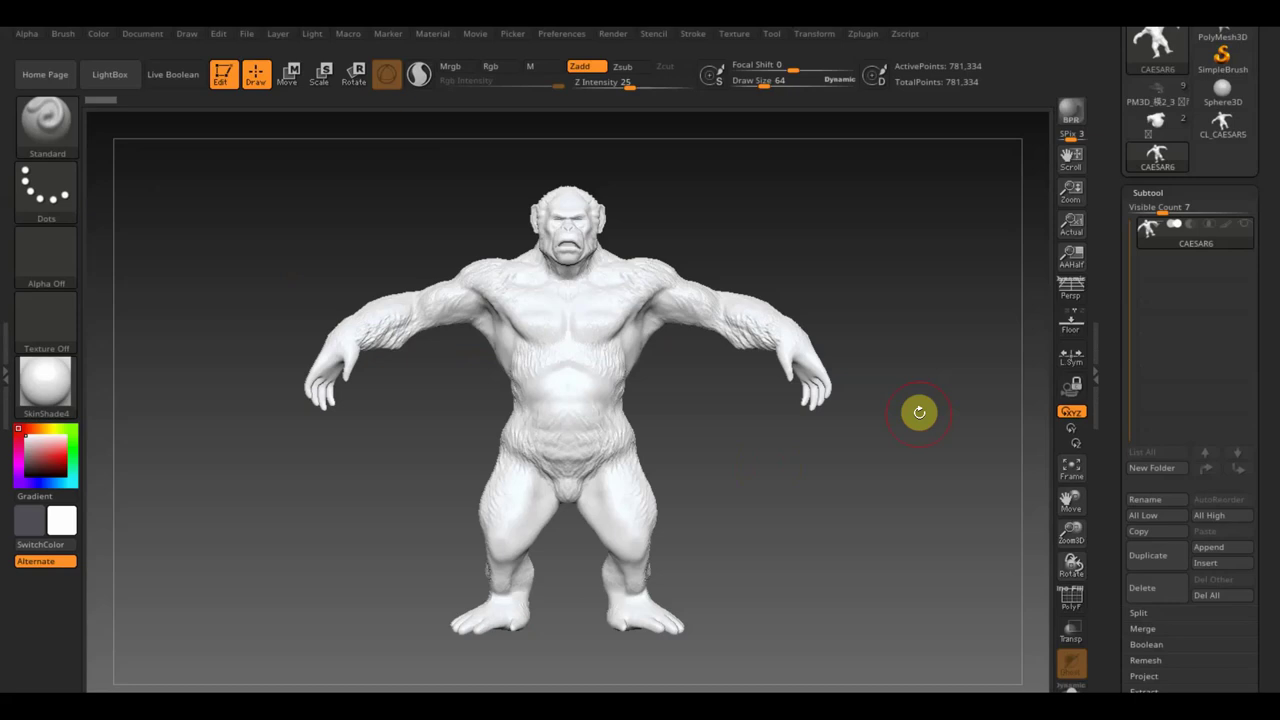
Look the ape over from all sides, then duplicate CAESAR6 into a second subtool, CAESAR7
left_click(918, 449)
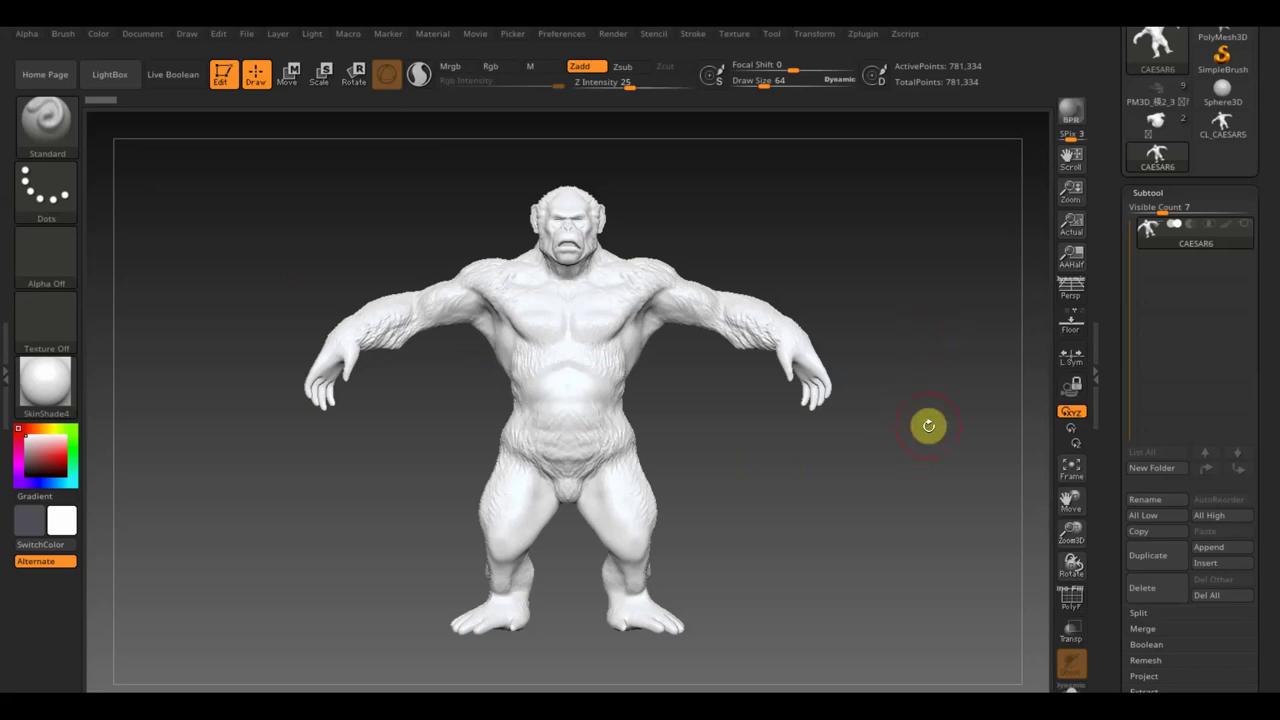
left_click(815, 390)
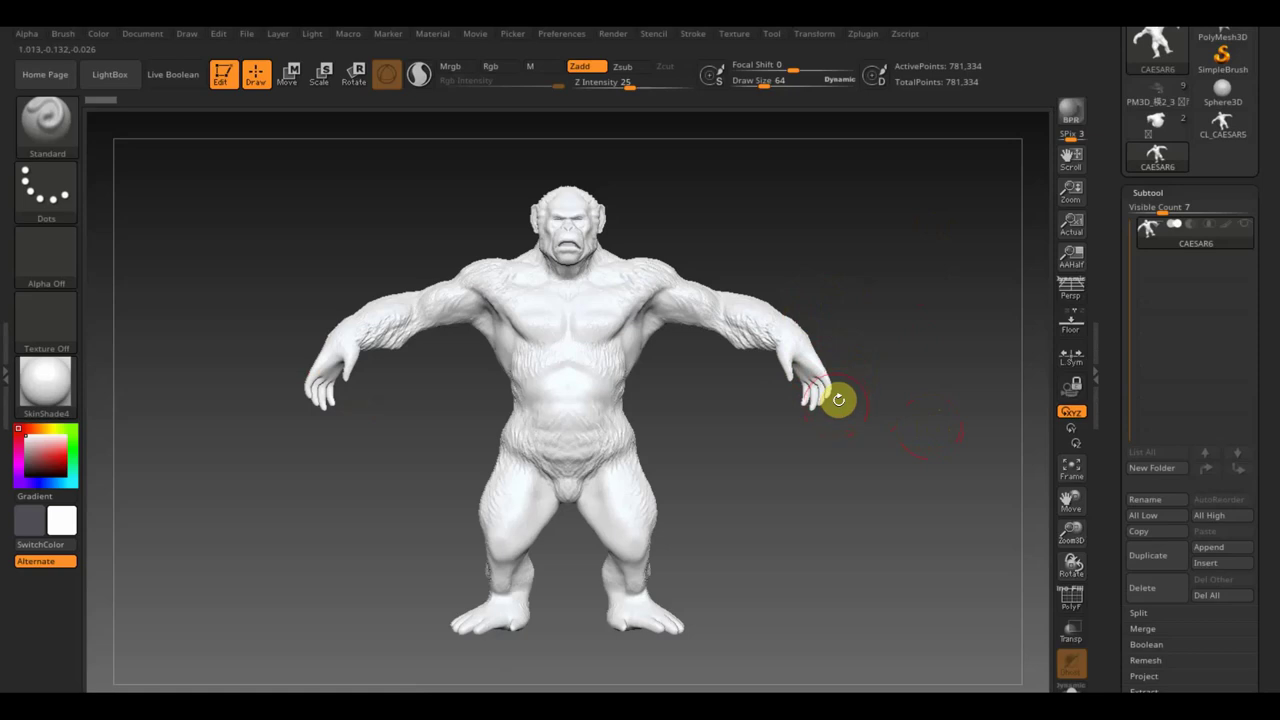
left_click(505, 445)
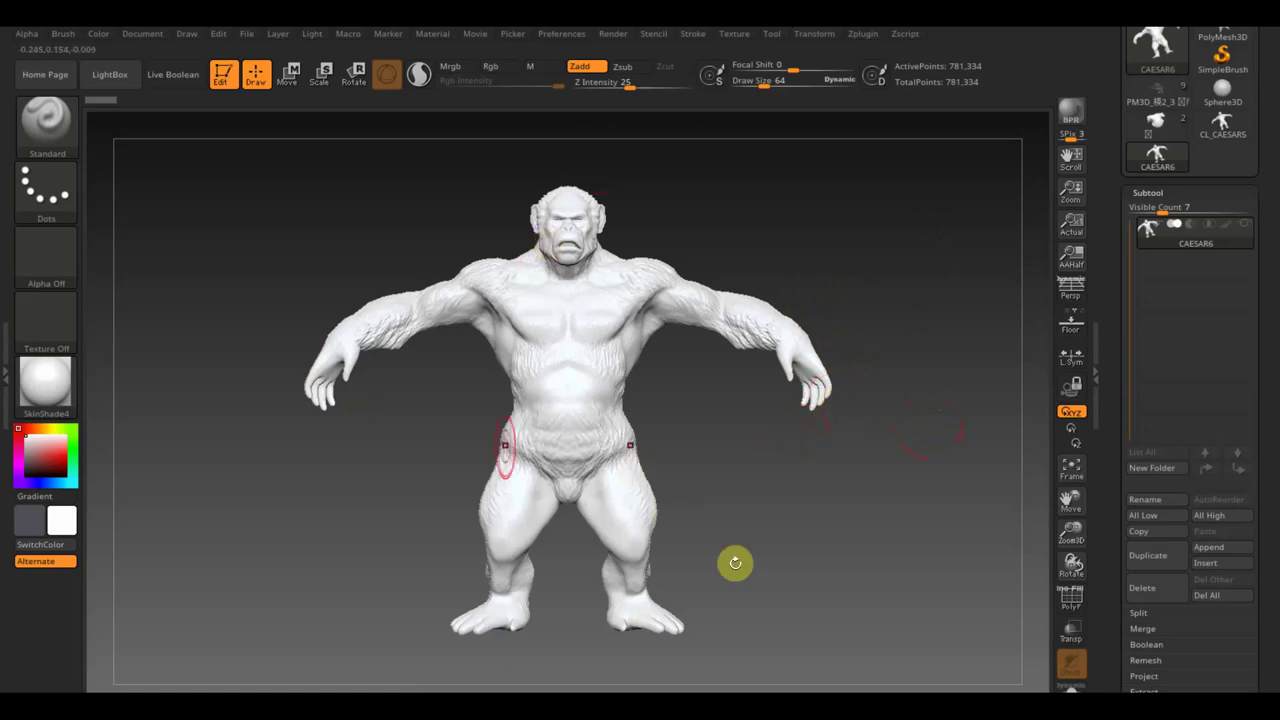
mouse_move(877, 517)
left_mouse_down()
mouse_move(757, 537)
mouse_move(920, 509)
mouse_move(860, 528)
left_mouse_up()
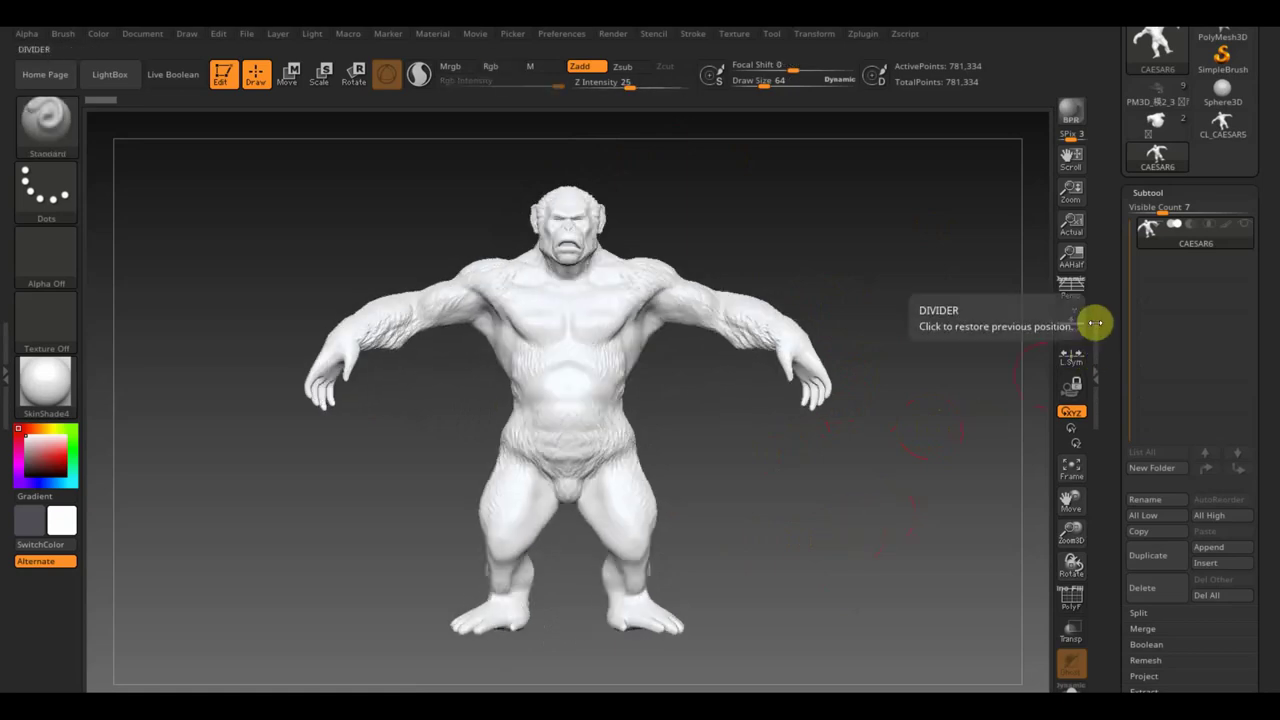
left_click(1161, 562)
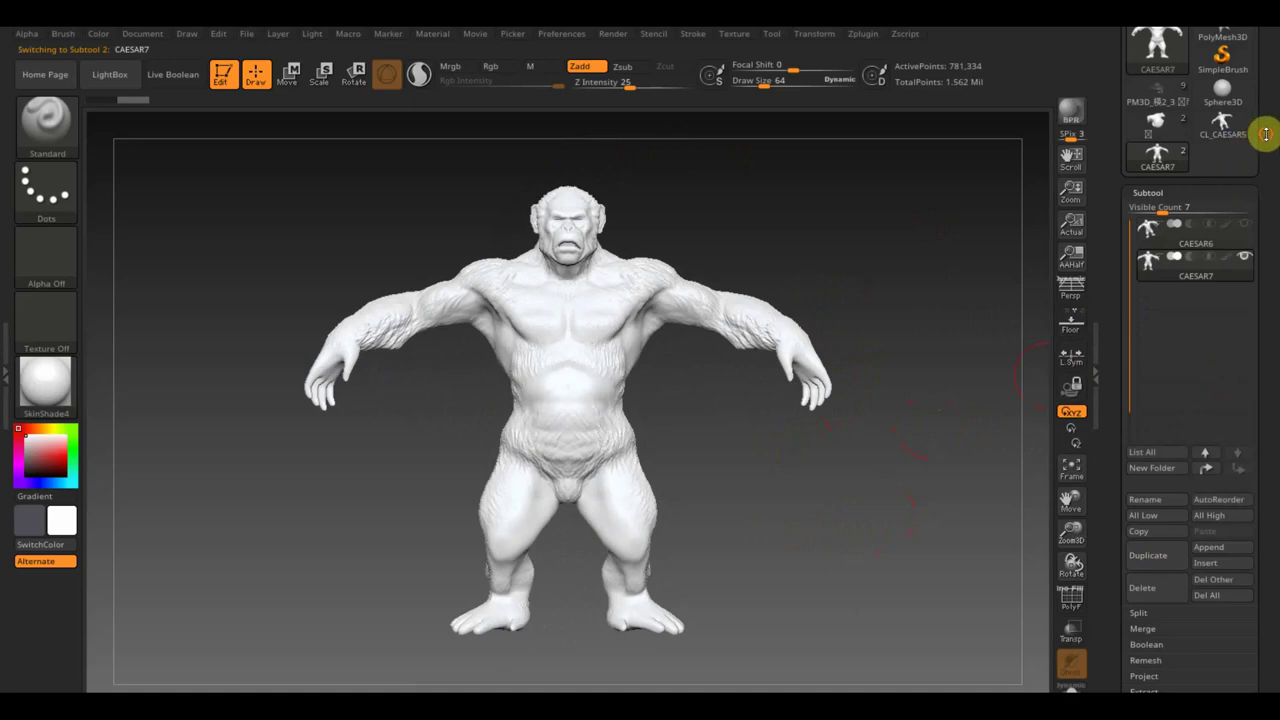
left_click_drag(1266, 129, 1266, 243)
Import the шлем helmet mesh from the Desktop into the duplicated CAESAR7 subtool
left_click(1142, 106)
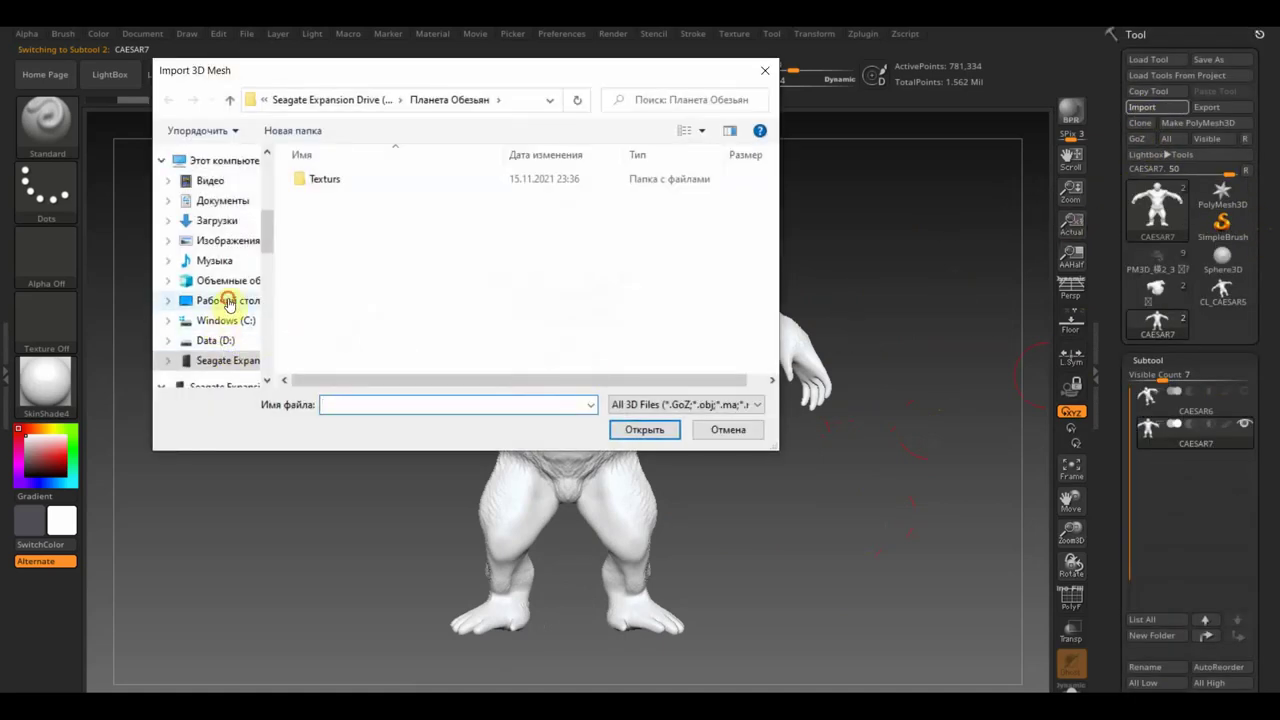
left_click(228, 300)
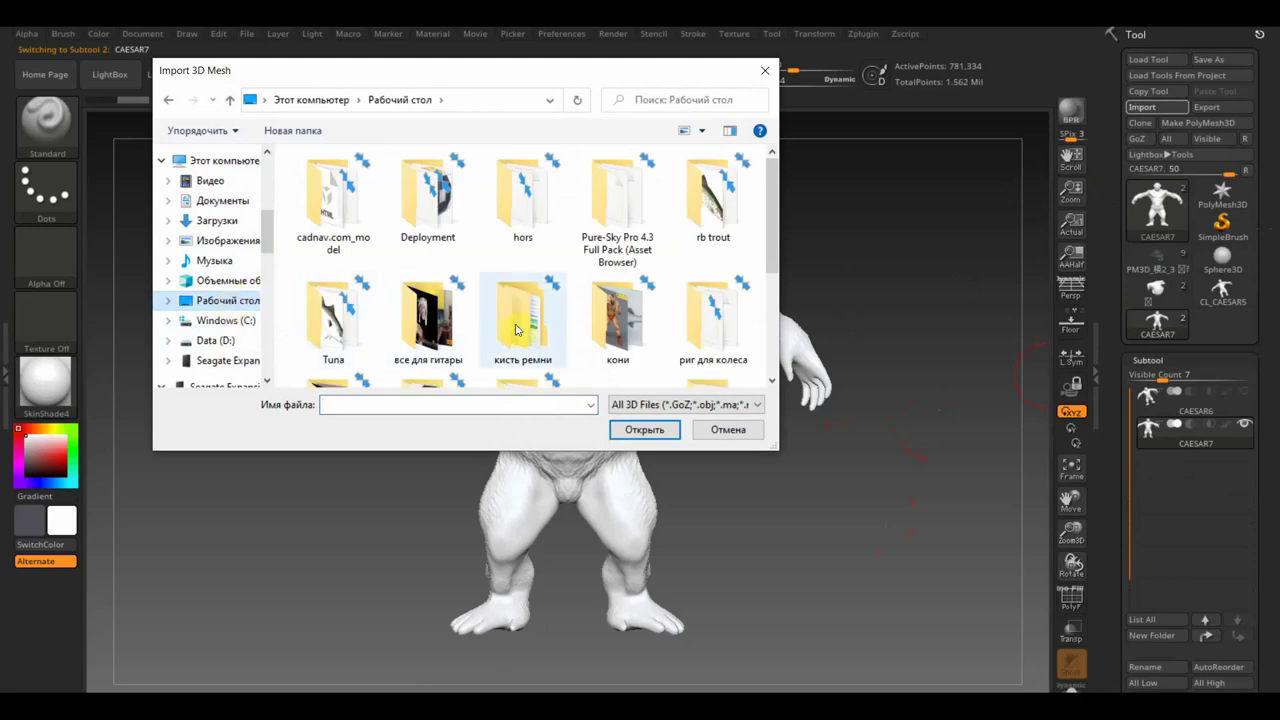
left_click(520, 330)
scroll(520, 328, "down", 1)
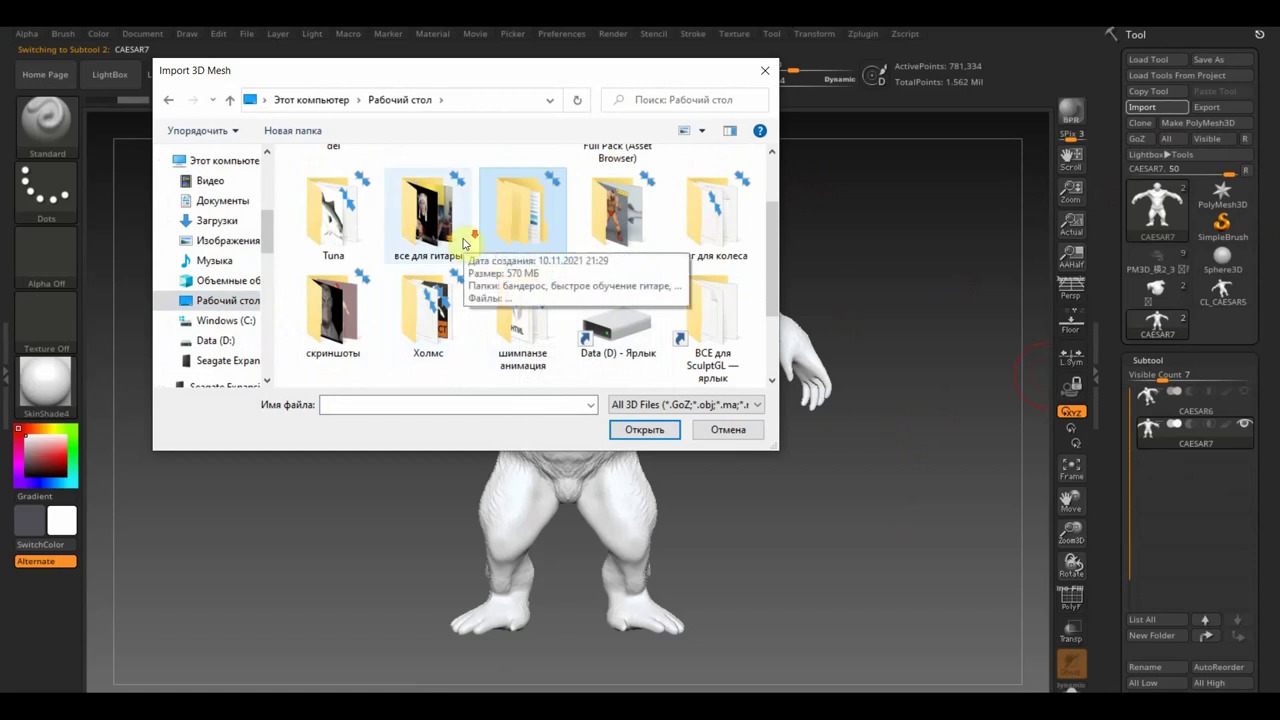
scroll(477, 238, "down", 1)
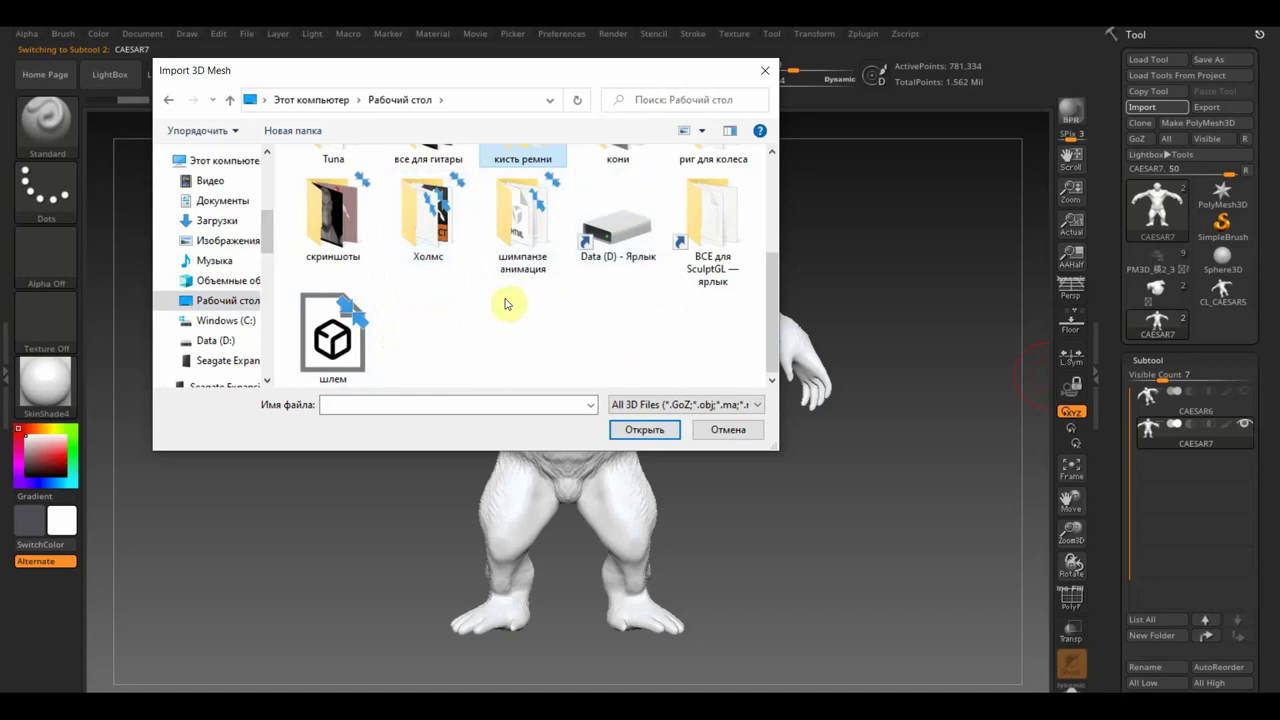
left_click(333, 335)
left_click(644, 429)
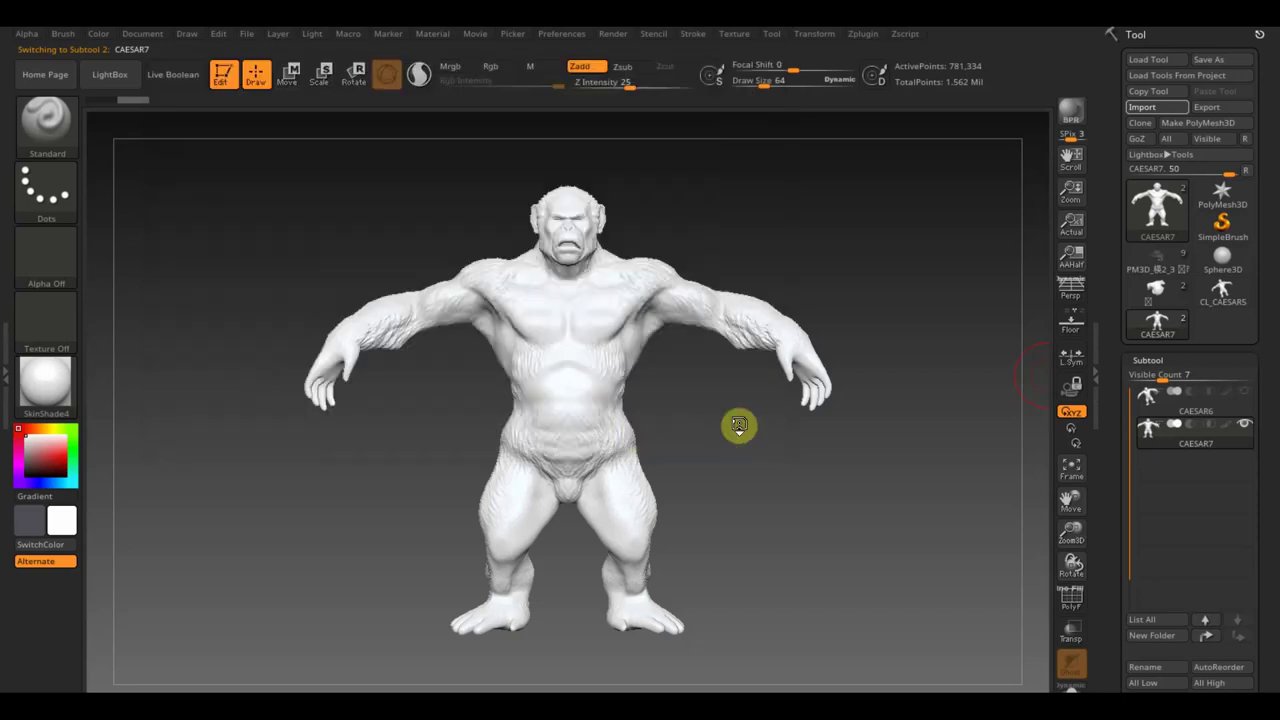
Show CAESAR6 again as grey clay without polypaint, with the Move gizmo active on шлем
left_click(1240, 418)
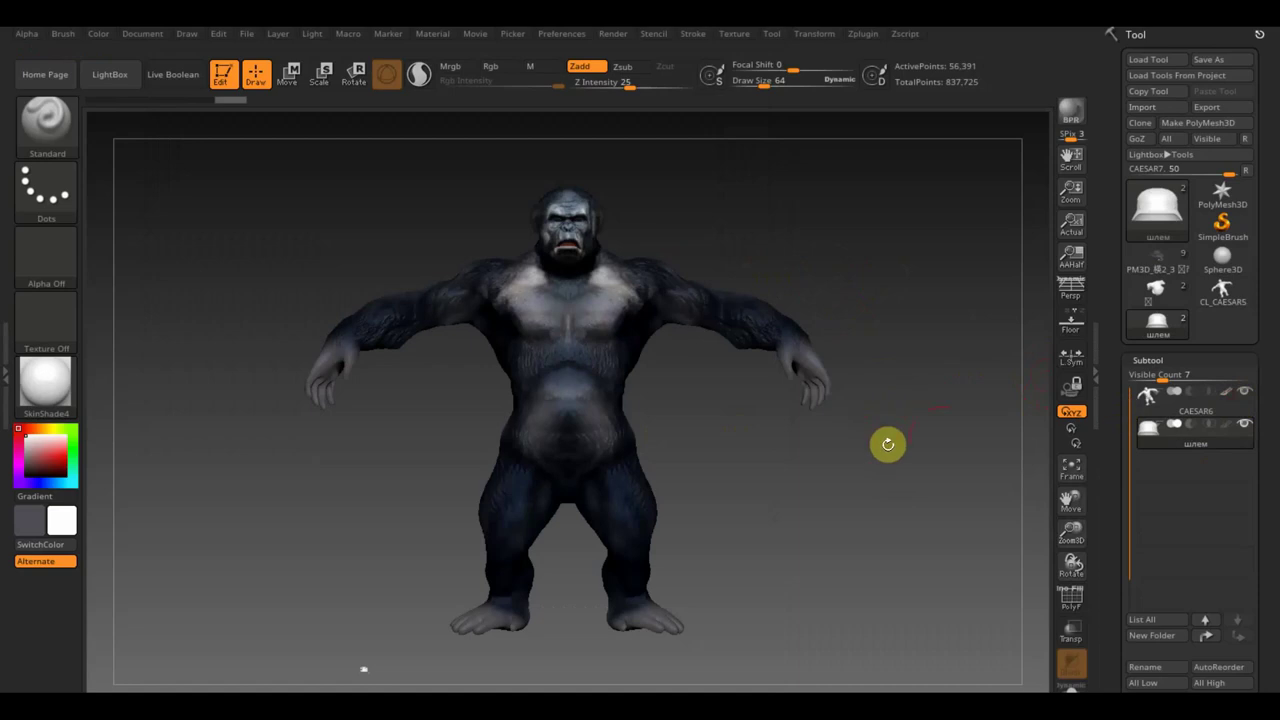
left_click(1232, 420)
mouse_move(1196, 430)
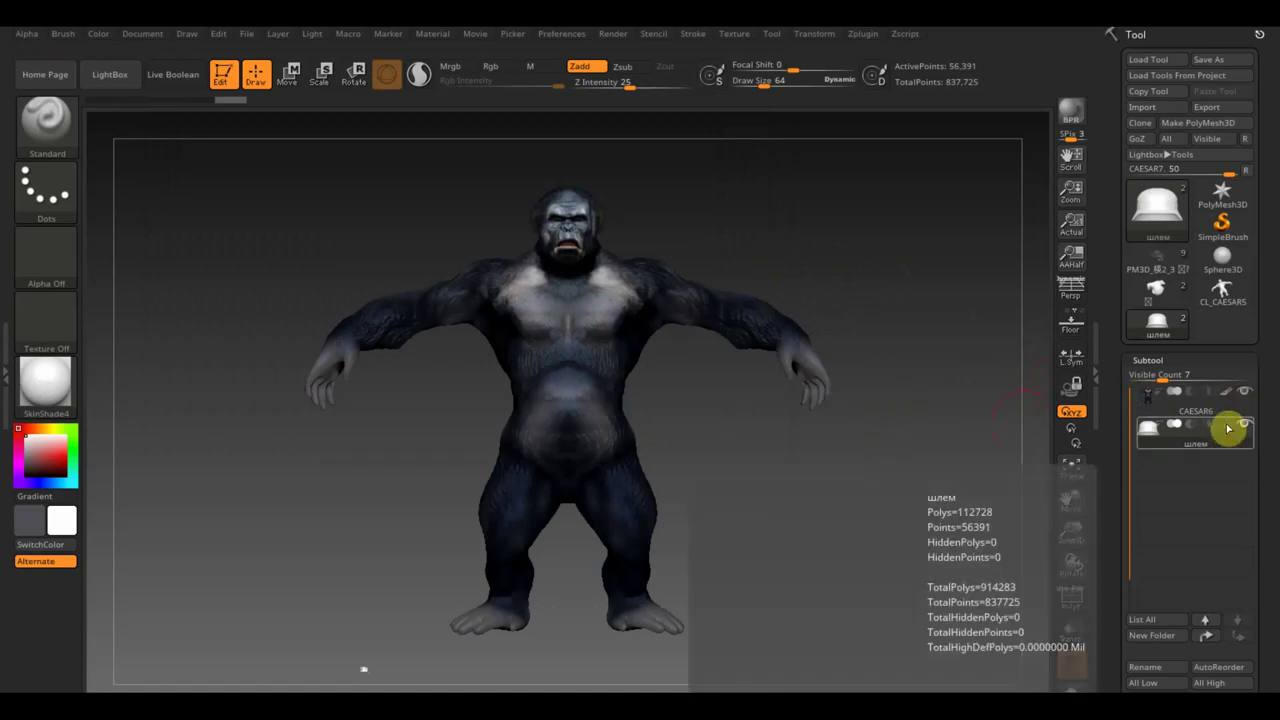
left_click(1226, 392)
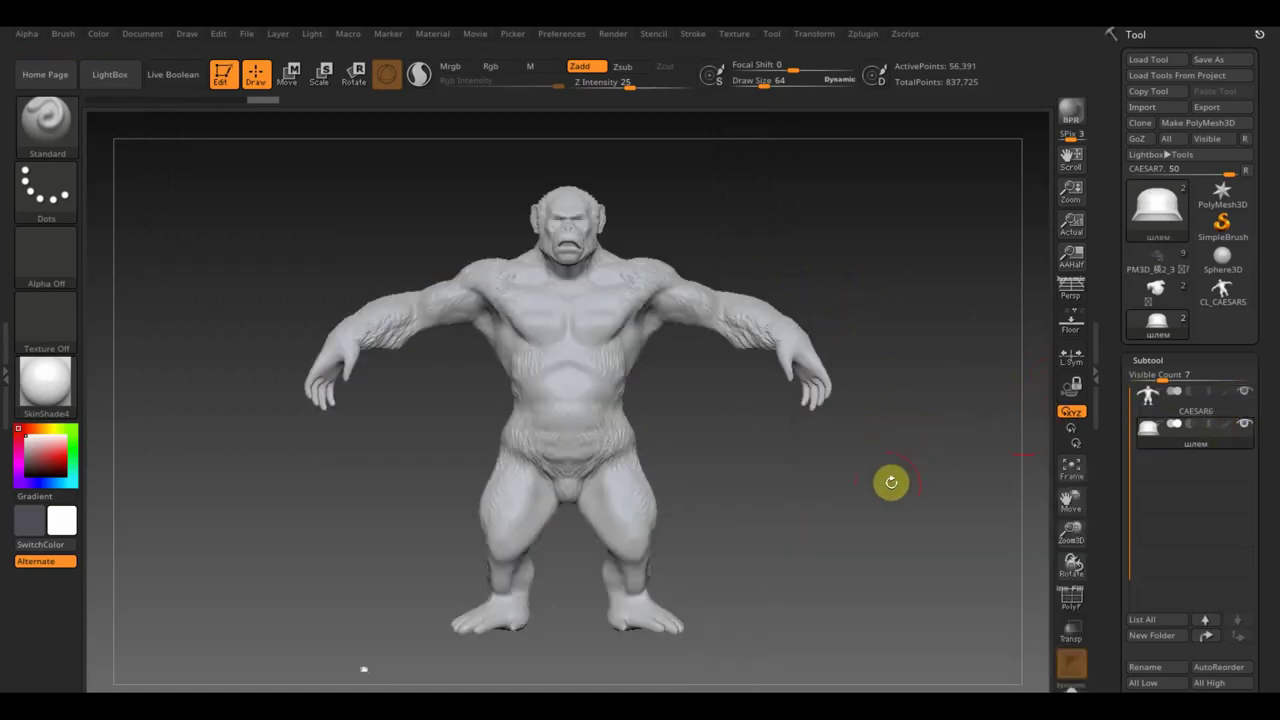
left_click_drag(891, 482, 838, 405, "alt")
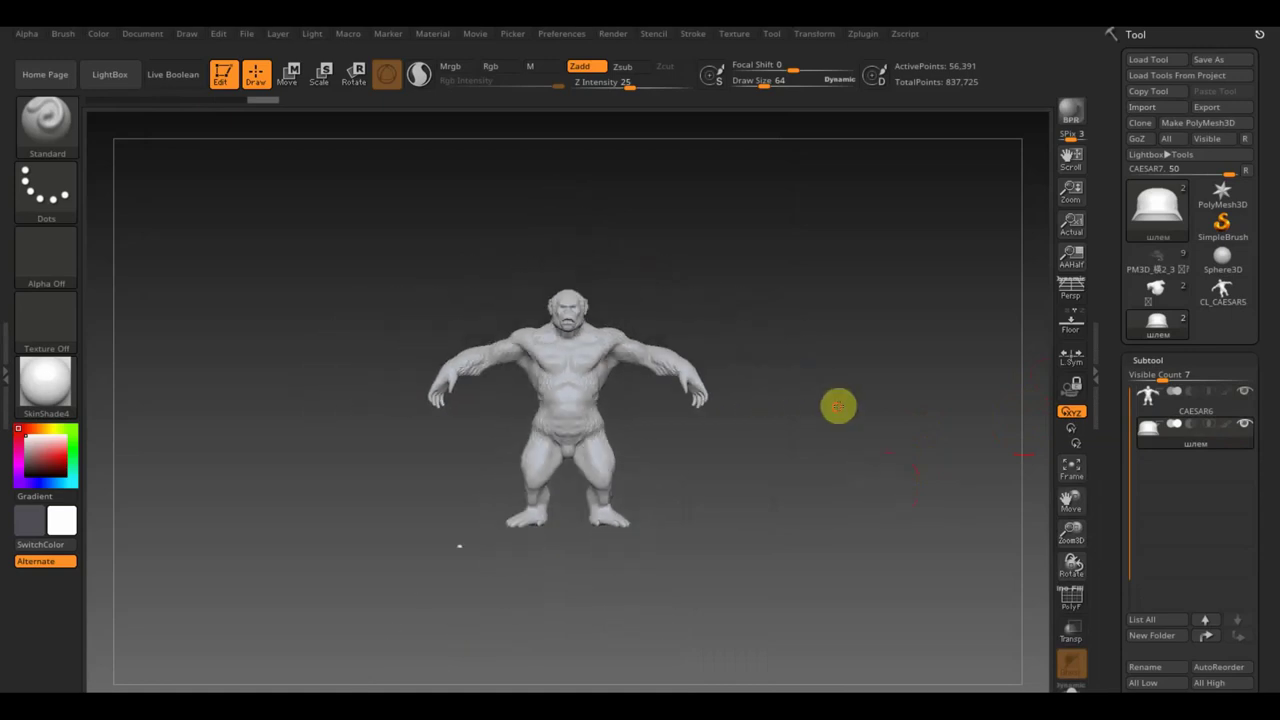
left_click(292, 72)
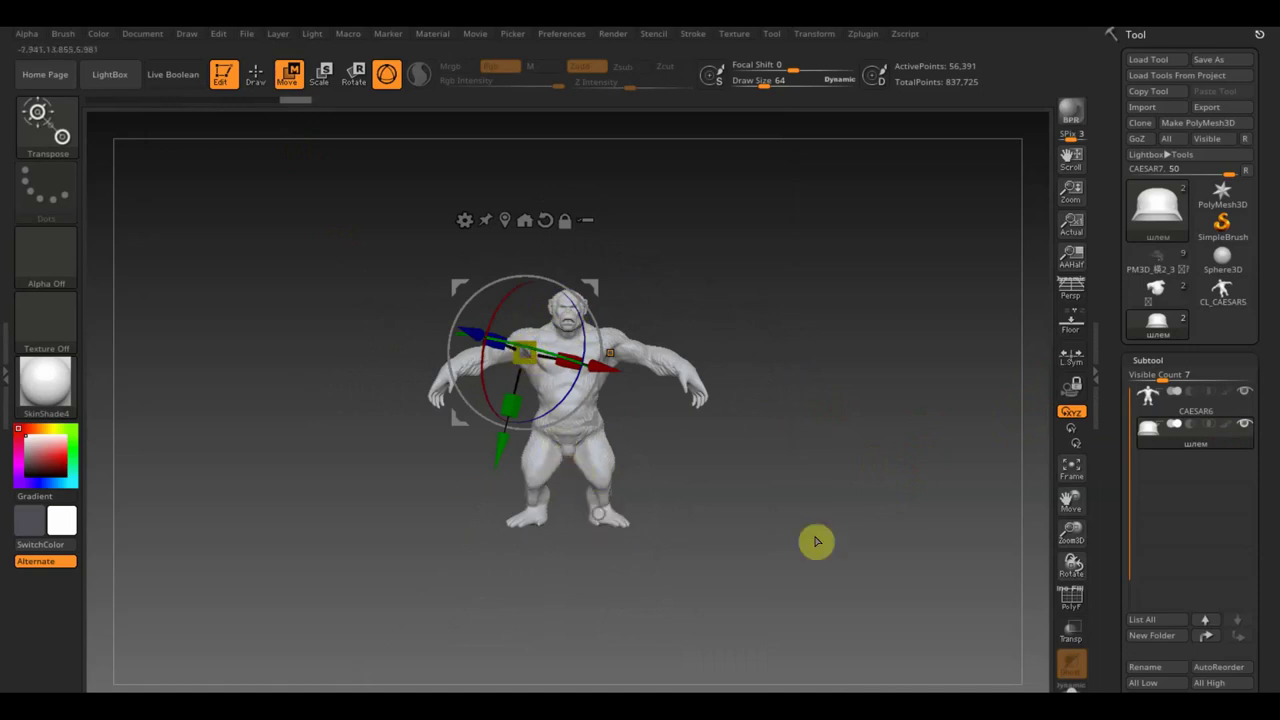
Turn the view to the ape's side profile and switch the floor grid on
left_click_drag(1056, 600, 932, 600)
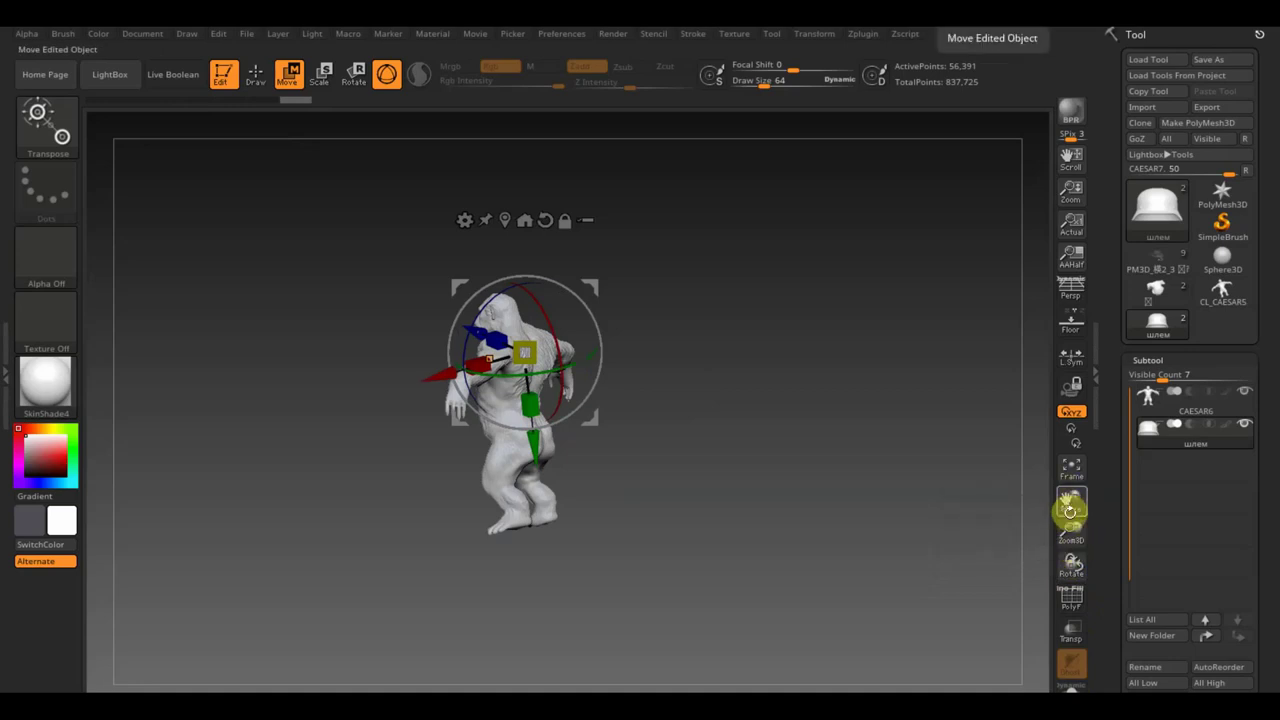
left_click_drag(901, 560, 819, 562)
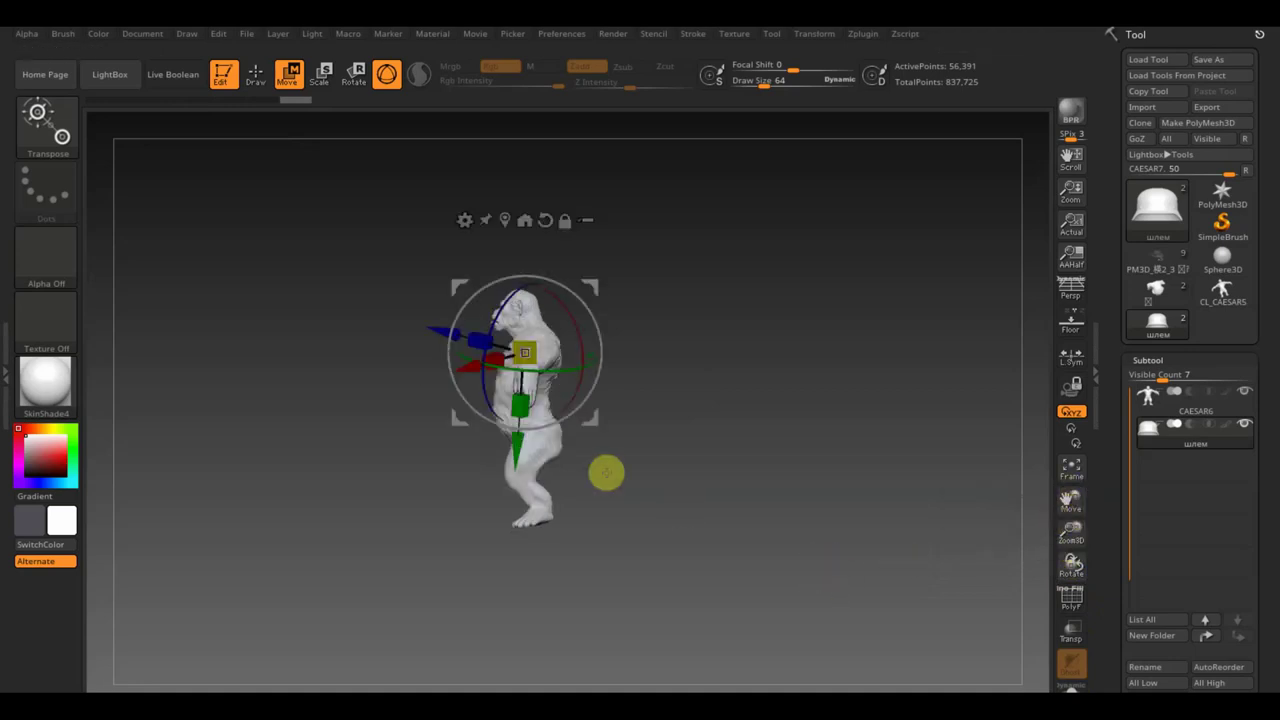
scroll(1261, 495, "down", 3)
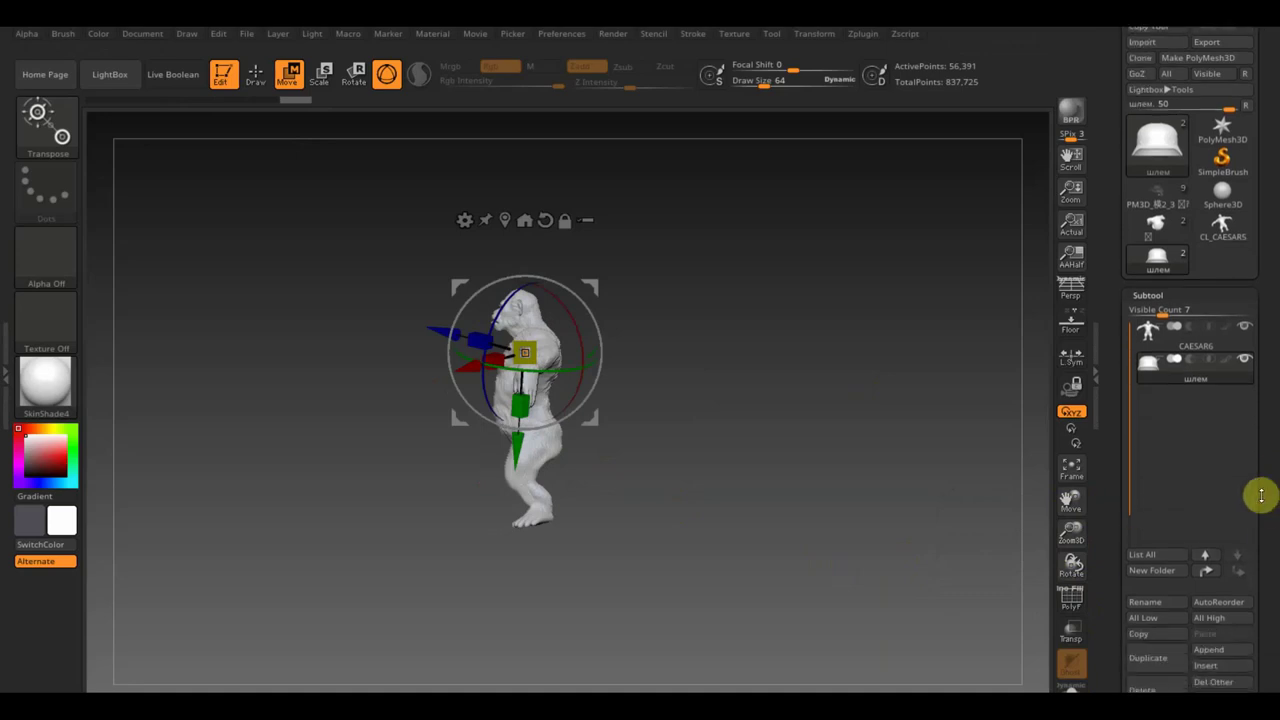
left_click(1071, 322)
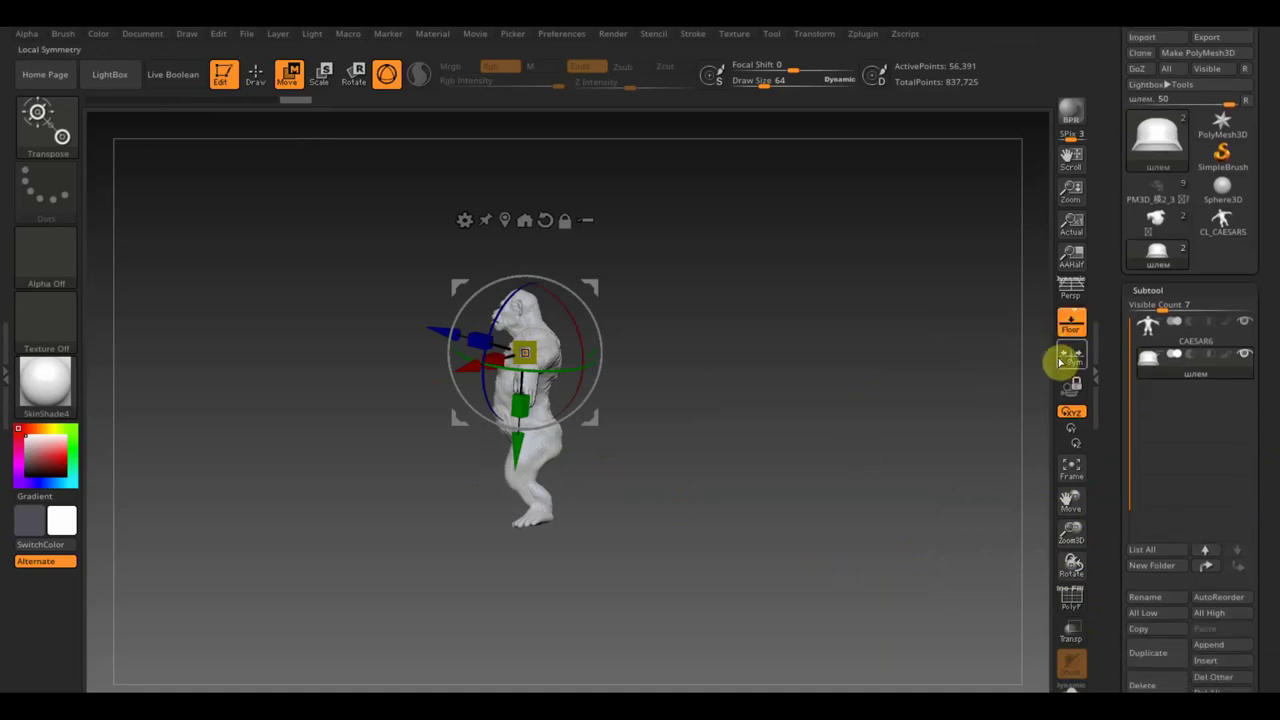
left_click(1071, 328)
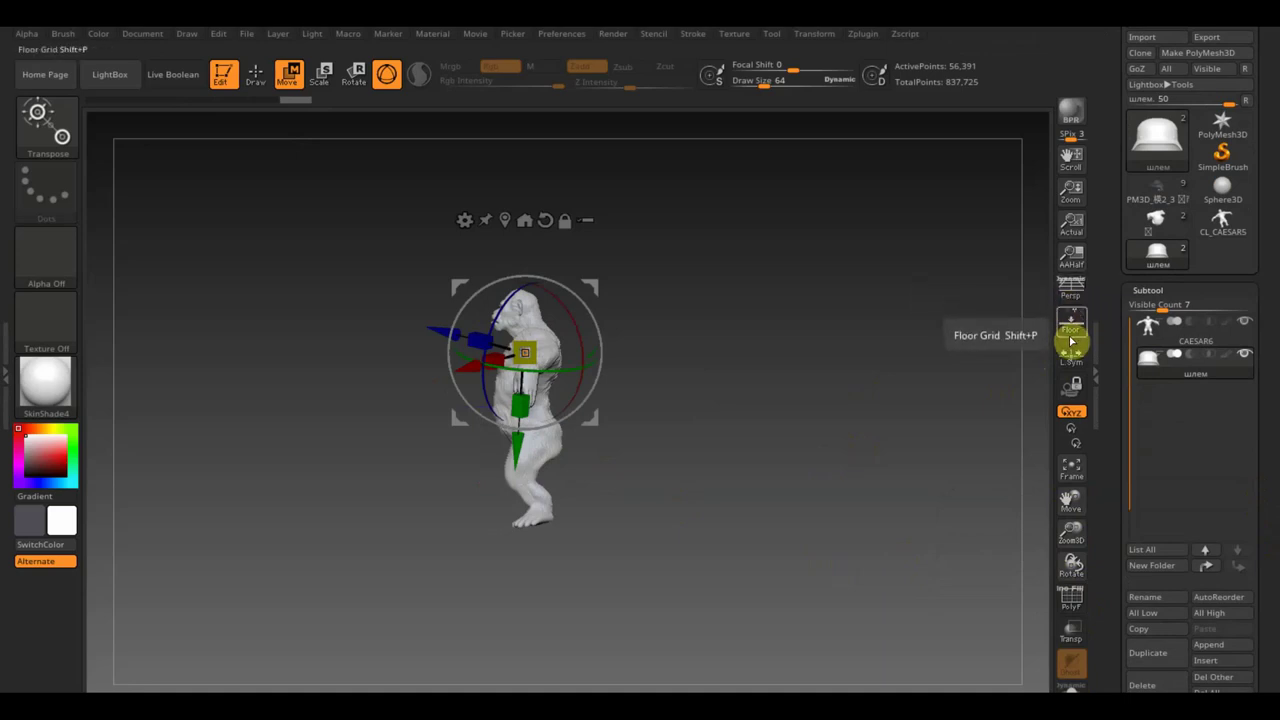
left_click(1071, 326)
left_click_drag(788, 537, 699, 348)
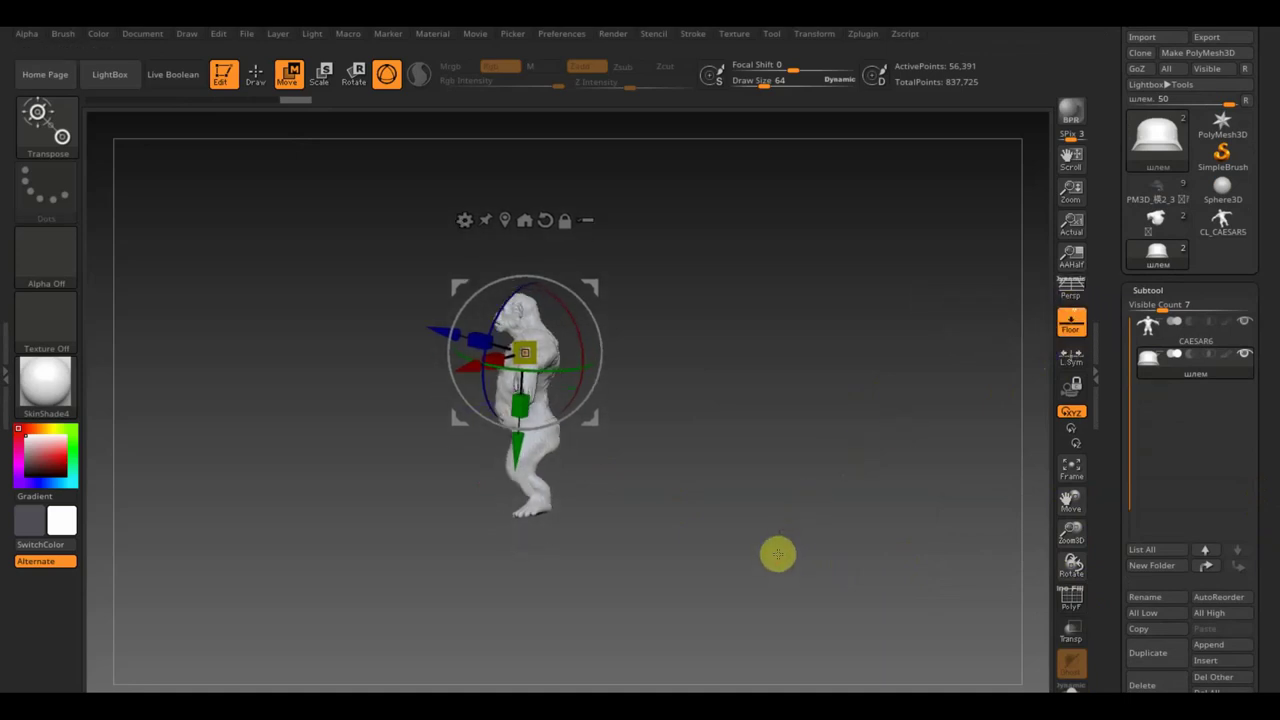
left_click_drag(731, 403, 806, 533)
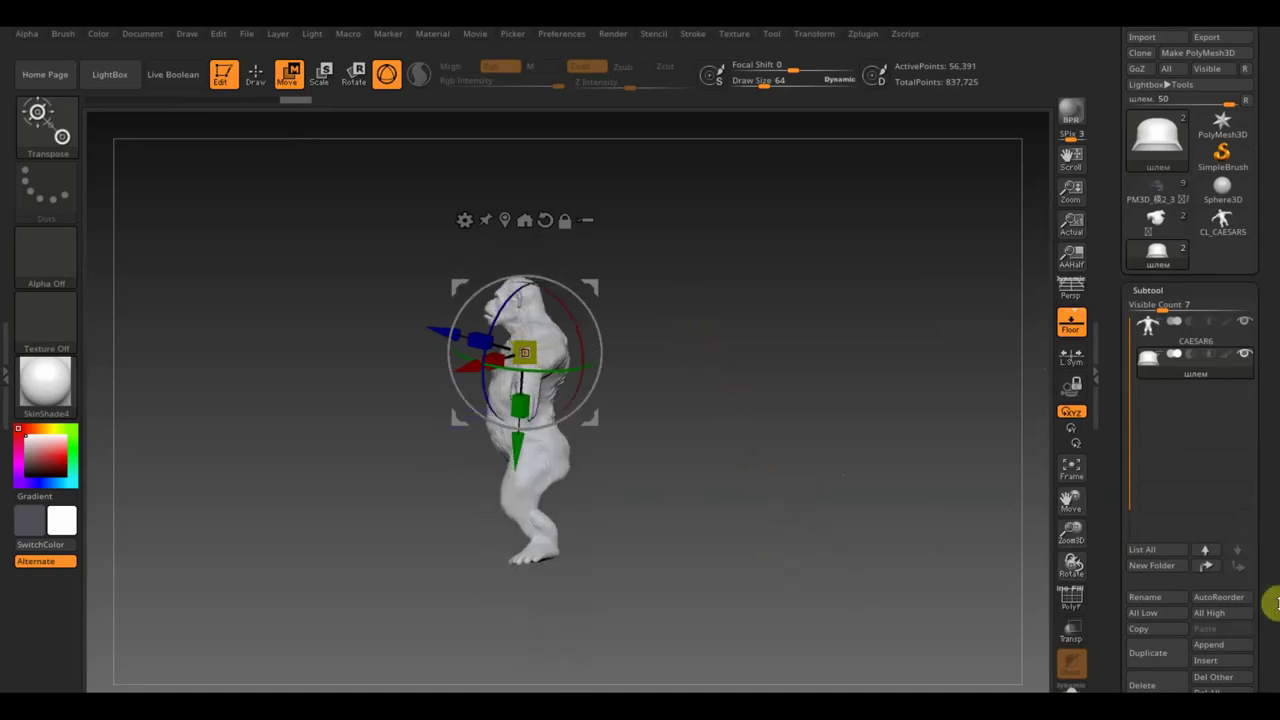
left_click_drag(1262, 600, 1261, 456)
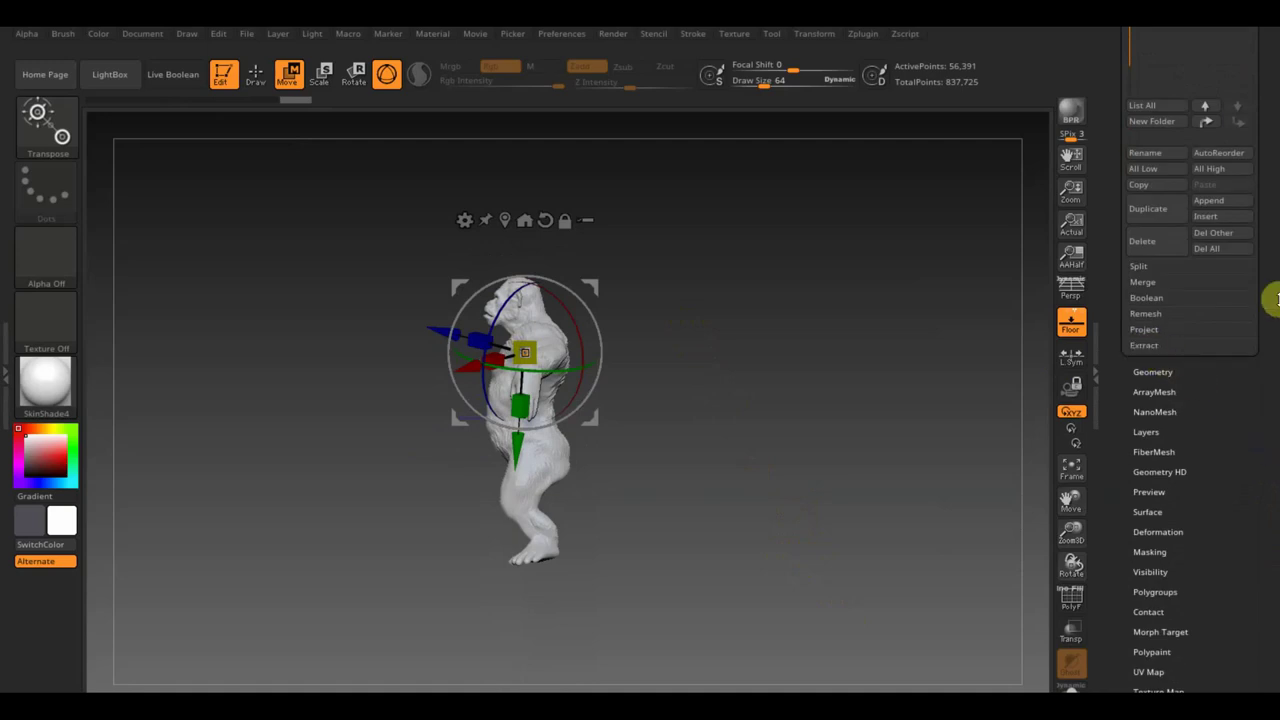
Scale the шлем helmet down to XYZ Size 0.96388 and place it beside the ape's head
left_click(1160, 374)
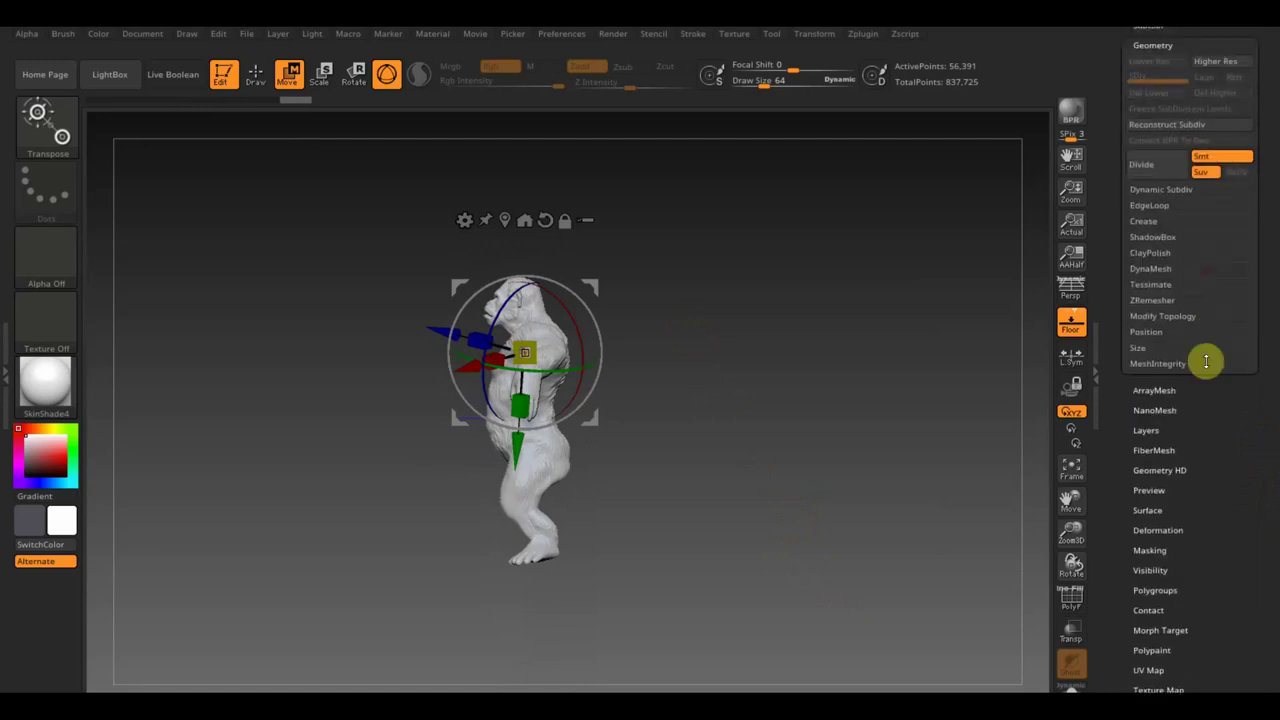
left_click(1141, 348)
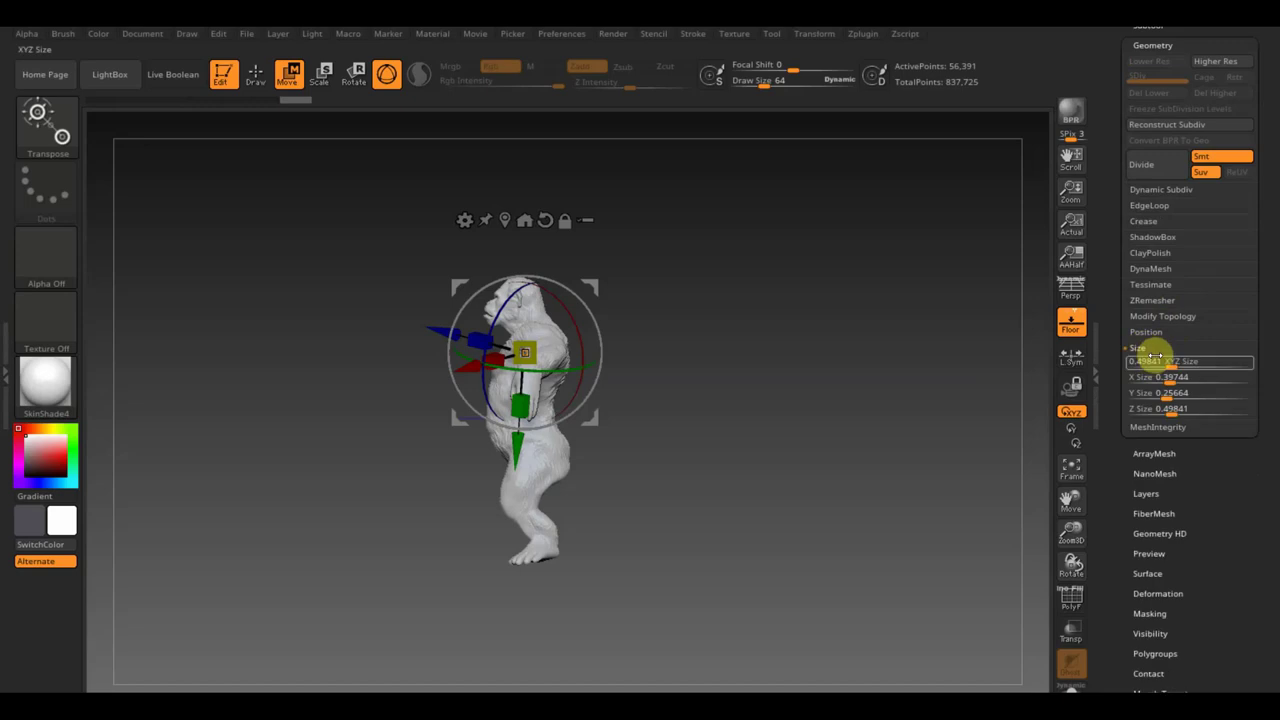
mouse_move(1180, 366)
left_mouse_down()
mouse_move(1250, 368)
mouse_move(1222, 372)
left_mouse_up()
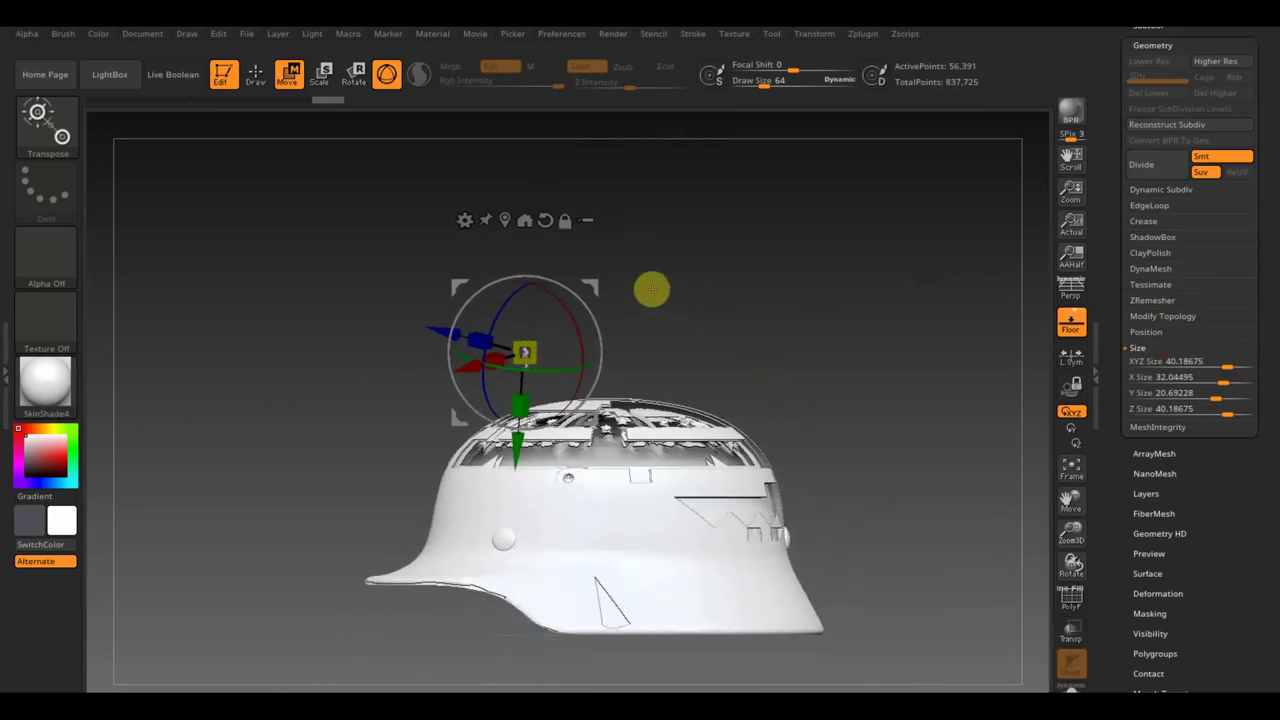
mouse_move(761, 424)
left_mouse_down()
mouse_move(980, 436)
mouse_move(981, 452)
left_mouse_up()
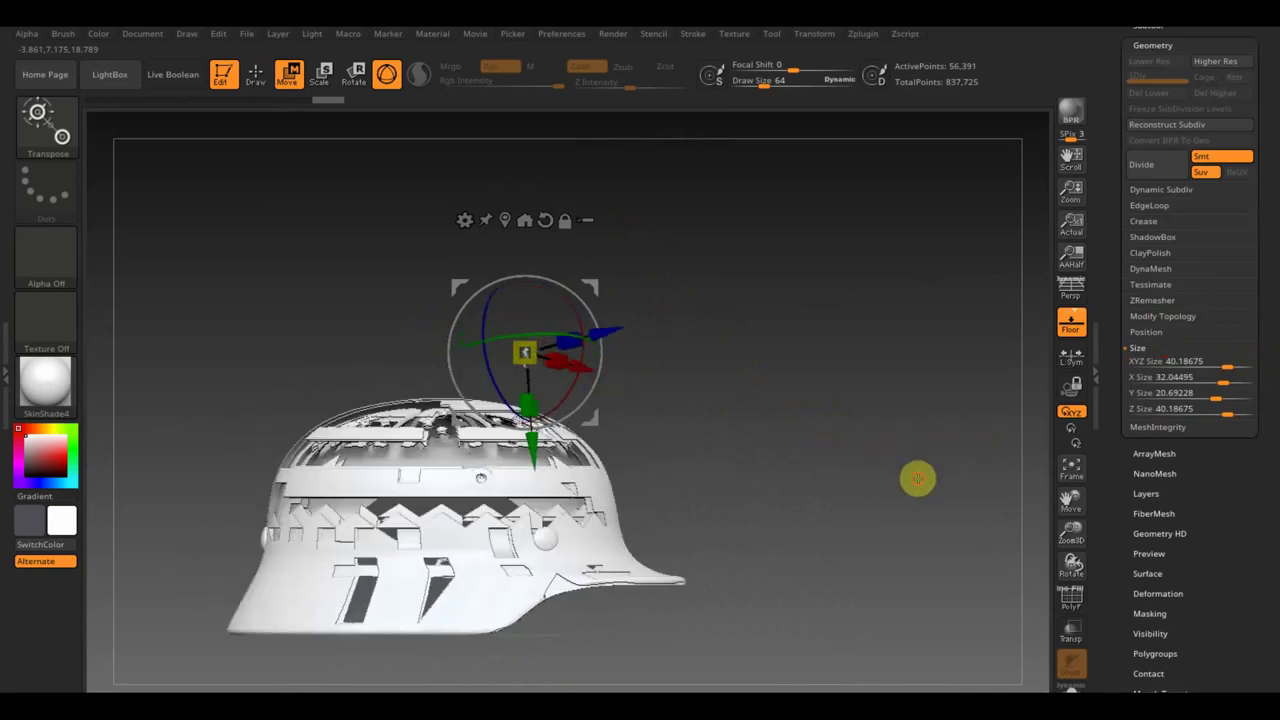
left_click_drag(917, 477, 1041, 461, "alt")
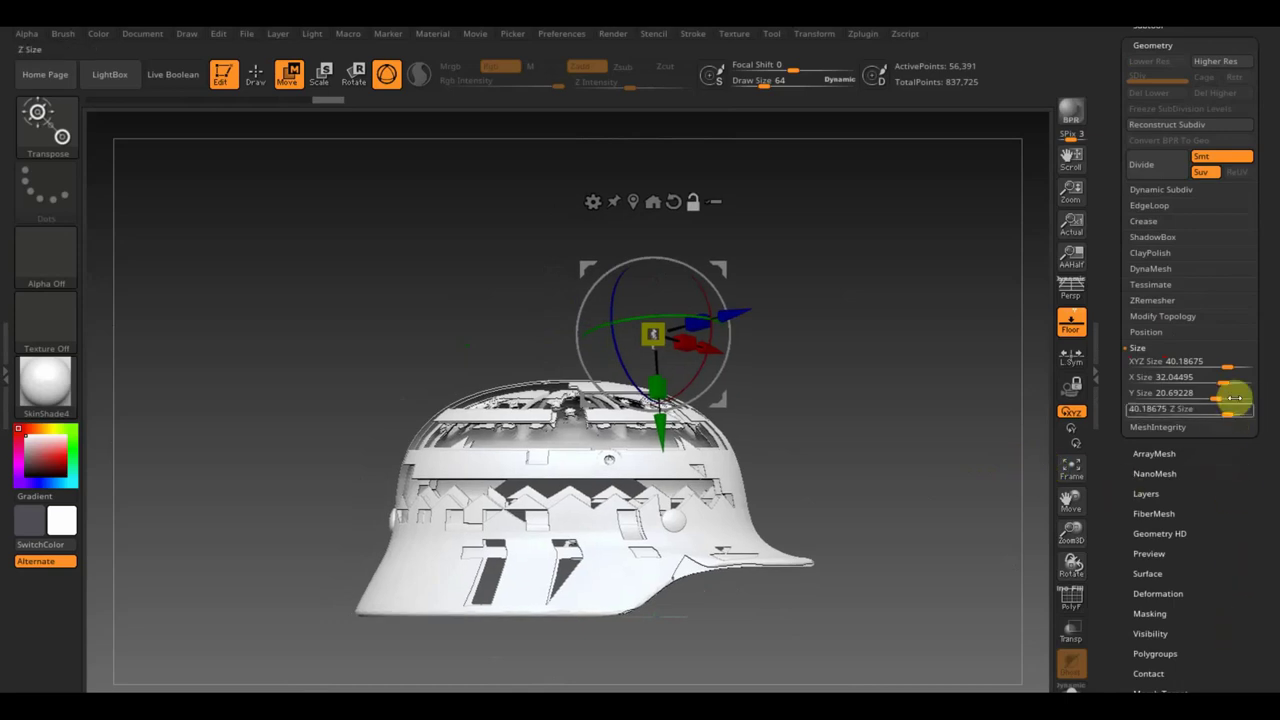
left_click_drag(1228, 367, 1186, 371)
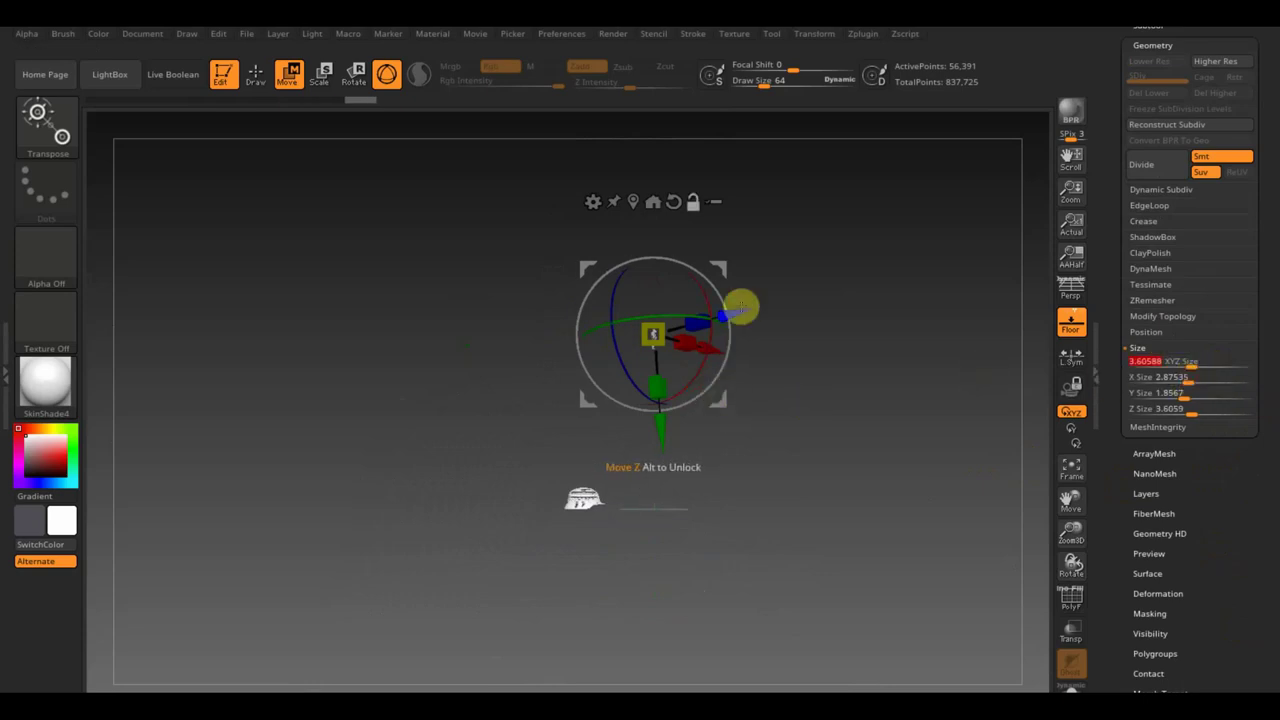
mouse_move(731, 257)
left_mouse_down()
mouse_move(649, 419)
mouse_move(706, 234)
mouse_move(704, 250)
left_mouse_up()
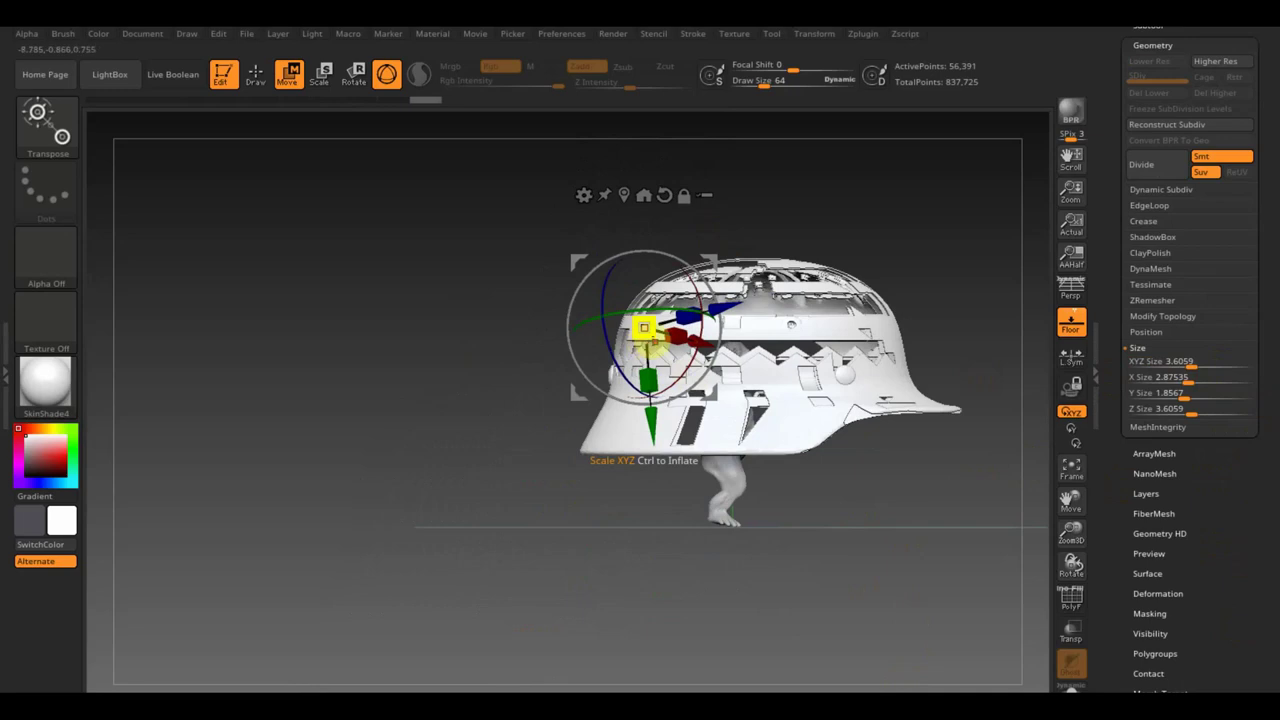
left_click_drag(645, 330, 586, 287)
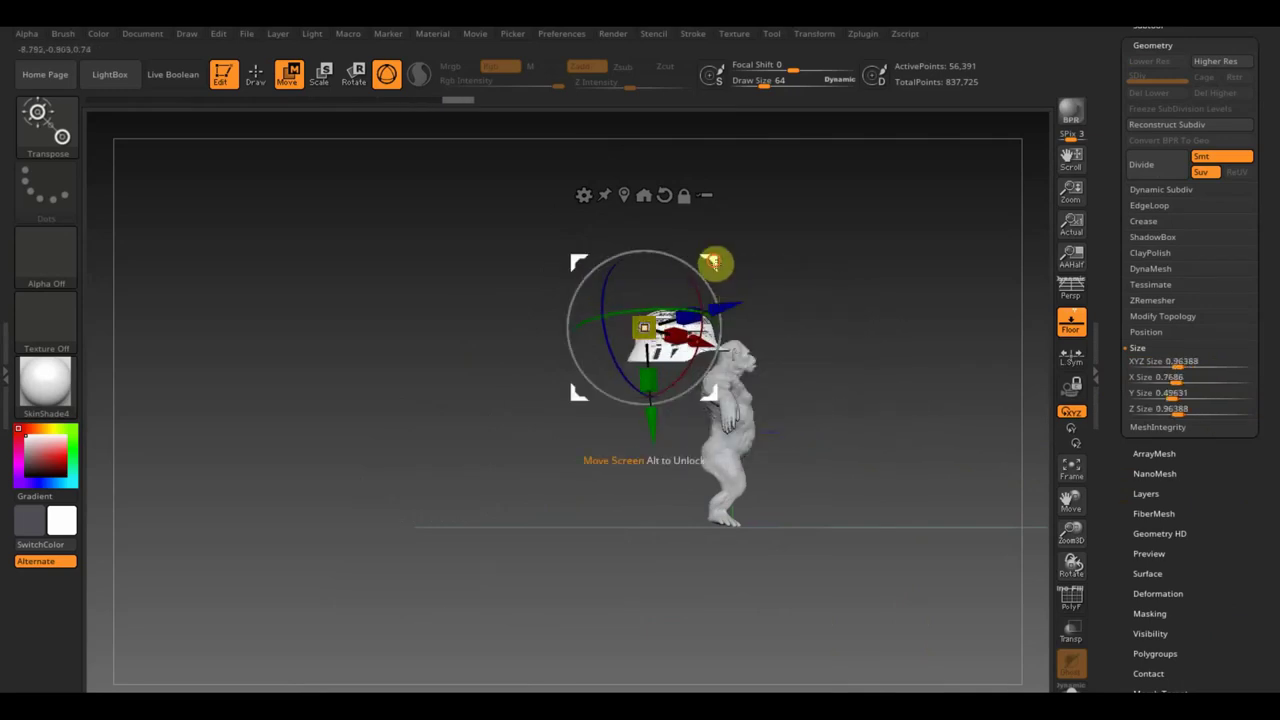
left_click_drag(714, 263, 677, 256)
Turn on Double in the helmet's Display Properties so it renders as a solid white shell
scroll(1237, 617, "down", 2)
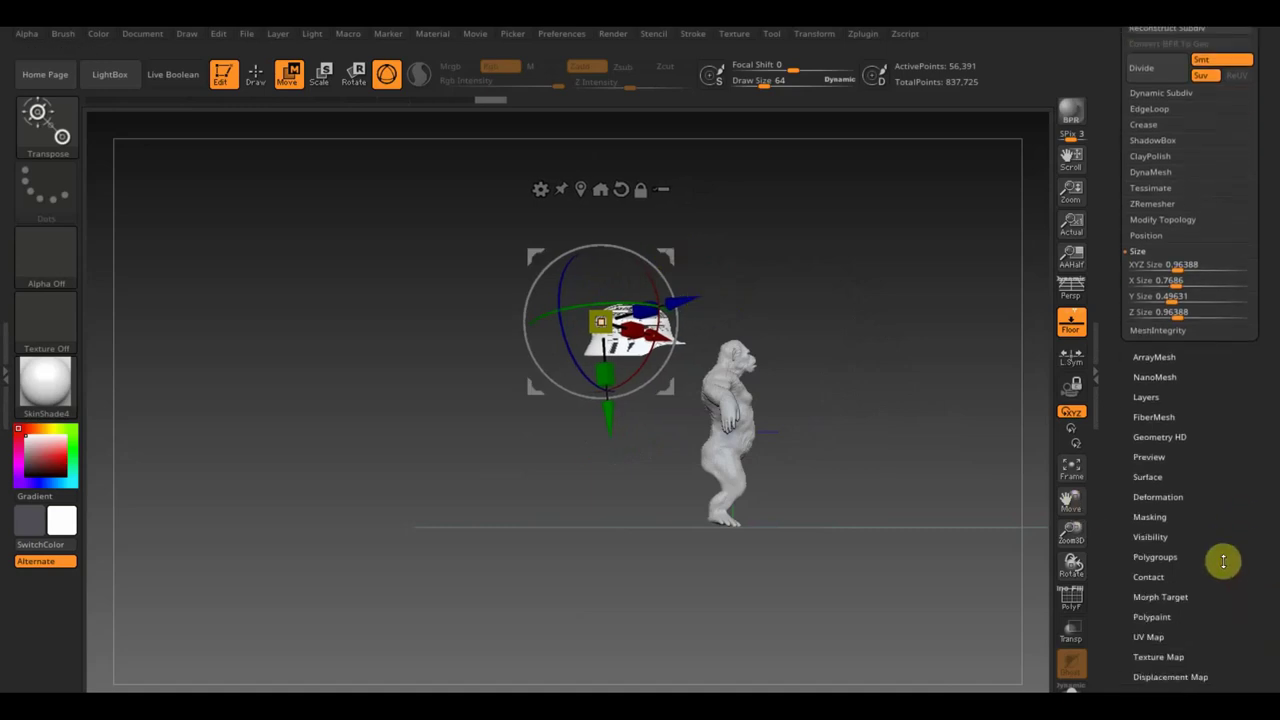
scroll(1223, 560, "down", 2)
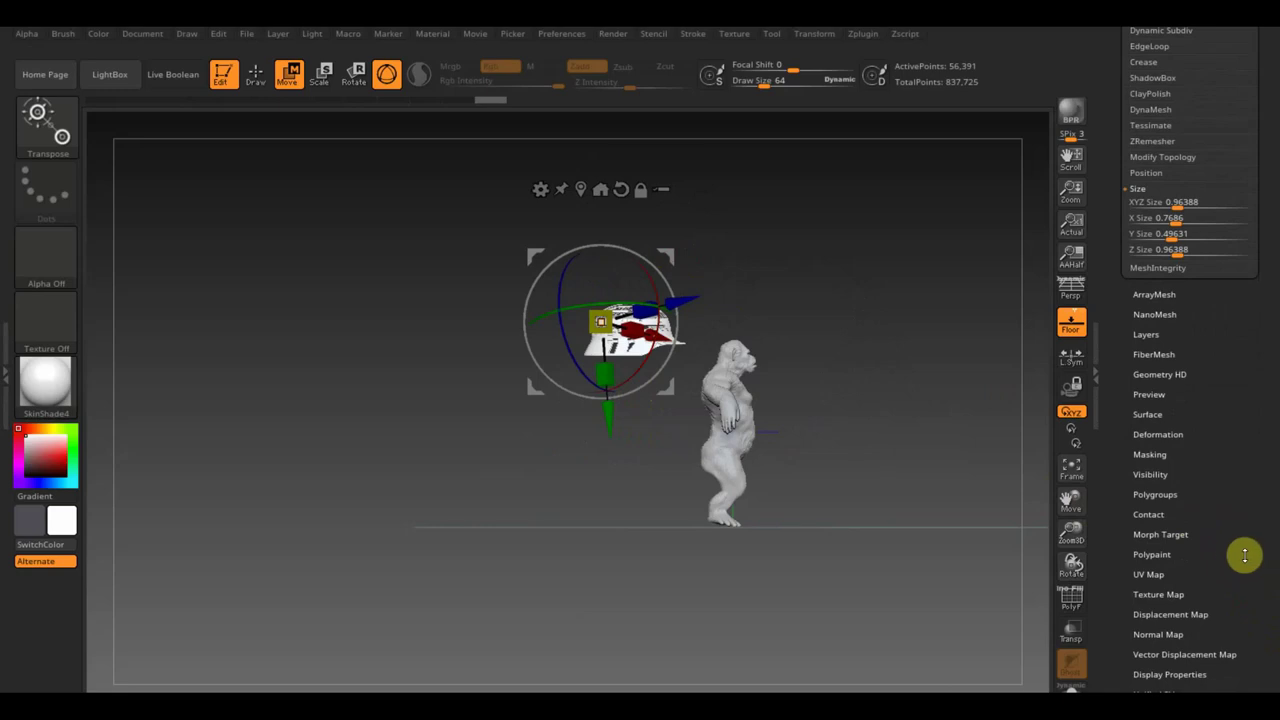
scroll(1244, 548, "down", 2)
scroll(1242, 500, "down", 1)
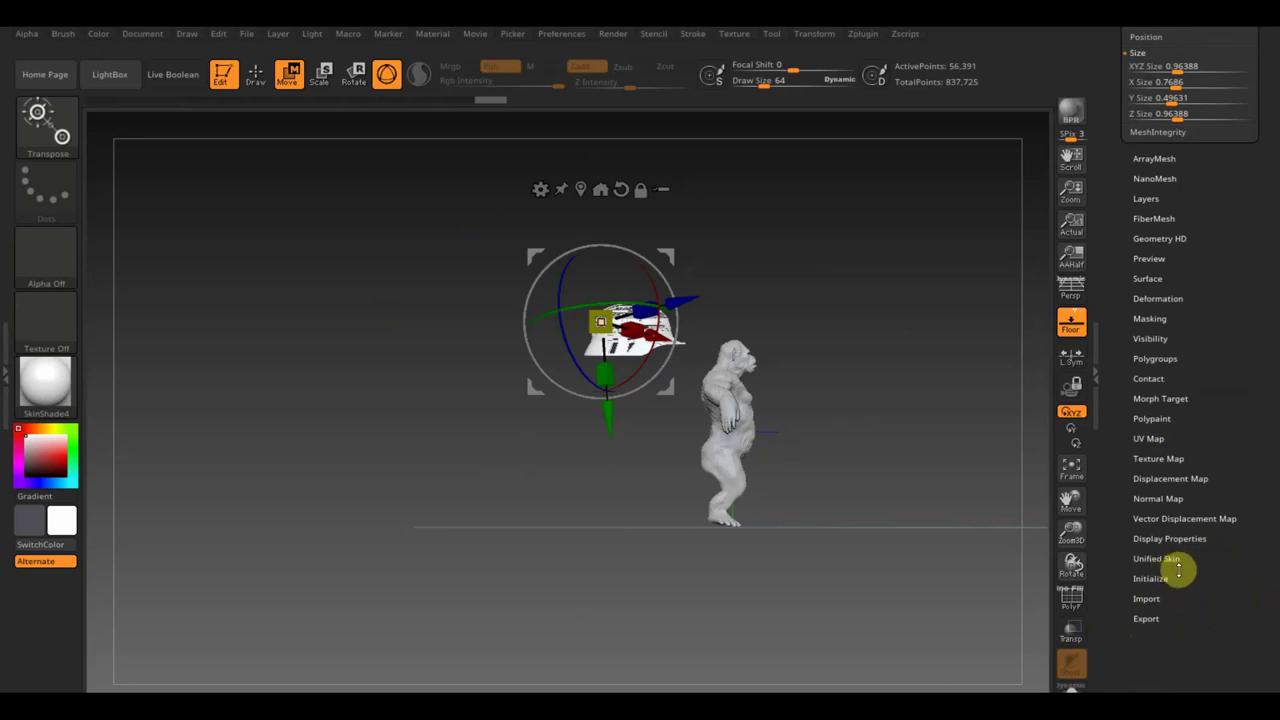
left_click(1165, 538)
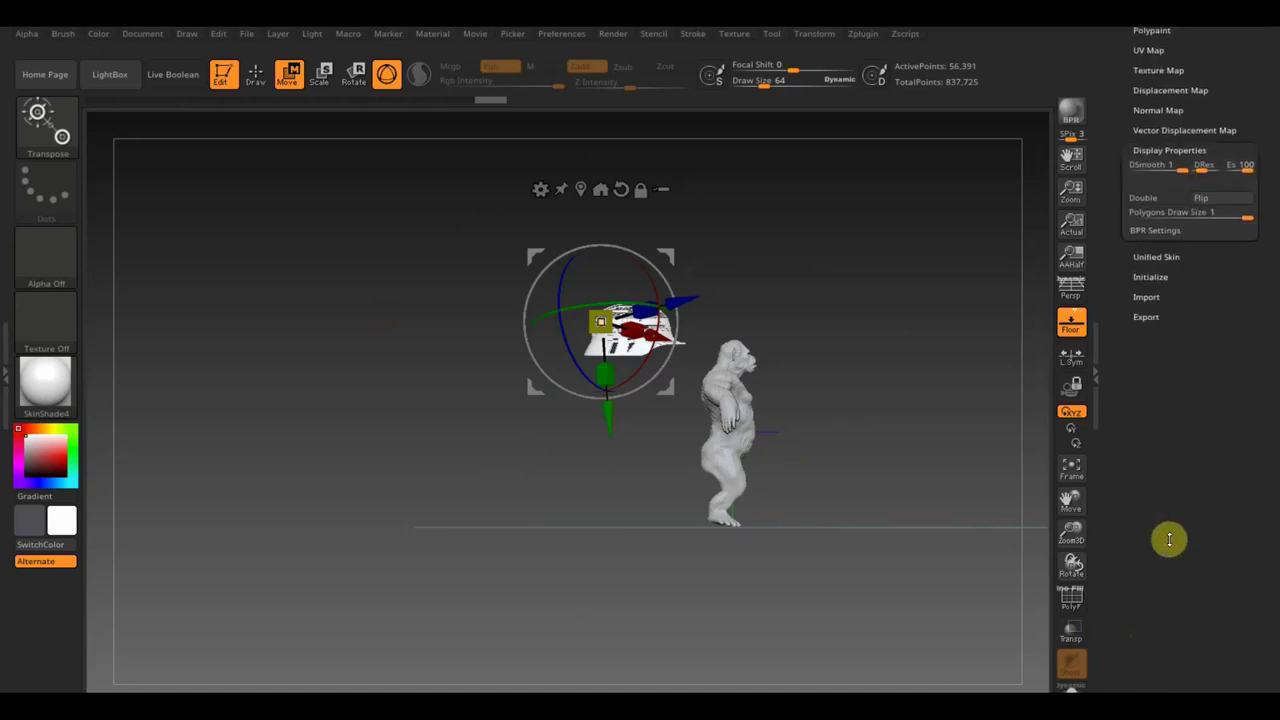
left_click(1145, 339)
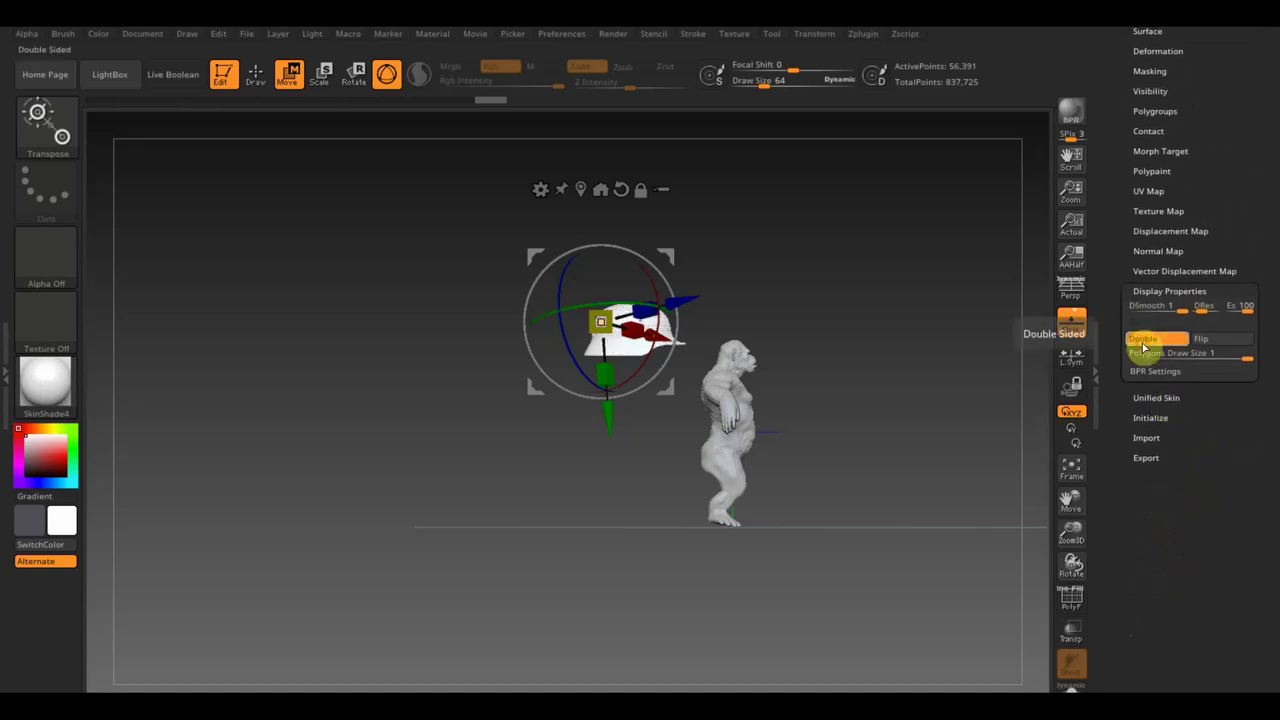
scroll(1251, 194, "up", 5)
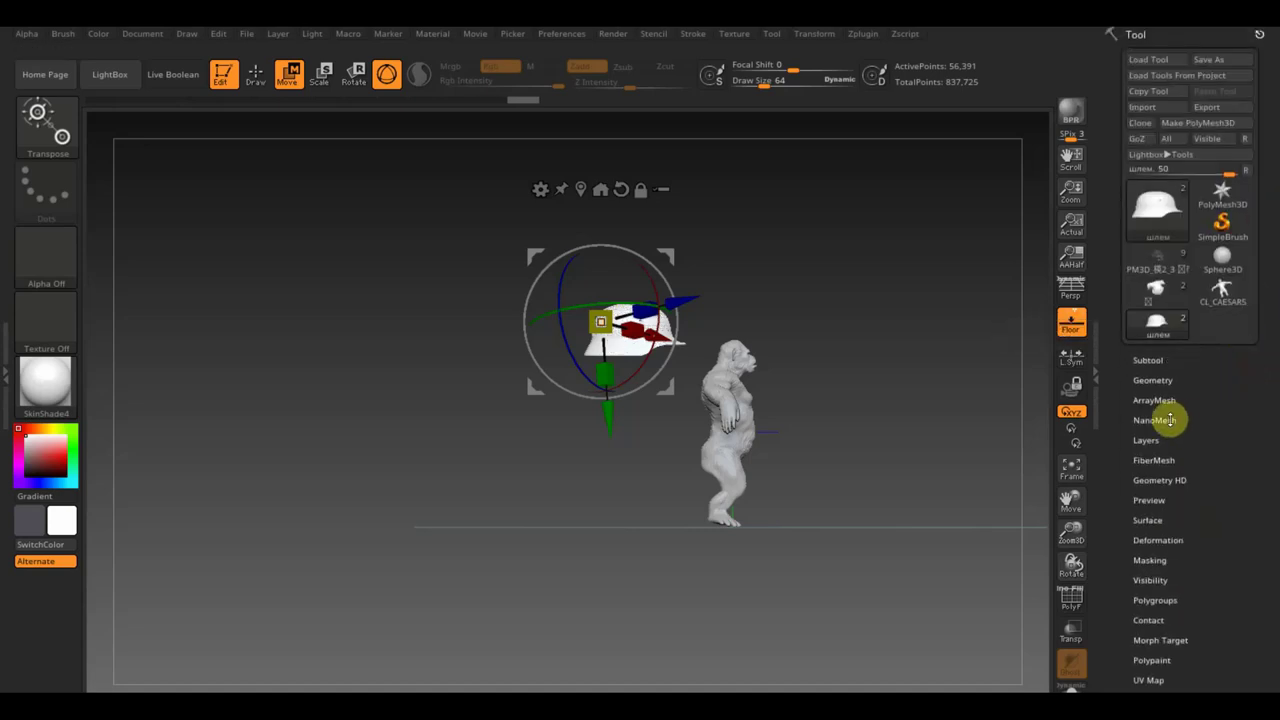
Remesh the шлем helmet with DynaMesh
left_click(1150, 378)
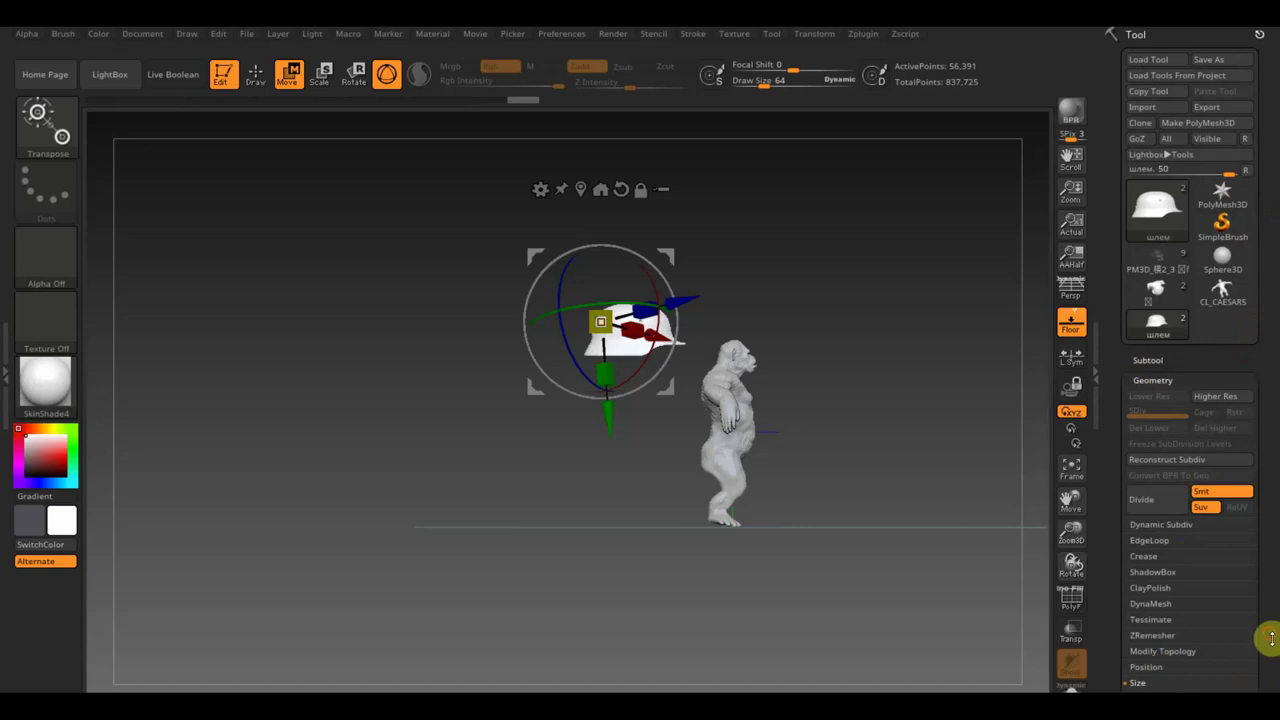
left_click_drag(1264, 645, 1263, 535)
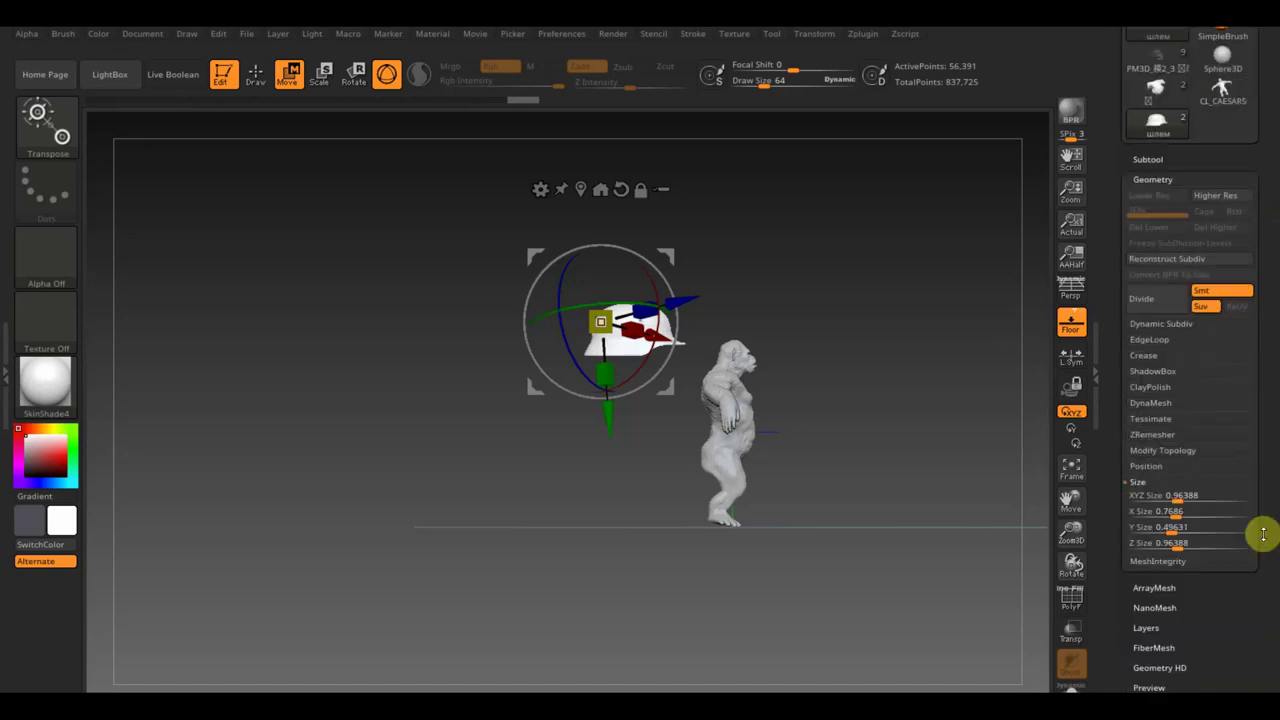
left_click(1155, 403)
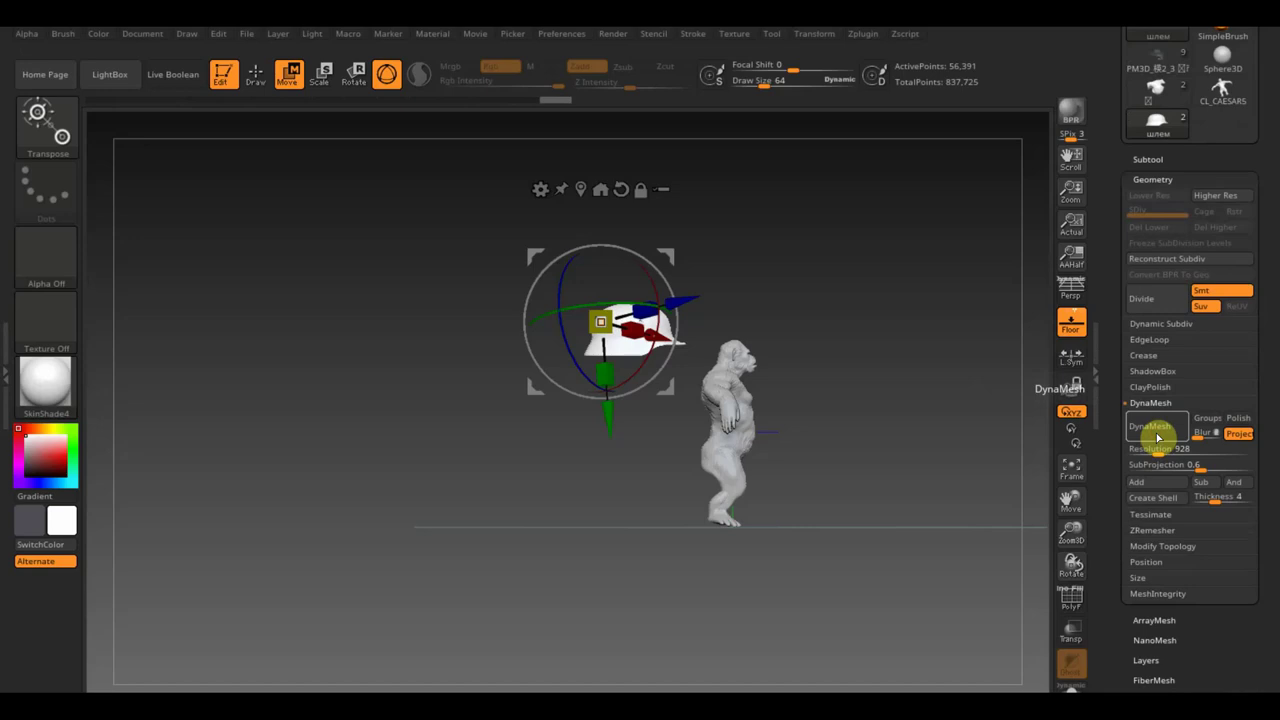
left_click(1157, 436)
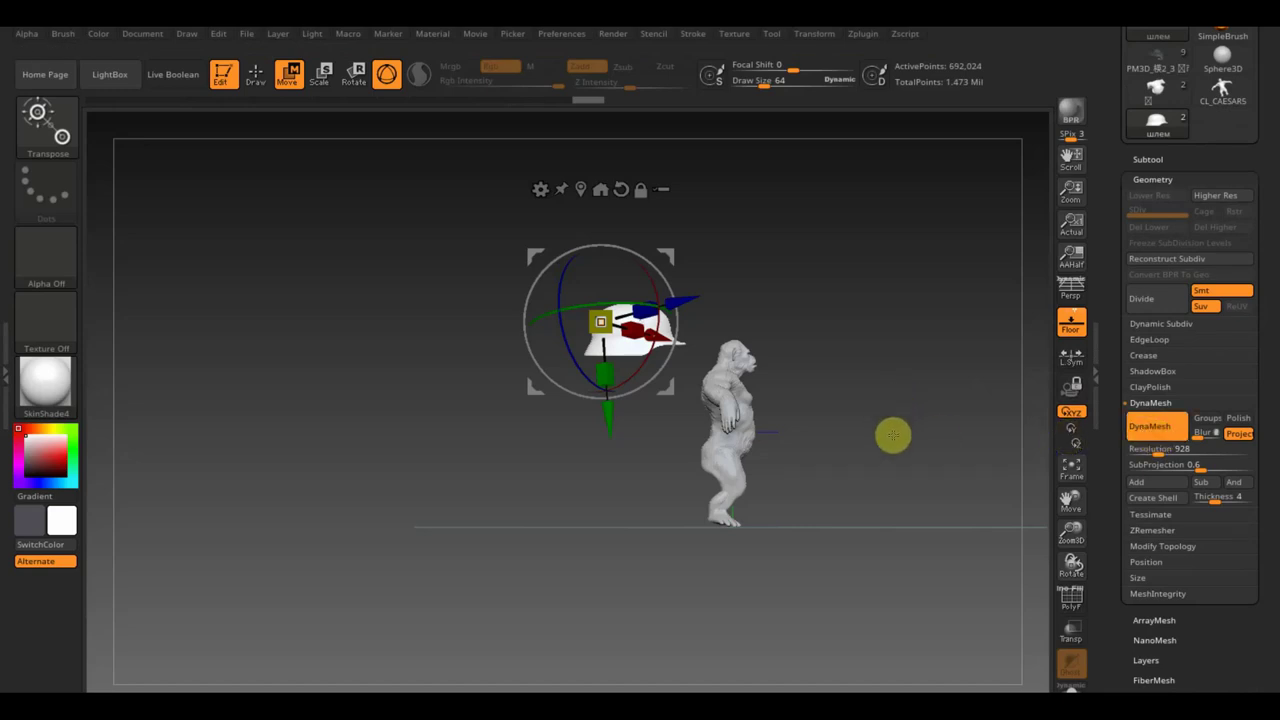
Shrink the helmet, move it onto the ape's head, and enlarge it slightly to fit
mouse_move(893, 434)
right_mouse_down("ctrl")
mouse_move(908, 543)
mouse_move(417, 485)
right_mouse_up("ctrl")
left_click_drag(352, 289, 314, 271)
mouse_move(420, 223)
left_mouse_down()
mouse_move(481, 240)
mouse_move(666, 249)
mouse_move(680, 274)
left_mouse_up()
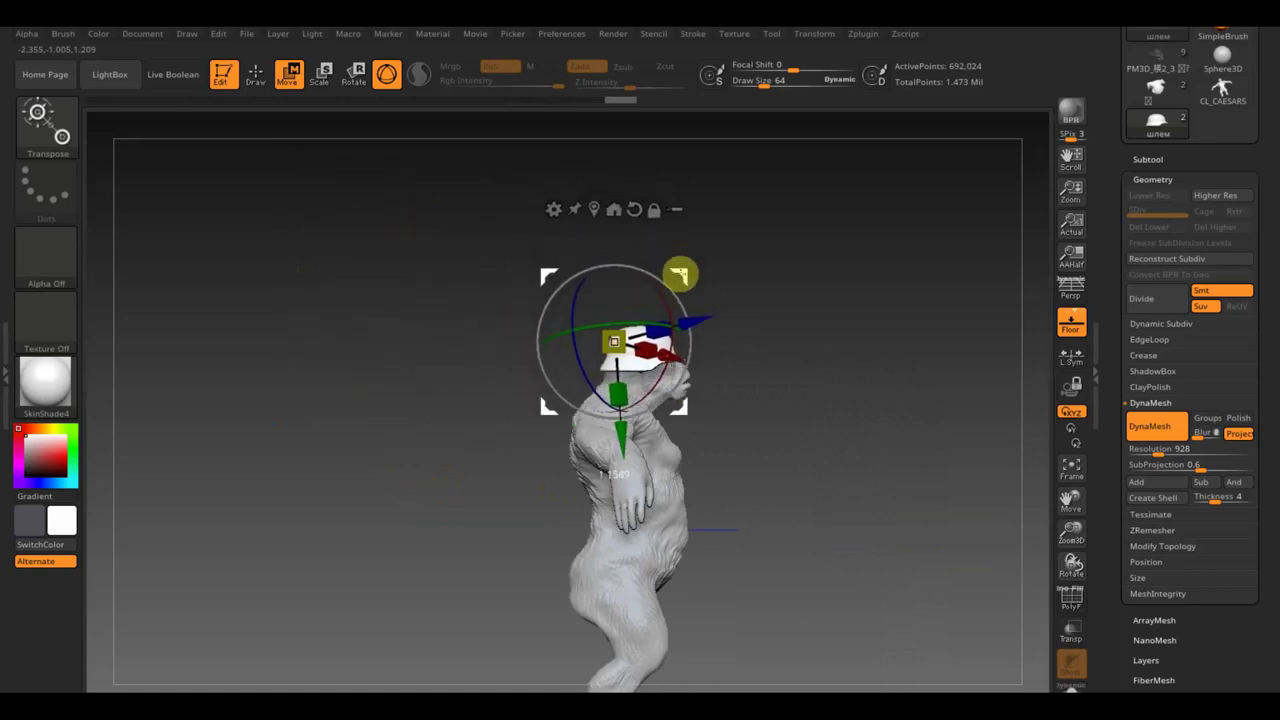
mouse_move(826, 306)
left_mouse_down()
mouse_move(706, 346)
mouse_move(789, 320)
mouse_move(960, 334)
mouse_move(923, 351)
mouse_move(820, 357)
mouse_move(854, 351)
left_mouse_up()
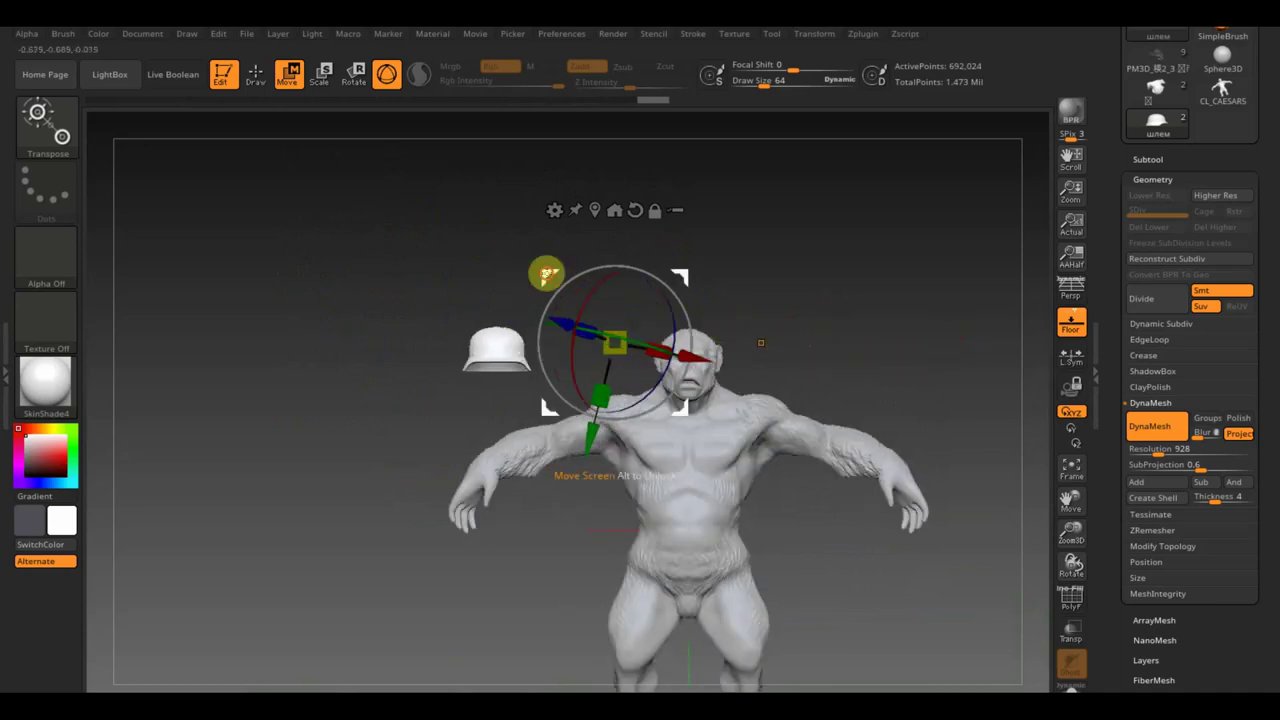
mouse_move(546, 274)
left_mouse_down()
mouse_move(739, 272)
mouse_move(729, 249)
mouse_move(739, 270)
left_mouse_up()
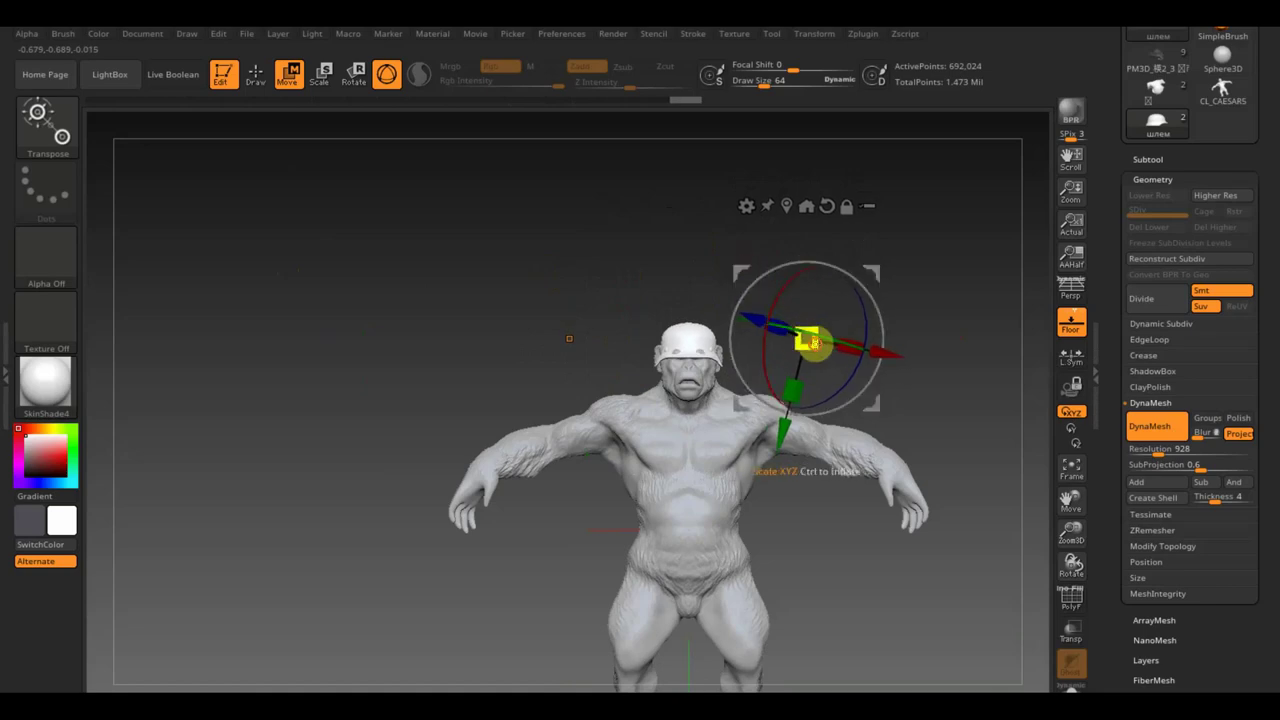
left_click_drag(814, 343, 818, 352)
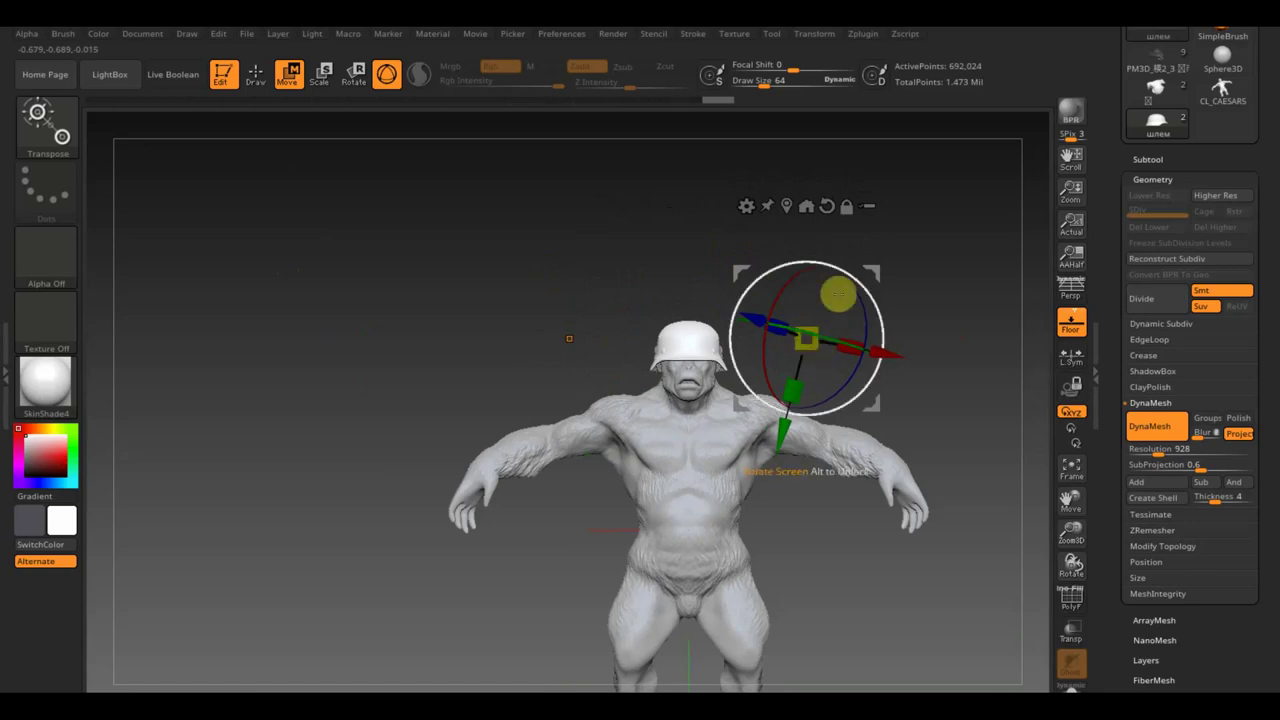
left_click_drag(878, 271, 874, 271)
key("ctrl")
key("ctrl")
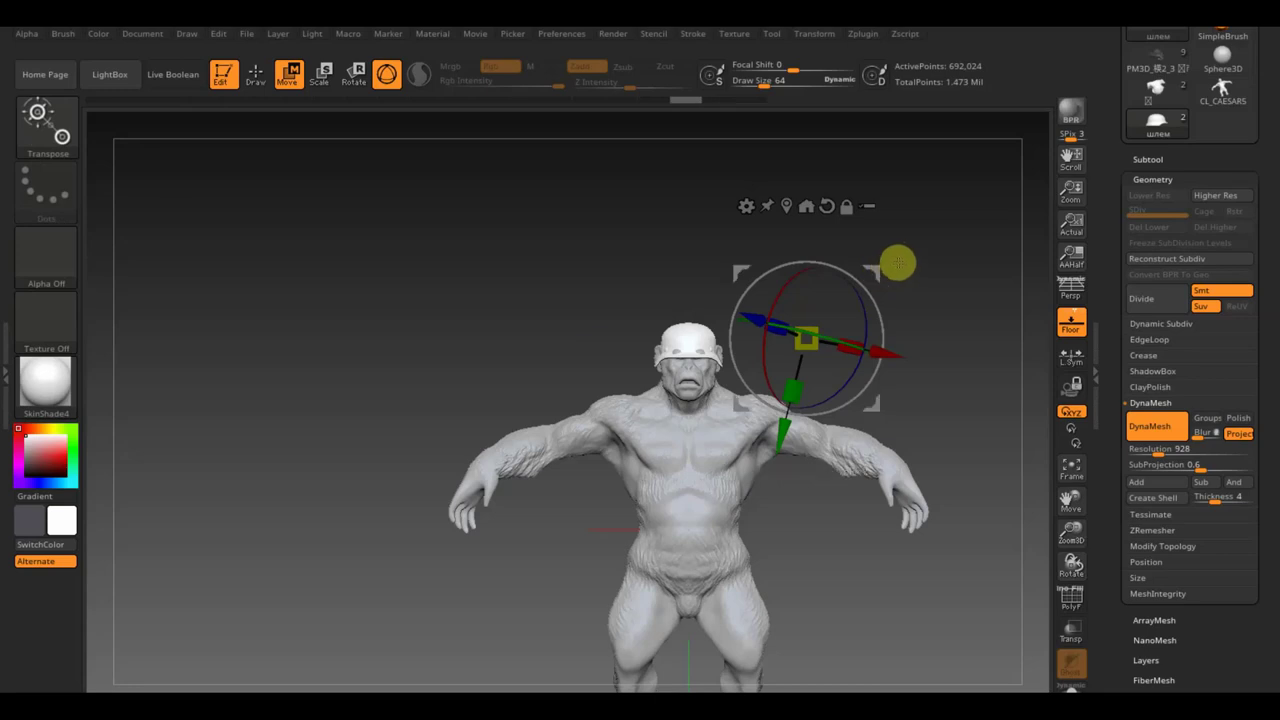
mouse_move(873, 272)
left_mouse_down()
mouse_move(870, 262)
mouse_move(870, 274)
left_mouse_up()
From the side, tilt and reposition the helmet so its brim sits low over the brow
mouse_move(986, 323)
left_mouse_down()
mouse_move(1051, 346)
mouse_move(1029, 414)
mouse_move(1037, 549)
mouse_move(1020, 609)
mouse_move(897, 516)
mouse_move(943, 534)
left_mouse_up()
mouse_move(920, 370)
left_mouse_down("shift")
mouse_move(877, 423)
mouse_move(849, 428)
mouse_move(943, 471)
left_mouse_up("shift")
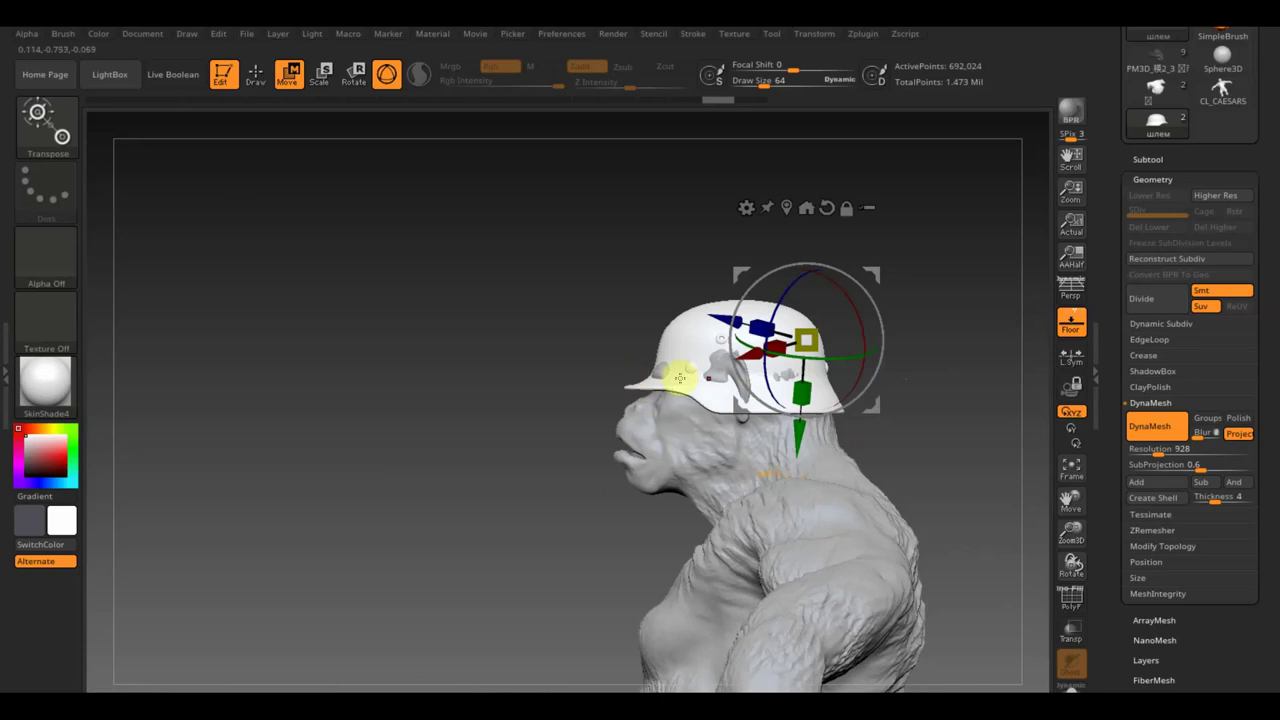
left_click_drag(812, 345, 808, 343)
left_click_drag(949, 446, 1037, 462)
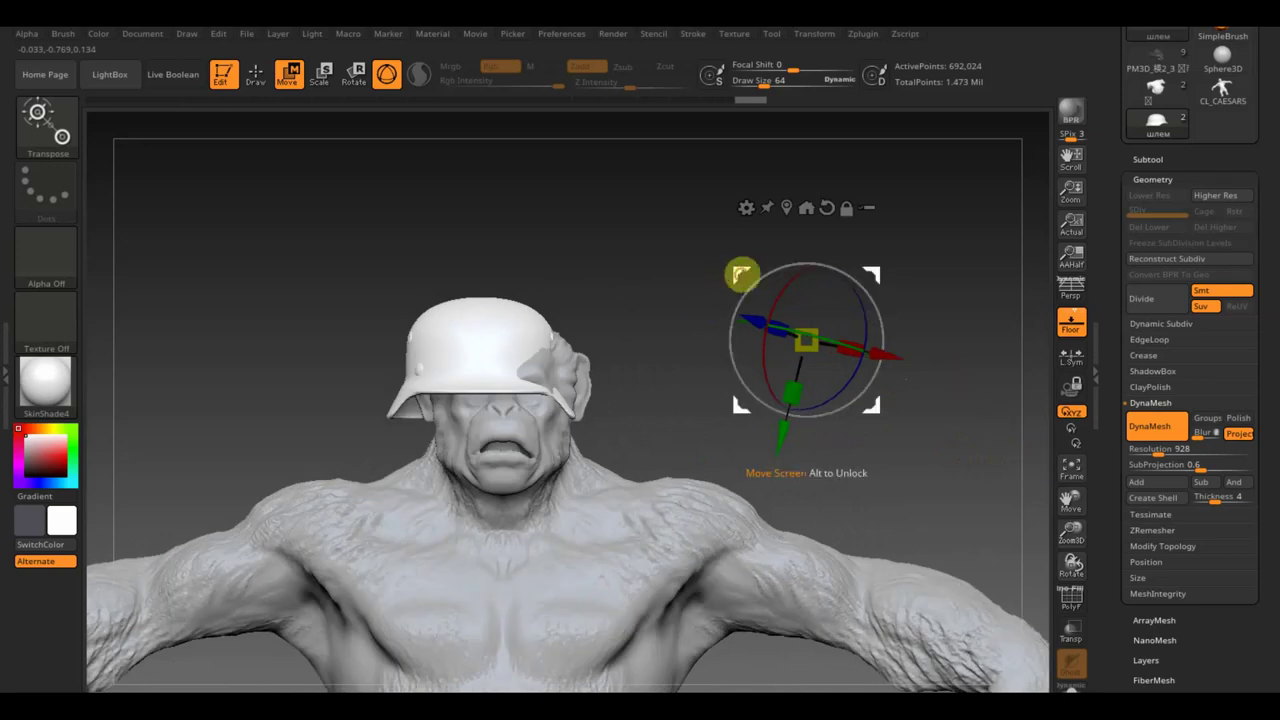
left_click_drag(745, 273, 765, 280)
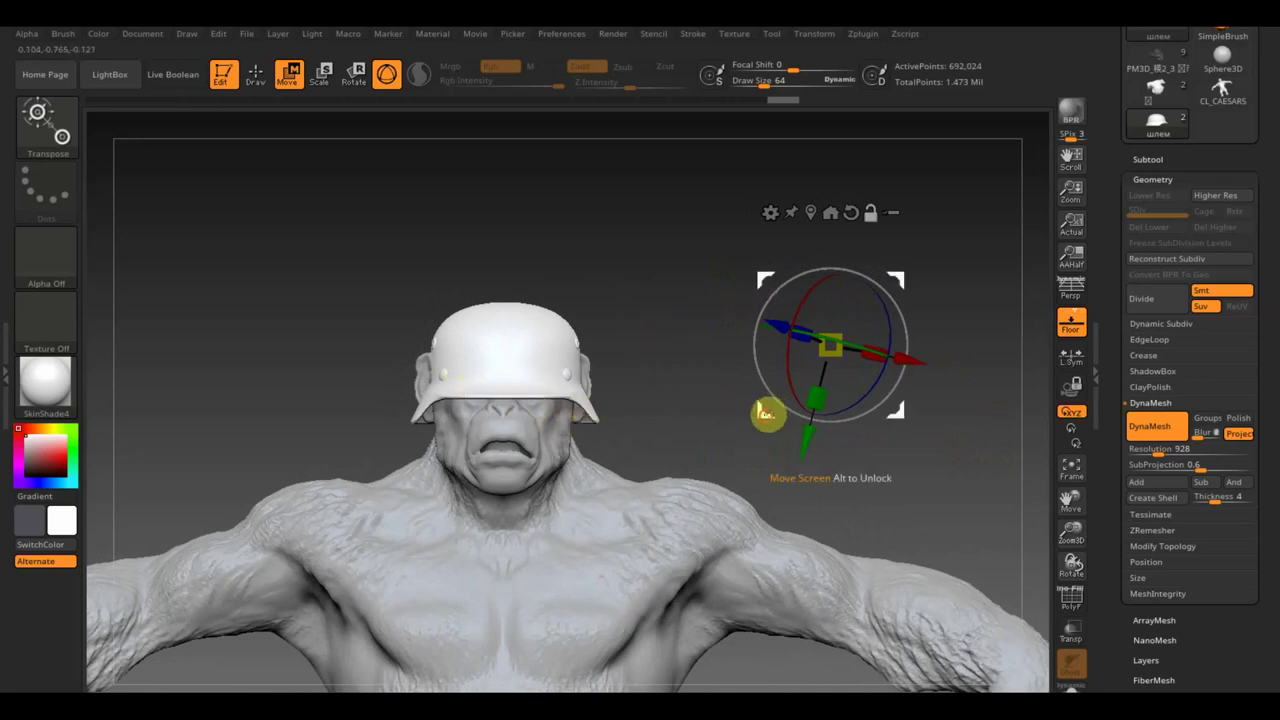
left_click_drag(766, 412, 758, 388)
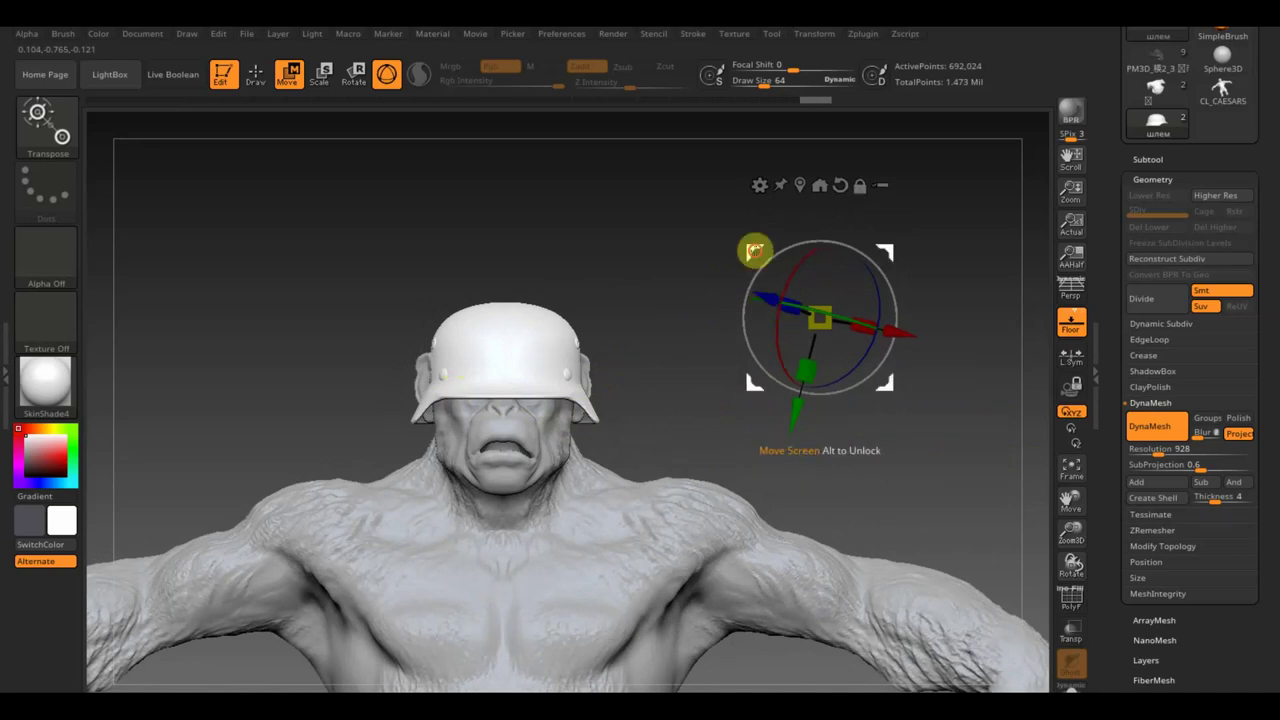
left_click_drag(755, 250, 755, 236)
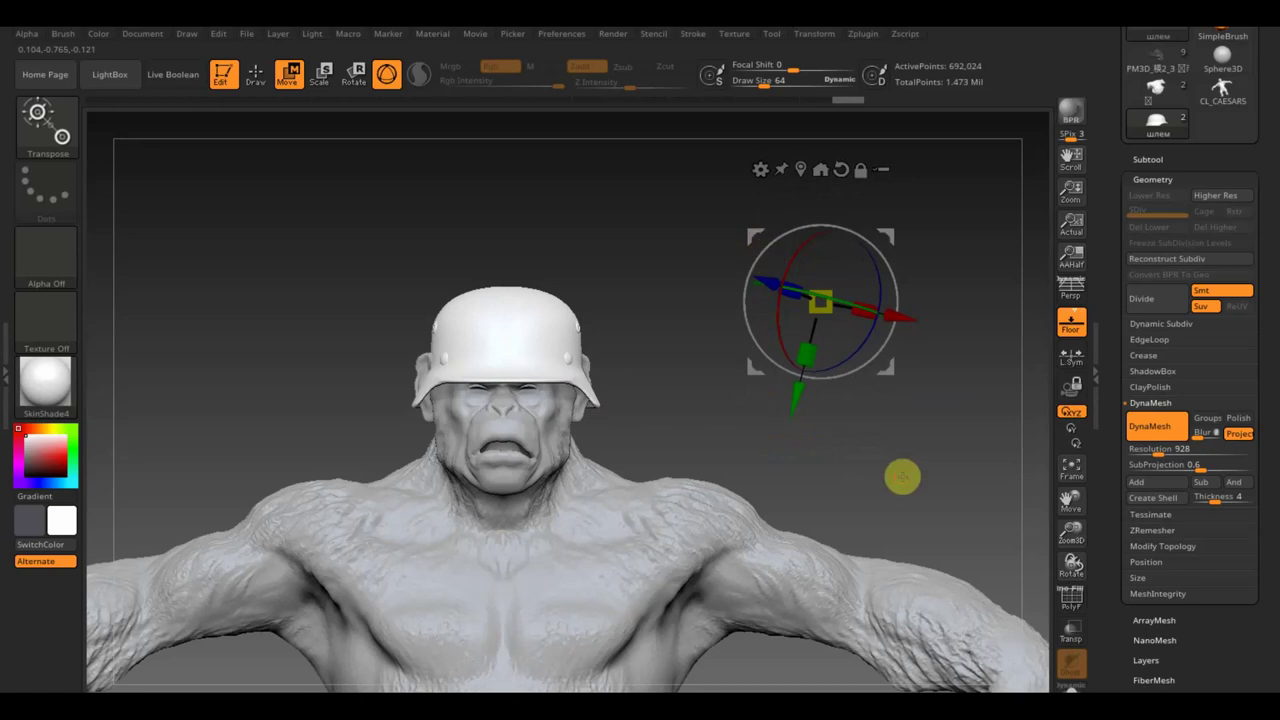
scroll(898, 478, "down", 3)
scroll(886, 426, "down", 2)
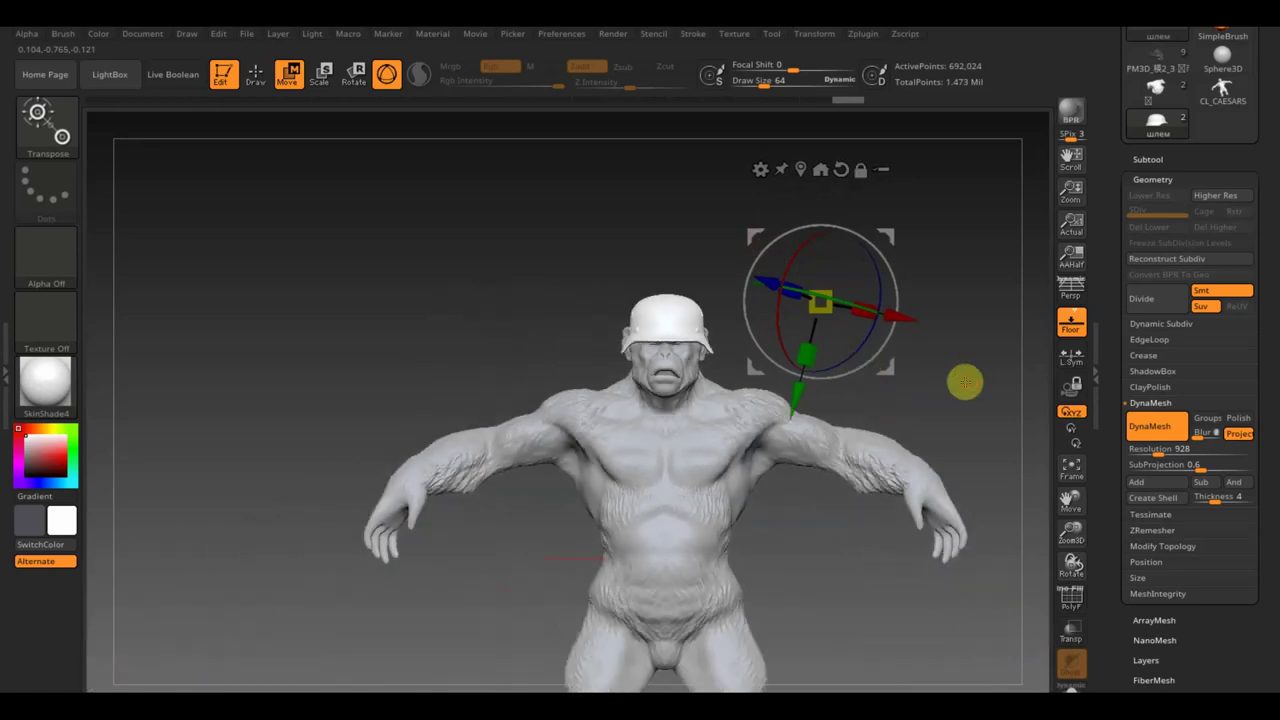
scroll(966, 380, "up", 2)
scroll(898, 362, "down", 1)
scroll(898, 362, "down", 1)
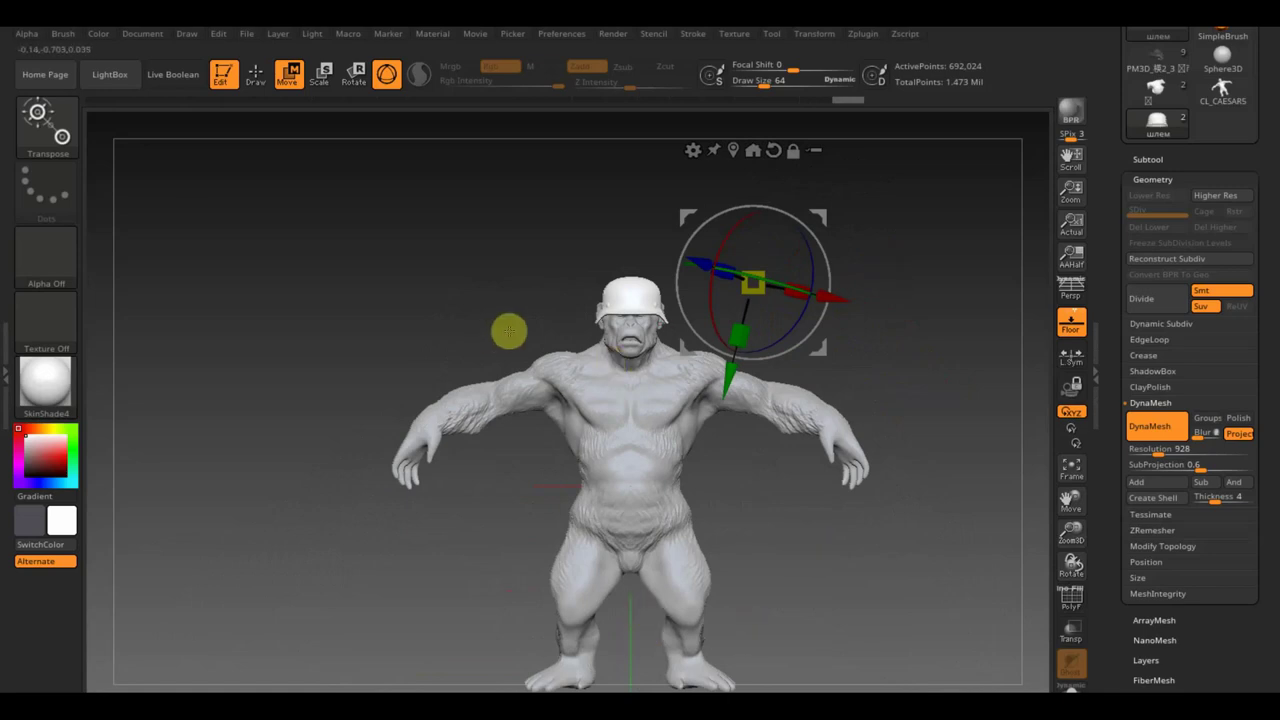
Switch to Draw mode and make the ape body, CAESAR6, the active subtool
left_click(254, 72)
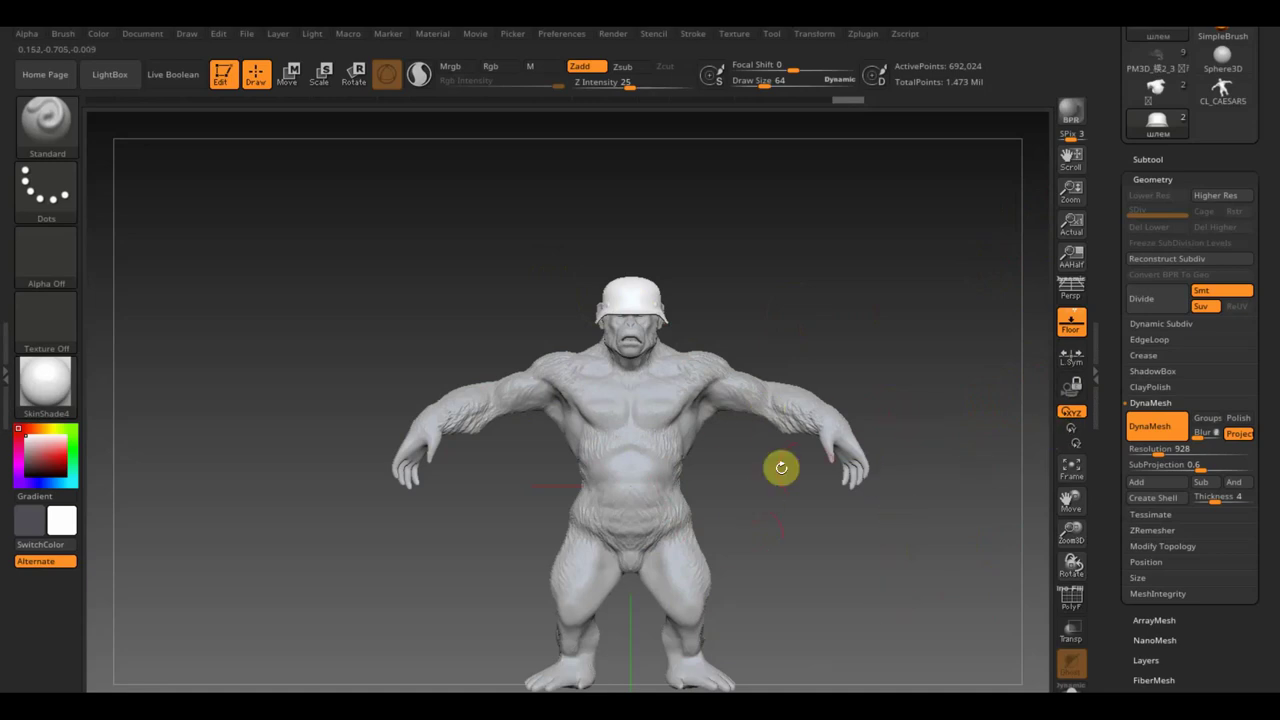
left_click_drag(866, 306, 797, 214, "alt")
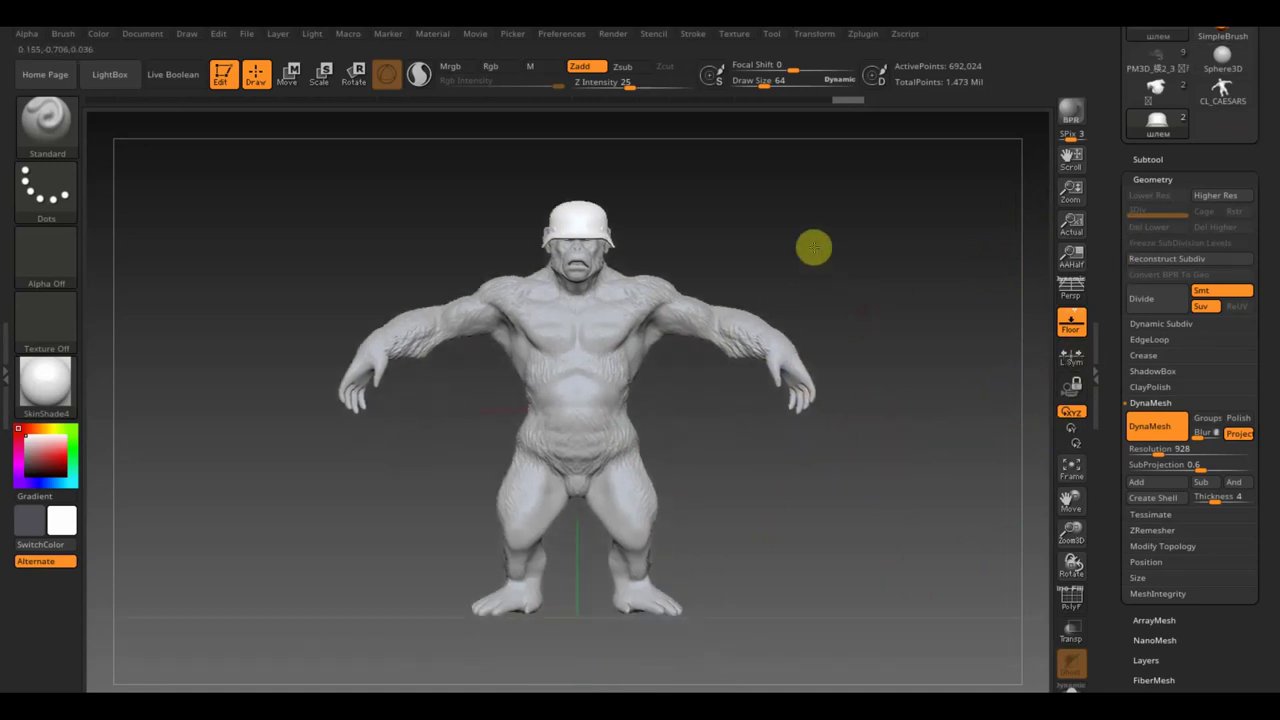
left_click(528, 327, "alt")
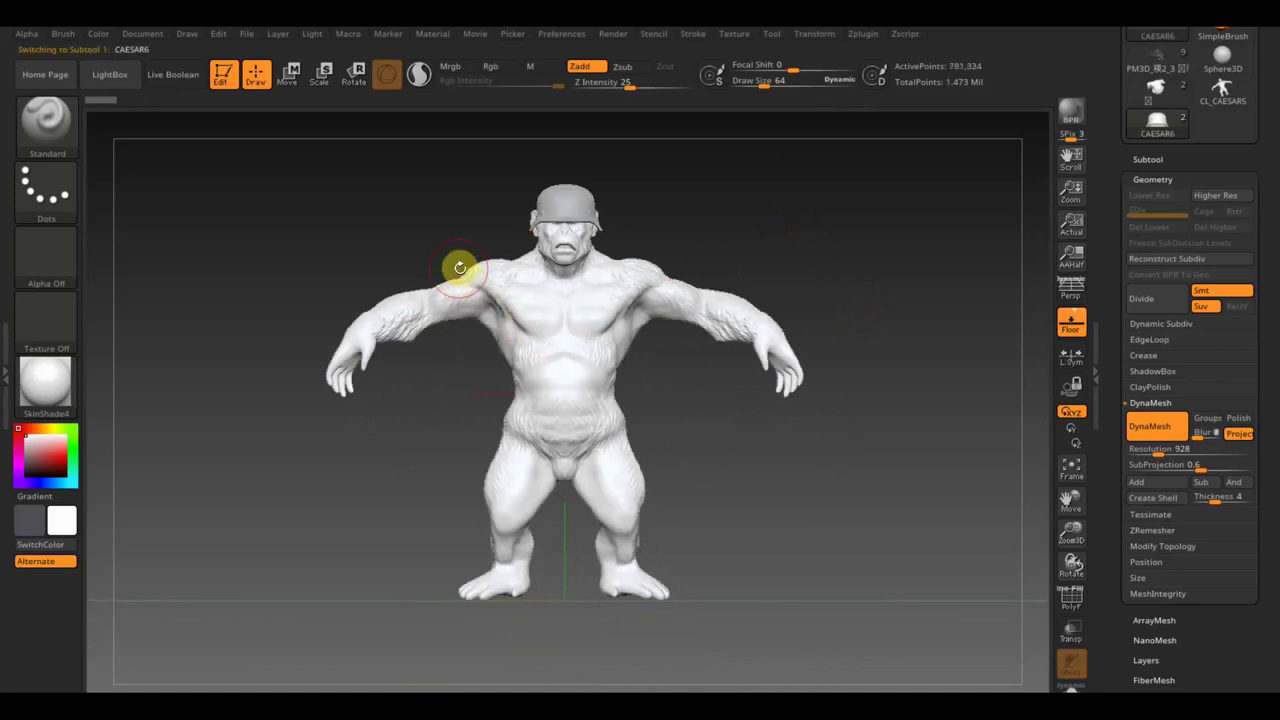
Mark the ape's arm on the left of the view with rectangle masks
key("ctrl")
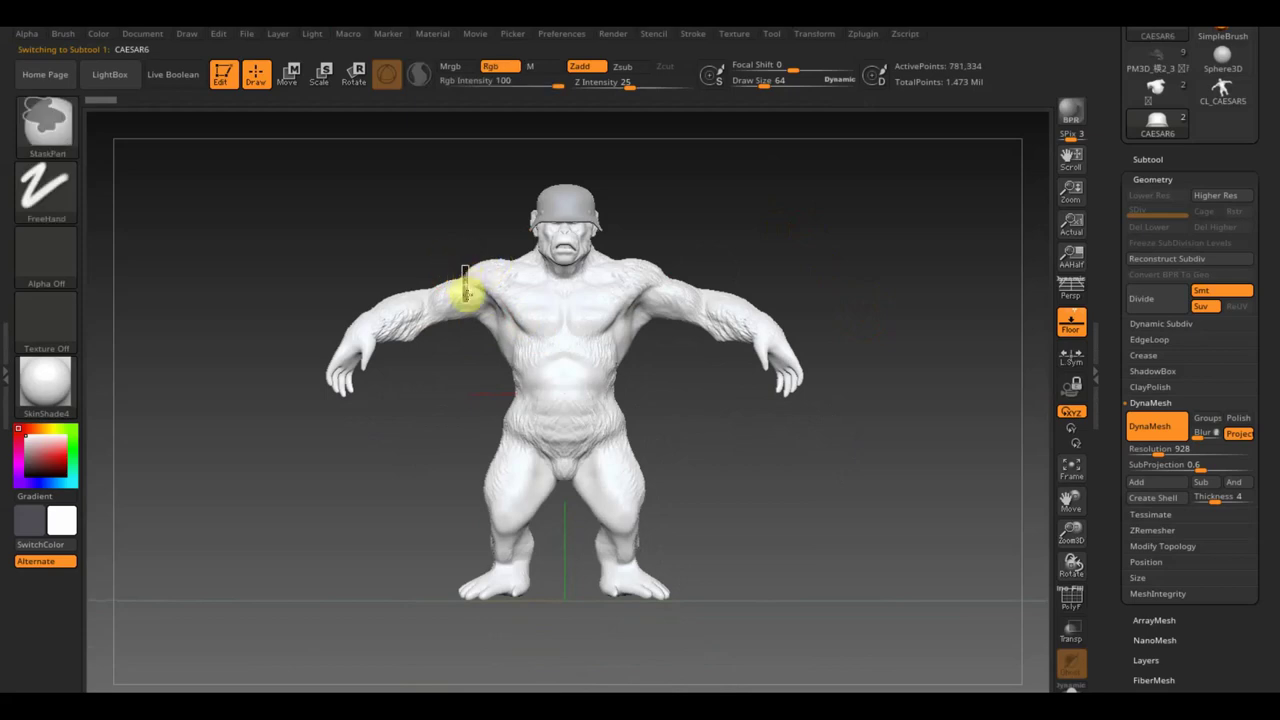
left_click_drag(467, 296, 478, 333, "ctrl")
mouse_move(195, 217)
left_mouse_down("ctrl")
mouse_move(471, 402)
mouse_move(483, 388)
left_mouse_up("ctrl")
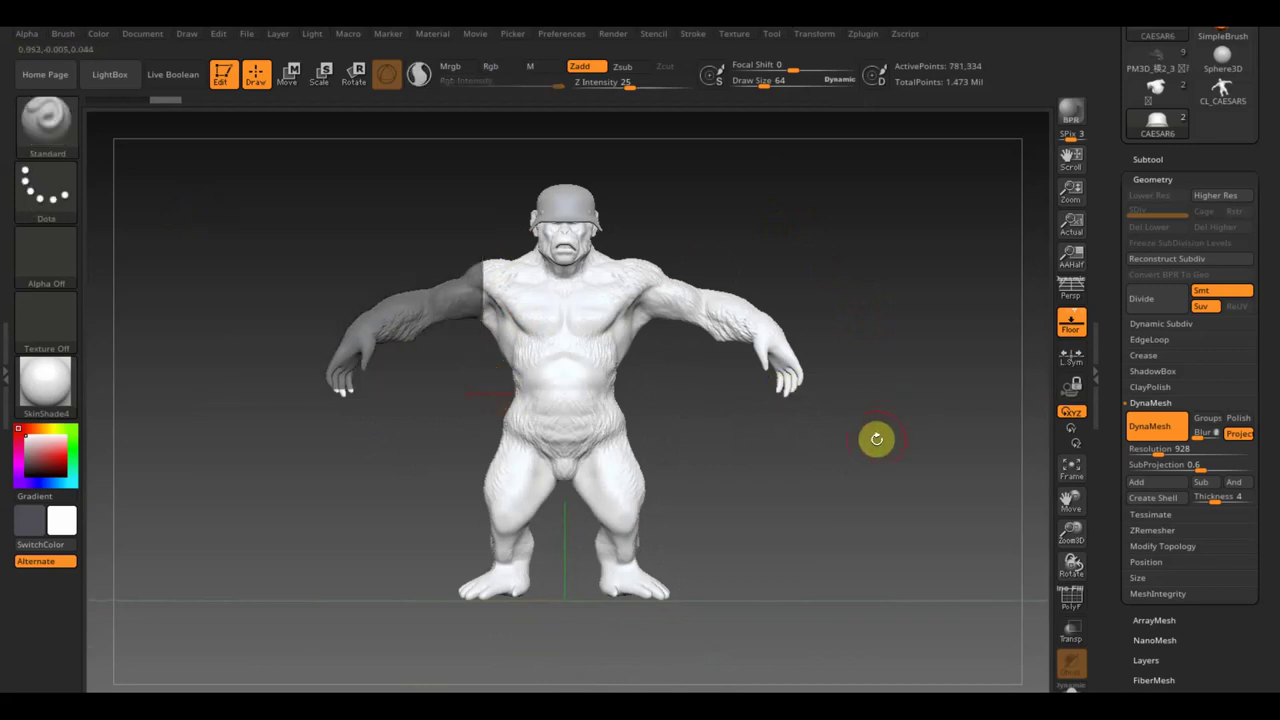
left_click_drag(306, 277, 379, 438, "ctrl")
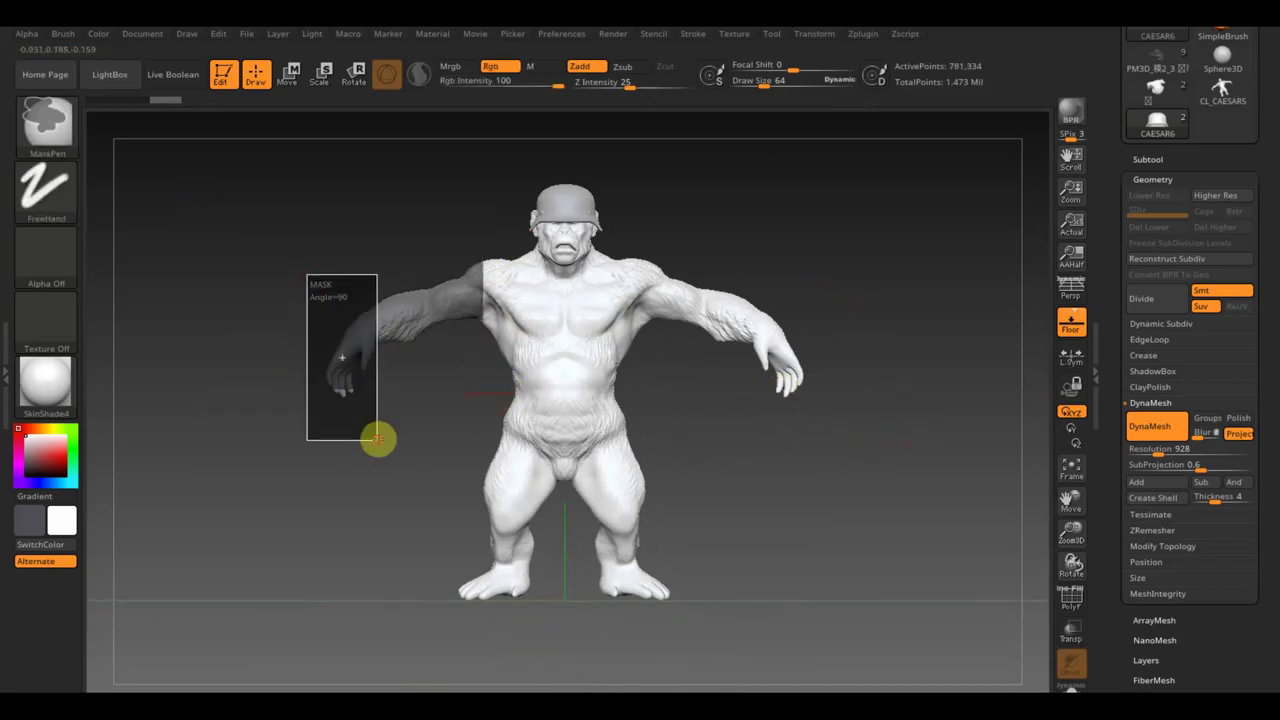
key("ctrl")
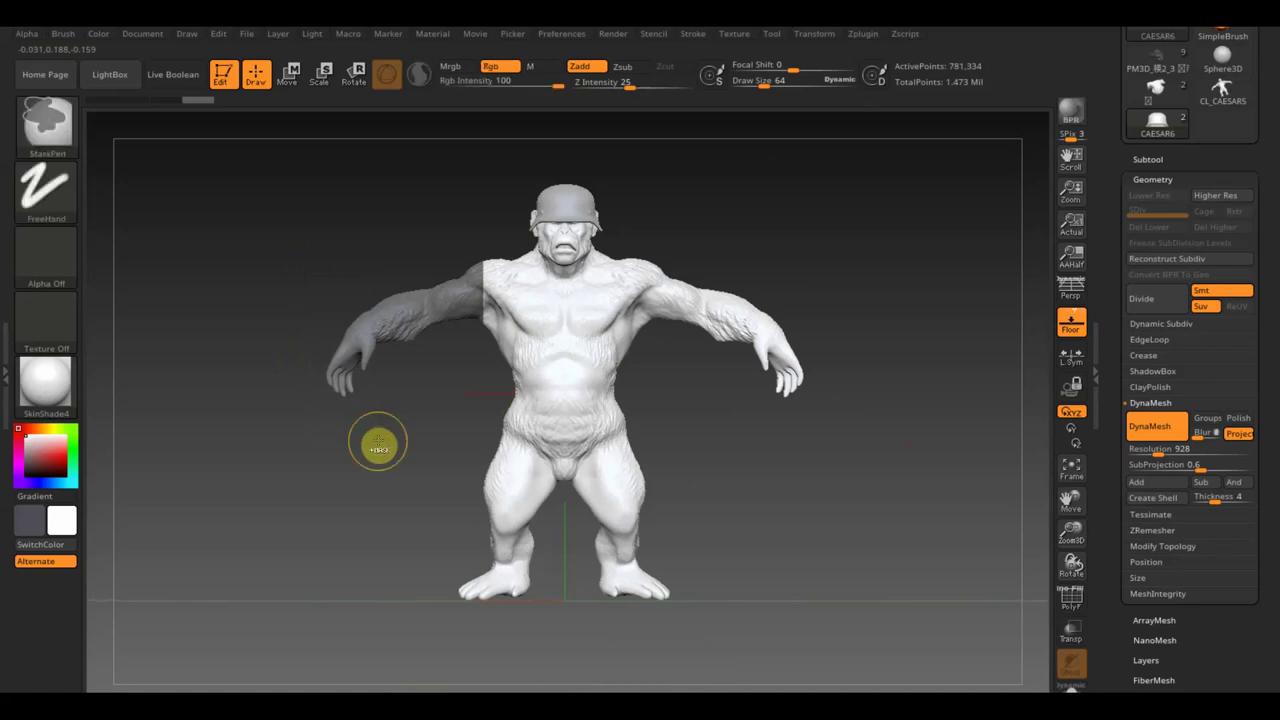
left_click(379, 444, "ctrl")
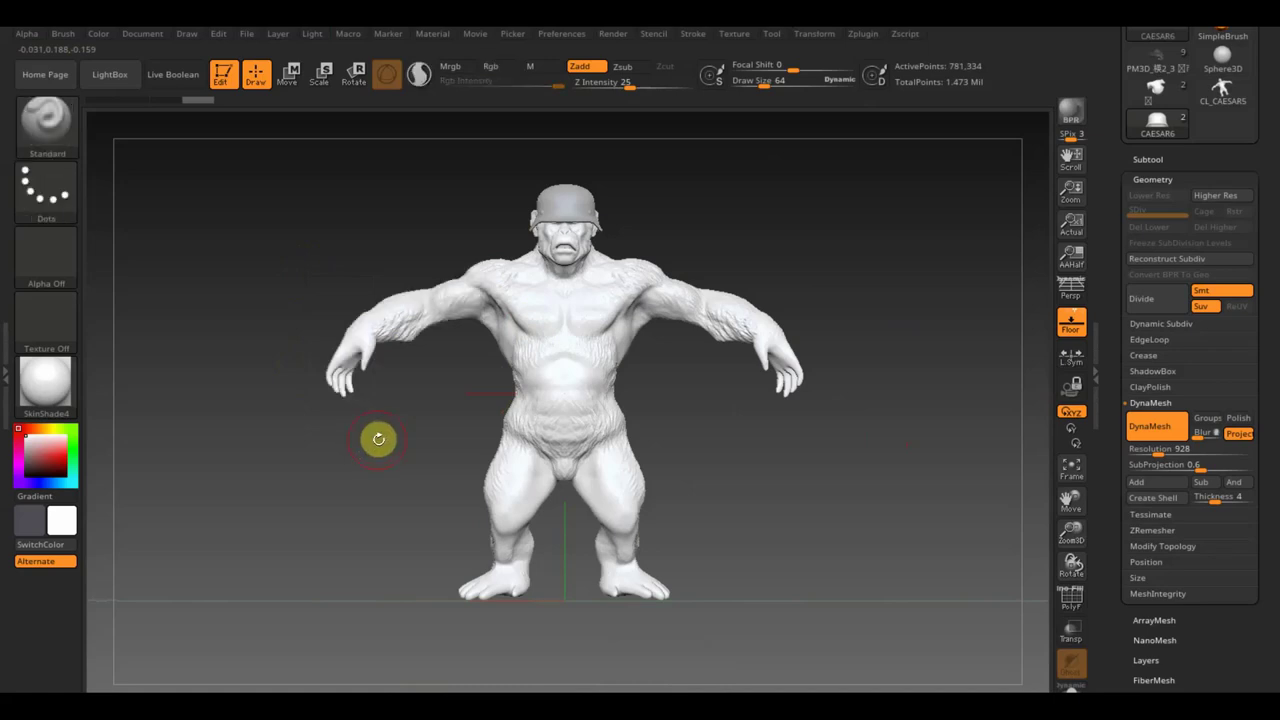
Mark the right leg, then hide that arm and leg, leaving 576,277 active points
left_click_drag(722, 652, 568, 436, "ctrl")
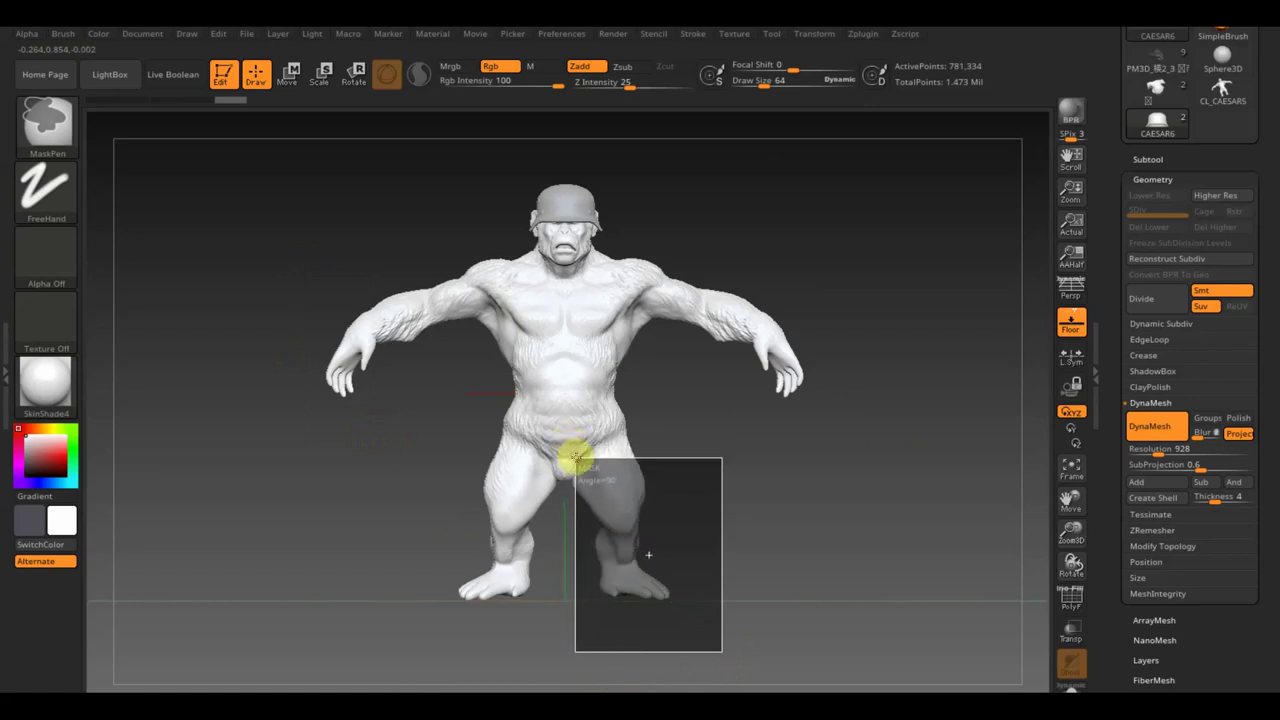
left_click_drag(568, 436, 571, 466, "ctrl")
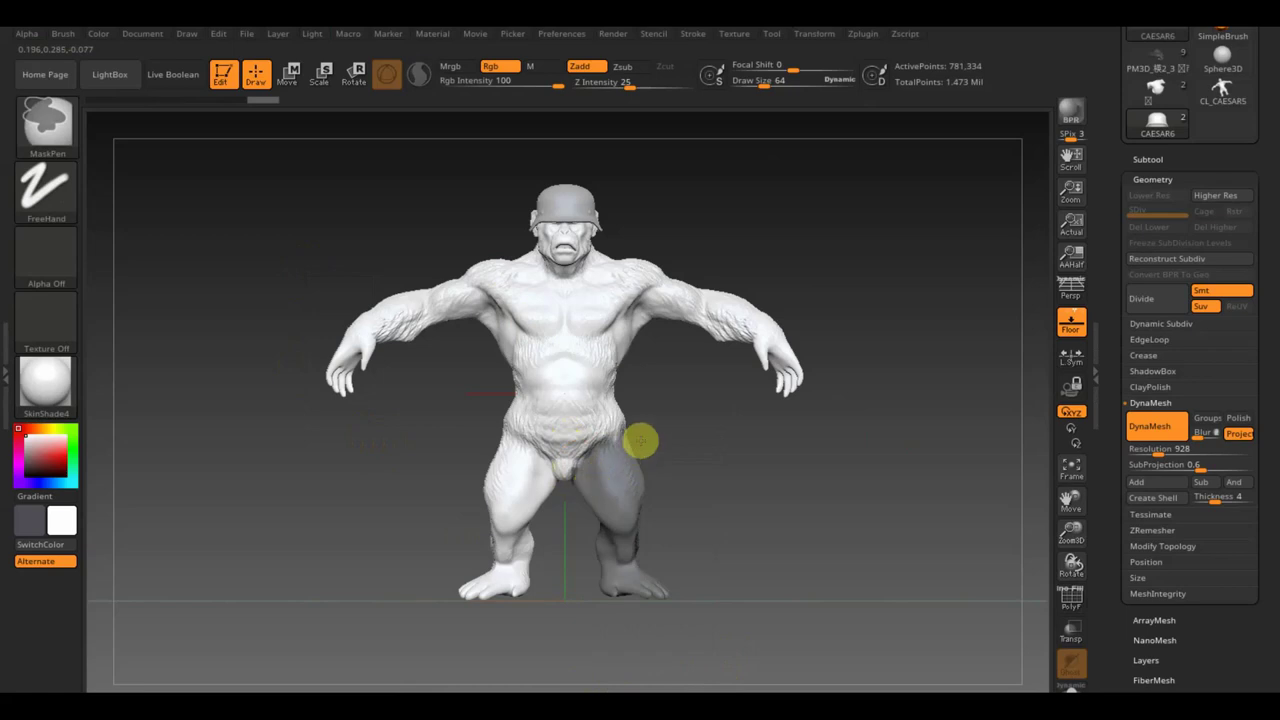
left_click_drag(737, 503, 633, 455)
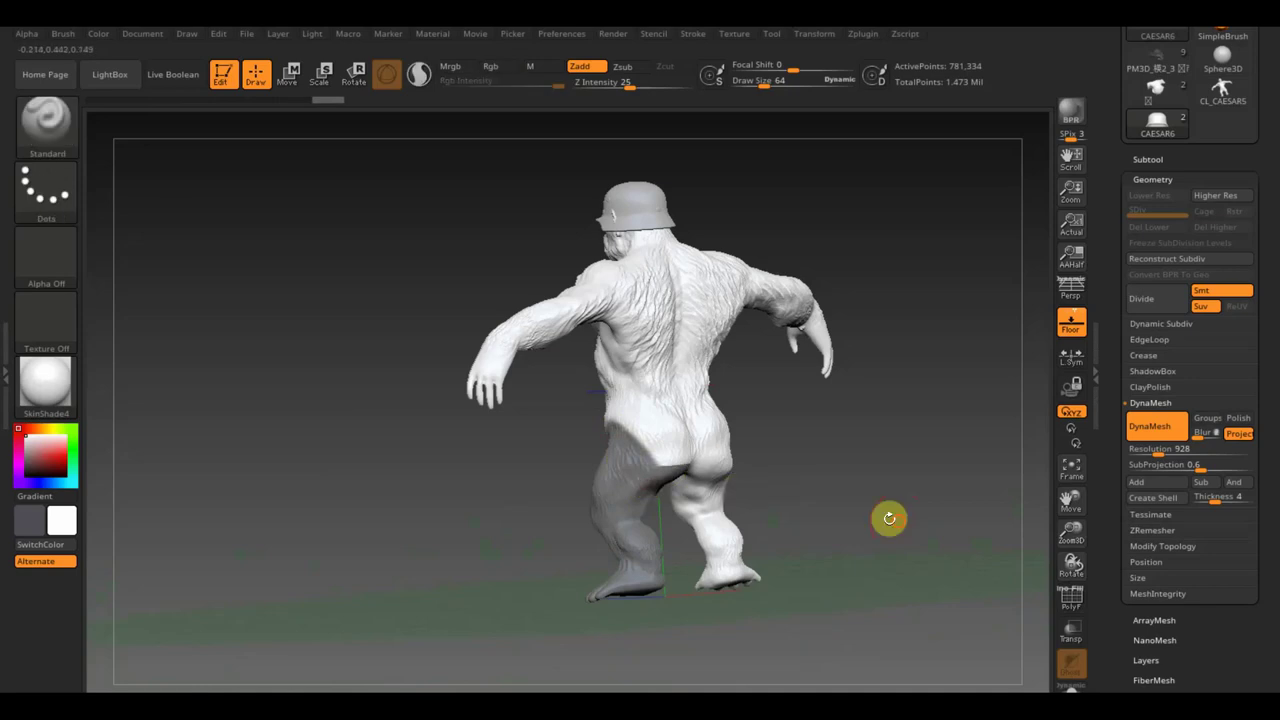
left_click_drag(889, 517, 857, 514)
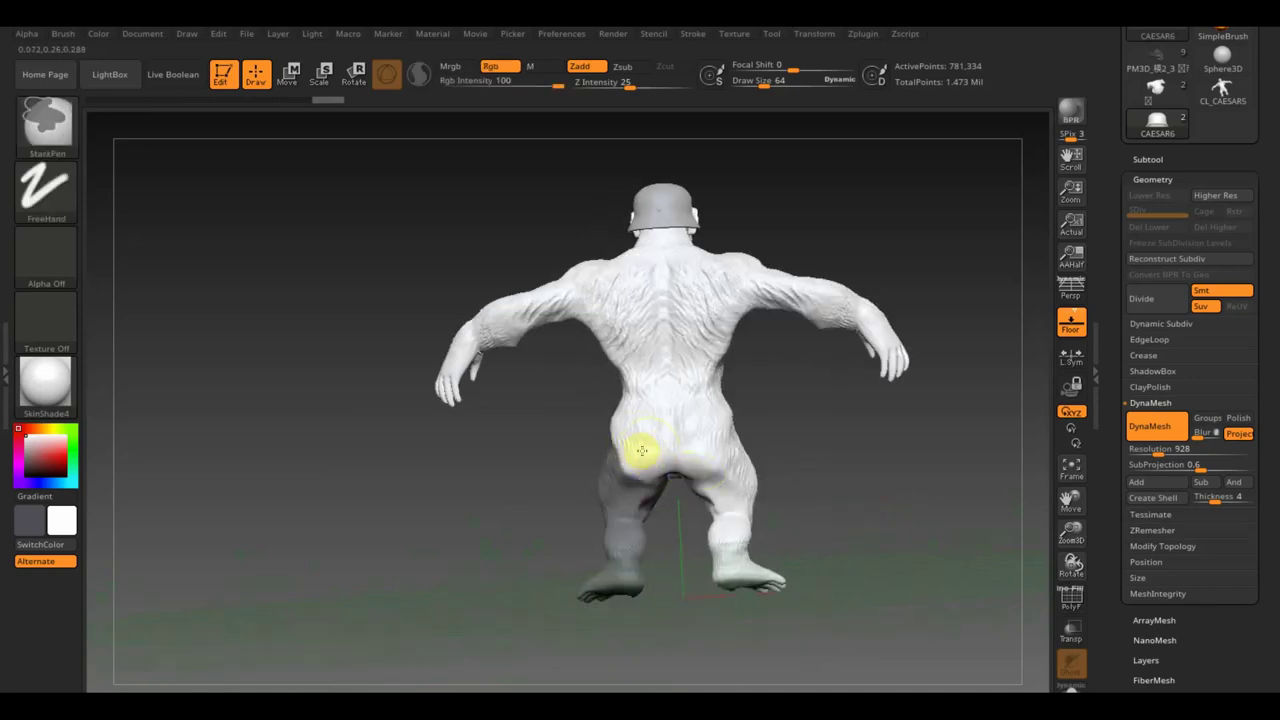
mouse_move(857, 486)
left_mouse_down()
mouse_move(920, 514)
mouse_move(951, 500)
mouse_move(880, 490)
mouse_move(891, 486)
left_mouse_up()
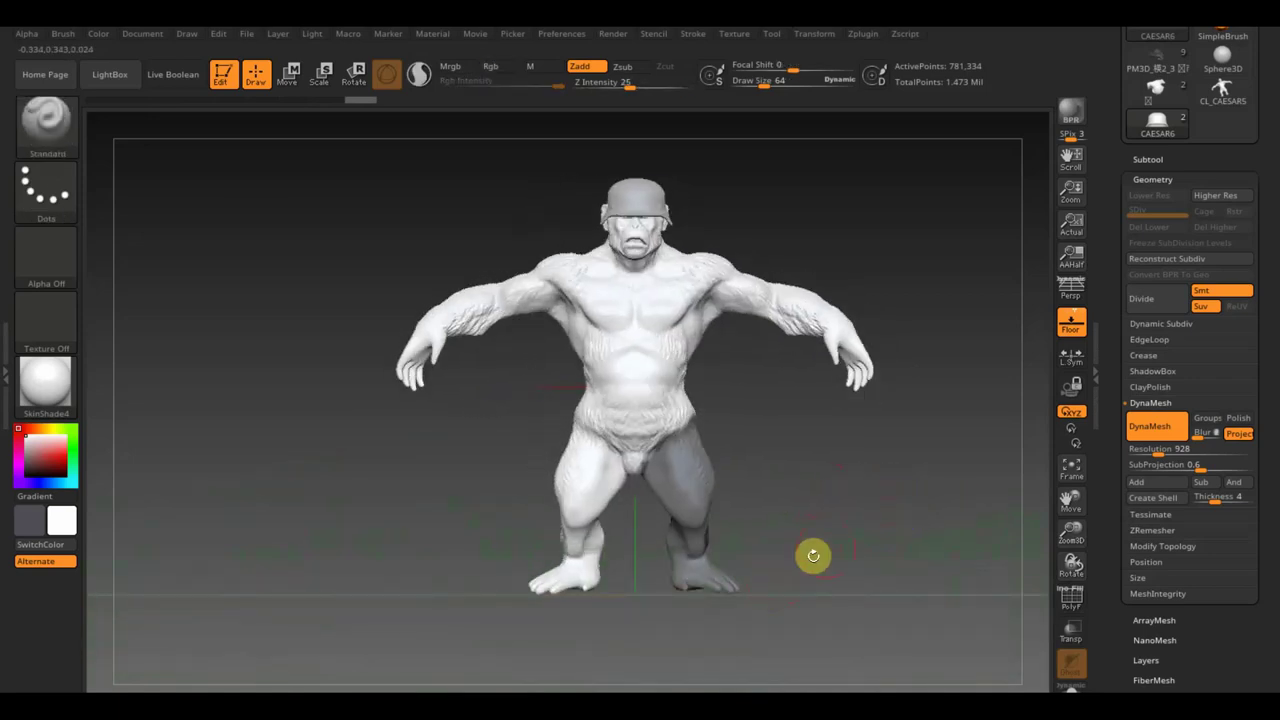
key("ctrl")
left_click_drag(839, 545, 837, 543, "ctrl")
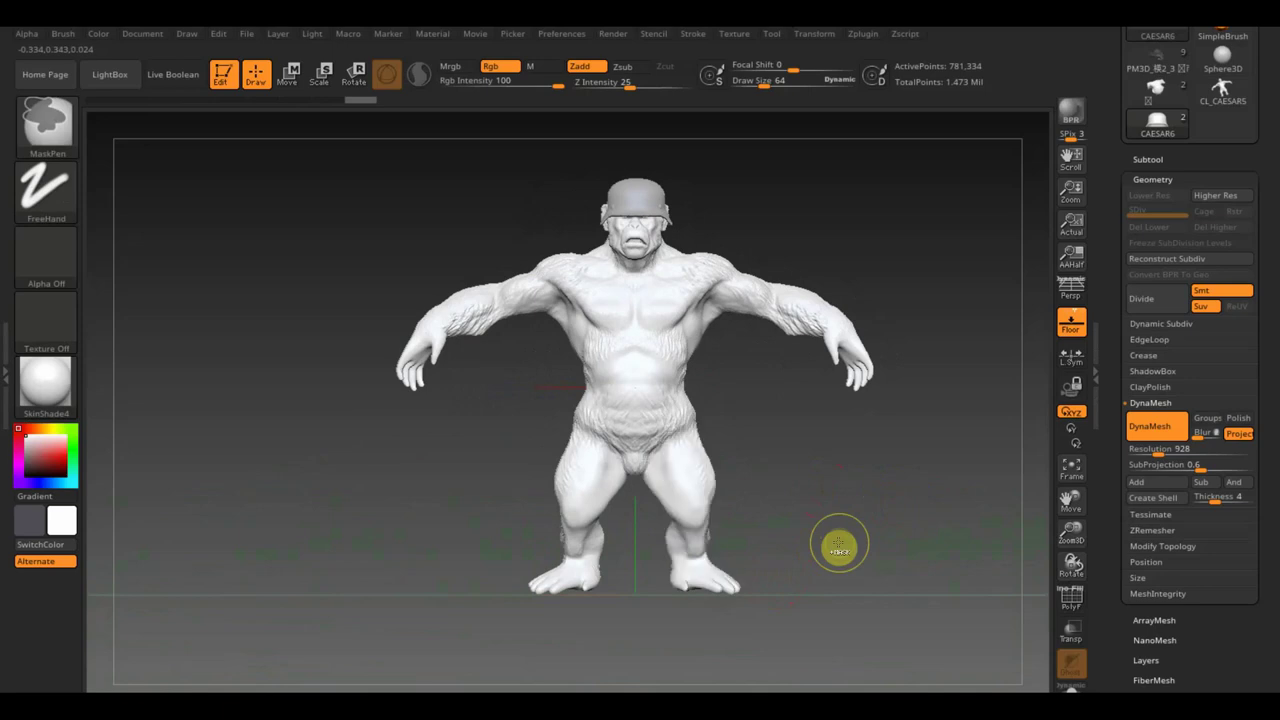
left_click(633, 367, "ctrl+shift")
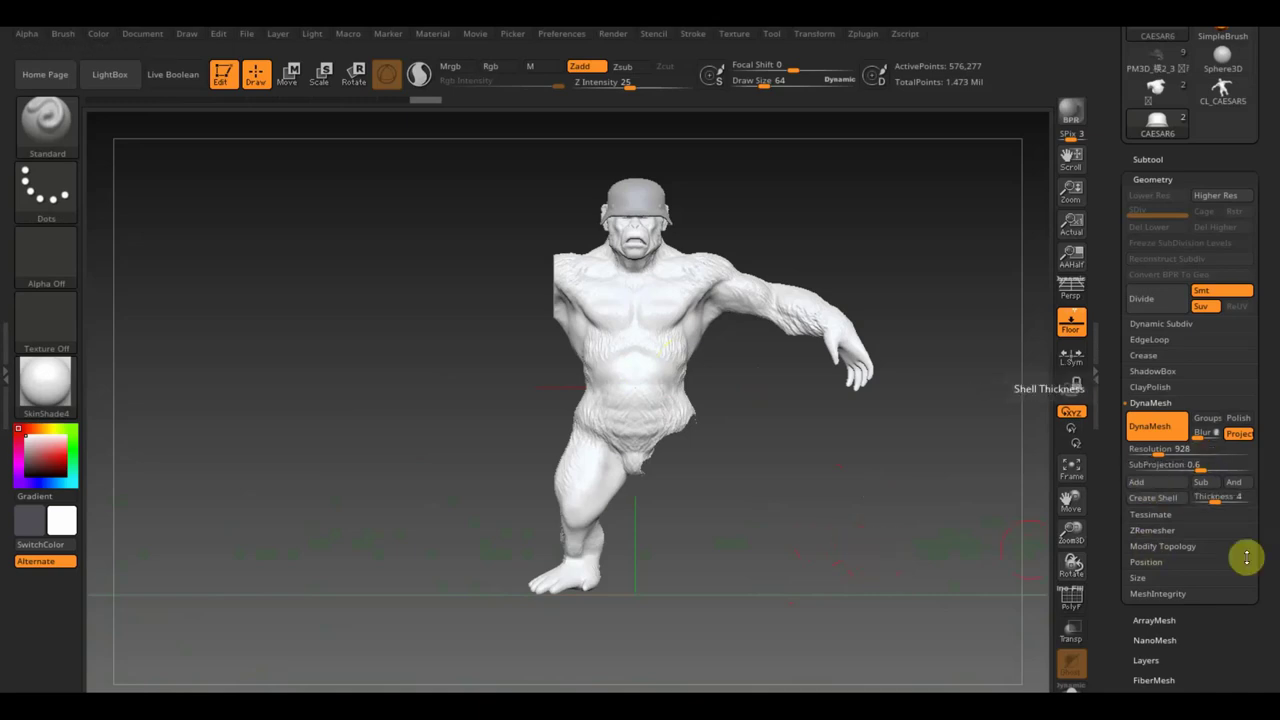
DynaMesh the visible ape at resolution 928 to cap the cut leg, then show the subtool list
left_click(1188, 550)
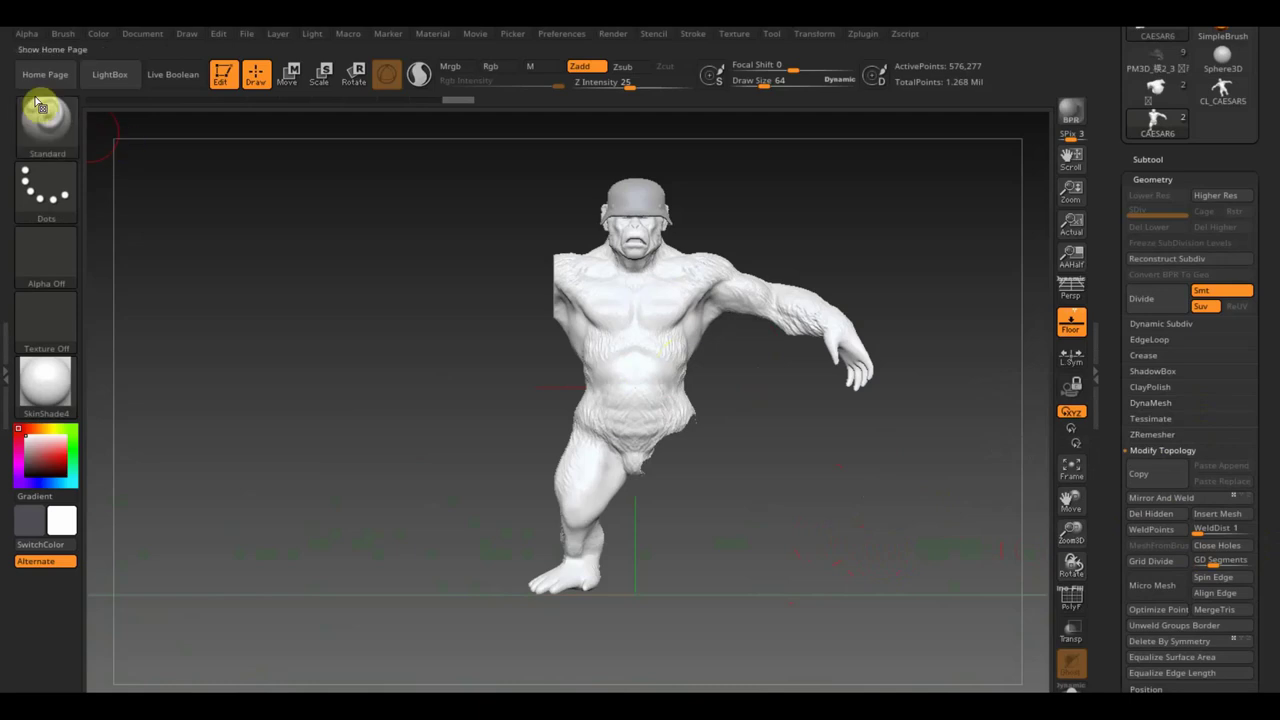
left_click(1148, 159)
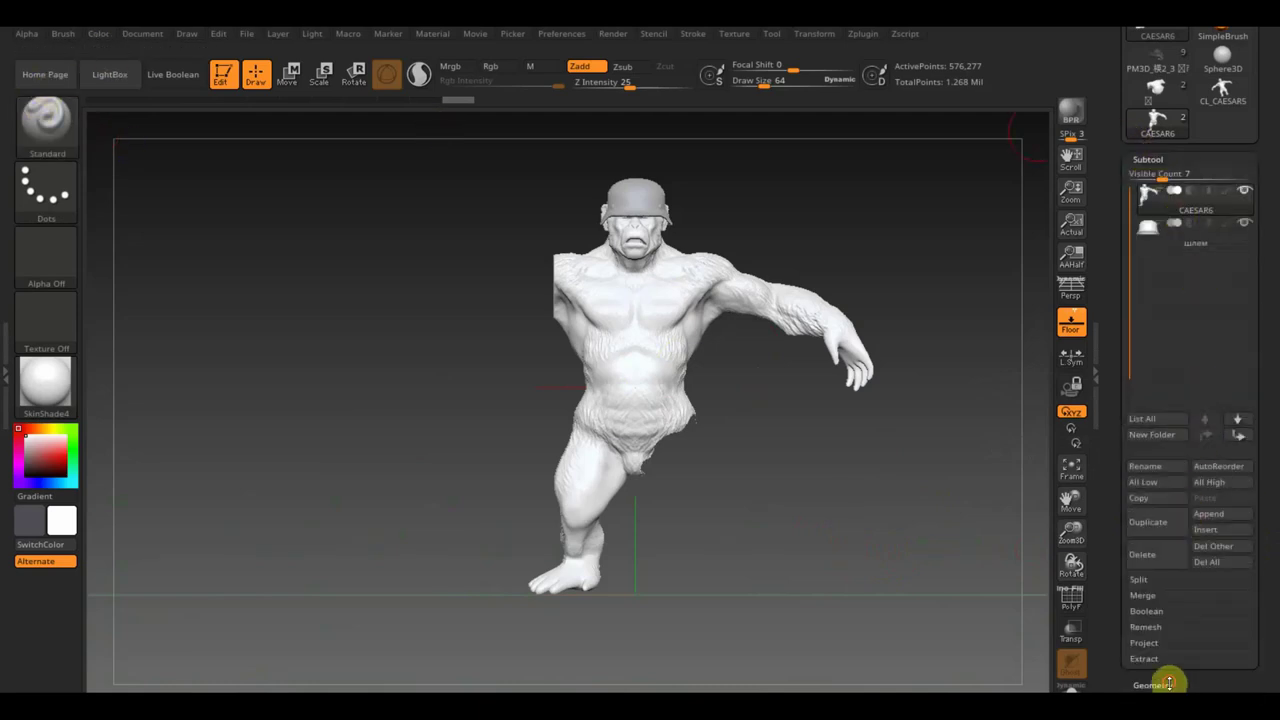
left_click(1168, 683)
left_click(1152, 403)
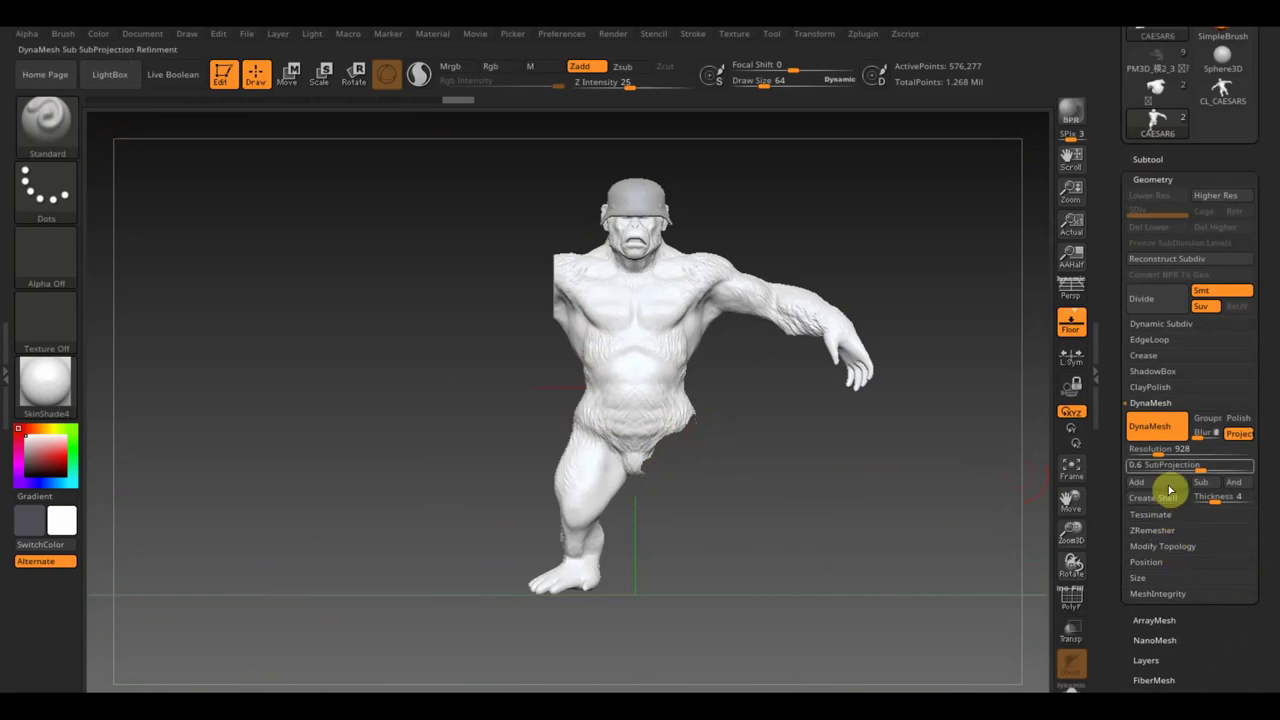
left_click(1162, 430)
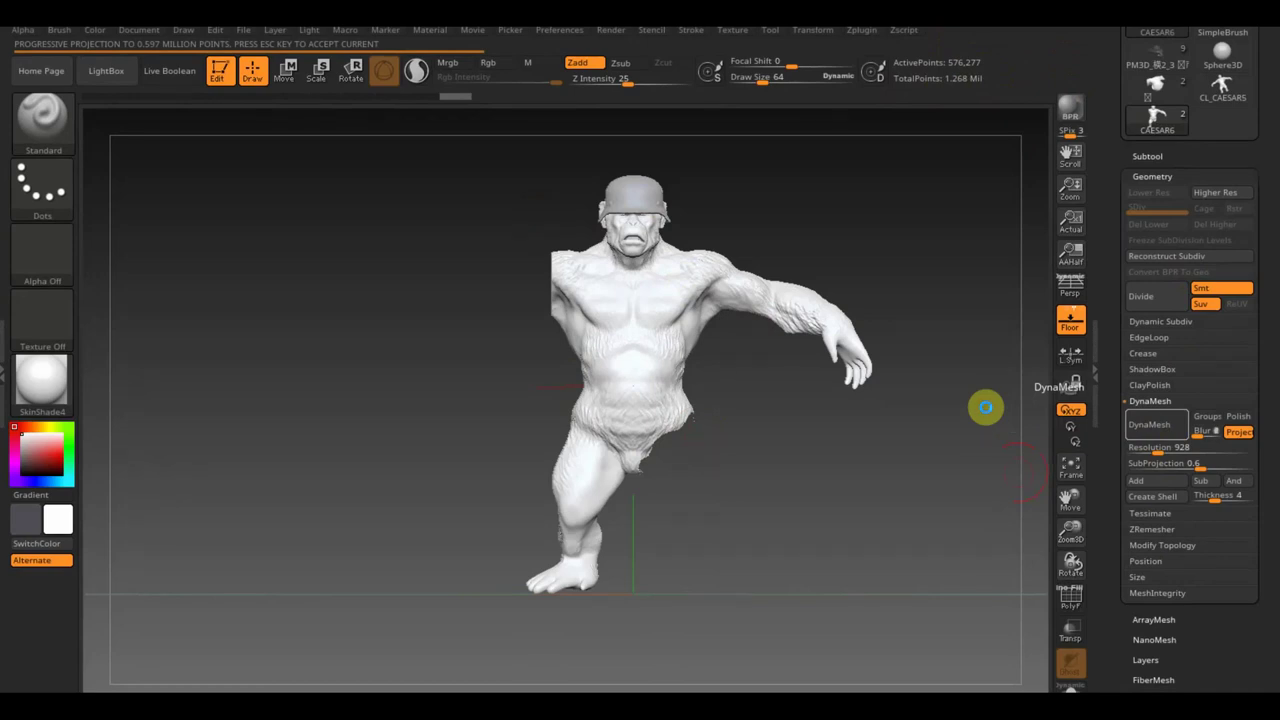
mouse_move(837, 511)
left_mouse_down()
mouse_move(776, 517)
mouse_move(823, 514)
left_mouse_up()
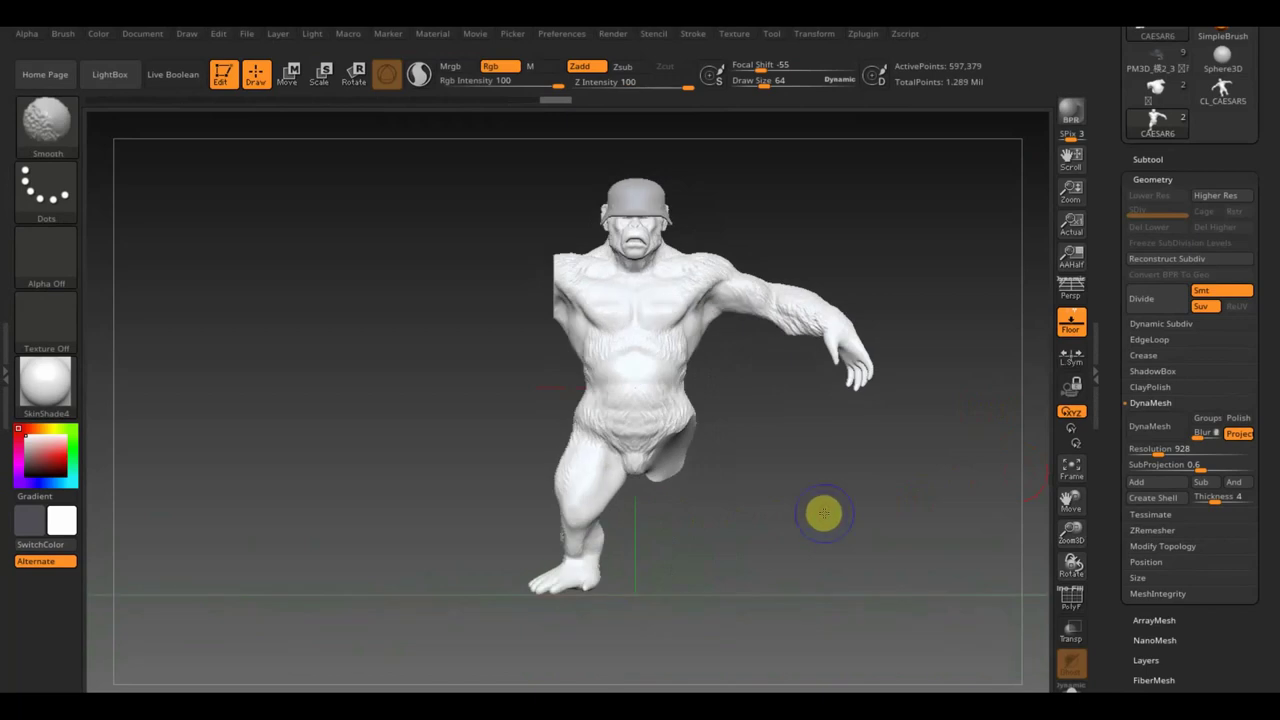
left_click(1150, 159)
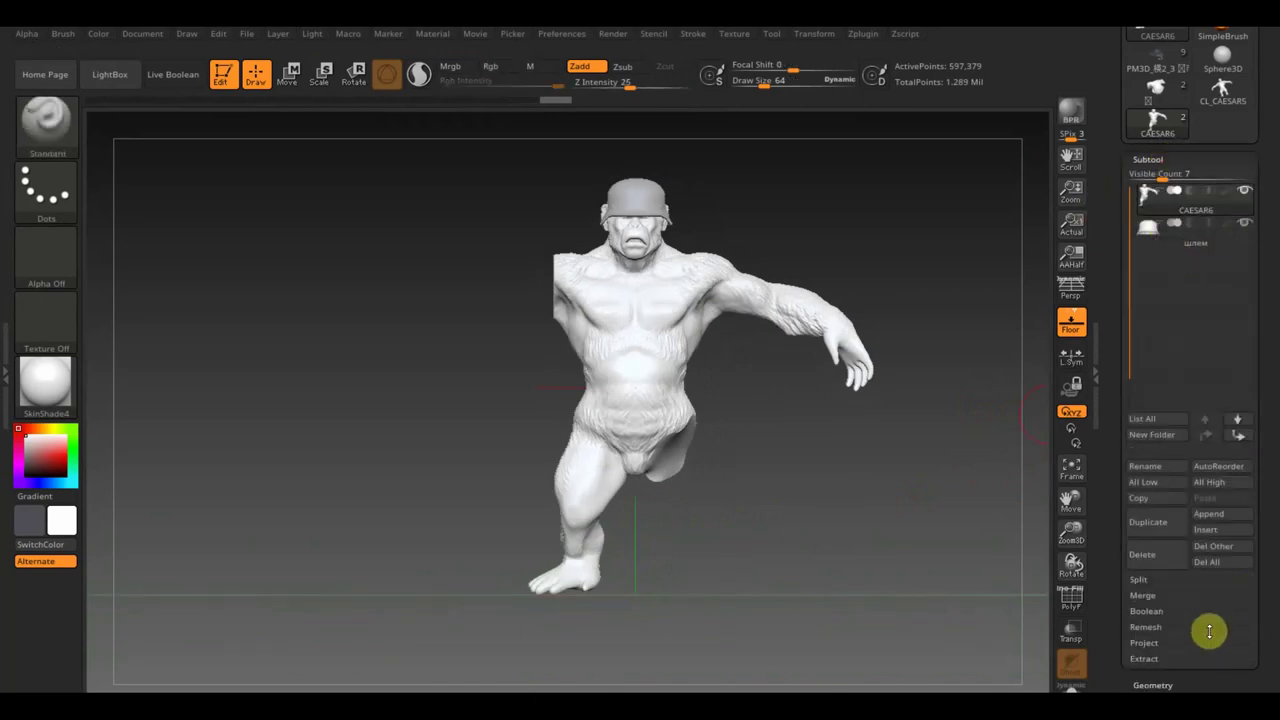
Duplicate the body subtool, then pick the шлем mesh for import but cancel it
left_click(1146, 520)
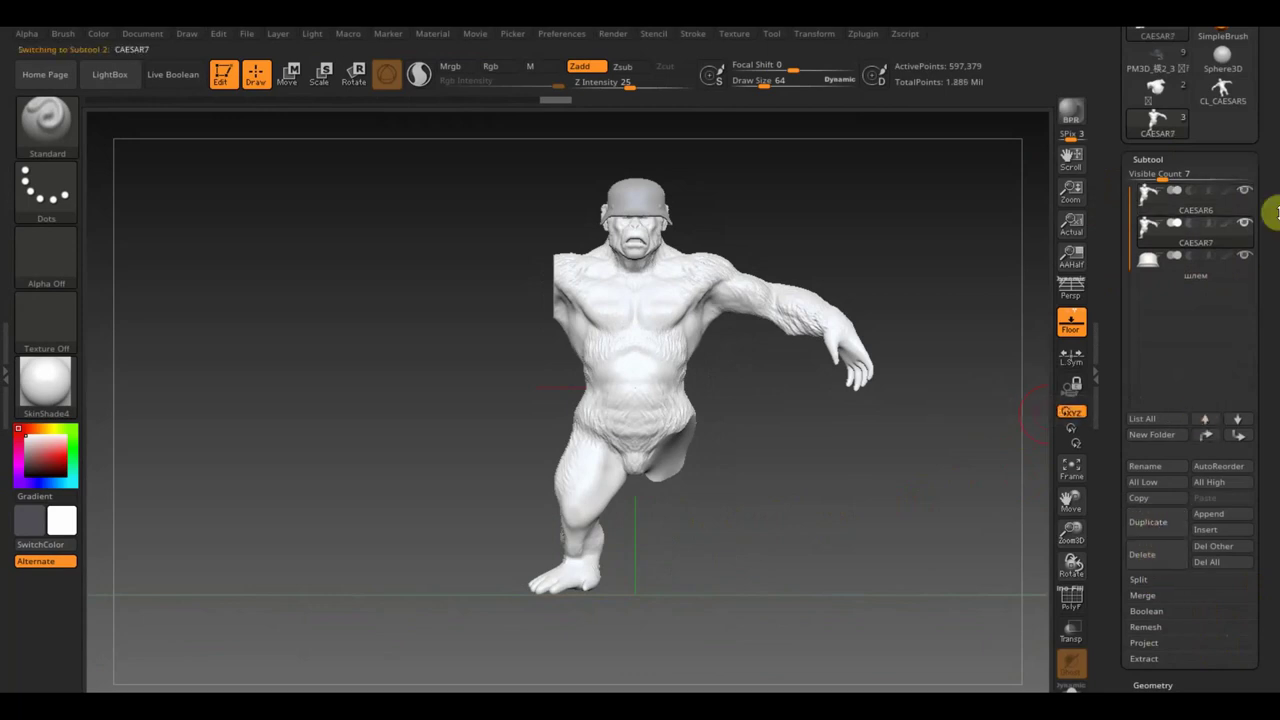
left_click_drag(1277, 212, 1266, 306)
left_click(1150, 107)
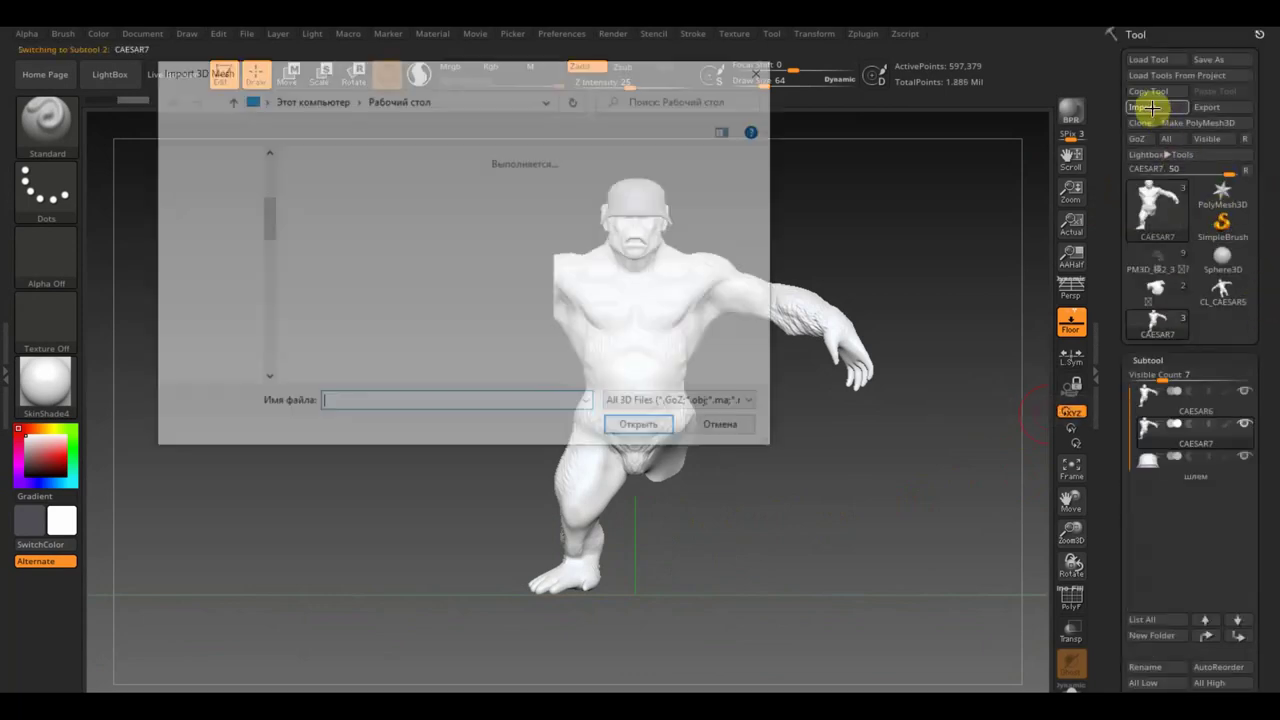
scroll(540, 320, "down", 3)
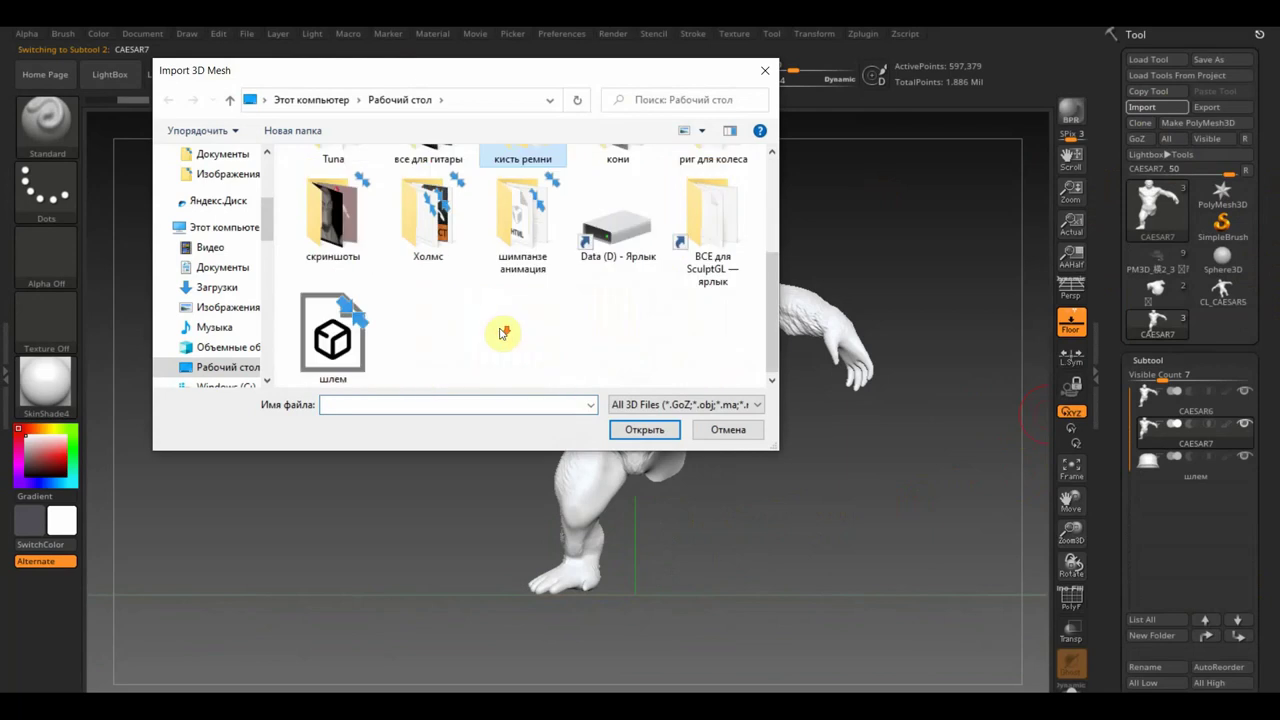
left_click(353, 358)
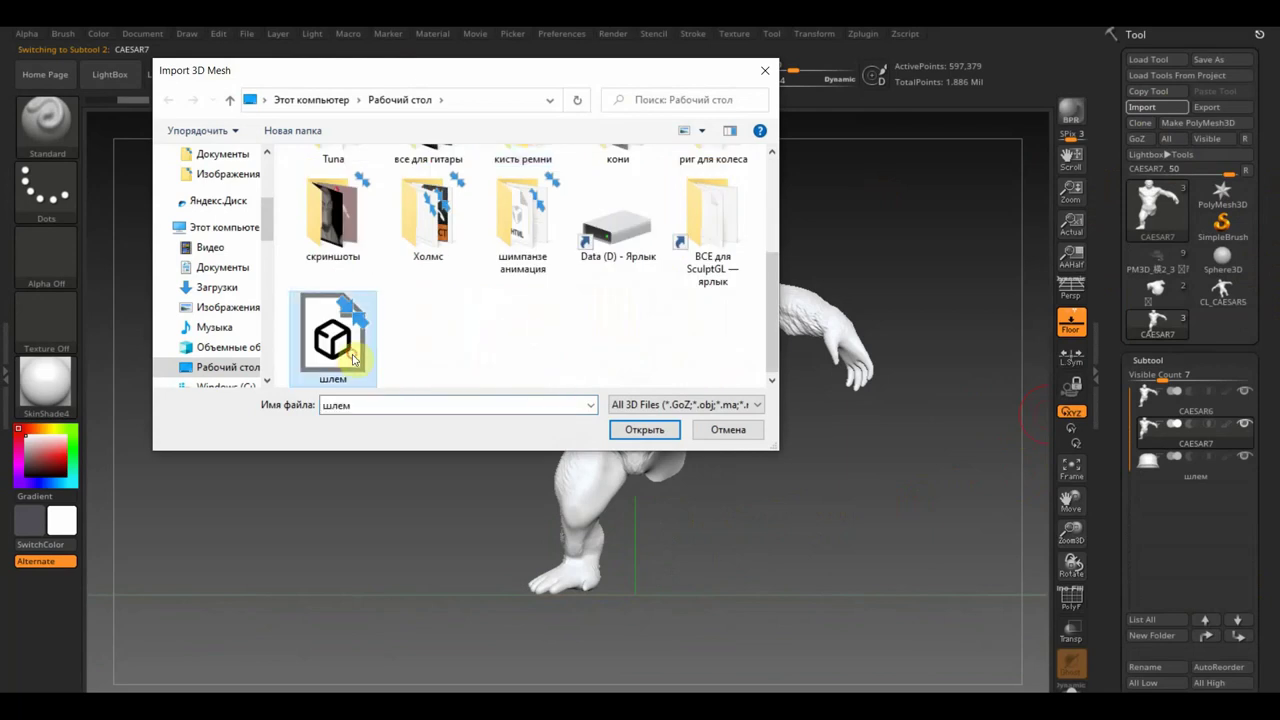
left_click(722, 432)
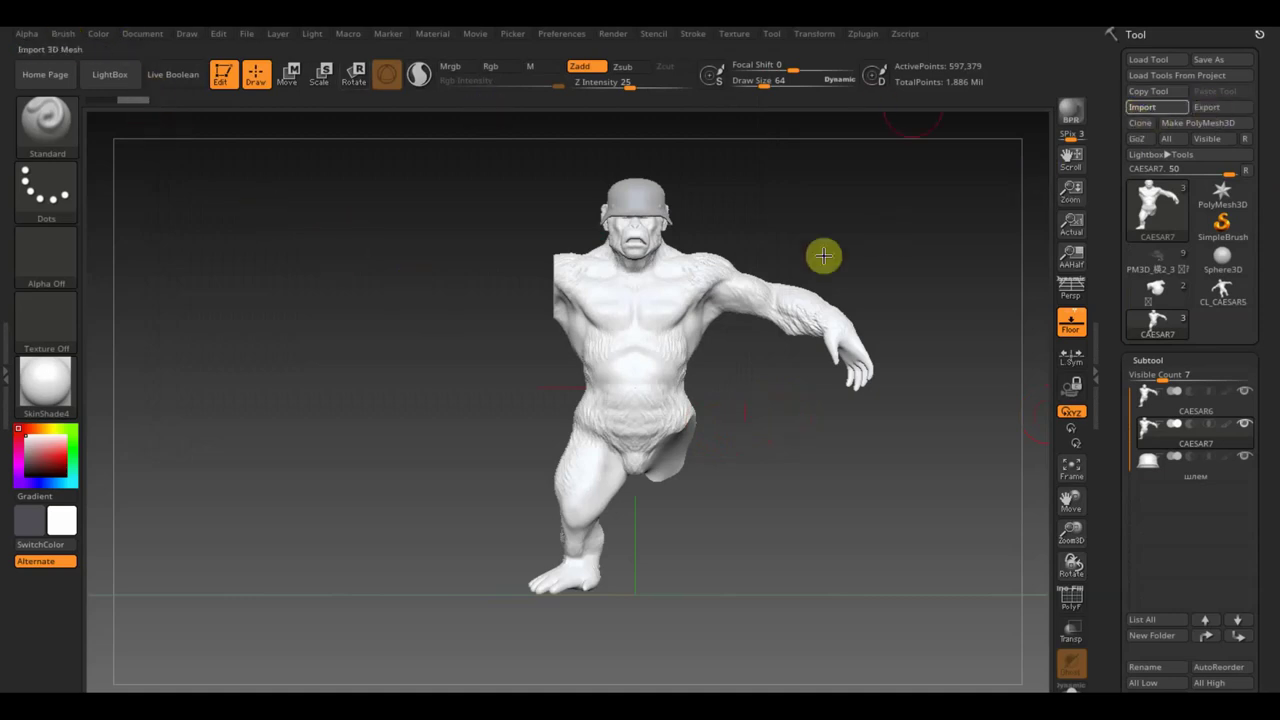
Import the 'untitled' mesh from Документы into the duplicate, dismissing the error, and zoom out
left_click(1157, 107)
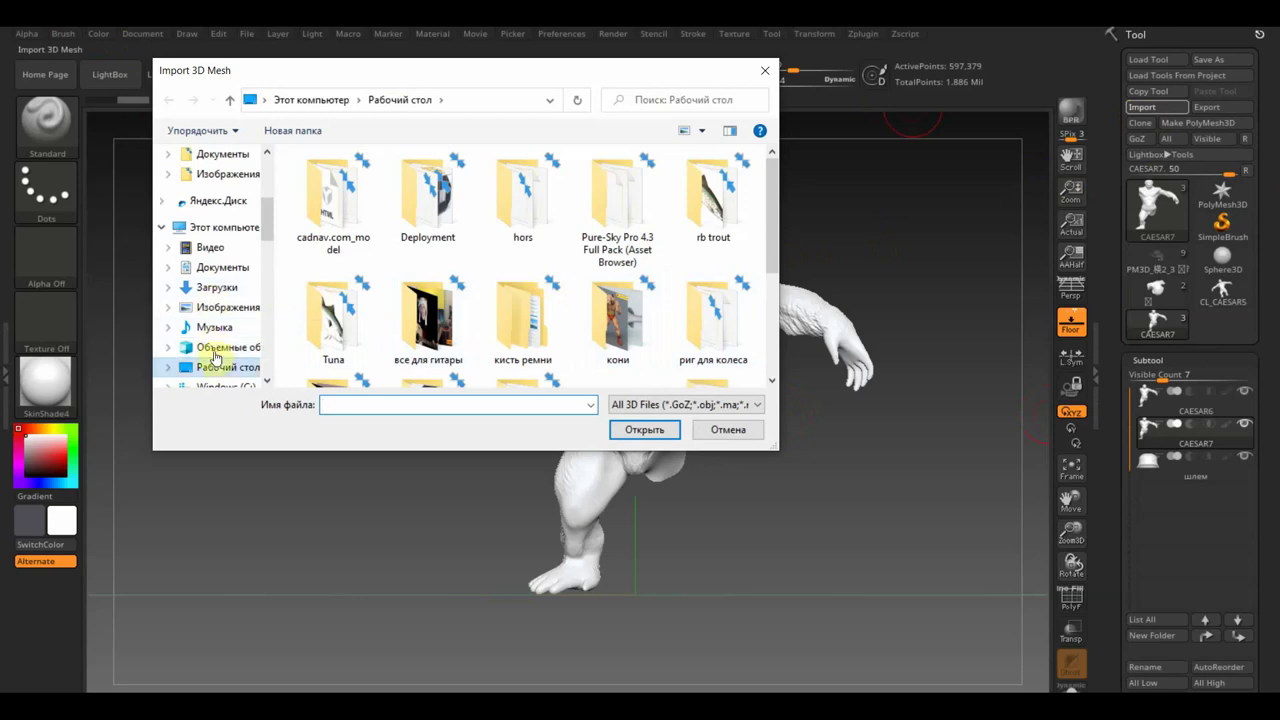
scroll(214, 360, "down", 1)
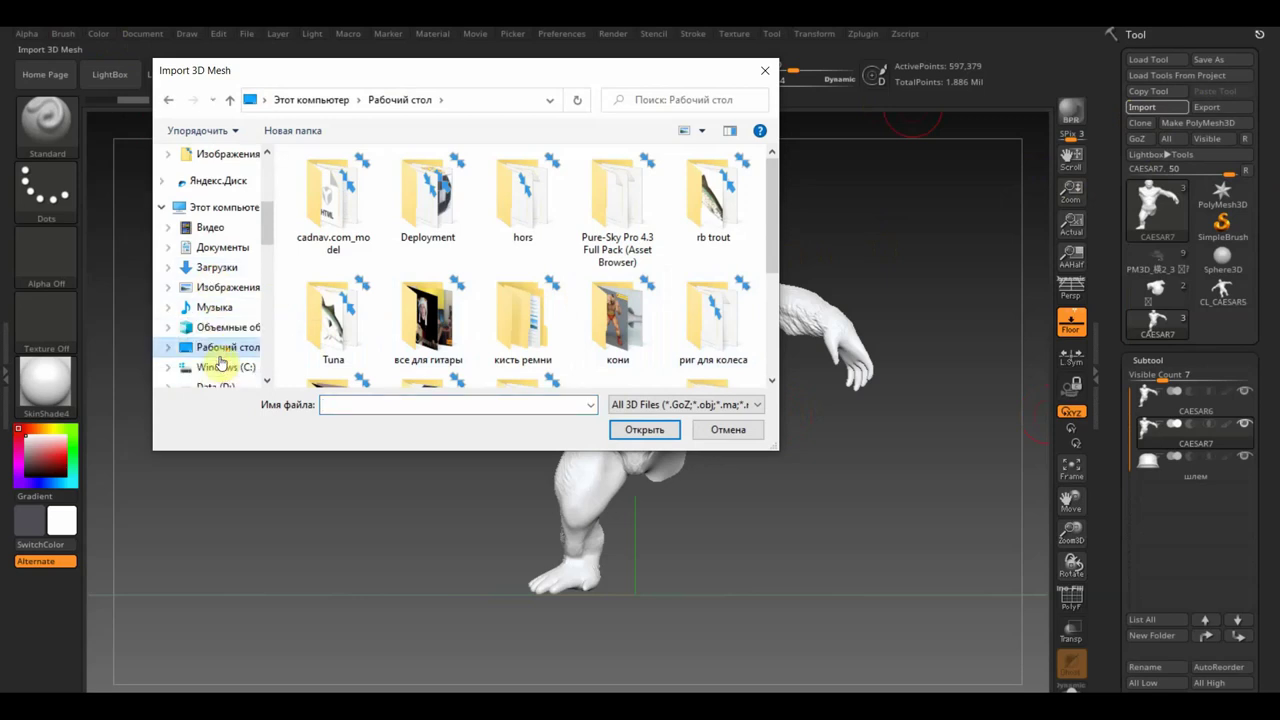
left_click(214, 250)
left_click(414, 284)
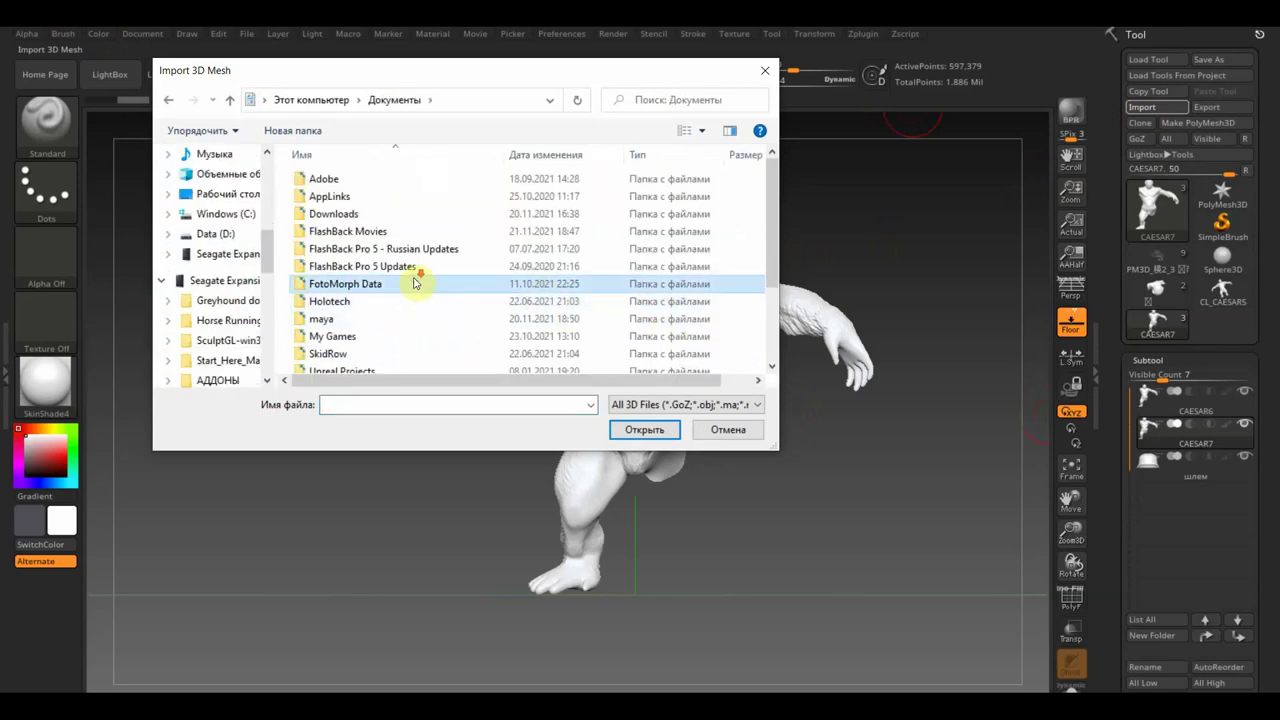
scroll(415, 286, "down", 2)
left_click(330, 364)
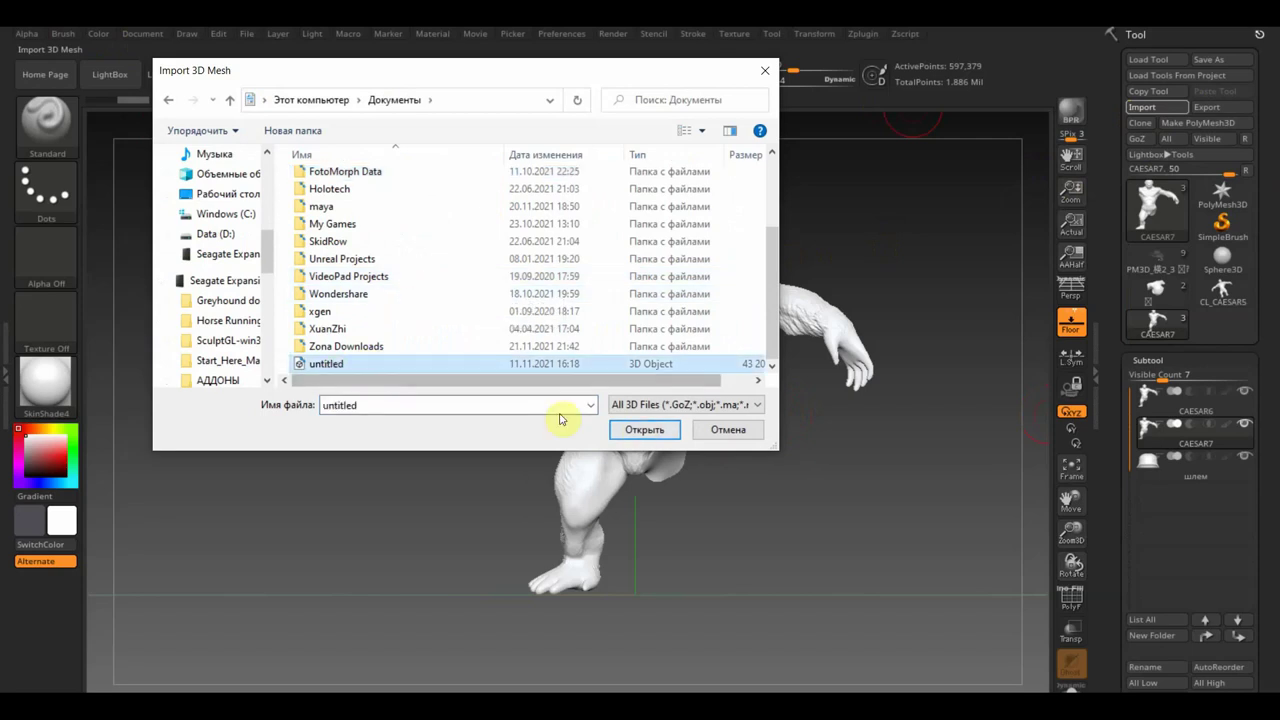
left_click(640, 430)
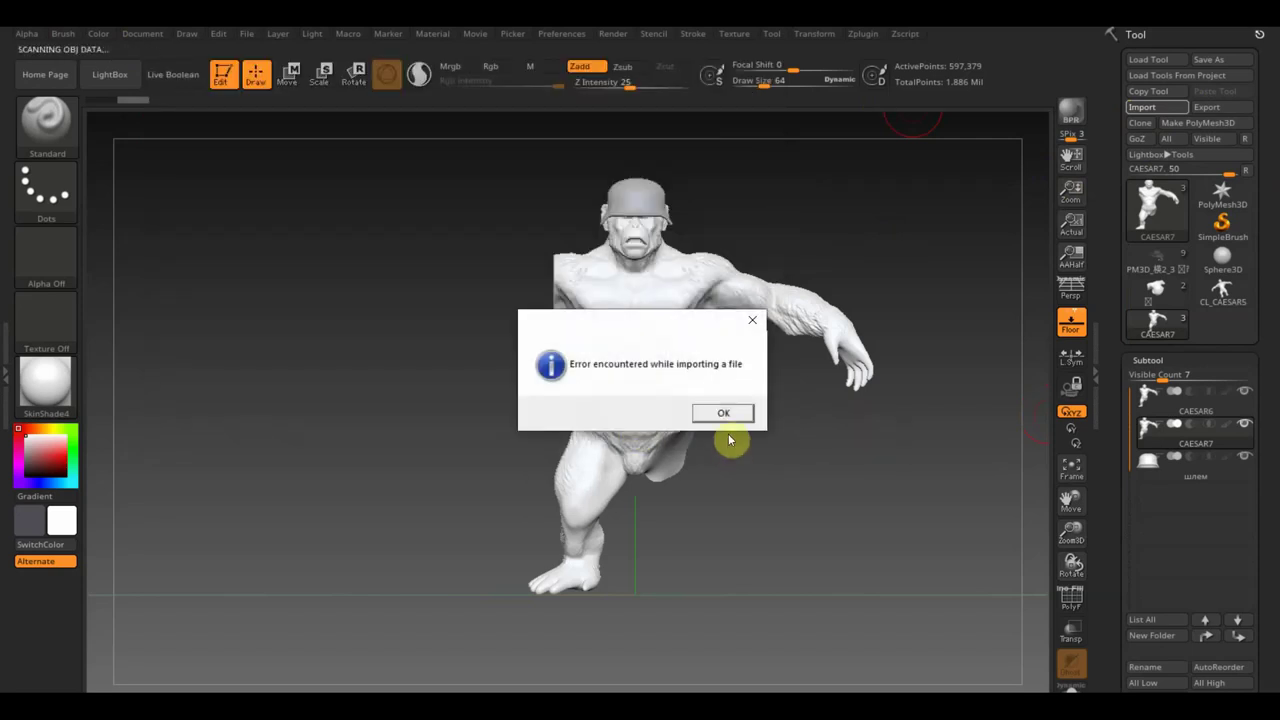
left_click(730, 416)
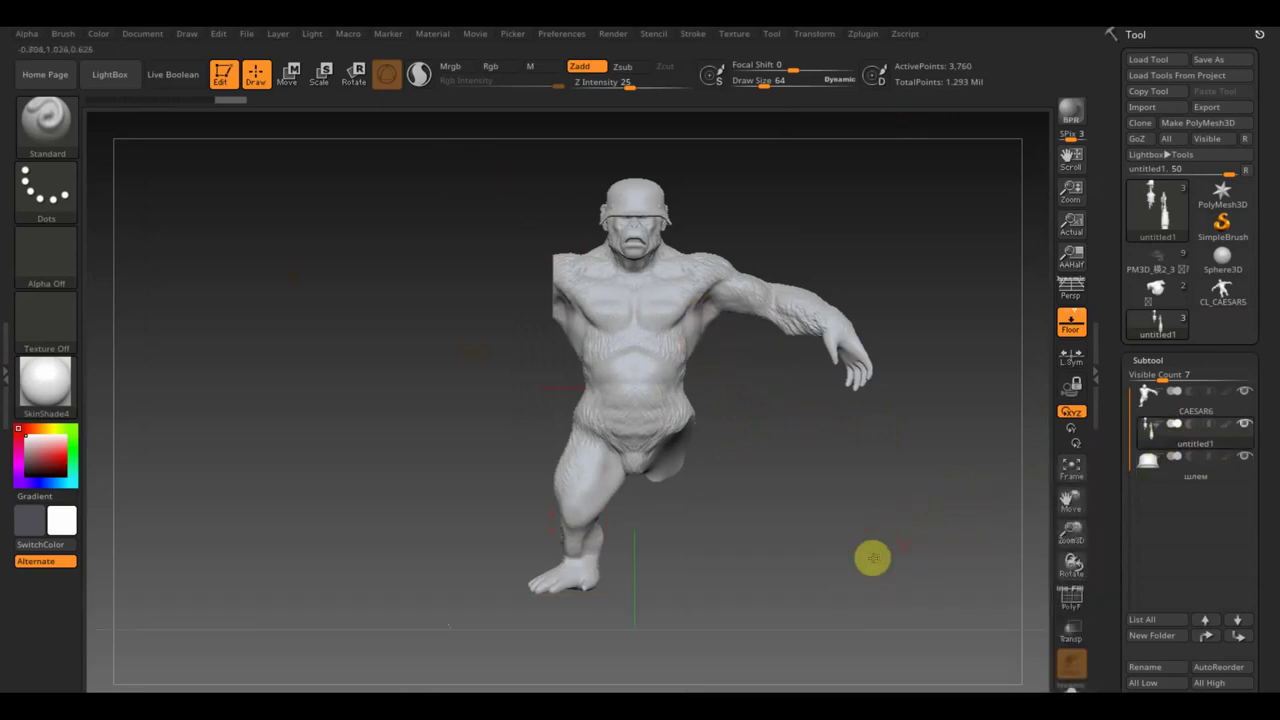
left_click_drag(869, 557, 646, 354, "alt")
Enlarge the untitled1 robot part to XYZ Size 32.18 and orbit around to inspect it
key("w")
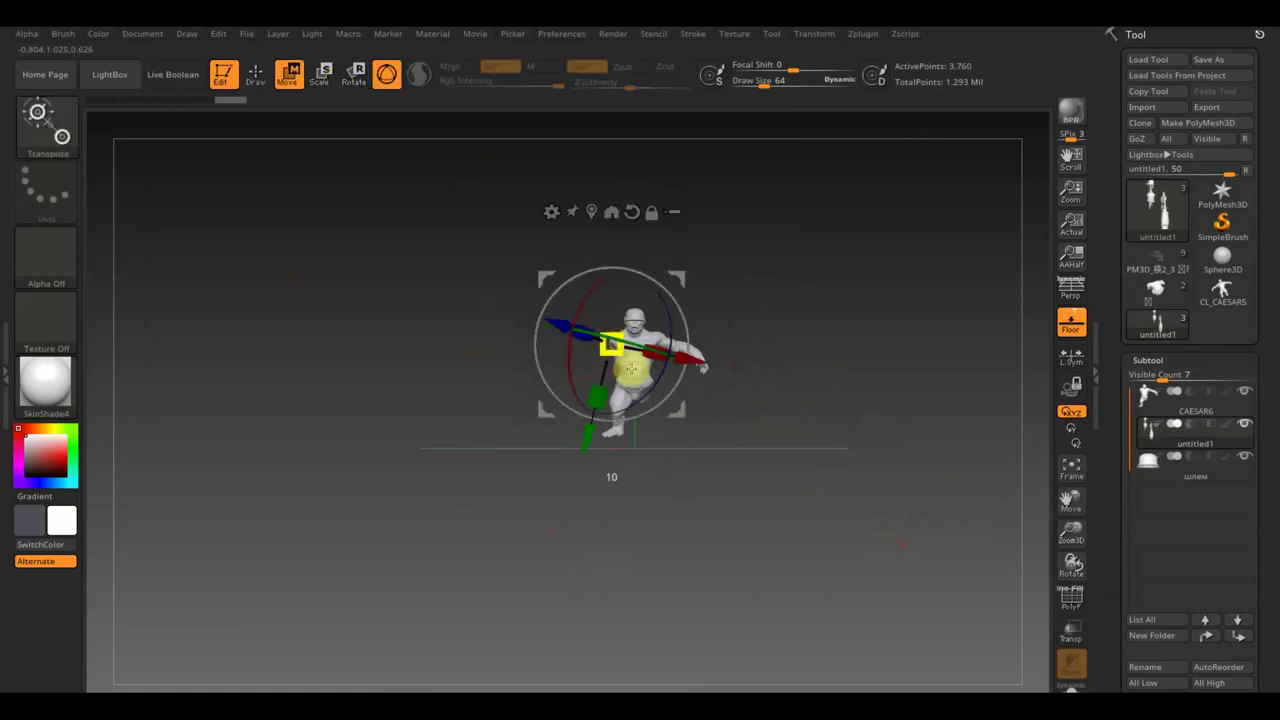
left_click_drag(1265, 675, 1270, 517)
left_click(1161, 466)
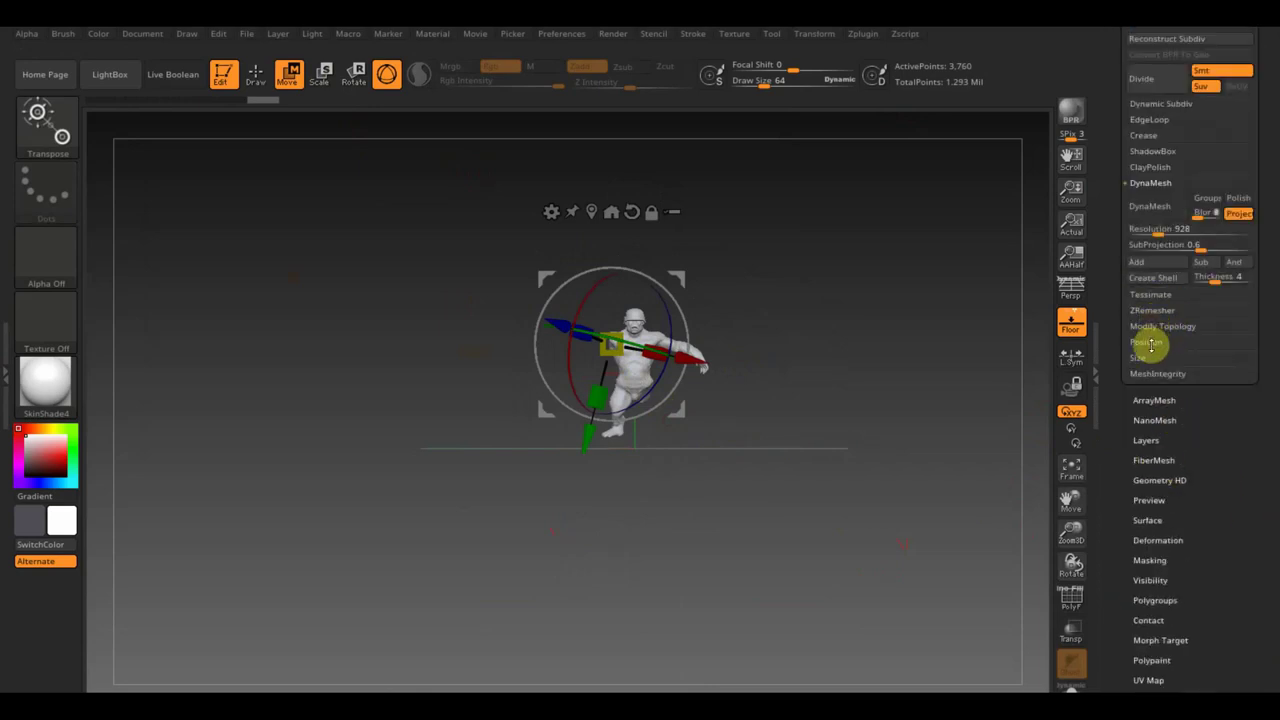
left_click(1145, 356)
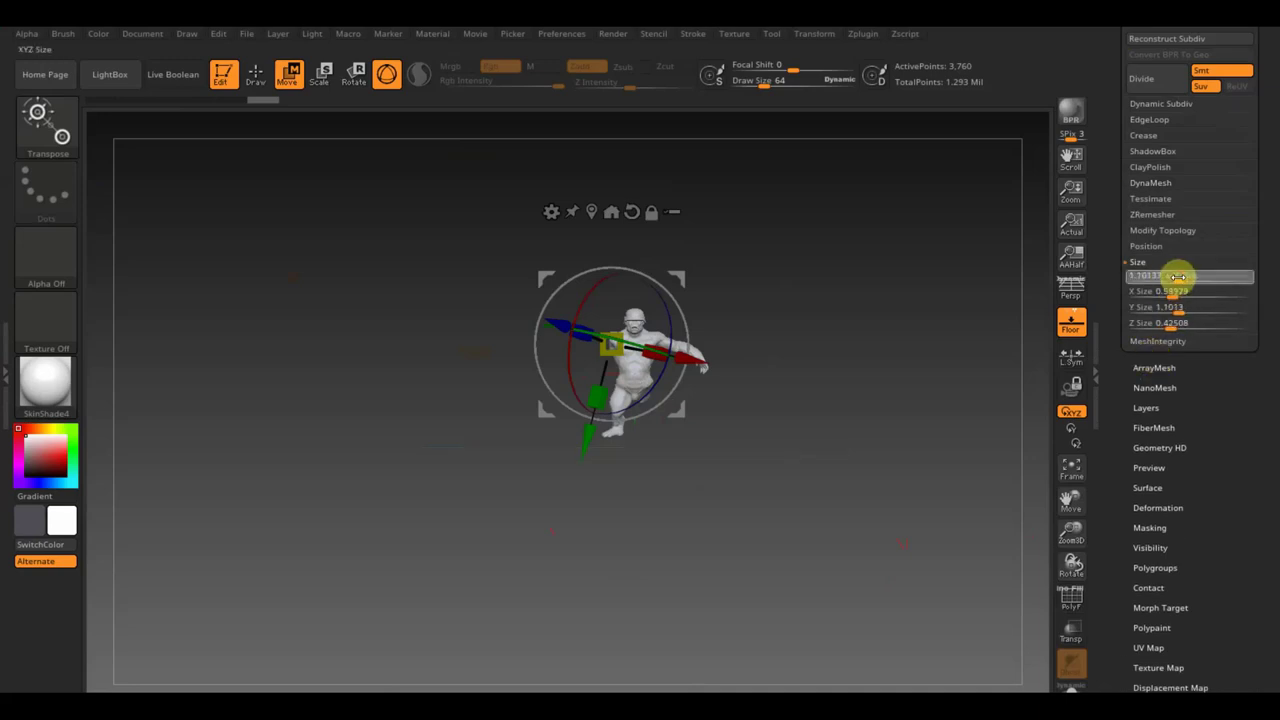
left_click_drag(1197, 282, 1223, 284)
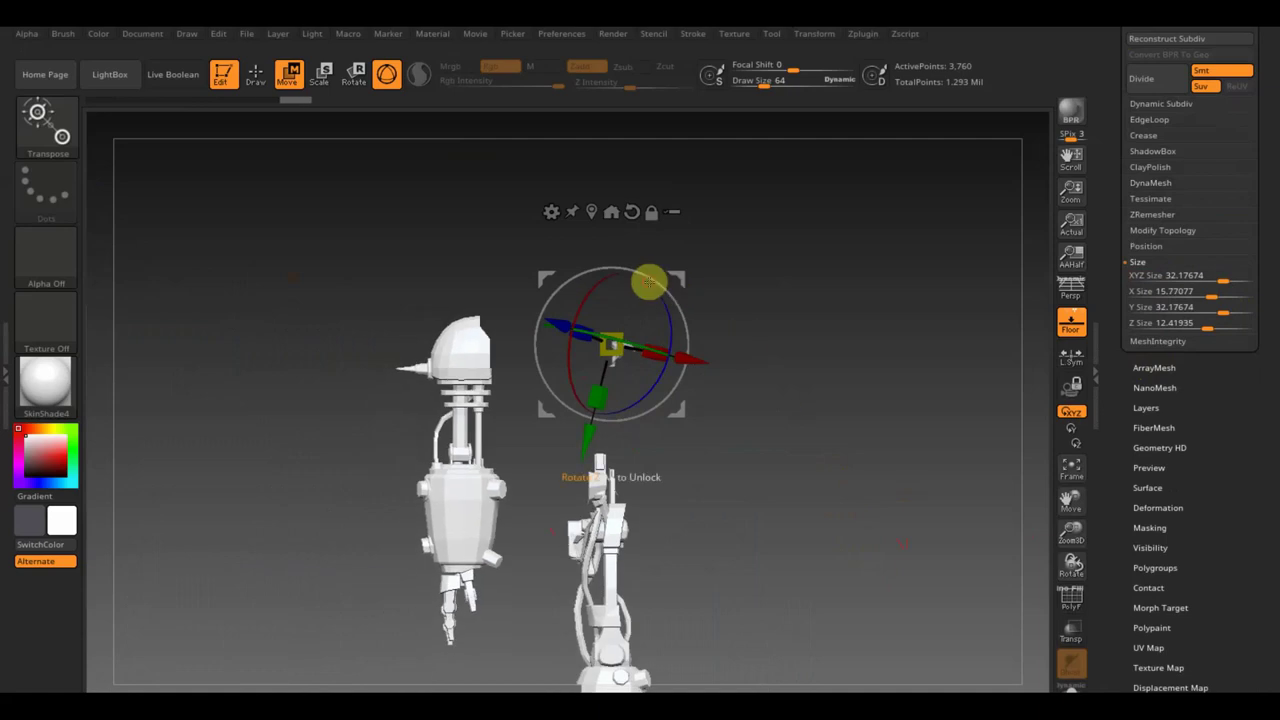
left_click_drag(748, 474, 855, 498)
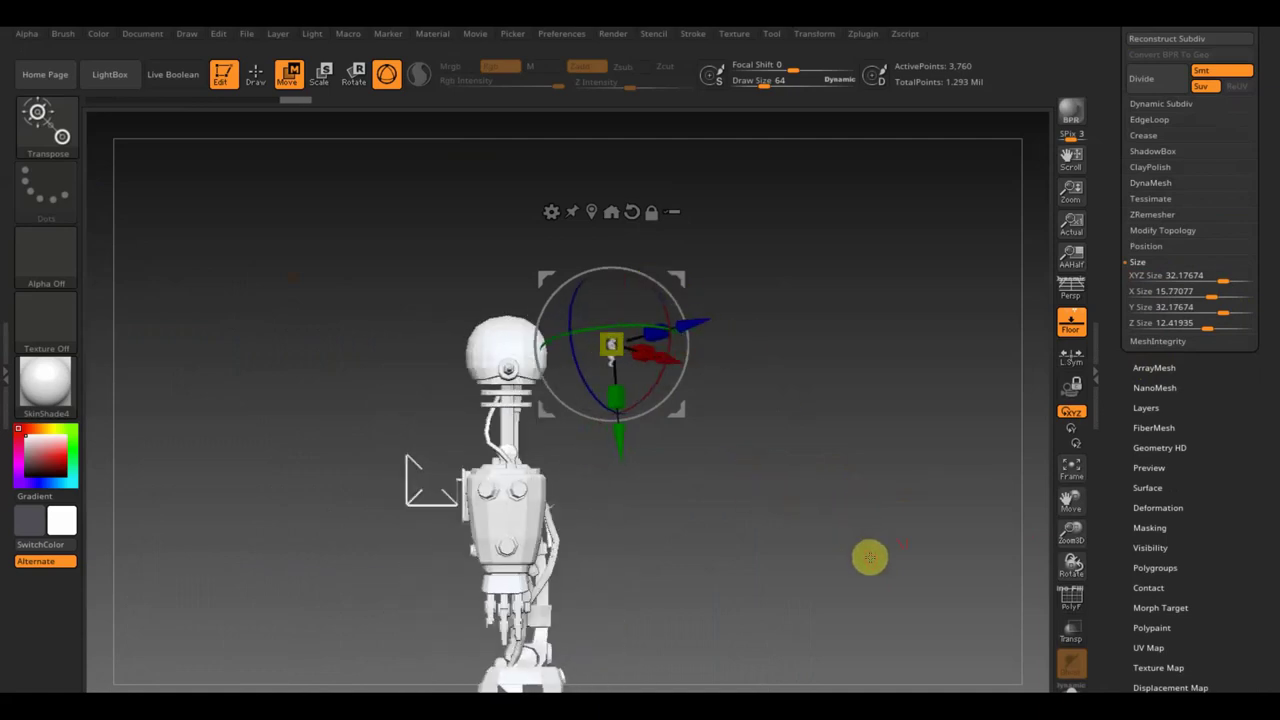
left_click_drag(869, 557, 848, 444)
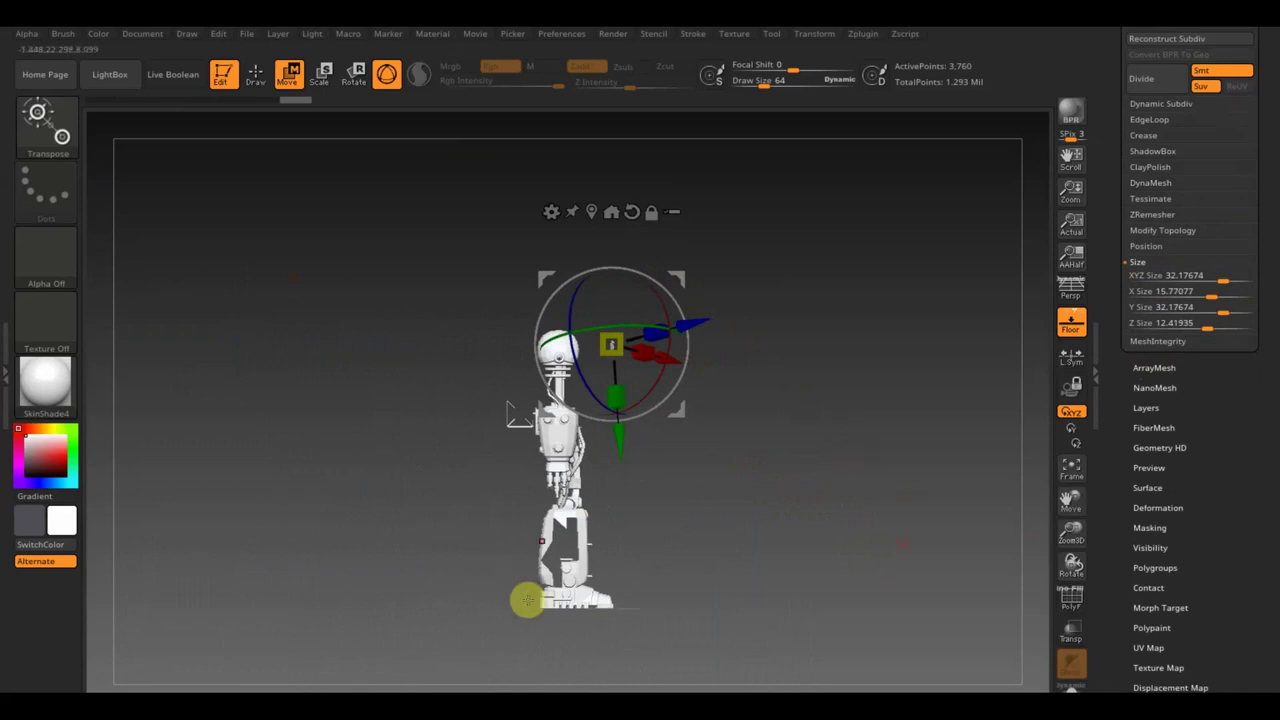
mouse_move(691, 537)
left_mouse_down()
mouse_move(713, 552)
mouse_move(737, 463)
mouse_move(680, 500)
mouse_move(737, 500)
mouse_move(646, 509)
mouse_move(783, 484)
mouse_move(947, 500)
left_mouse_up()
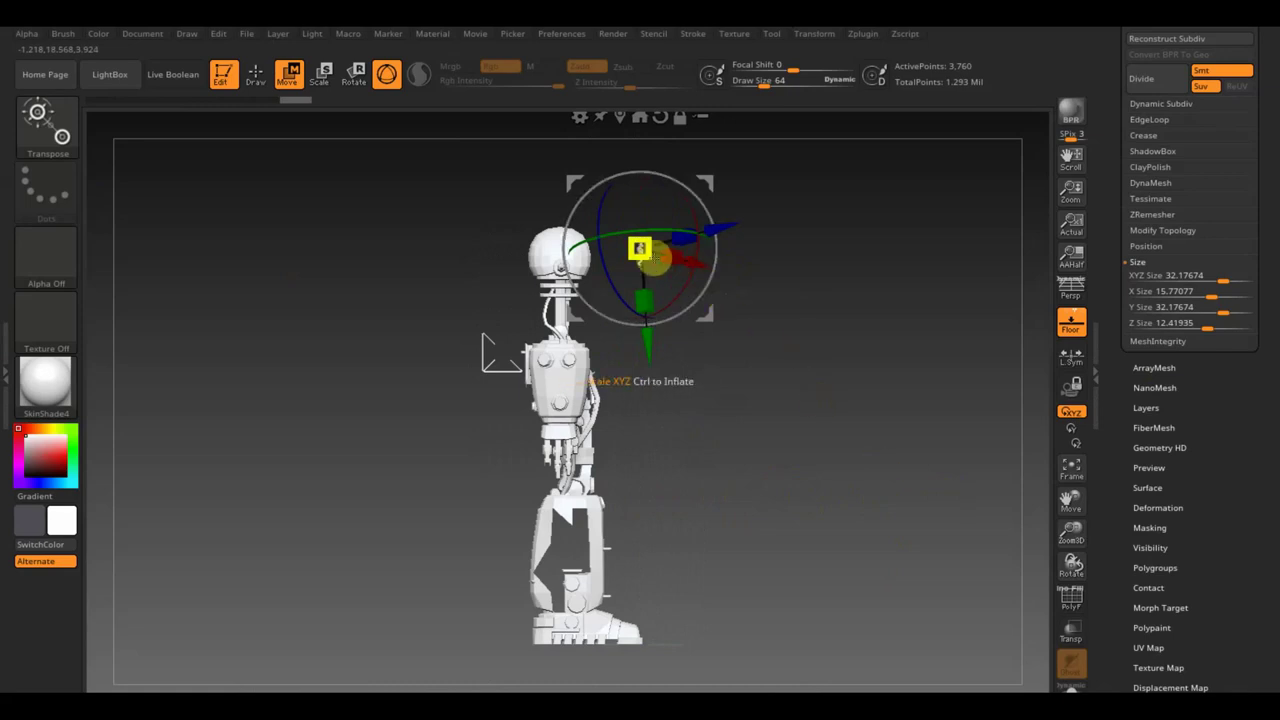
Shrink the robot leg with the gizmo in stages, 17.82, 3.58, then 1.30, checking from several angles
left_click_drag(643, 254, 566, 209)
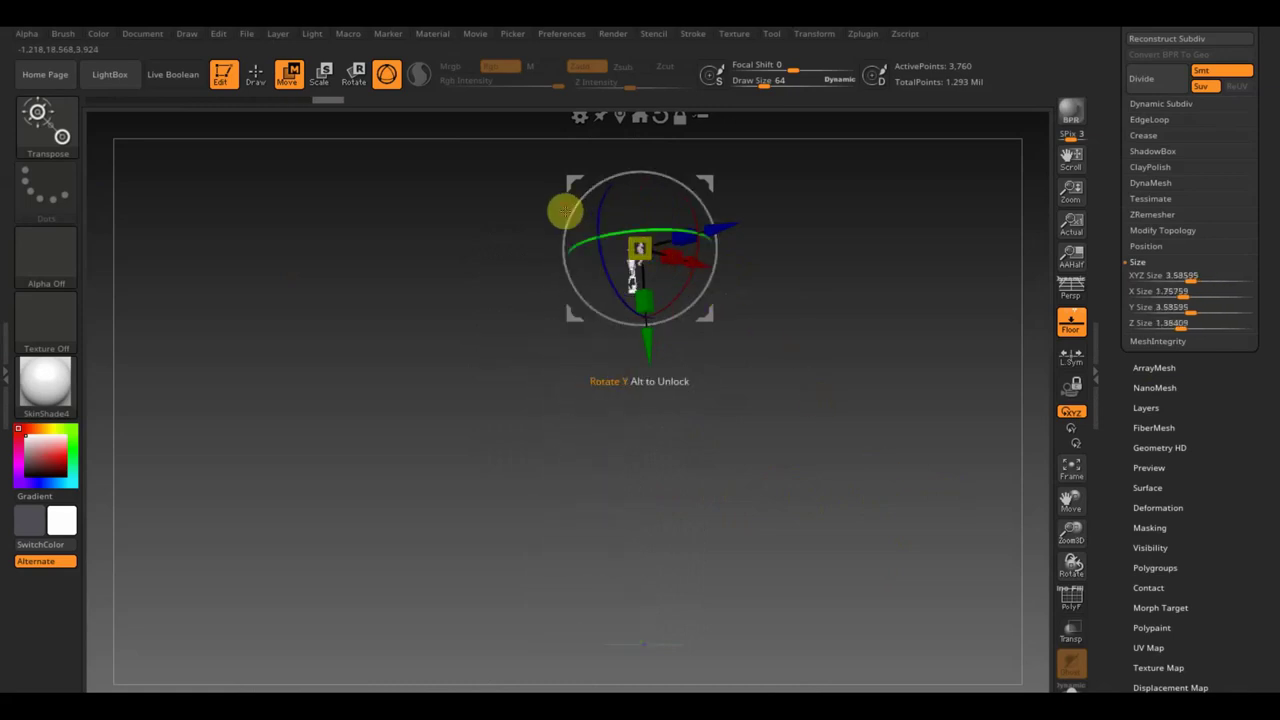
mouse_move(860, 314)
left_mouse_down("alt")
mouse_move(872, 537)
mouse_move(731, 523)
mouse_move(783, 528)
mouse_move(674, 537)
mouse_move(734, 533)
left_mouse_up("alt")
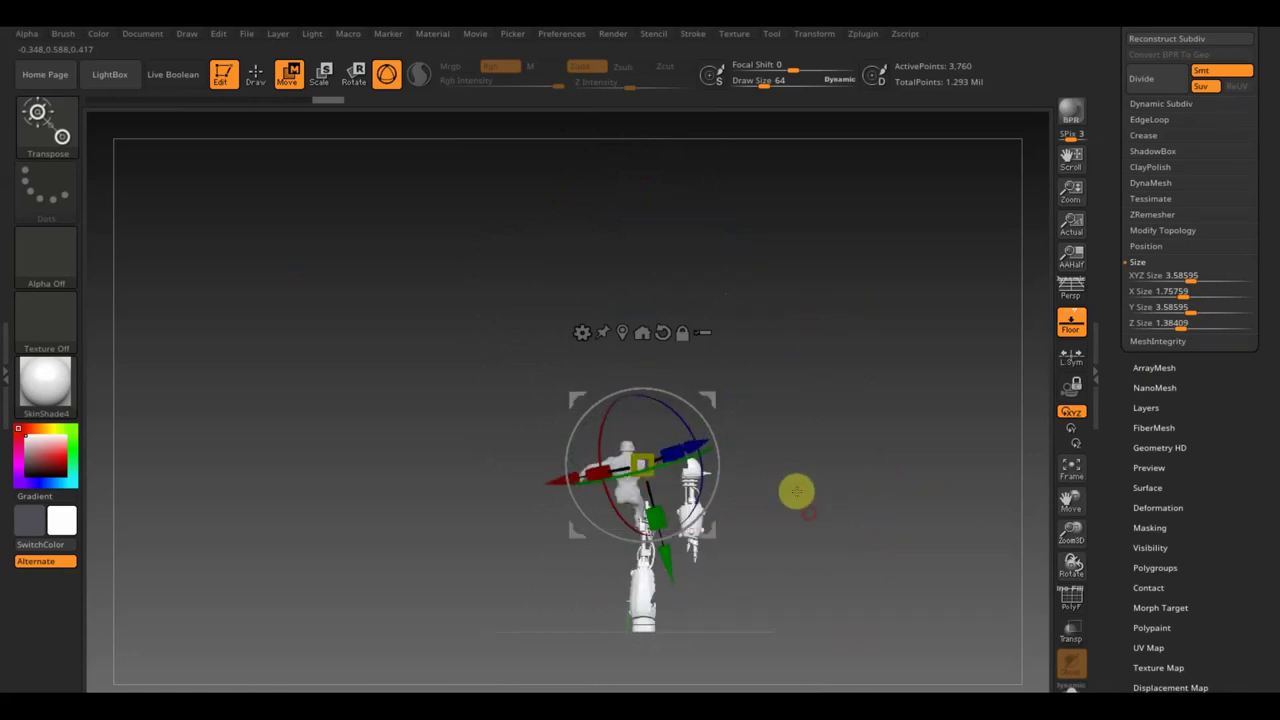
left_click_drag(796, 490, 840, 589)
mouse_move(646, 466)
left_mouse_down()
mouse_move(637, 458)
mouse_move(646, 470)
left_mouse_up()
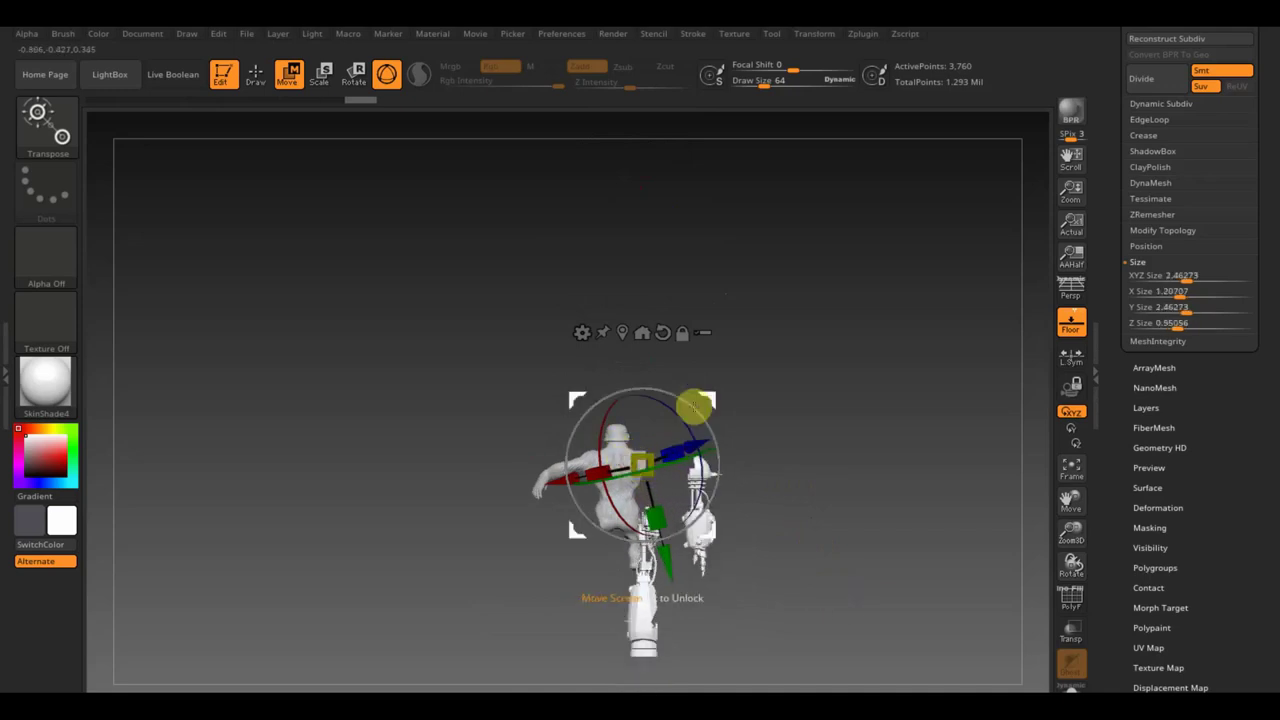
mouse_move(695, 405)
left_mouse_down()
mouse_move(708, 394)
mouse_move(663, 391)
mouse_move(780, 457)
mouse_move(650, 459)
left_mouse_up()
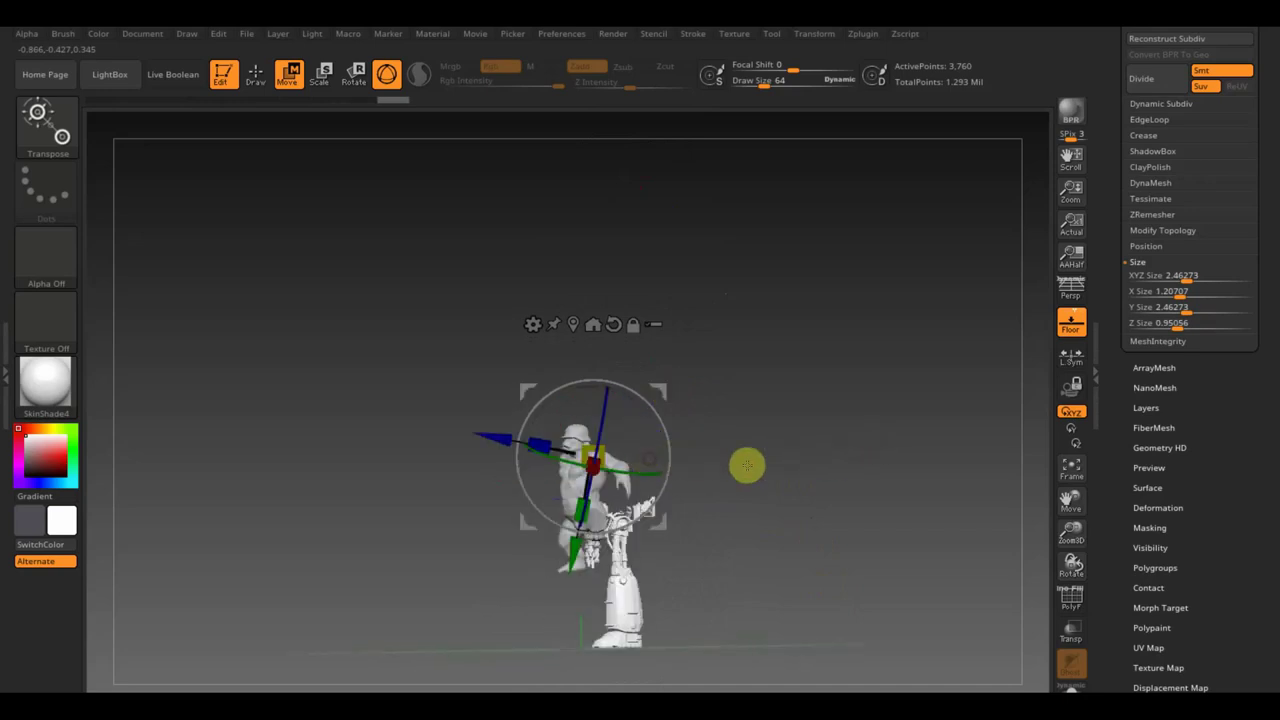
left_click_drag(747, 465, 776, 497)
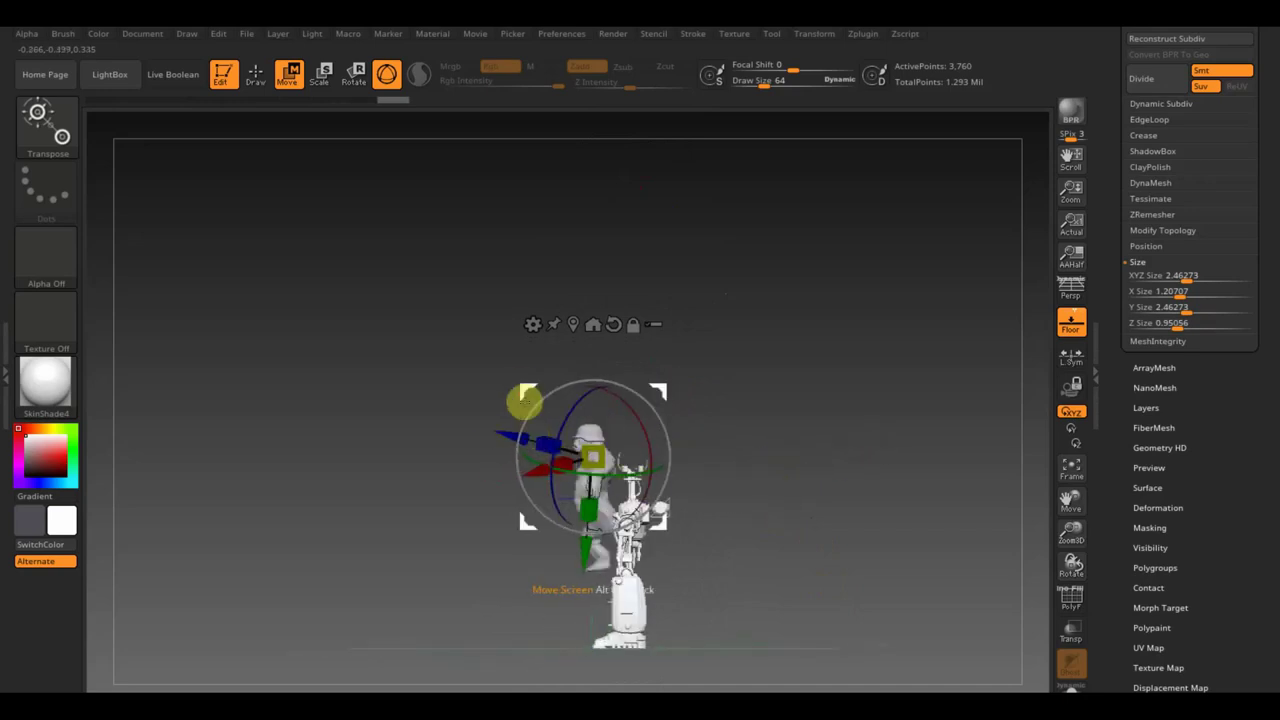
left_click_drag(523, 400, 487, 384)
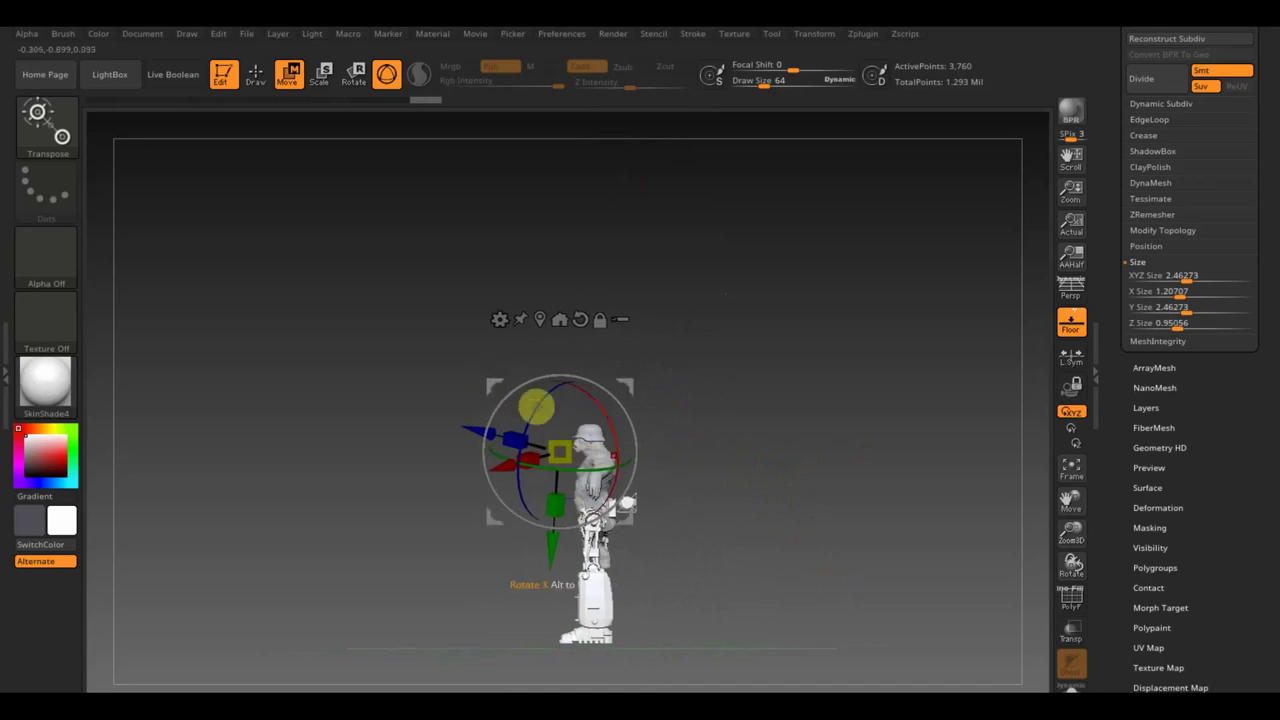
mouse_move(735, 497)
left_mouse_down()
mouse_move(829, 503)
mouse_move(806, 508)
left_mouse_up()
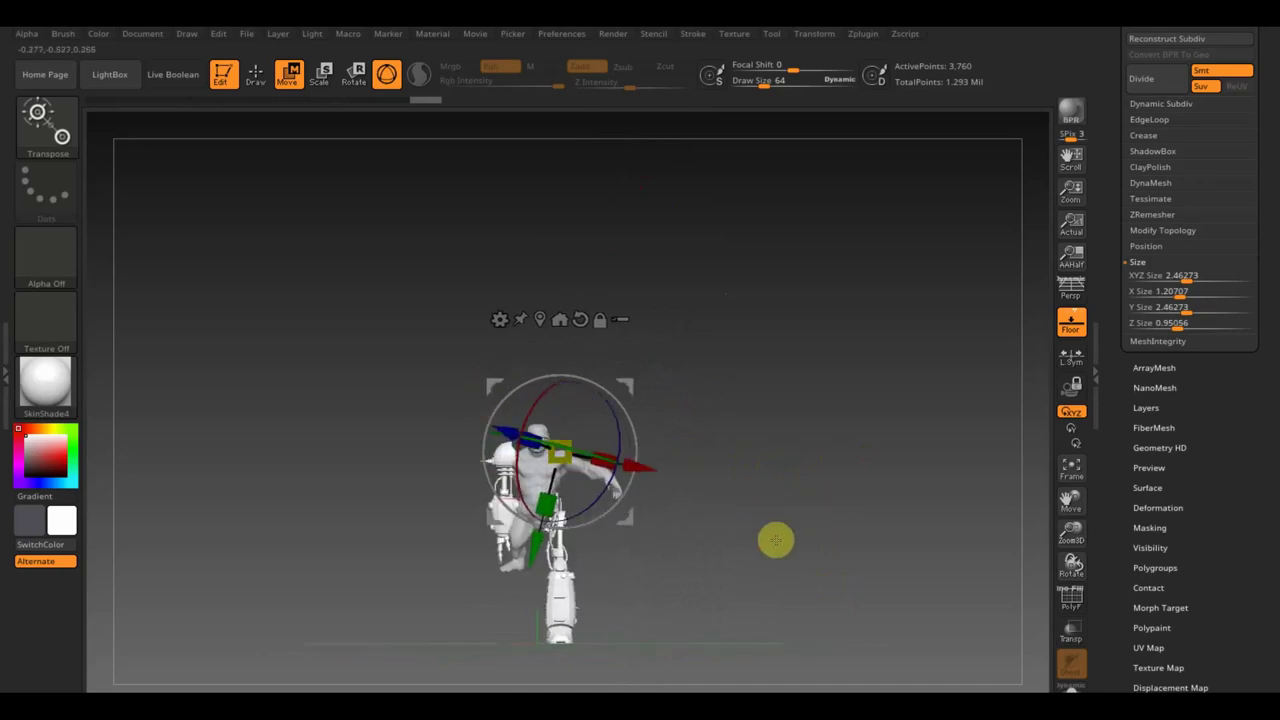
mouse_move(743, 545)
left_mouse_down("alt")
mouse_move(740, 523)
mouse_move(851, 637)
mouse_move(826, 369)
mouse_move(647, 302)
left_mouse_up("alt")
mouse_move(583, 255)
left_mouse_down()
mouse_move(508, 220)
mouse_move(506, 235)
left_mouse_up()
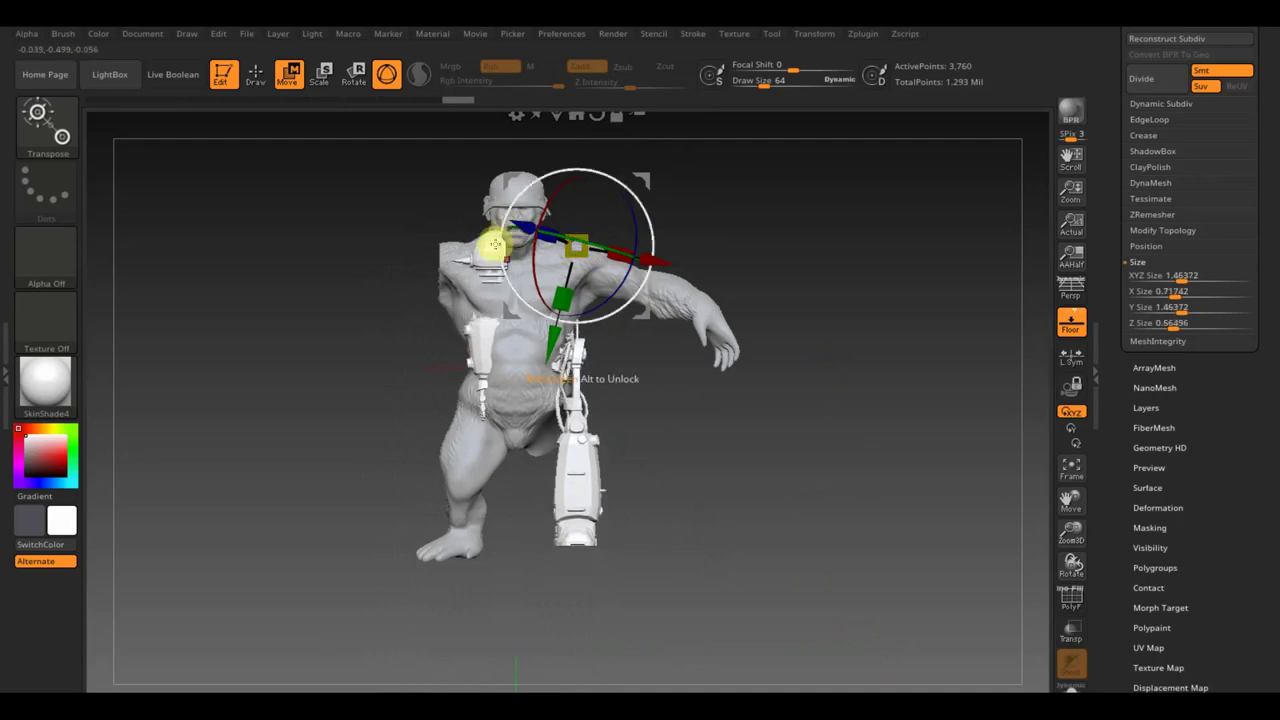
Scale the robot leg to about 1.15 and shift it under the ape's hip, checking side and front
left_click_drag(584, 253, 575, 247)
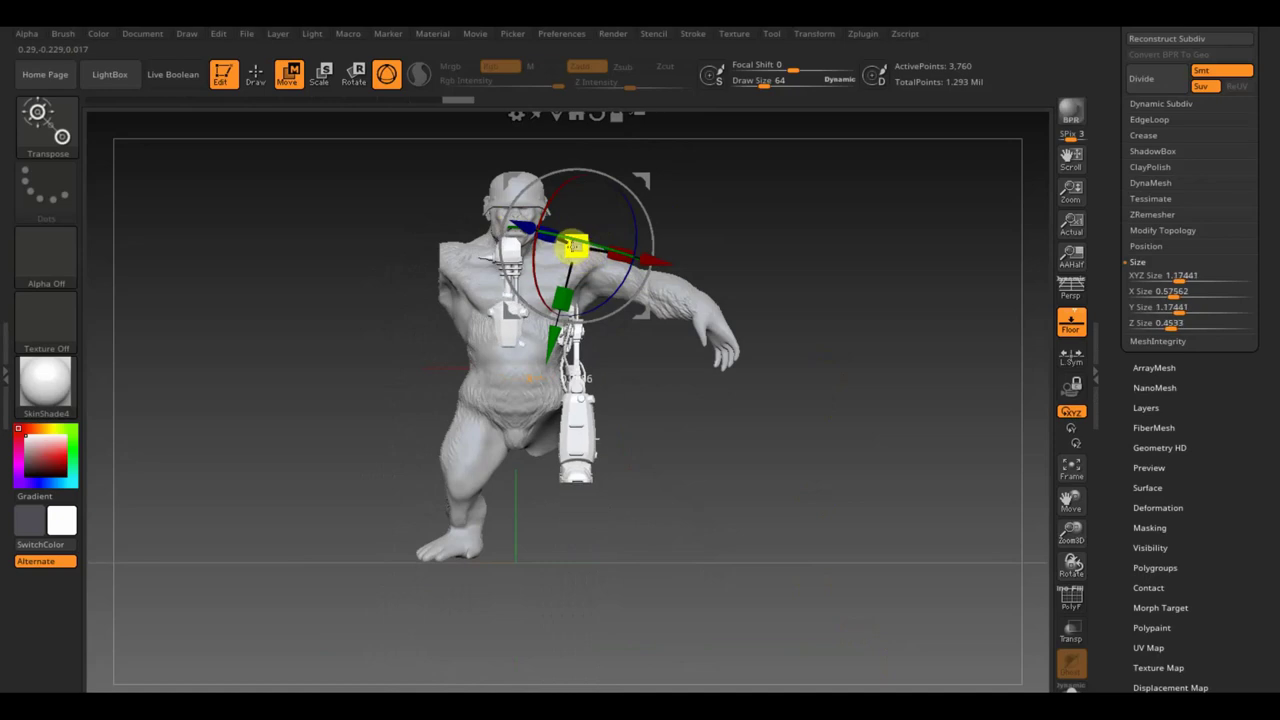
left_click_drag(647, 177, 637, 254)
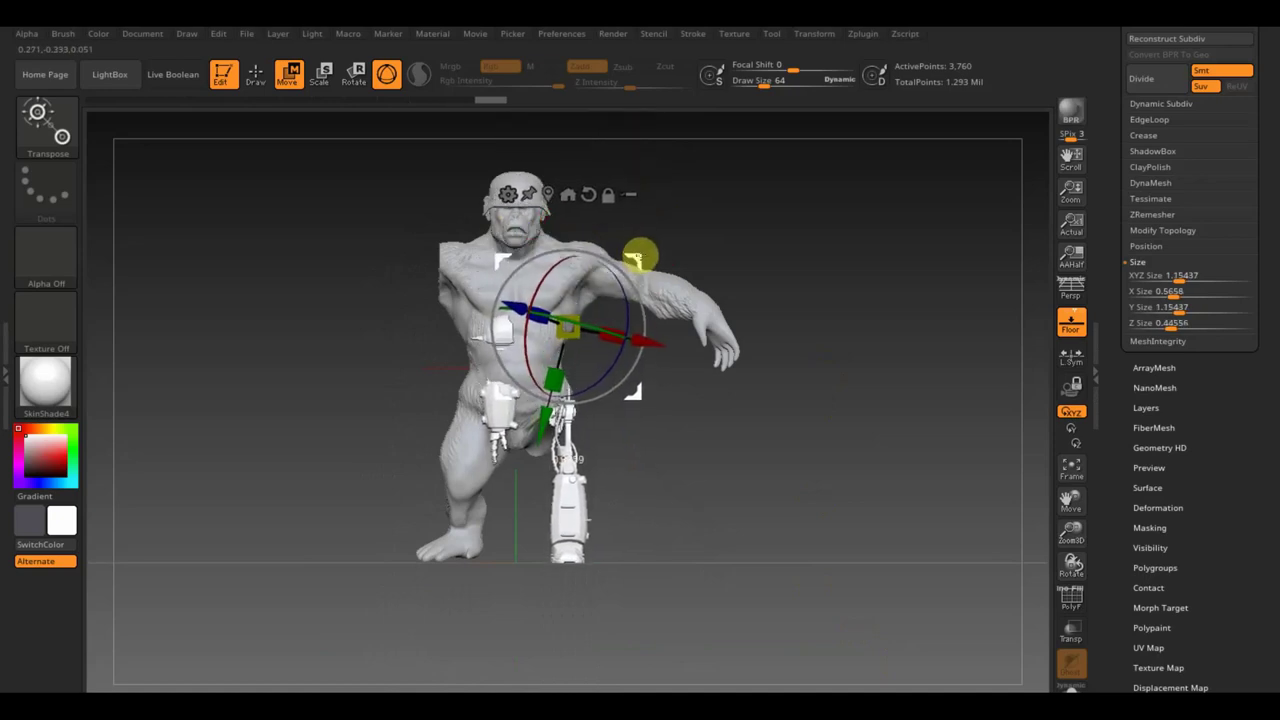
mouse_move(803, 329)
left_mouse_down()
mouse_move(891, 449)
mouse_move(843, 471)
mouse_move(800, 466)
mouse_move(826, 457)
mouse_move(790, 430)
left_mouse_up()
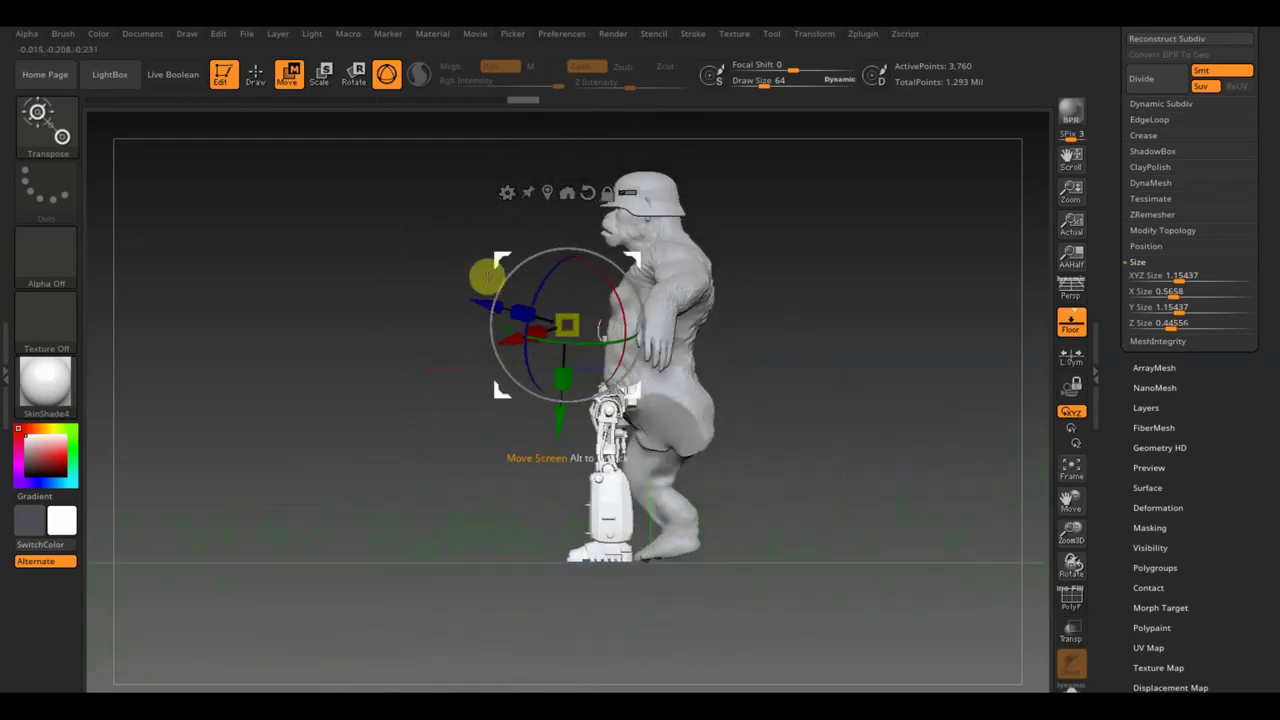
mouse_move(486, 274)
left_mouse_down()
mouse_move(506, 260)
mouse_move(537, 266)
left_mouse_up()
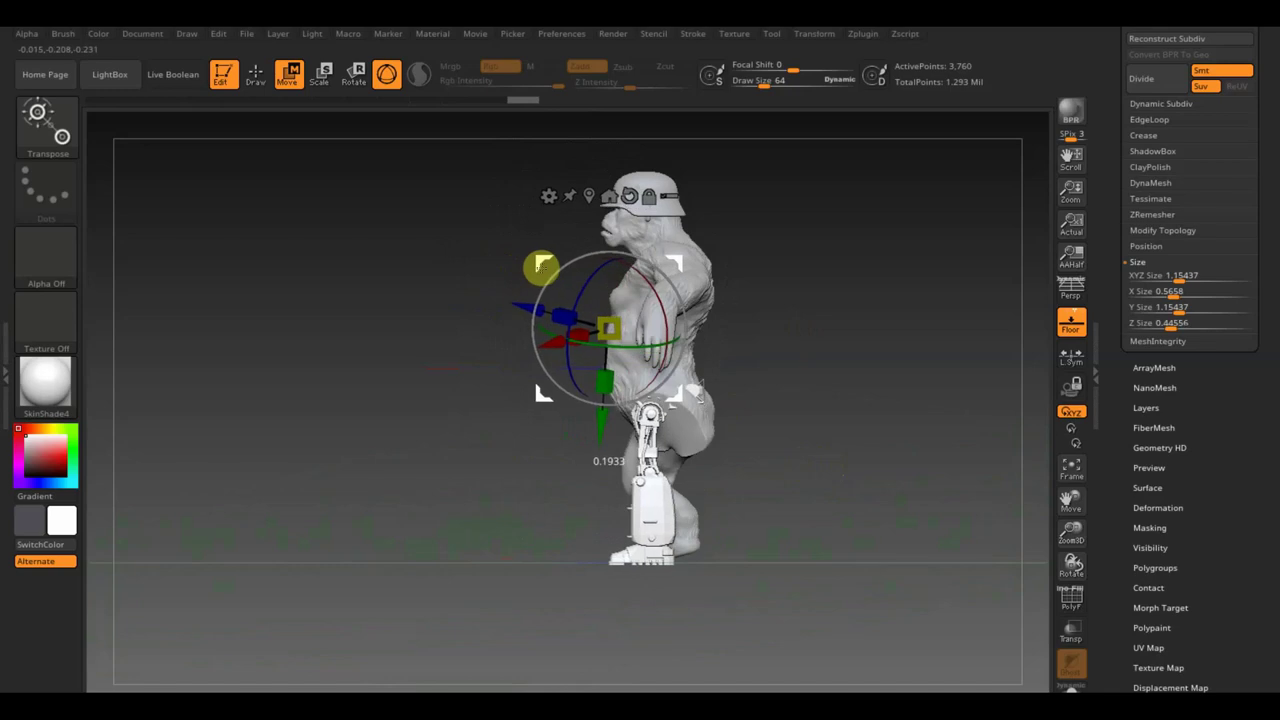
mouse_move(809, 394)
left_mouse_down()
mouse_move(876, 401)
mouse_move(791, 420)
mouse_move(793, 385)
left_mouse_up()
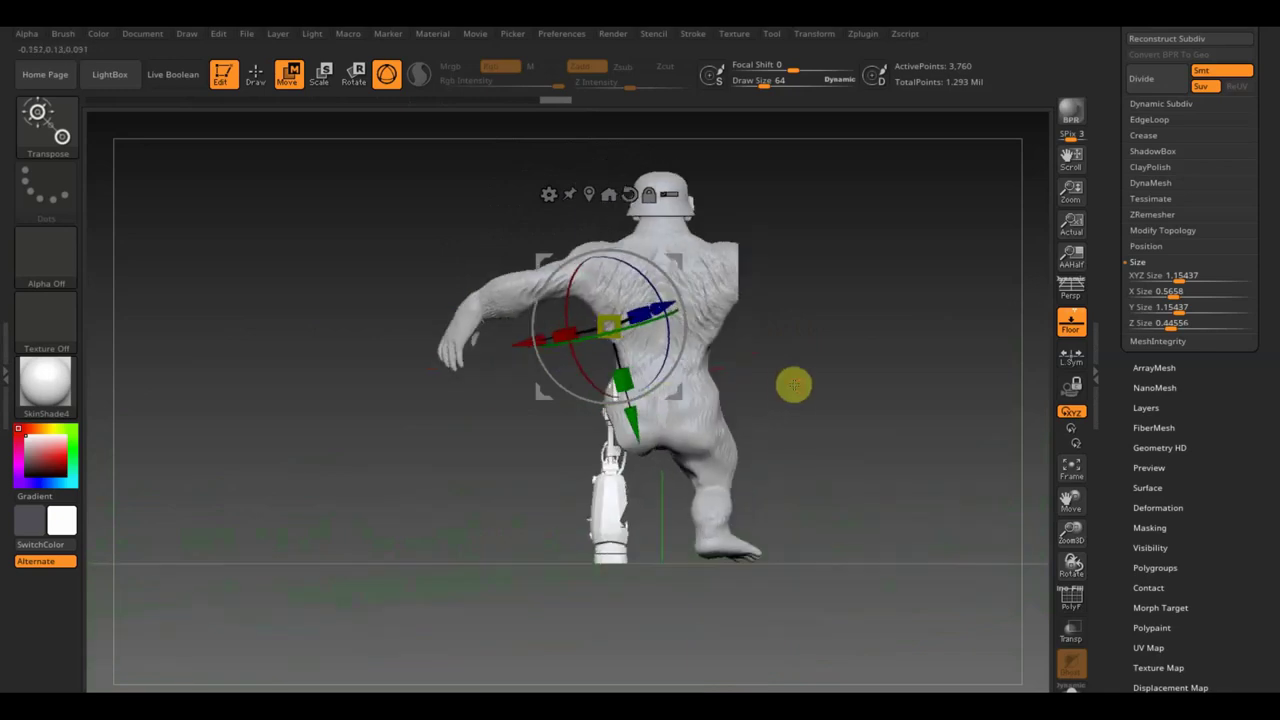
Hide the CAESAR6 ape subtool in the Subtool list
left_click_drag(1276, 84, 1277, 206)
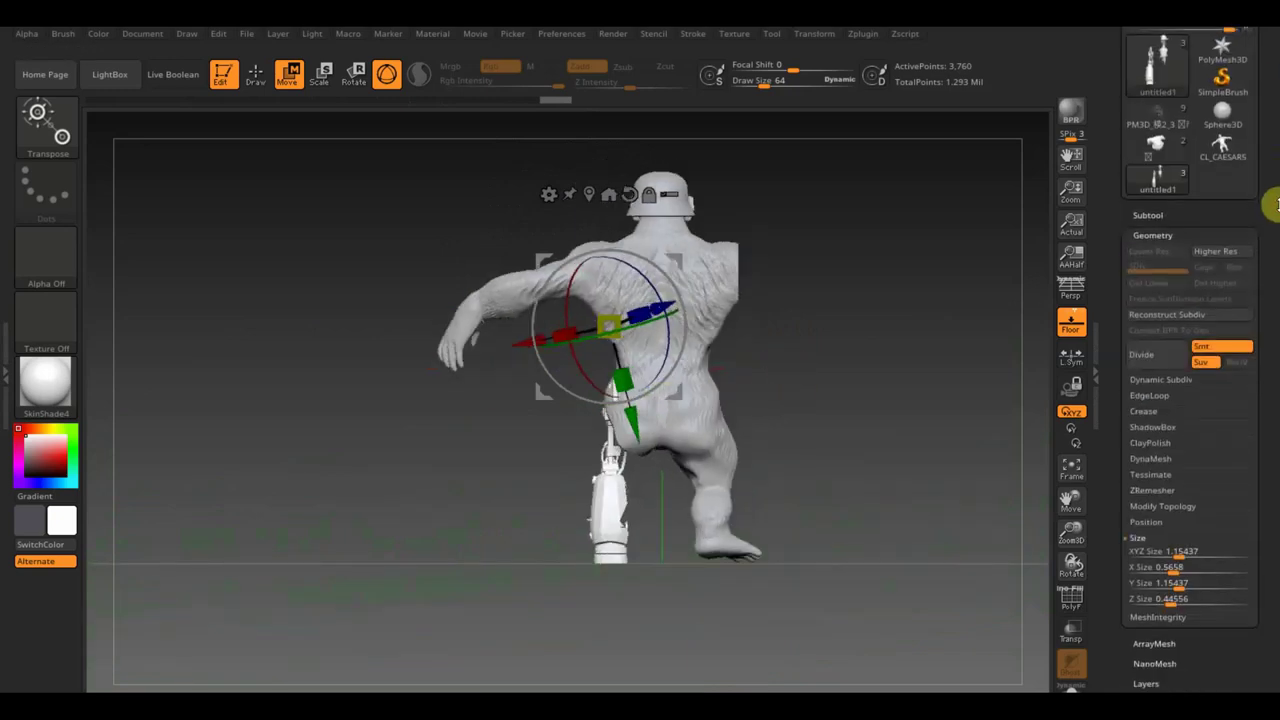
left_click(1155, 212)
left_click(1187, 265)
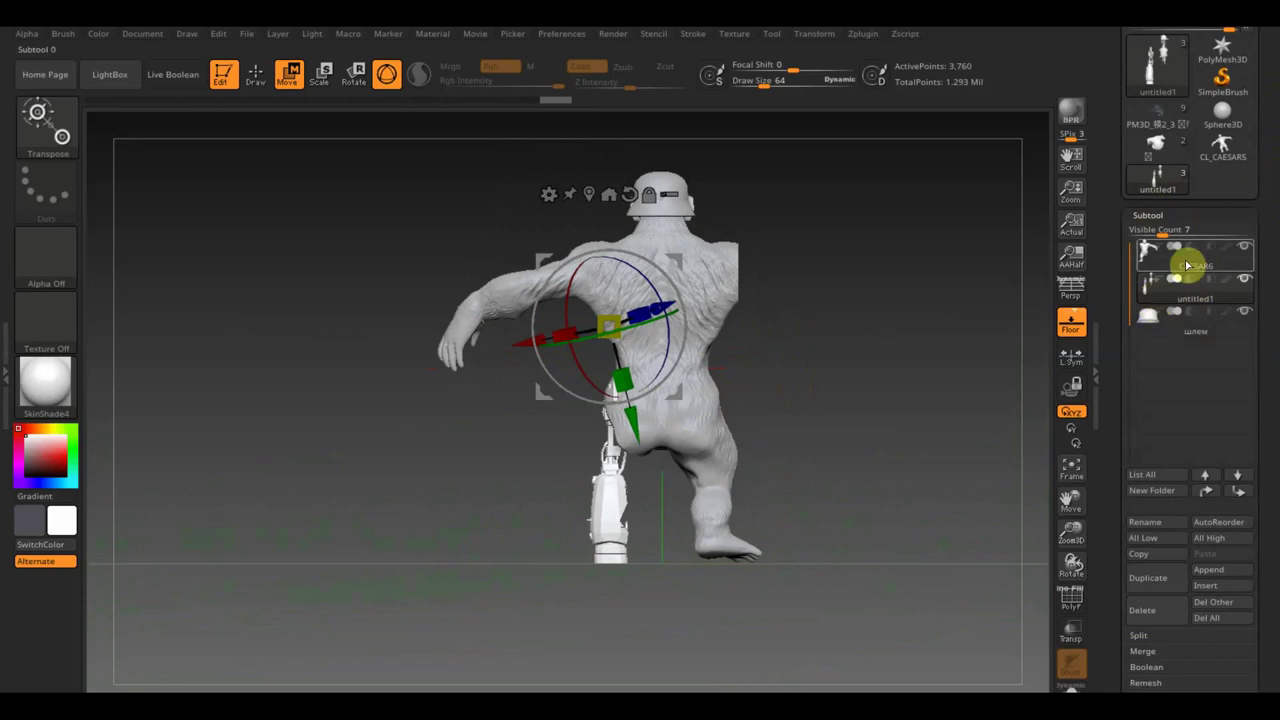
left_click(1242, 248)
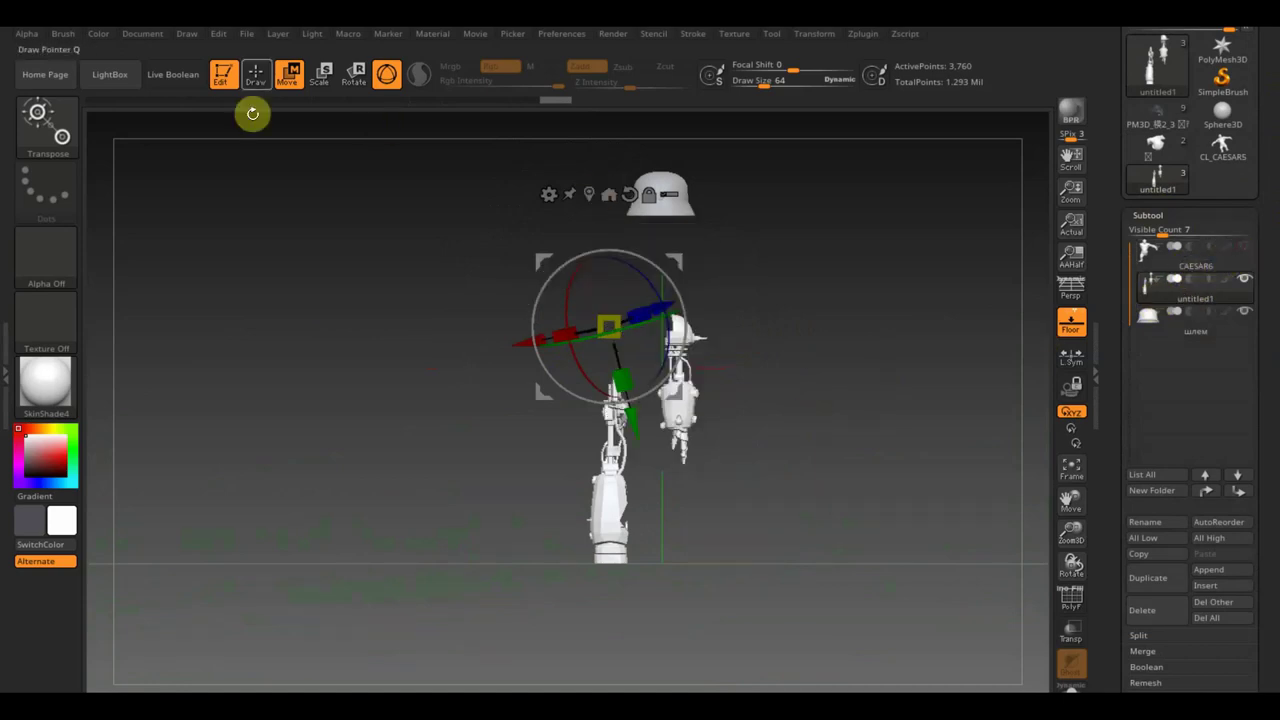
Isolate the small detached robot piece by masking and hiding the leg, then move it right
left_click(258, 76)
left_click_drag(768, 518, 651, 279, "ctrl")
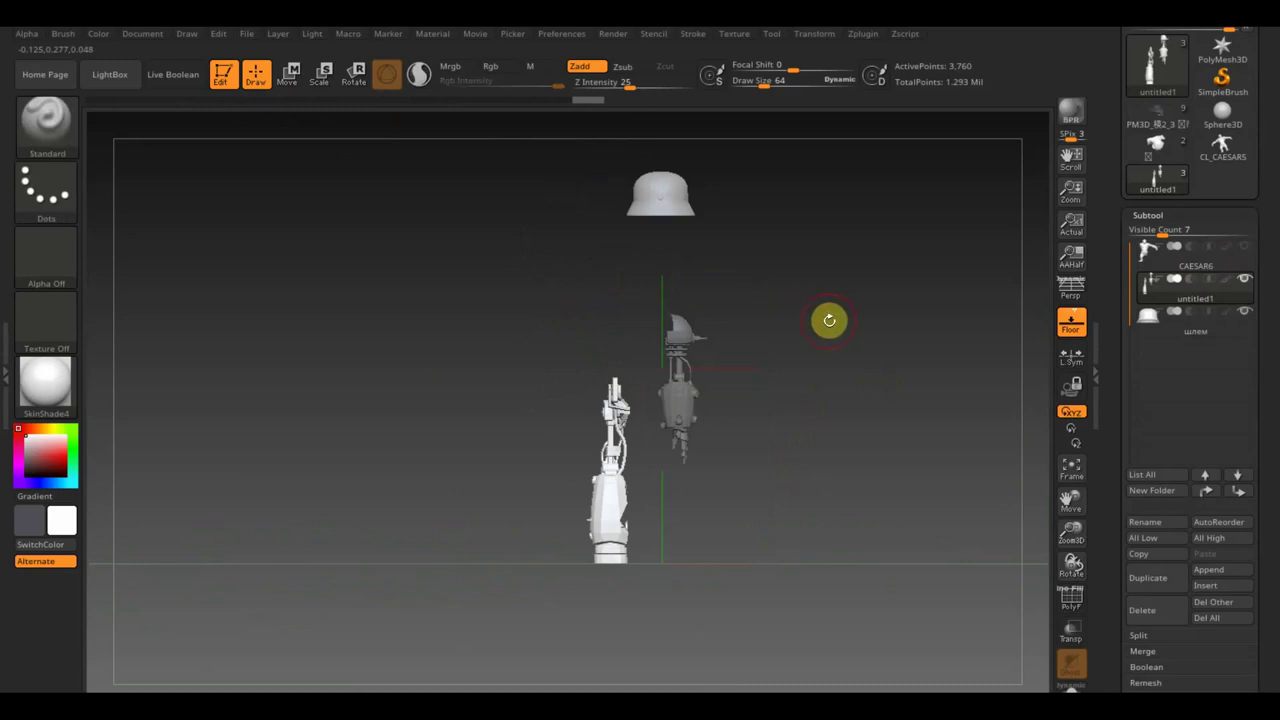
key("ctrl")
left_click(829, 326, "ctrl")
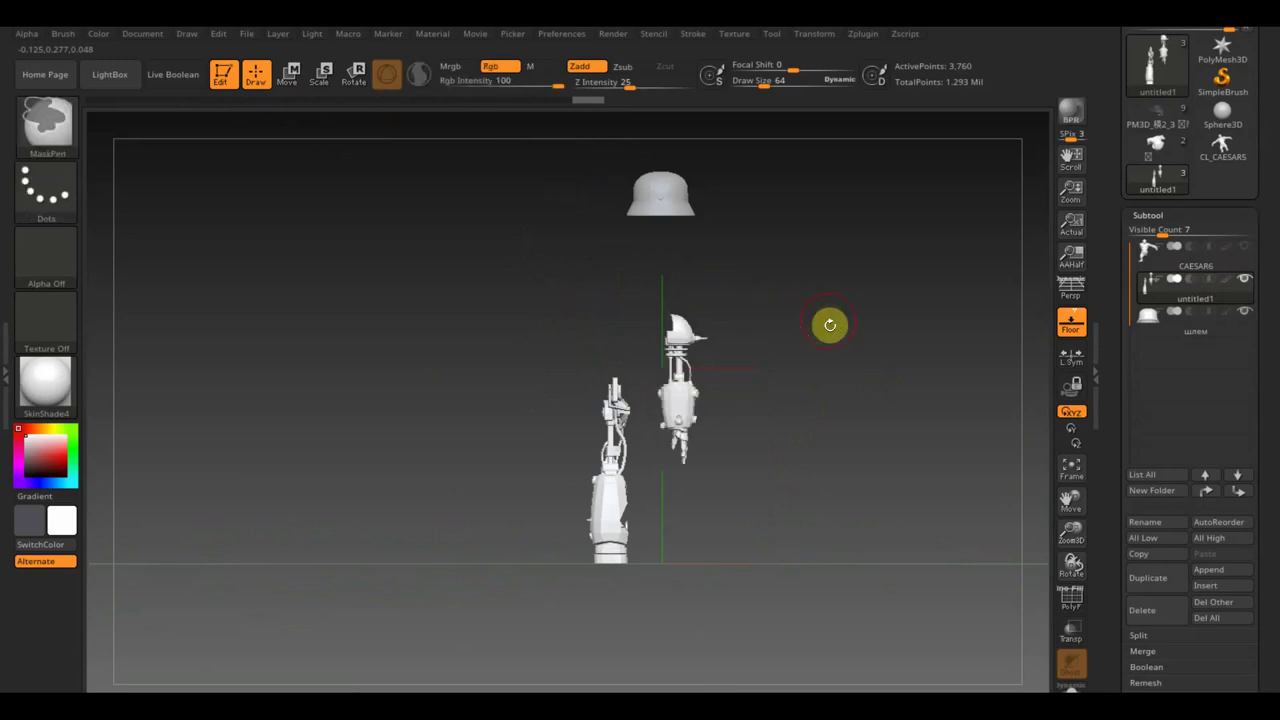
left_click(680, 402, "ctrl+shift")
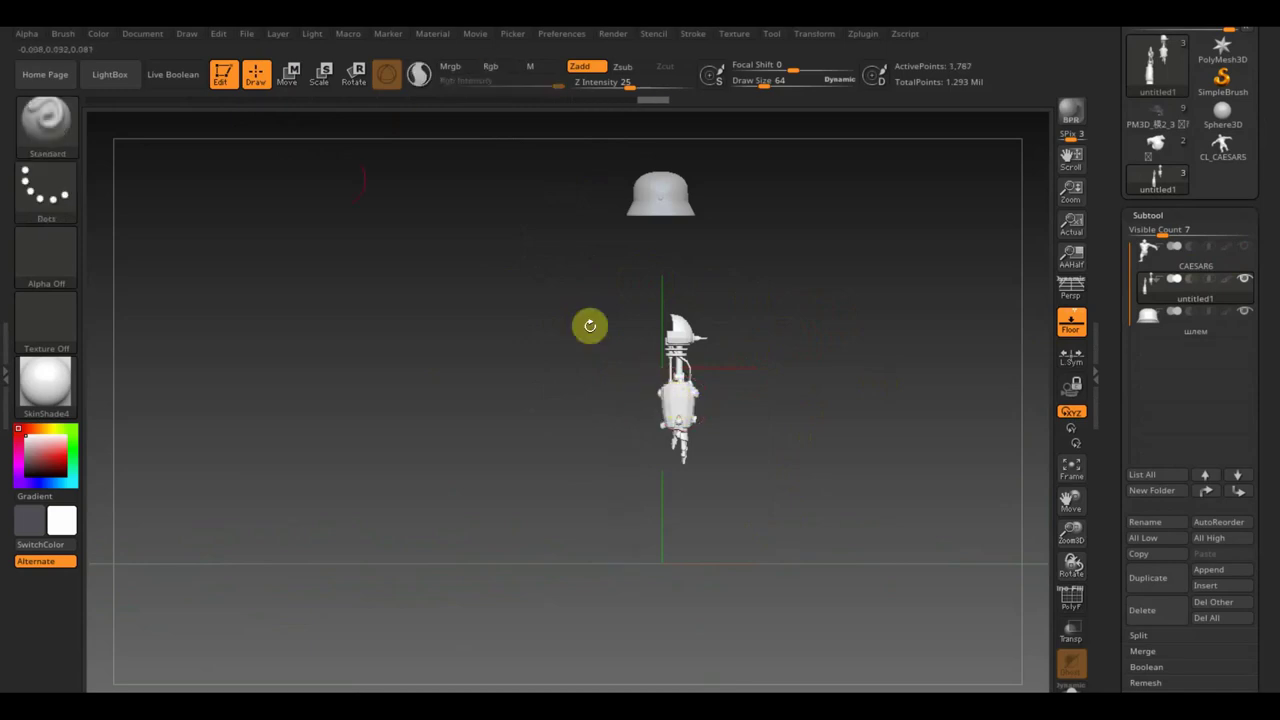
left_click(289, 75)
left_click_drag(680, 266, 900, 221)
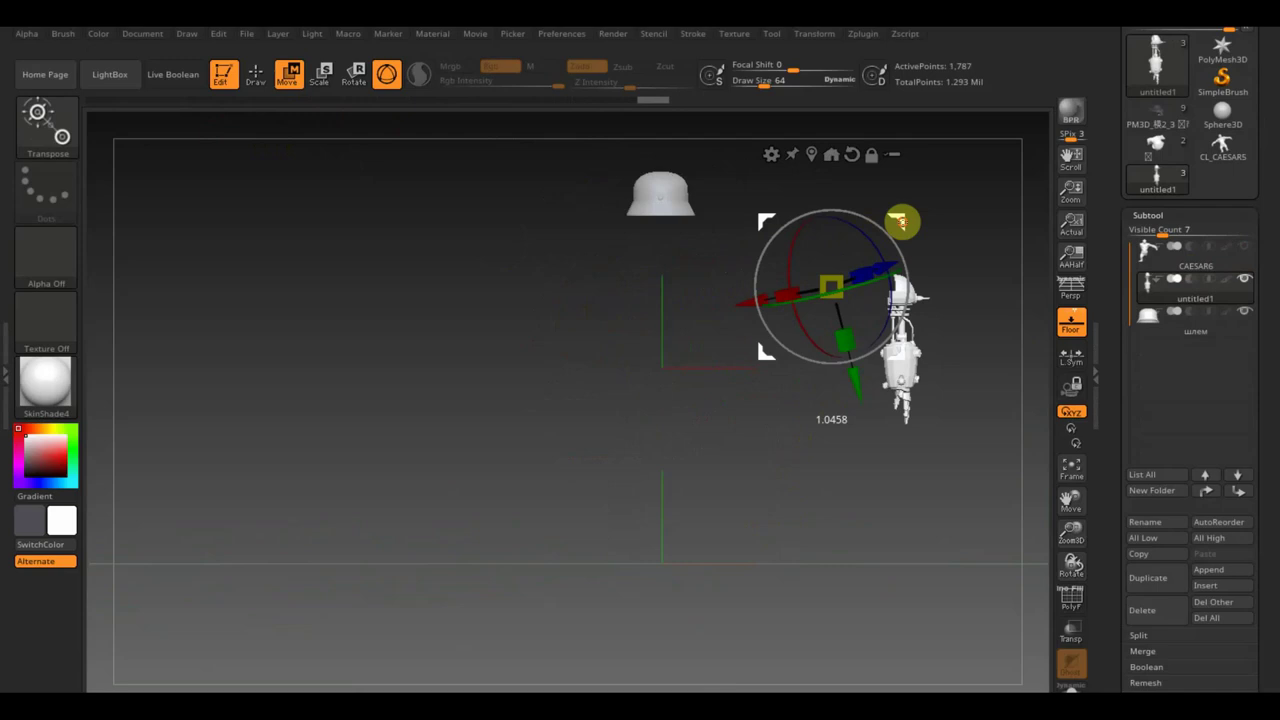
left_click(1246, 248)
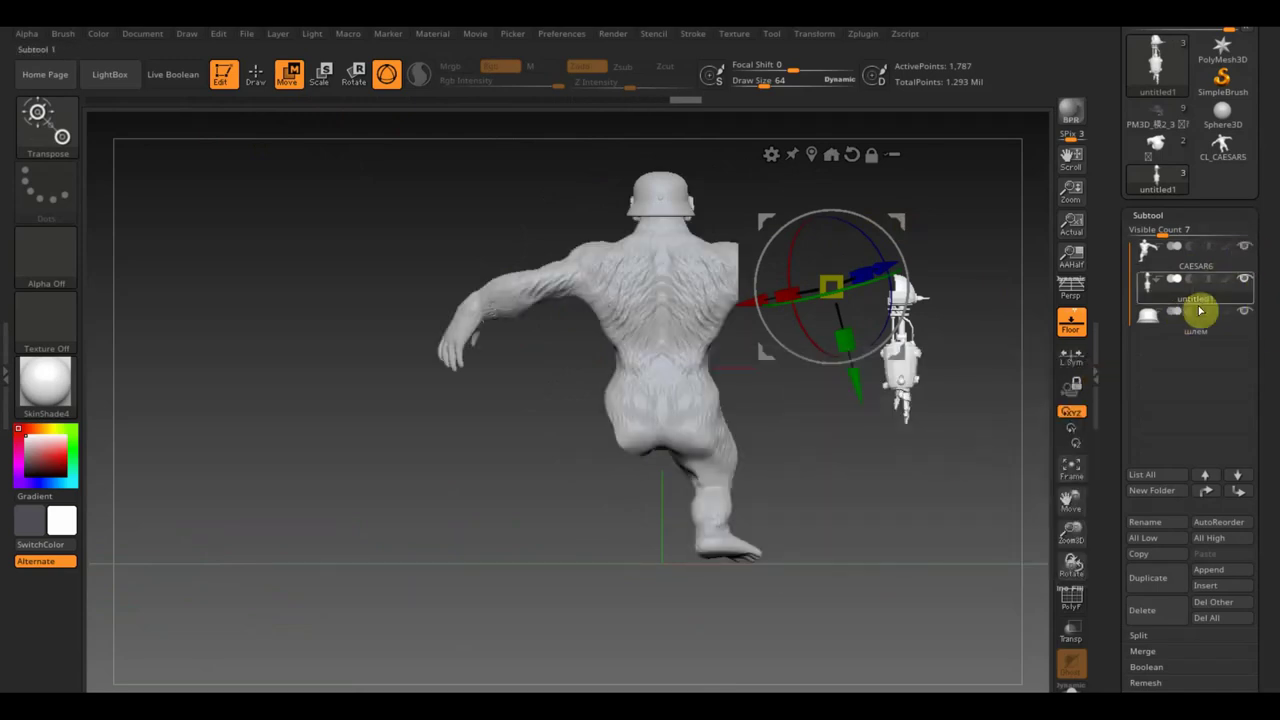
left_click(1200, 311)
mouse_move(909, 498)
left_mouse_down()
mouse_move(998, 494)
mouse_move(766, 463)
mouse_move(863, 603)
mouse_move(873, 500)
mouse_move(752, 290)
left_mouse_up()
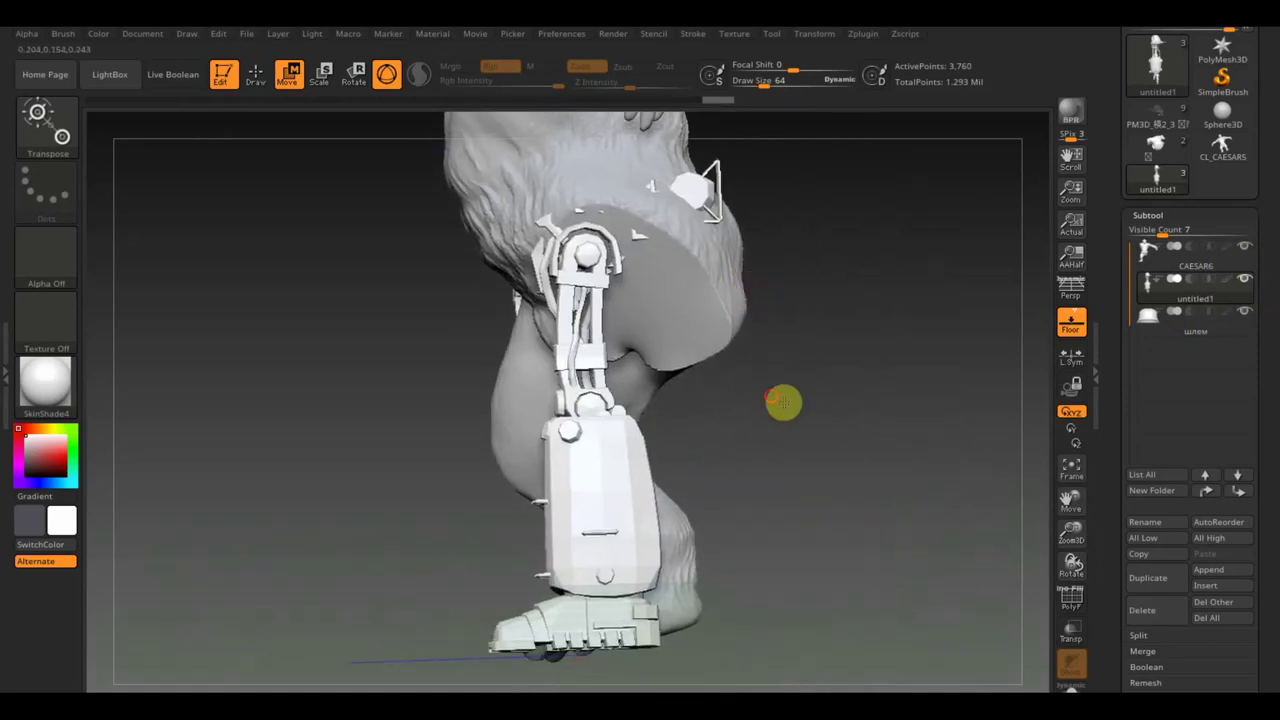
mouse_move(783, 402)
left_mouse_down()
mouse_move(703, 377)
mouse_move(808, 392)
left_mouse_up()
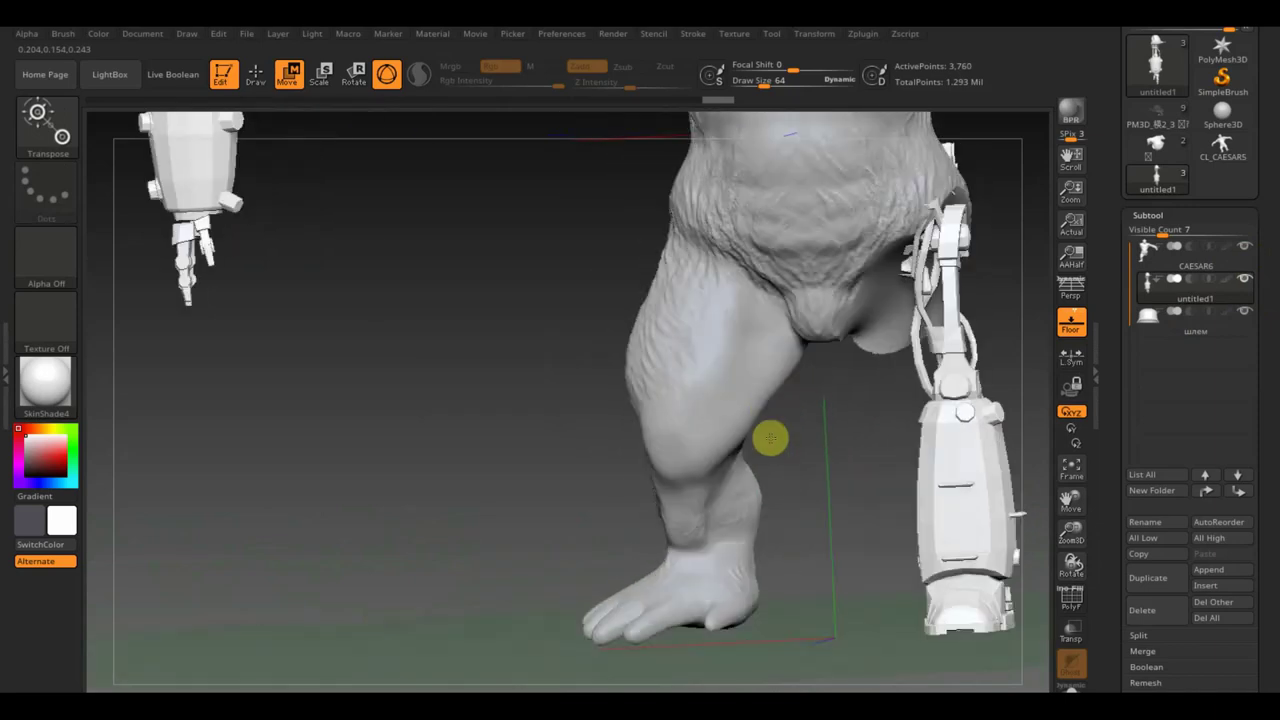
mouse_move(770, 437)
left_mouse_down()
mouse_move(805, 468)
mouse_move(680, 423)
left_mouse_up()
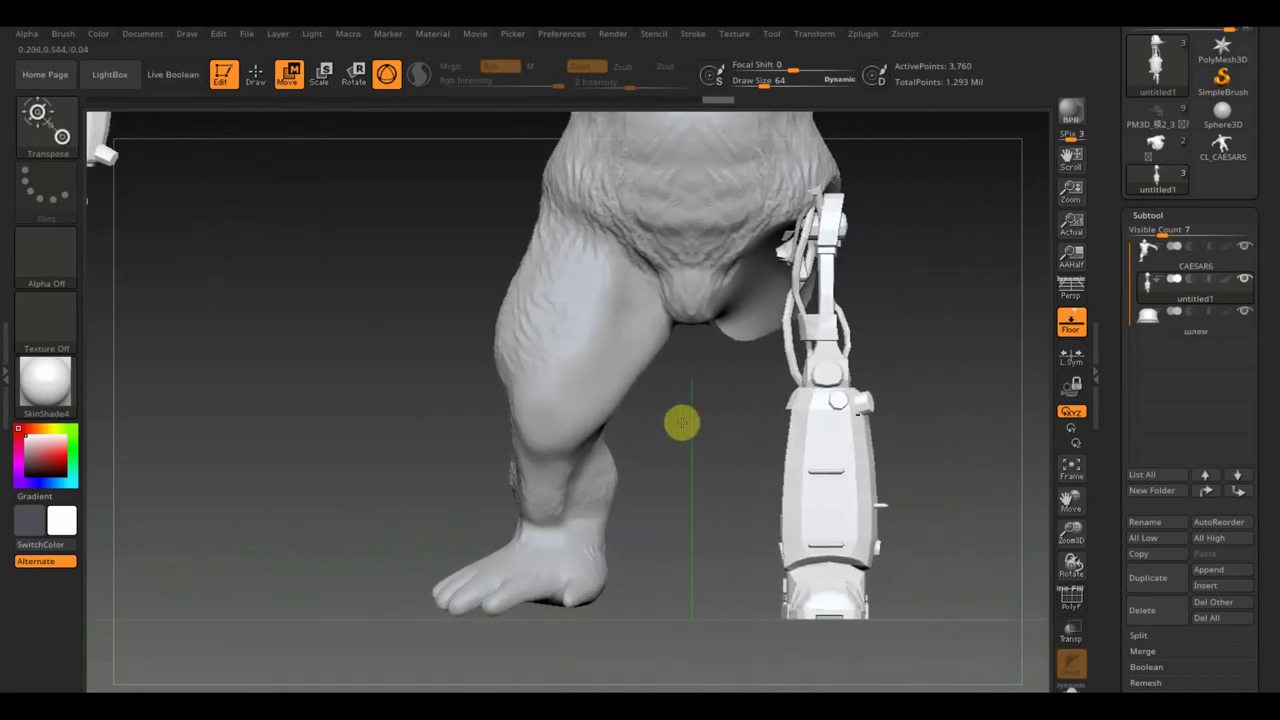
left_click_drag(991, 429, 885, 428)
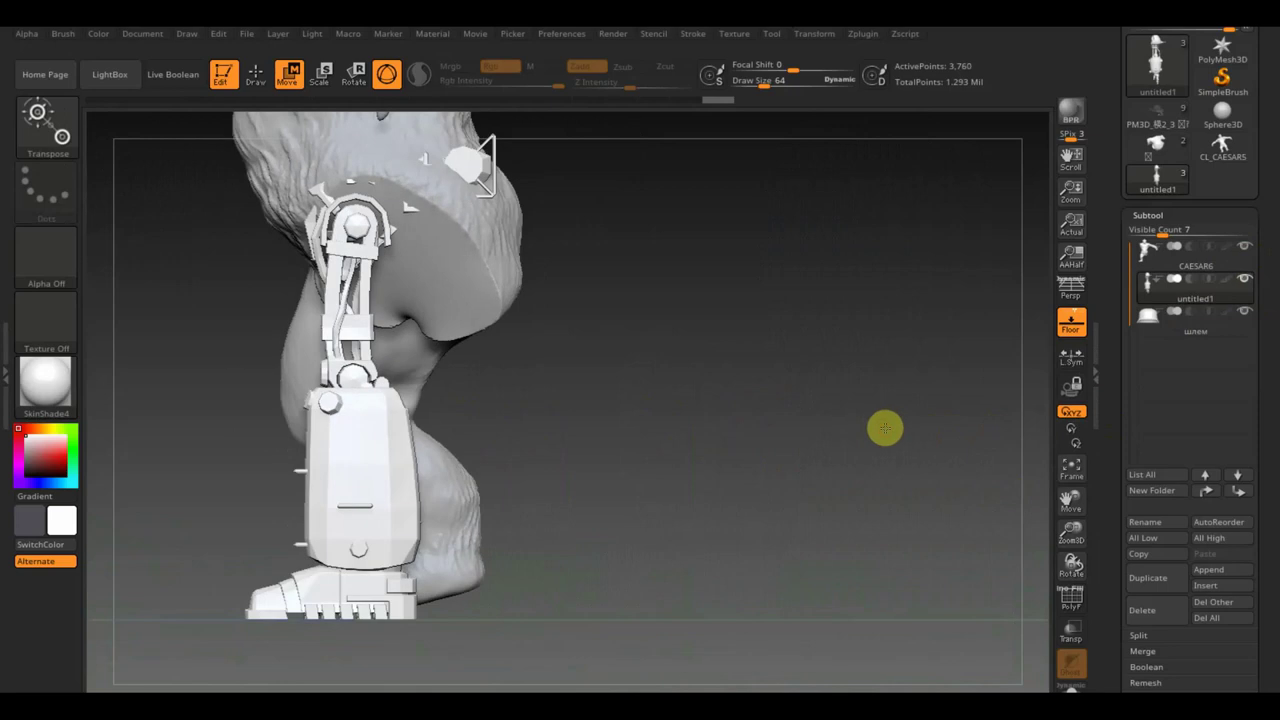
mouse_move(699, 440)
left_mouse_down()
mouse_move(774, 420)
mouse_move(757, 403)
mouse_move(788, 435)
mouse_move(666, 447)
left_mouse_up()
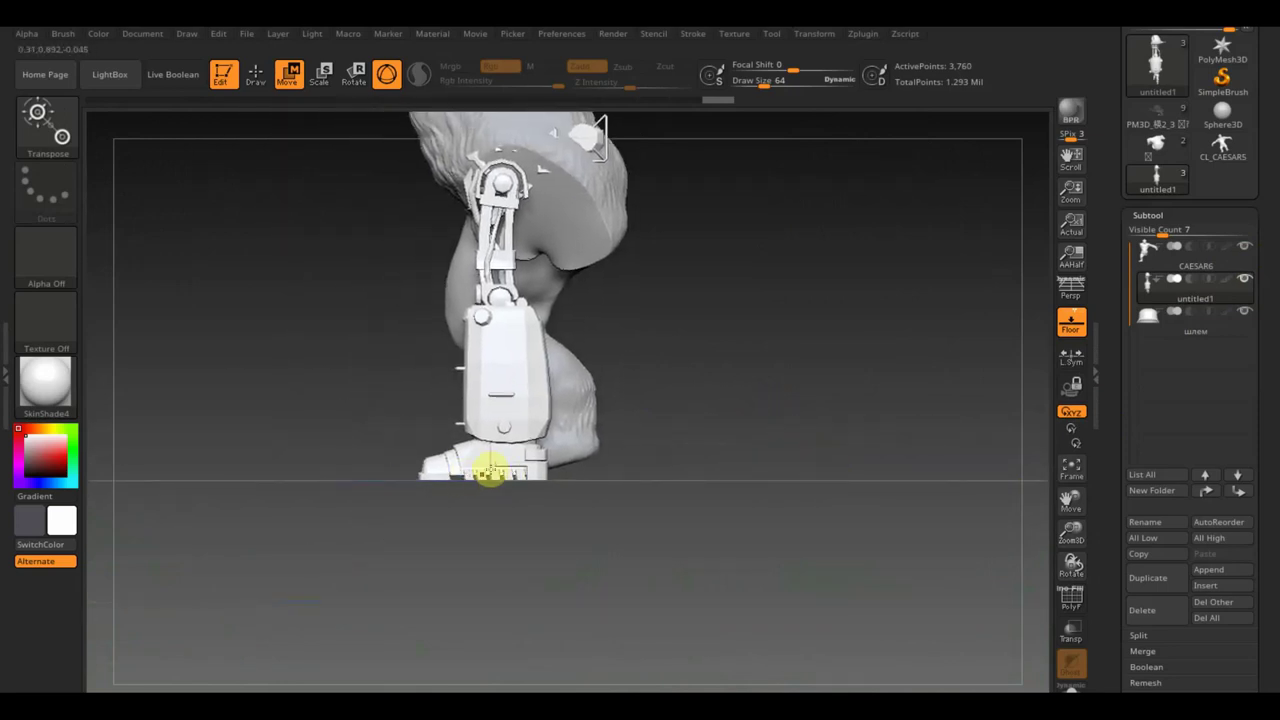
mouse_move(489, 473)
left_mouse_down()
mouse_move(731, 491)
mouse_move(968, 476)
left_mouse_up()
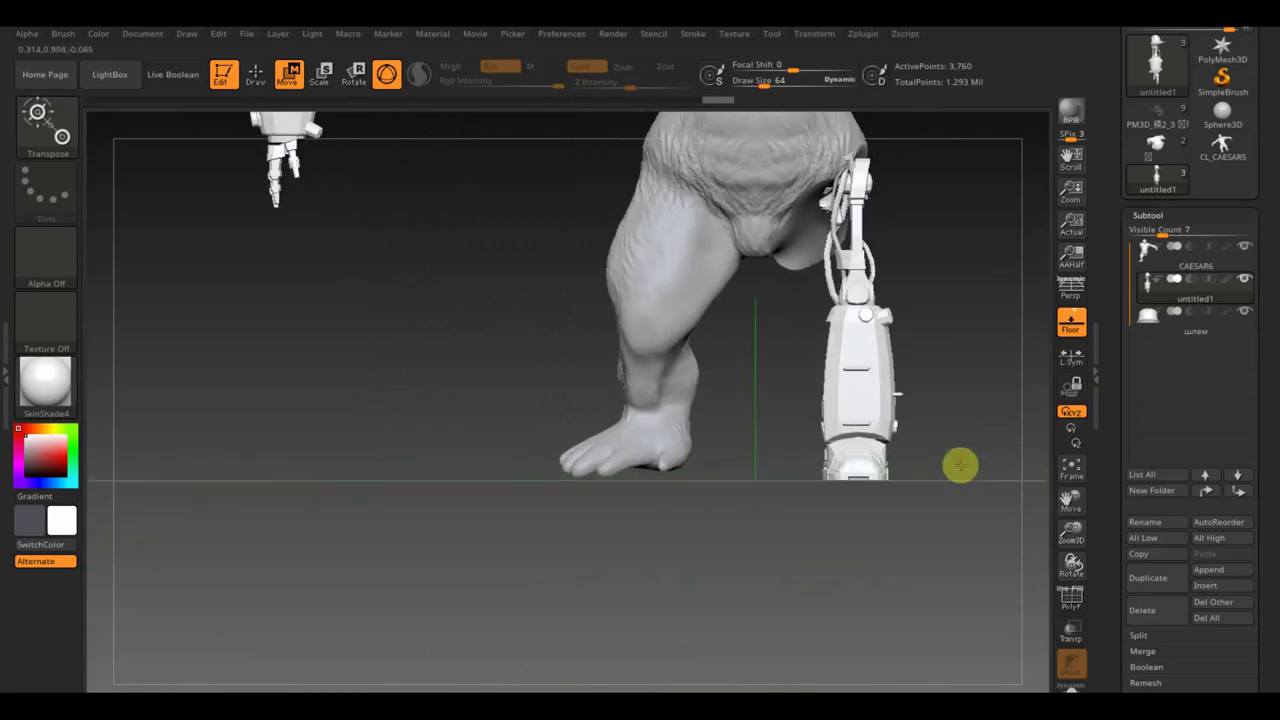
mouse_move(953, 353)
left_mouse_down()
mouse_move(894, 414)
mouse_move(838, 440)
left_mouse_up()
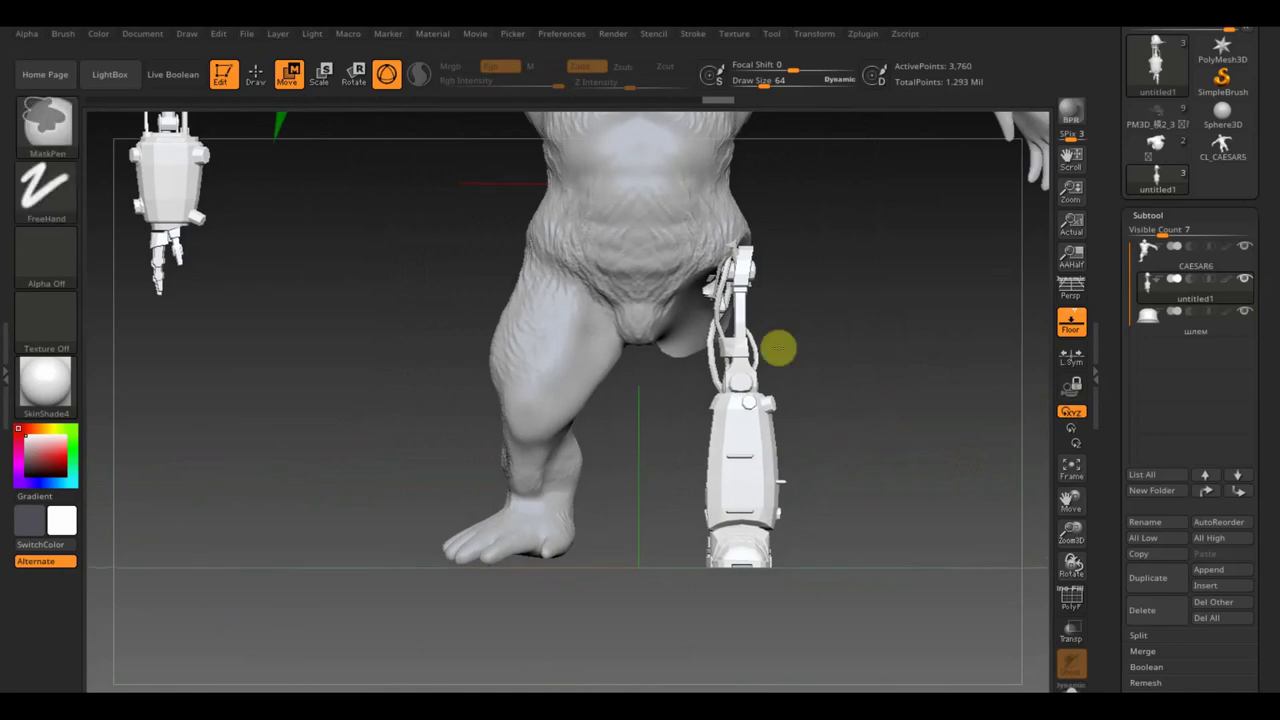
Clear the mask from the upper robotic leg with Ctrl marquees, then zoom out to the whole ape
mouse_move(490, 175)
left_mouse_down("ctrl")
mouse_move(805, 342)
mouse_move(860, 390)
left_mouse_up("ctrl")
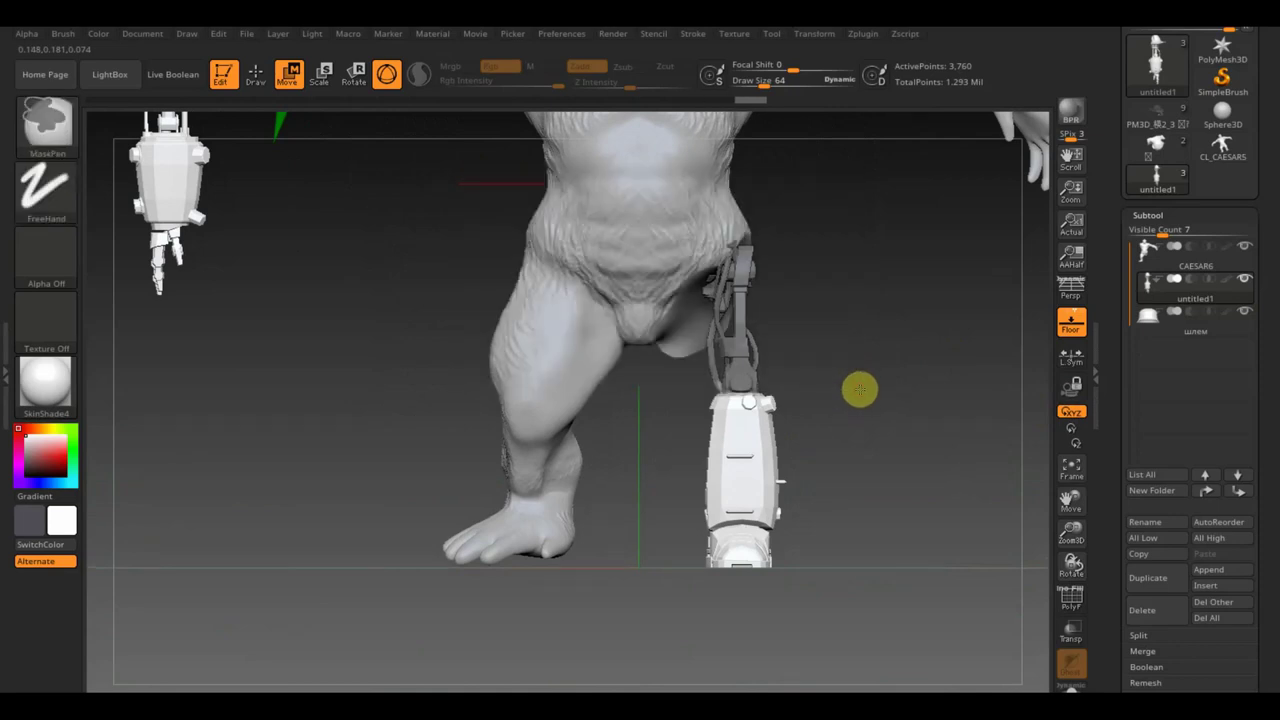
left_click(860, 390, "ctrl")
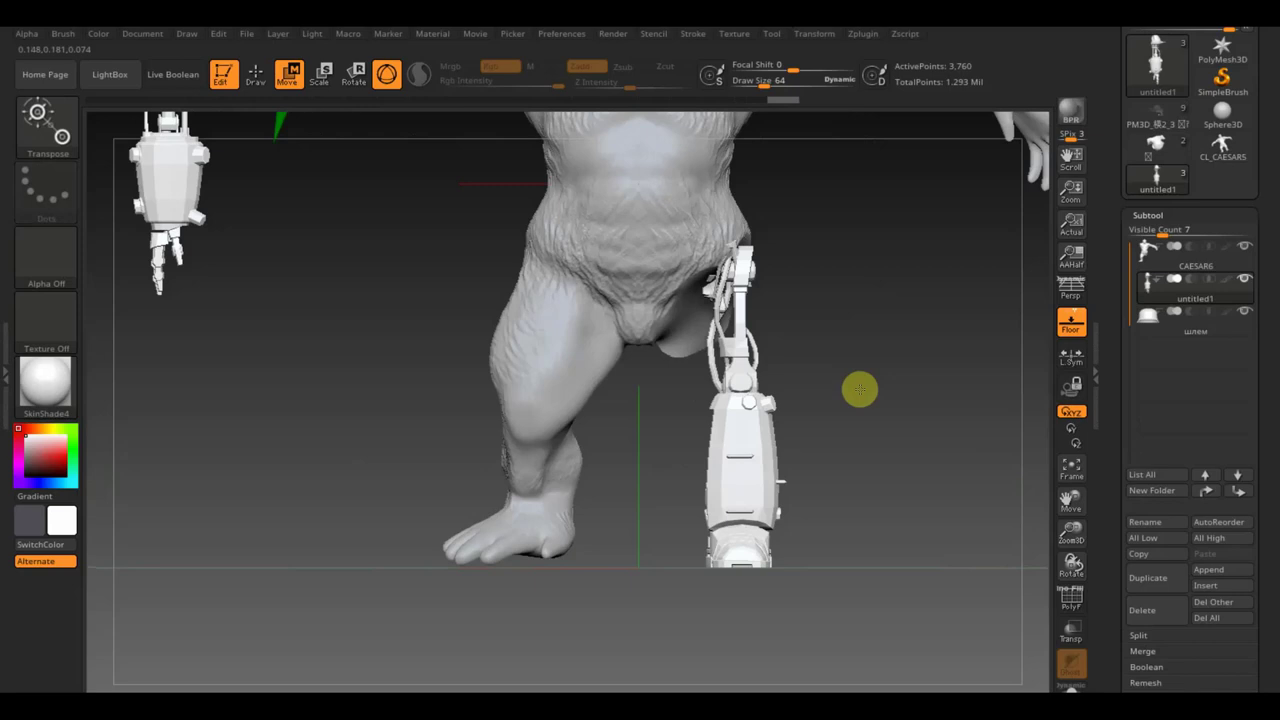
key("ctrl")
key("ctrl")
left_click_drag(467, 191, 888, 390, "ctrl")
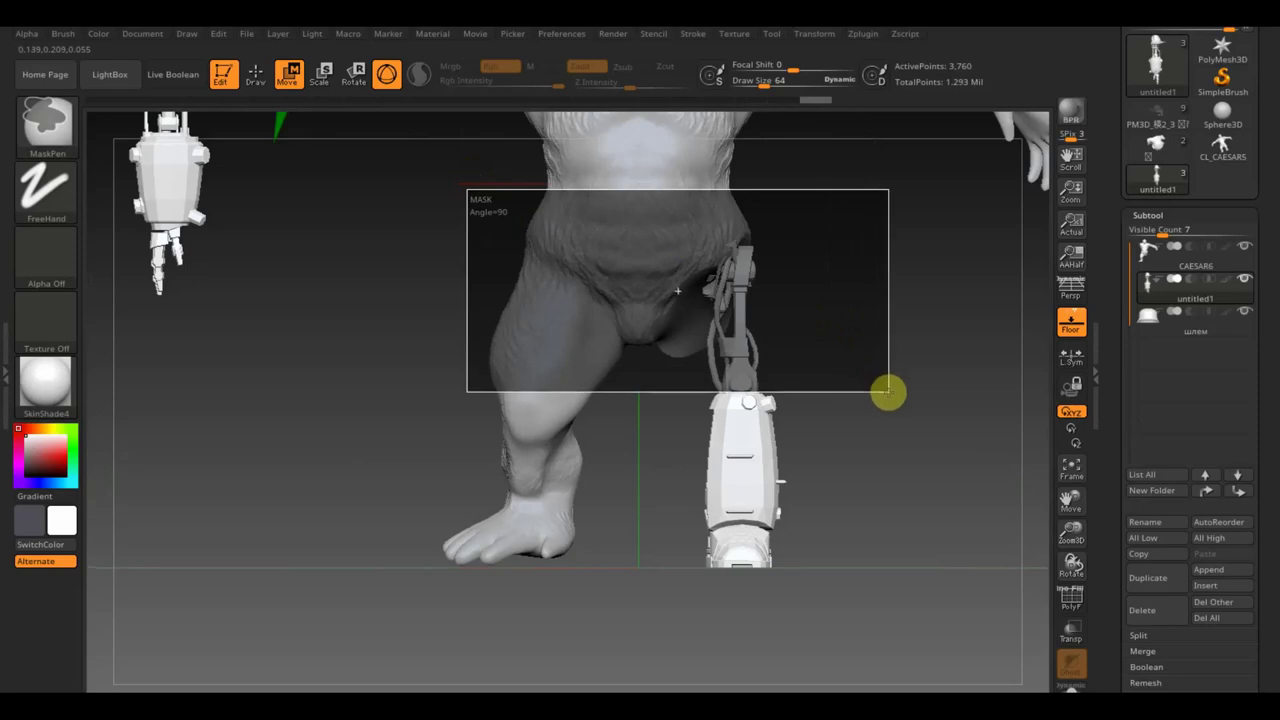
left_click_drag(888, 390, 910, 361, "ctrl")
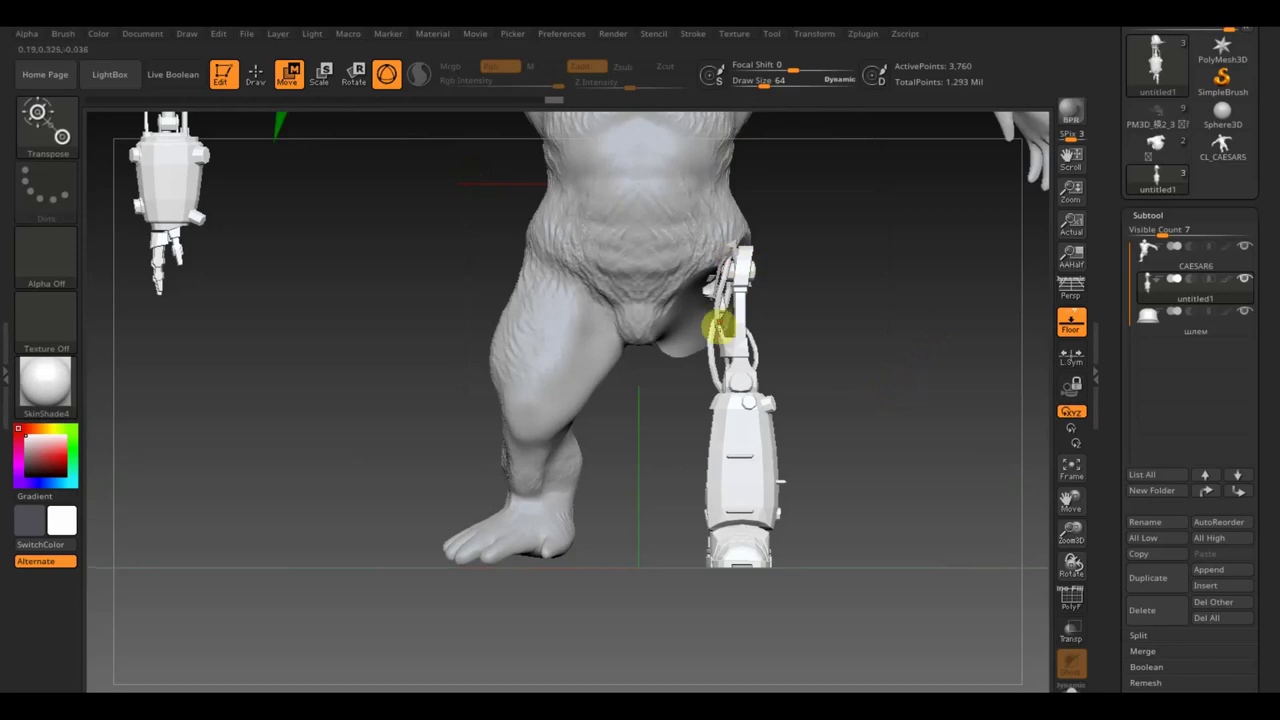
mouse_move(833, 497)
left_mouse_down("alt")
mouse_move(826, 426)
mouse_move(926, 654)
mouse_move(916, 590)
left_mouse_up("alt")
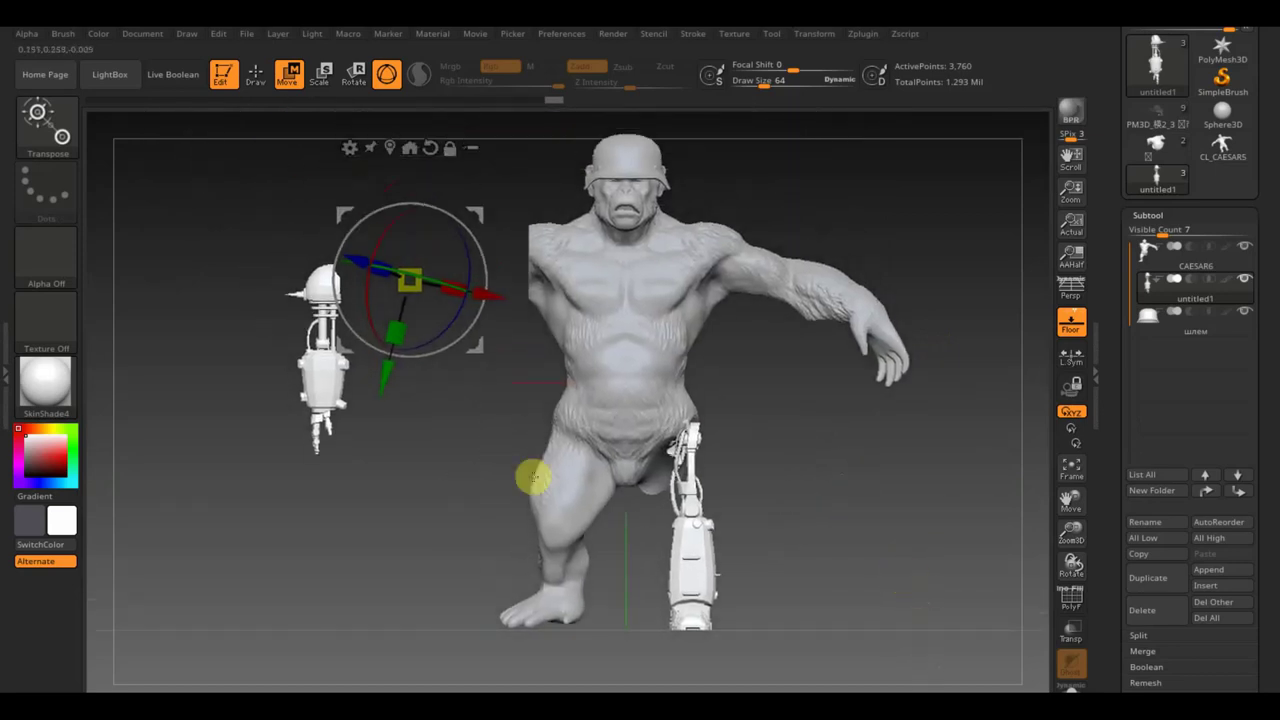
Switch to Draw, orbit to the side and snap back to front, then unmask the floating robot piece
left_click(255, 74)
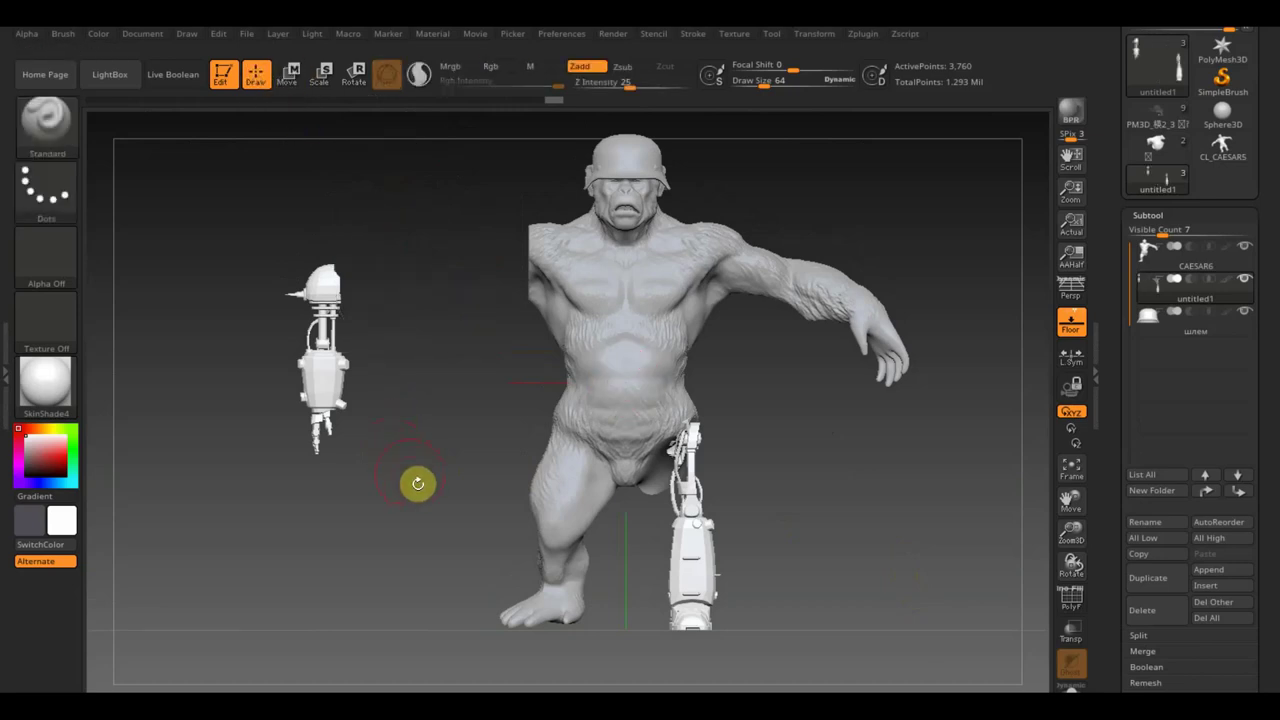
left_click_drag(334, 453, 552, 477)
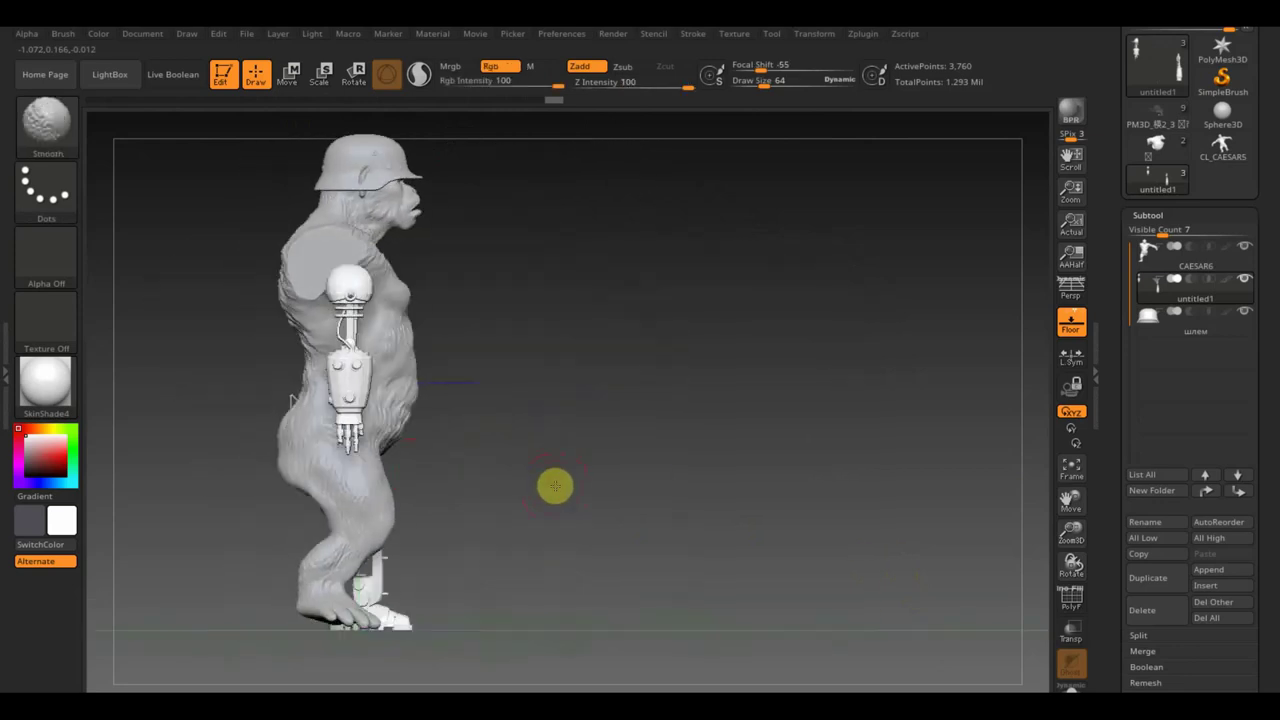
mouse_move(552, 477)
left_mouse_down("shift")
mouse_move(336, 533)
mouse_move(251, 404)
left_mouse_up("shift")
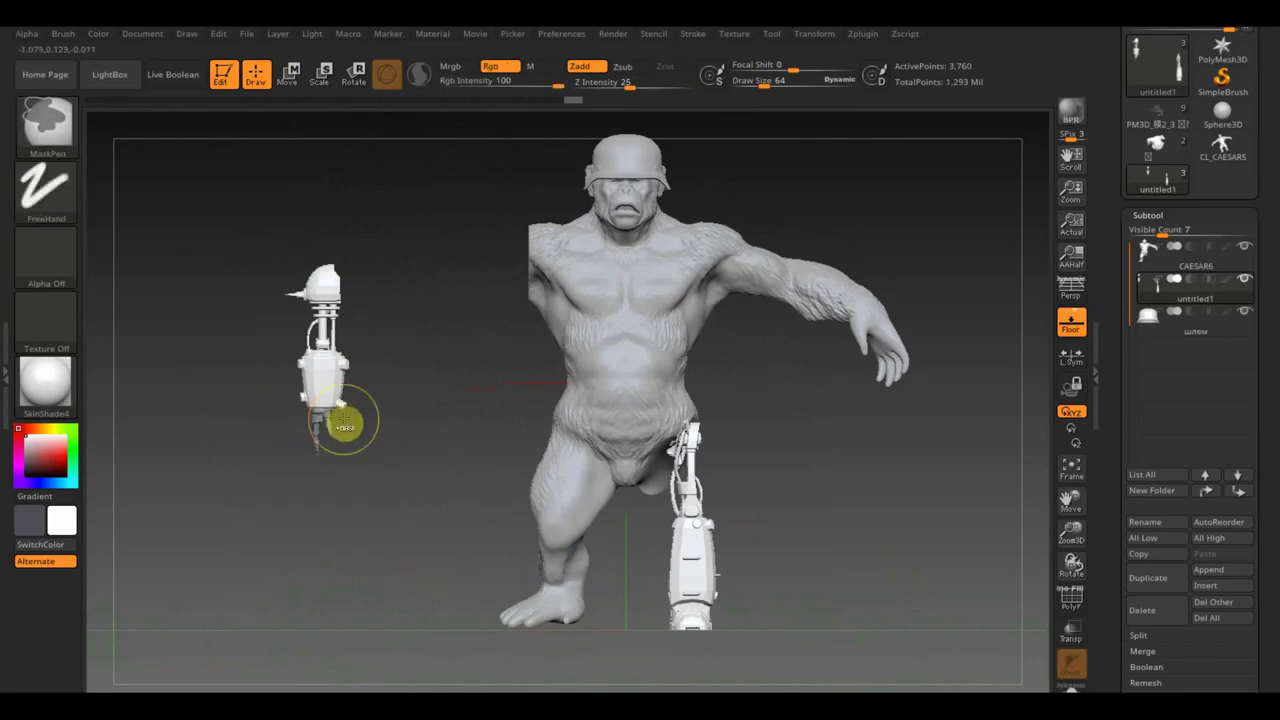
left_click(344, 427, "ctrl")
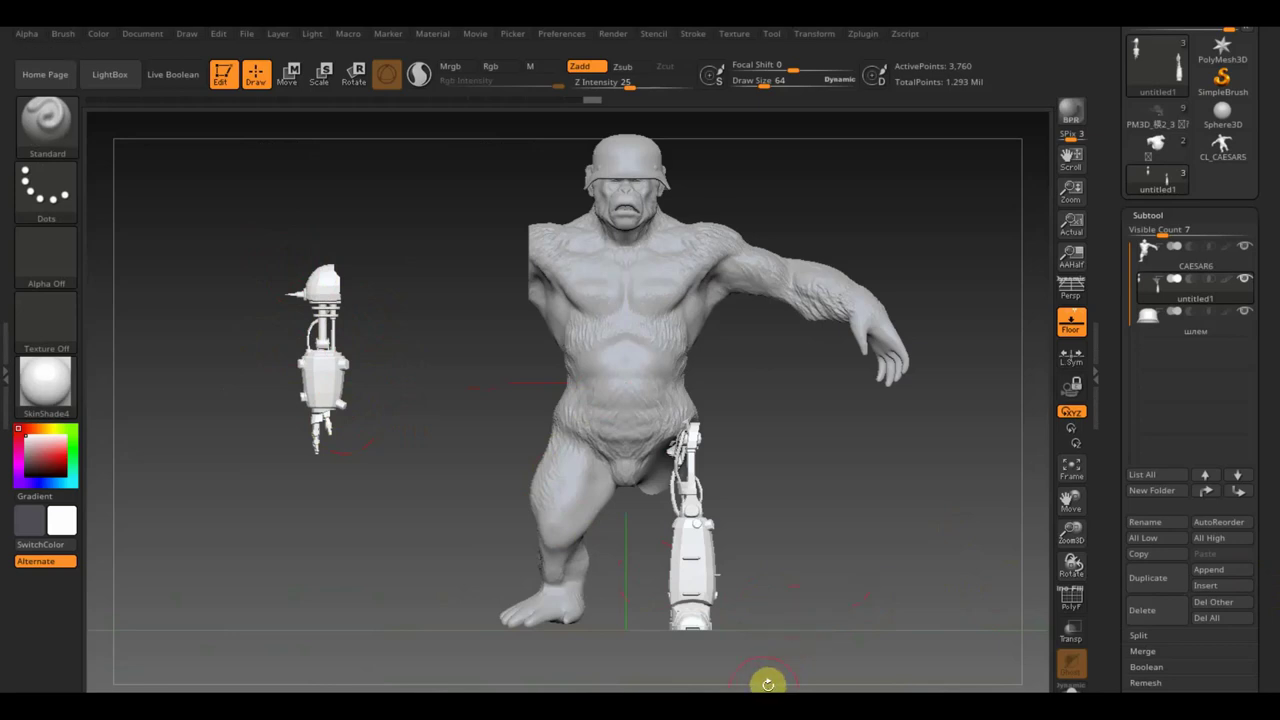
Set Draw Size to 26 and Ctrl-drag to remove the mask on the lower robotic leg
left_click_drag(767, 685, 653, 612, "ctrl")
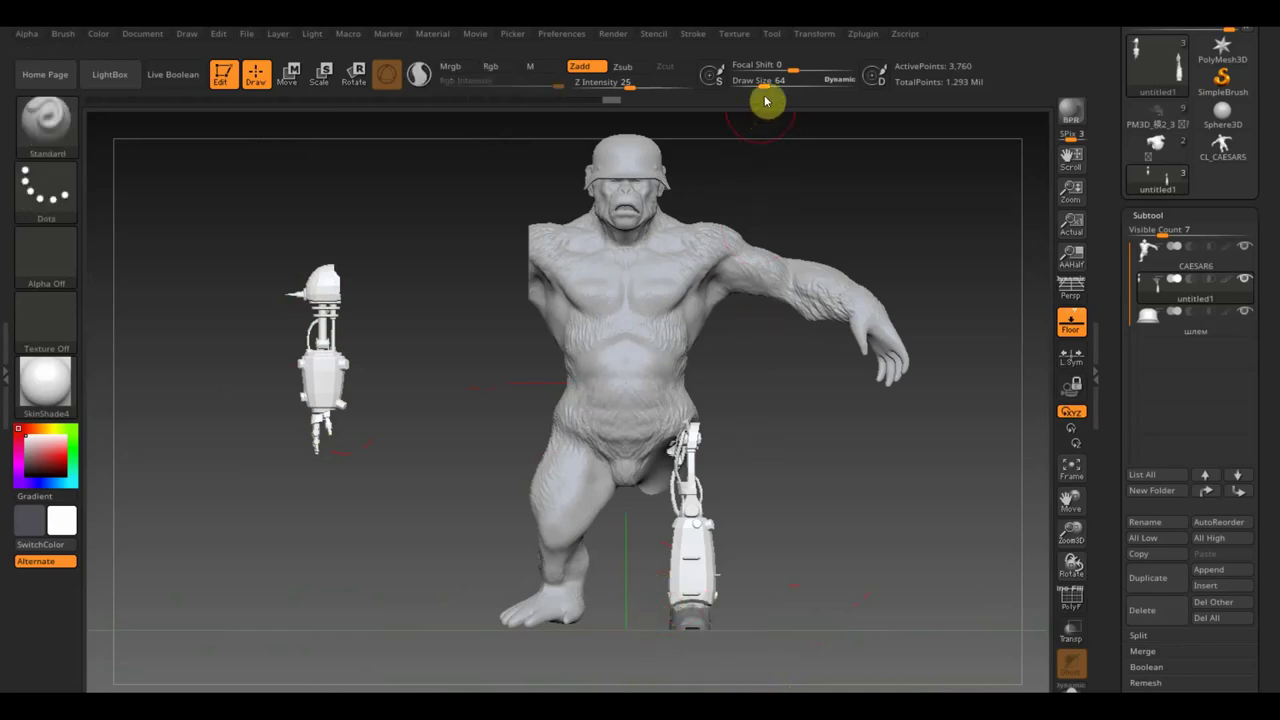
left_click_drag(758, 82, 752, 82)
key("ctrl")
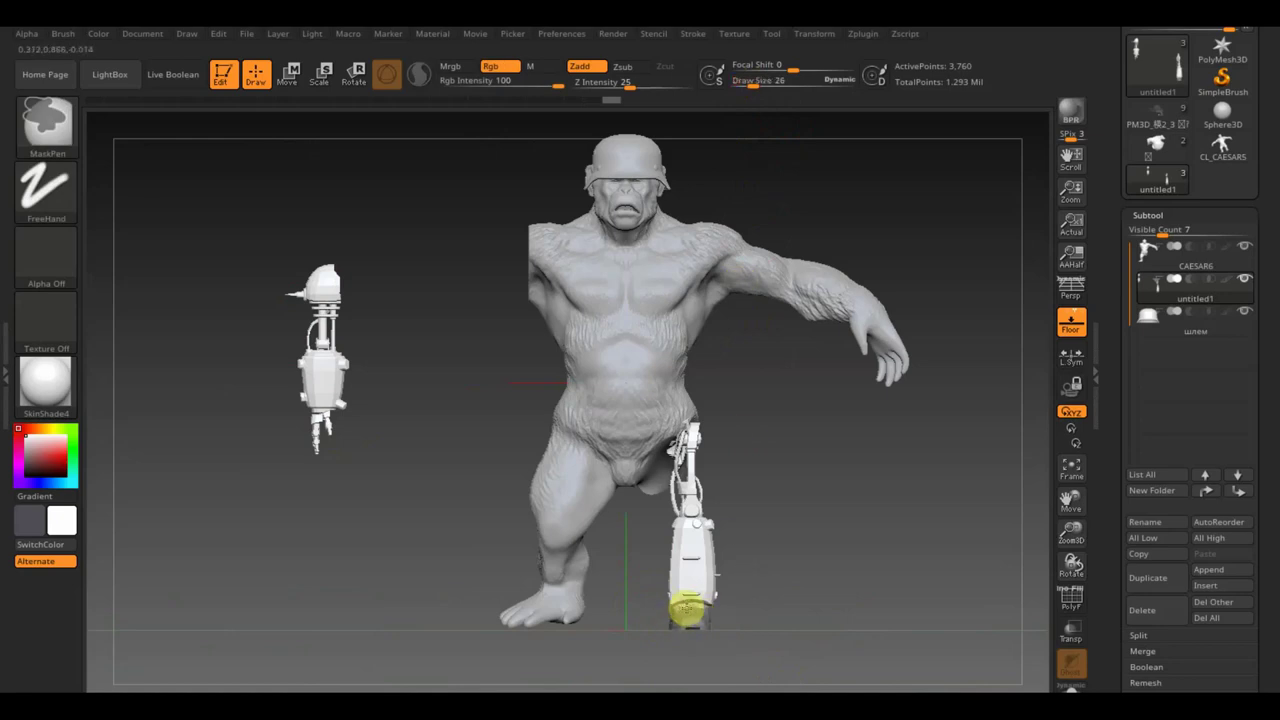
left_click_drag(760, 603, 840, 633, "ctrl")
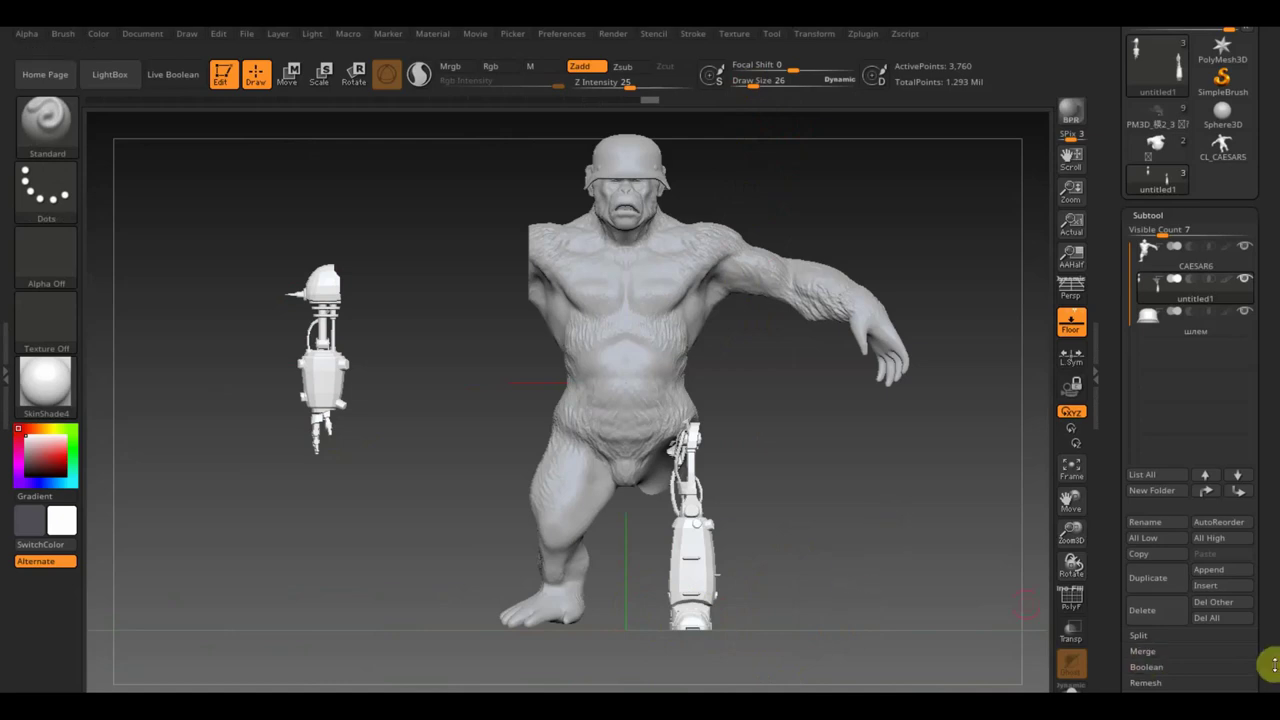
scroll(1262, 608, "down", 3)
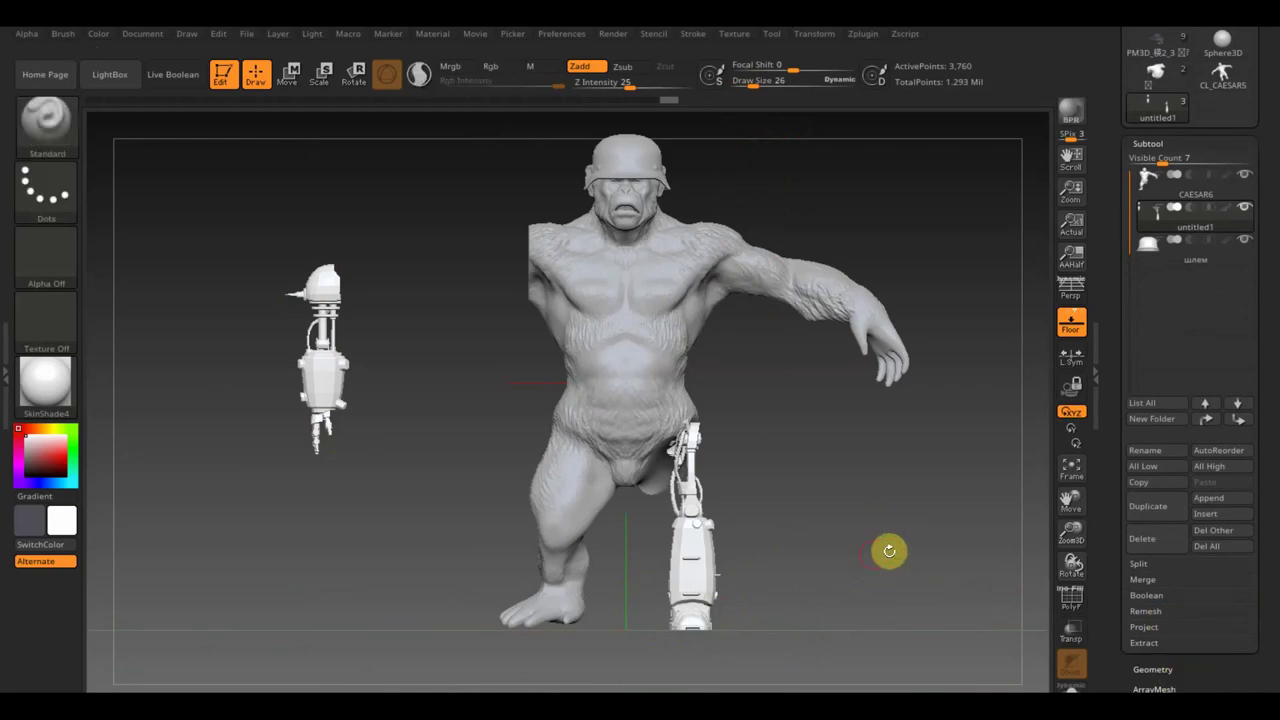
DynaMesh the active part at the default 128 resolution and orbit to check the result
left_click(1164, 668)
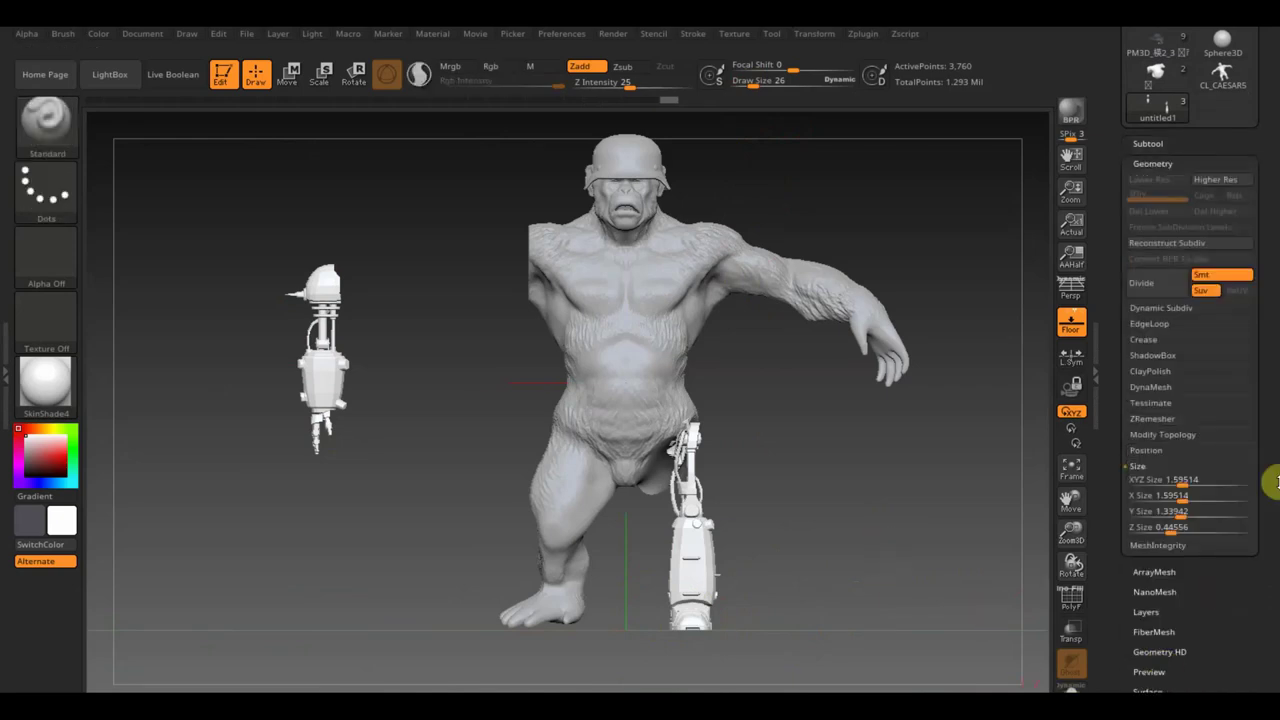
left_click(1157, 387)
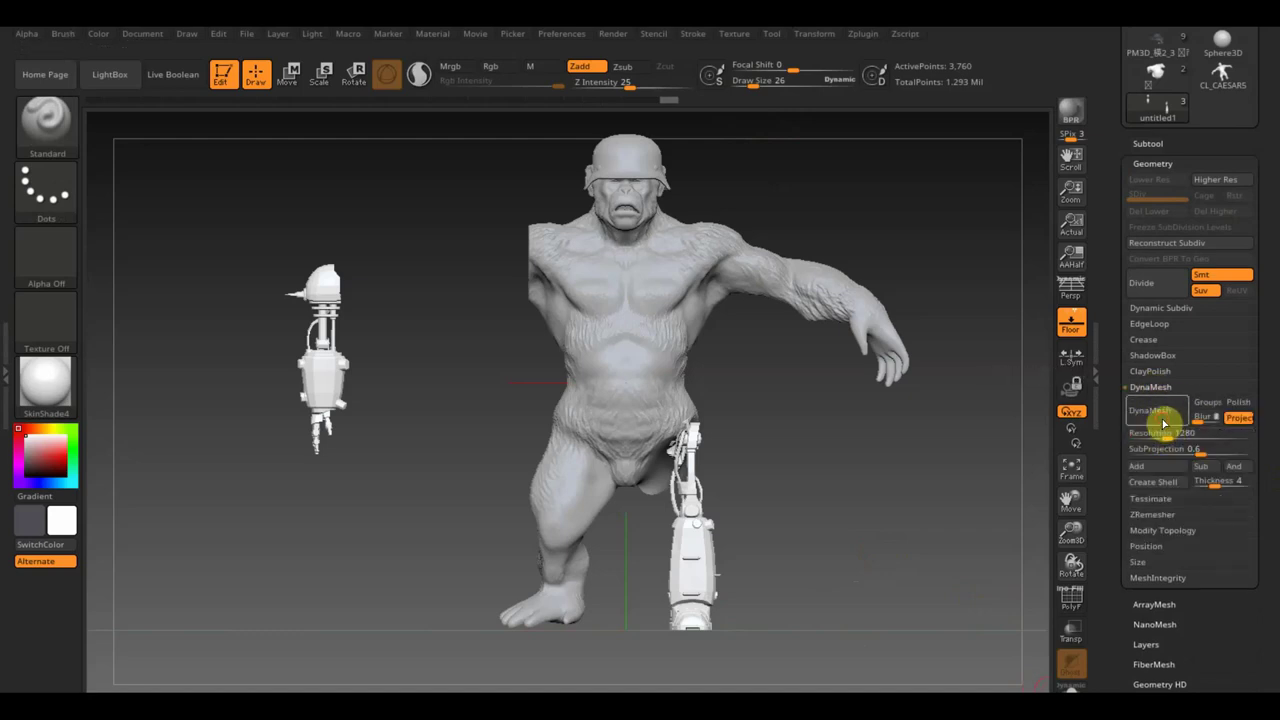
left_click(1163, 424)
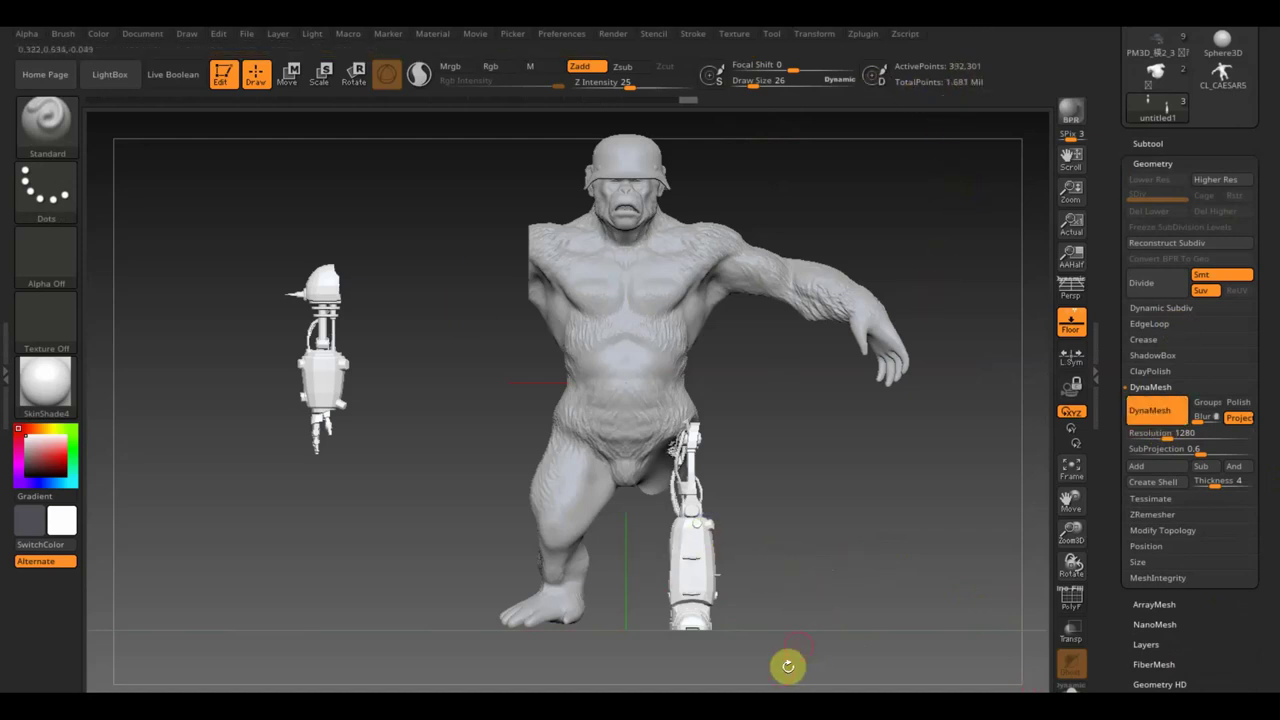
mouse_move(786, 666)
left_mouse_down()
mouse_move(823, 631)
mouse_move(864, 634)
mouse_move(823, 638)
left_mouse_up()
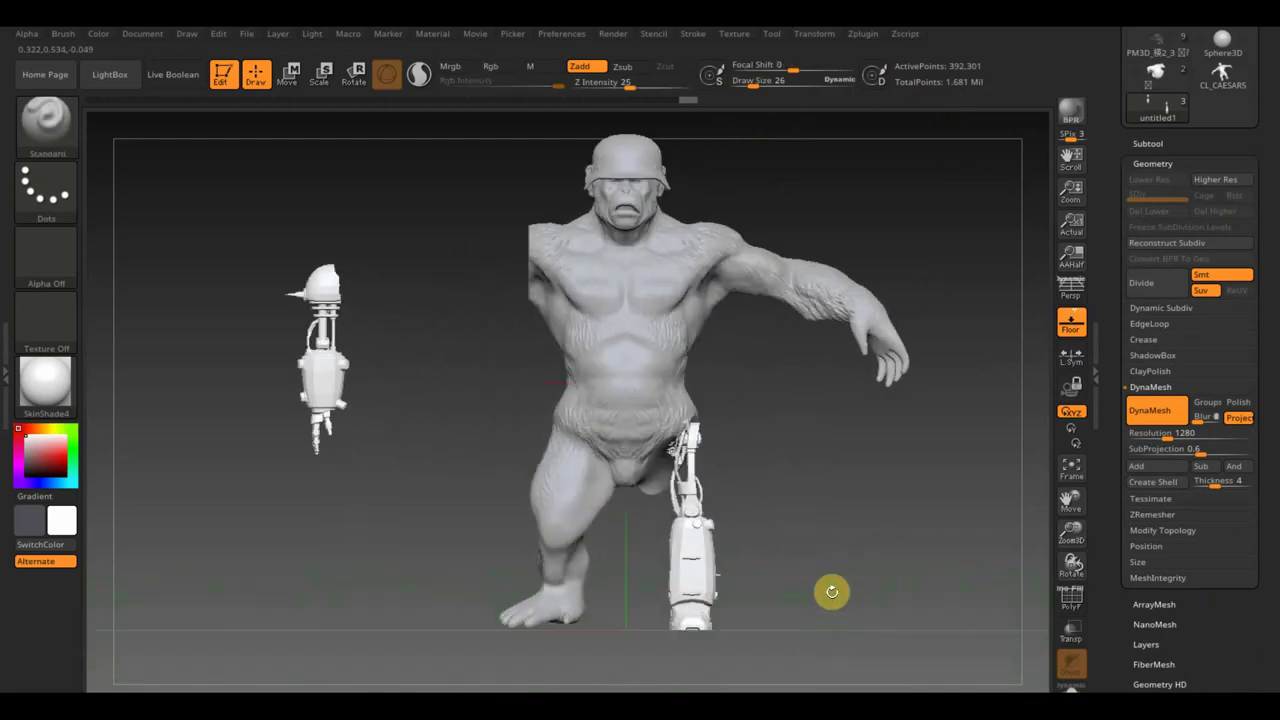
Undo that remesh and DynaMesh again at resolution 2056
key("ctrl+z")
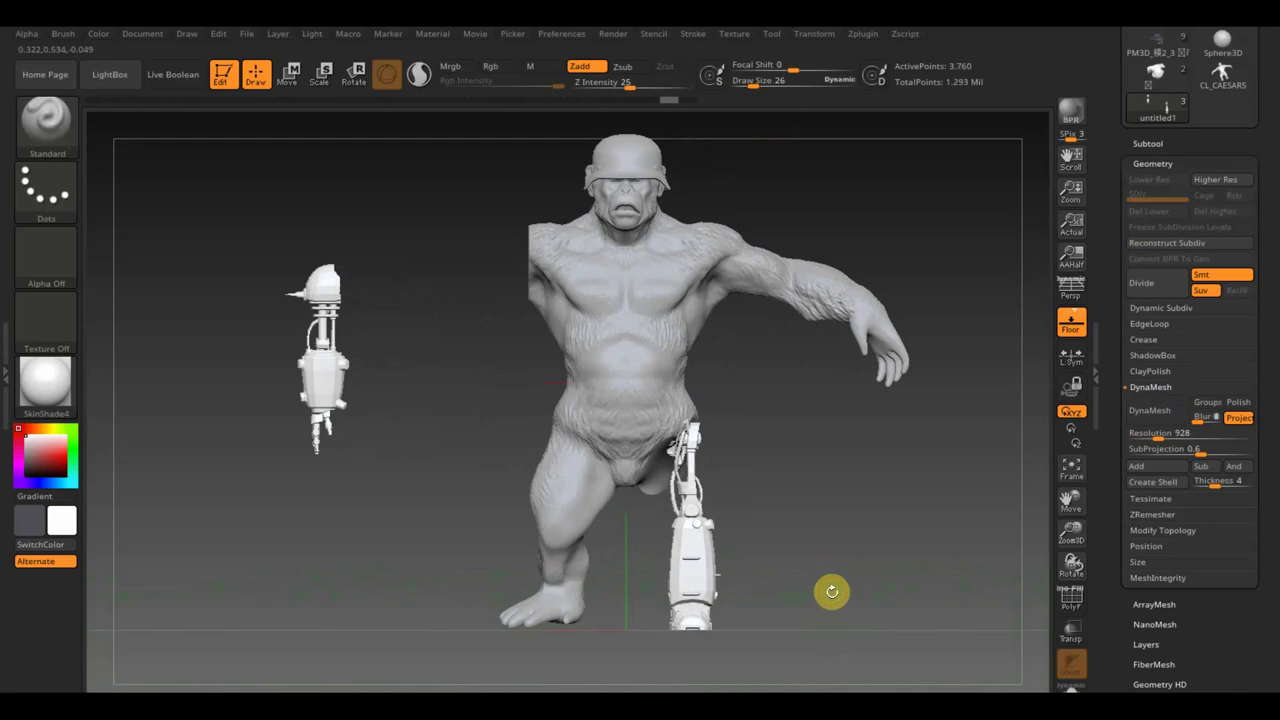
left_click(1168, 437)
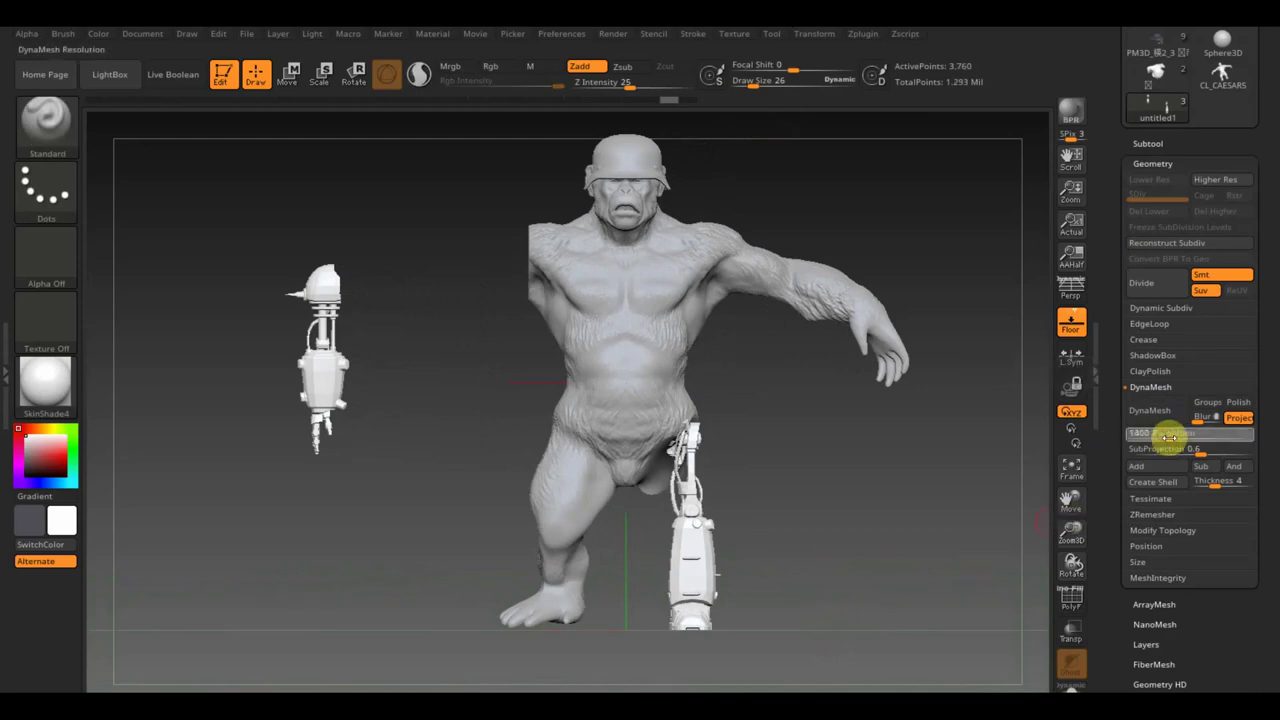
key("Return")
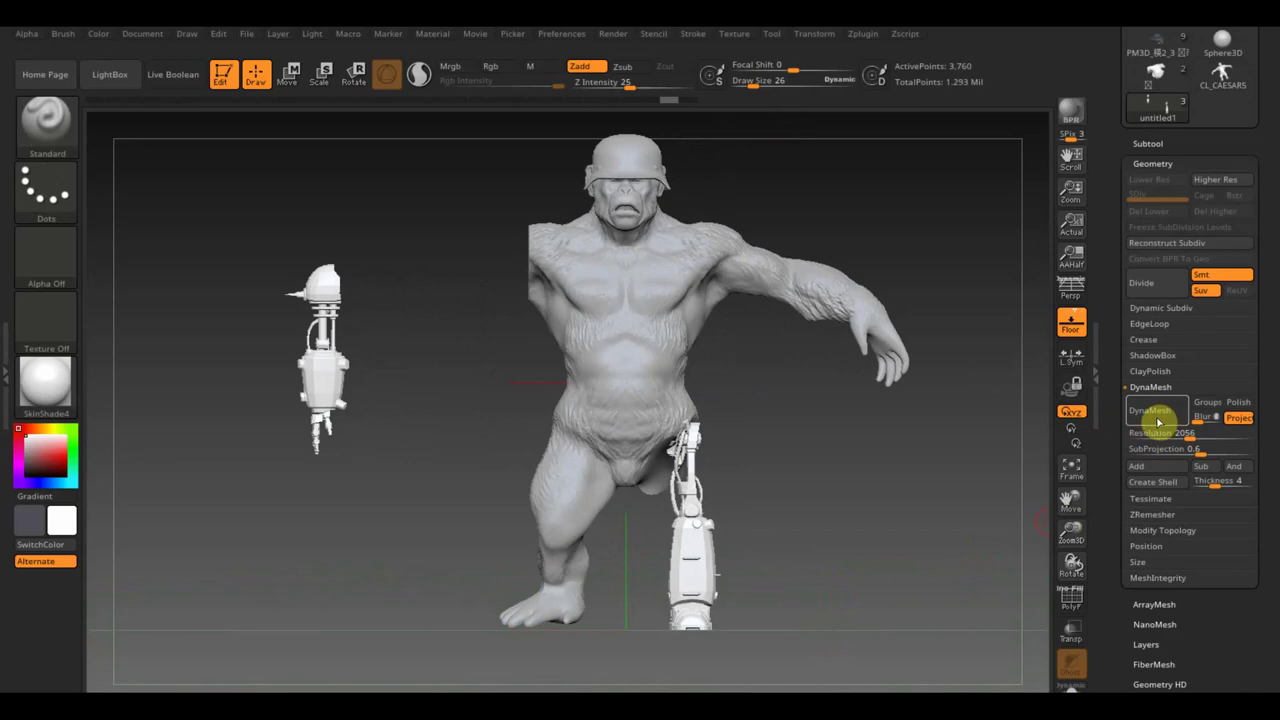
left_click(1157, 422)
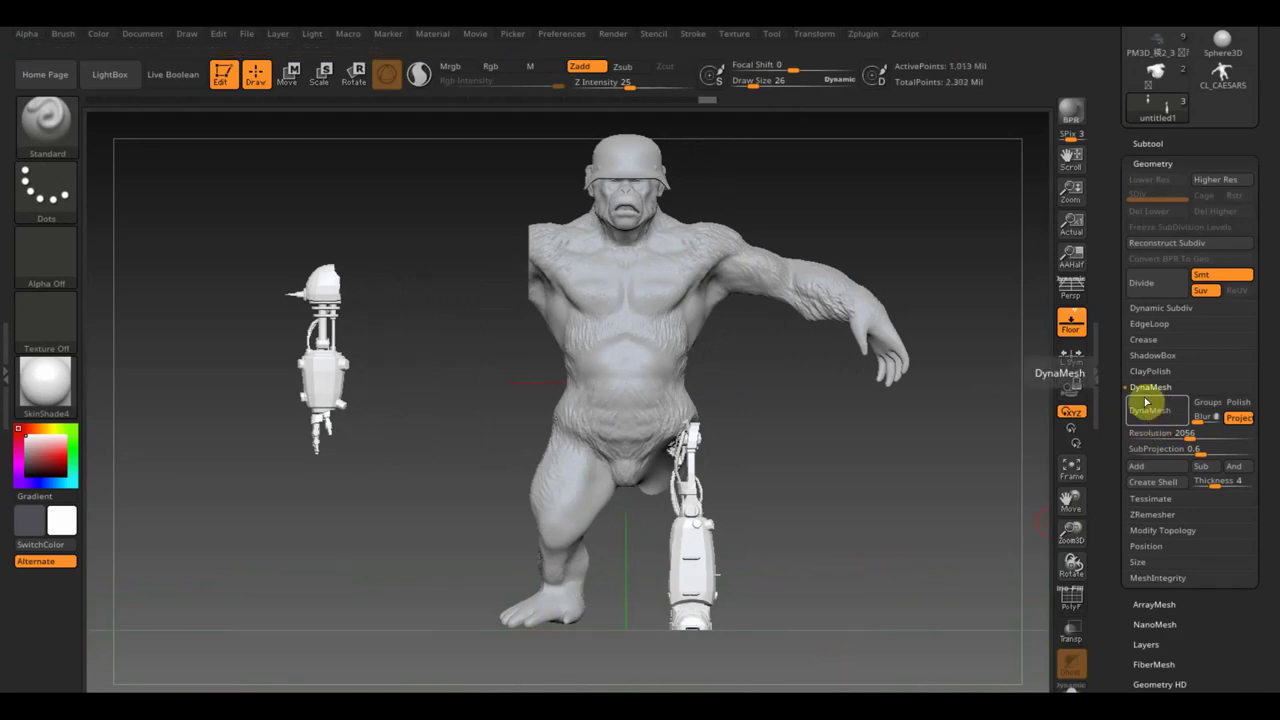
Ctrl-drag mask marquees over the top of the robotic piece and the ape's belly
left_click_drag(891, 505, 894, 491)
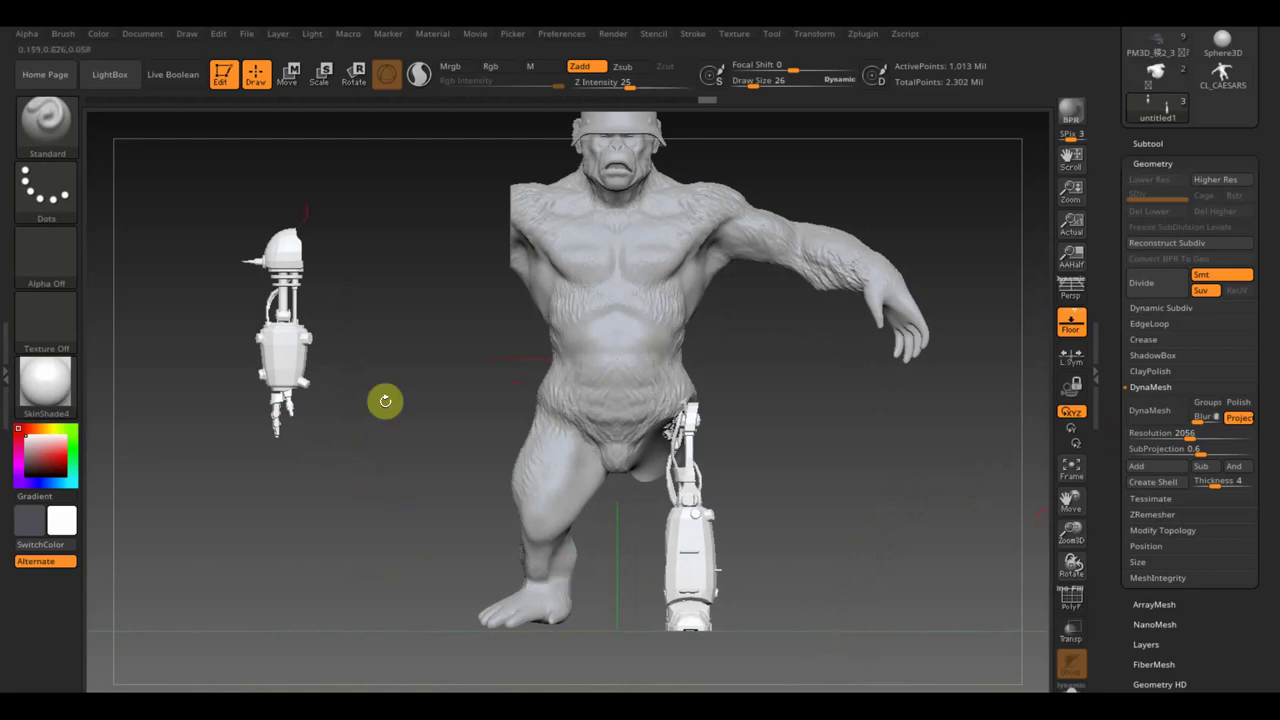
key("ctrl")
left_click_drag(198, 208, 416, 319, "ctrl")
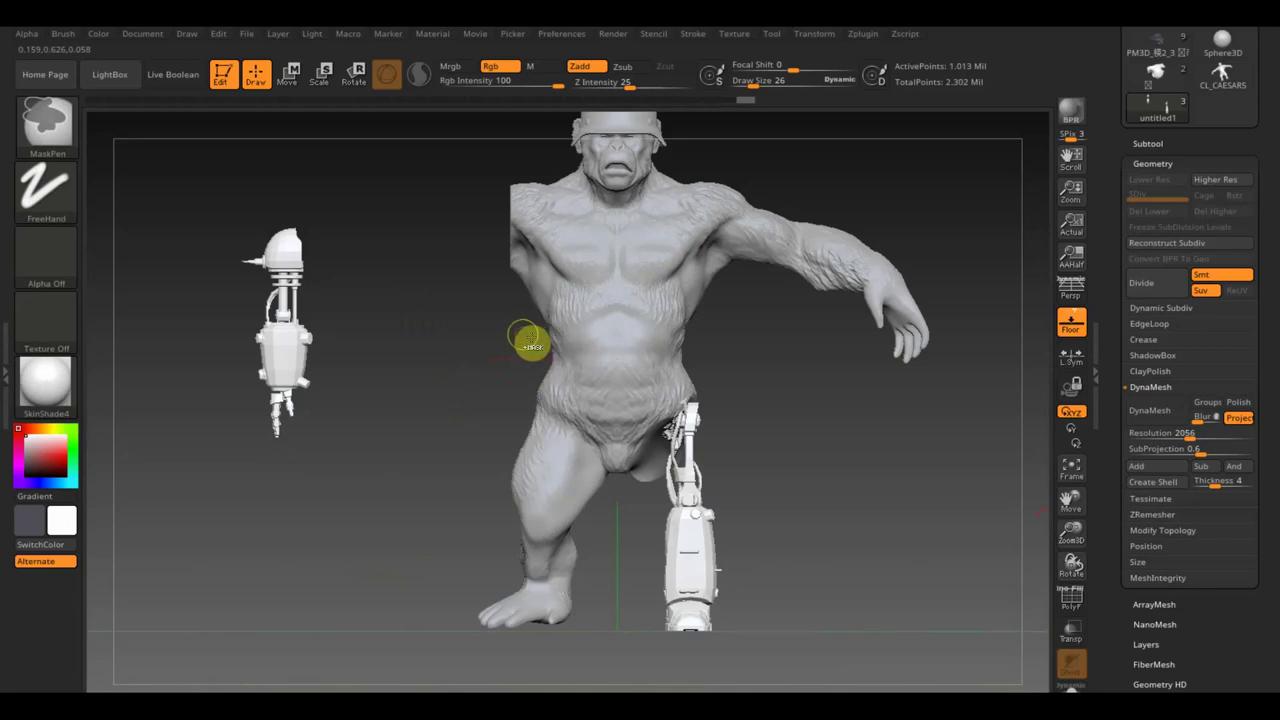
left_click_drag(494, 339, 848, 499, "ctrl")
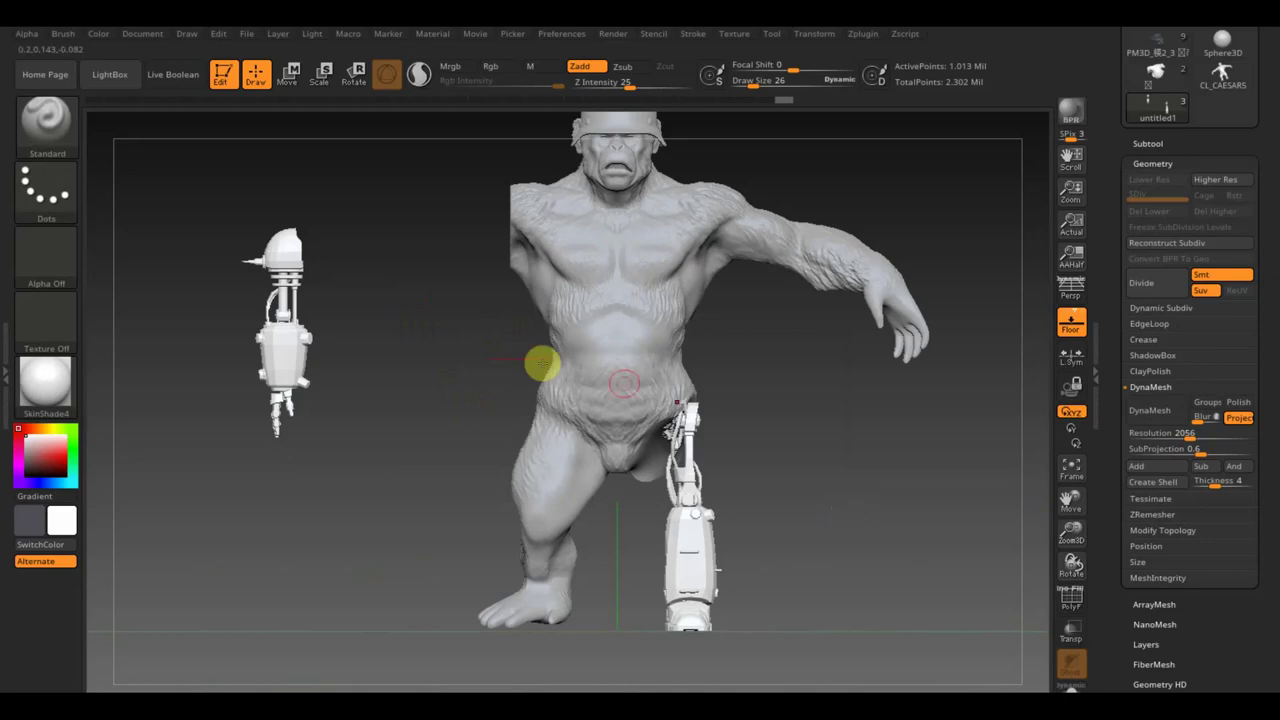
Mask the robot leg's base and orbit around to check its fit from the side
mouse_move(823, 503)
left_mouse_down()
mouse_move(743, 514)
mouse_move(806, 508)
mouse_move(834, 514)
mouse_move(837, 534)
mouse_move(722, 642)
left_mouse_up()
mouse_move(847, 635)
left_mouse_down()
mouse_move(749, 654)
mouse_move(757, 640)
mouse_move(846, 641)
mouse_move(834, 649)
left_mouse_up()
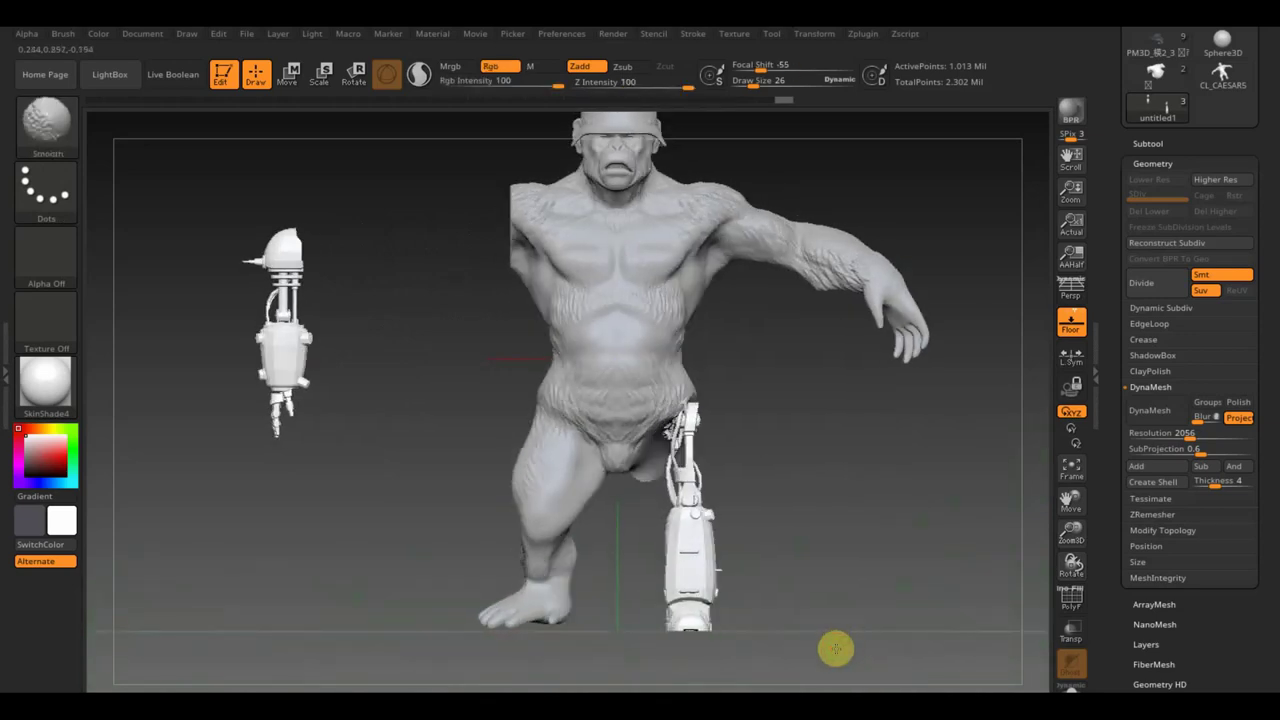
key("ctrl")
left_click_drag(775, 680, 642, 612, "ctrl")
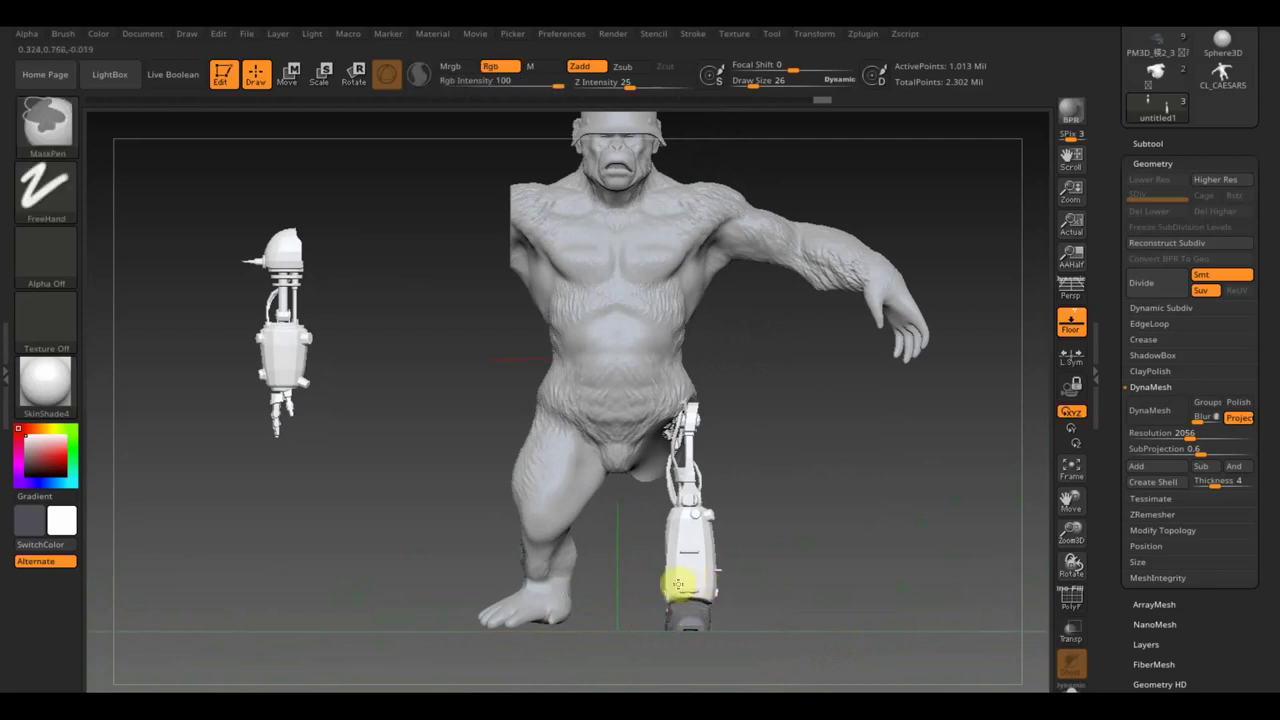
mouse_move(706, 584)
left_mouse_down()
mouse_move(832, 626)
mouse_move(829, 637)
mouse_move(693, 606)
mouse_move(797, 651)
mouse_move(774, 634)
left_mouse_up()
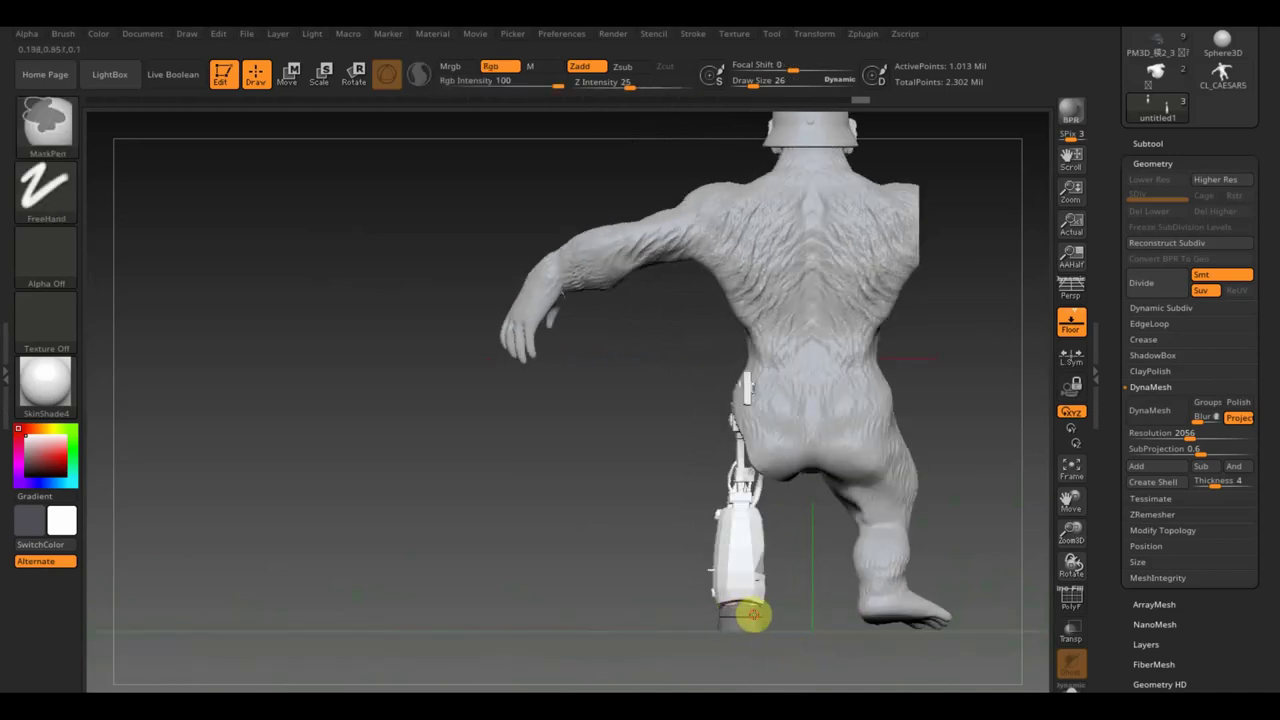
left_click_drag(753, 614, 883, 634)
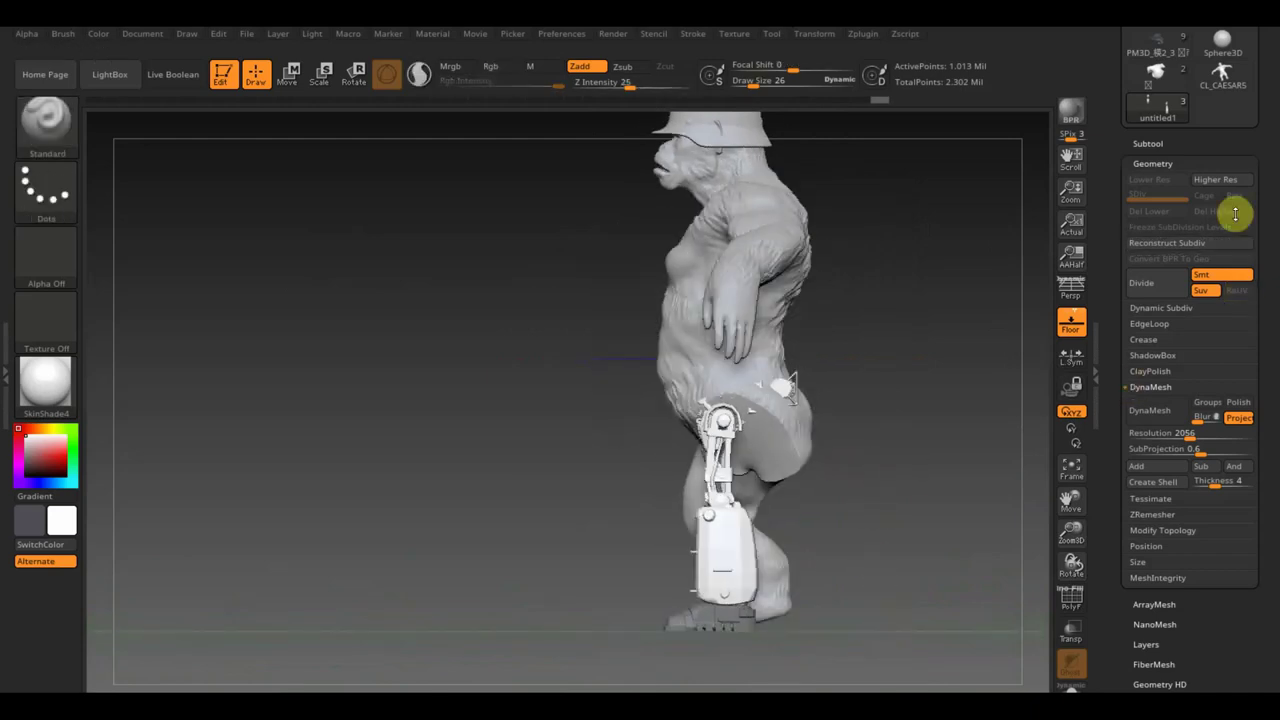
Split the robotic leg into separate subtools with Groups Split and confirm
left_click(1148, 143)
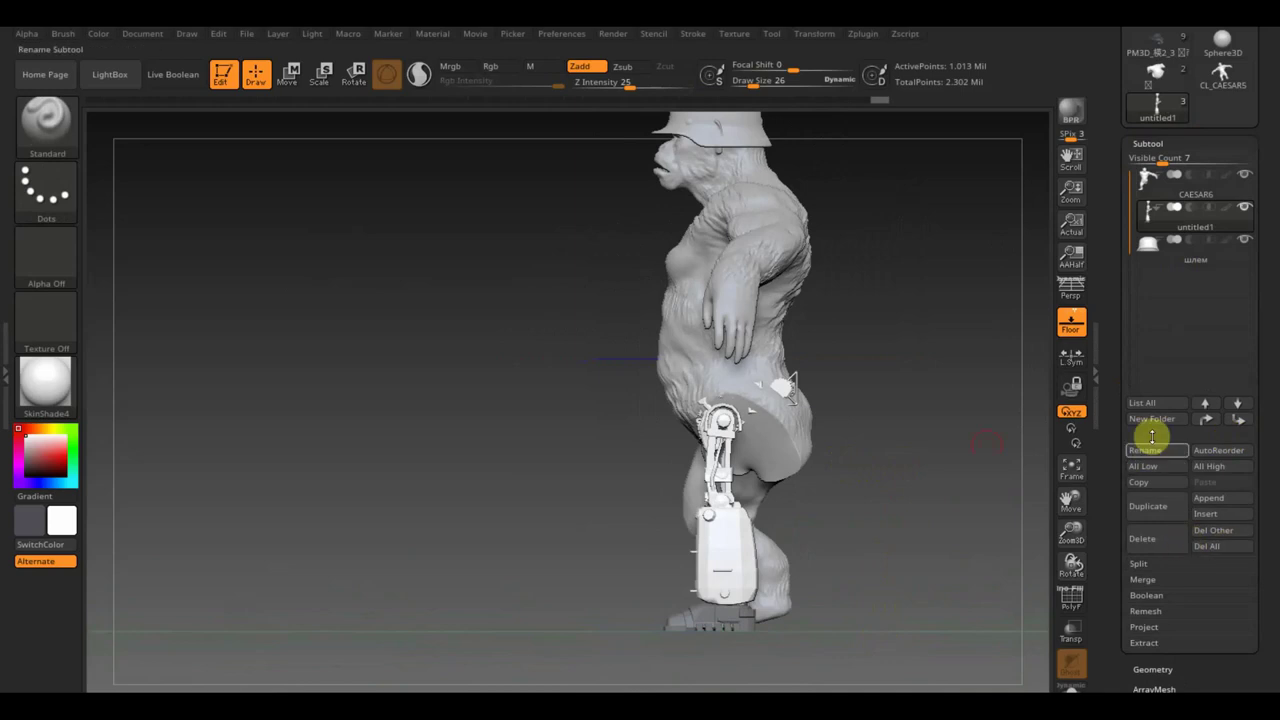
left_click(1141, 563)
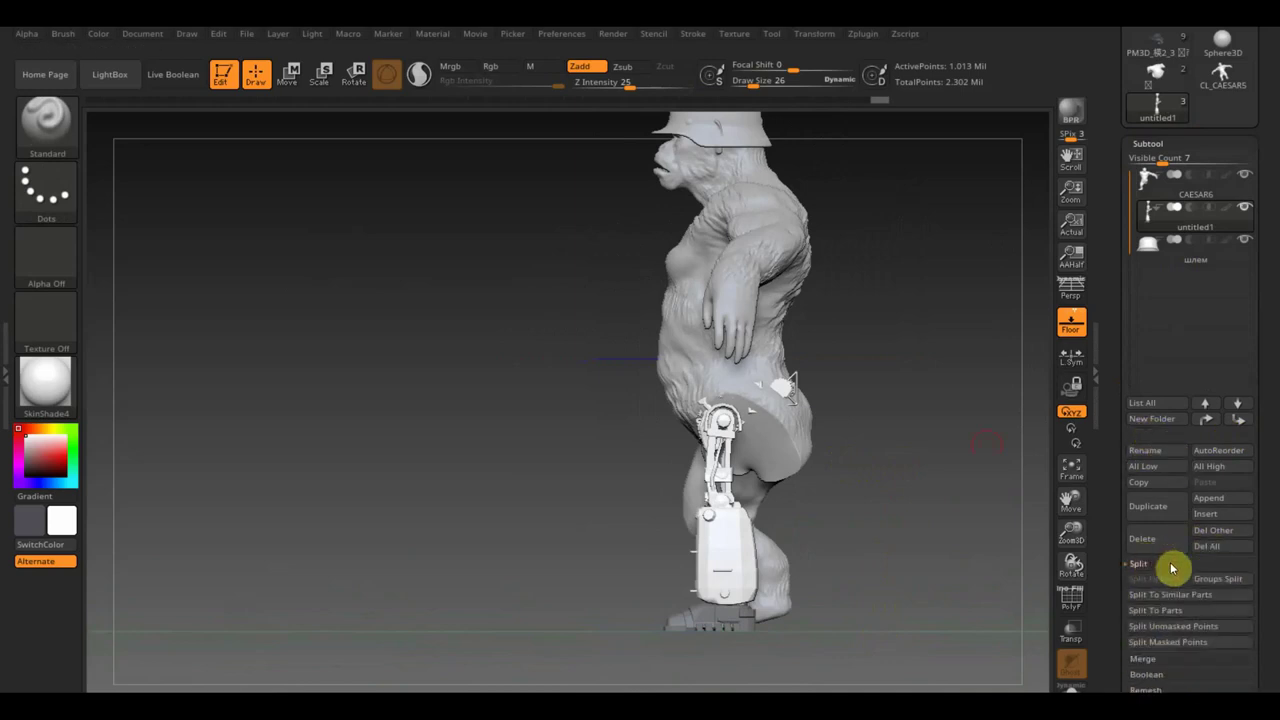
left_click(1236, 589)
left_click(1002, 617)
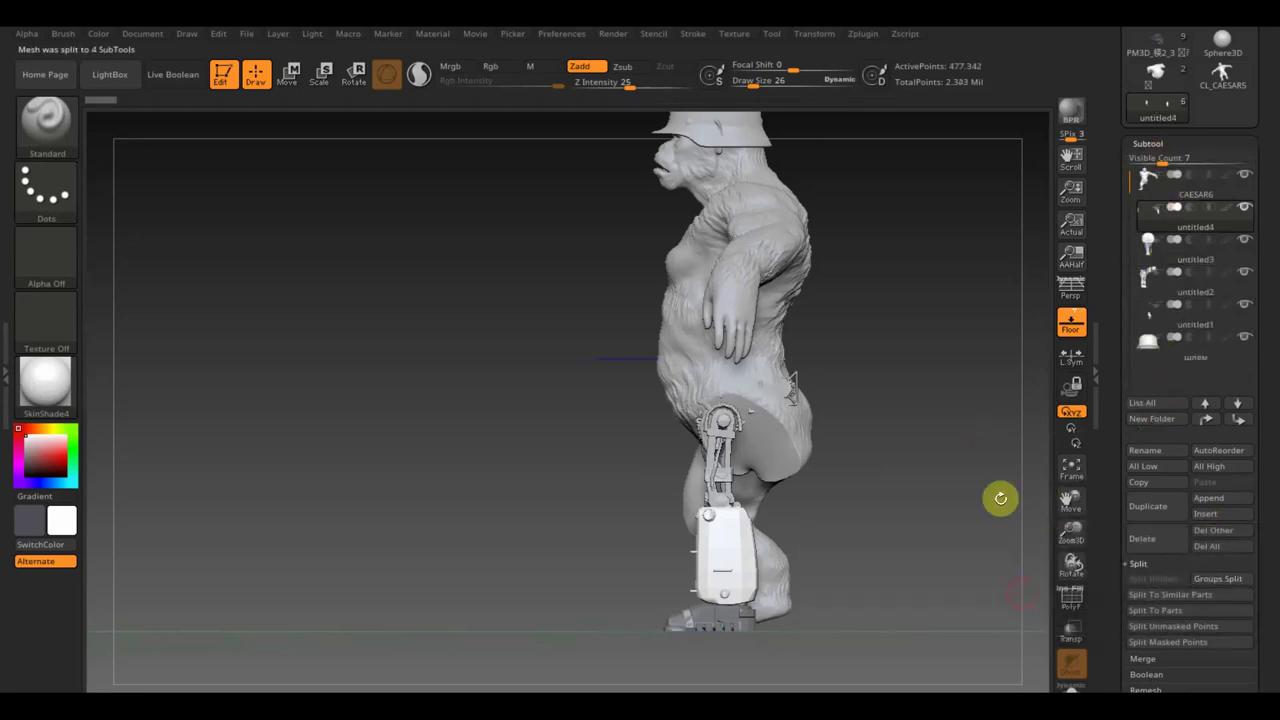
Select the knee-joint subtool and hide its small hip piece
mouse_move(916, 508)
left_mouse_down()
mouse_move(995, 503)
mouse_move(889, 509)
mouse_move(894, 523)
left_mouse_up()
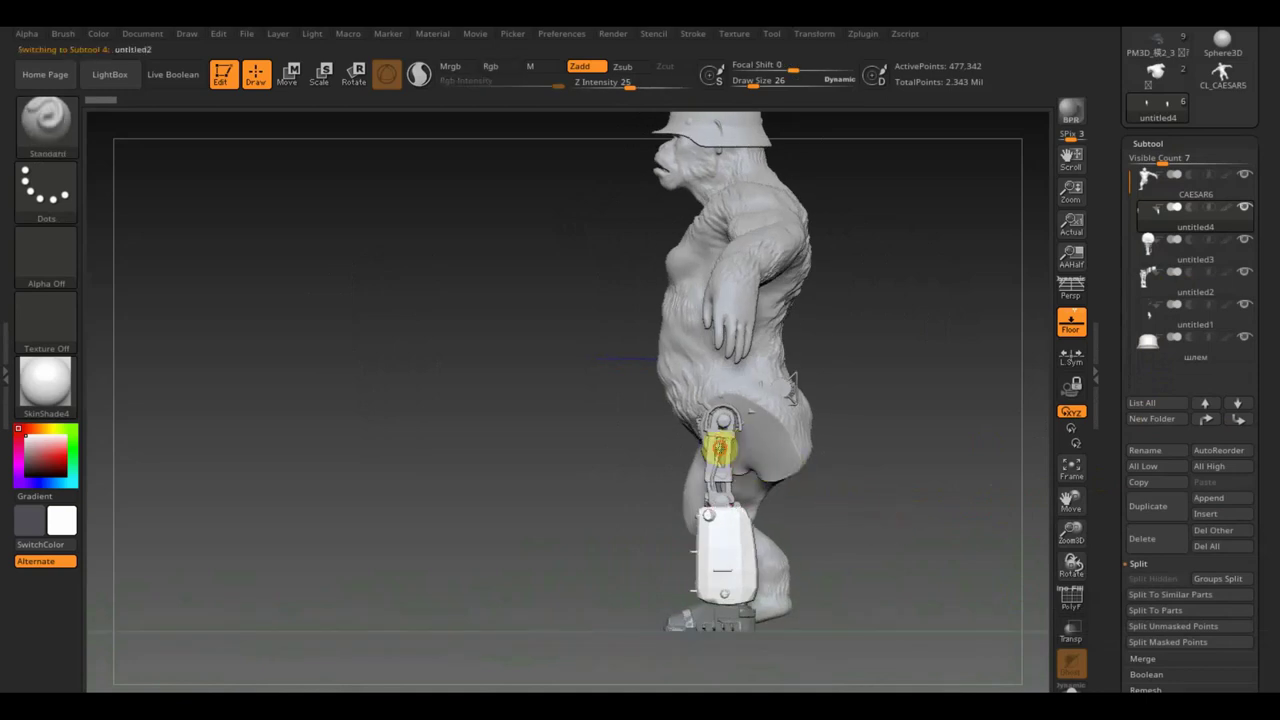
left_click(718, 447, "alt")
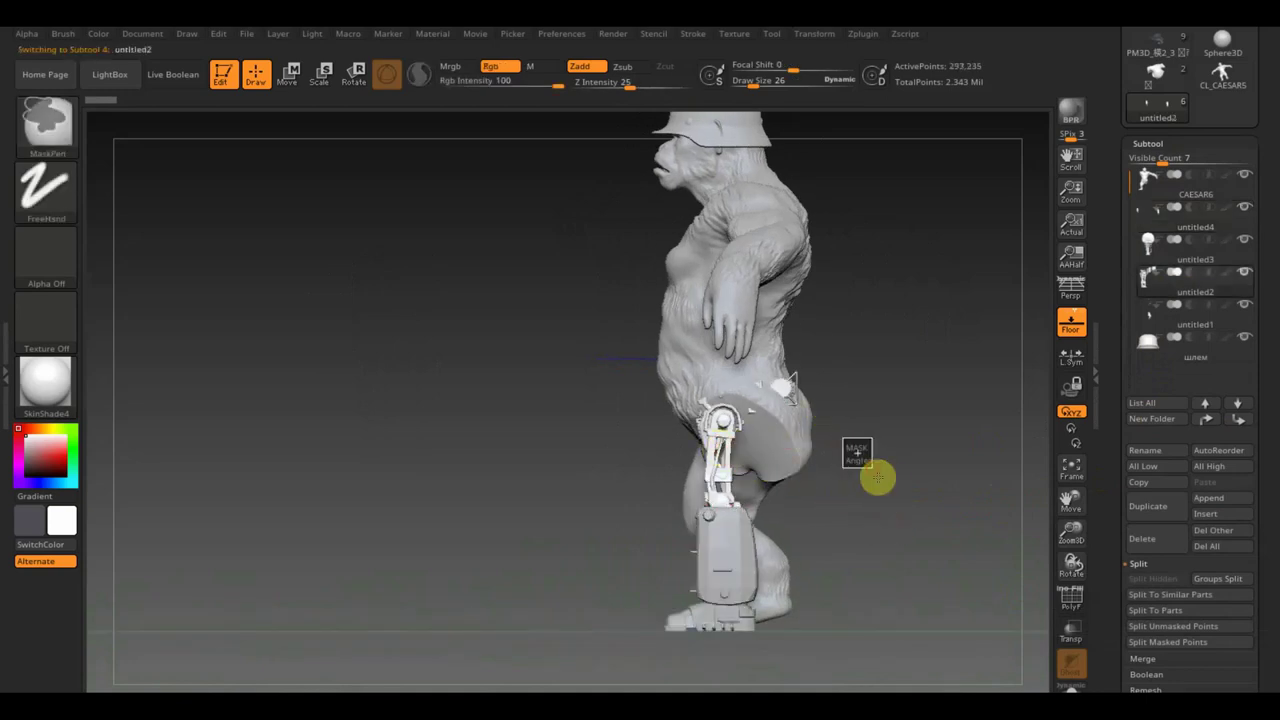
left_click_drag(877, 478, 748, 347, "ctrl")
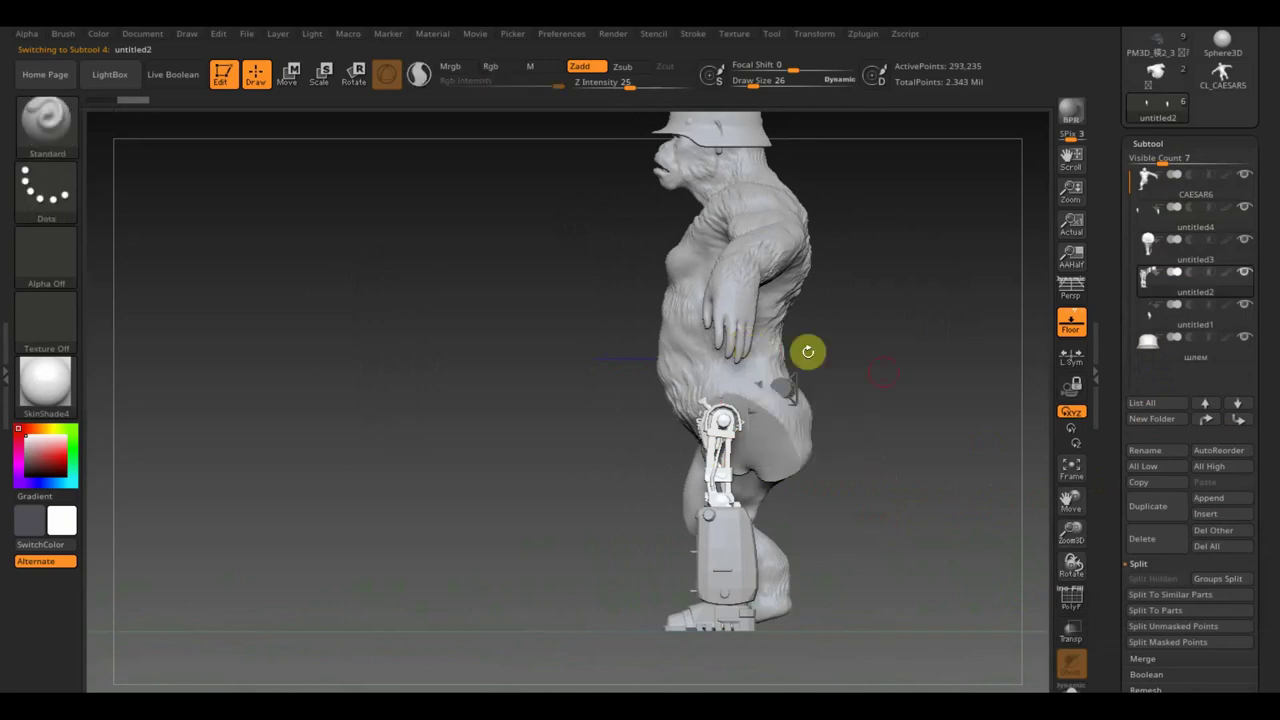
mouse_move(927, 420)
left_mouse_down()
mouse_move(902, 434)
mouse_move(937, 431)
left_mouse_up()
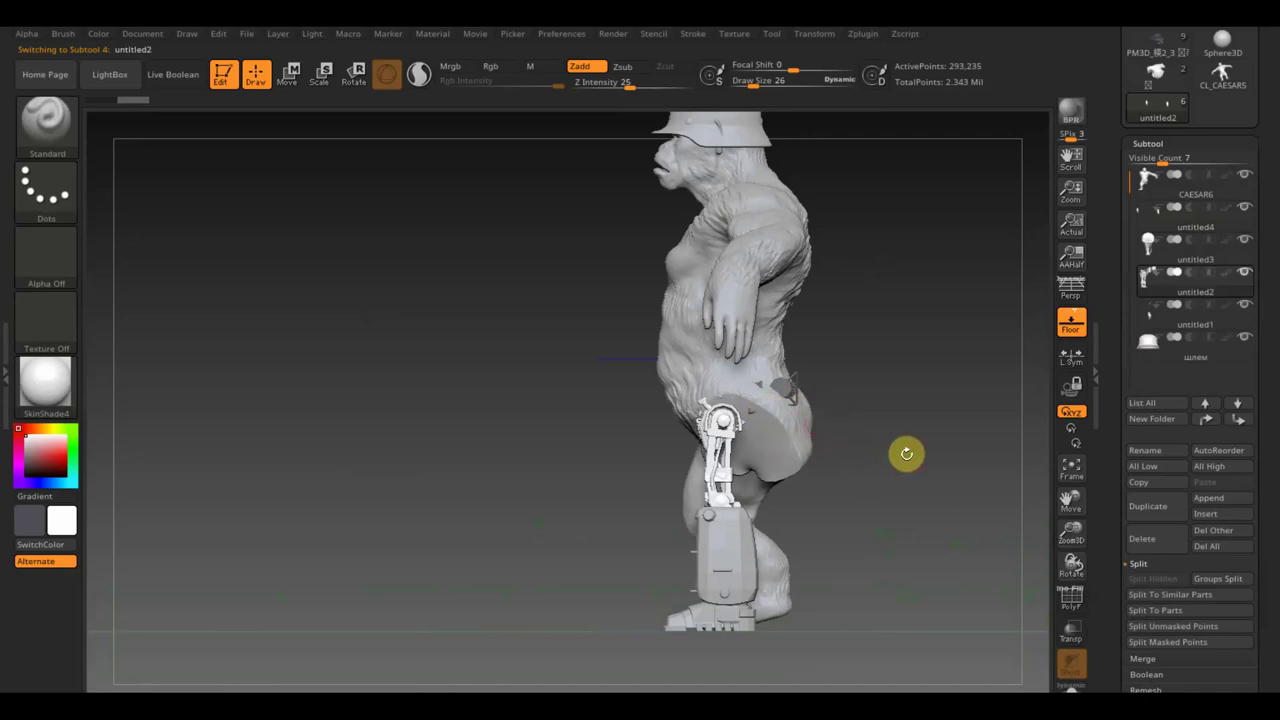
key("ctrl")
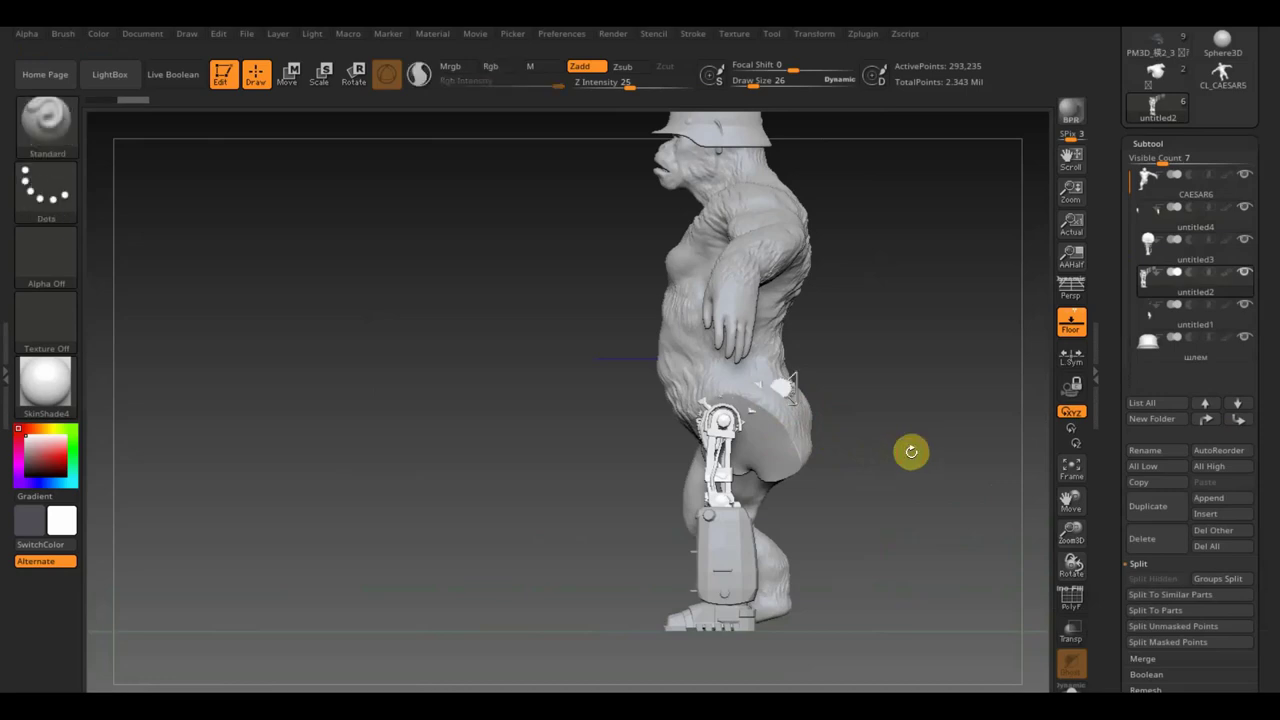
key("ctrl+shift")
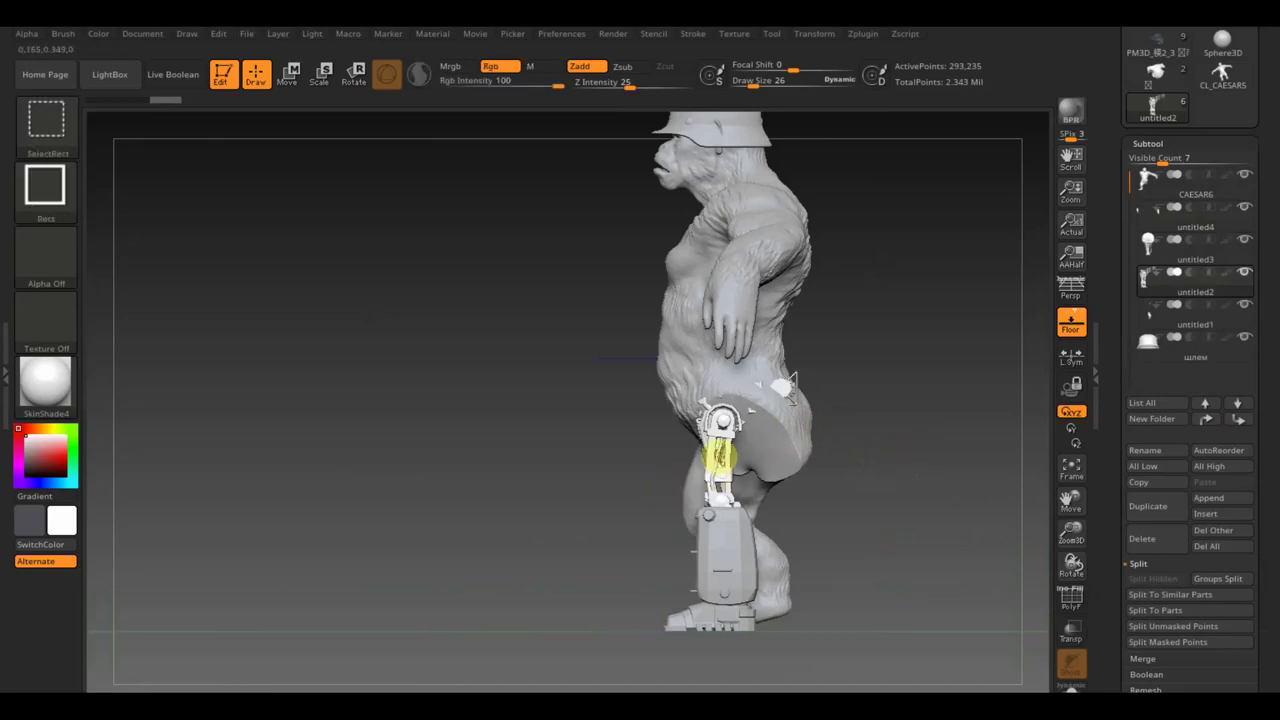
left_click(718, 460, "ctrl+shift")
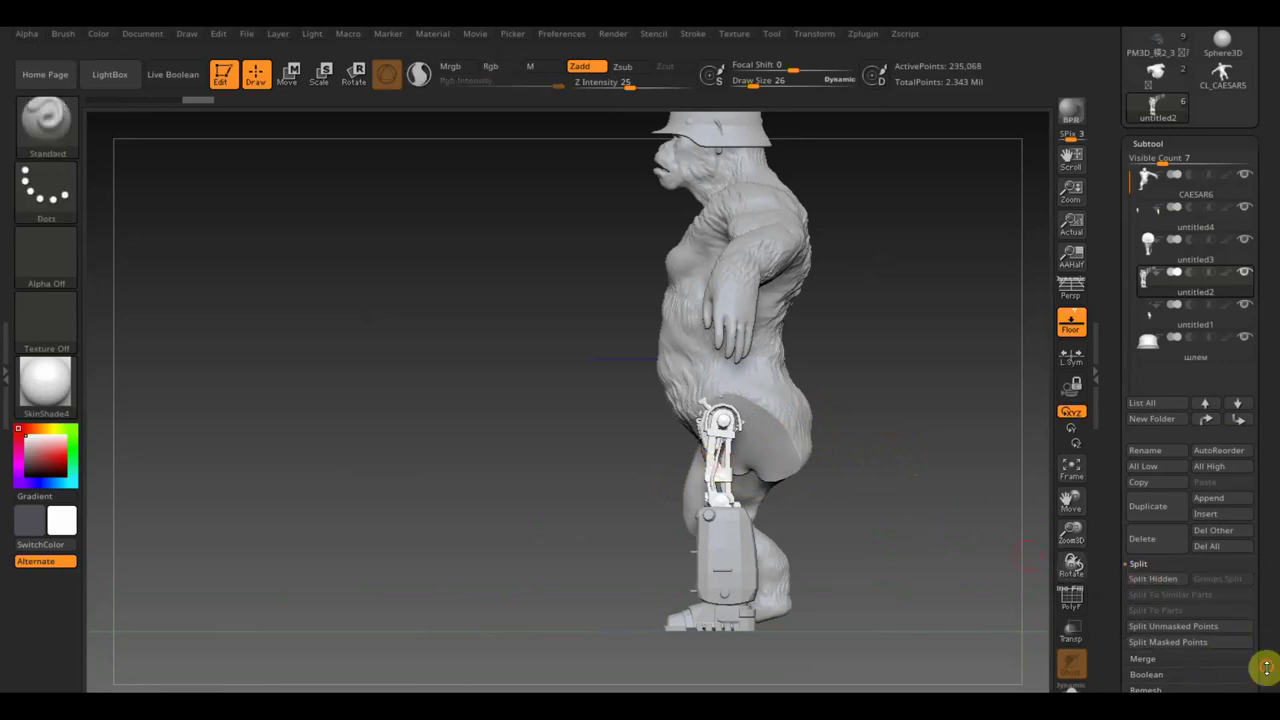
Delete the hidden hip piece from untitled2 with Modify Topology's Del Hidden, then check the joint
left_click_drag(1266, 668, 1266, 563)
left_click(1164, 562)
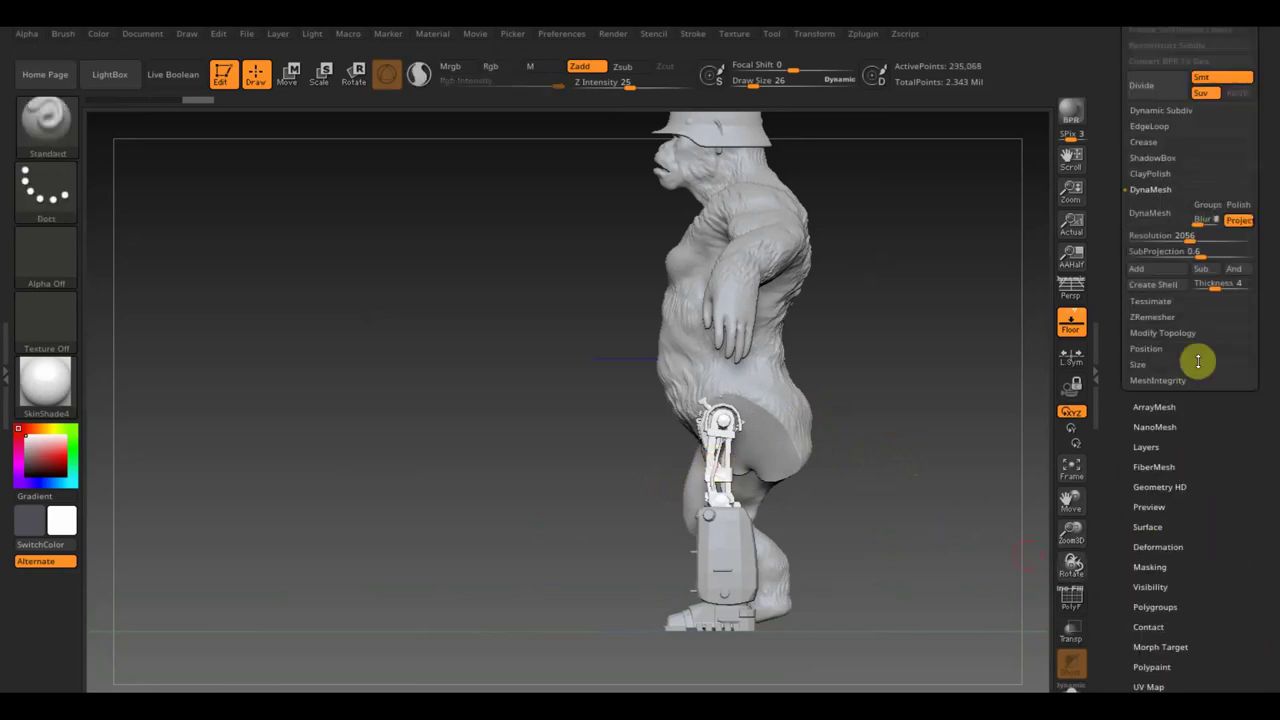
left_click(1168, 334)
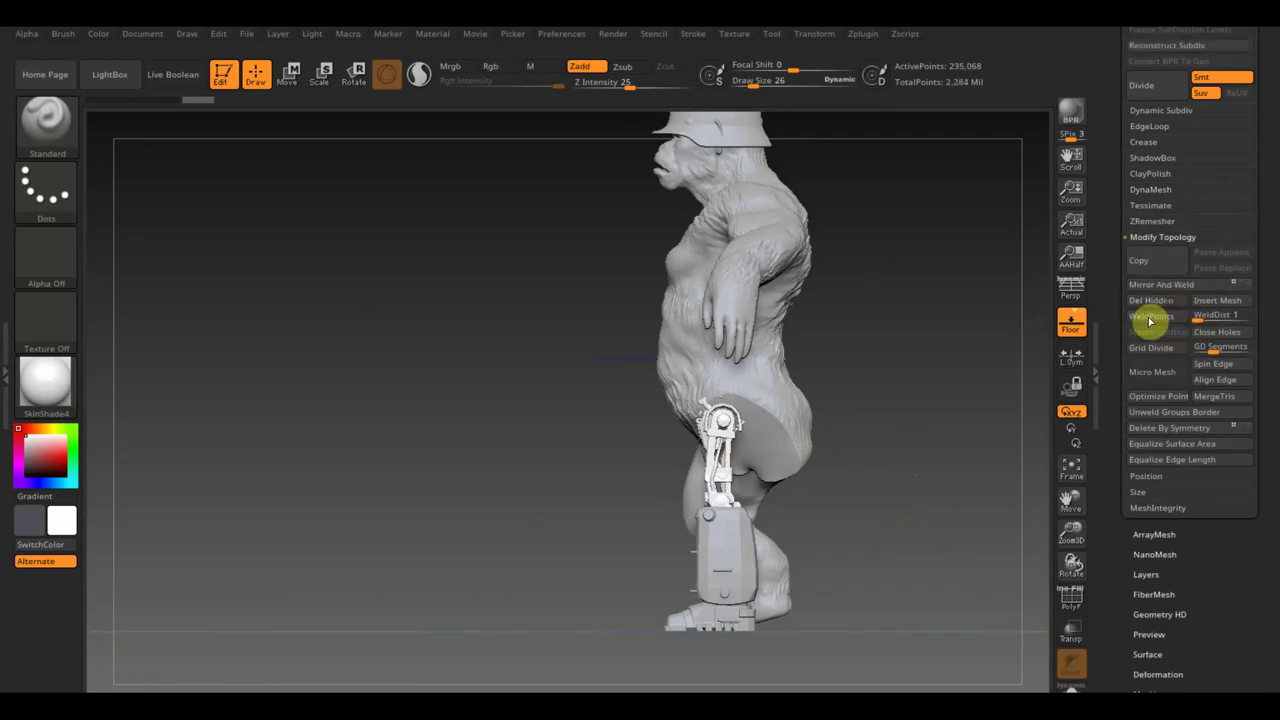
left_click_drag(870, 505, 940, 515, "shift")
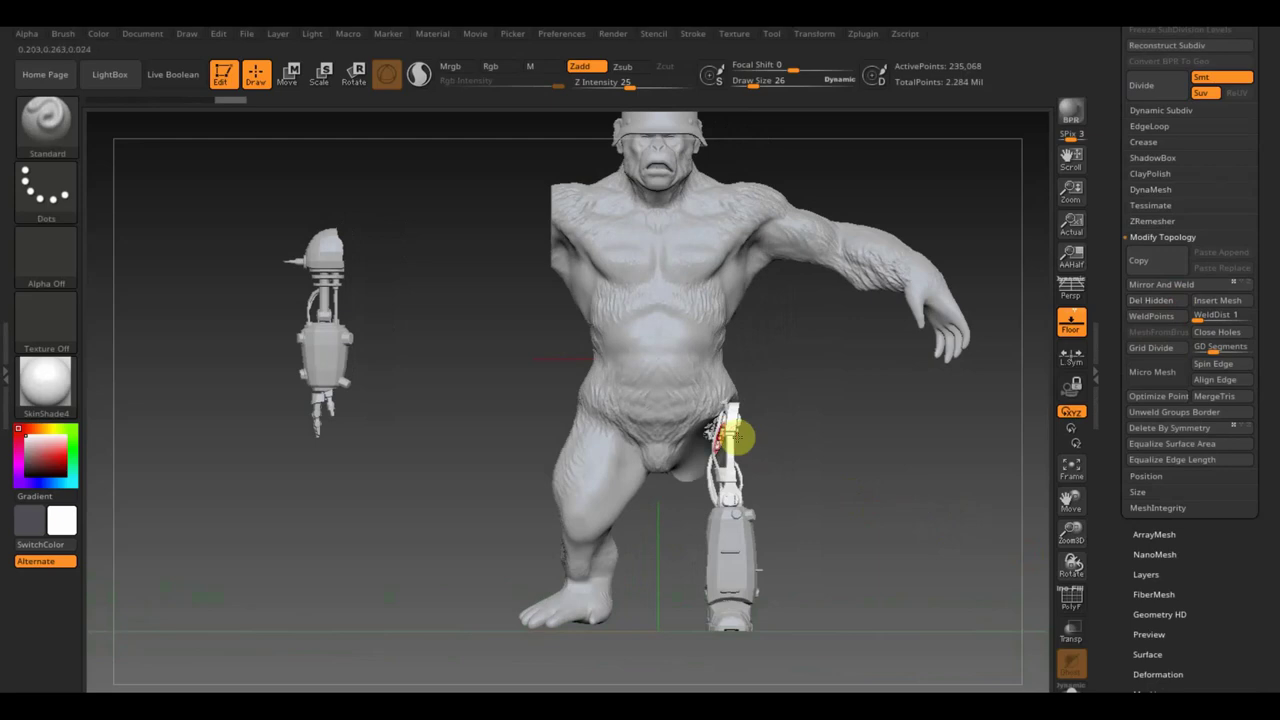
mouse_move(808, 477)
left_mouse_down()
mouse_move(821, 456)
mouse_move(871, 551)
left_mouse_up()
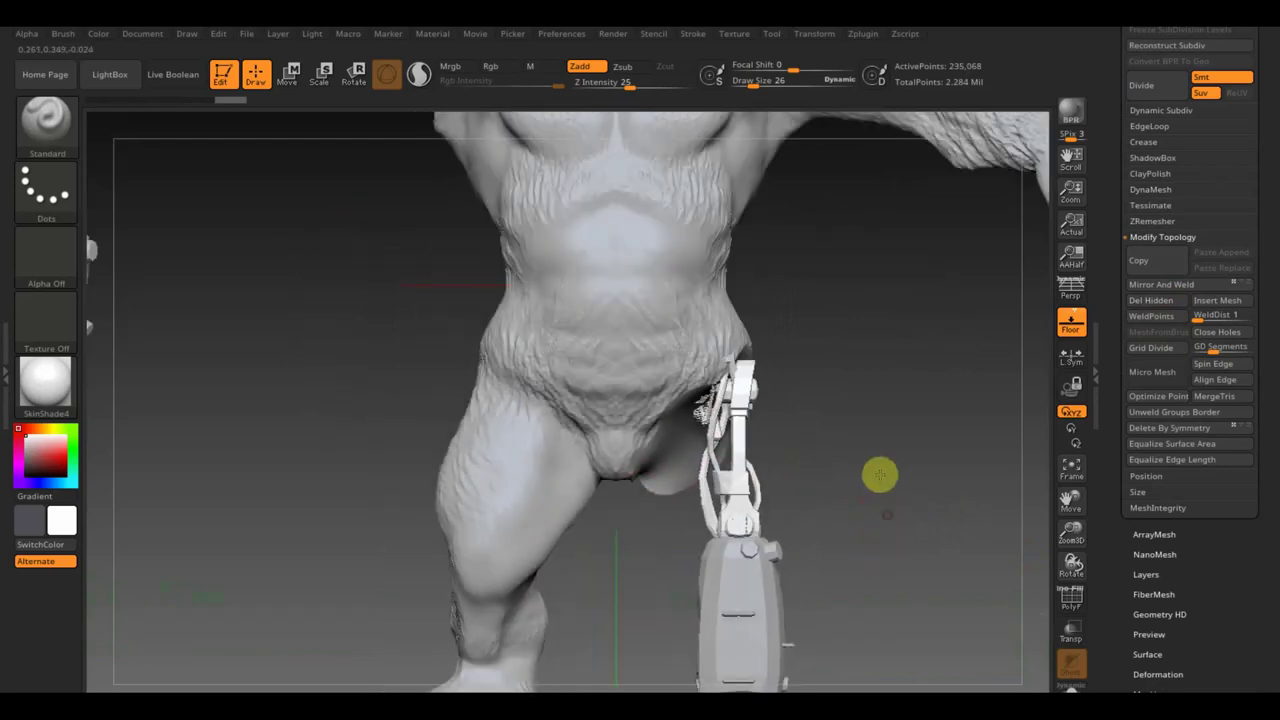
mouse_move(886, 534)
left_mouse_down()
mouse_move(874, 471)
mouse_move(714, 423)
left_mouse_up()
left_click_drag(909, 505, 909, 506, "shift")
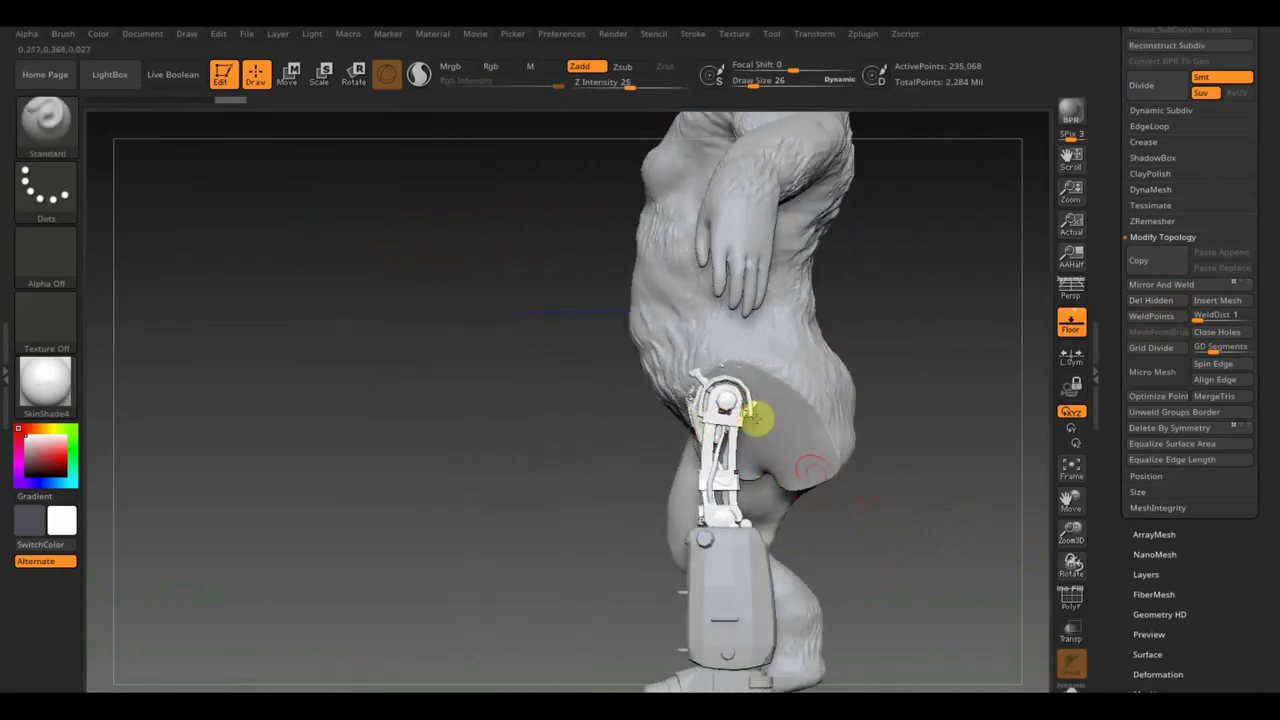
Rotate the knee-joint piece about 9 degrees using a Transpose action line
left_click(288, 74)
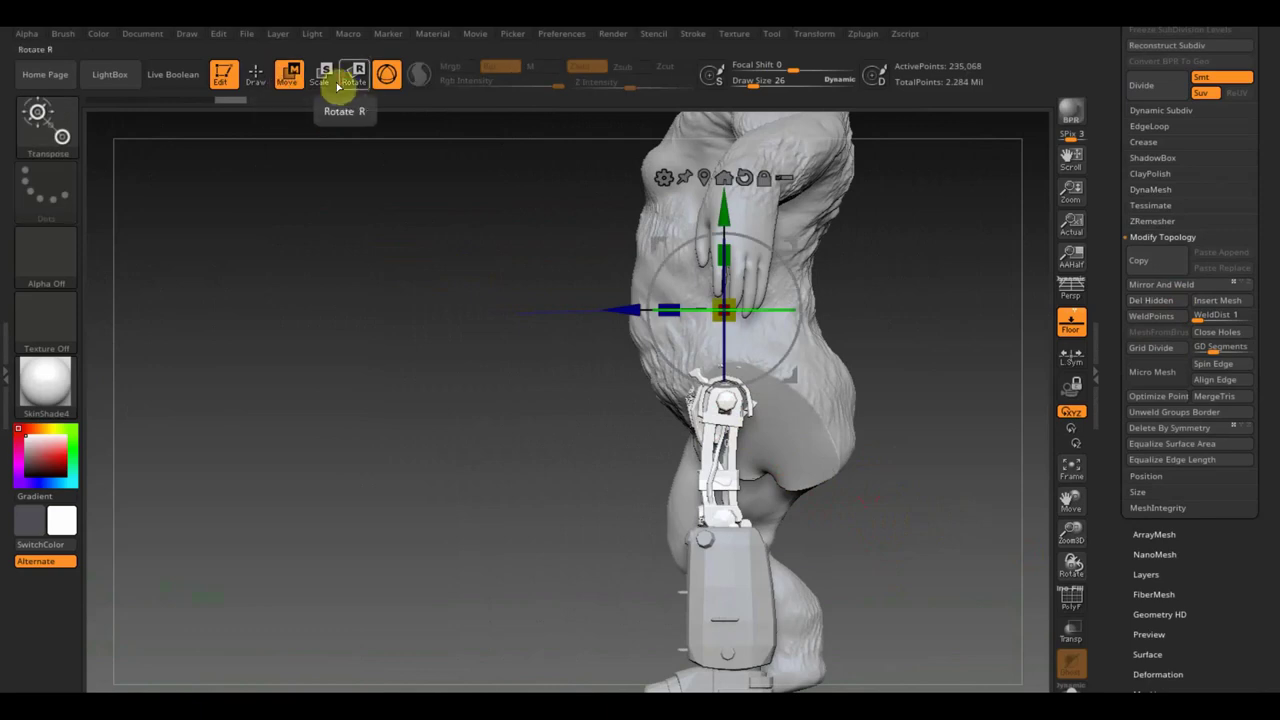
left_click(353, 74)
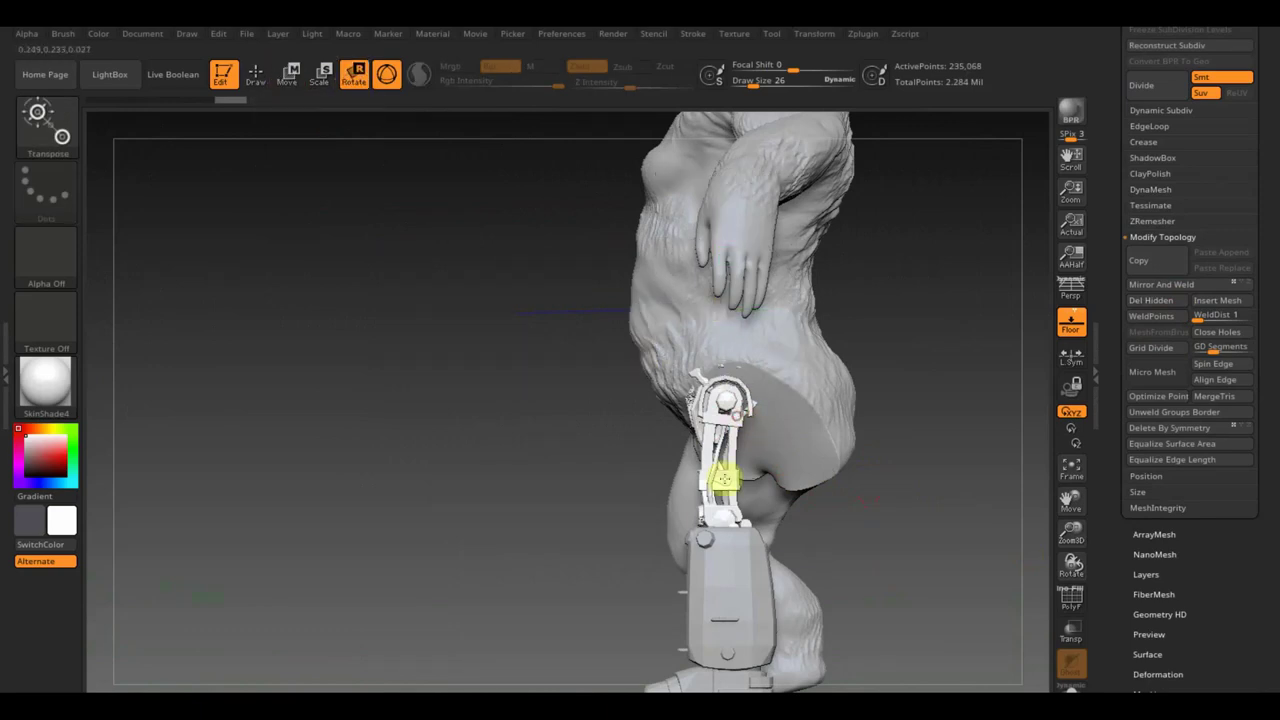
left_click(386, 74)
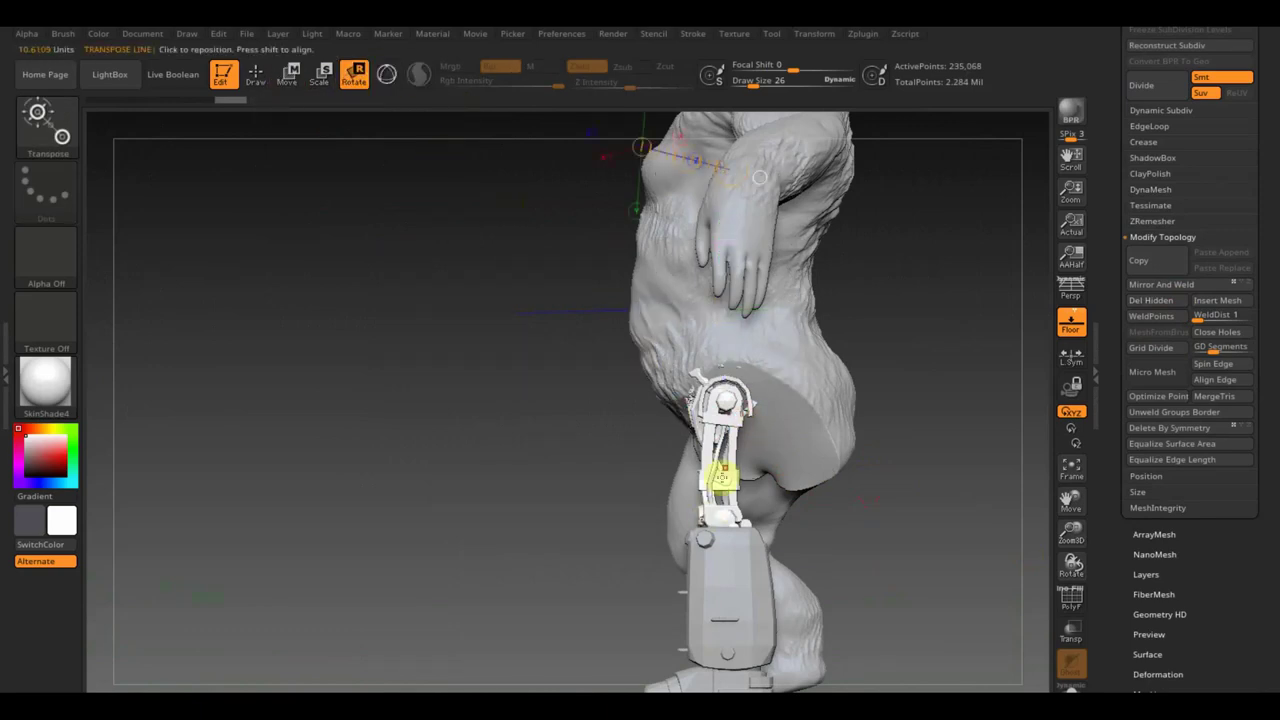
mouse_move(720, 540)
left_mouse_down()
mouse_move(736, 298)
mouse_move(746, 320)
left_mouse_up()
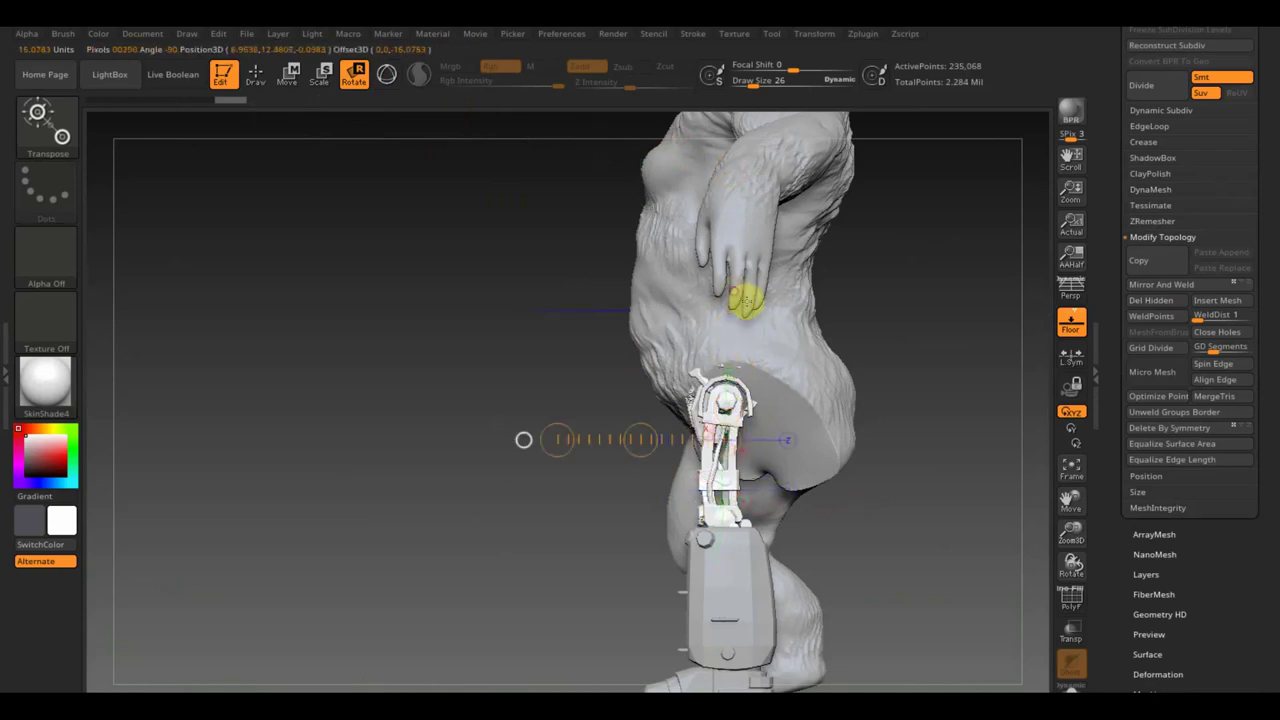
mouse_move(727, 518)
left_mouse_down()
mouse_move(736, 299)
mouse_move(975, 410)
left_mouse_up()
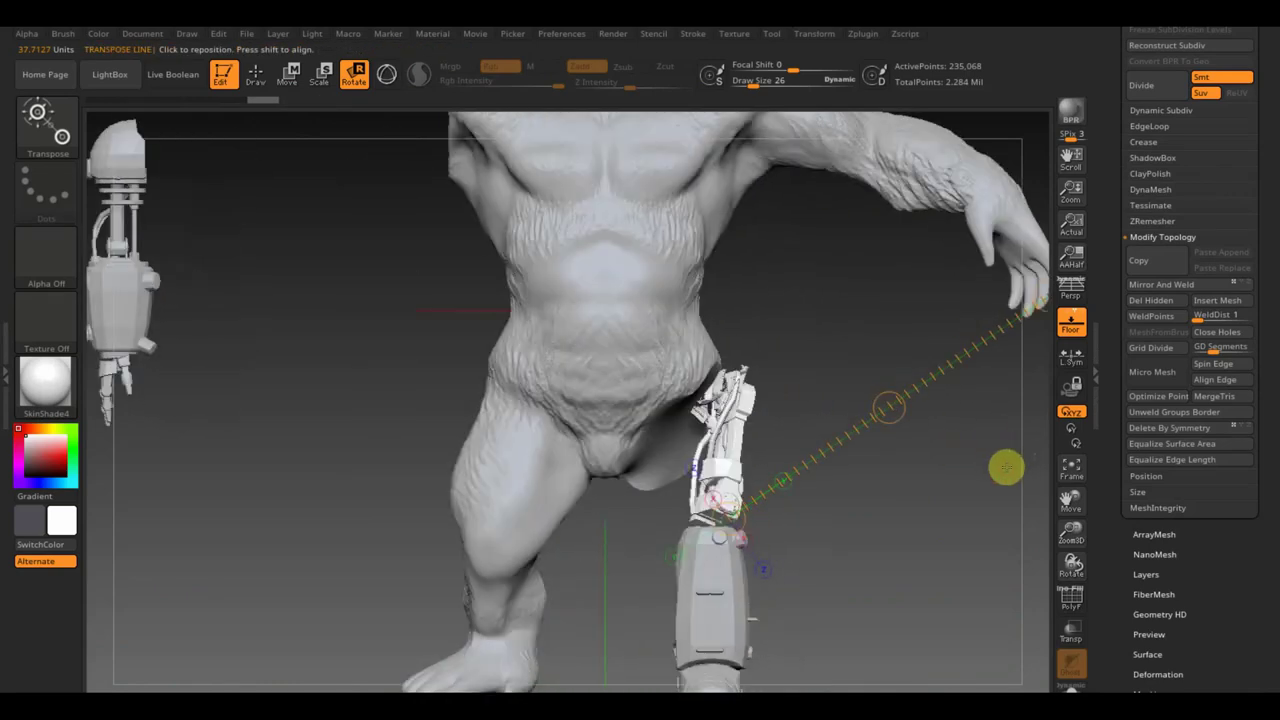
left_click_drag(713, 498, 725, 430)
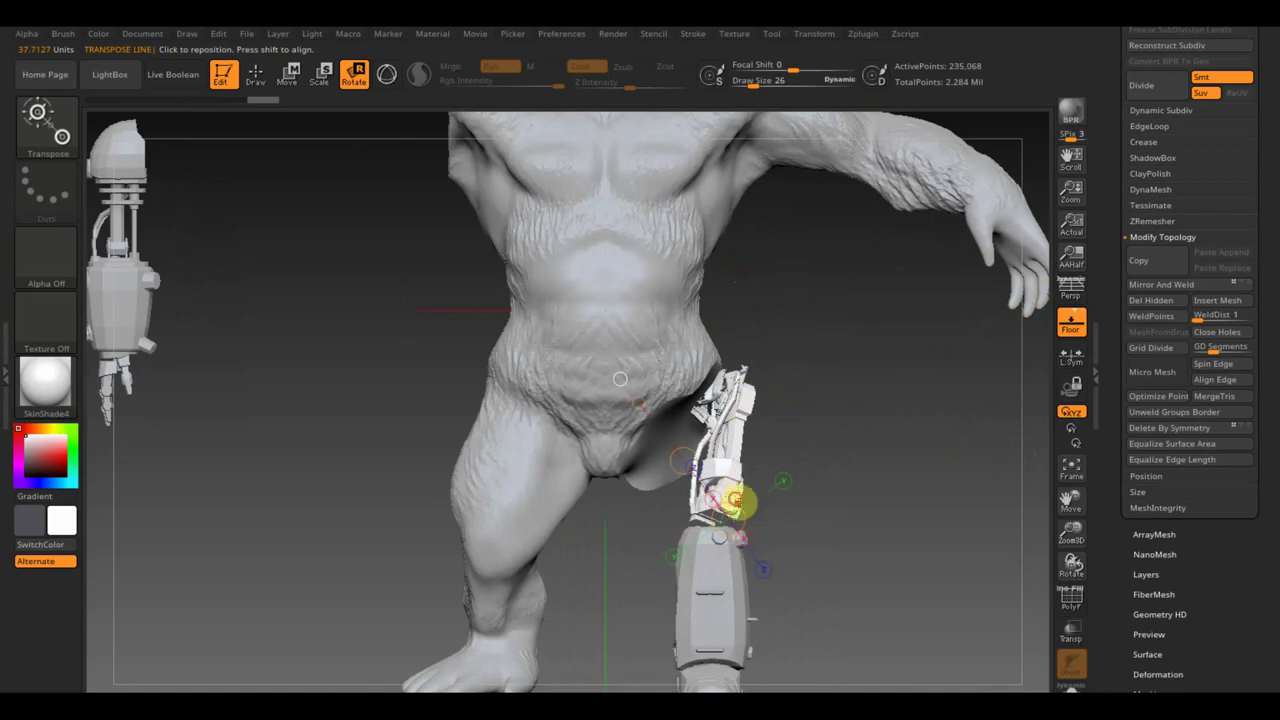
left_click_drag(735, 500, 772, 252)
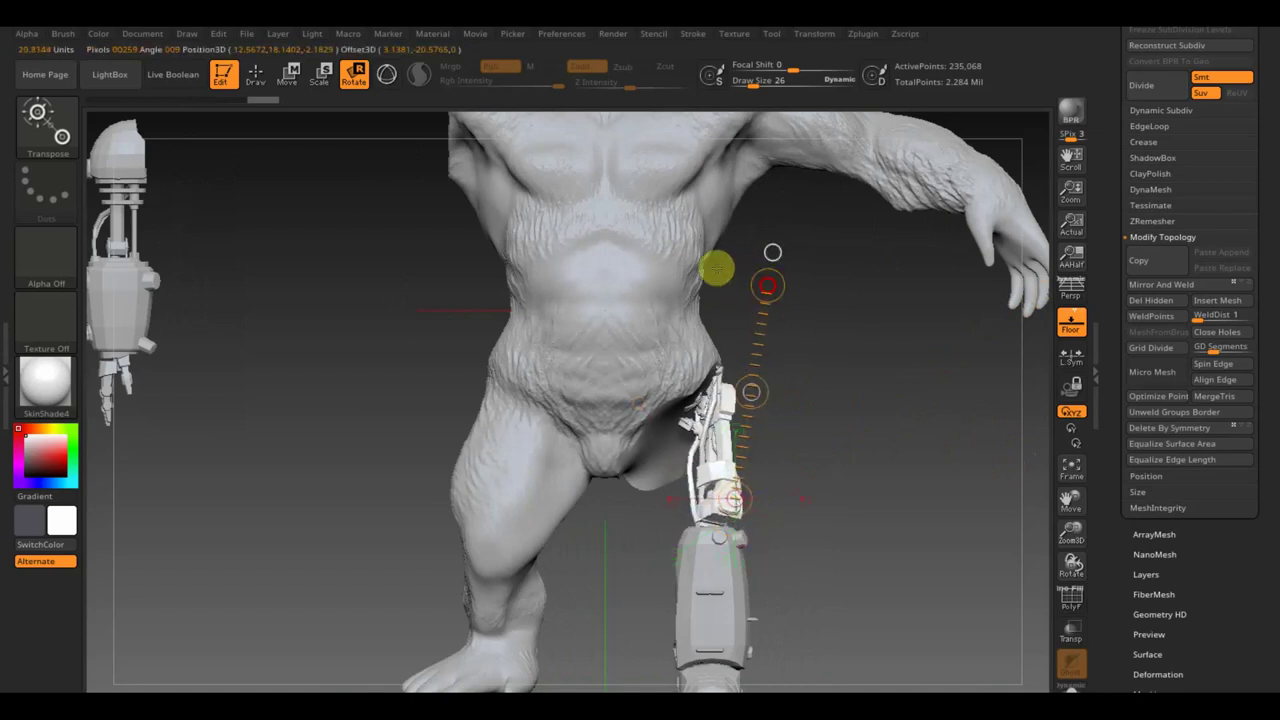
Shift the knee-joint piece slightly downward toward the lower robotic leg
left_click_drag(943, 420, 920, 460)
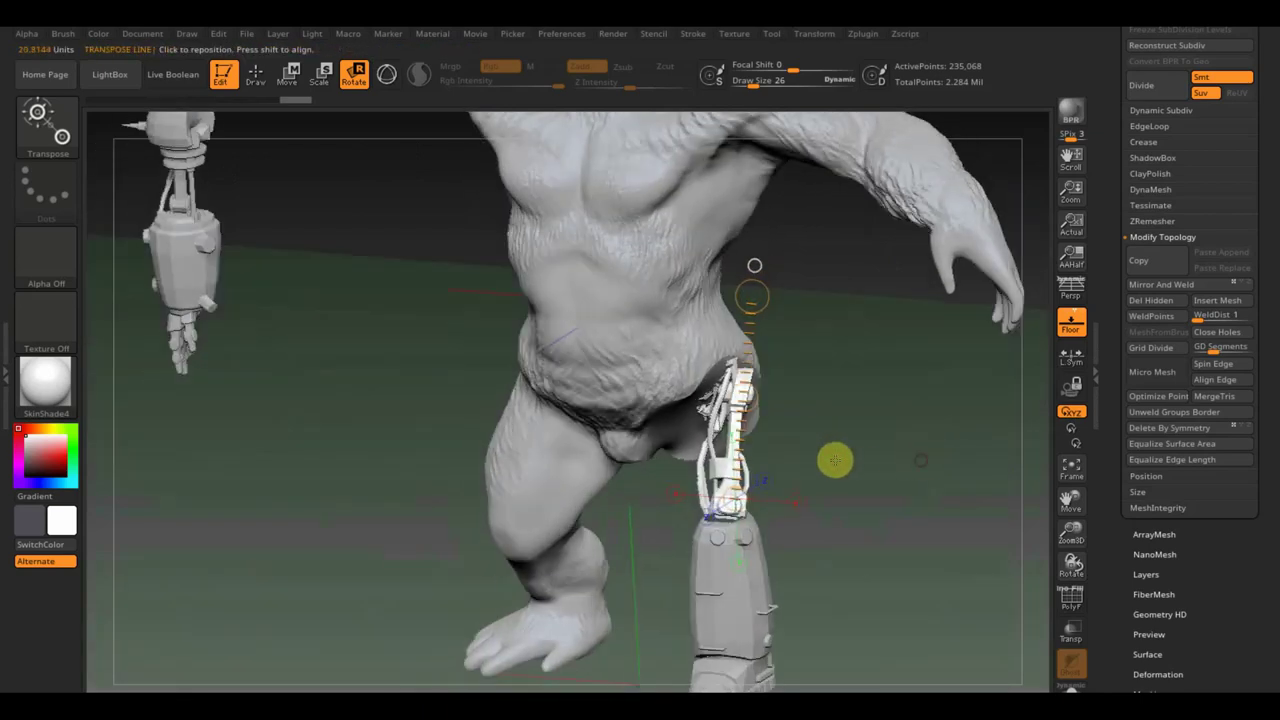
mouse_move(835, 460)
left_mouse_down()
mouse_move(871, 389)
mouse_move(871, 346)
left_mouse_up()
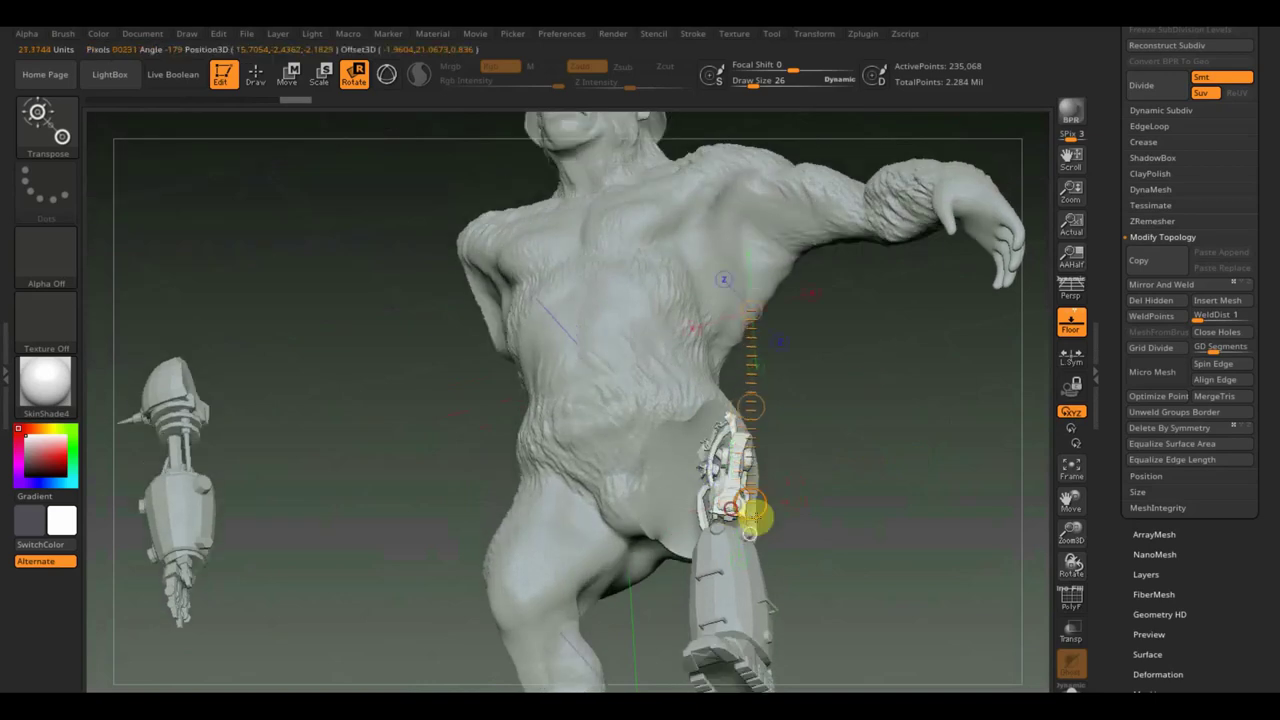
mouse_move(749, 533)
left_mouse_down()
mouse_move(857, 554)
mouse_move(963, 539)
mouse_move(929, 517)
mouse_move(946, 420)
mouse_move(966, 571)
left_mouse_up()
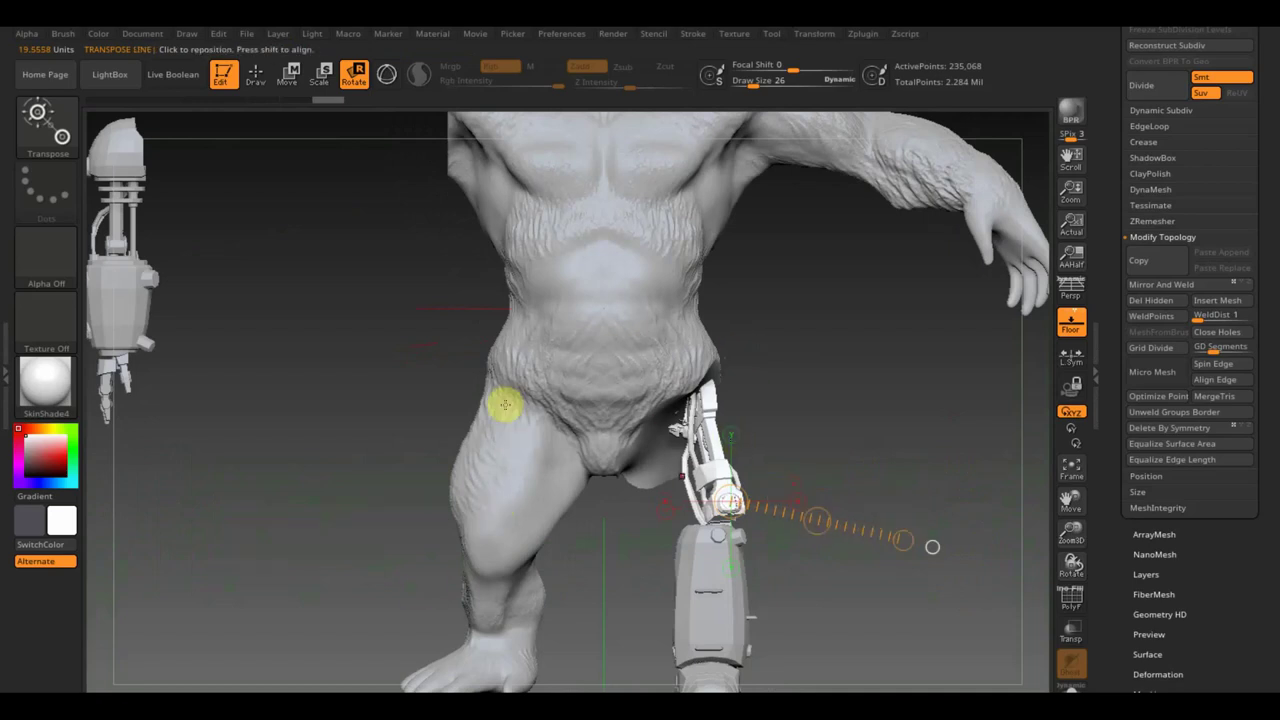
left_click(289, 76)
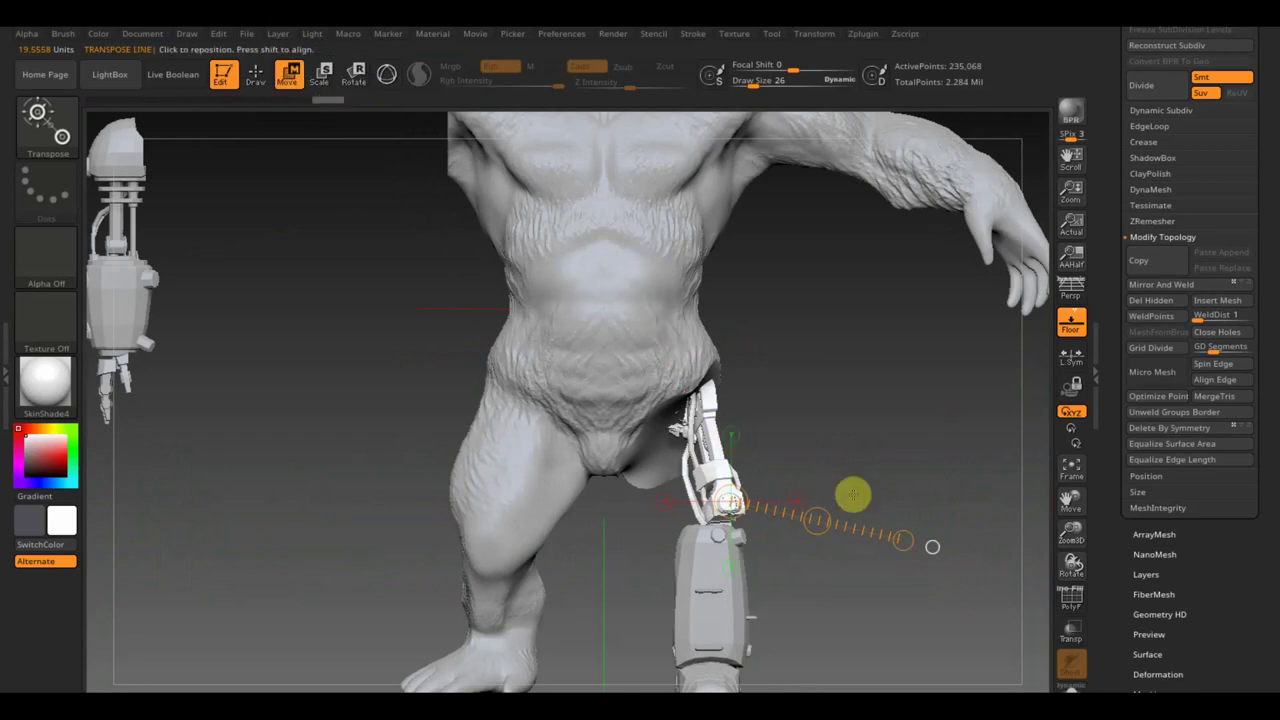
left_click_drag(817, 520, 817, 520)
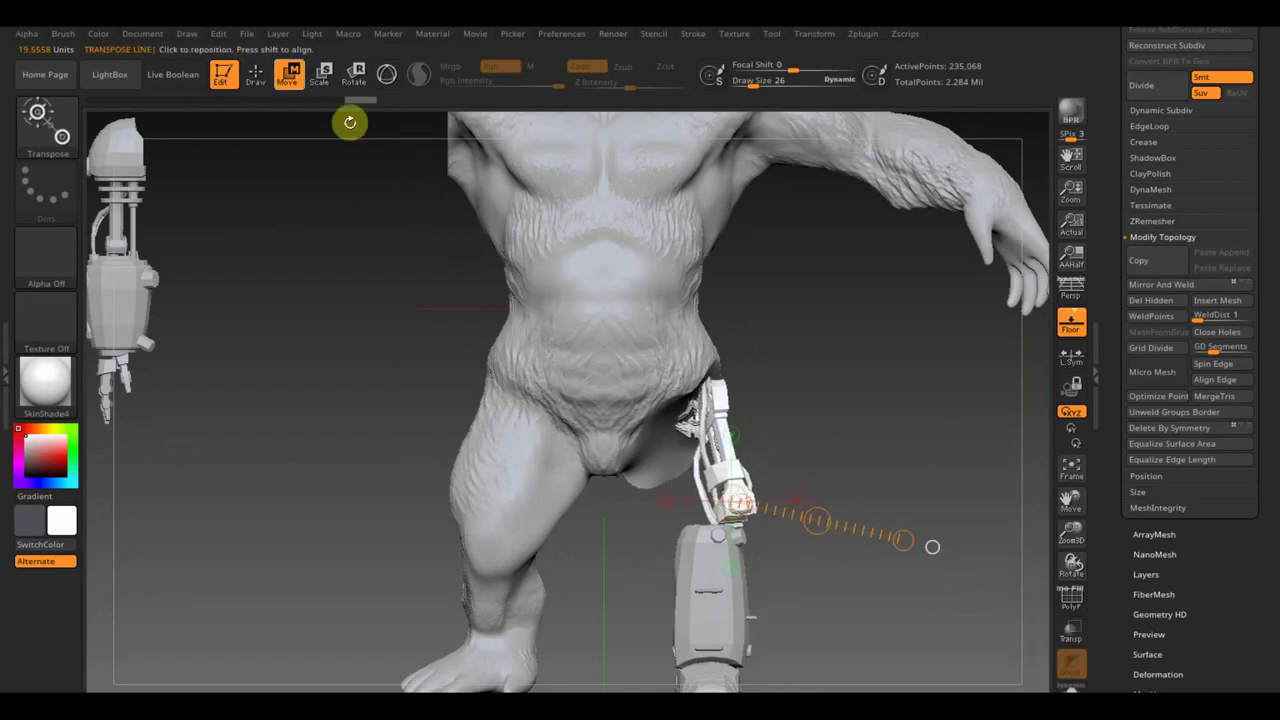
Scale up the robotic leg part with the 3D gizmo
left_click(390, 75)
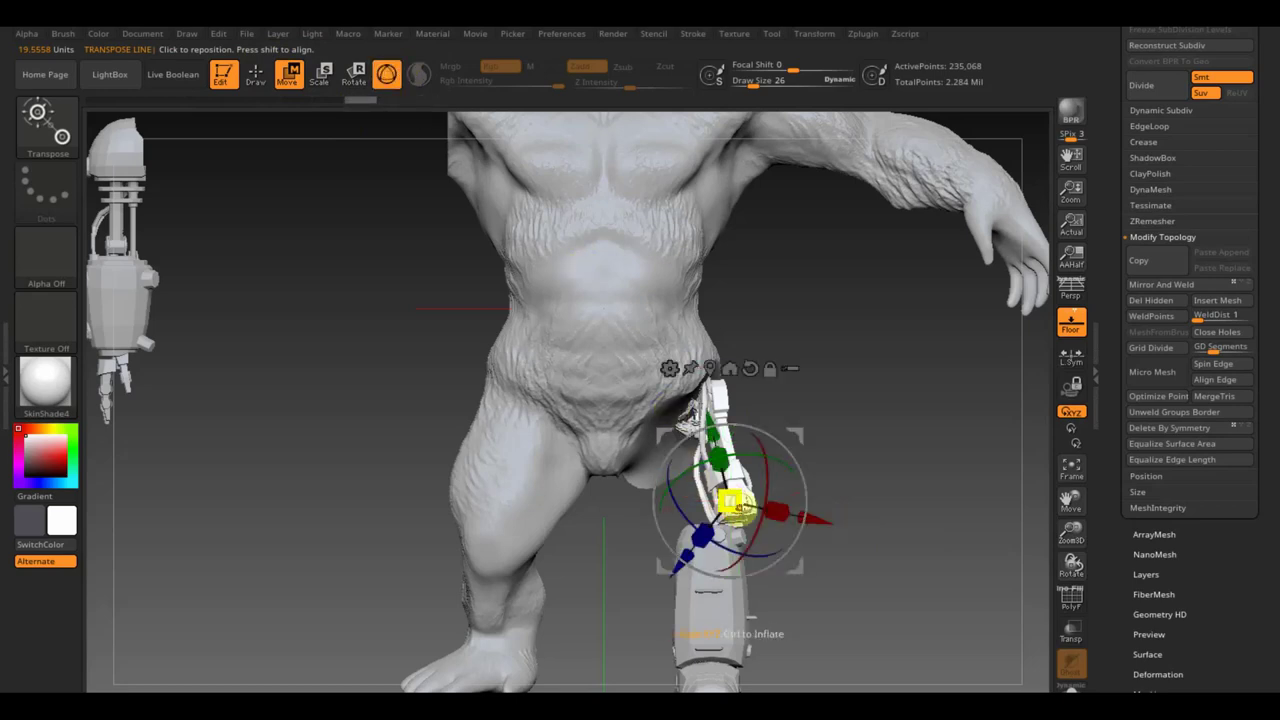
left_click_drag(737, 510, 750, 520)
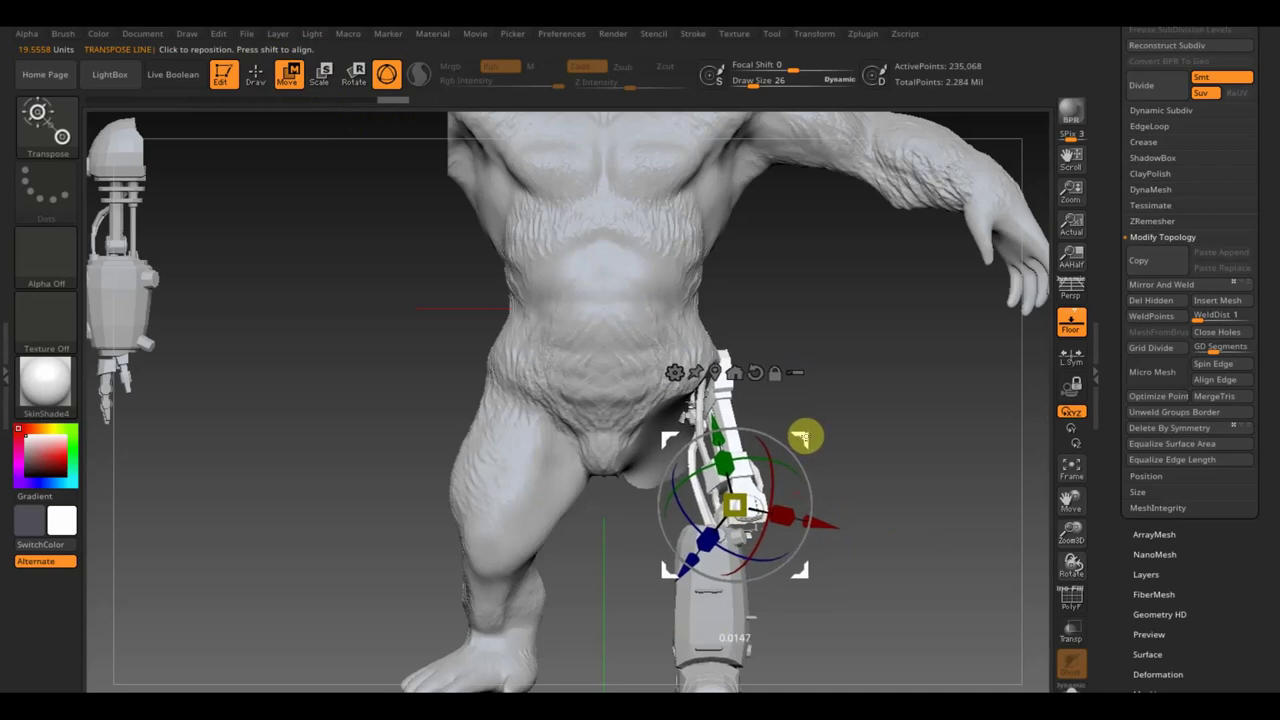
mouse_move(919, 476)
left_mouse_down()
mouse_move(846, 477)
mouse_move(928, 514)
left_mouse_up()
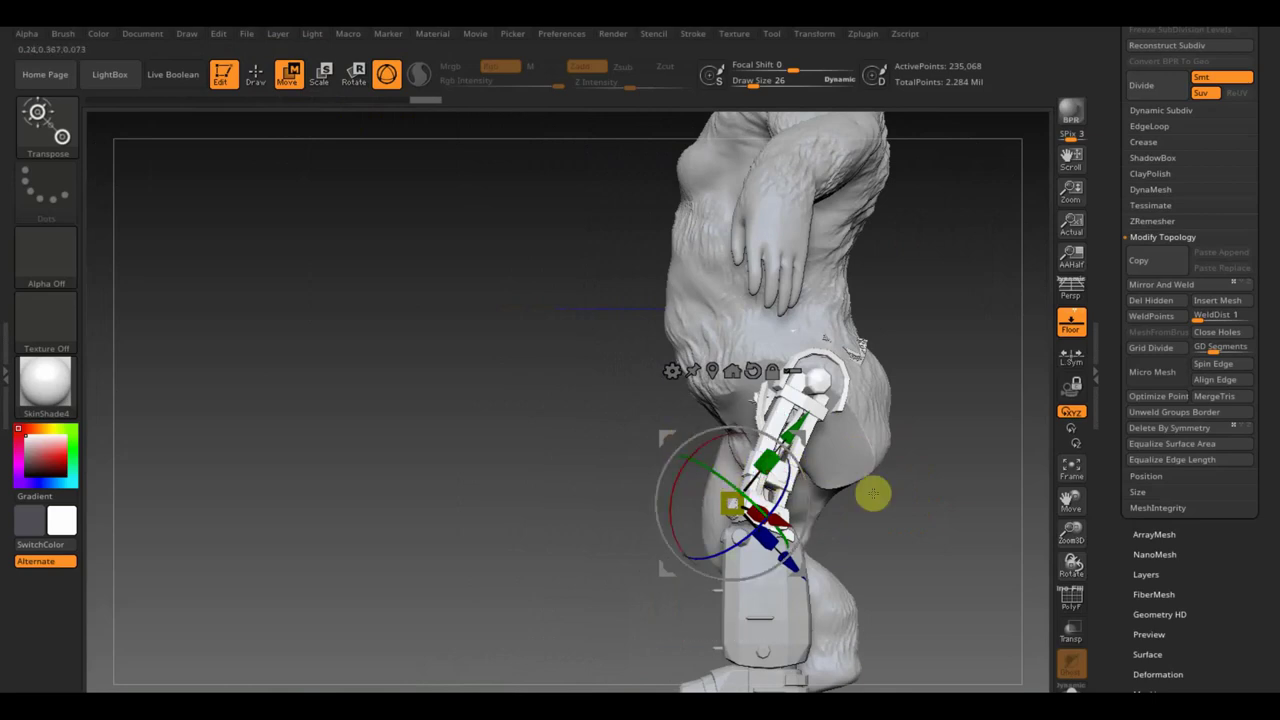
left_click_drag(934, 490, 923, 497)
Rotate and slide the leg part left so it lines up with the ape's thigh
left_click_drag(803, 467, 791, 430)
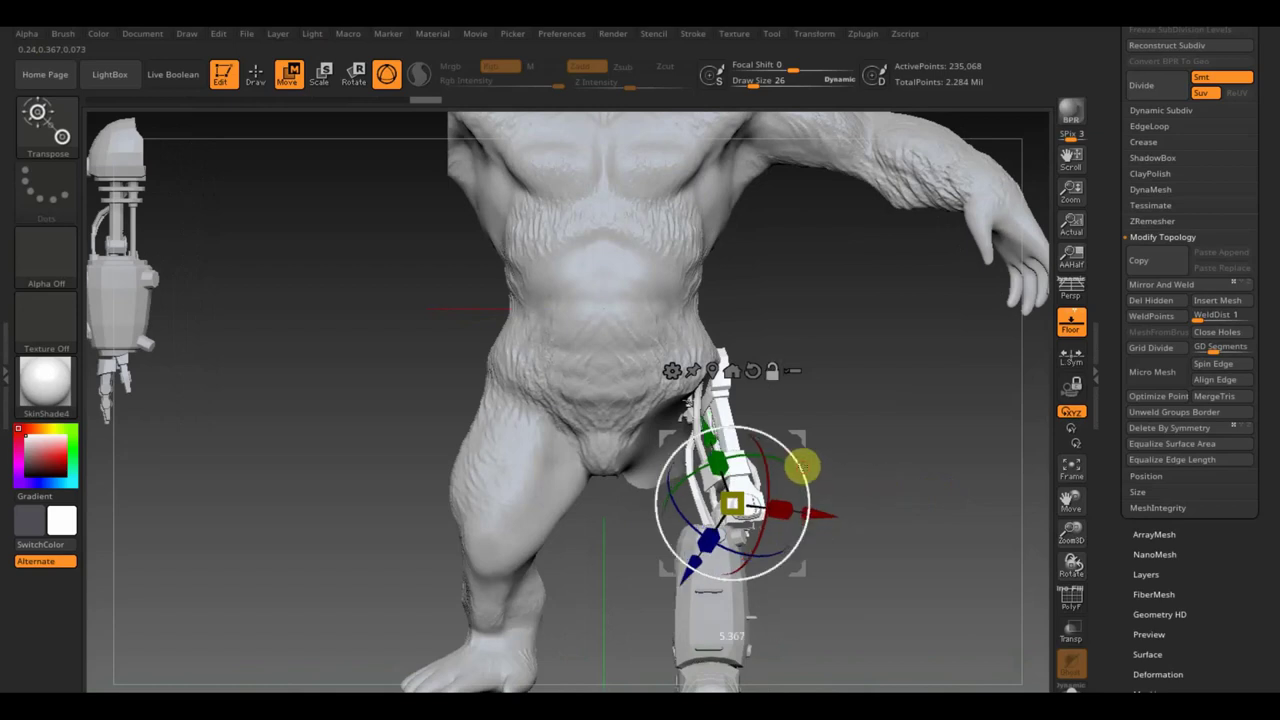
mouse_move(895, 453)
left_mouse_down()
mouse_move(866, 443)
mouse_move(804, 470)
mouse_move(797, 485)
mouse_move(826, 514)
left_mouse_up()
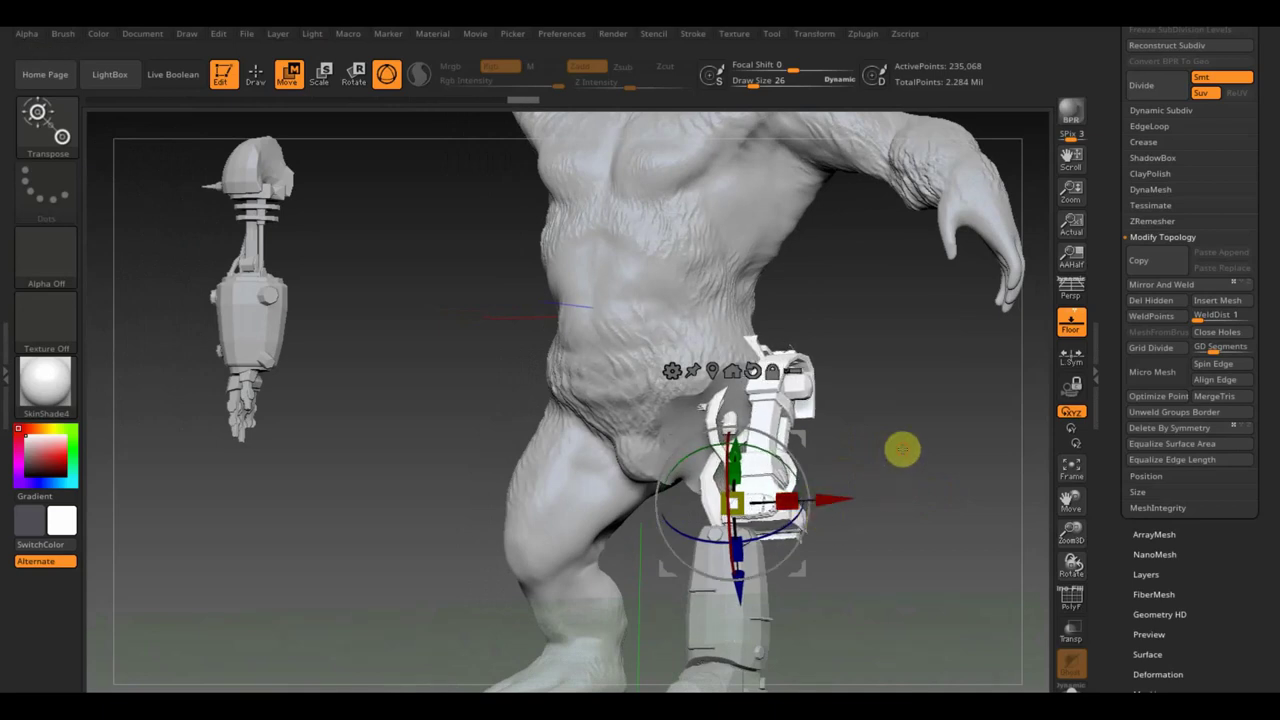
left_click_drag(902, 450, 928, 477)
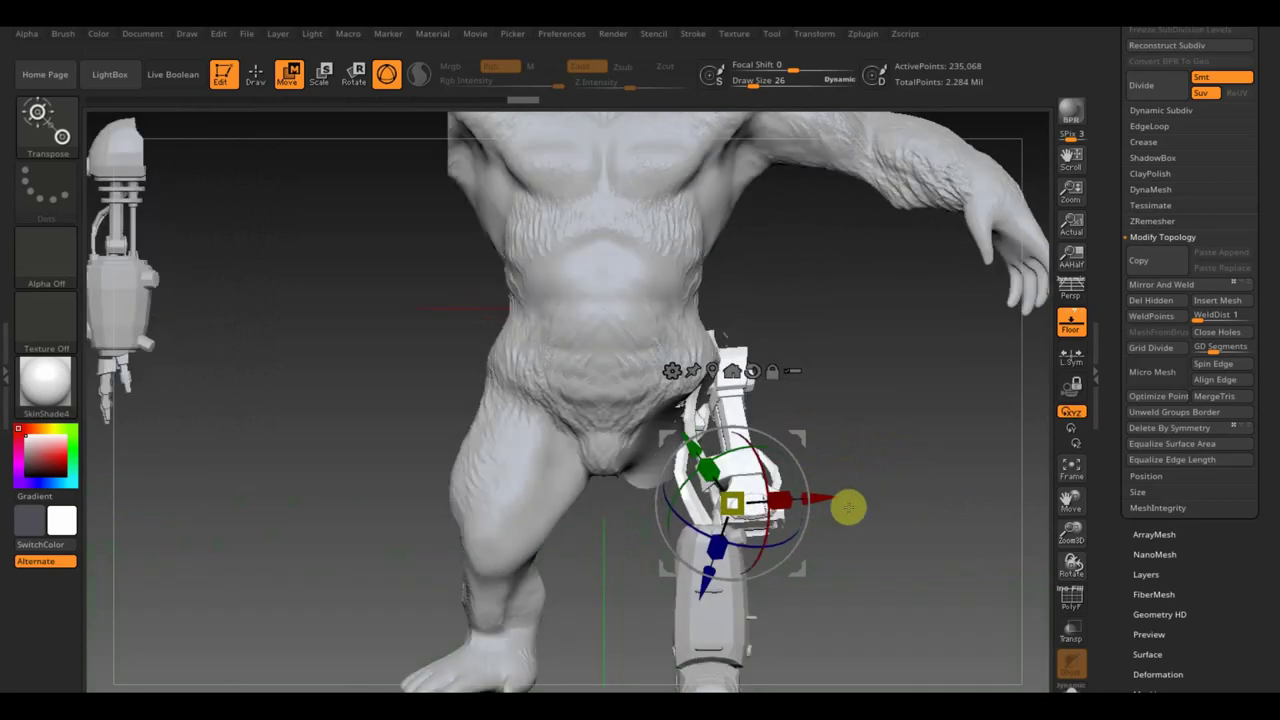
left_click_drag(848, 507, 828, 494)
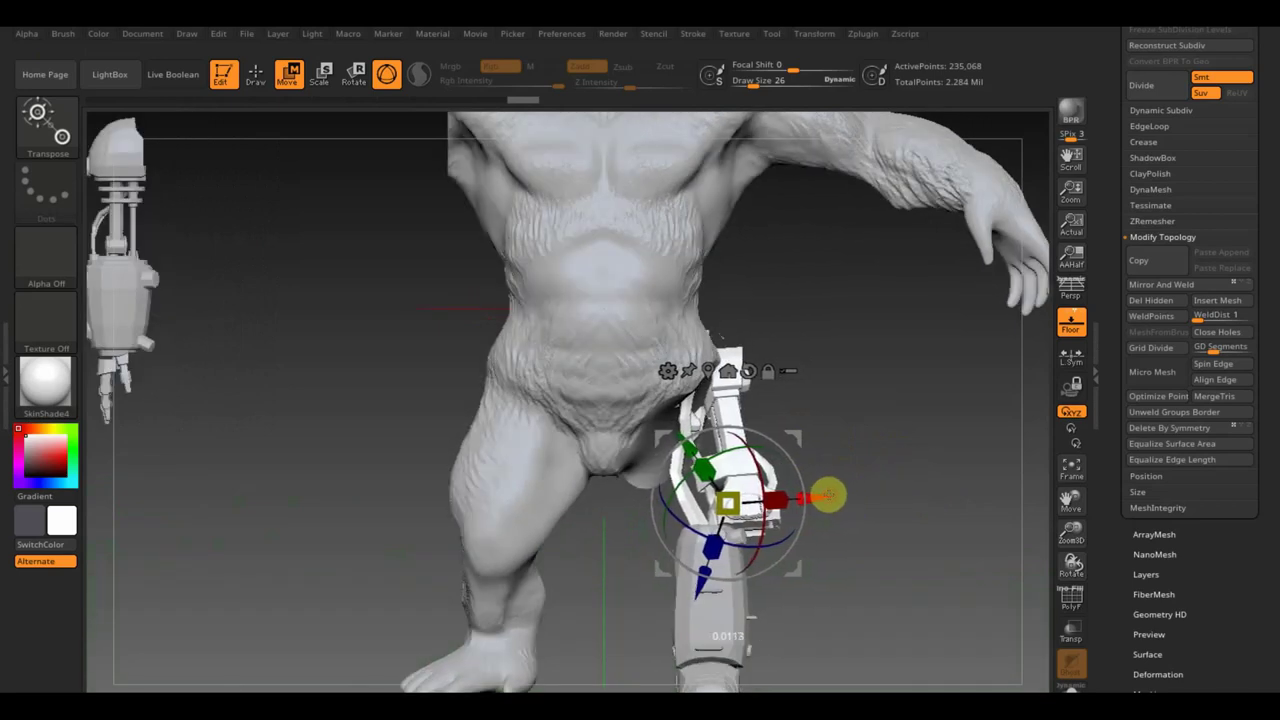
left_click_drag(816, 495, 811, 497)
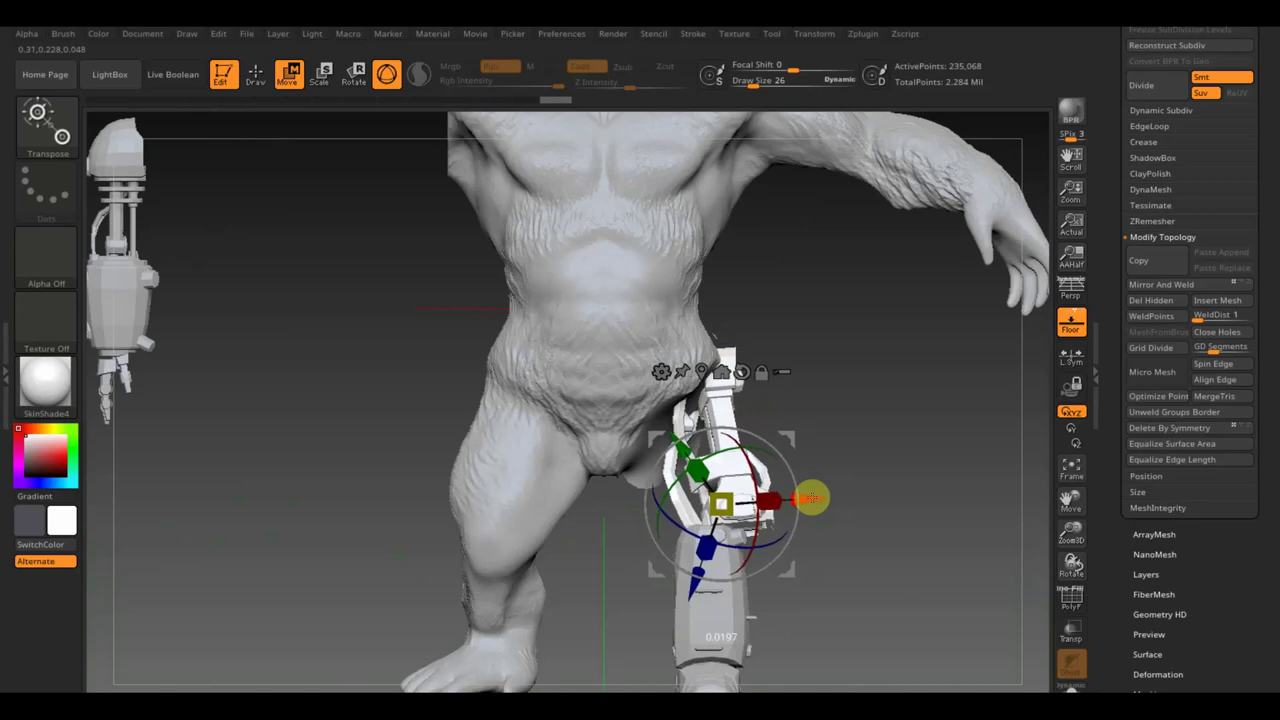
mouse_move(870, 465)
left_mouse_down()
mouse_move(891, 460)
mouse_move(837, 451)
mouse_move(913, 467)
left_mouse_up()
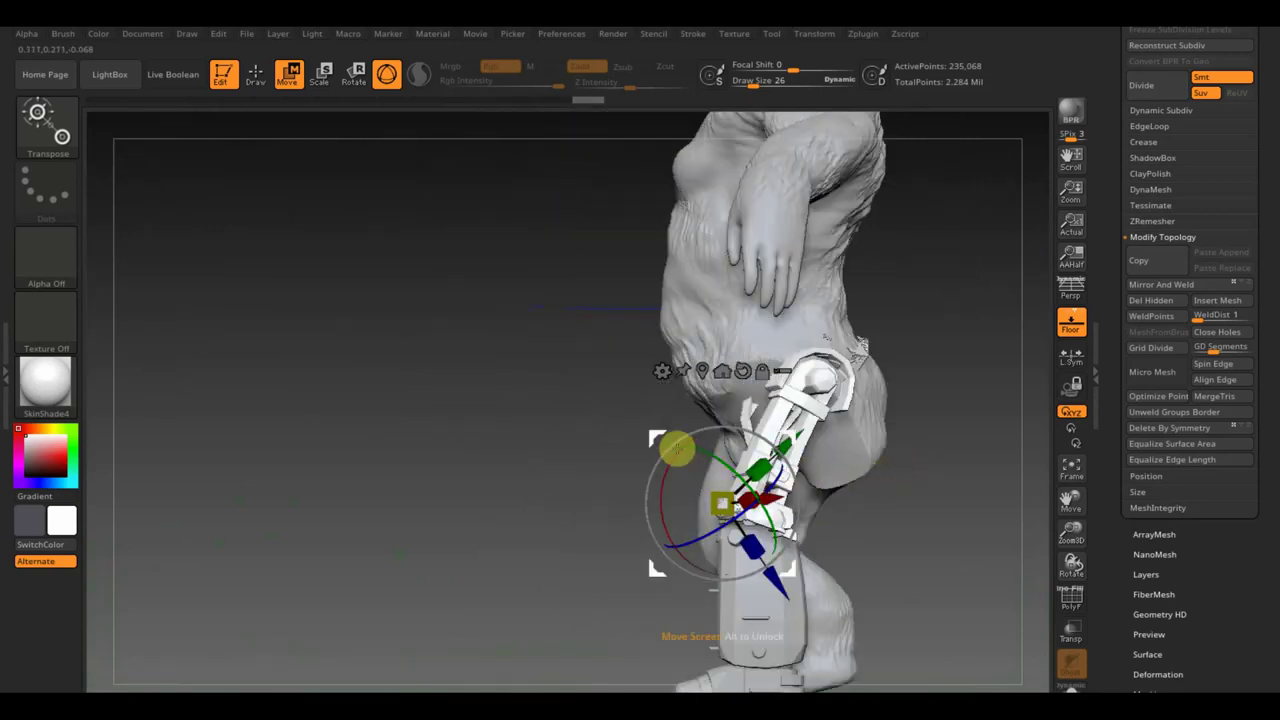
left_click_drag(650, 470, 640, 520)
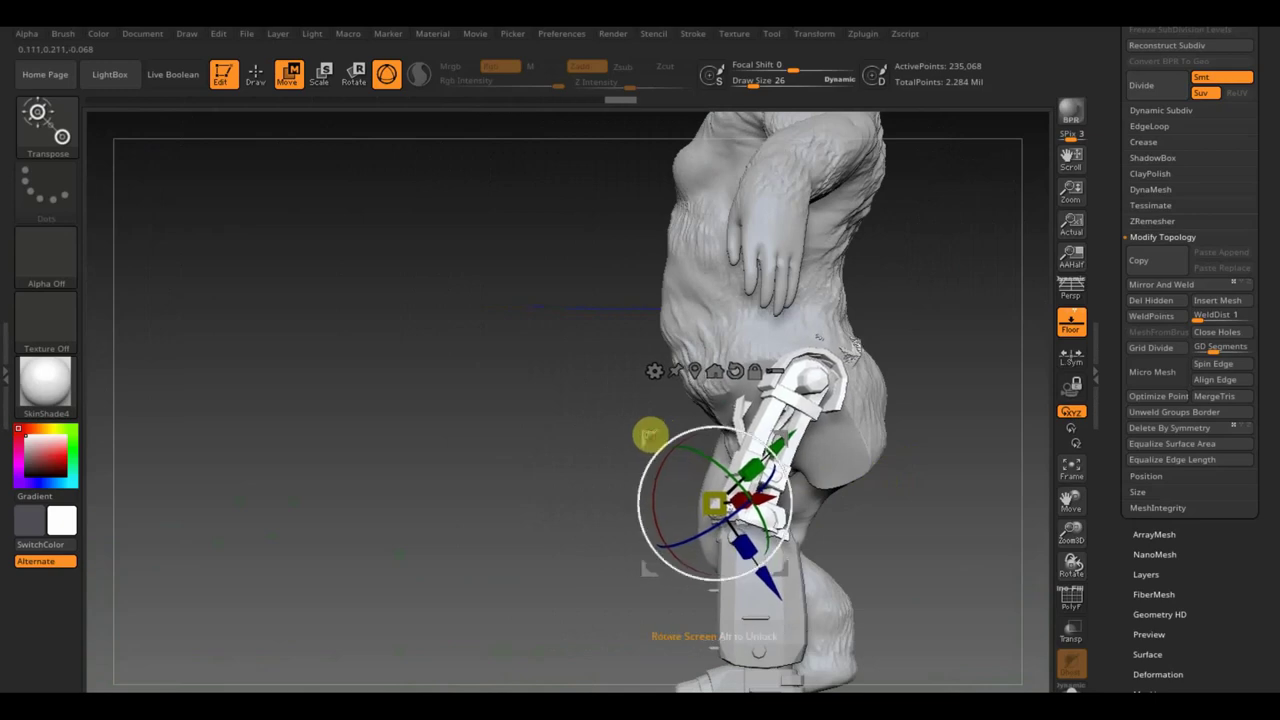
mouse_move(937, 528)
left_mouse_down()
mouse_move(986, 531)
mouse_move(995, 554)
left_mouse_up()
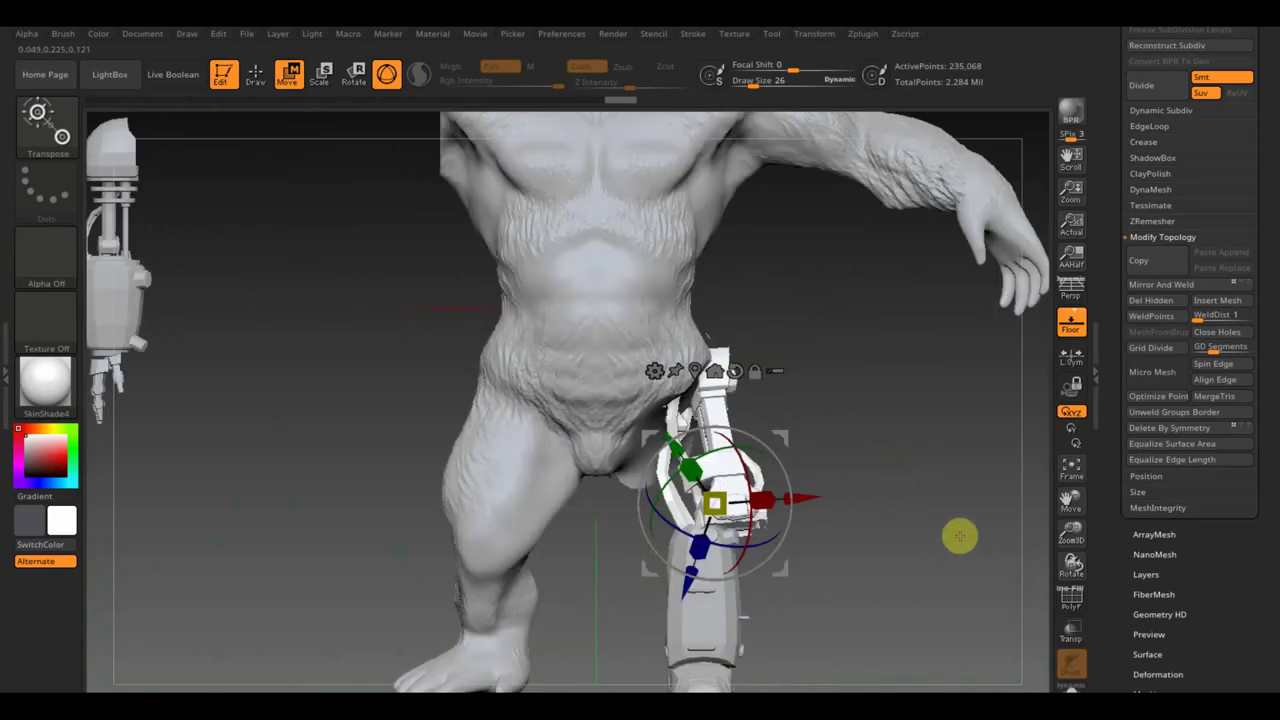
Make untitled4 the active subtool, then mask and clear the robotic arm piece
left_click(719, 632, "alt")
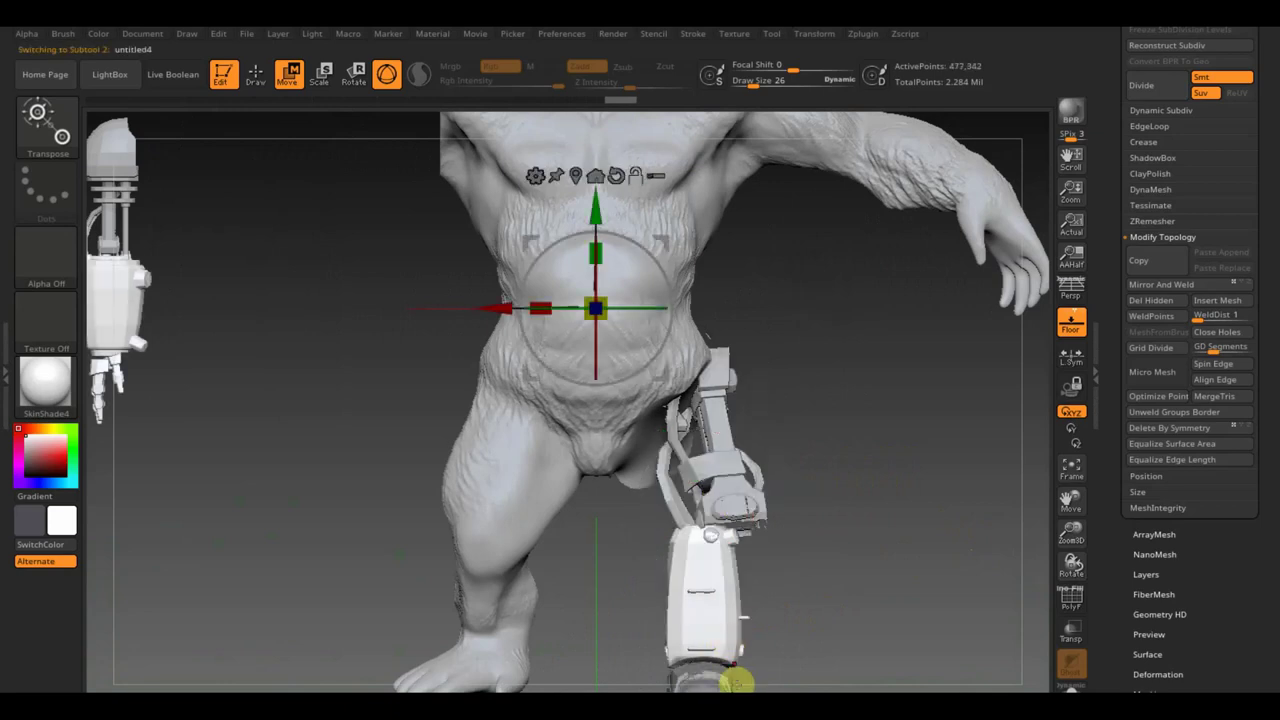
left_click_drag(826, 620, 808, 584, "alt")
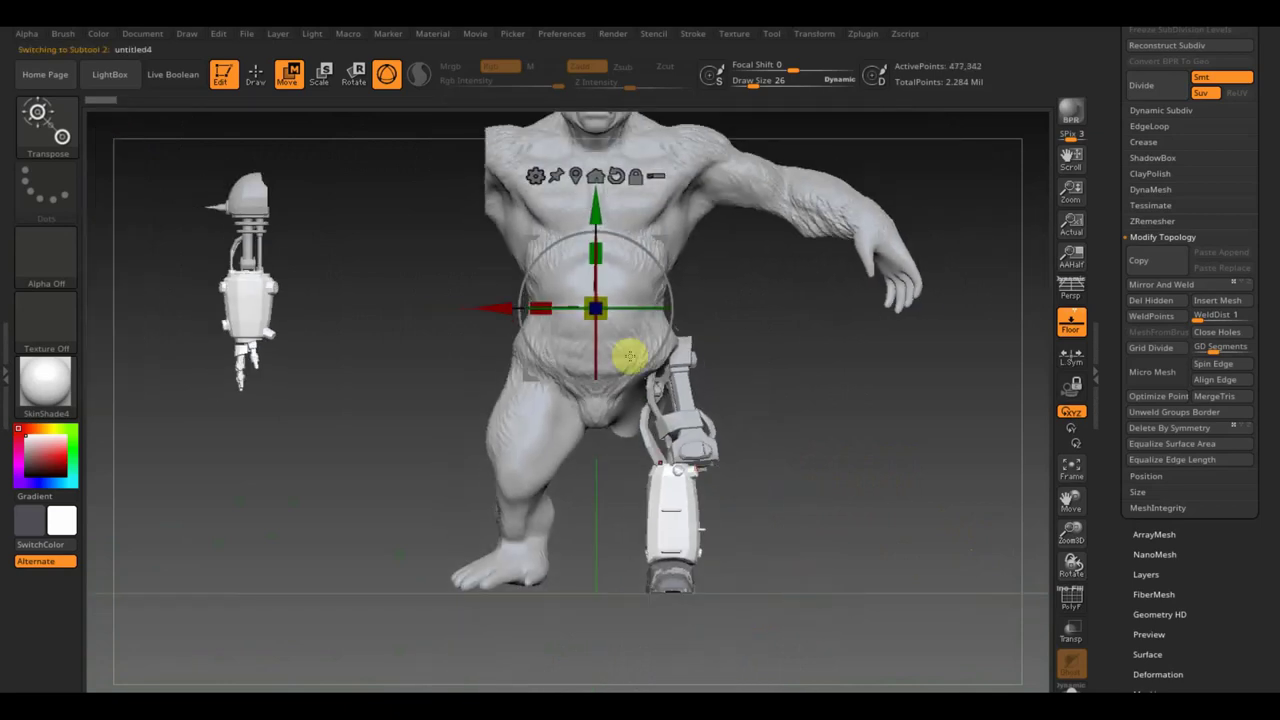
mouse_move(597, 310)
left_mouse_down()
mouse_move(607, 322)
mouse_move(596, 313)
left_mouse_up()
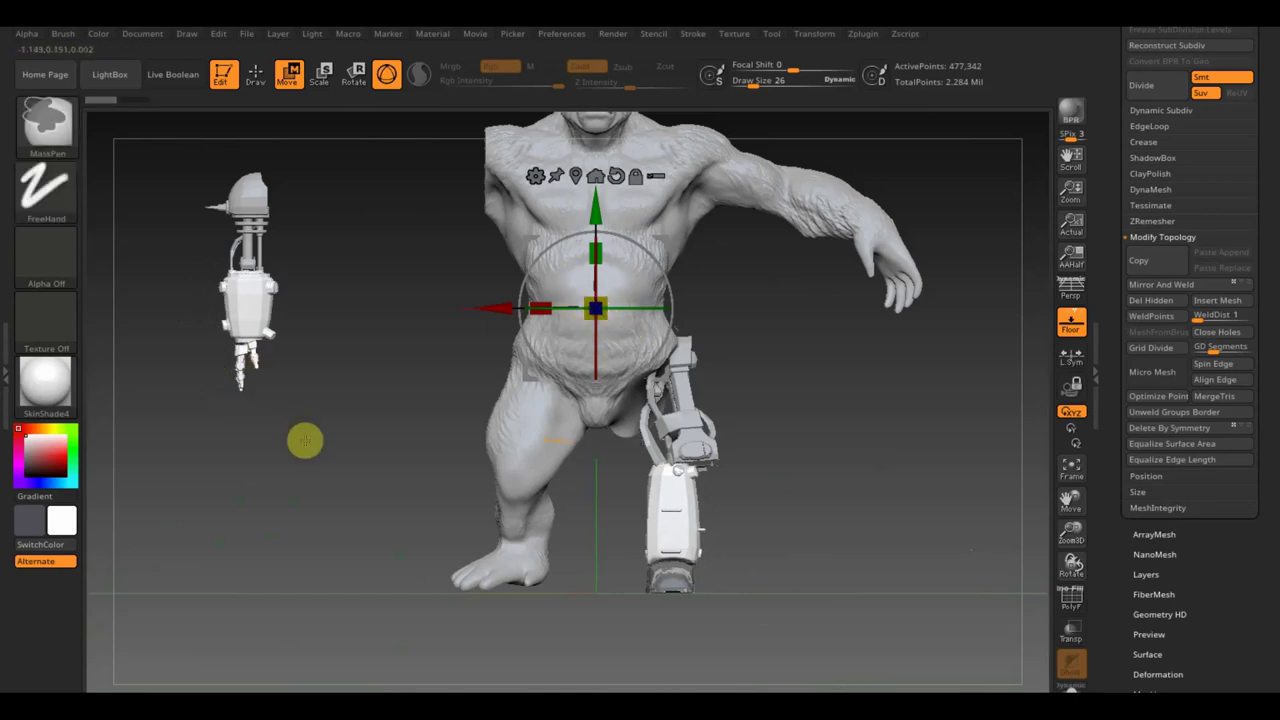
left_click_drag(330, 456, 174, 220, "ctrl")
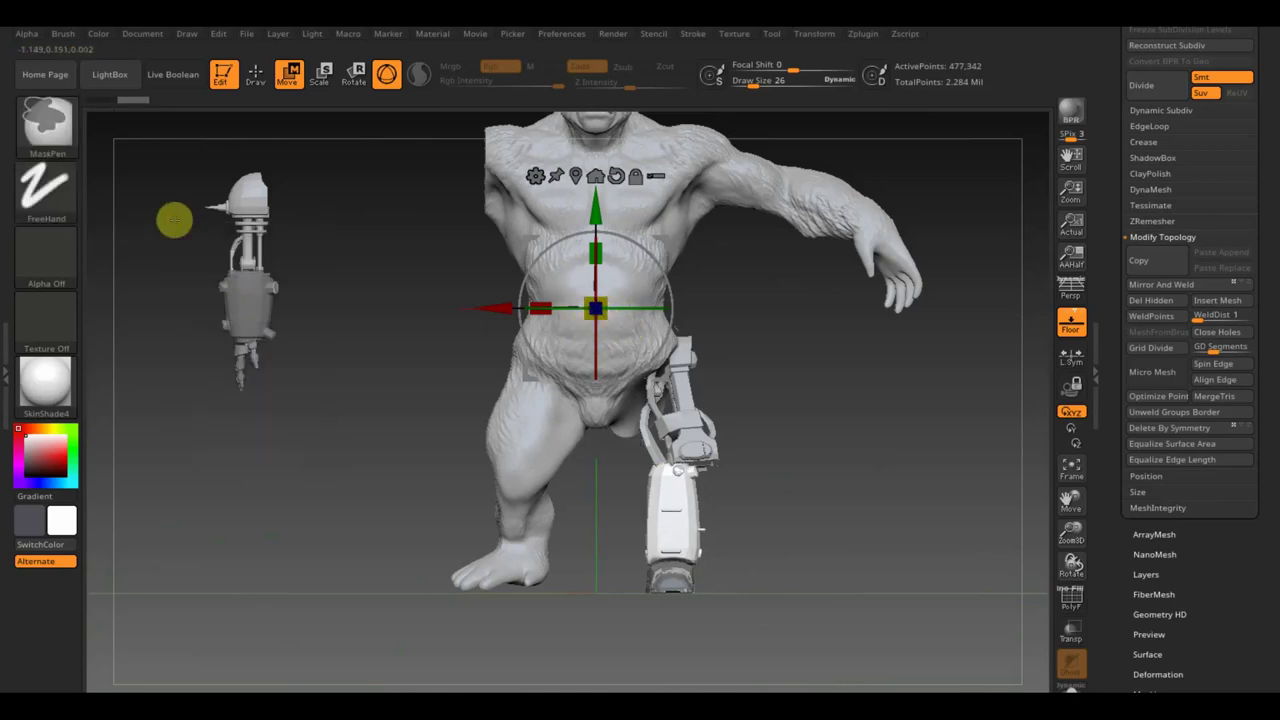
left_click(174, 220, "ctrl")
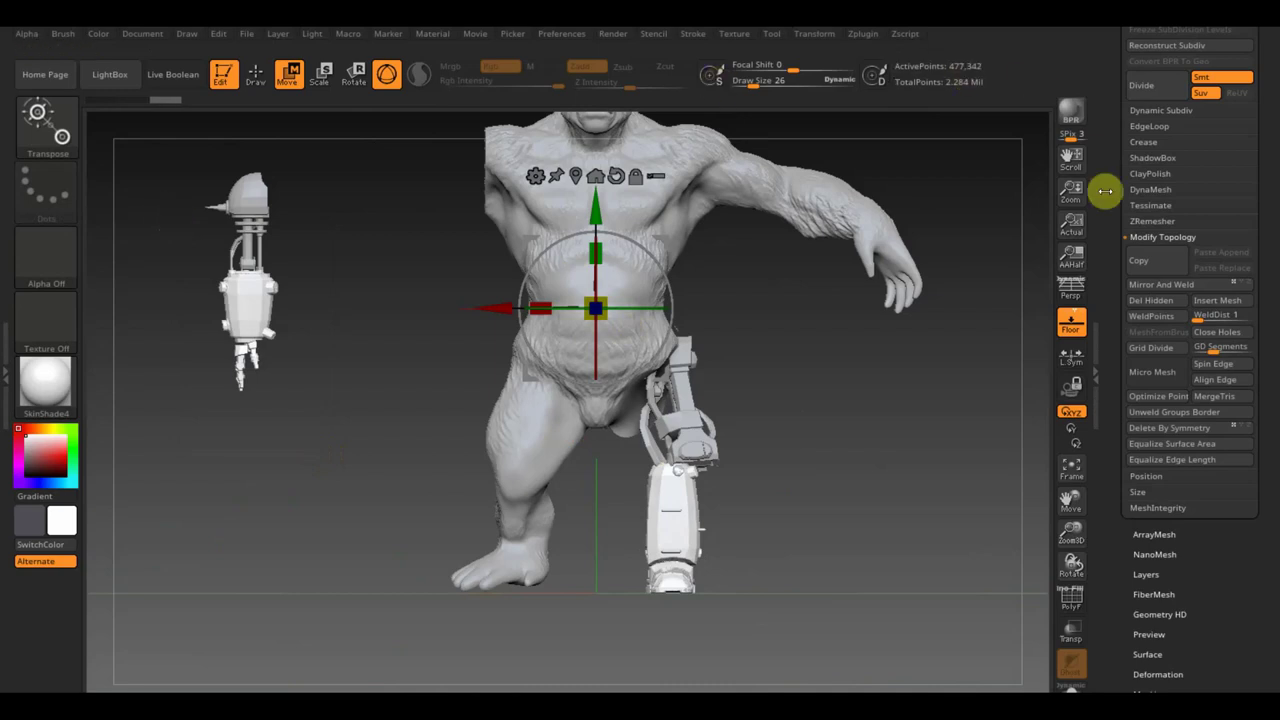
left_click_drag(1250, 105, 1274, 194)
Groups Split untitled4 into untitled4 and untitled5, then select the lower leg piece
left_click(1150, 48)
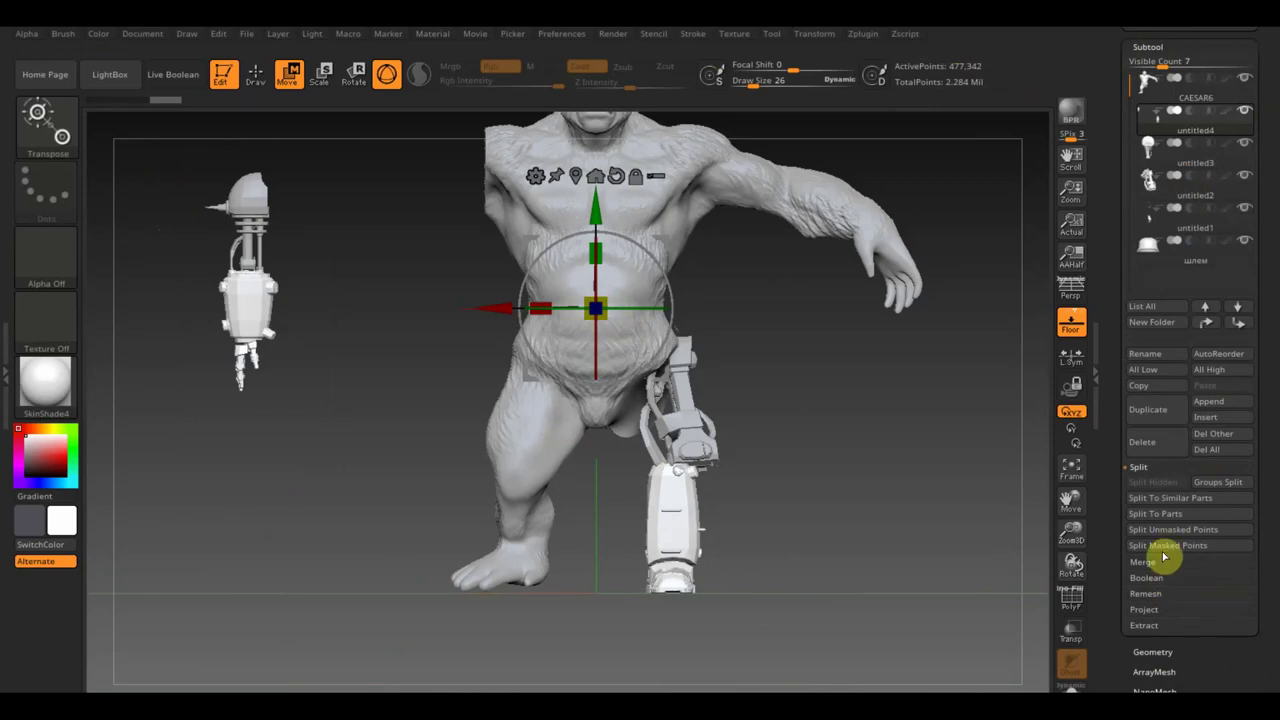
left_click(1218, 484)
left_click(1004, 519)
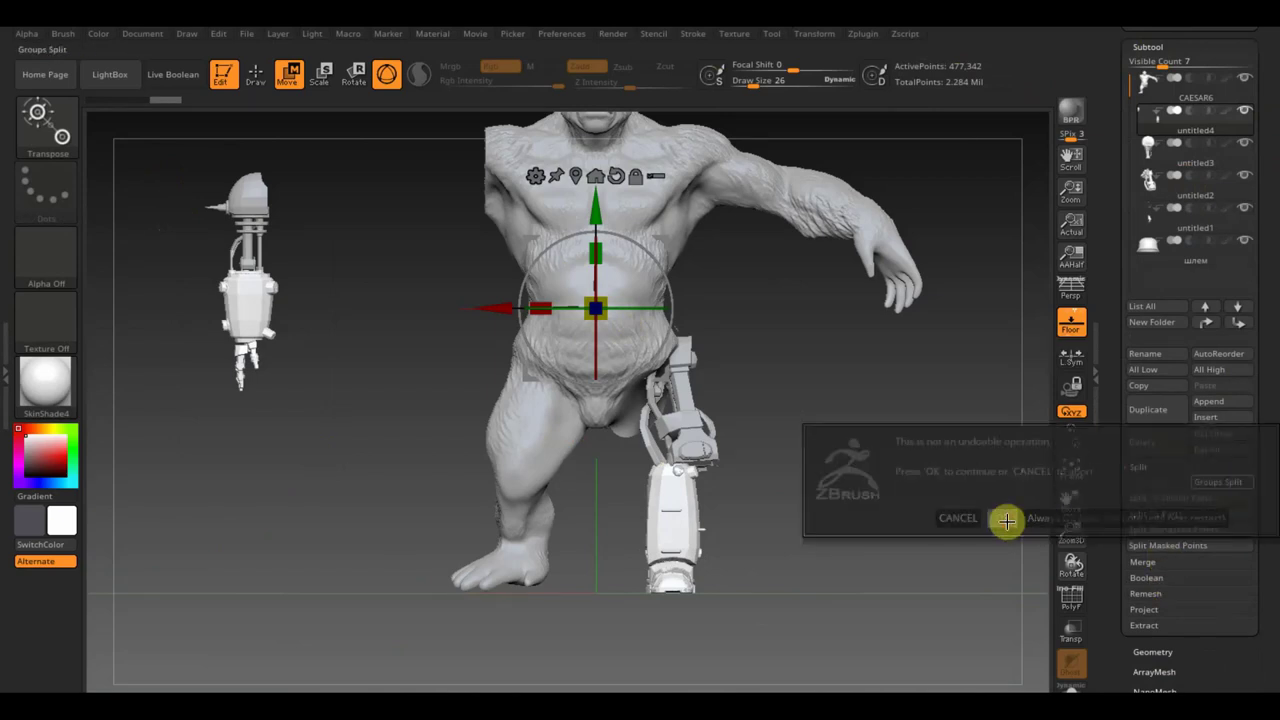
left_click(680, 517, "alt")
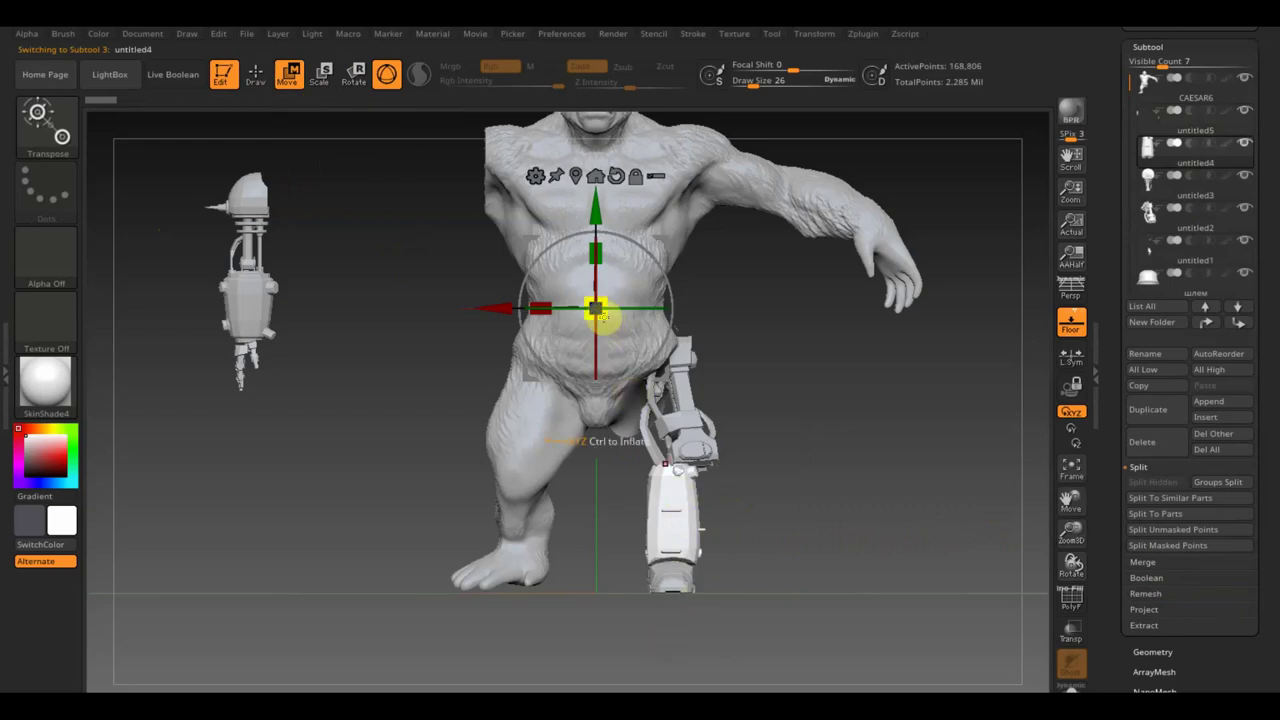
Move the lower leg piece up and down to find its height under the hip
left_click_drag(598, 312, 620, 340)
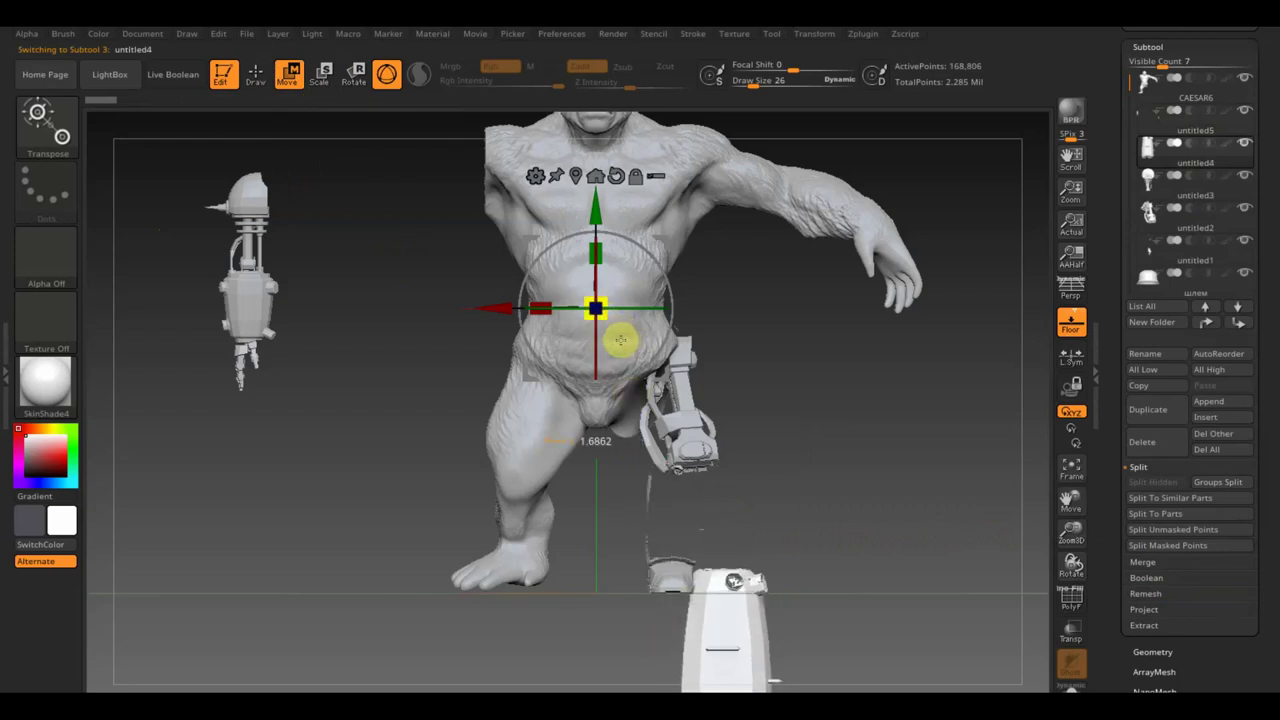
left_click_drag(620, 340, 601, 342)
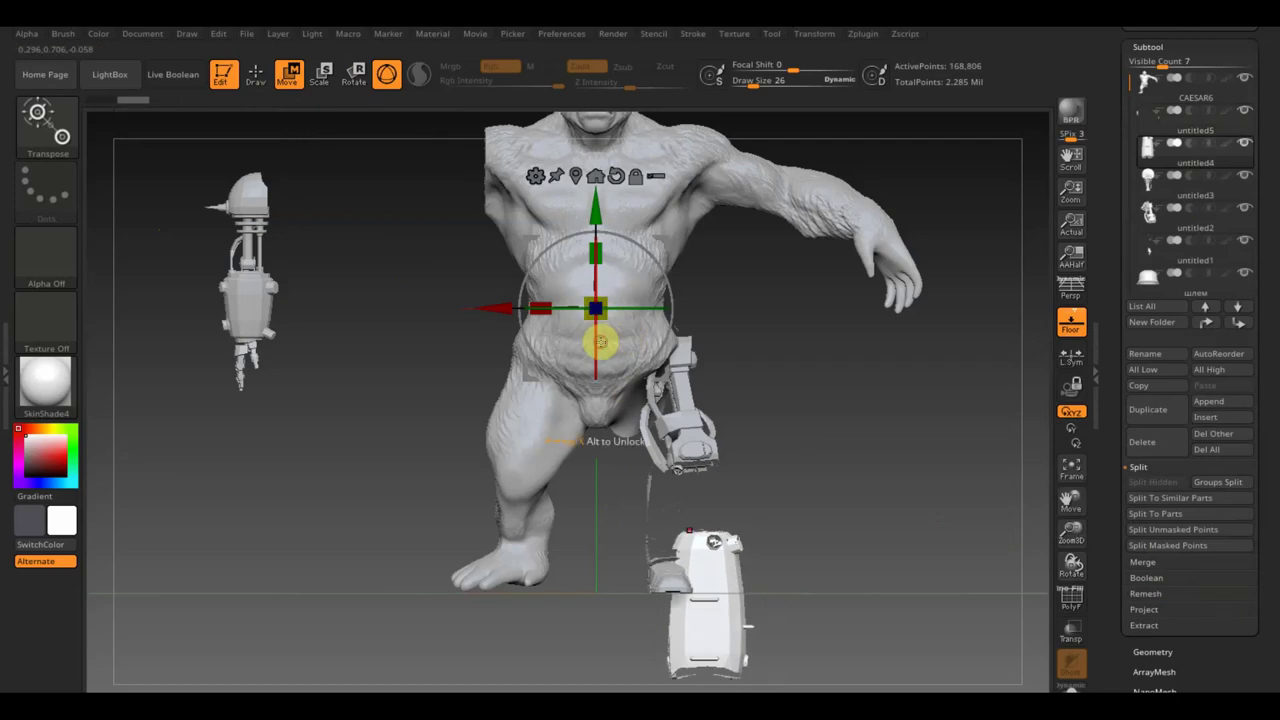
left_click_drag(601, 203, 573, 138)
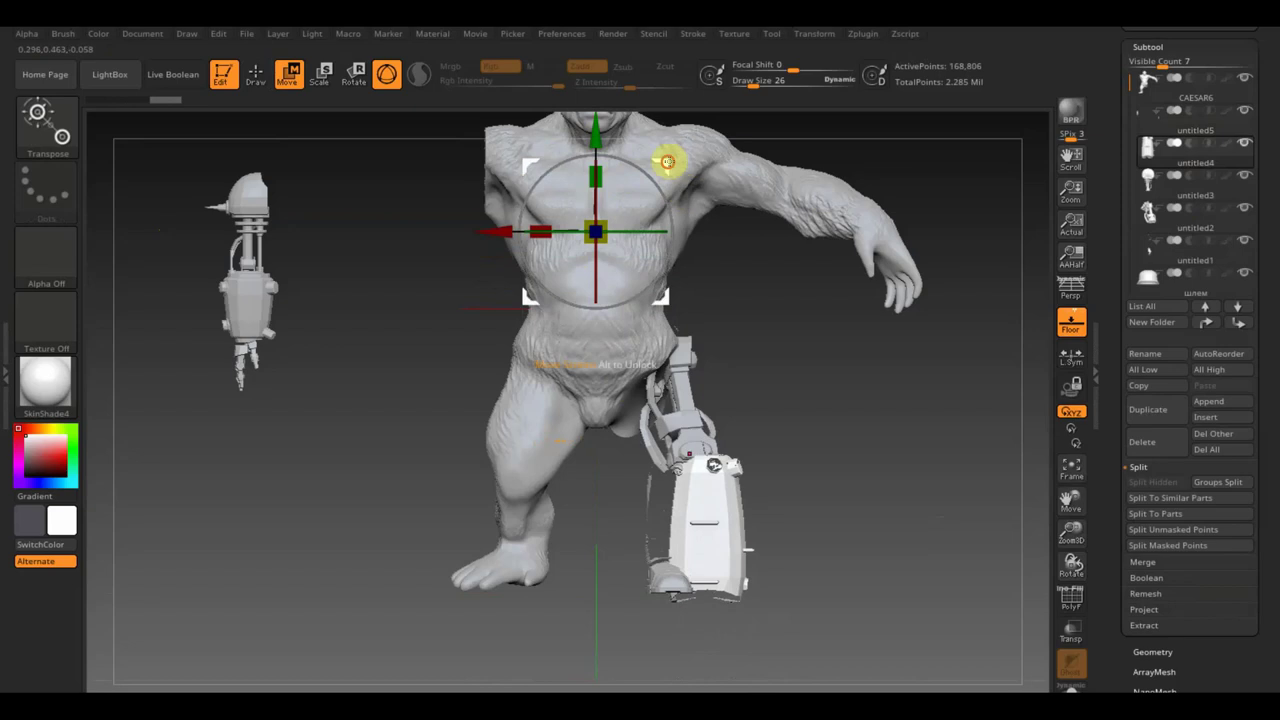
left_click_drag(668, 163, 650, 157)
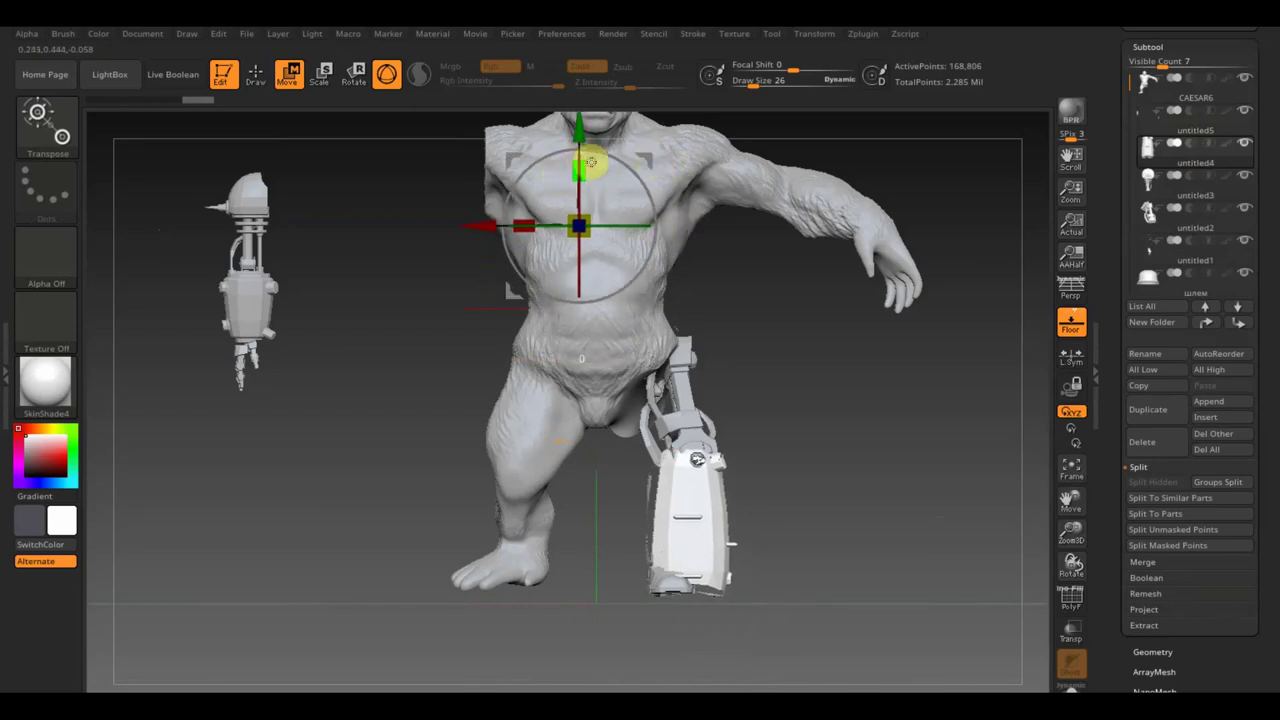
left_click_drag(591, 162, 593, 178)
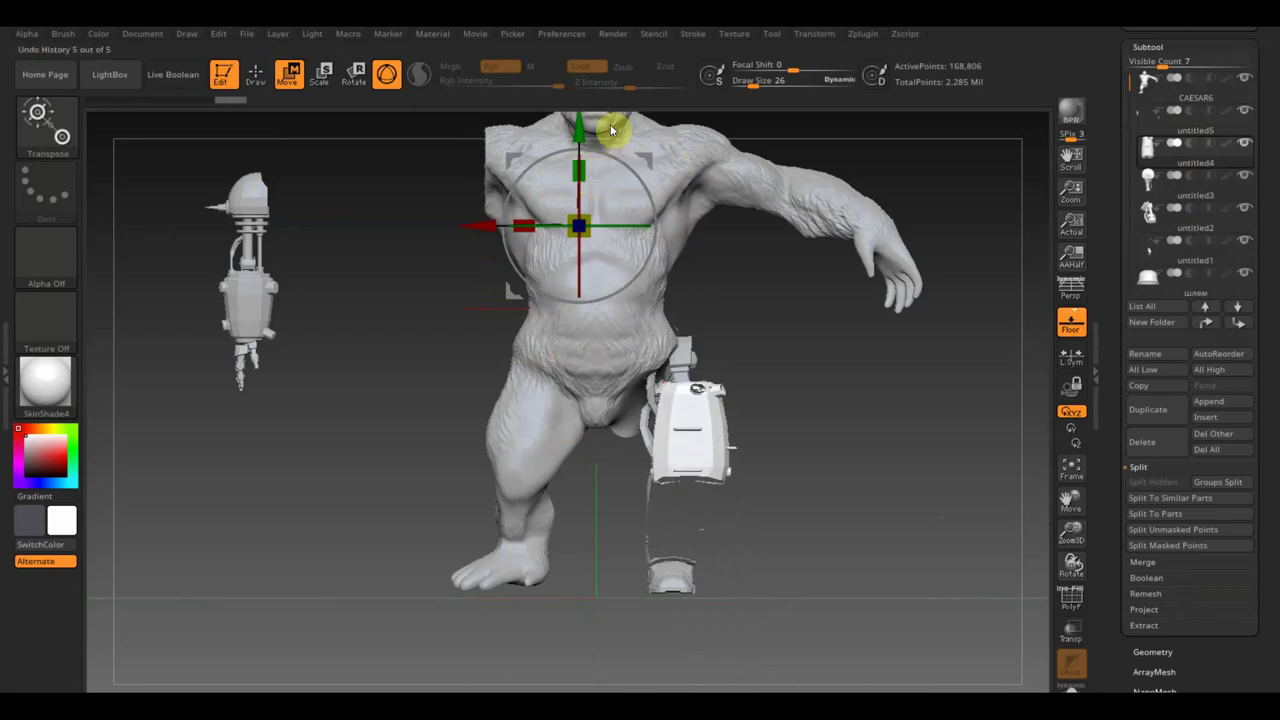
left_click_drag(586, 123, 580, 200)
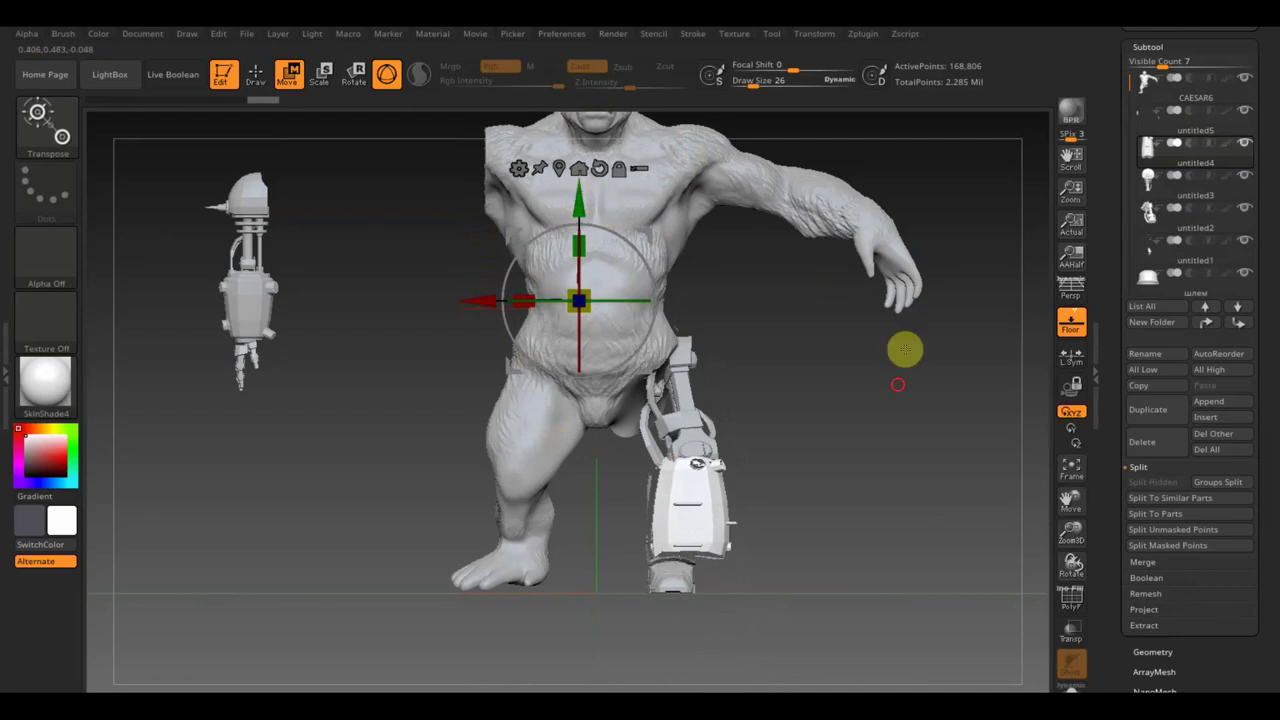
mouse_move(903, 349)
left_mouse_down()
mouse_move(811, 386)
mouse_move(814, 401)
left_mouse_up()
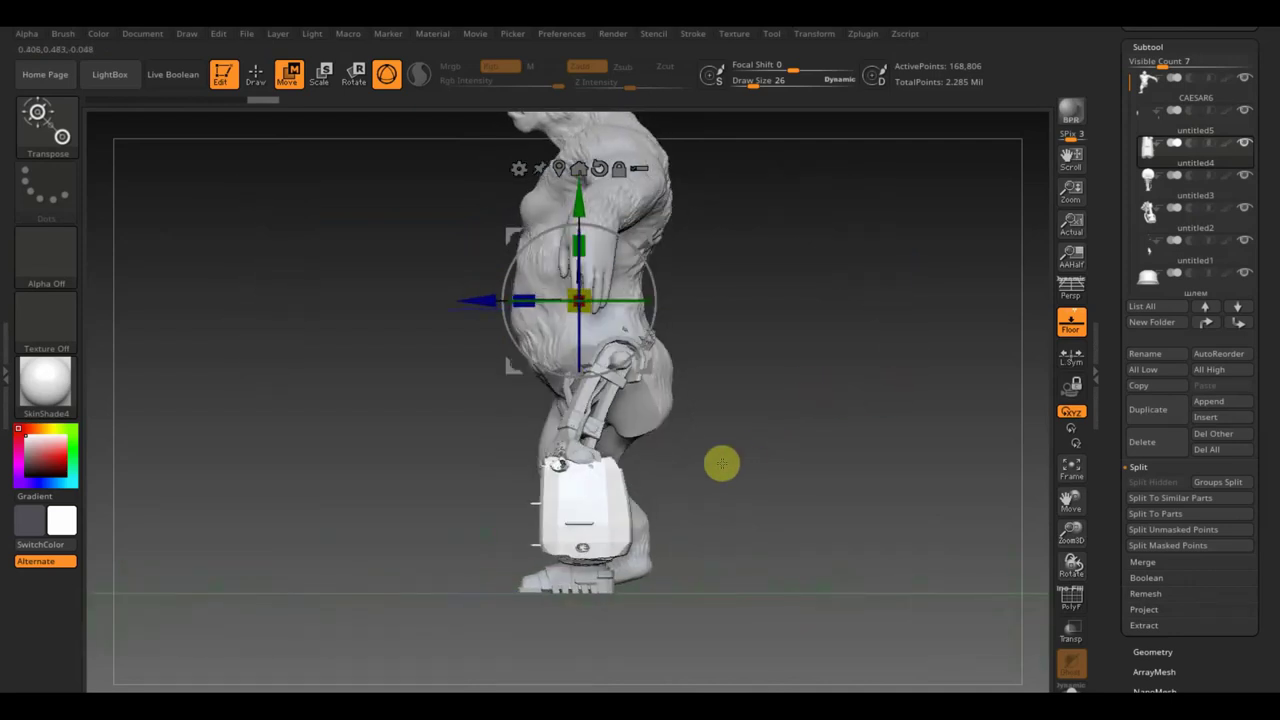
mouse_move(722, 461)
left_mouse_down()
mouse_move(746, 486)
mouse_move(839, 476)
mouse_move(852, 504)
left_mouse_up()
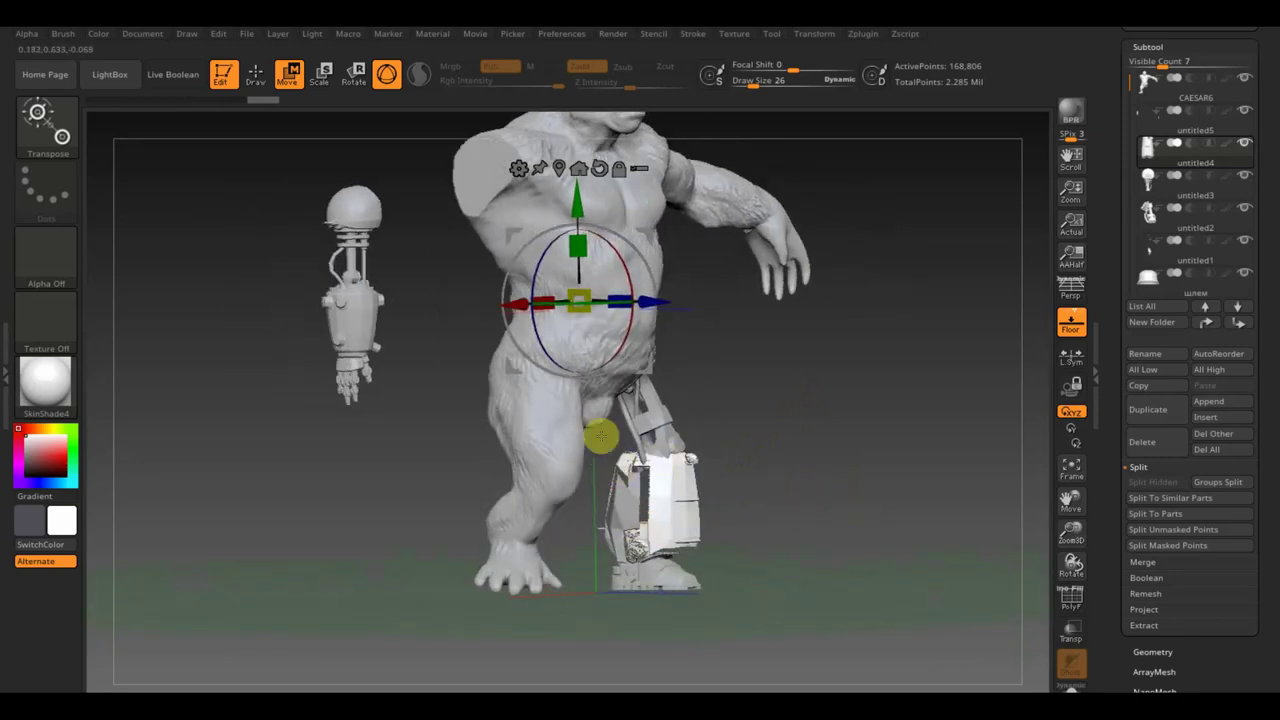
Rotate the robotic leg slightly and nudge it left, checking from front, top and side
mouse_move(609, 514)
left_mouse_down()
mouse_move(786, 549)
mouse_move(743, 549)
left_mouse_up()
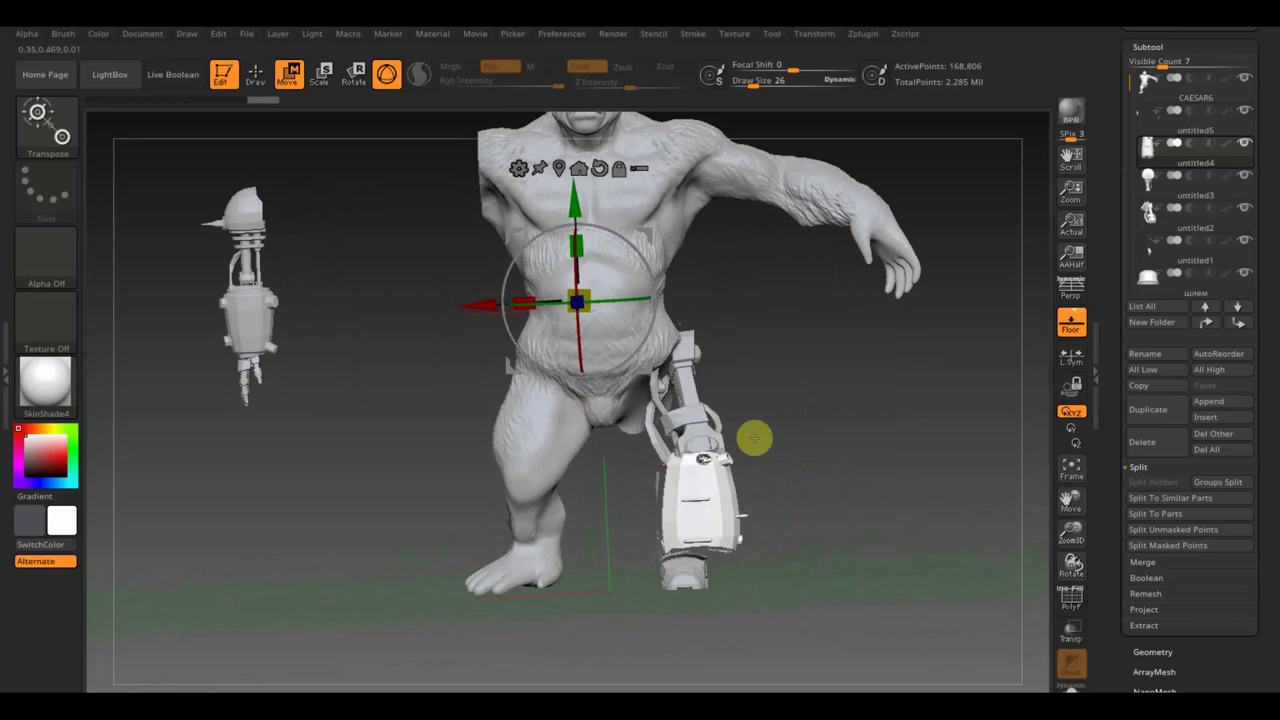
mouse_move(771, 497)
left_mouse_down()
mouse_move(824, 508)
mouse_move(846, 654)
mouse_move(872, 572)
left_mouse_up()
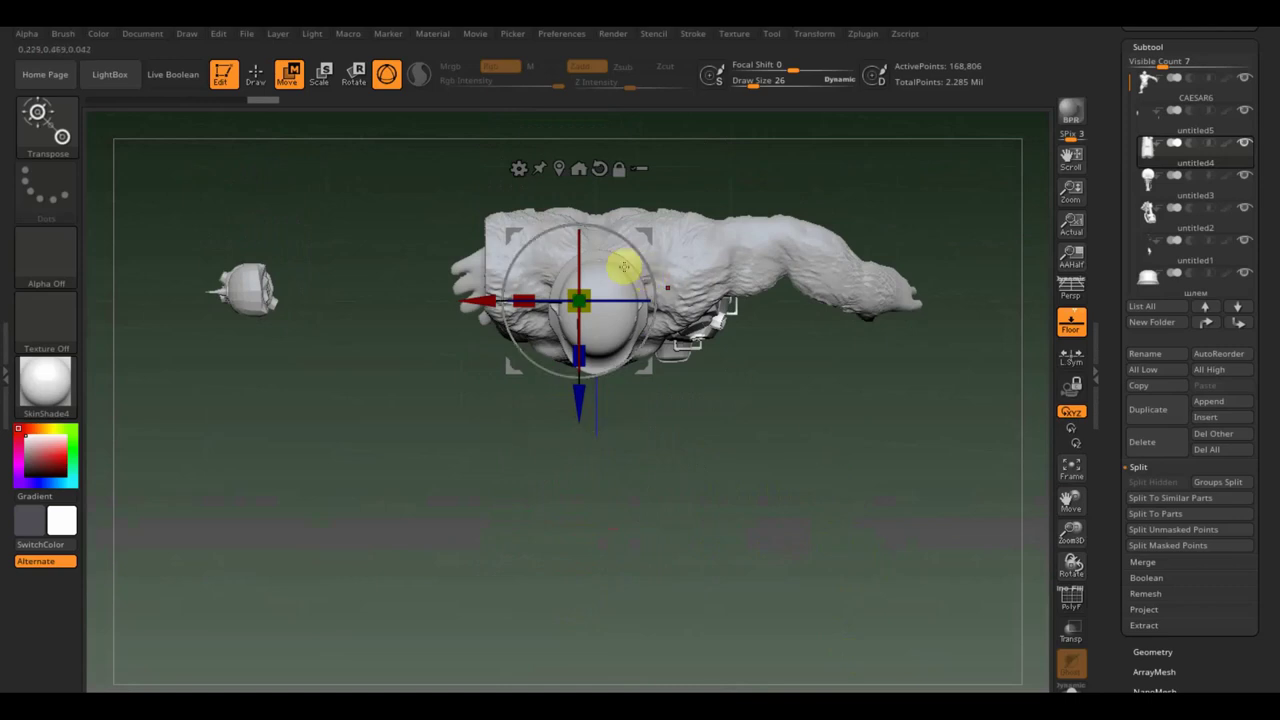
left_click_drag(645, 257, 658, 227)
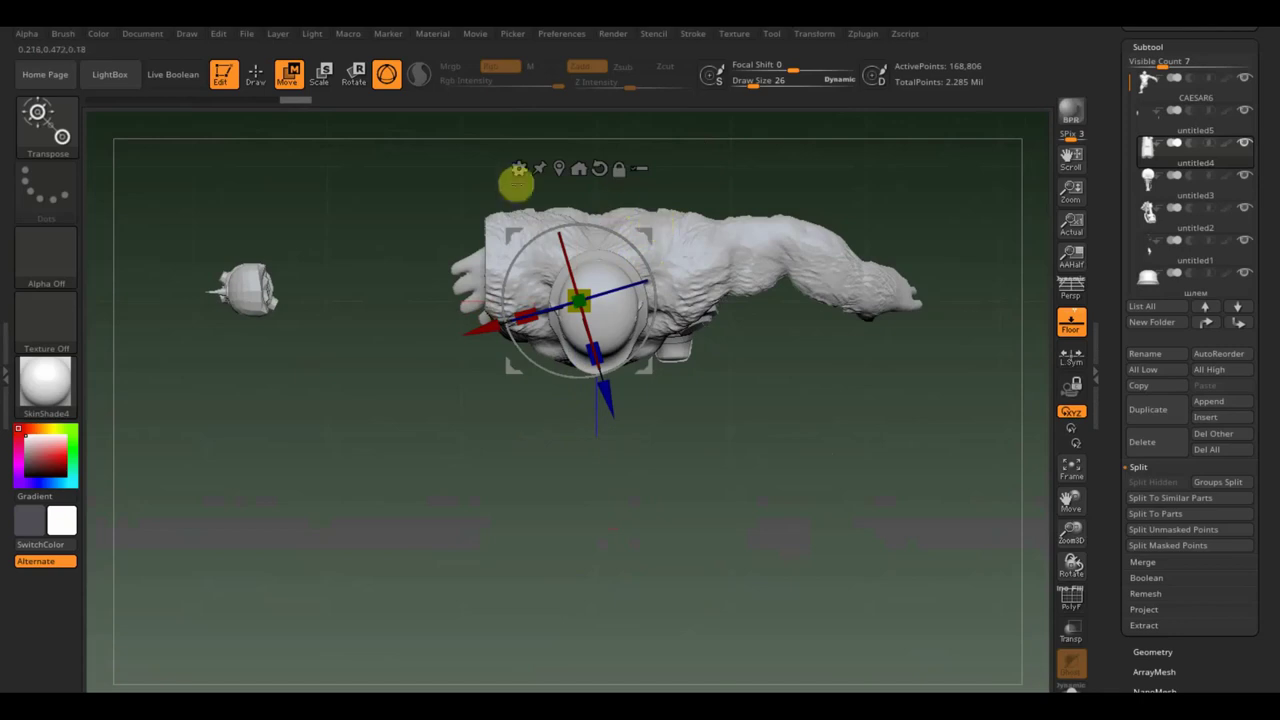
left_click_drag(514, 229, 525, 243)
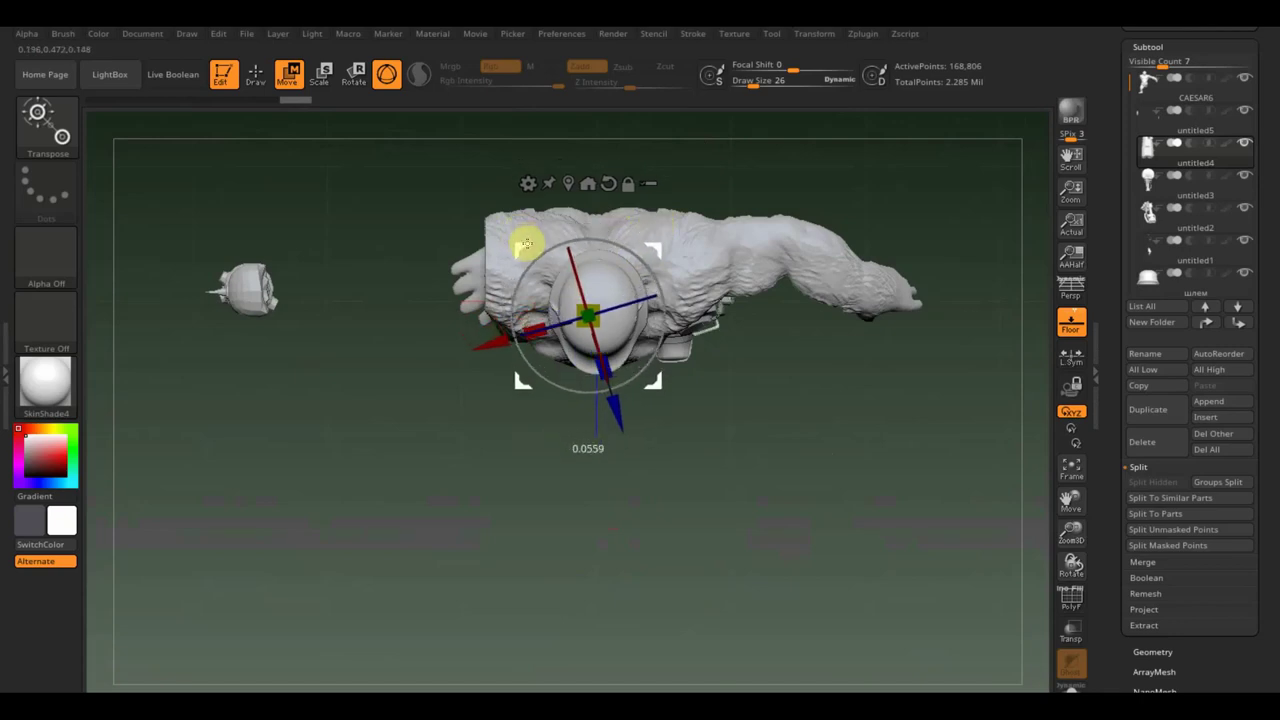
mouse_move(765, 387)
left_mouse_down()
mouse_move(837, 451)
mouse_move(819, 338)
mouse_move(829, 320)
mouse_move(851, 360)
left_mouse_up()
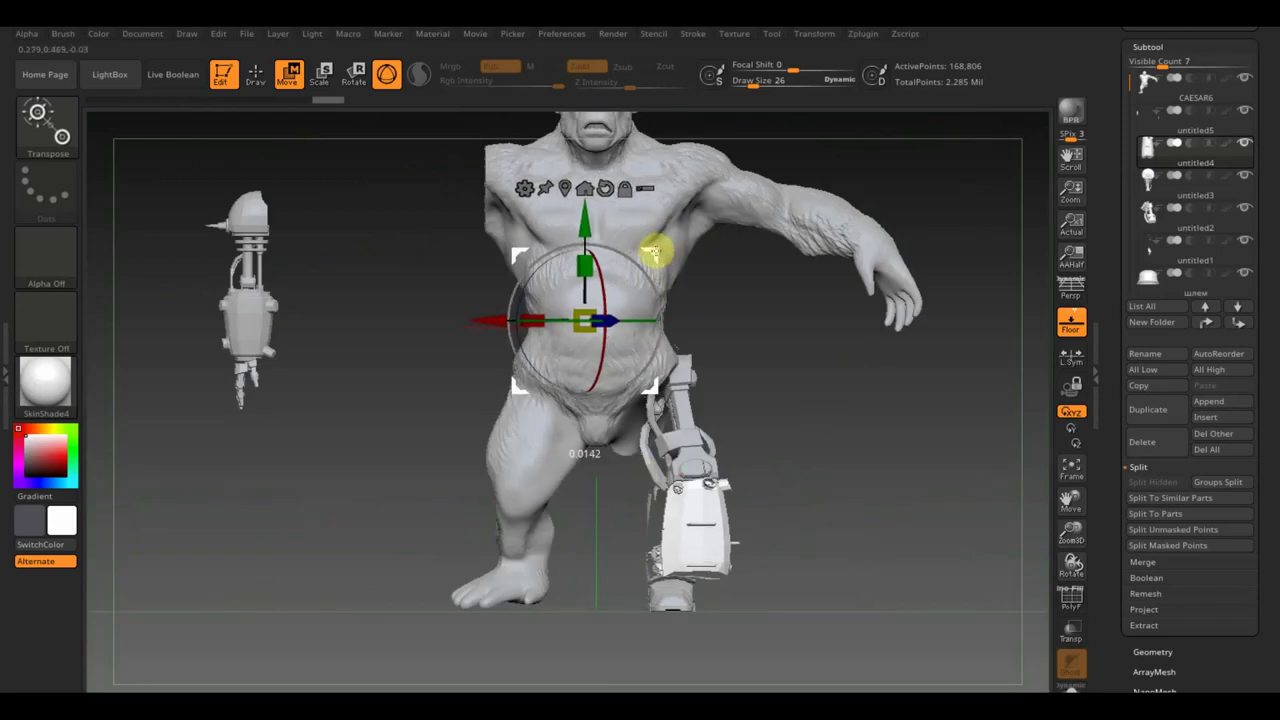
left_click_drag(659, 249, 650, 253)
mouse_move(811, 387)
left_mouse_down()
mouse_move(857, 434)
mouse_move(786, 437)
mouse_move(810, 453)
left_mouse_up()
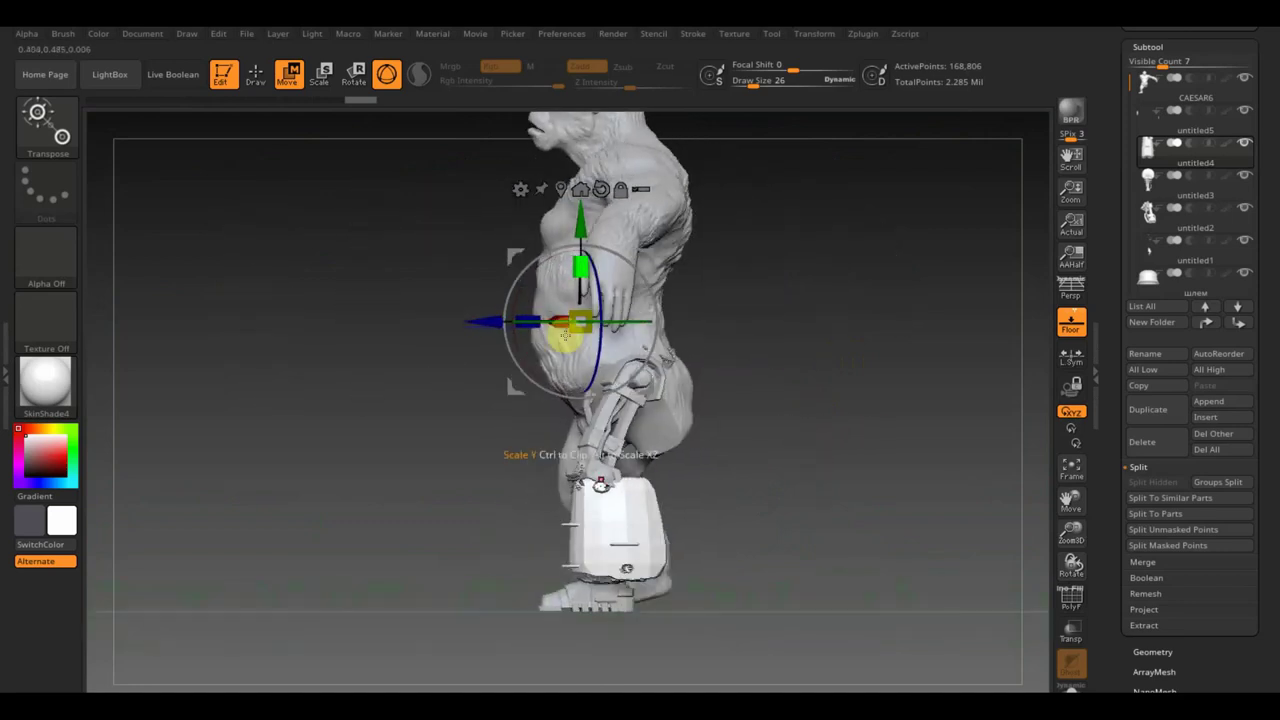
mouse_move(571, 280)
left_mouse_down()
mouse_move(506, 268)
mouse_move(503, 250)
left_mouse_up()
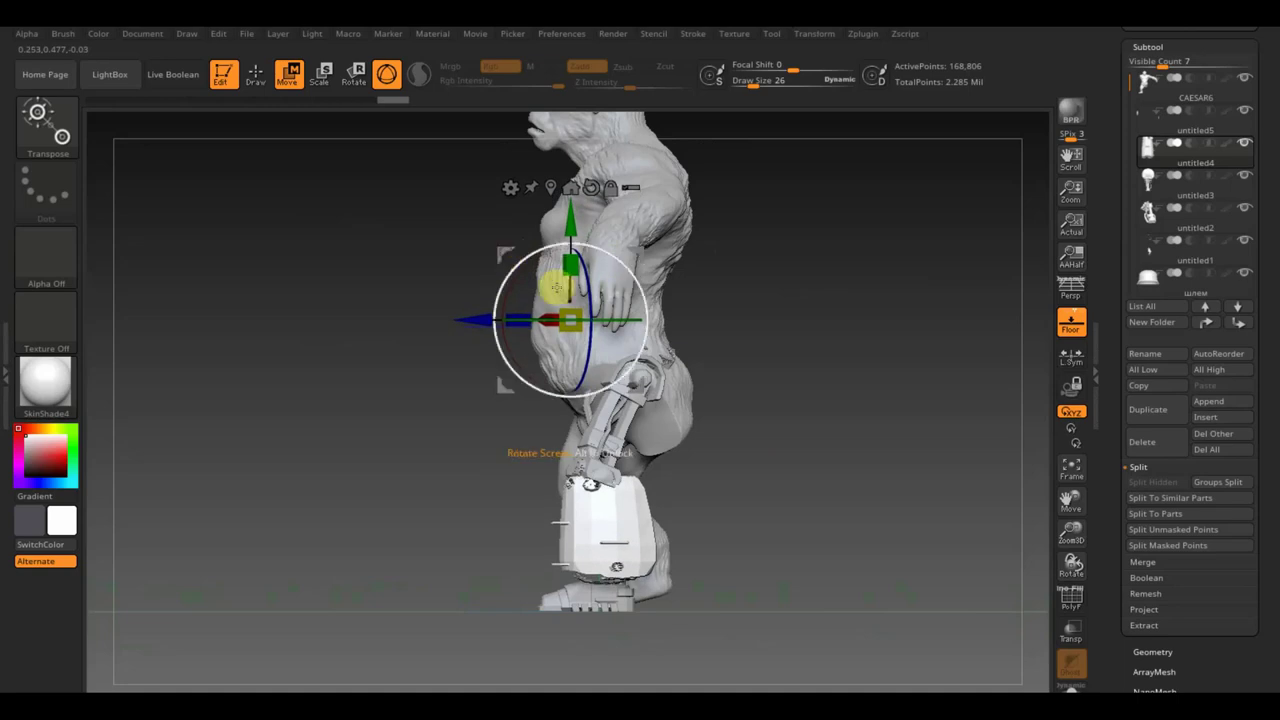
left_click_drag(757, 413, 816, 421)
left_click_drag(855, 534, 814, 511)
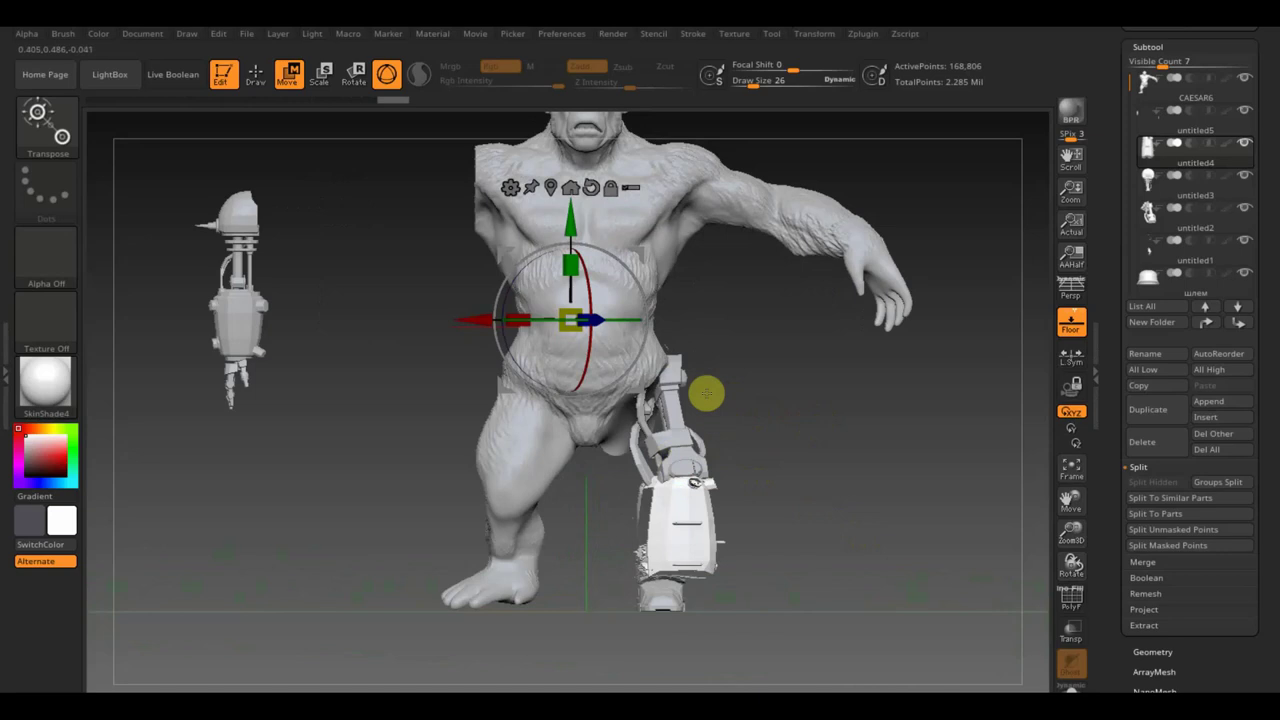
mouse_move(800, 444)
left_mouse_down()
mouse_move(831, 608)
mouse_move(720, 430)
mouse_move(797, 320)
mouse_move(803, 229)
left_mouse_up()
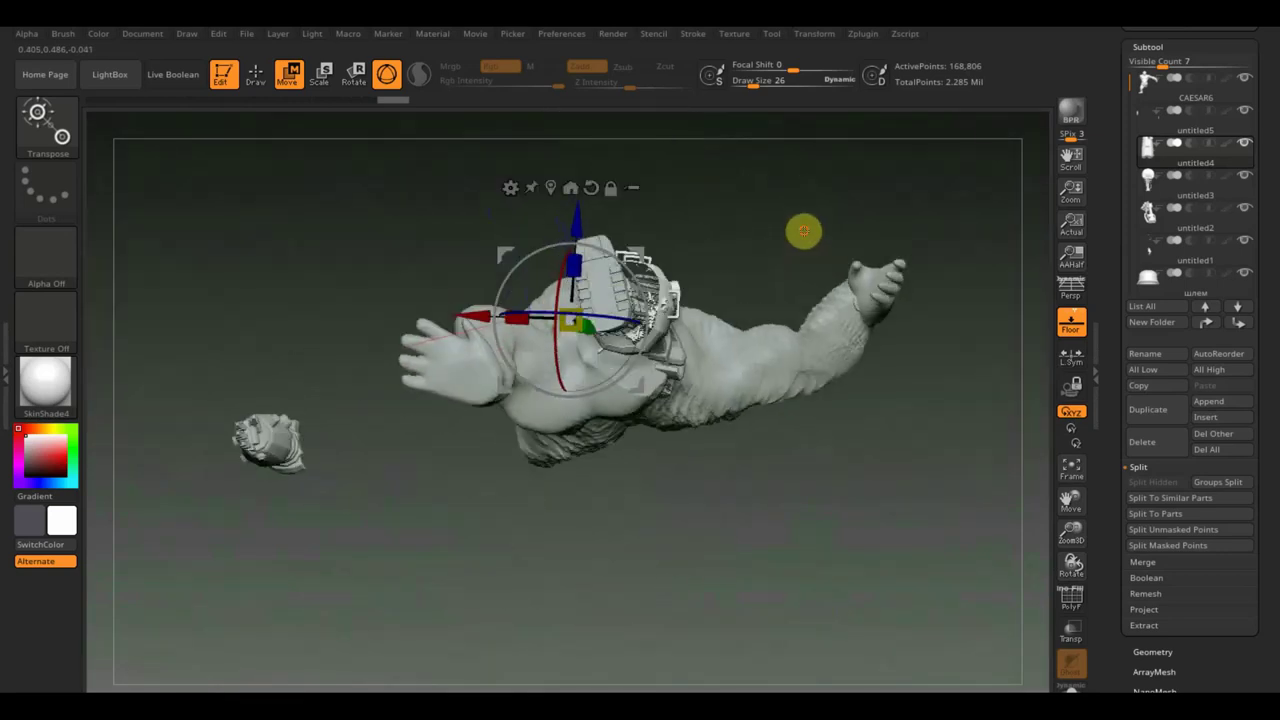
mouse_move(937, 414)
left_mouse_down()
mouse_move(906, 611)
mouse_move(912, 578)
mouse_move(860, 531)
mouse_move(909, 540)
mouse_move(856, 545)
left_mouse_up()
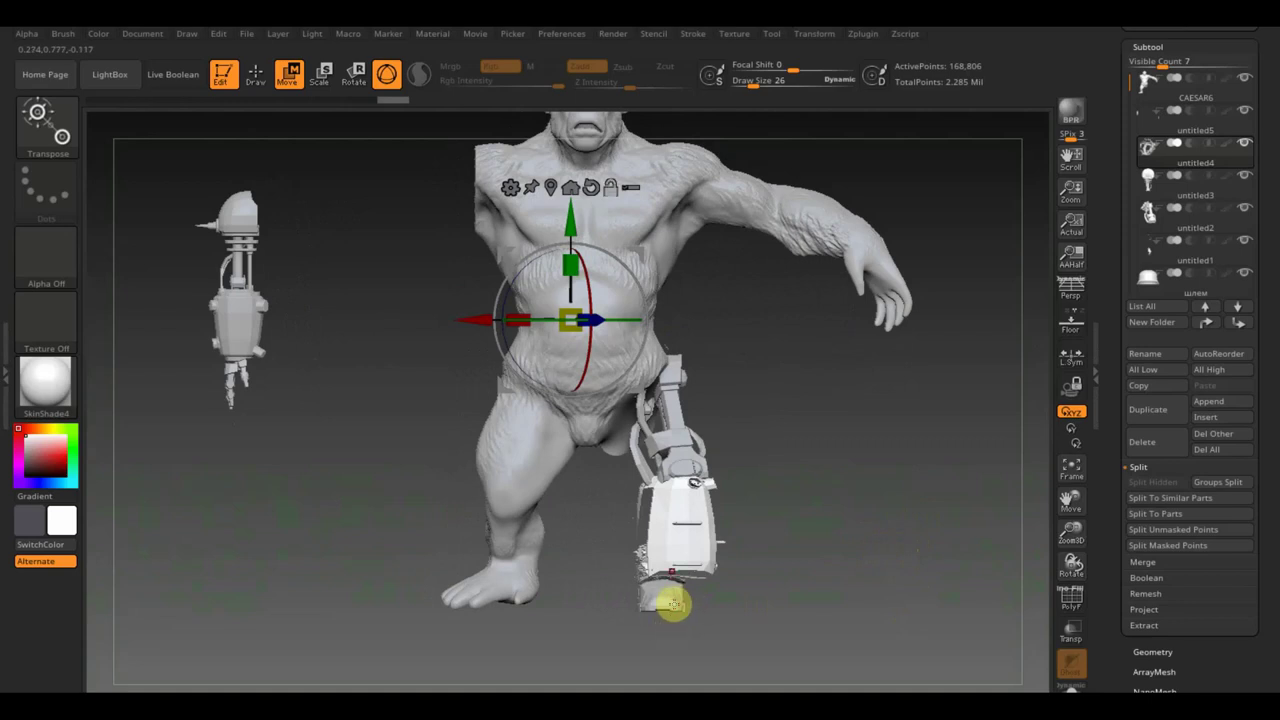
Select the untitled5 foot subtool, mask it, and apply Groups Split
left_click(673, 604, "alt")
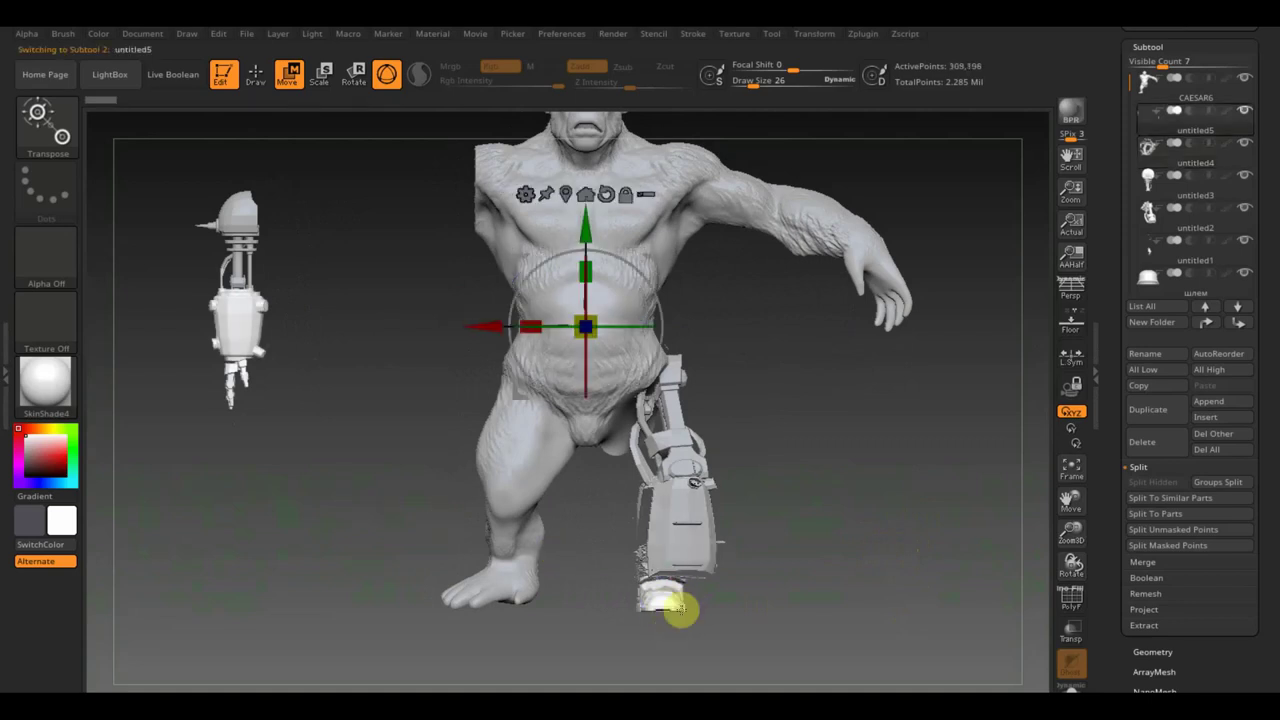
left_click_drag(297, 477, 165, 263, "ctrl")
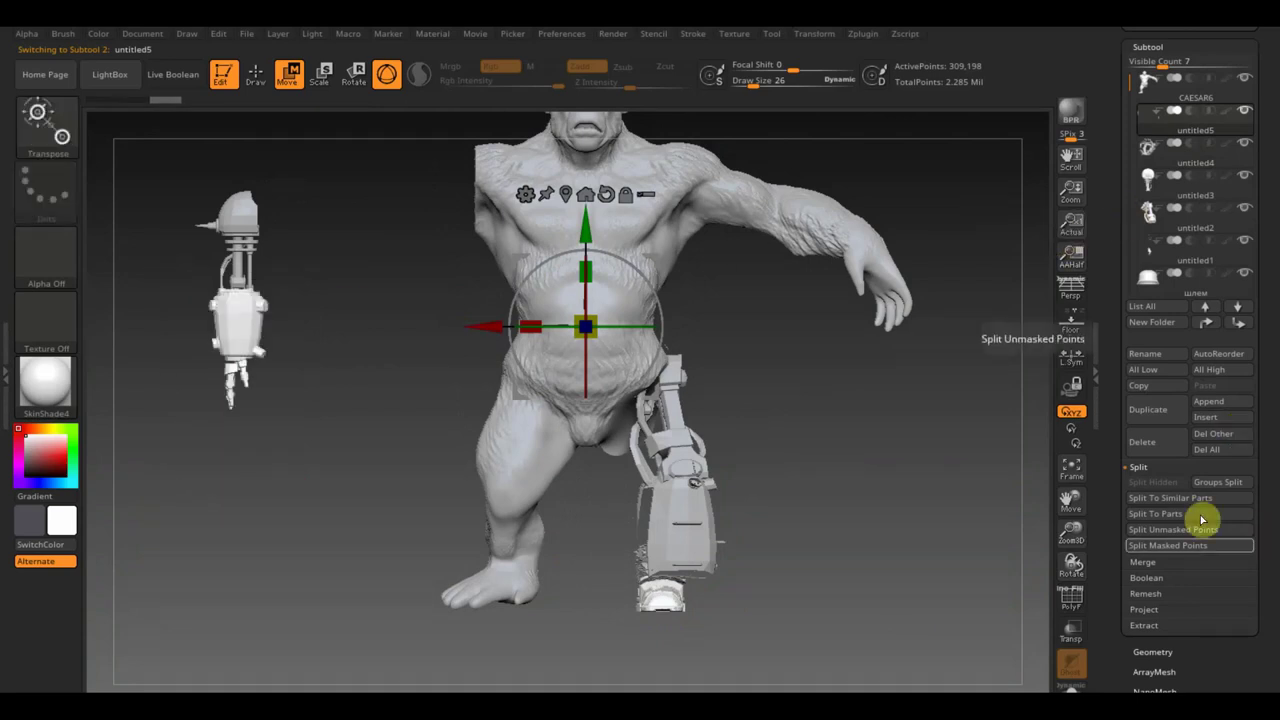
left_click(1212, 484)
Confirm the split, select the separated untitled6 foot piece, and move it under the leg
left_click(1003, 517)
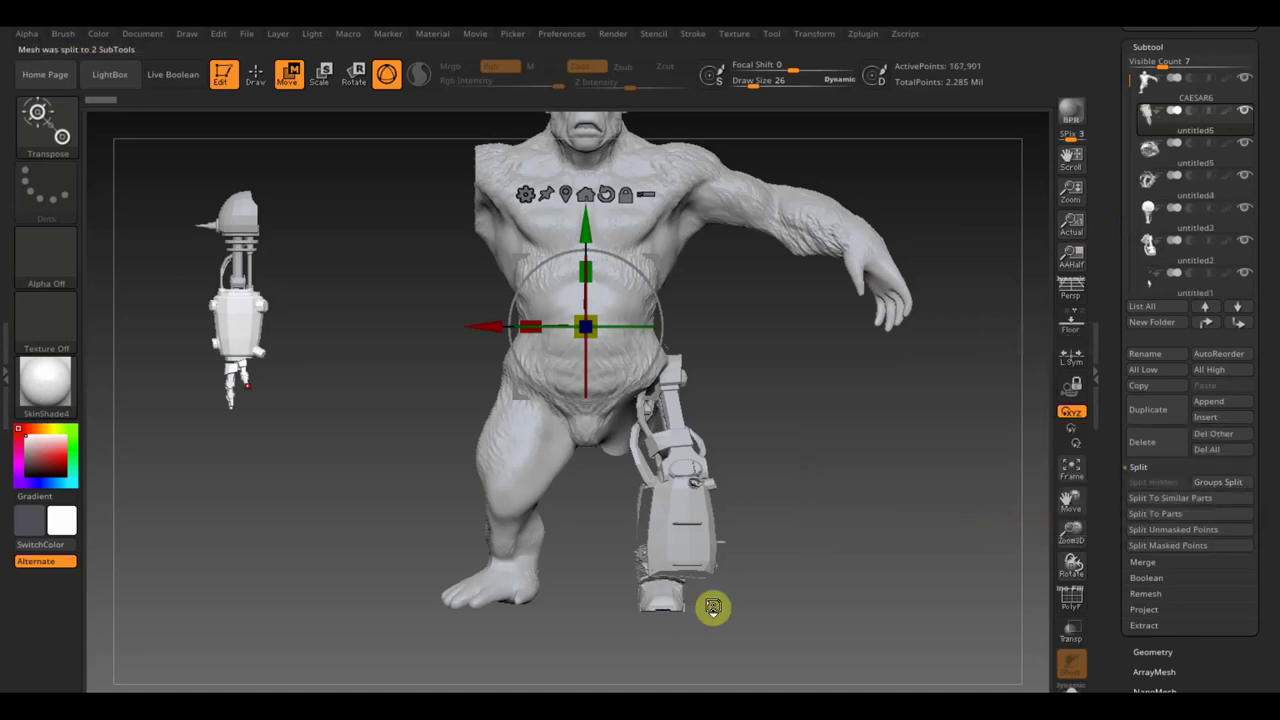
left_click(255, 75)
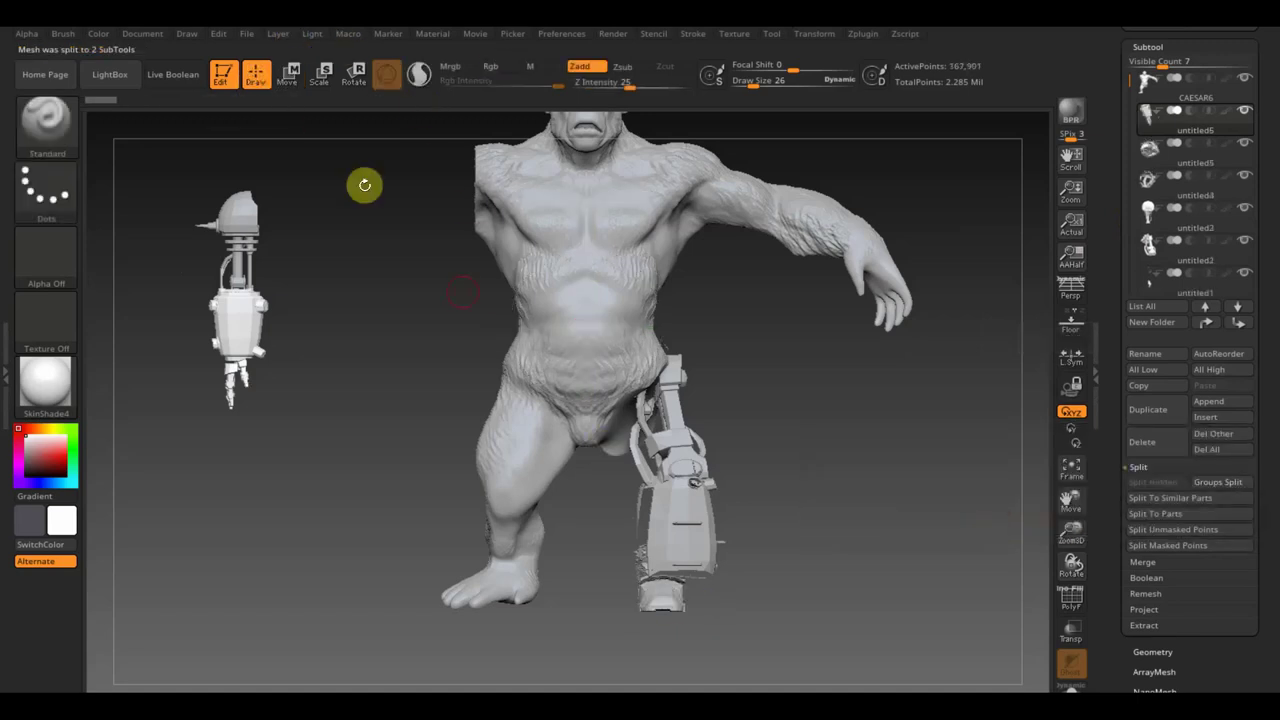
left_click(291, 72)
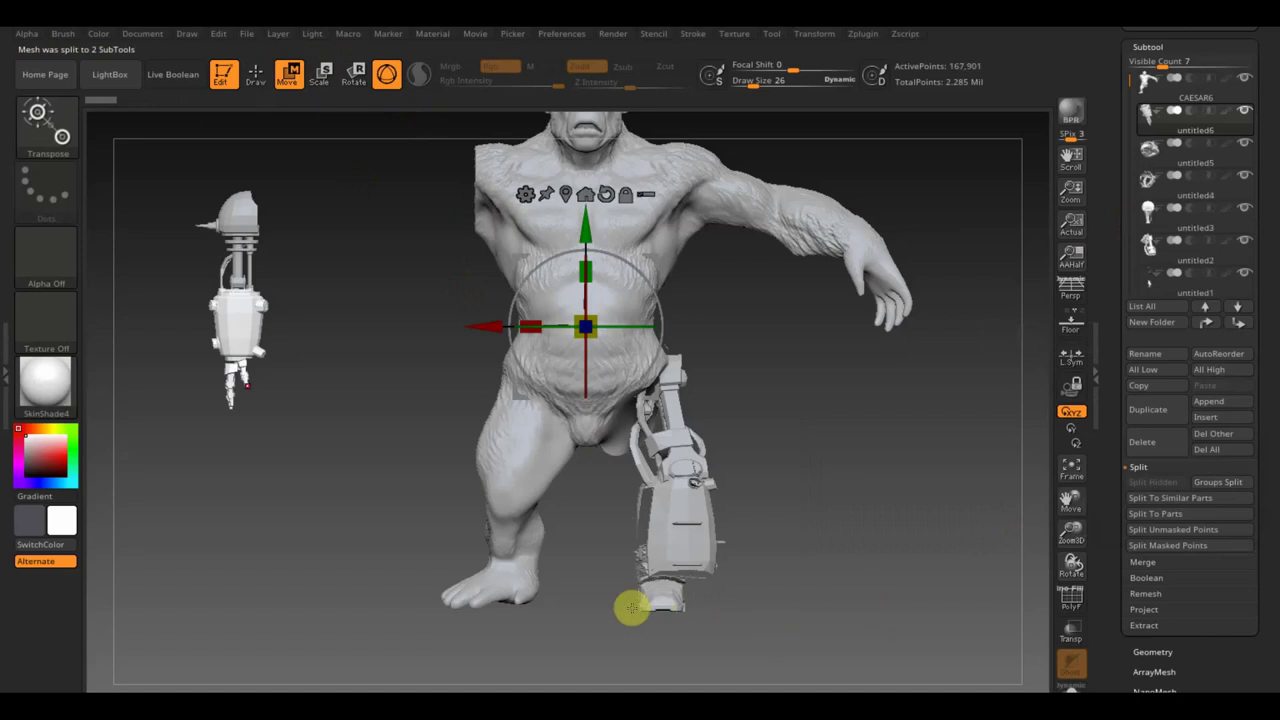
left_click(672, 592, "alt")
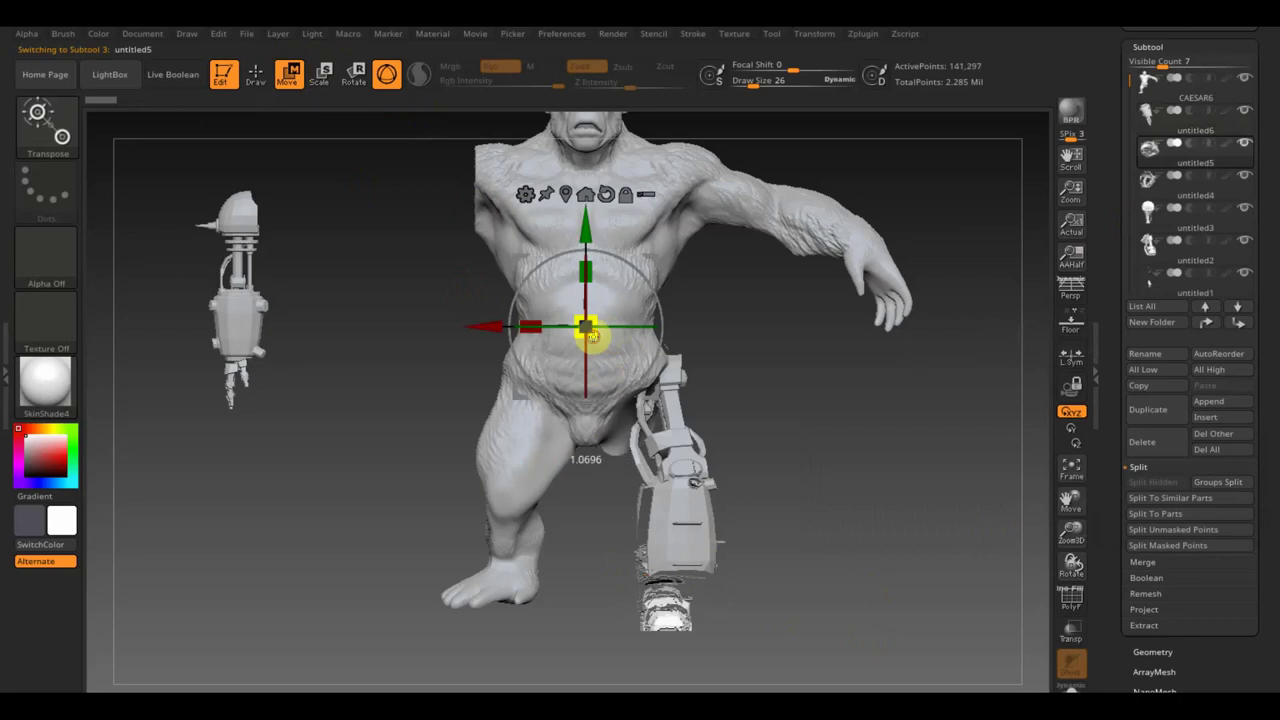
left_click_drag(585, 332, 611, 348)
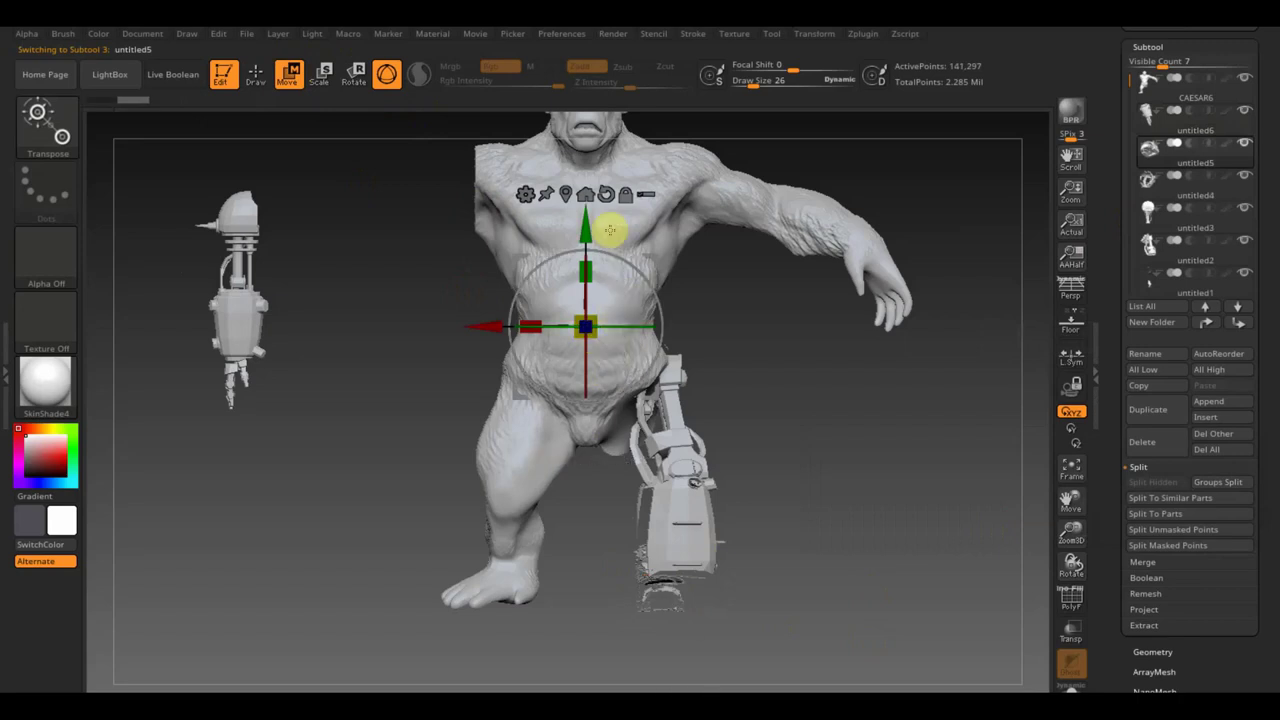
left_click_drag(588, 231, 575, 135, "alt")
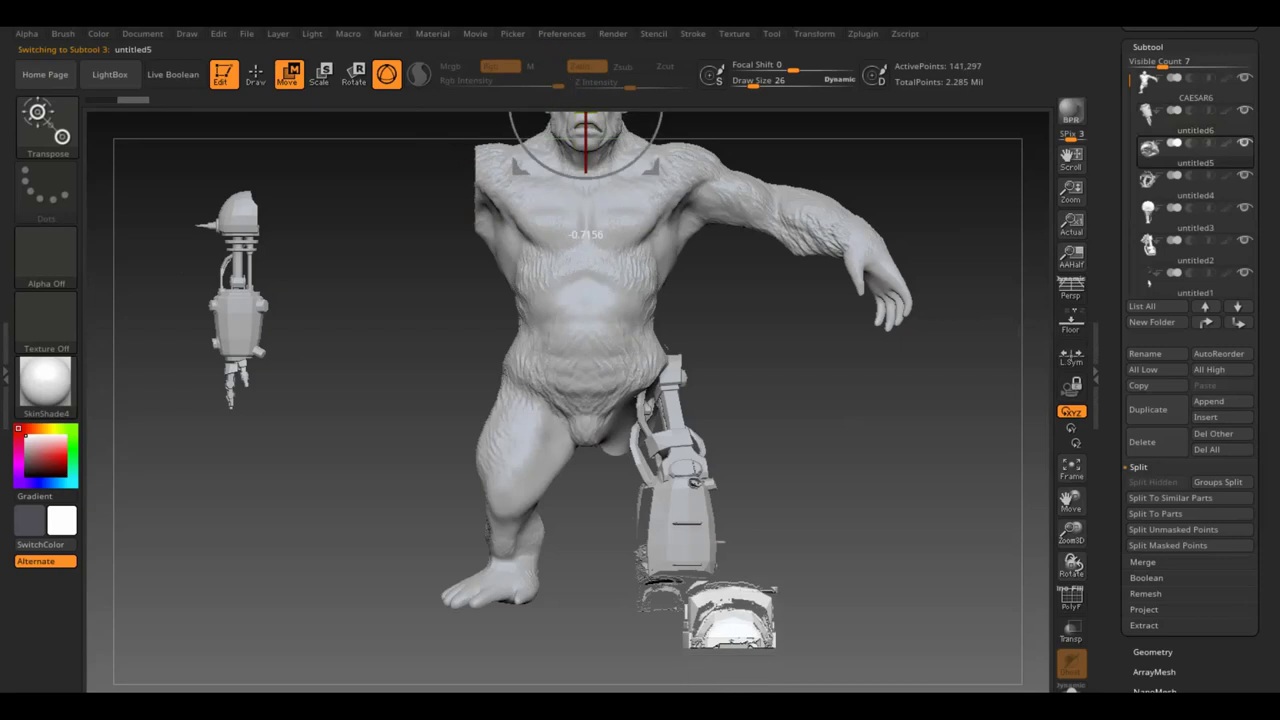
mouse_move(1006, 463)
left_mouse_down("alt")
mouse_move(900, 409)
mouse_move(871, 366)
mouse_move(838, 500)
left_mouse_up("alt")
left_click_drag(650, 213, 628, 194)
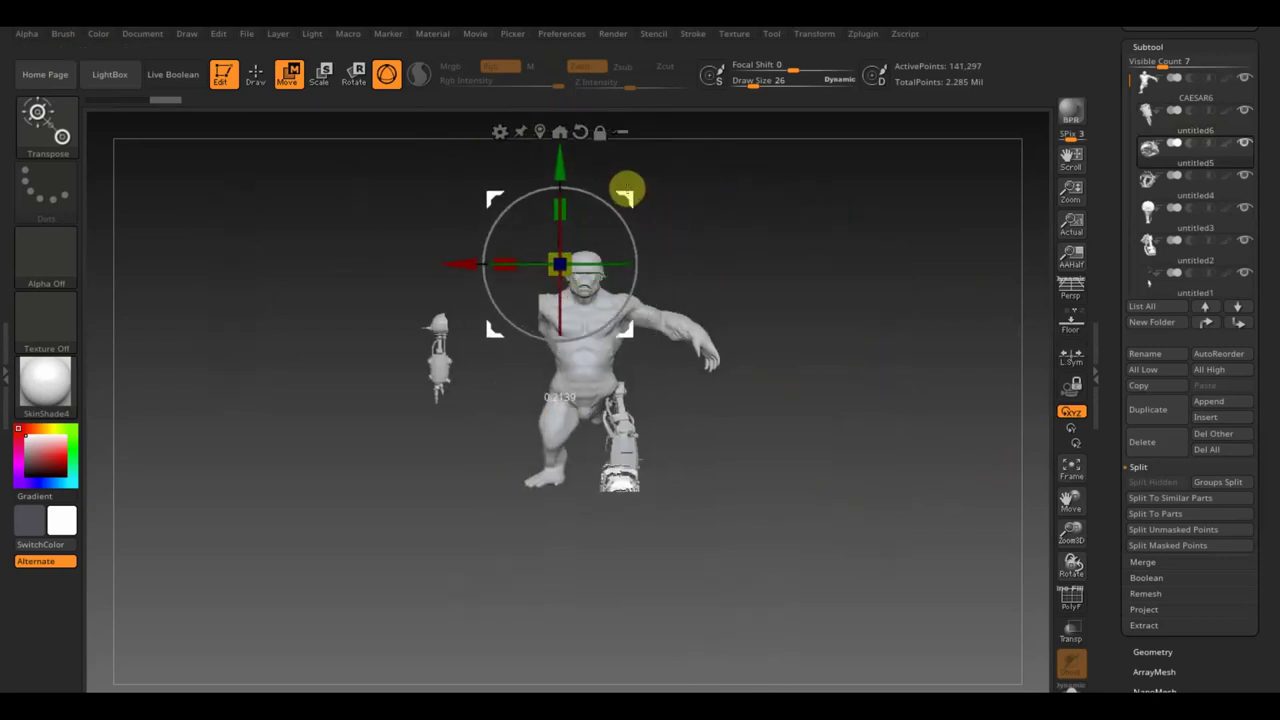
Shrink the foot piece to about 0.77 scale from a side view
mouse_move(850, 290)
left_mouse_down()
mouse_move(866, 303)
mouse_move(877, 491)
mouse_move(890, 466)
mouse_move(943, 677)
mouse_move(932, 172)
left_mouse_up()
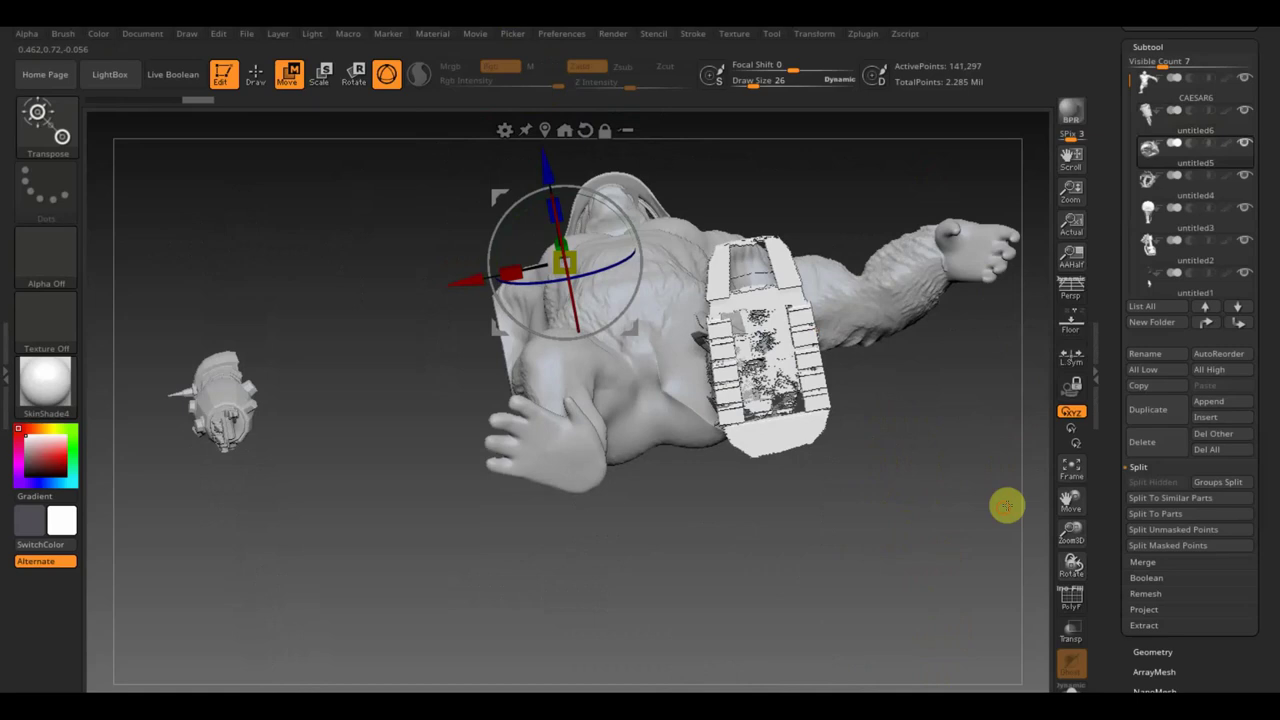
left_click_drag(1005, 506, 973, 501, "shift")
mouse_move(875, 524)
left_mouse_down("alt")
mouse_move(900, 529)
mouse_move(843, 651)
left_mouse_up("alt")
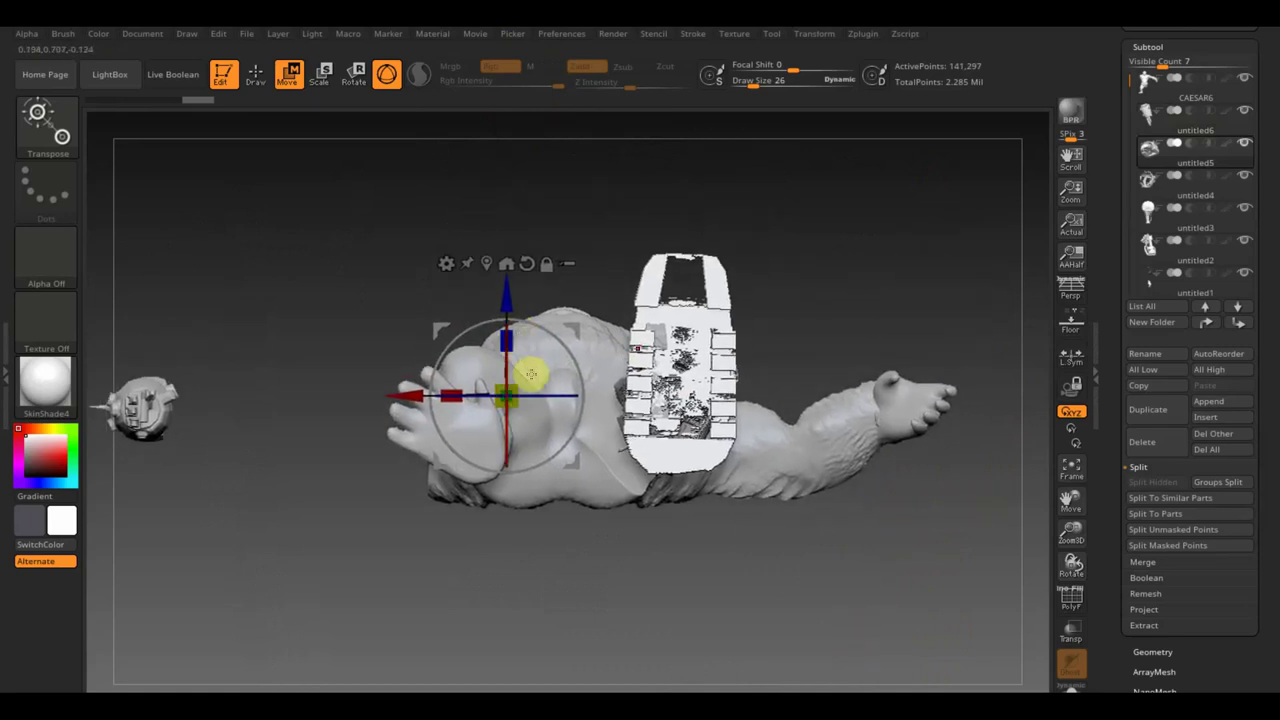
left_click_drag(508, 392, 720, 282)
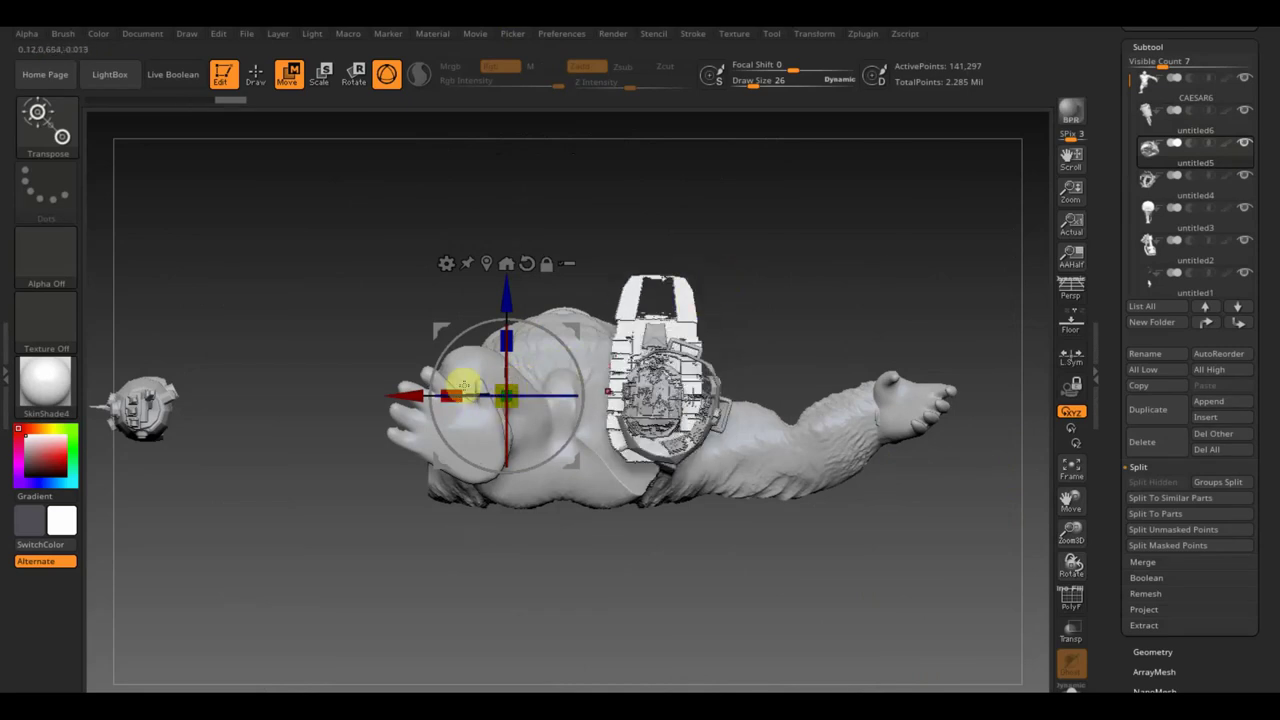
left_click_drag(511, 379, 497, 398)
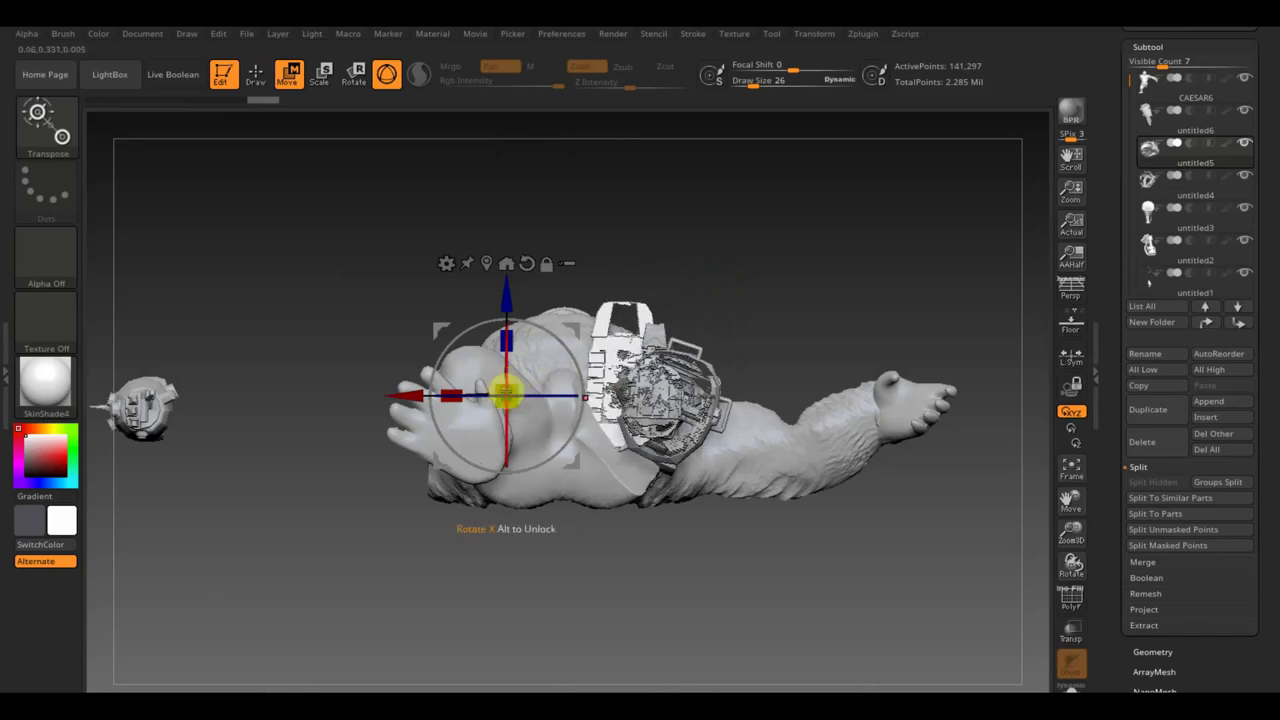
mouse_move(803, 237)
left_mouse_down()
mouse_move(789, 386)
mouse_move(815, 447)
mouse_move(777, 109)
left_mouse_up()
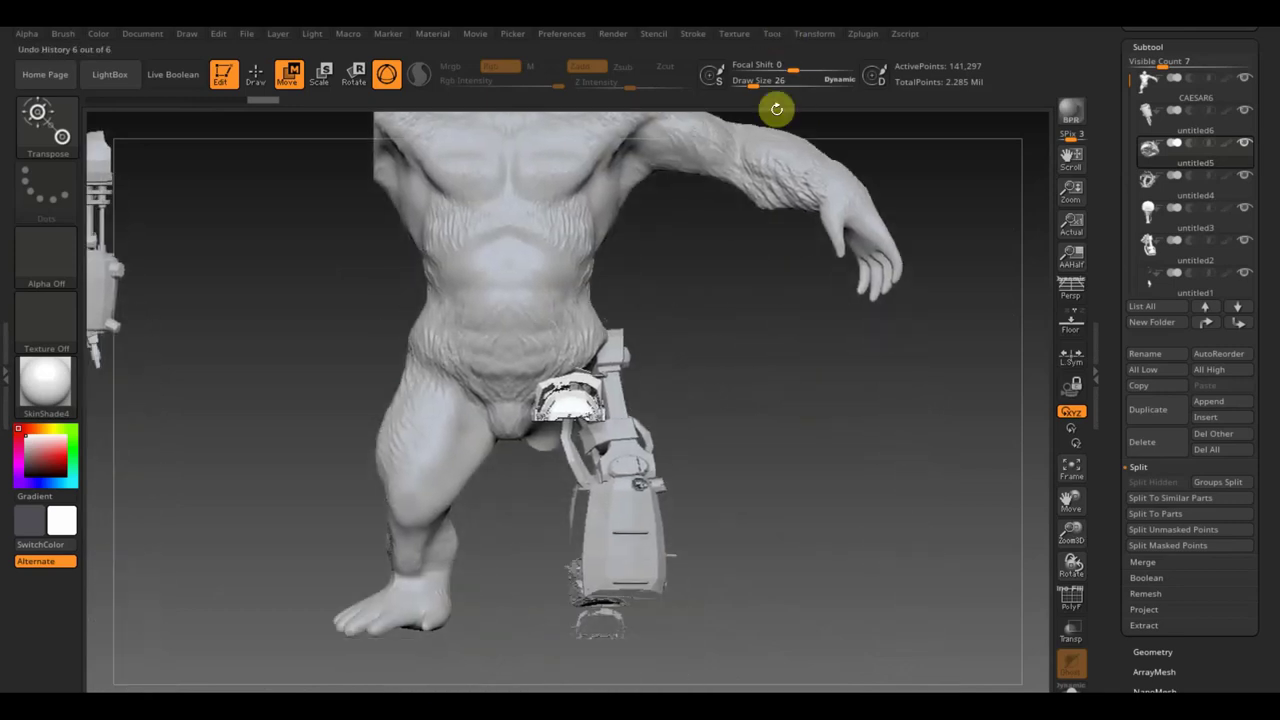
Move the small white foot piece lower down the leg with the Move gizmo
left_click(256, 74)
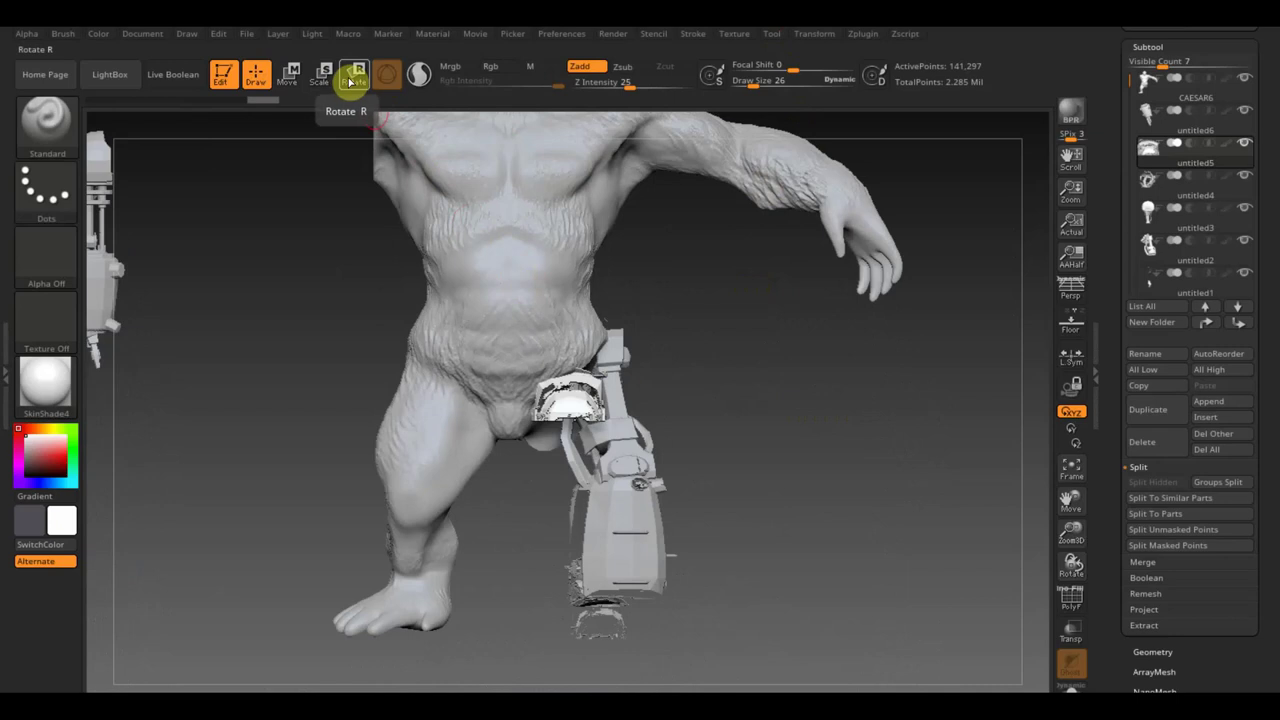
left_click(288, 74)
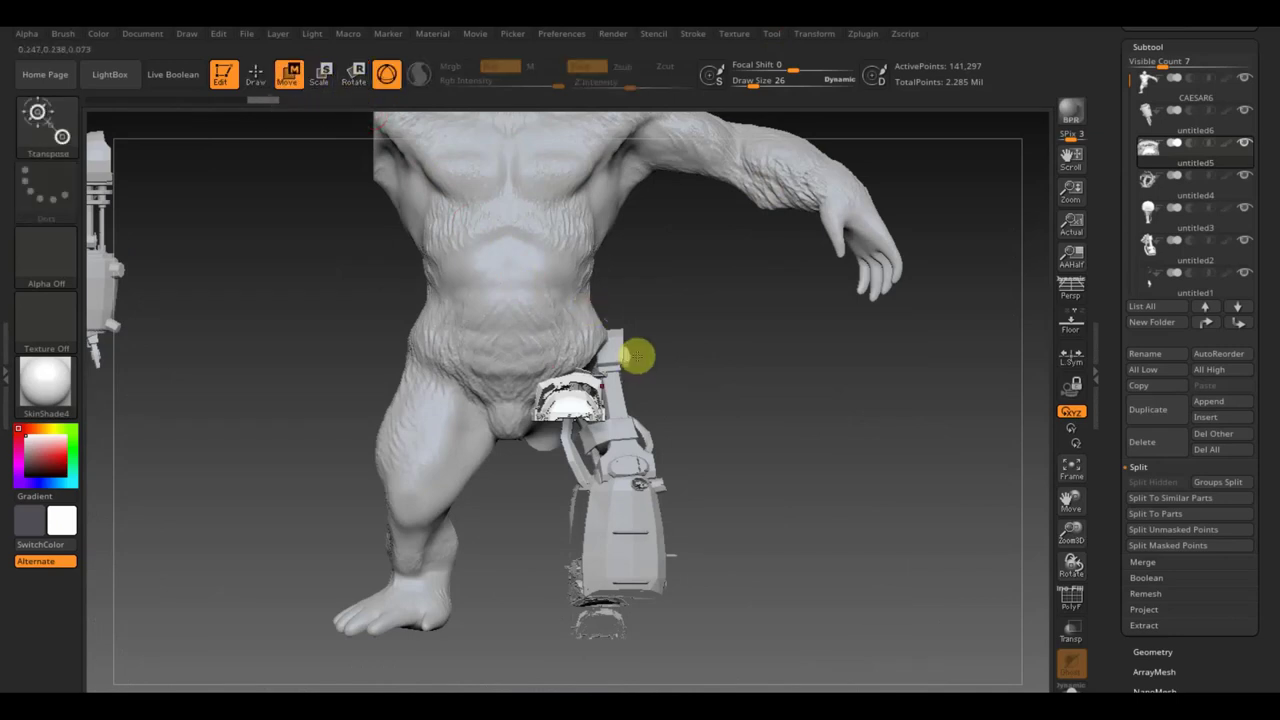
mouse_move(726, 386)
left_mouse_down()
mouse_move(686, 294)
mouse_move(737, 494)
left_mouse_up()
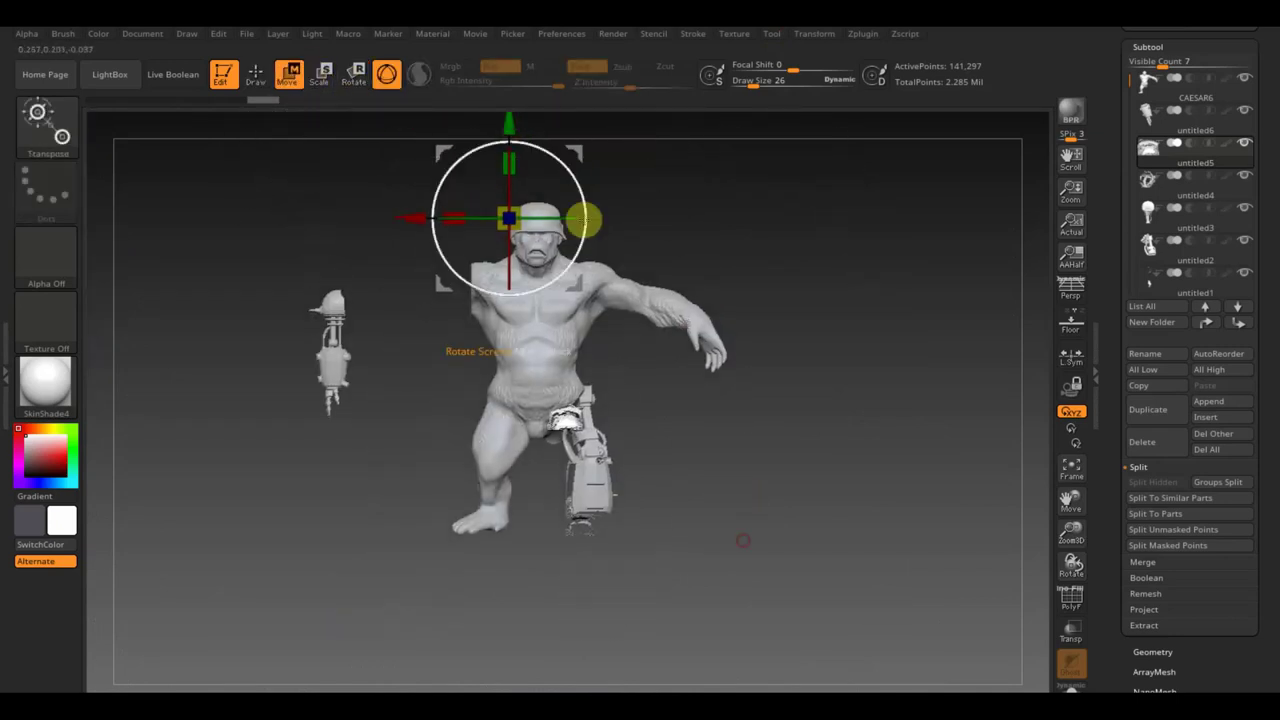
mouse_move(470, 148)
left_mouse_down()
mouse_move(437, 151)
mouse_move(455, 260)
left_mouse_up()
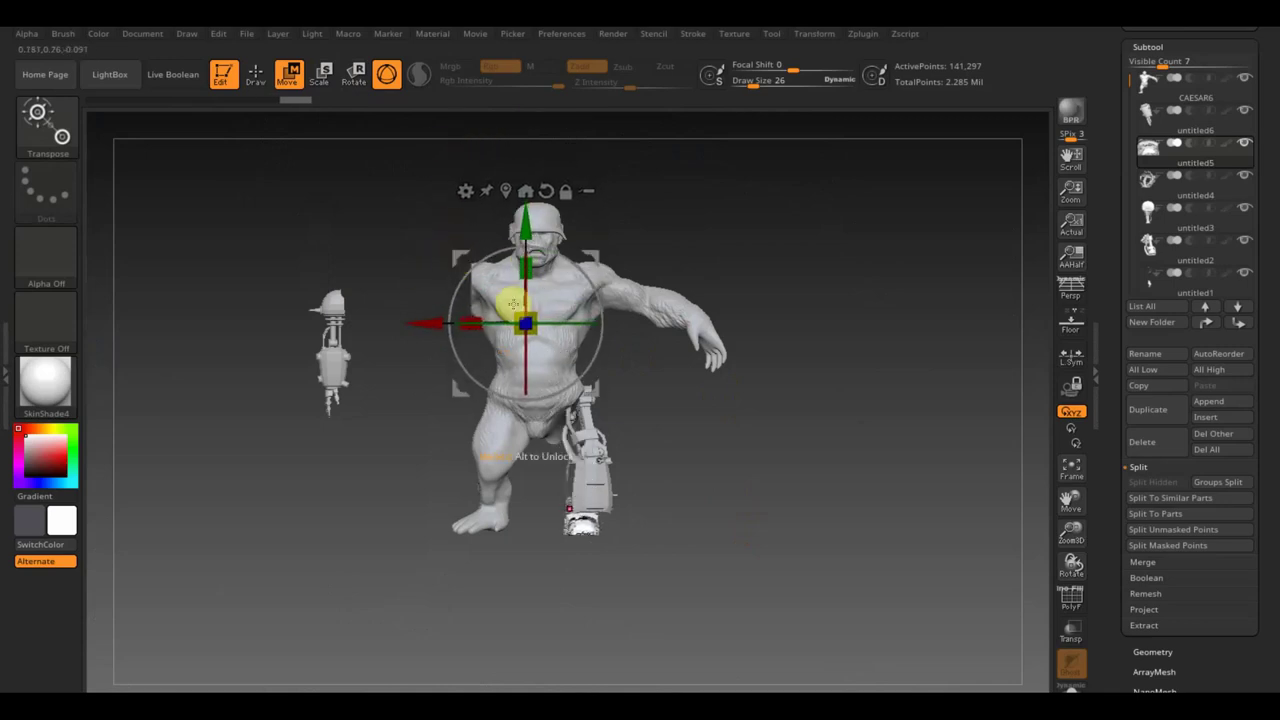
left_click_drag(536, 334, 537, 334)
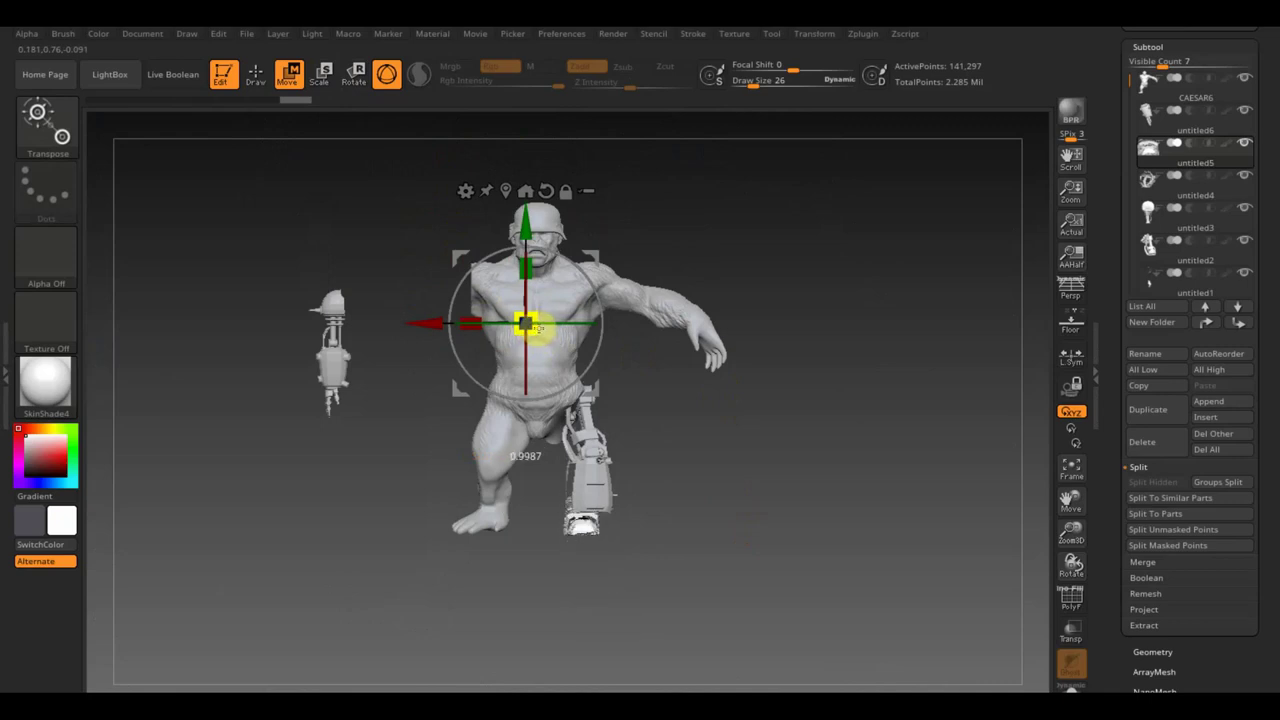
Rotate the backpack to sit against the ape's back, checking front and side
mouse_move(649, 382)
left_mouse_down()
mouse_move(720, 386)
mouse_move(697, 289)
mouse_move(763, 366)
mouse_move(803, 497)
mouse_move(592, 249)
mouse_move(608, 303)
left_mouse_up()
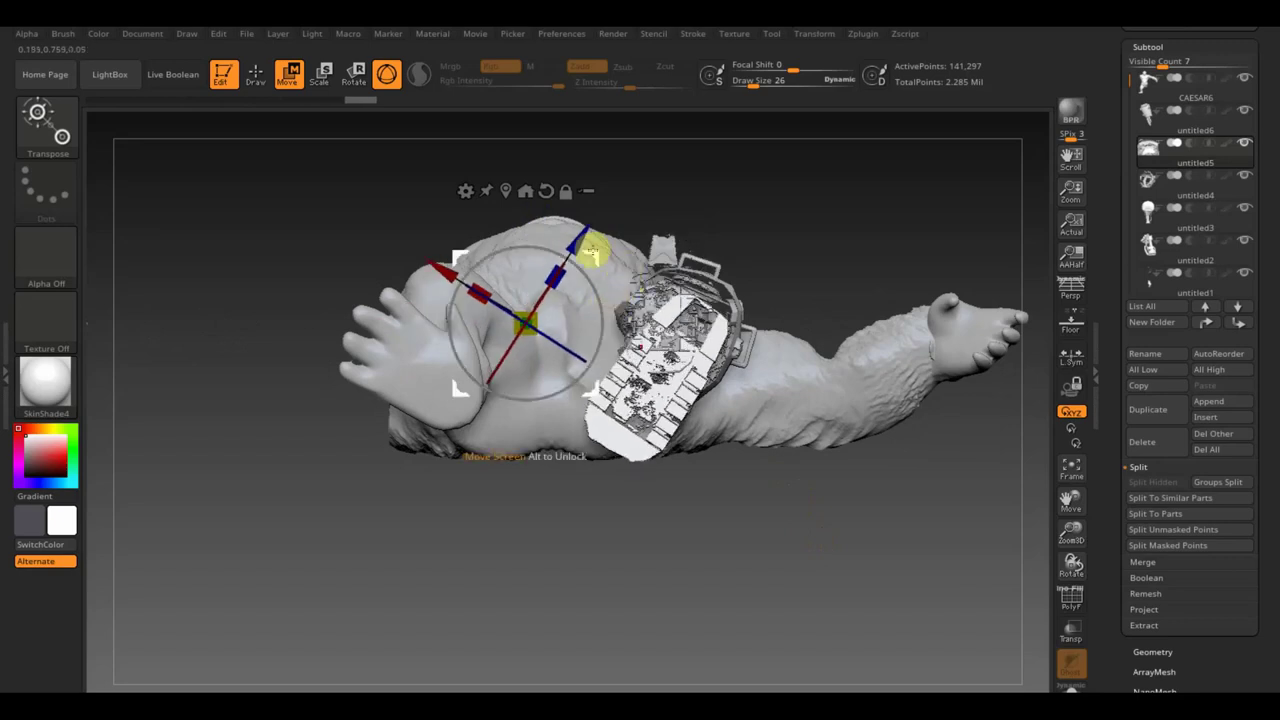
left_click_drag(577, 244, 600, 172)
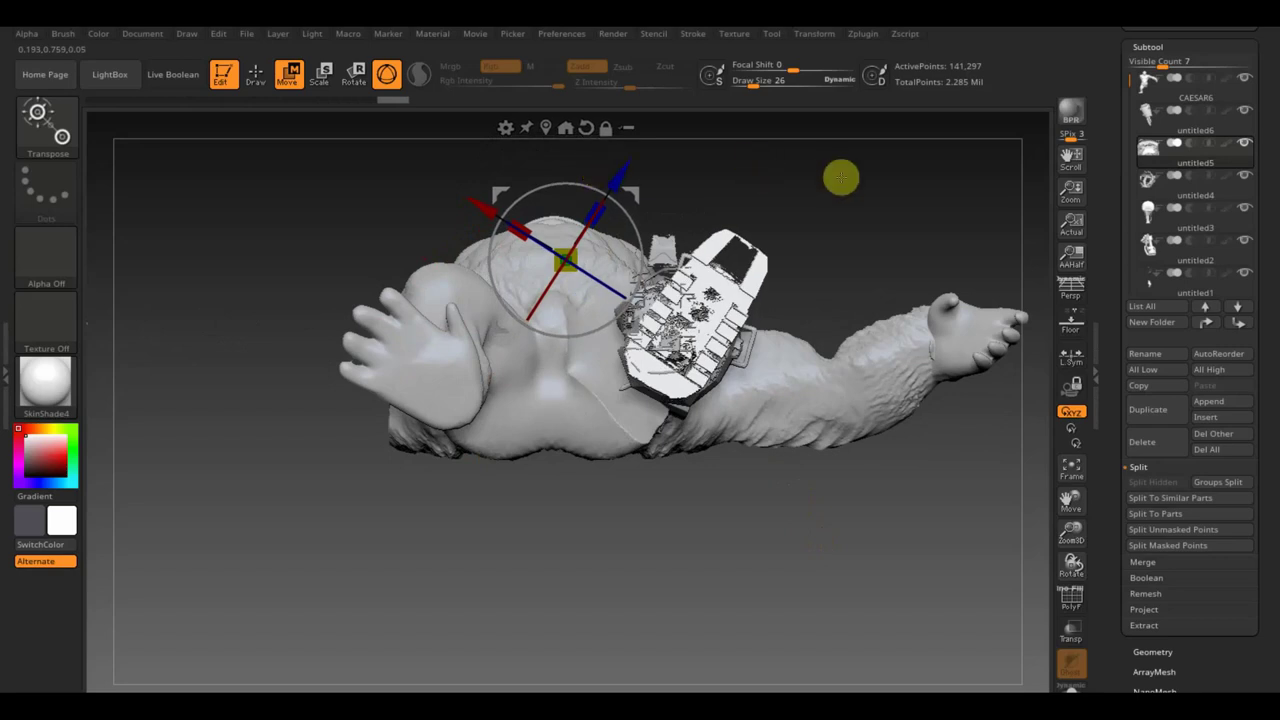
mouse_move(840, 177)
left_mouse_down()
mouse_move(862, 485)
mouse_move(850, 502)
left_mouse_up()
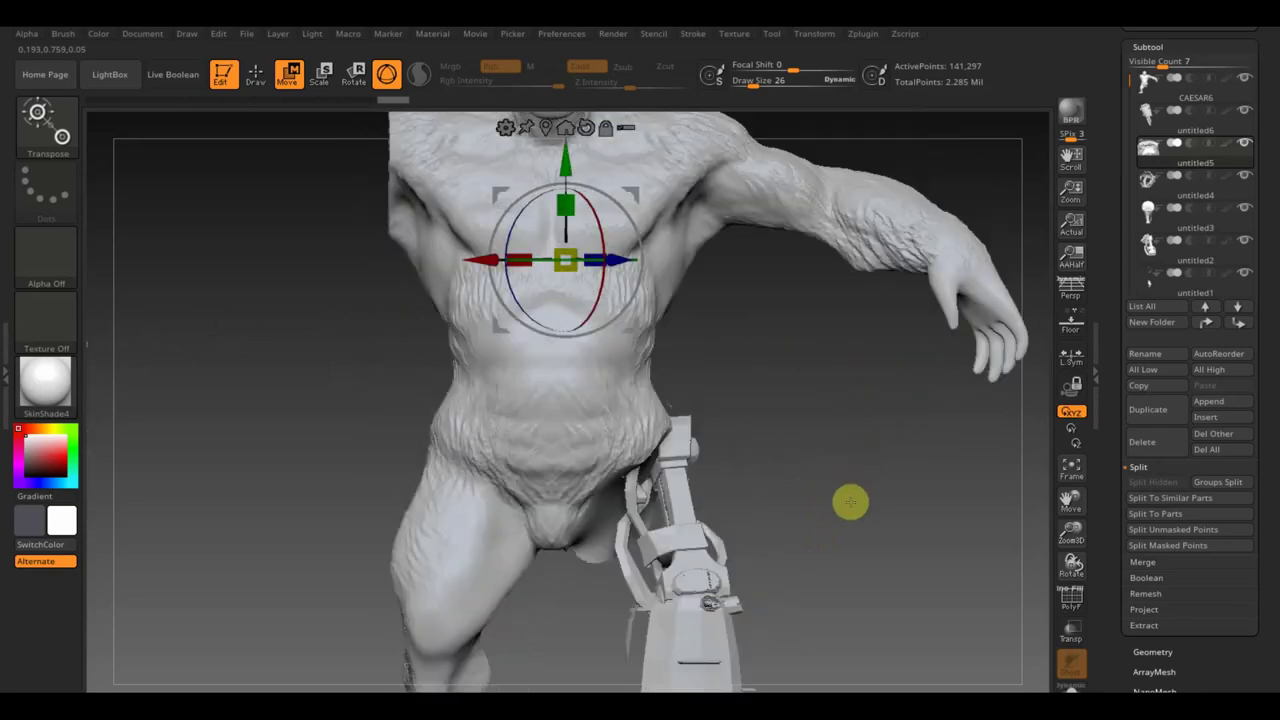
mouse_move(846, 573)
left_mouse_down()
mouse_move(774, 337)
mouse_move(797, 403)
mouse_move(842, 408)
mouse_move(764, 405)
left_mouse_up()
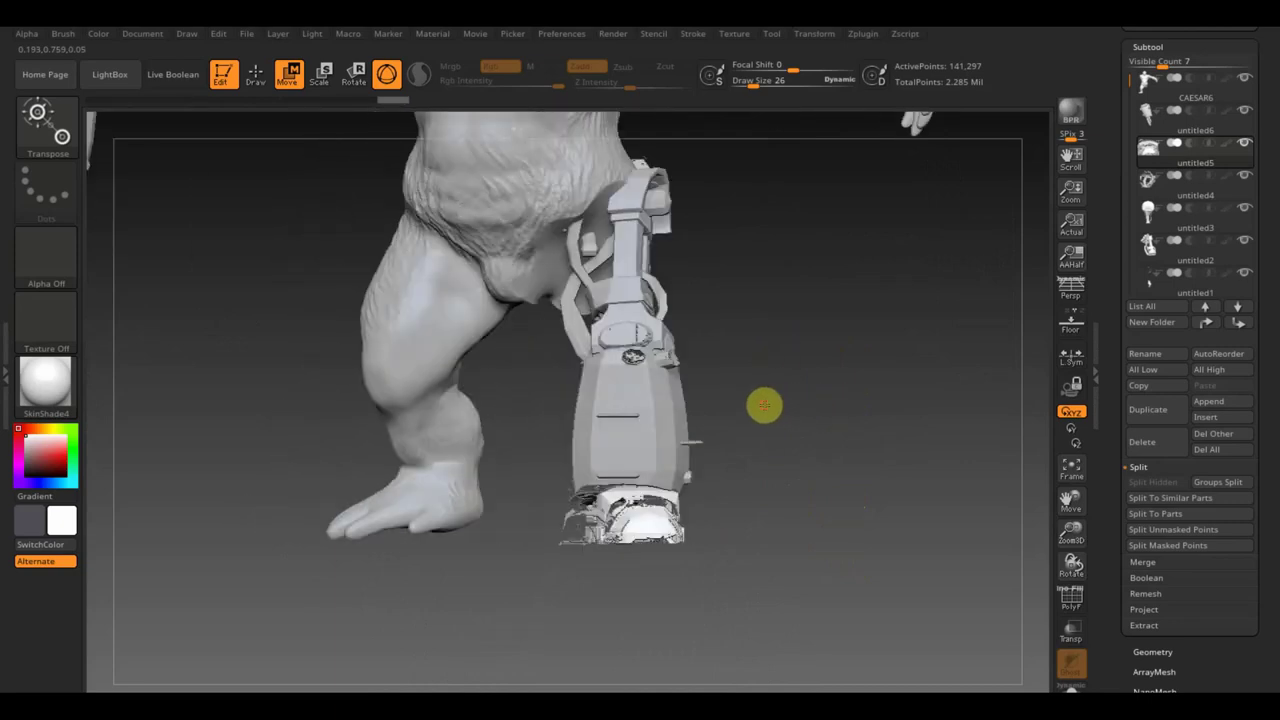
Switch to Draw mode and activate the shin shell and robotic foot subtools in turn
left_click(643, 447, "alt")
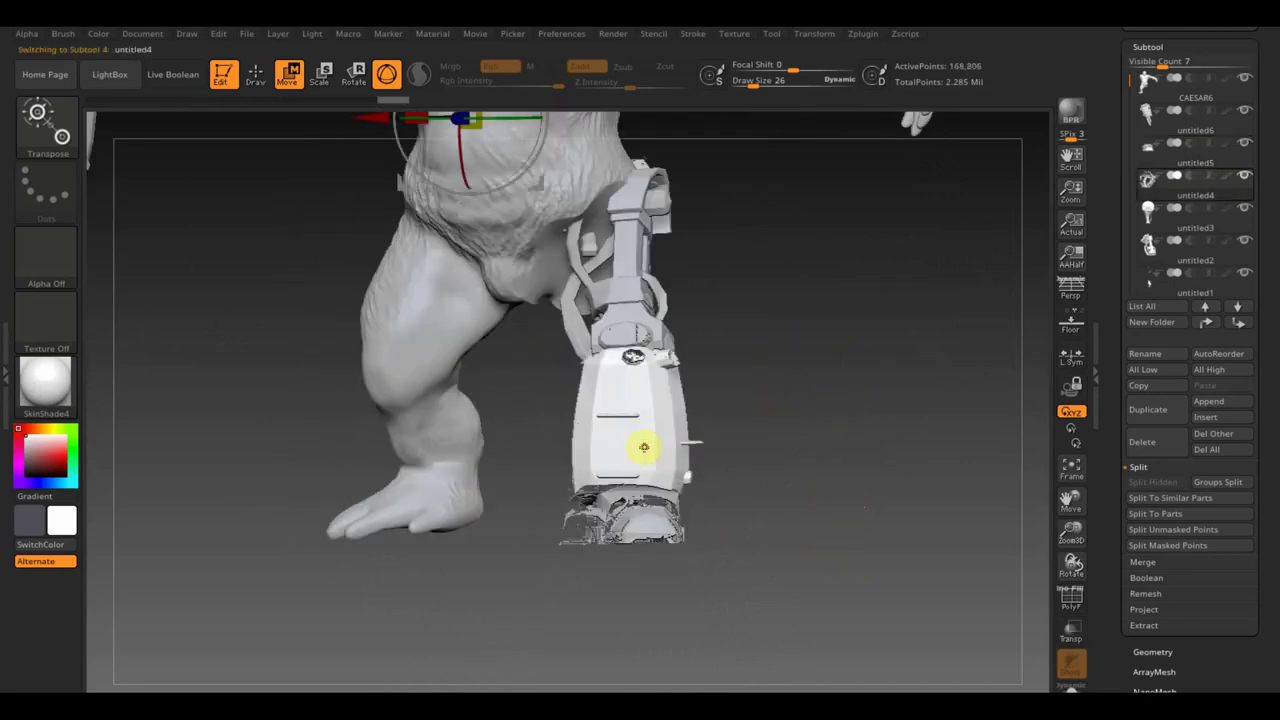
left_click(565, 519, "alt")
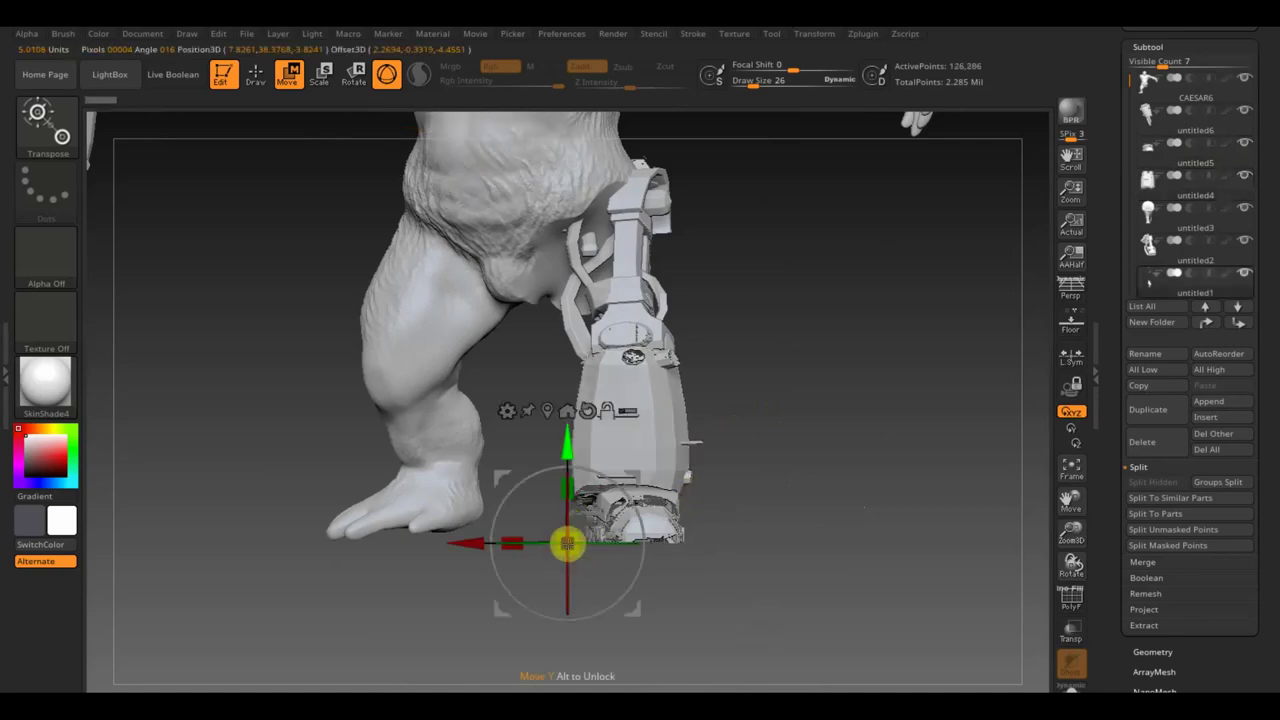
left_click(254, 73)
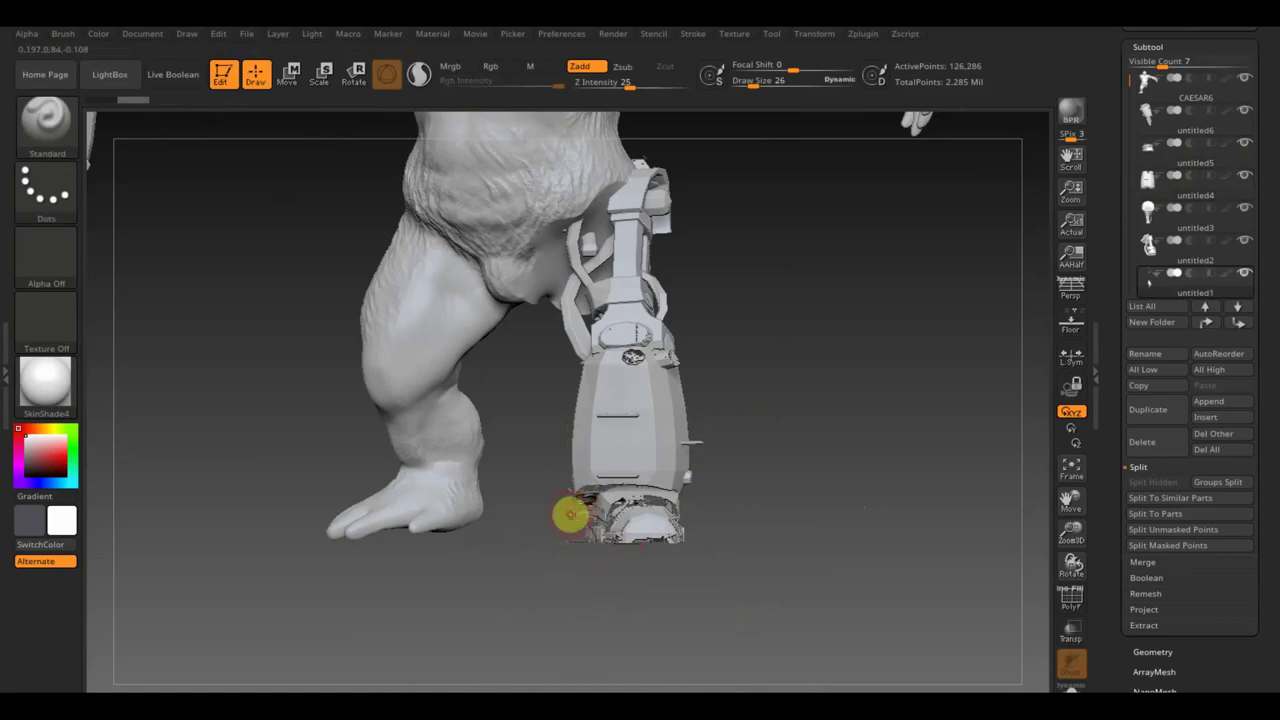
left_click(590, 518, "alt")
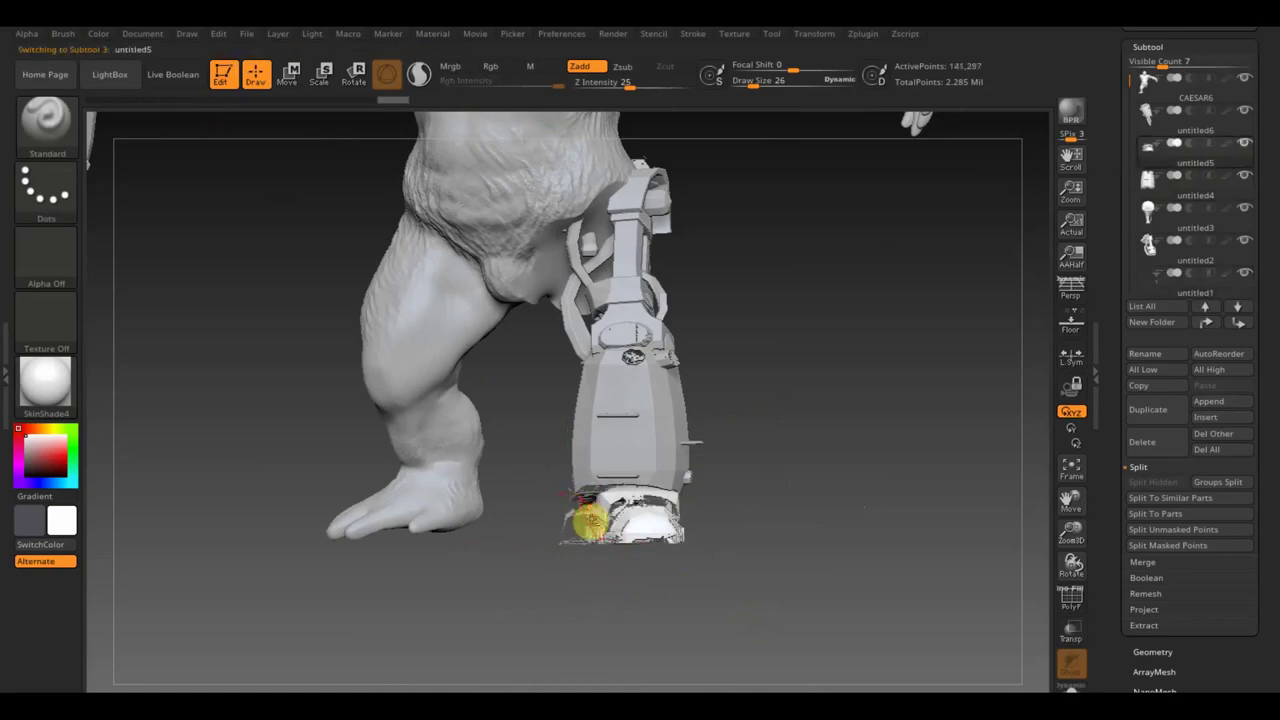
left_click(625, 465, "alt")
left_click(642, 525, "alt")
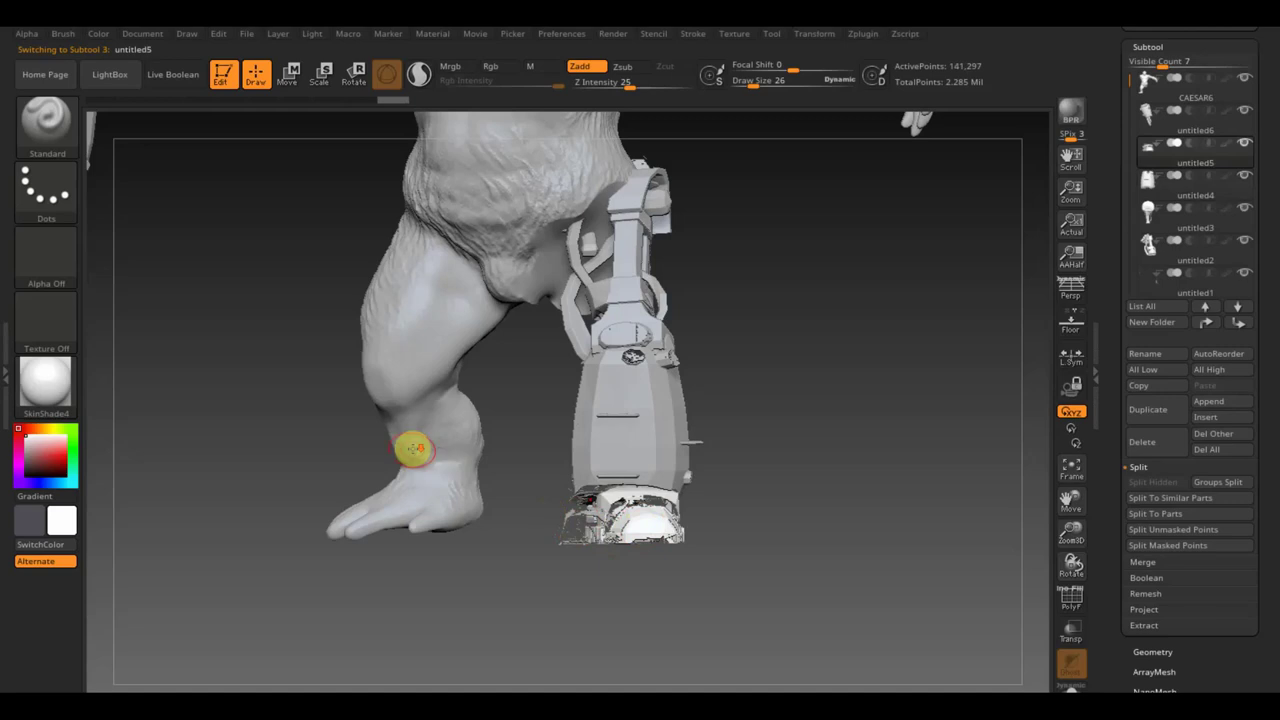
Pull back to the whole creature and select the floating arm's lower and top pieces
mouse_move(258, 423)
left_mouse_down("alt")
mouse_move(229, 351)
mouse_move(236, 323)
left_mouse_up("alt")
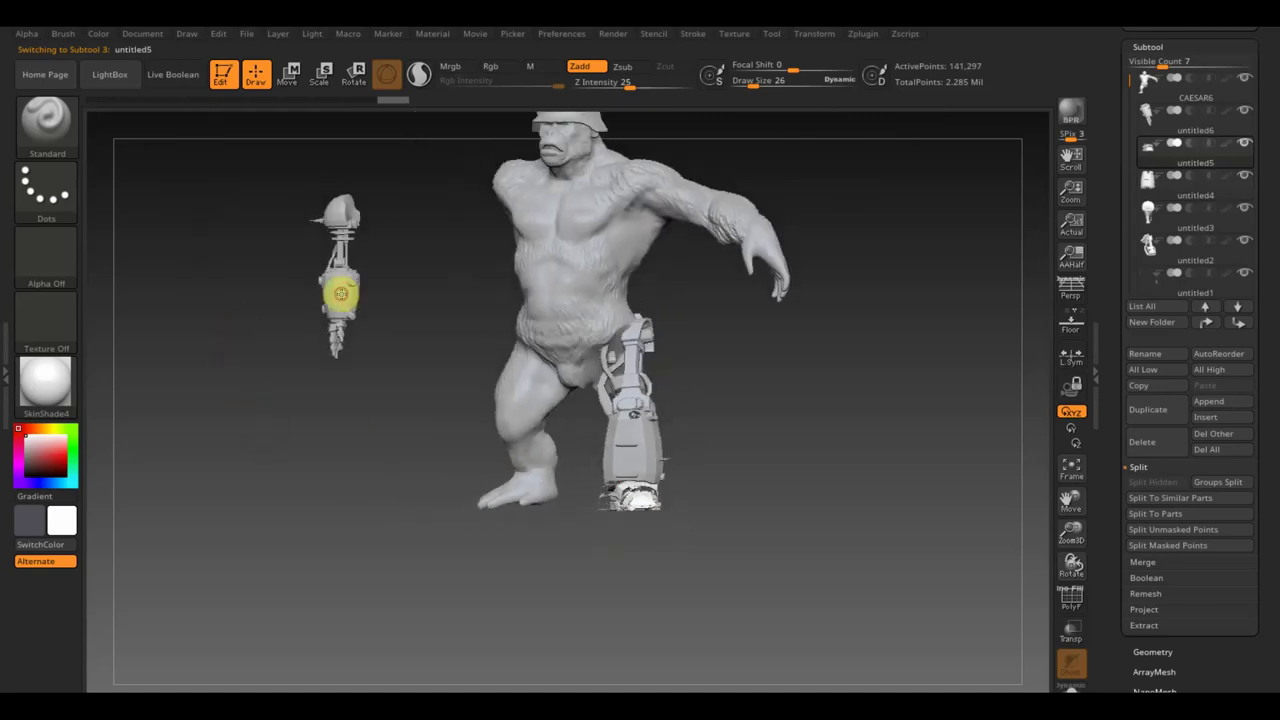
left_click(340, 293, "alt")
left_click(340, 224, "alt")
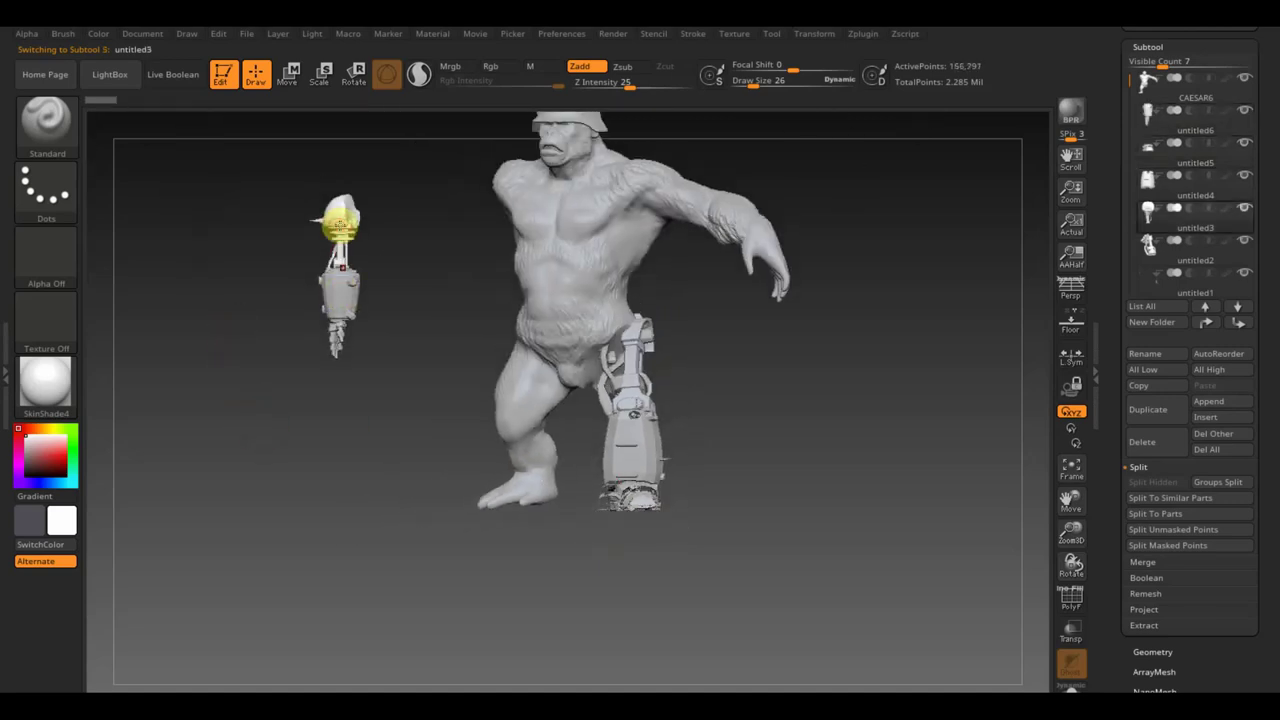
Close in on the leg, select foot, shin and upper armour parts, and outline a SliceRect area
mouse_move(786, 457)
left_mouse_down("alt")
mouse_move(374, 218)
mouse_move(476, 277)
left_mouse_up("alt")
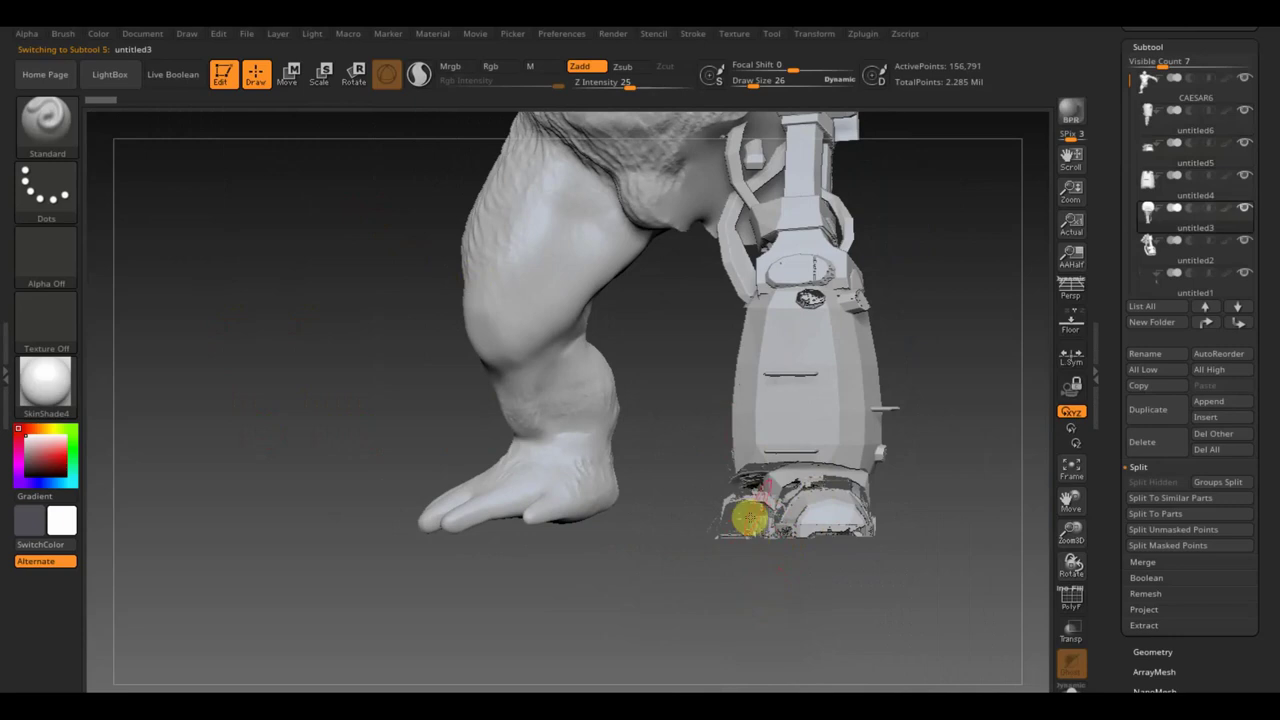
left_click_drag(749, 614, 677, 477, "shift")
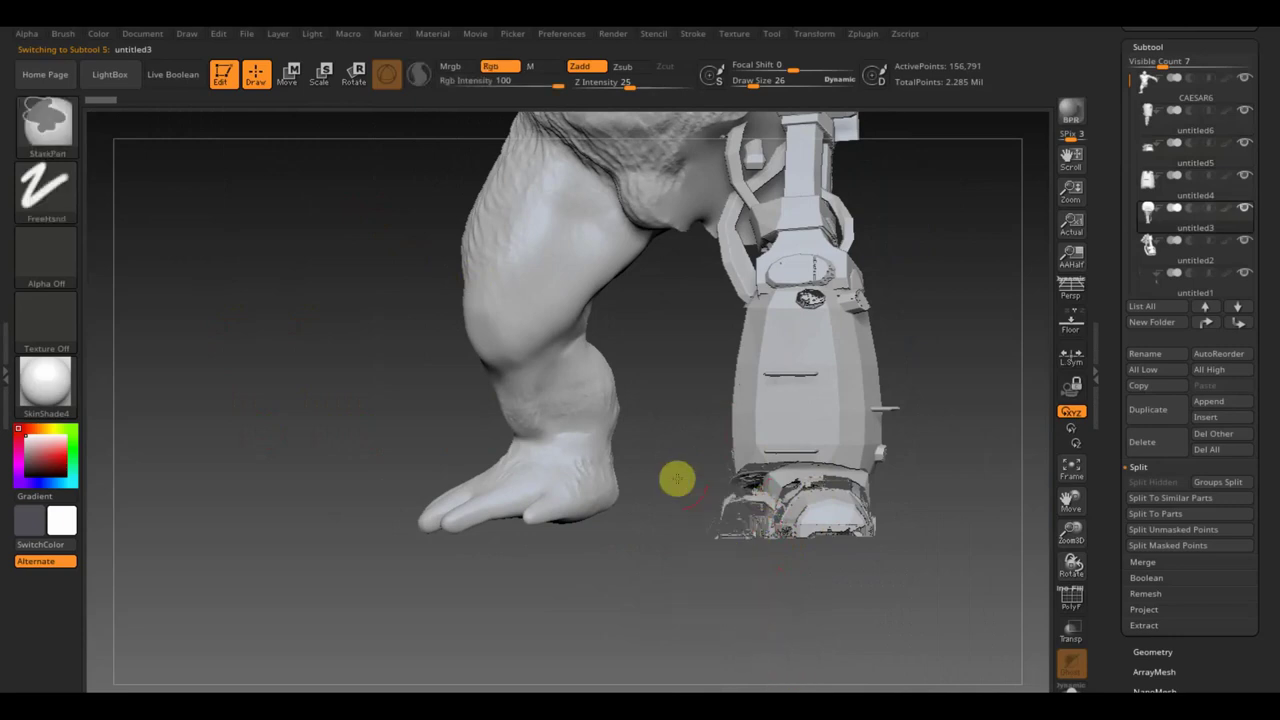
left_click(828, 510, "alt")
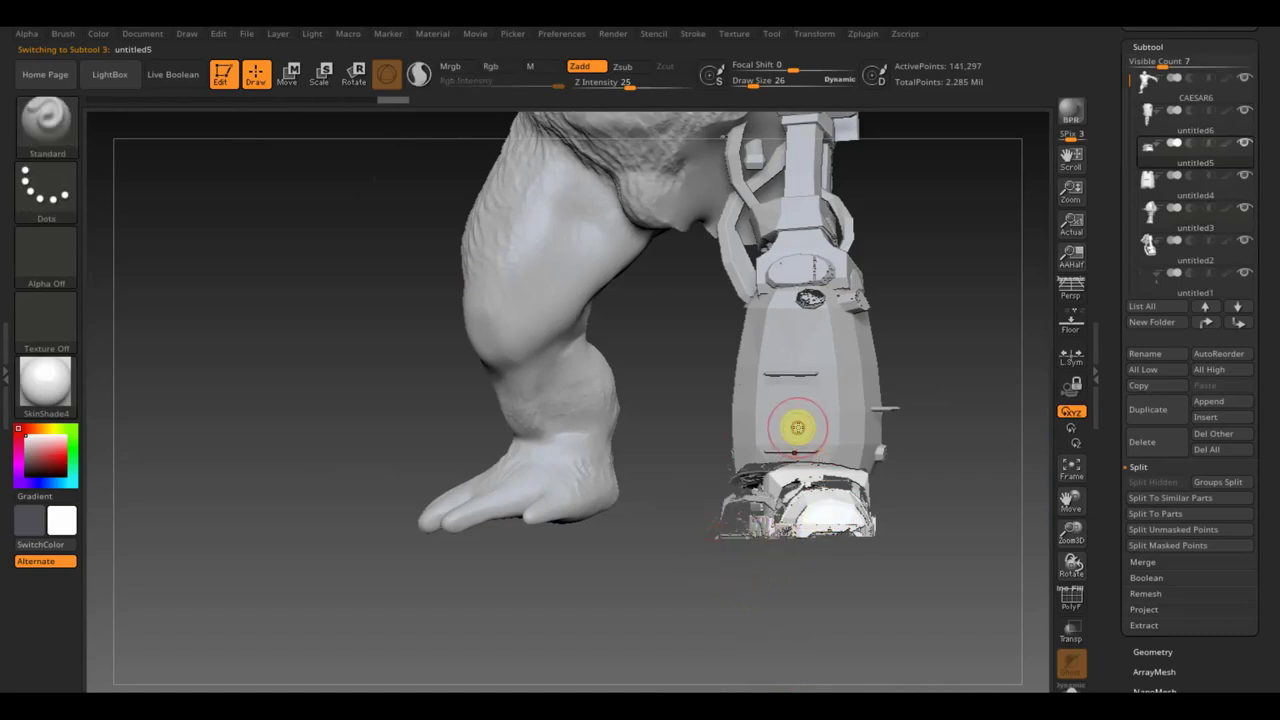
left_click(816, 415, "alt")
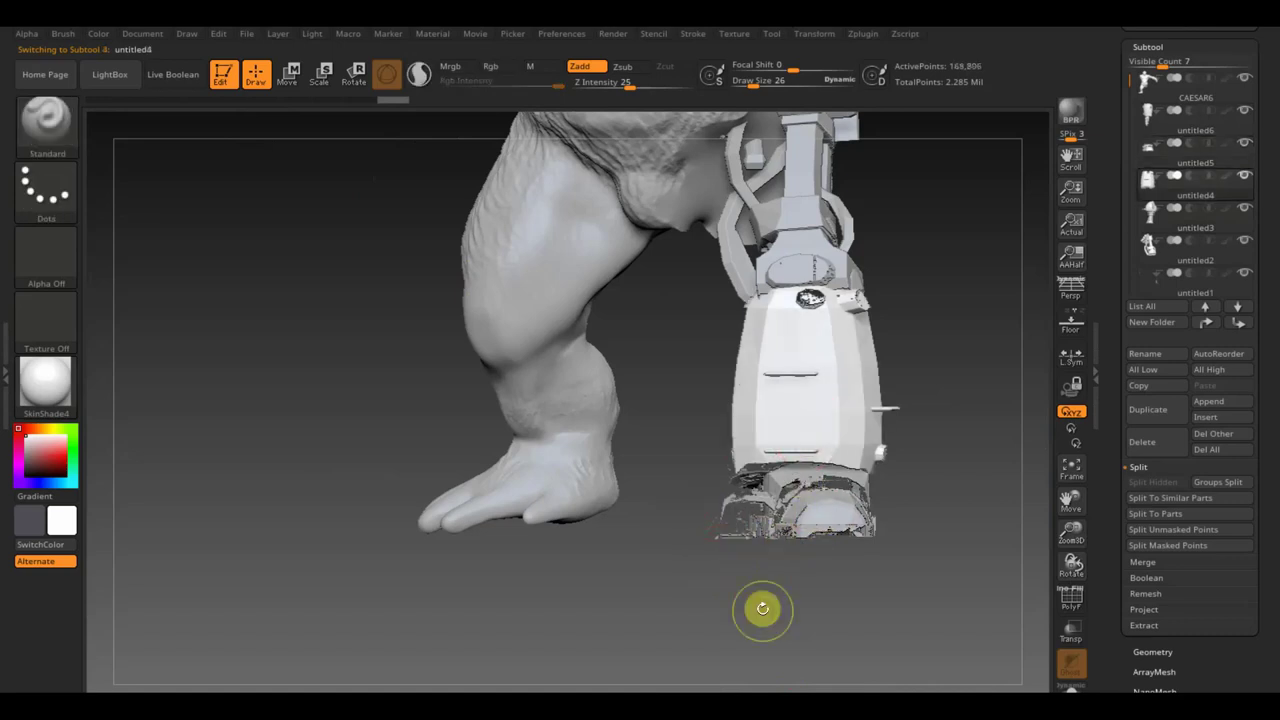
left_click(804, 210, "alt")
left_click_drag(776, 598, 707, 482, "ctrl+shift")
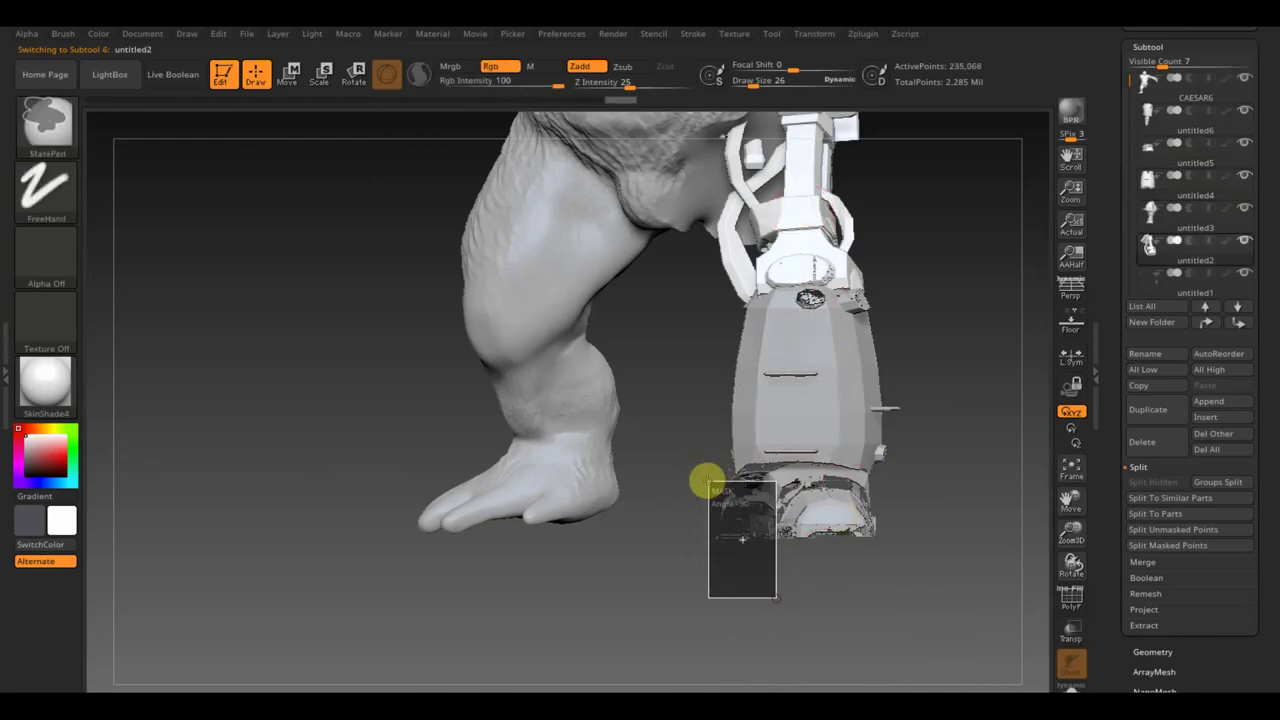
mouse_move(662, 600)
left_mouse_down()
mouse_move(618, 491)
mouse_move(678, 660)
left_mouse_up()
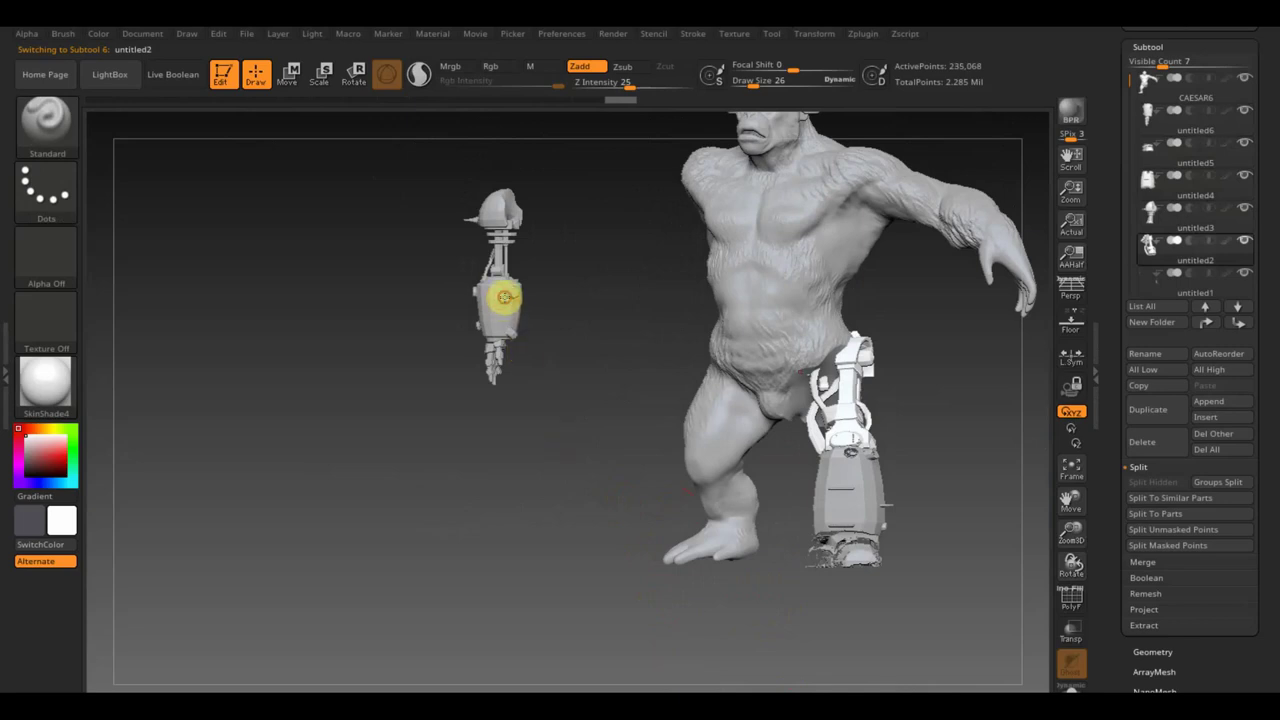
Select the floating arm pieces and the robotic foot, then orbit from the arm back to the leg
left_click(505, 297, "alt")
left_click(496, 212, "alt")
left_click(495, 201, "alt")
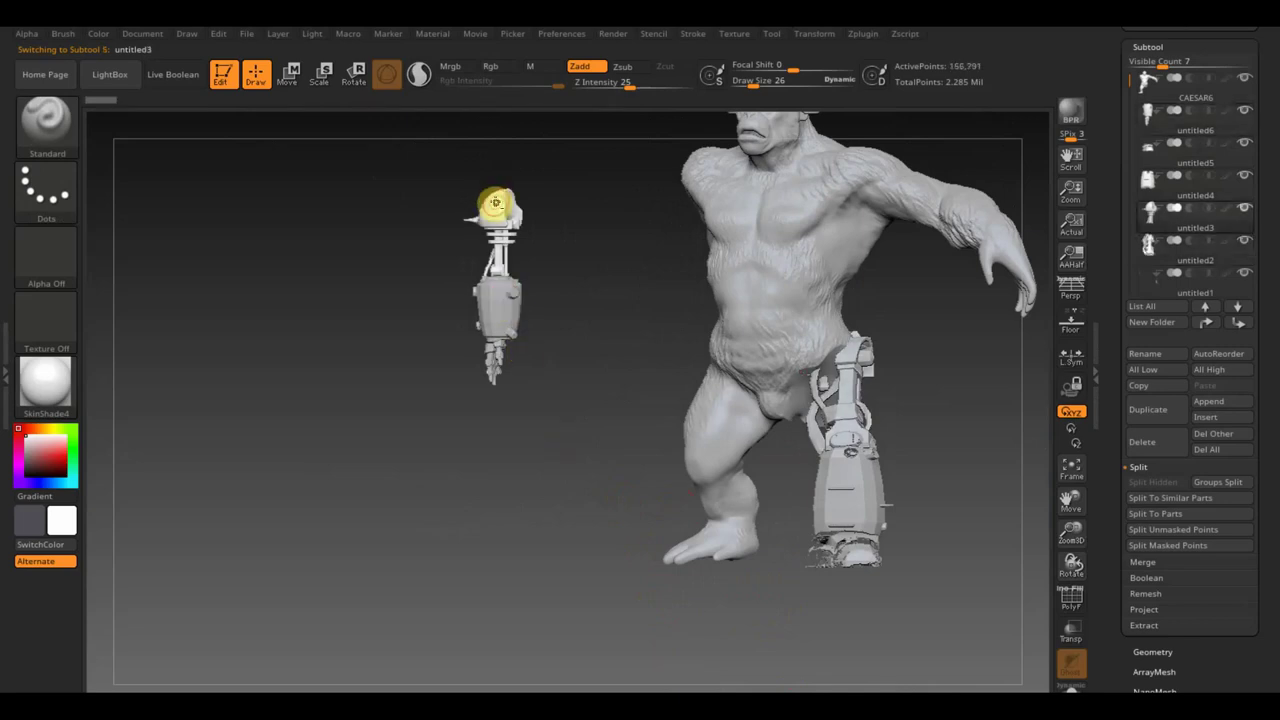
left_click(866, 557, "alt")
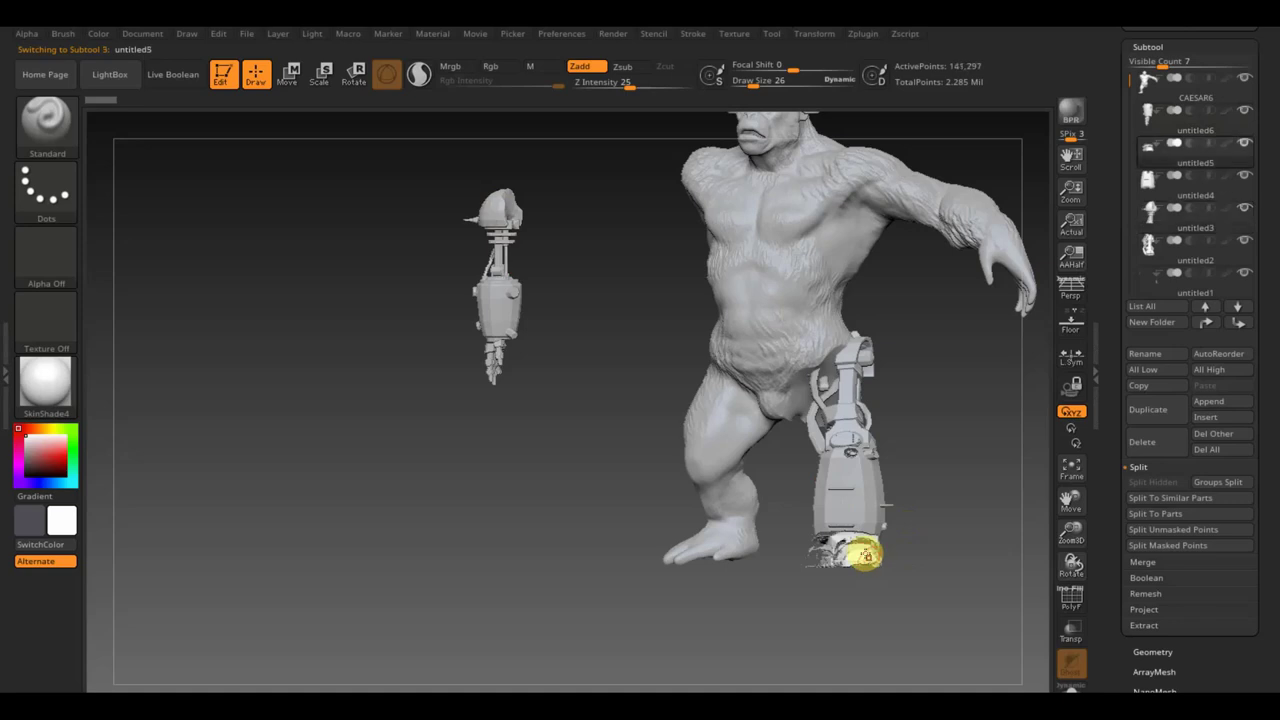
left_click(419, 113)
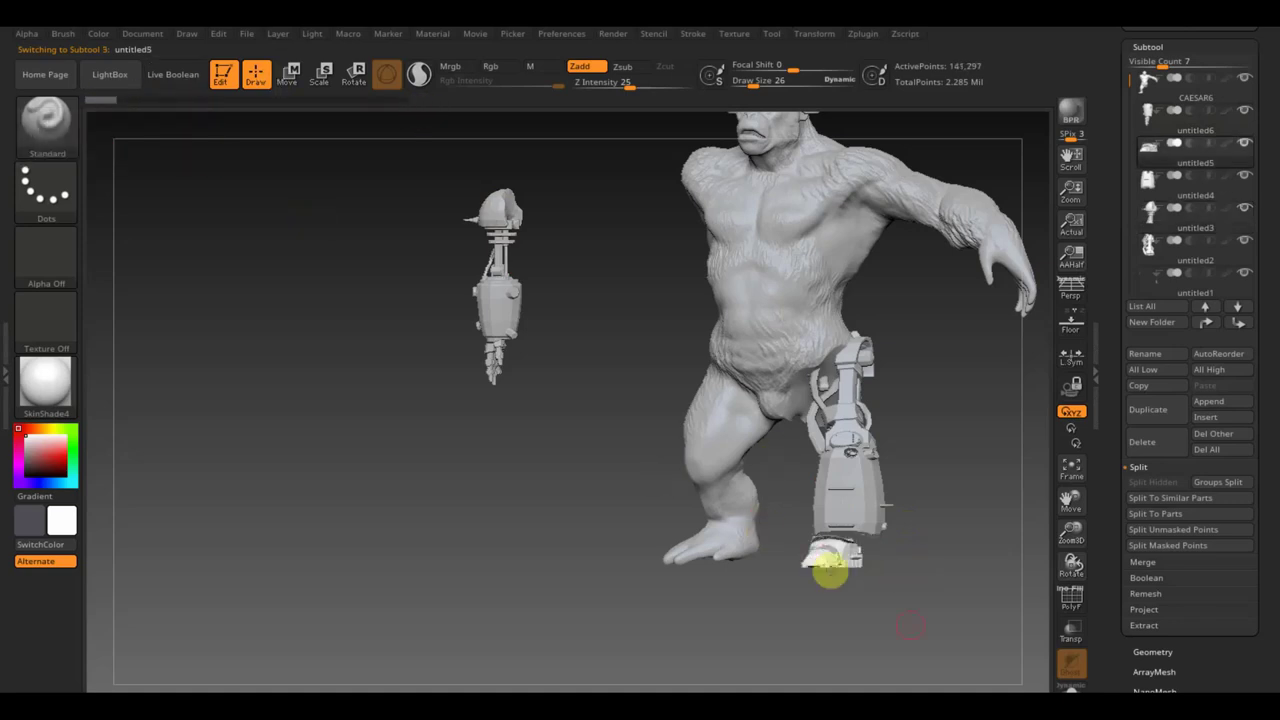
mouse_move(940, 643)
left_mouse_down()
mouse_move(969, 643)
mouse_move(1014, 686)
left_mouse_up()
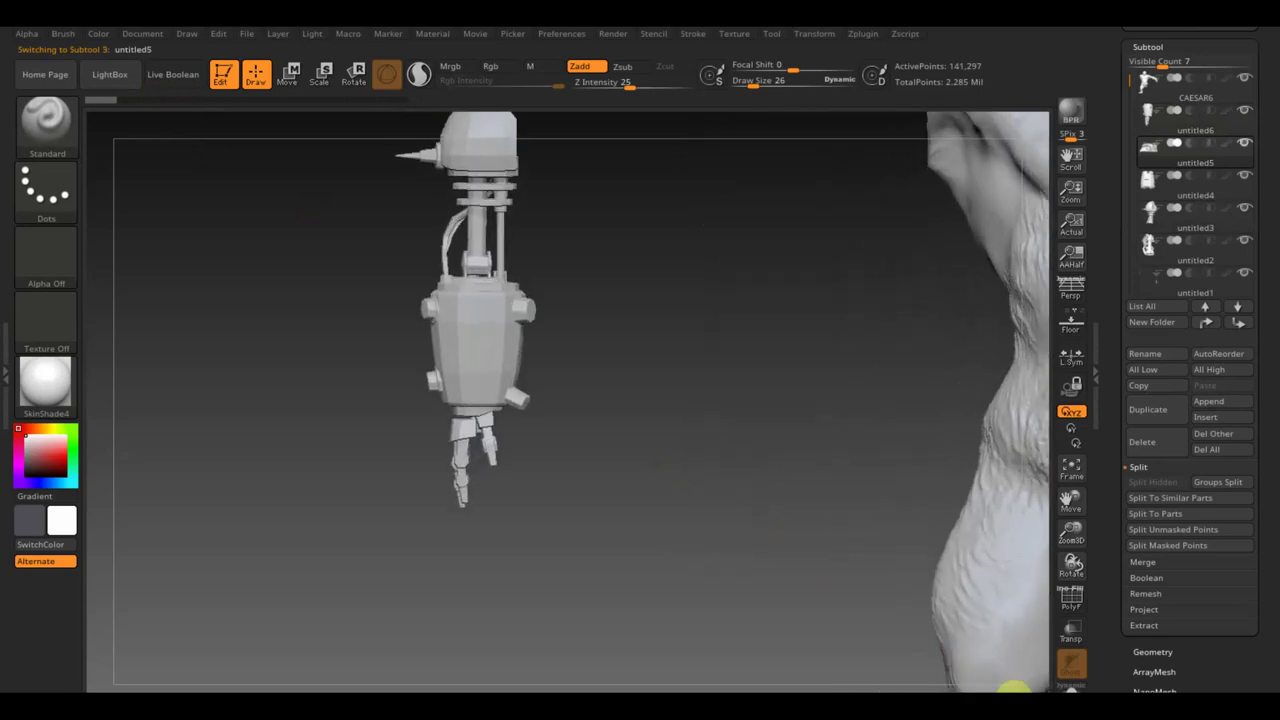
mouse_move(760, 593)
left_mouse_down()
mouse_move(802, 622)
mouse_move(323, 123)
left_mouse_up()
mouse_move(714, 373)
left_mouse_down()
mouse_move(803, 460)
mouse_move(851, 474)
left_mouse_up()
Toggle between the shin shell and robotic foot subtools, then zoom out and pan to the figure
left_click(585, 330)
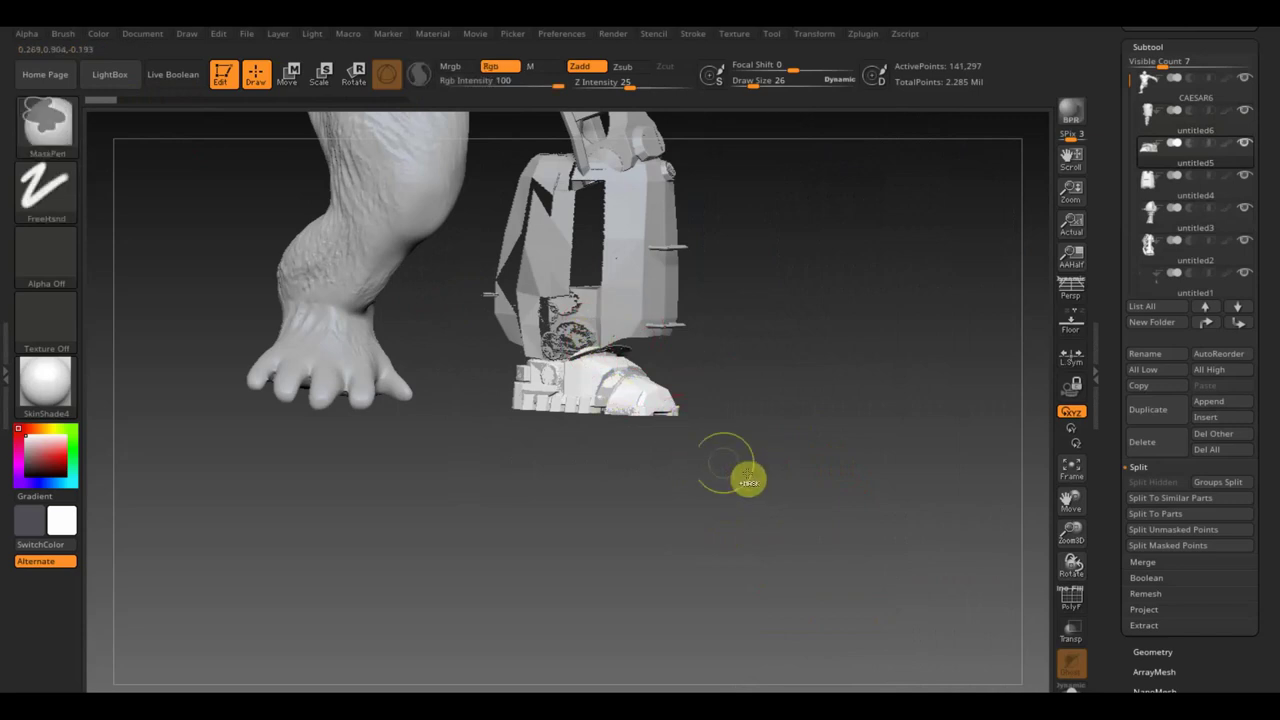
left_click(640, 279)
left_click(639, 279, "alt")
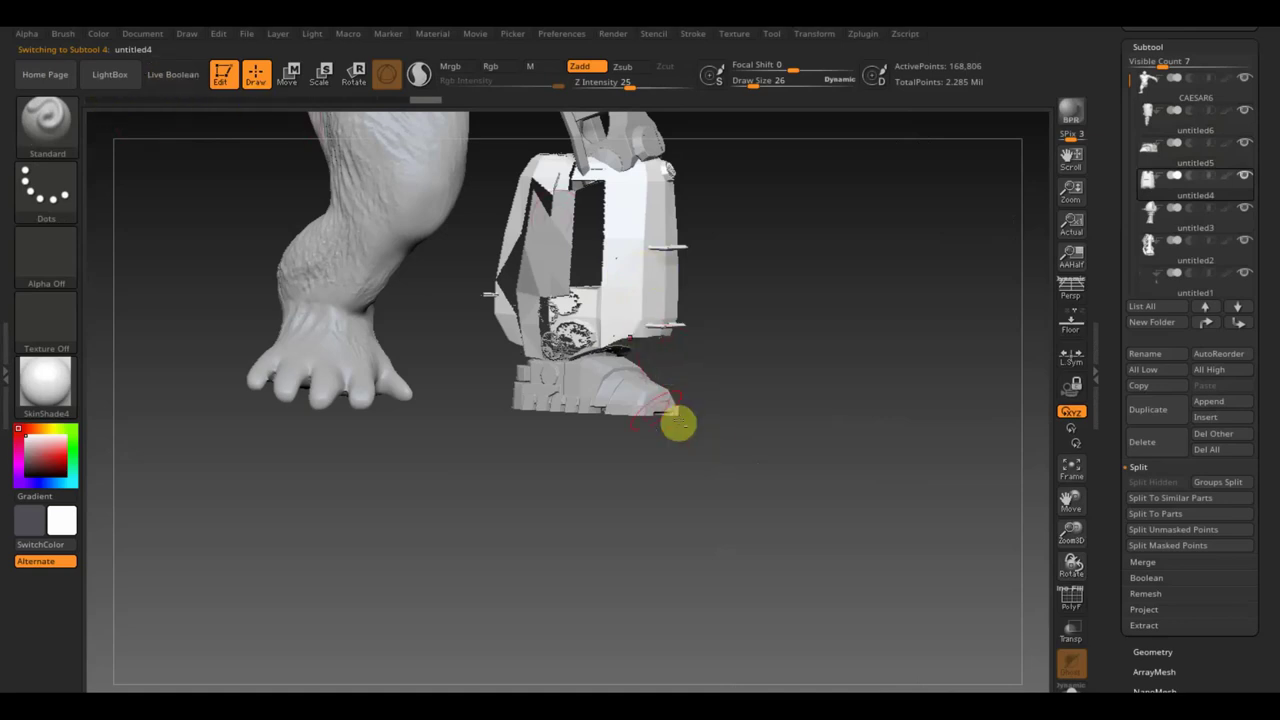
left_click(660, 412, "alt")
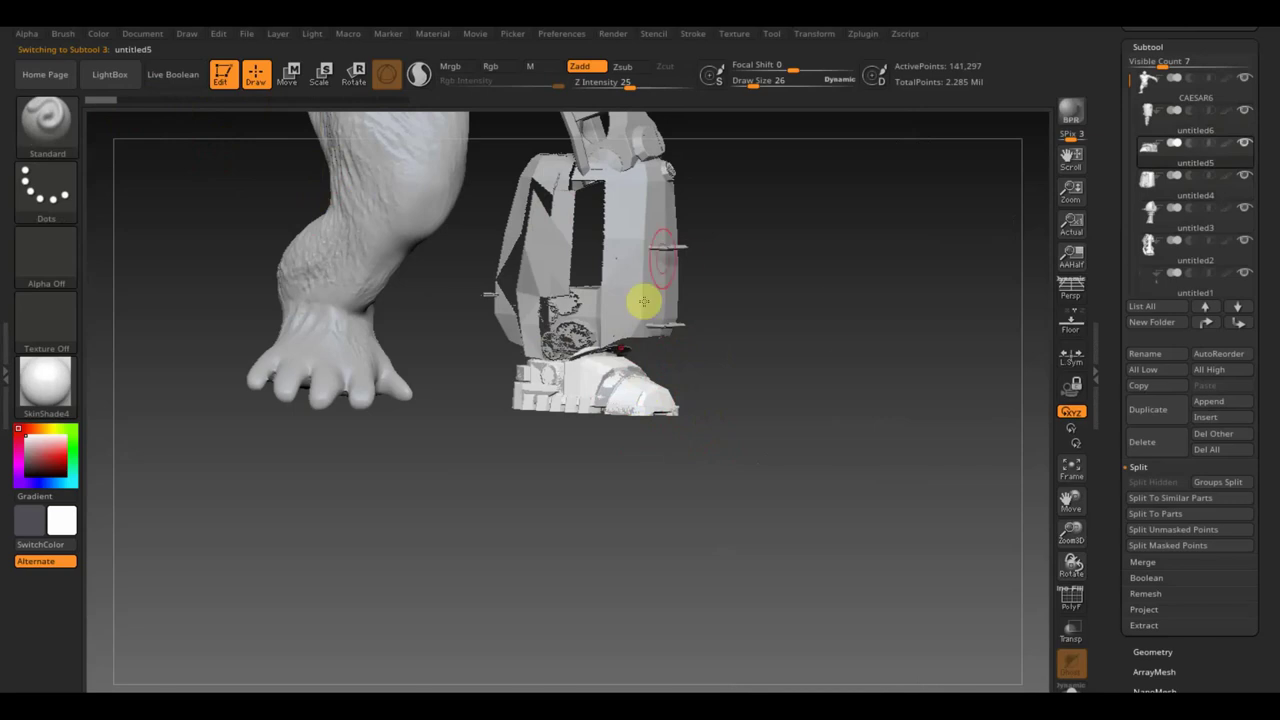
scroll(810, 330, "down", 2)
scroll(825, 345, "down", 2)
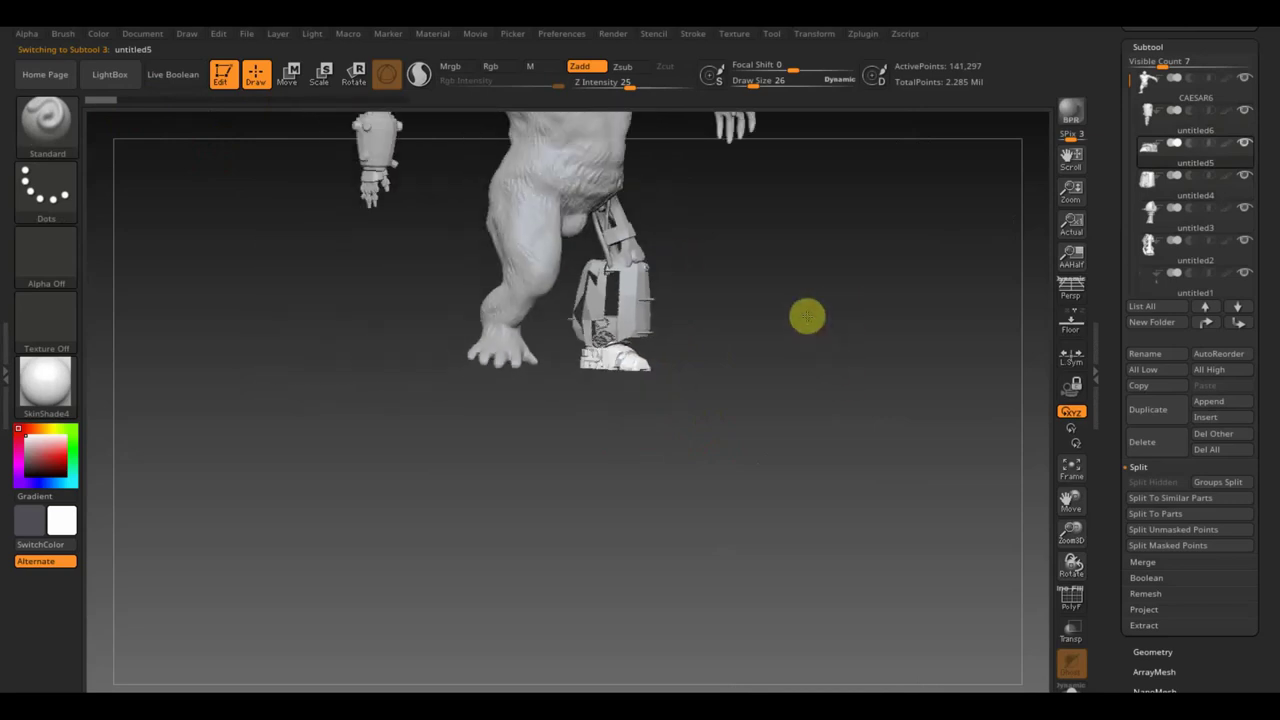
left_click_drag(807, 316, 846, 400, "alt")
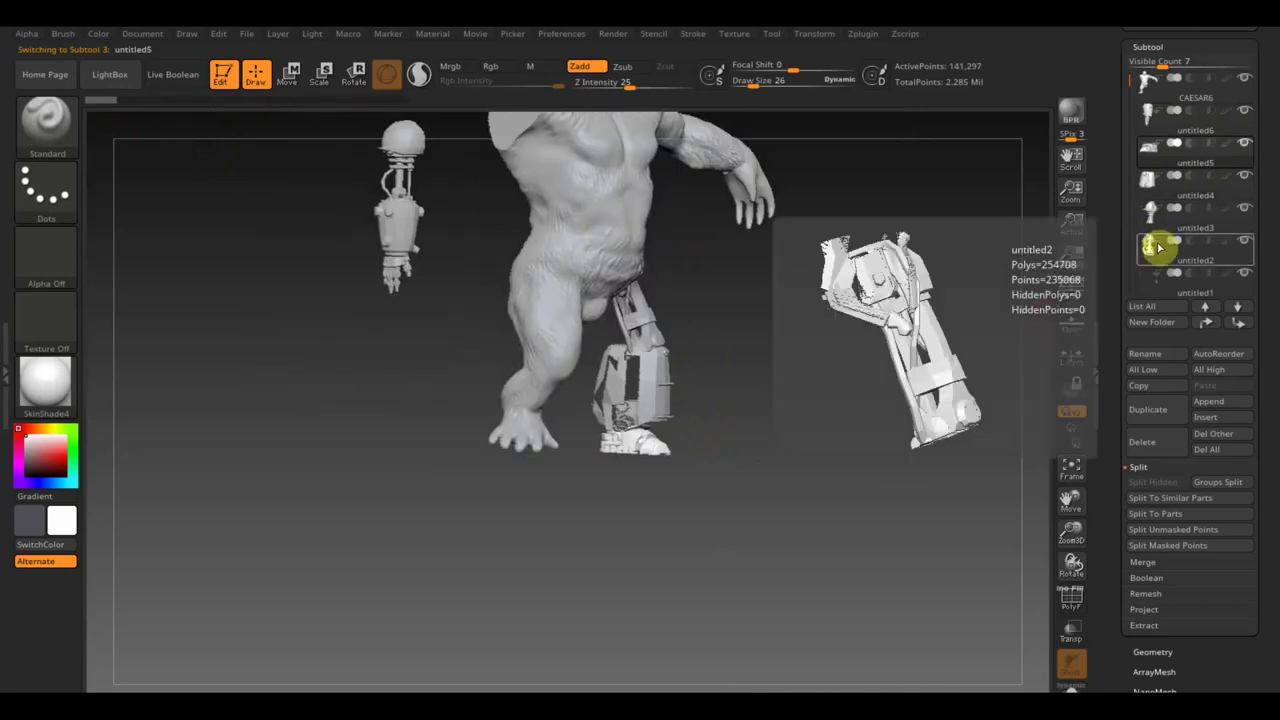
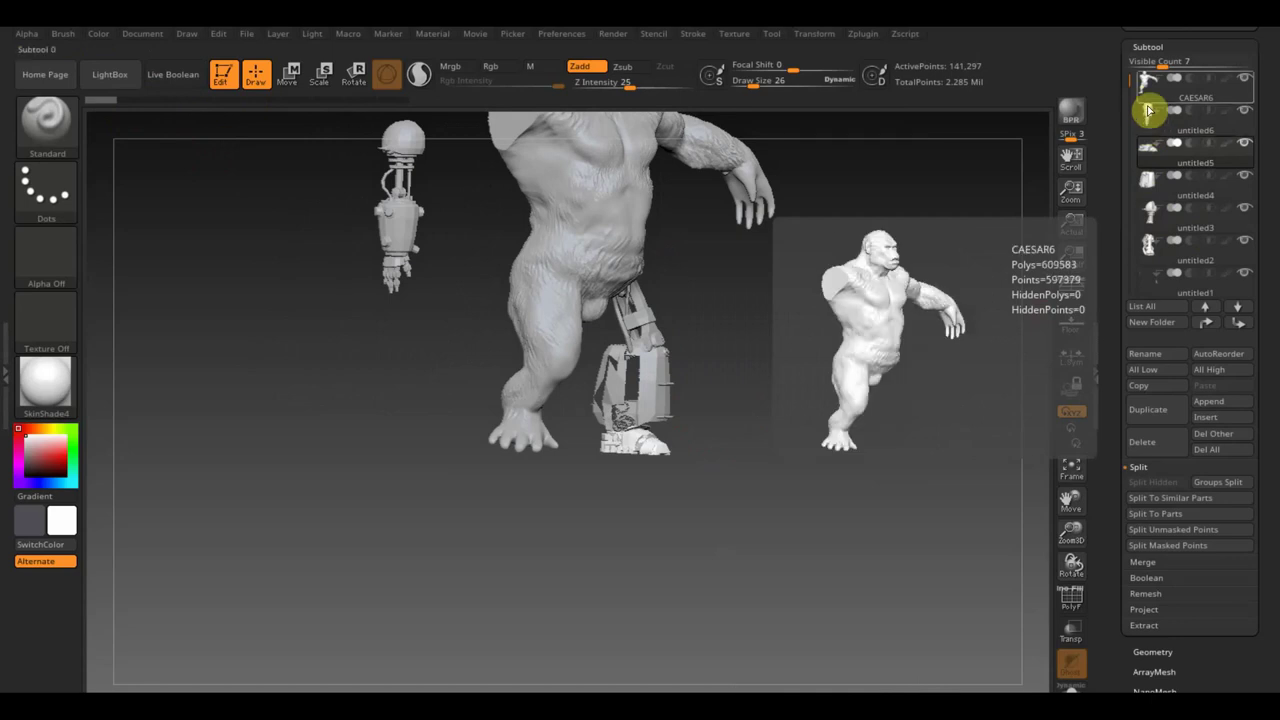
Delete the untitled1 fragment subtool and confirm, dropping total points to 2.159 million
left_click(1149, 289)
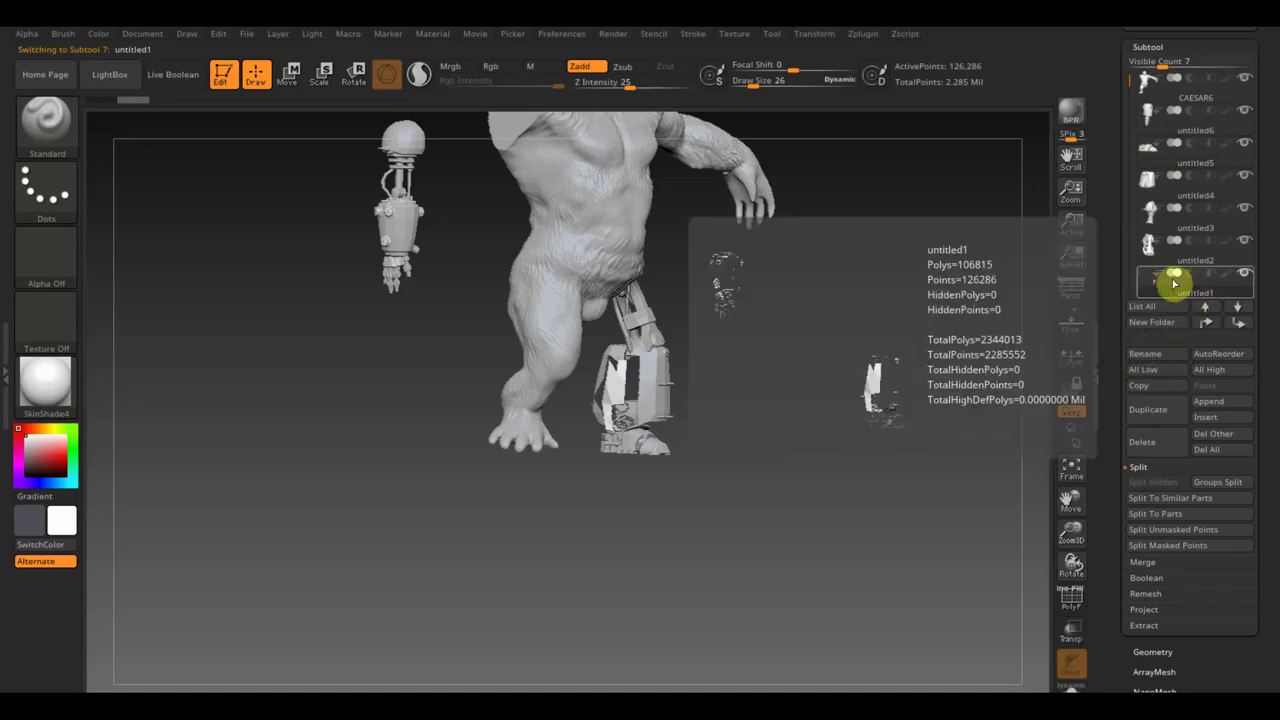
left_click(1160, 449)
left_click(1004, 468)
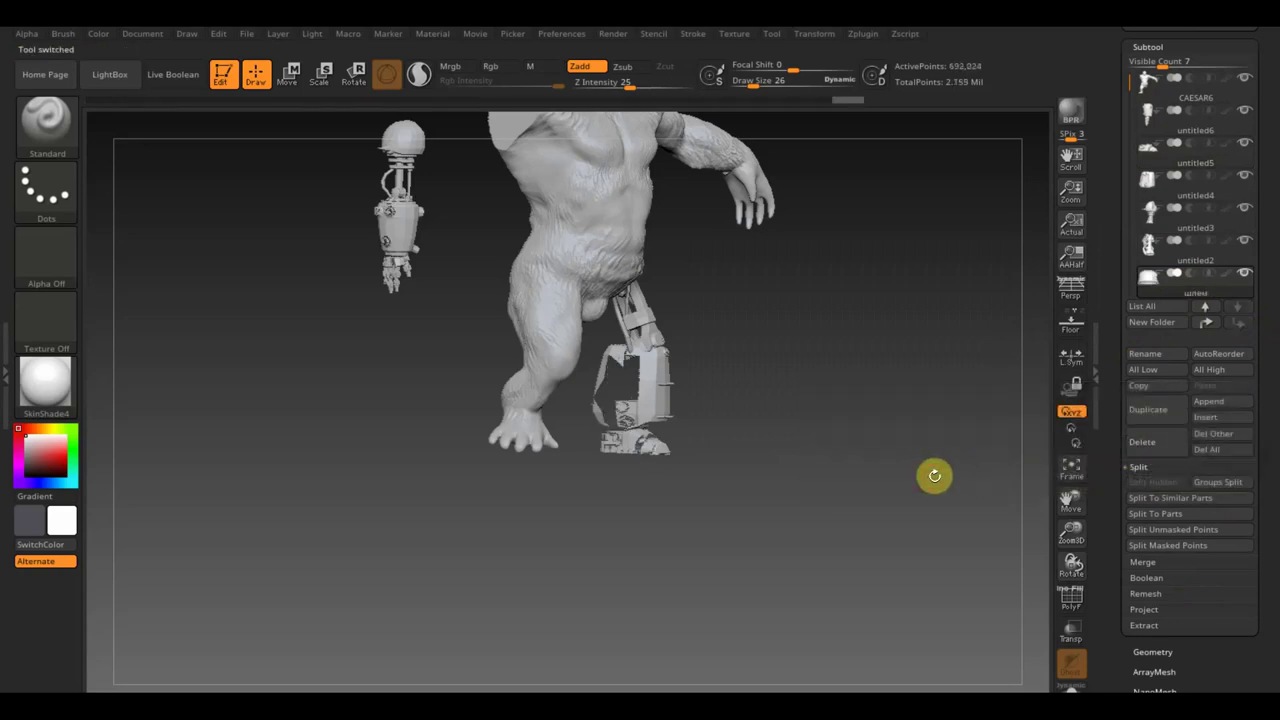
mouse_move(934, 475)
left_mouse_down()
mouse_move(871, 480)
mouse_move(913, 585)
left_mouse_up()
Select the small white foot piece and scale it with the Transpose gizmo
left_click(636, 467, "alt")
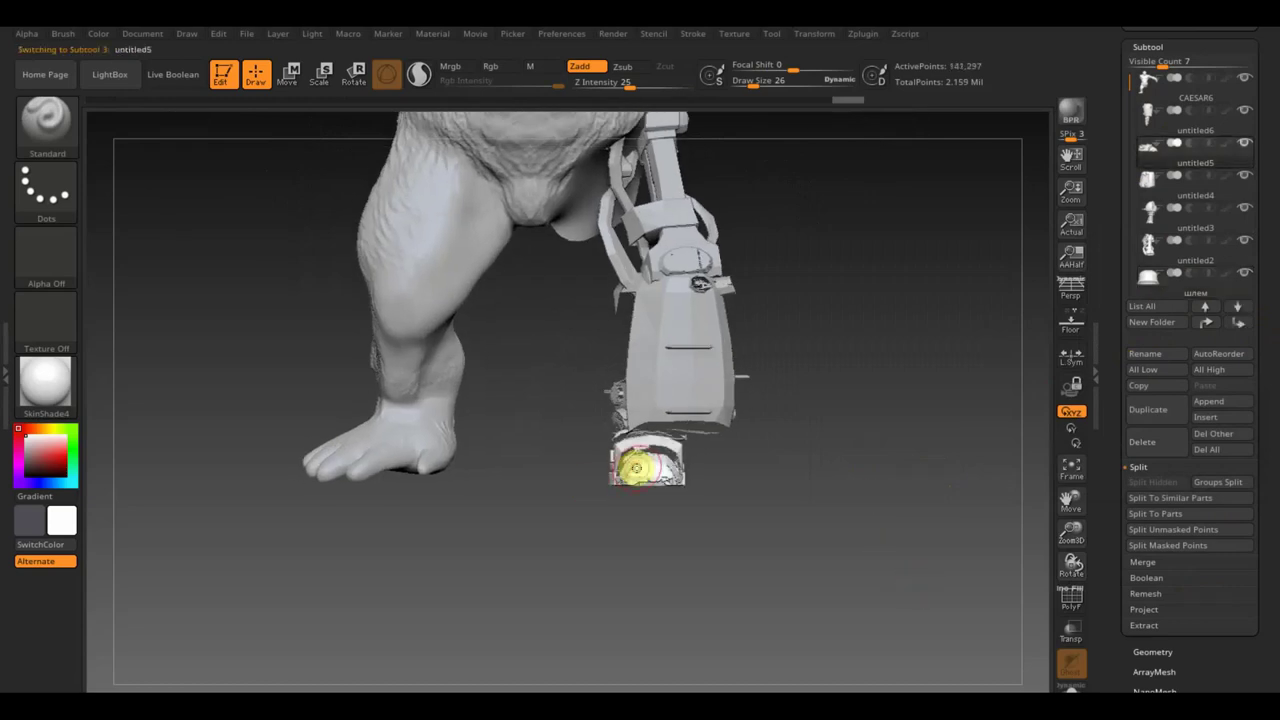
left_click(296, 84)
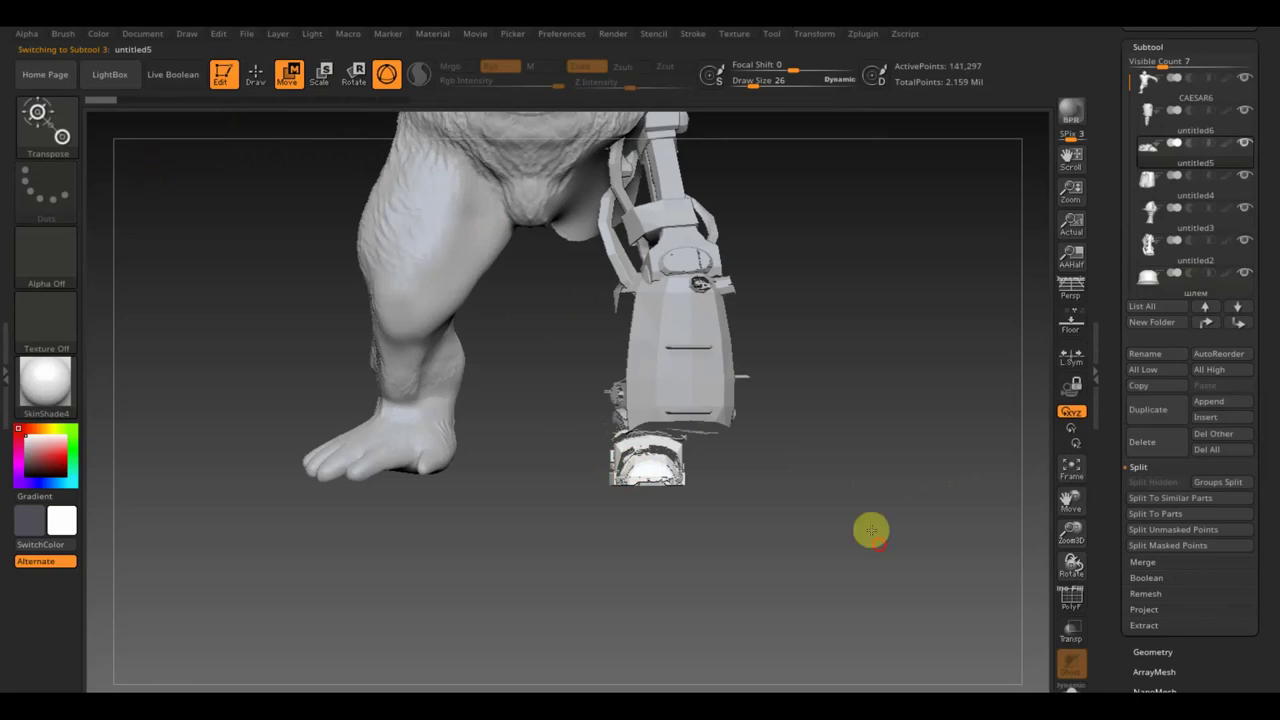
mouse_move(871, 530)
left_mouse_down("alt")
mouse_move(823, 406)
mouse_move(846, 649)
left_mouse_up("alt")
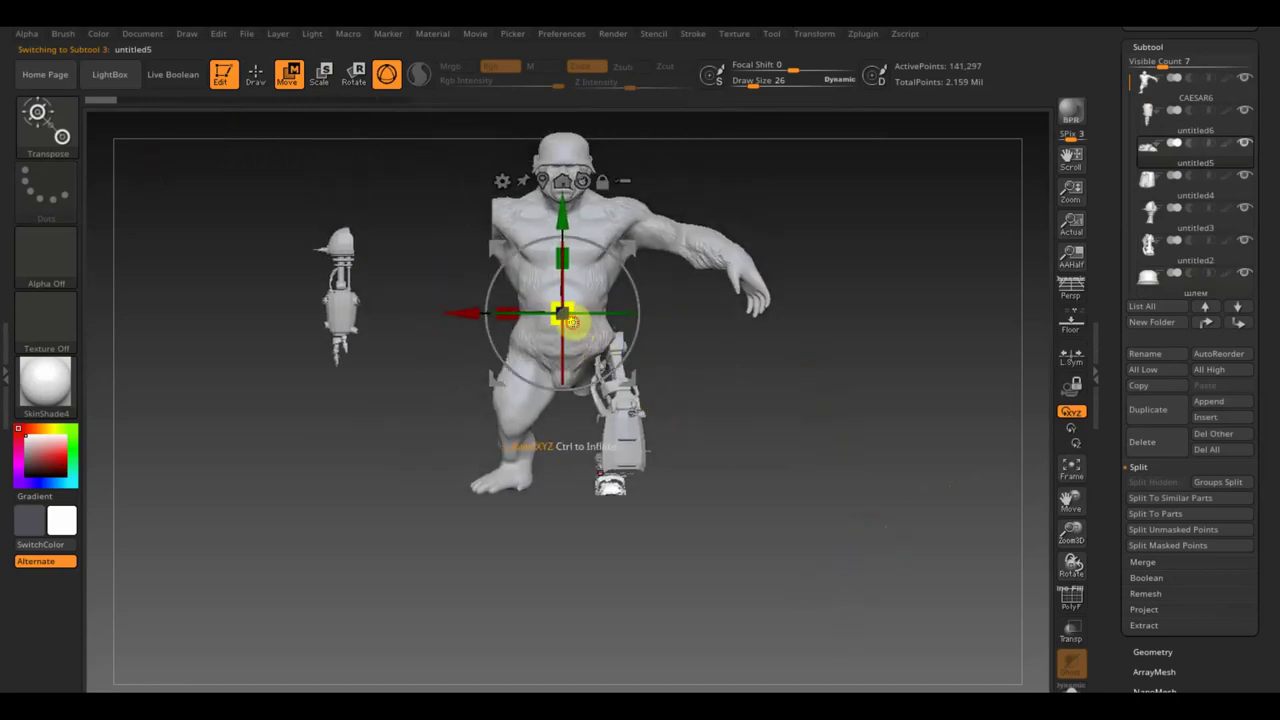
left_click_drag(570, 321, 577, 323)
Rotate the foot piece, raise it and nudge it sideways into its new position
mouse_move(784, 518)
left_mouse_down()
mouse_move(766, 349)
mouse_move(789, 354)
mouse_move(793, 375)
left_mouse_up()
mouse_move(598, 231)
left_mouse_down()
mouse_move(620, 266)
mouse_move(643, 217)
mouse_move(749, 360)
mouse_move(769, 451)
left_mouse_up()
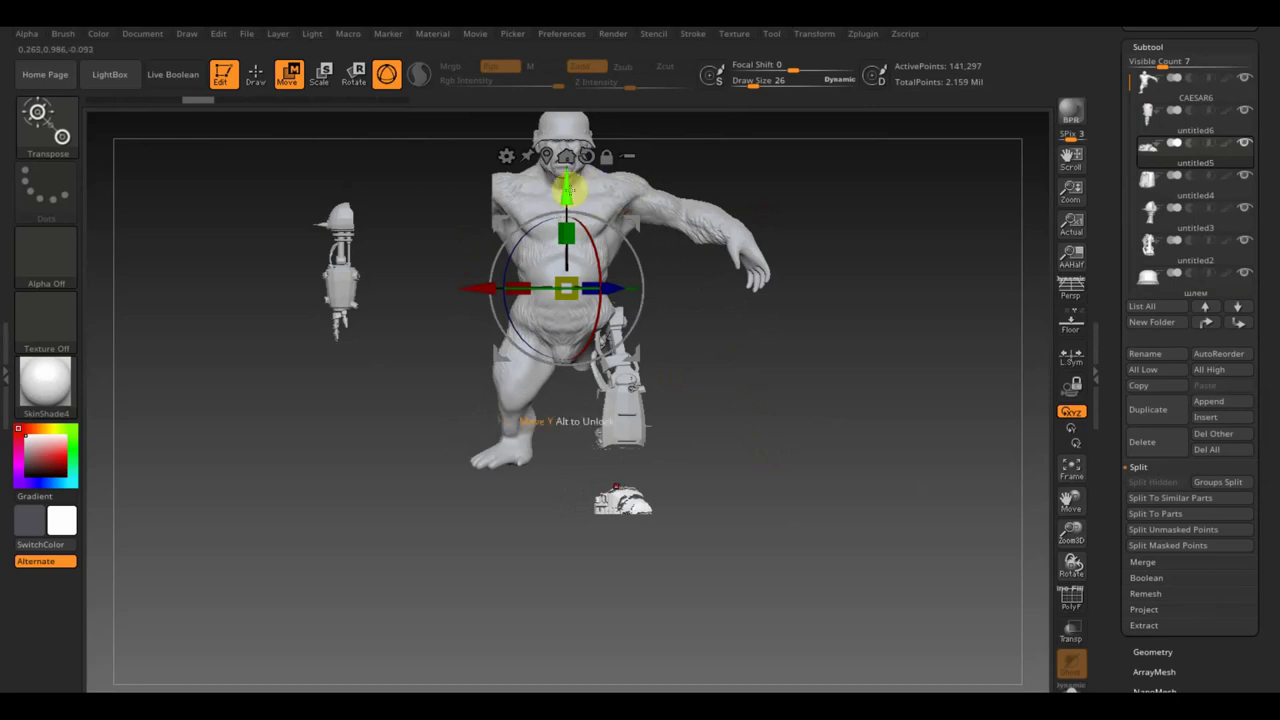
left_click_drag(567, 190, 572, 147)
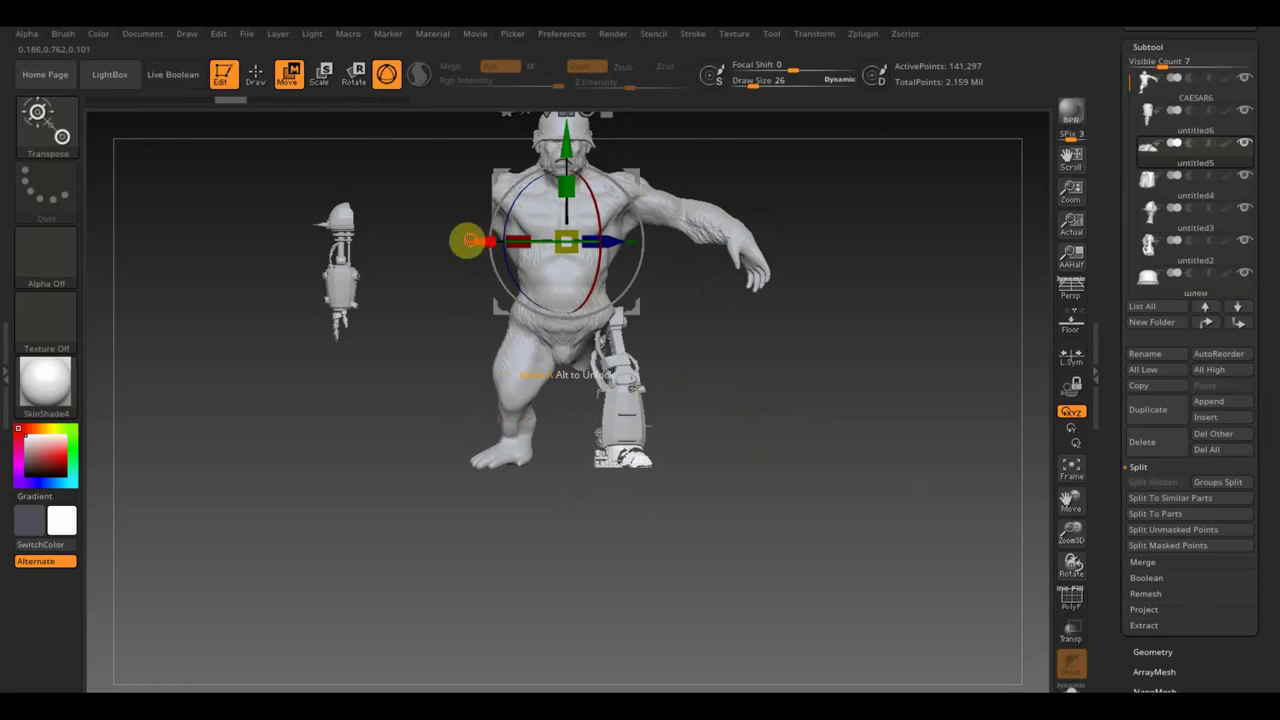
left_click_drag(466, 240, 476, 240)
mouse_move(700, 330)
left_mouse_down()
mouse_move(840, 420)
mouse_move(814, 500)
left_mouse_up()
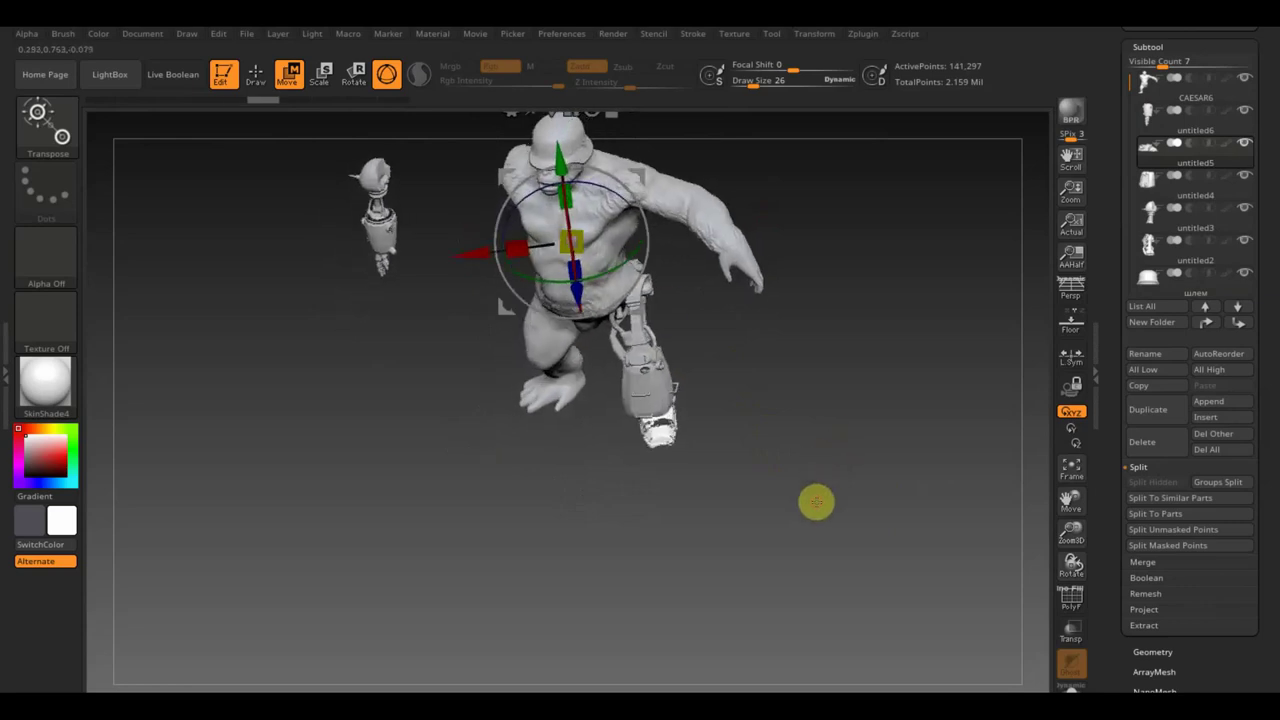
left_click(659, 393, "alt")
mouse_move(733, 389)
left_mouse_down()
mouse_move(777, 474)
mouse_move(811, 457)
mouse_move(694, 303)
left_mouse_up()
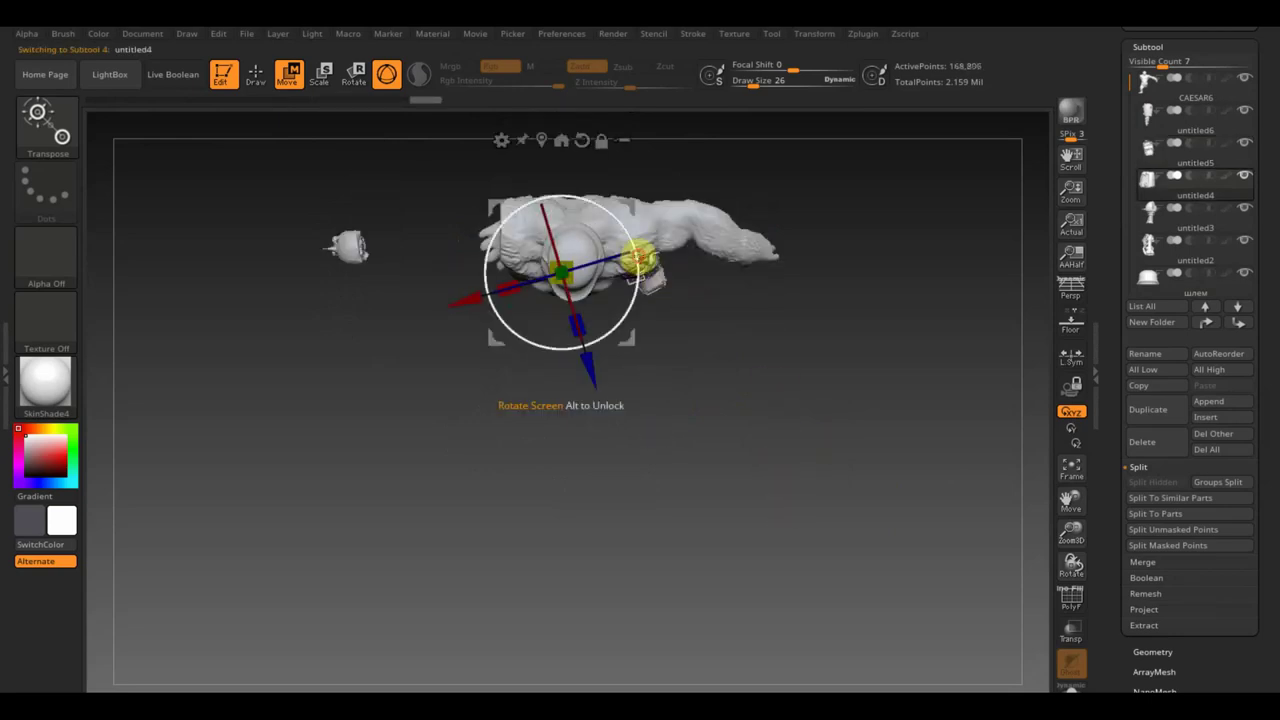
Rotate the untitled4 mechanical leg slightly and slide it toward the hip in side view
left_click_drag(640, 258, 636, 244)
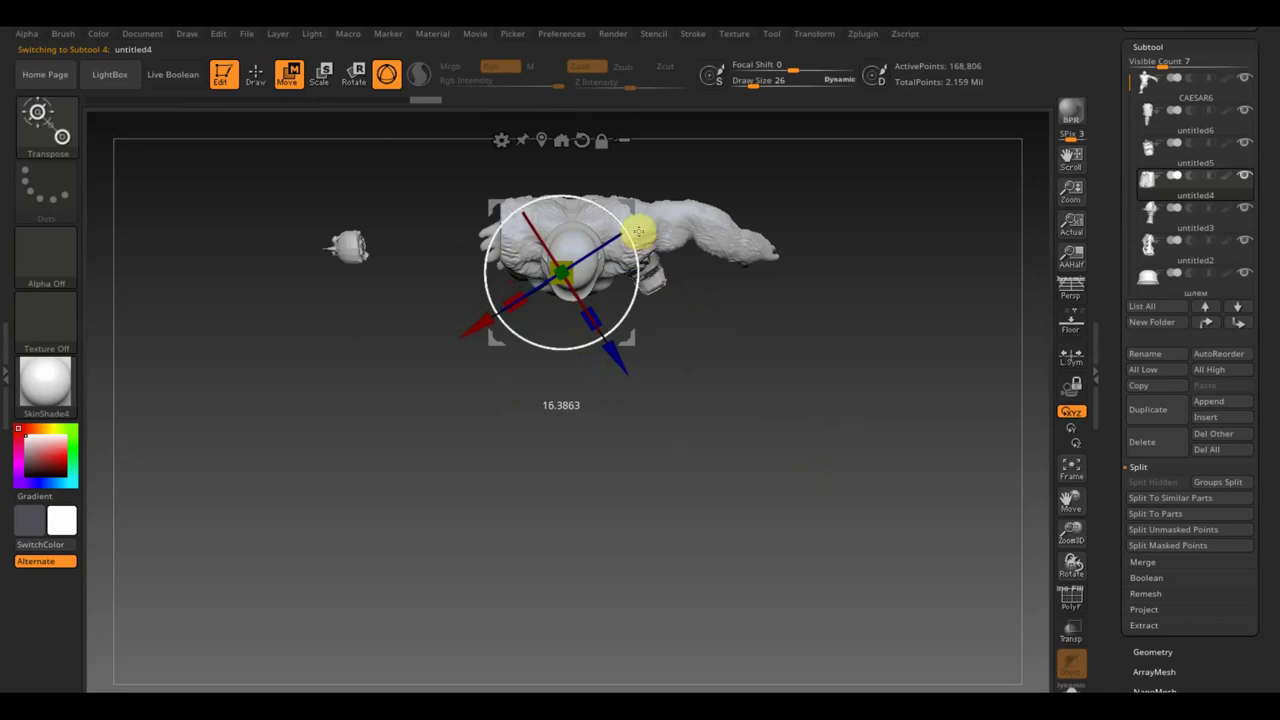
mouse_move(754, 383)
left_mouse_down()
mouse_move(731, 297)
mouse_move(760, 303)
mouse_move(771, 414)
mouse_move(806, 474)
mouse_move(796, 480)
left_mouse_up()
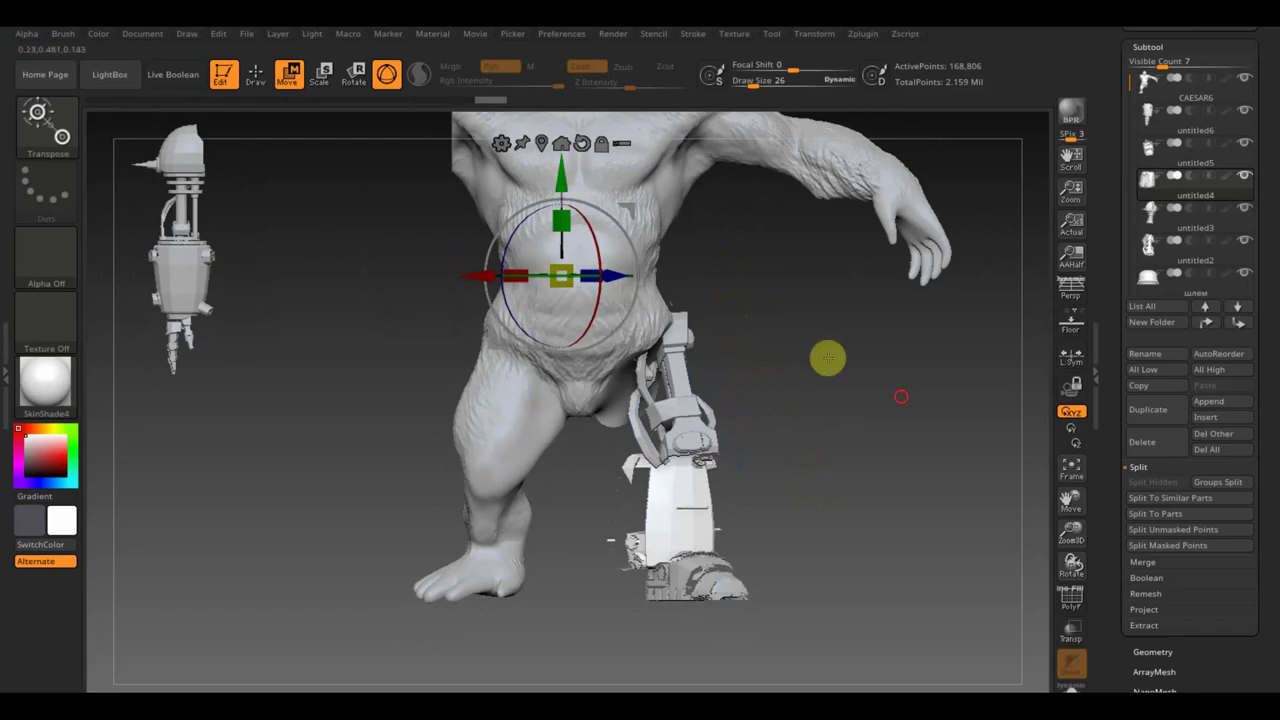
mouse_move(826, 357)
left_mouse_down()
mouse_move(824, 399)
mouse_move(797, 400)
mouse_move(665, 297)
left_mouse_up()
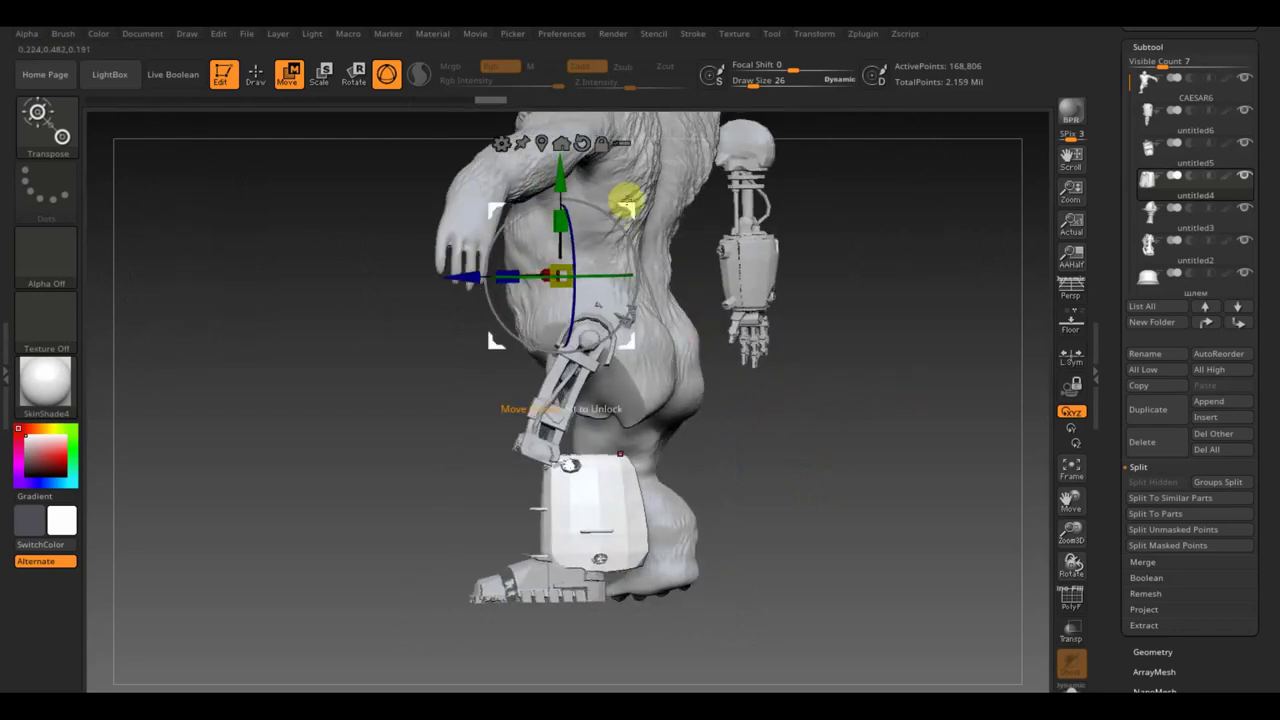
left_click_drag(624, 205, 606, 206)
left_click_drag(595, 207, 592, 202)
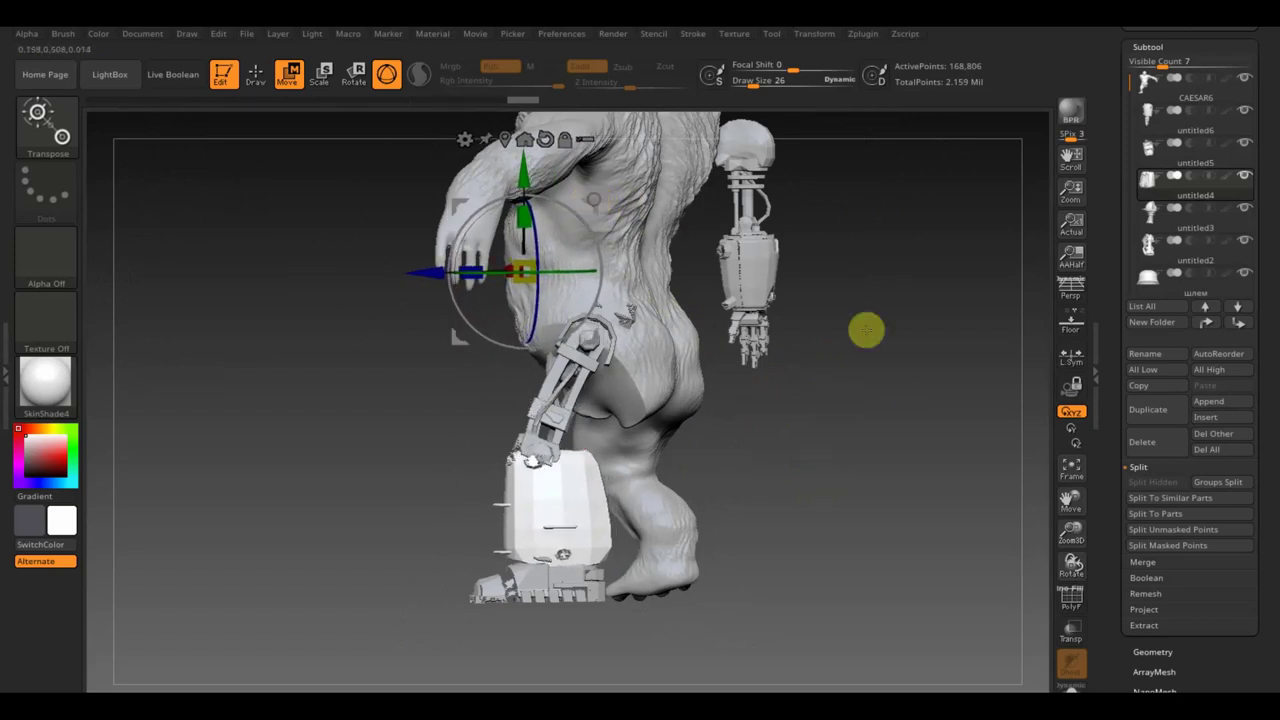
mouse_move(866, 331)
left_mouse_down()
mouse_move(903, 351)
mouse_move(951, 343)
mouse_move(954, 373)
left_mouse_up()
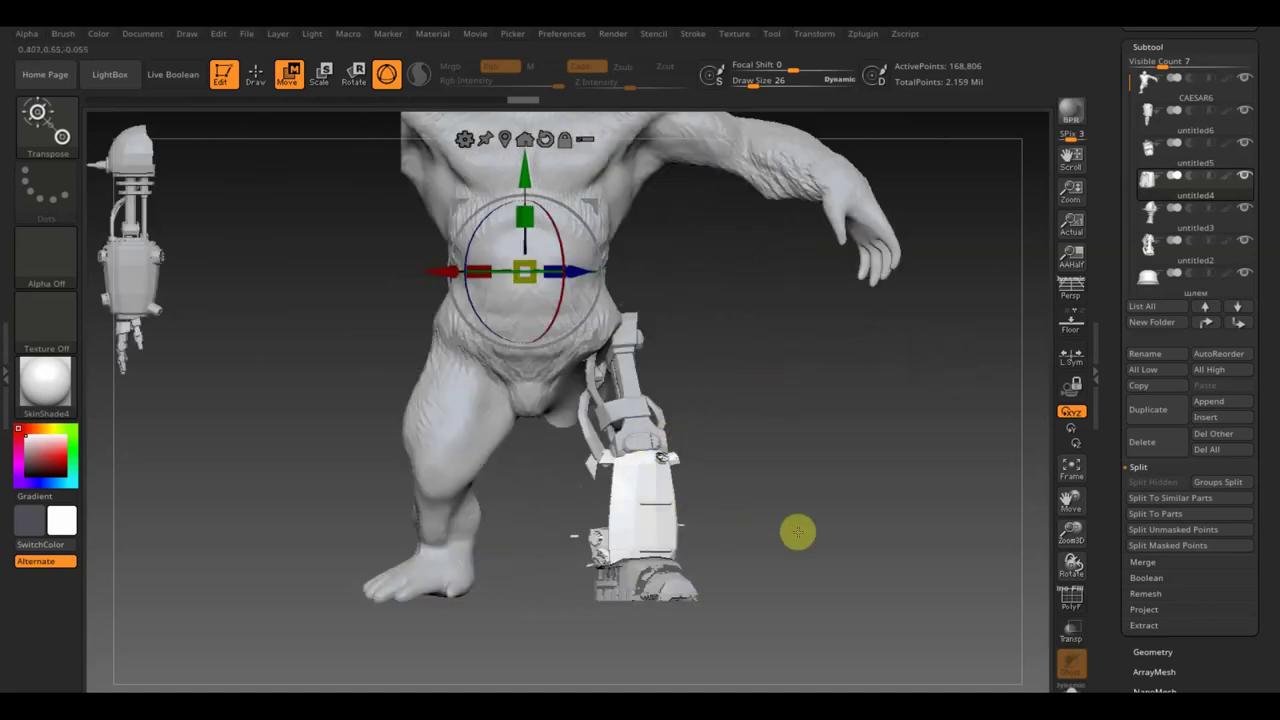
mouse_move(686, 504)
left_mouse_down()
mouse_move(857, 537)
mouse_move(816, 437)
left_mouse_up()
left_click_drag(811, 366, 841, 529, "alt")
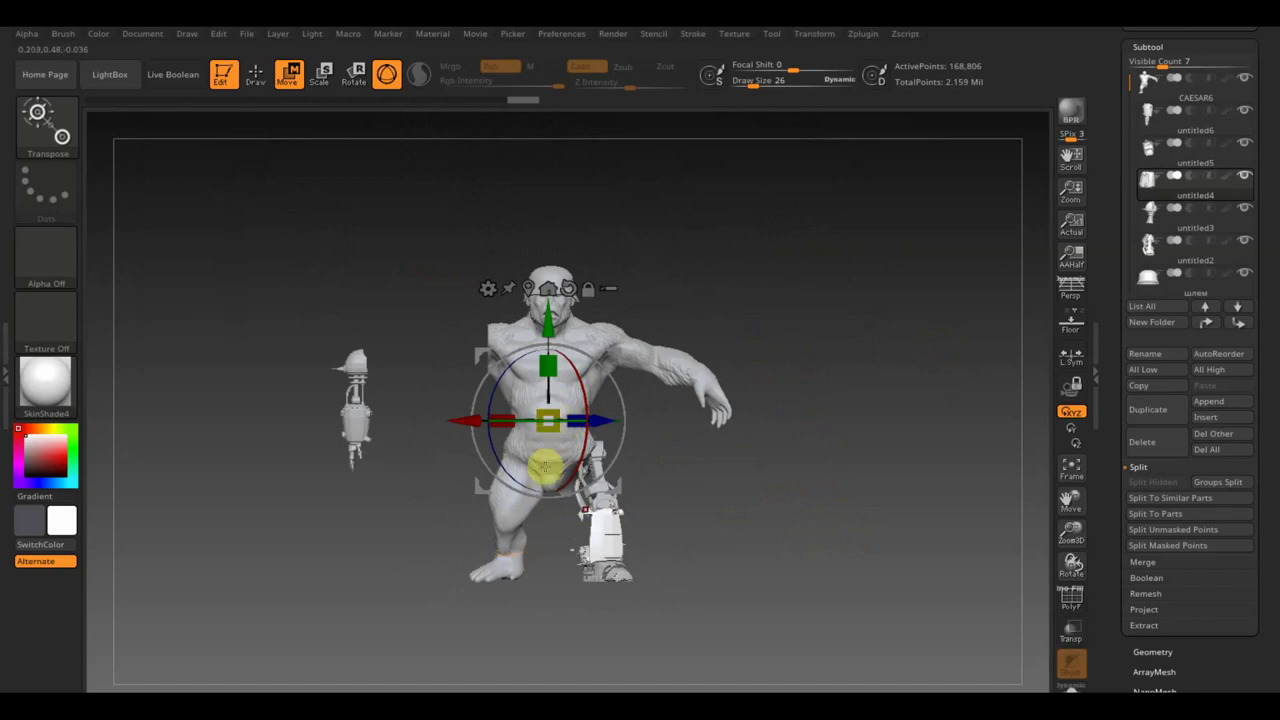
mouse_move(754, 463)
left_mouse_down()
mouse_move(778, 536)
mouse_move(574, 416)
left_mouse_up()
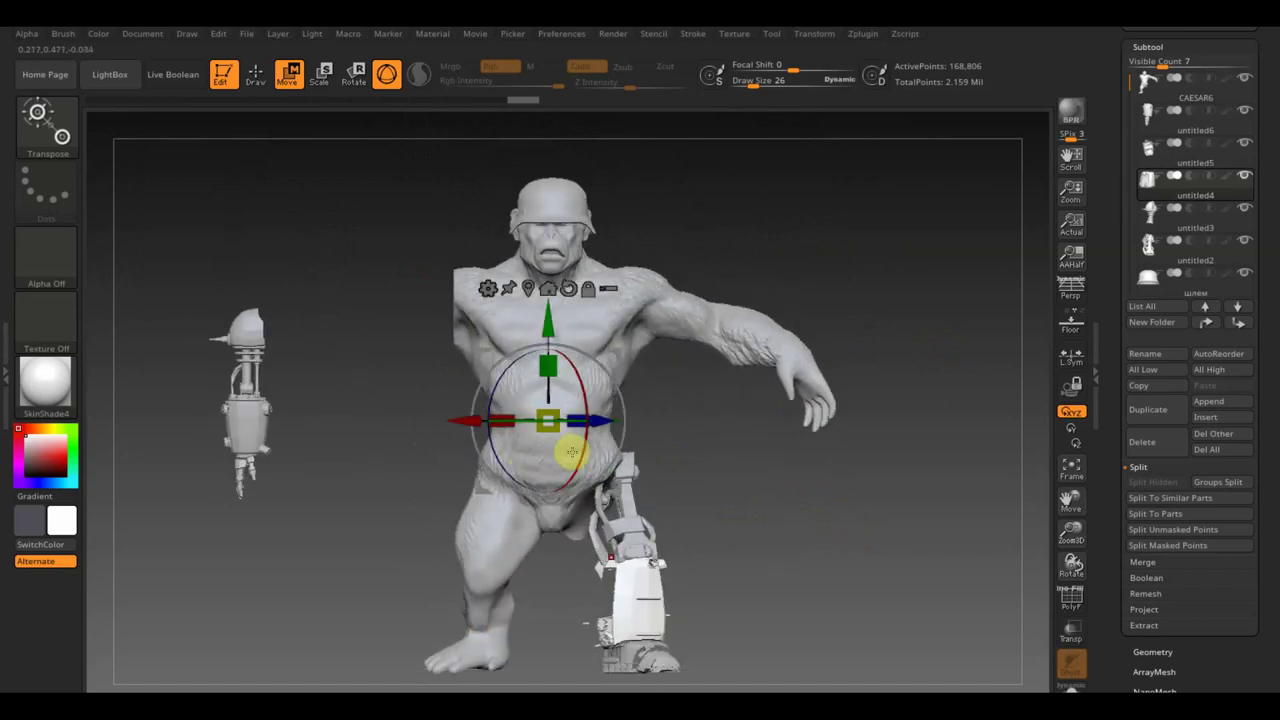
left_click_drag(754, 497, 752, 494)
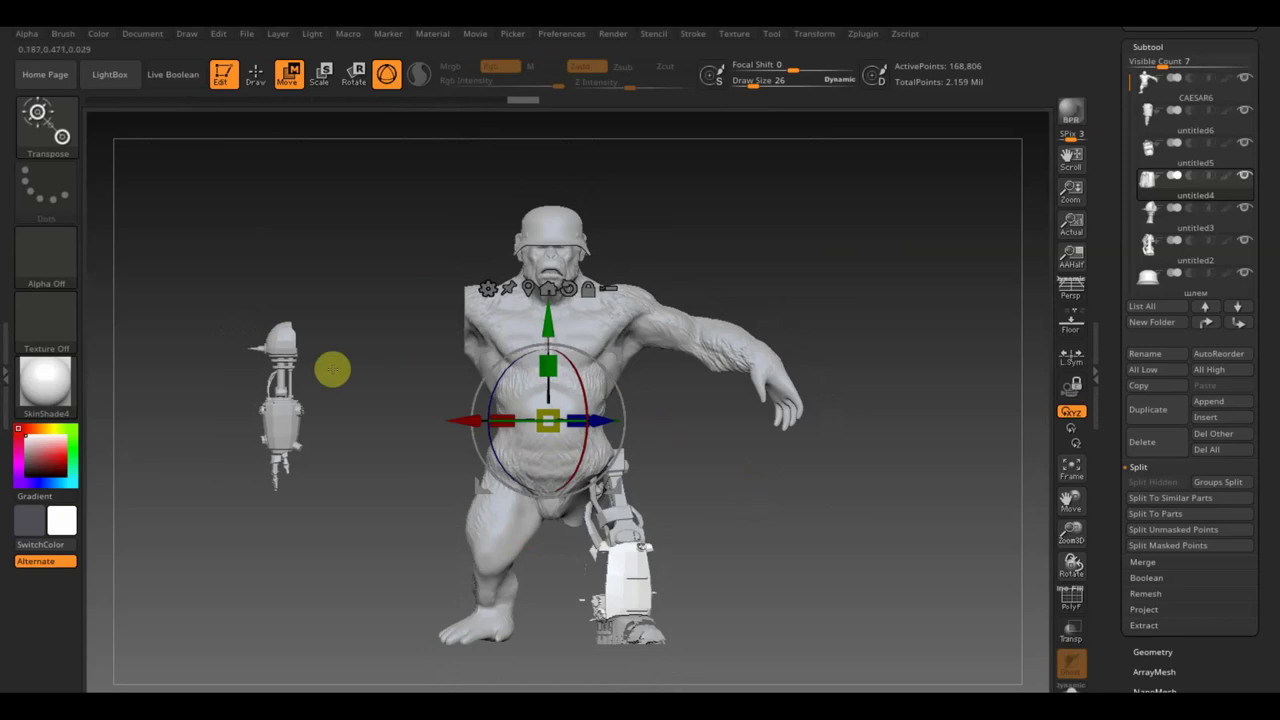
left_click(278, 347, "alt")
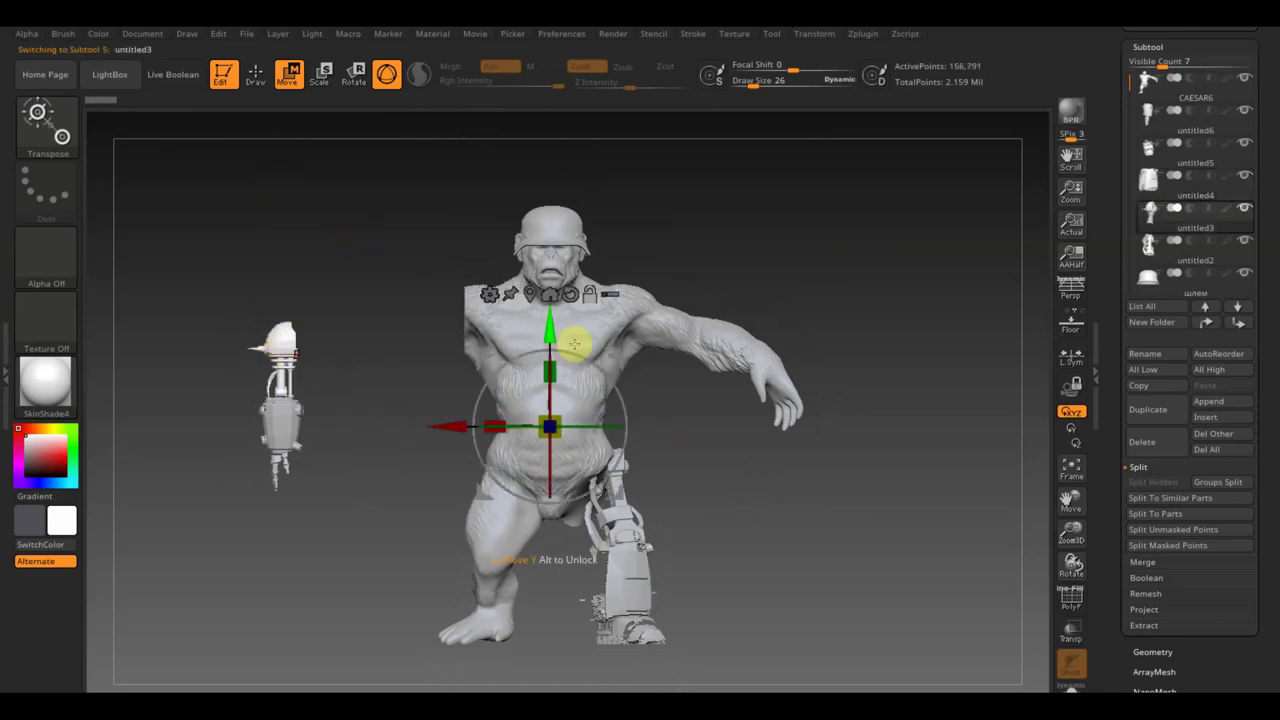
Tilt the untitled3 arm mount about 45 degrees and move it onto the gorilla's shoulder
mouse_move(460, 420)
left_mouse_down("alt")
mouse_move(214, 334)
mouse_move(277, 264)
left_mouse_up("alt")
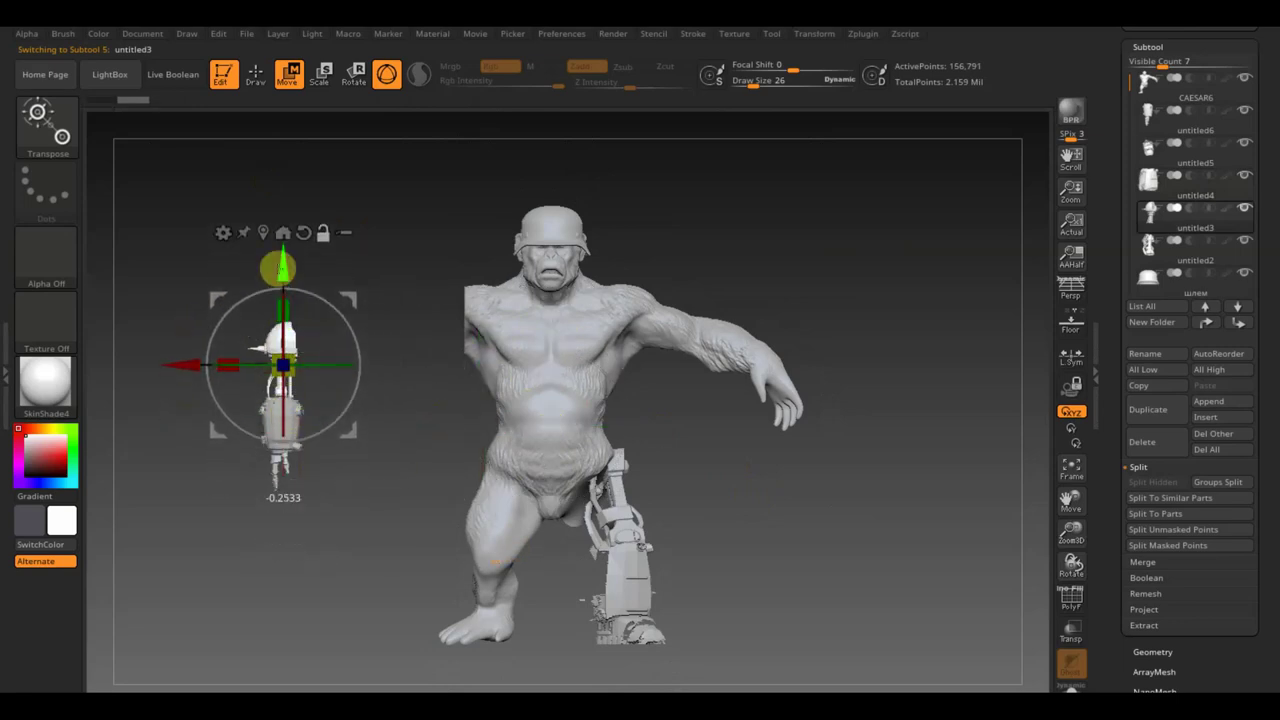
left_click_drag(307, 345, 318, 382)
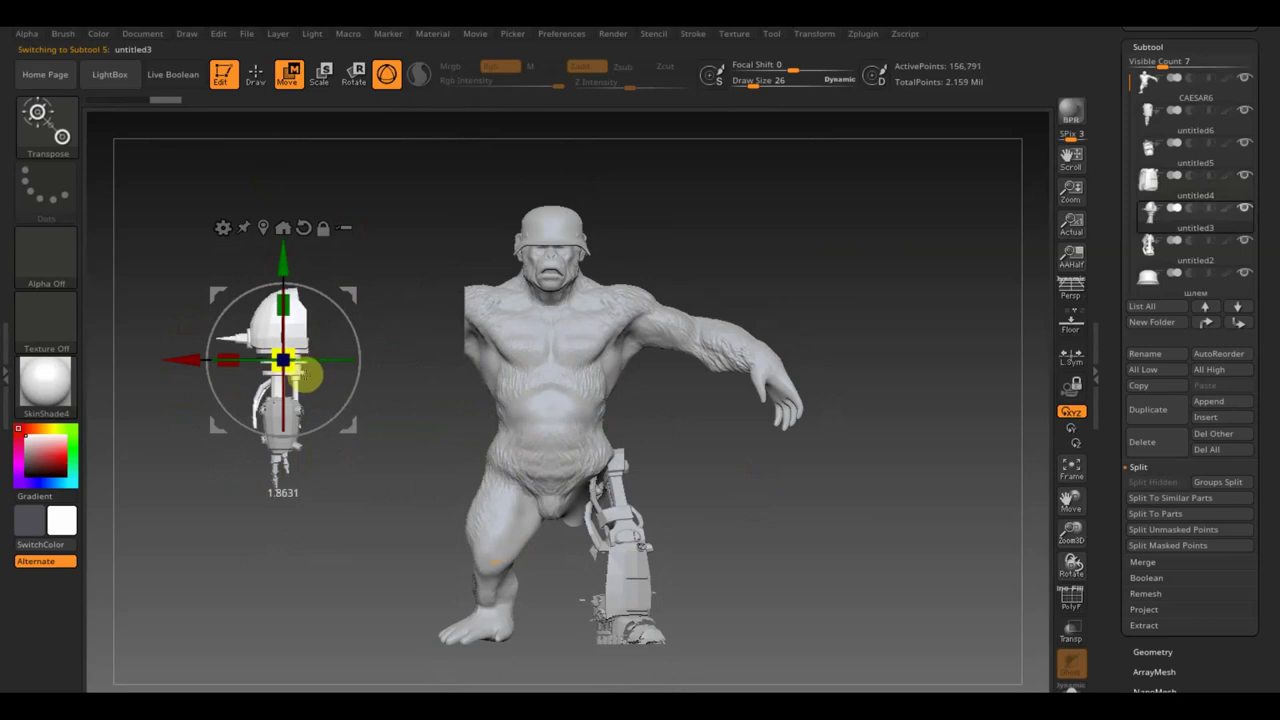
left_click_drag(366, 303, 361, 338)
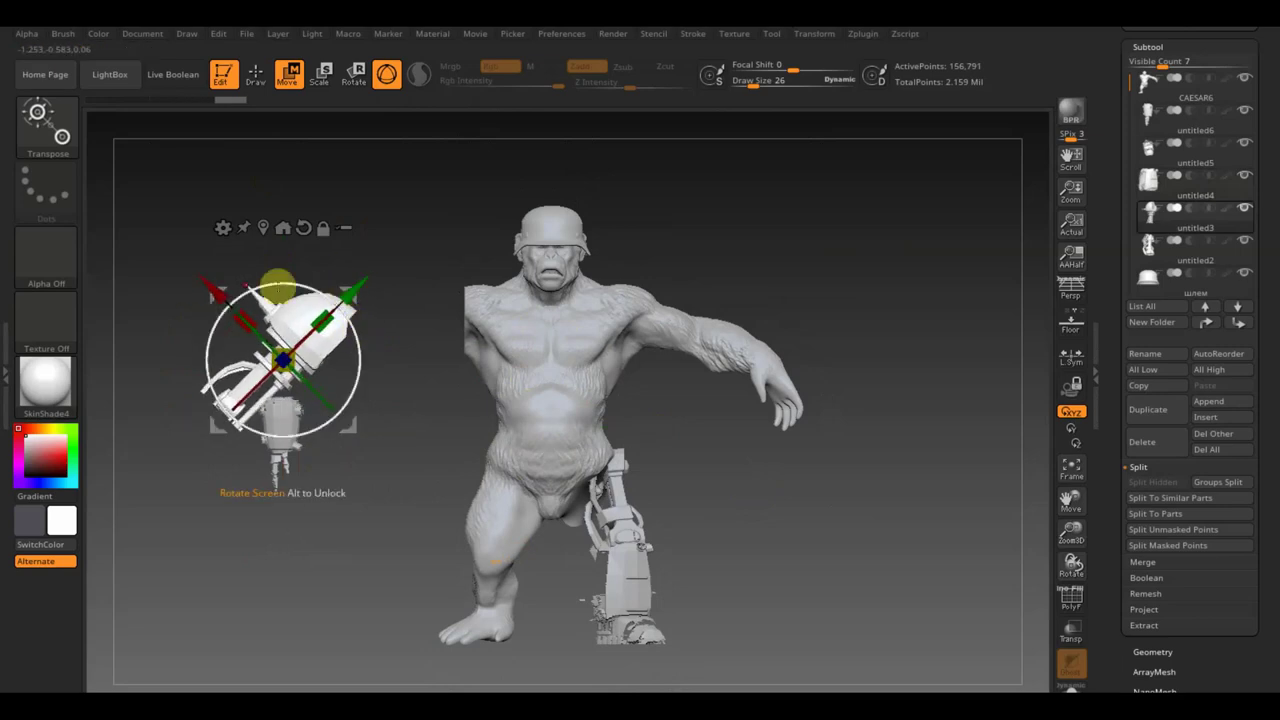
left_click_drag(226, 285, 362, 258)
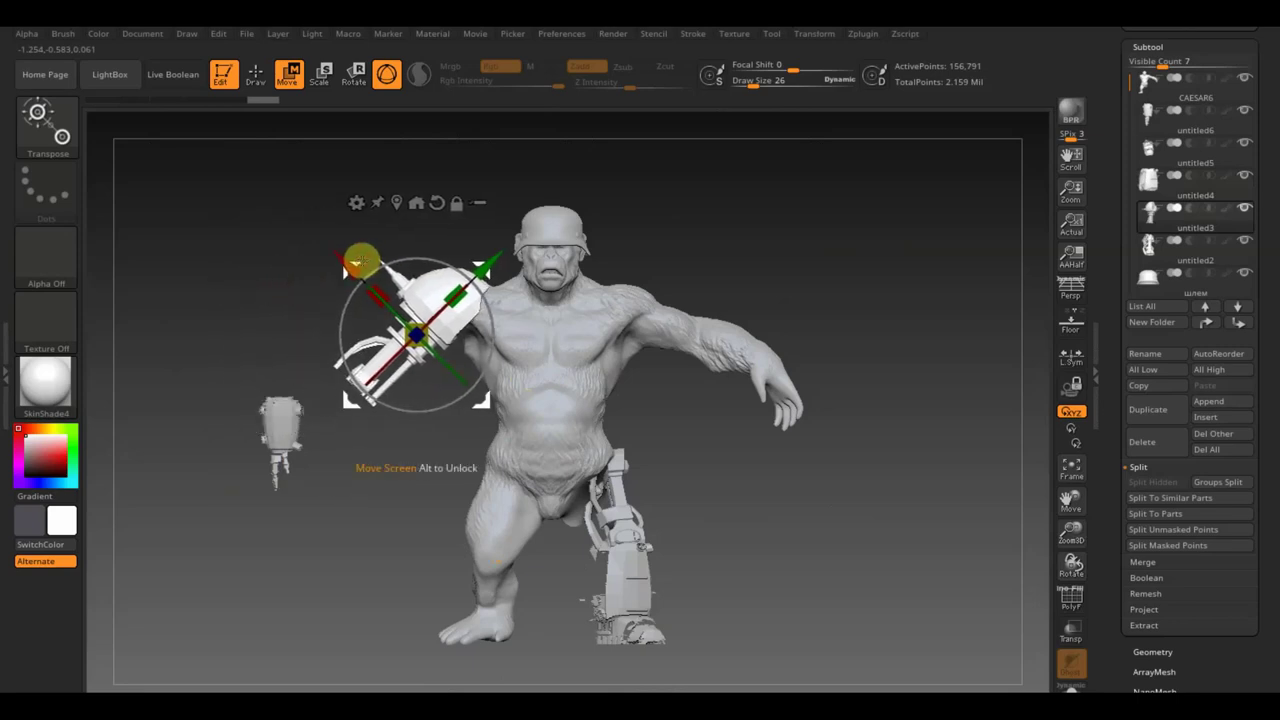
mouse_move(748, 283)
left_mouse_down()
mouse_move(905, 284)
mouse_move(803, 286)
mouse_move(849, 283)
left_mouse_up()
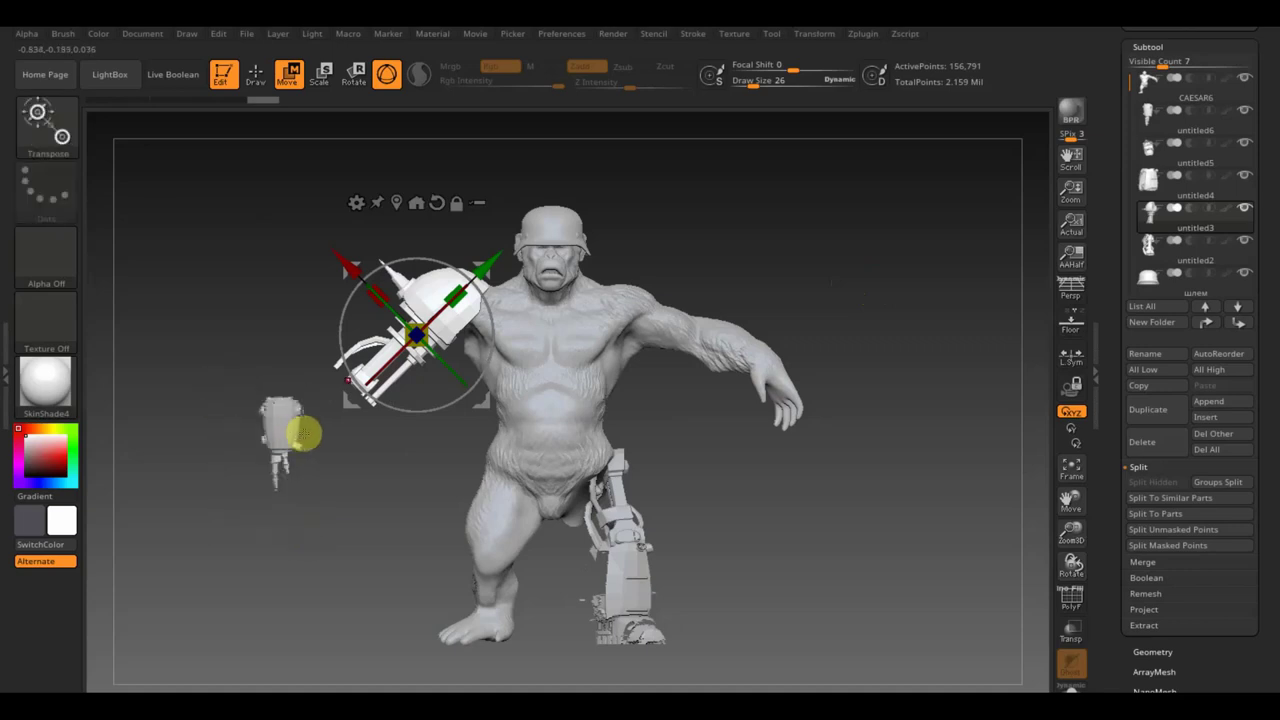
left_click(300, 432, "alt")
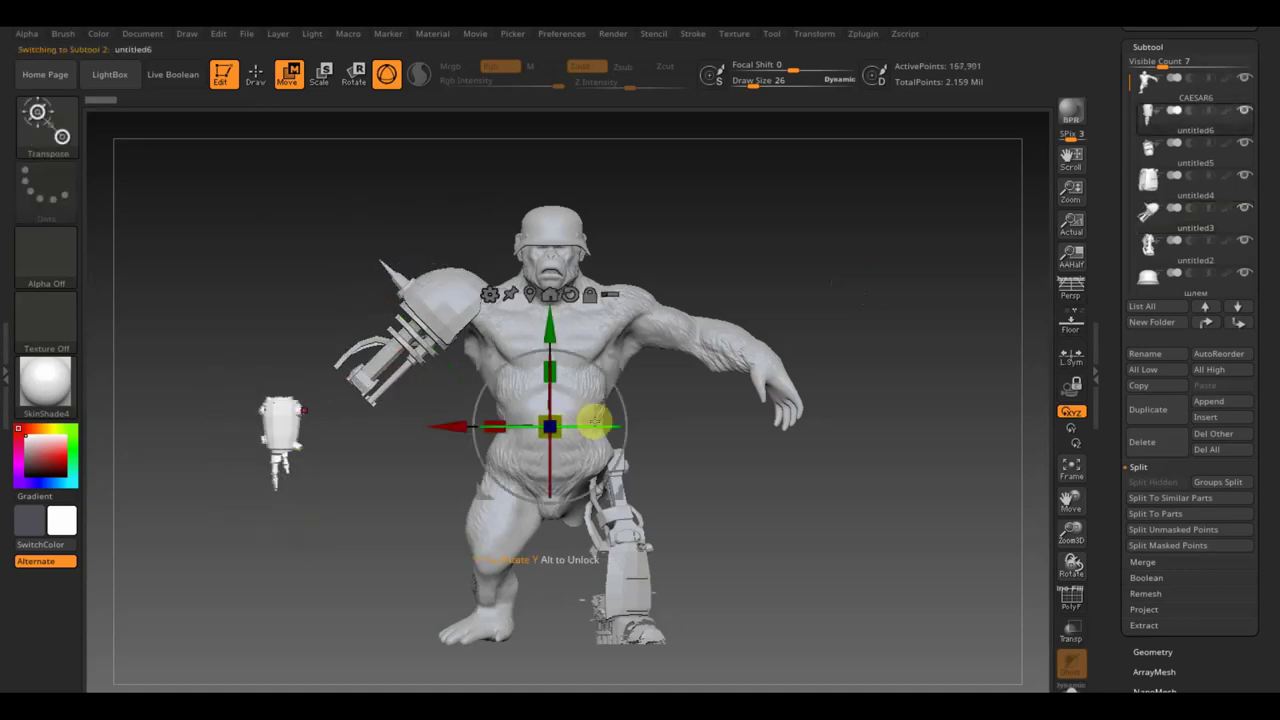
Move the untitled6 lower arm under the shoulder mount and rotate it down
left_click_drag(570, 436, 590, 455)
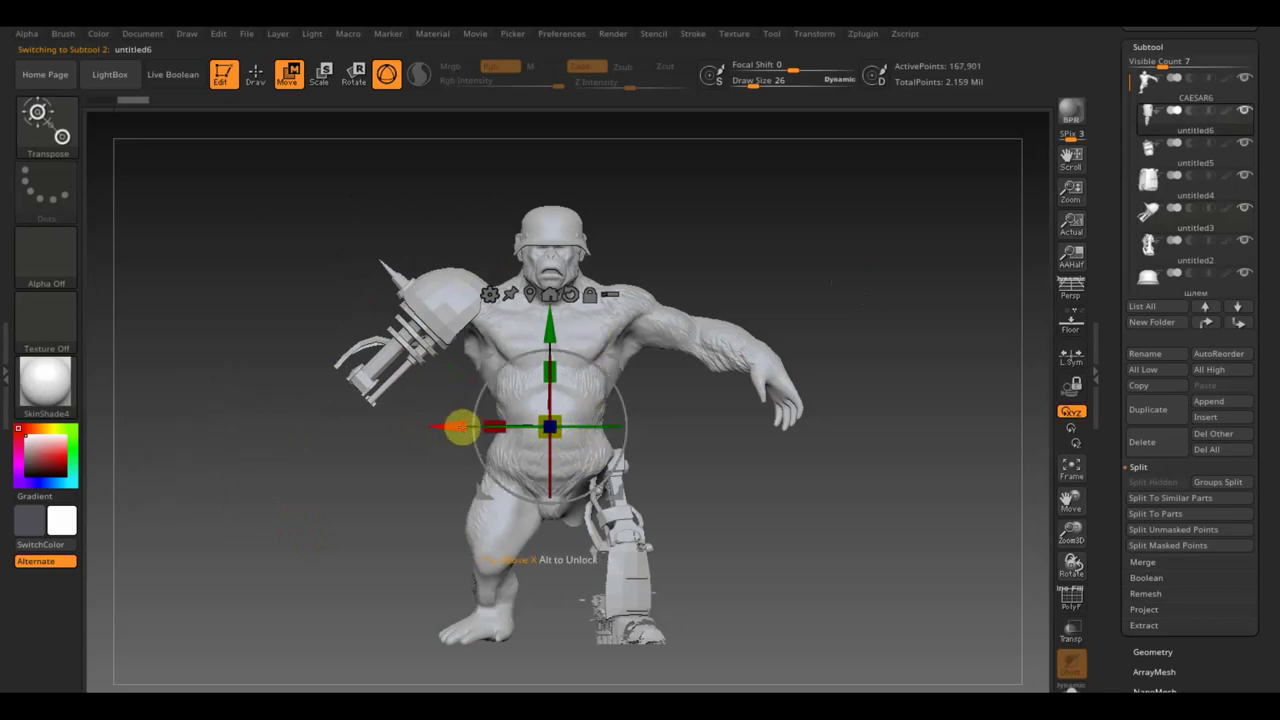
left_click_drag(455, 428, 783, 451)
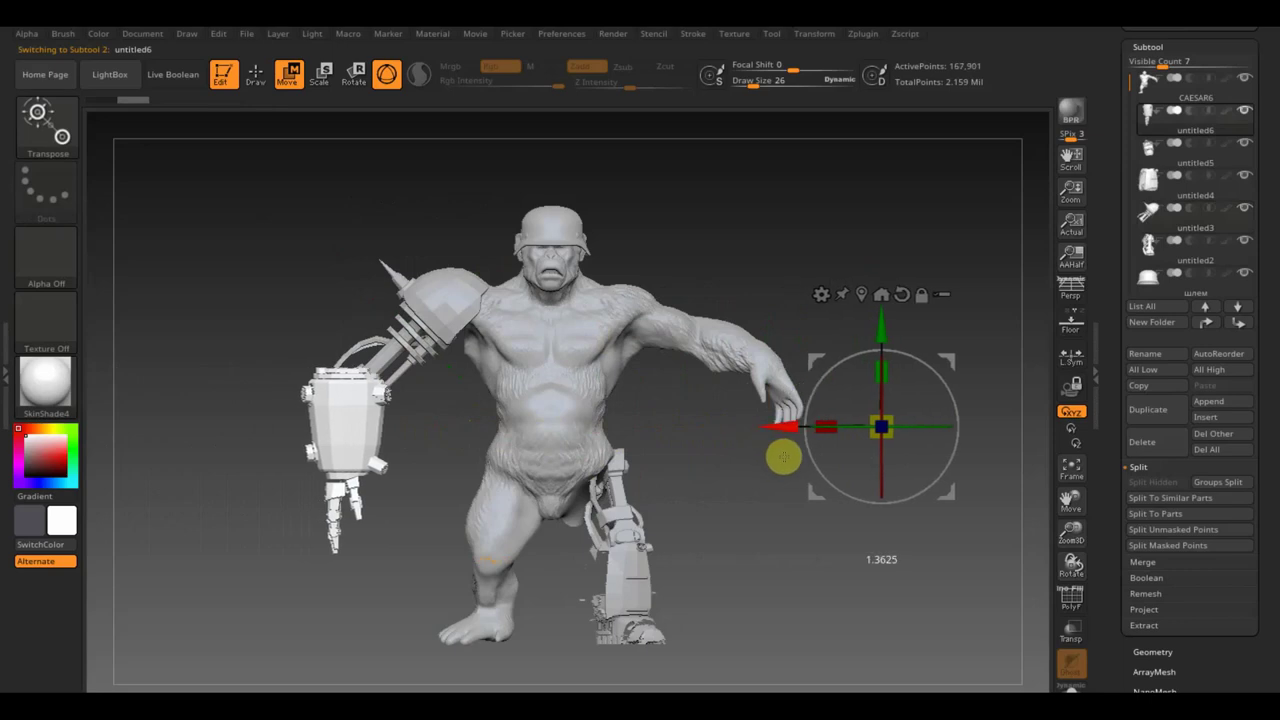
left_click_drag(922, 357, 951, 360)
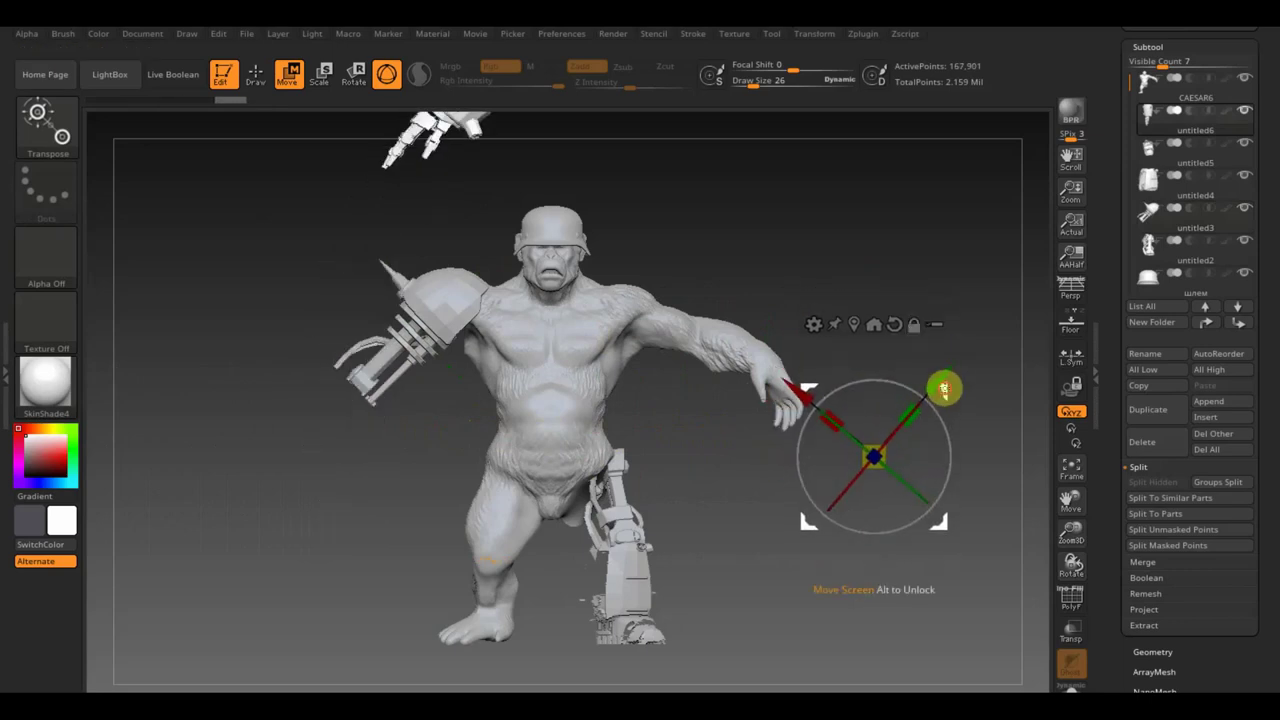
mouse_move(946, 386)
left_mouse_down()
mouse_move(814, 652)
mouse_move(409, 266)
left_mouse_up()
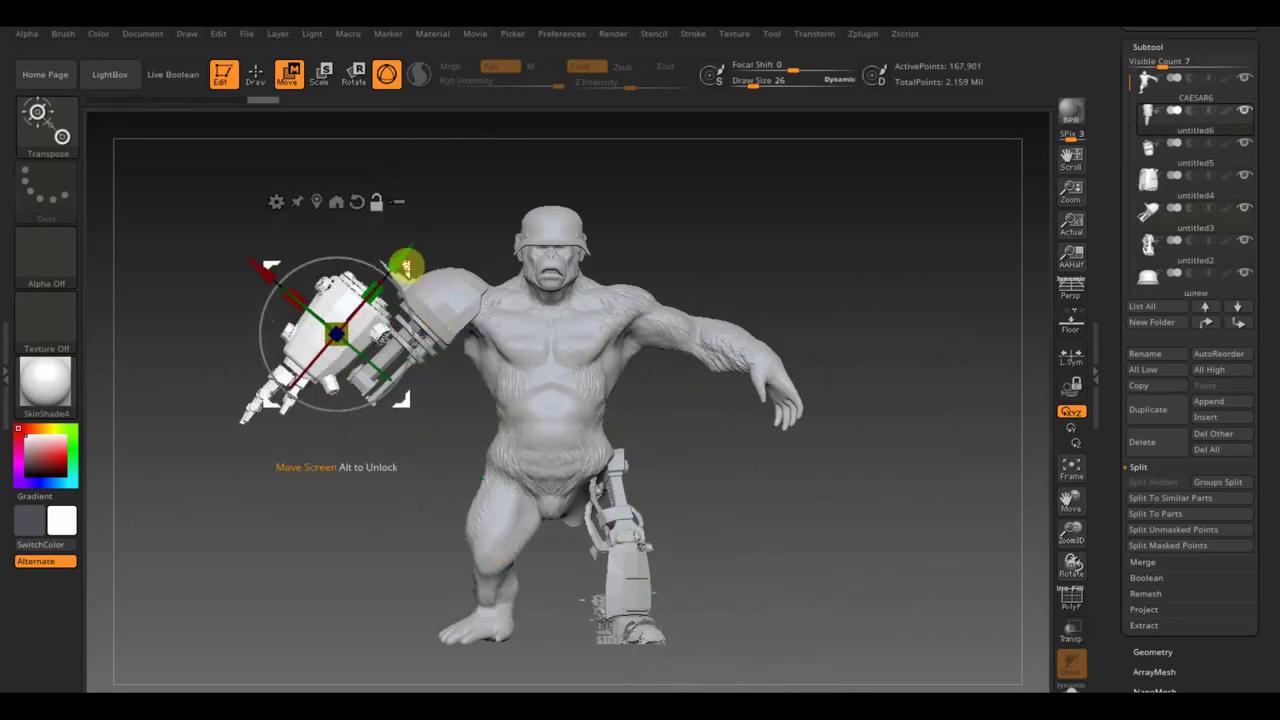
mouse_move(319, 265)
left_mouse_down()
mouse_move(277, 251)
mouse_move(252, 349)
mouse_move(262, 346)
left_mouse_up()
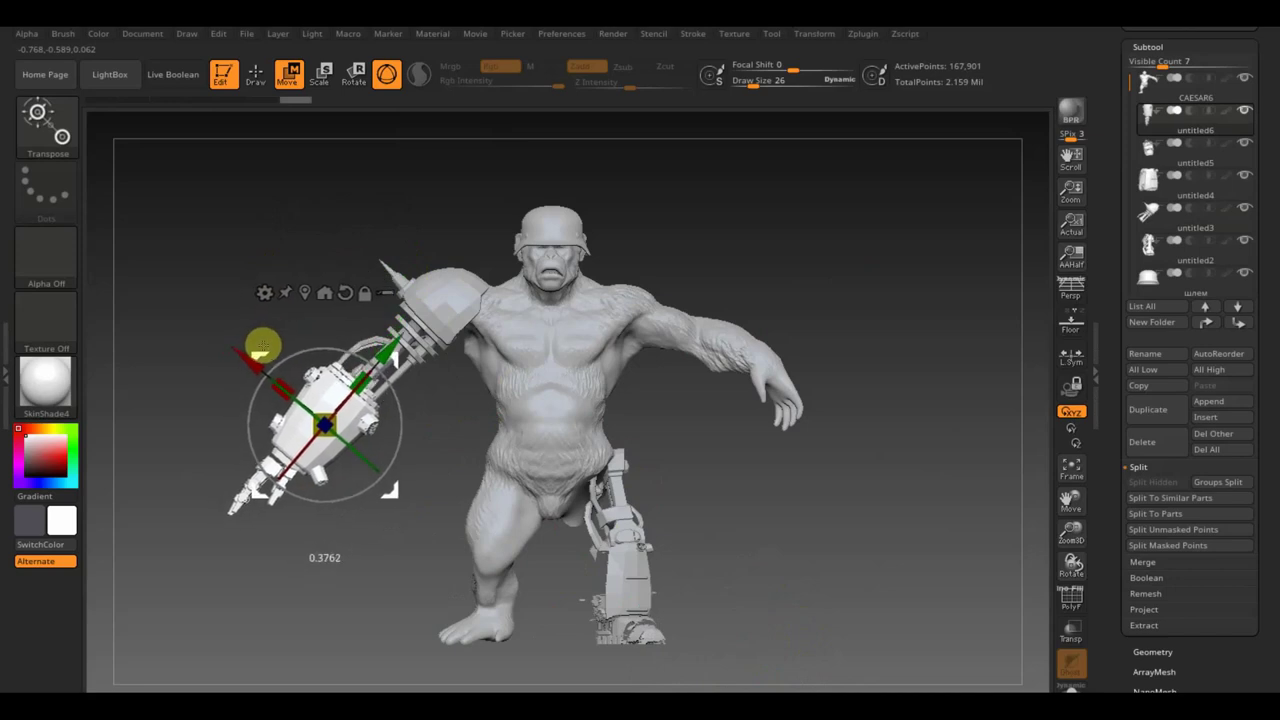
Orbit around the finished robotic arm to check its fit, then select the CAESAR6 body
mouse_move(642, 468)
left_mouse_down()
mouse_move(860, 483)
mouse_move(835, 603)
mouse_move(883, 491)
mouse_move(871, 471)
mouse_move(866, 487)
mouse_move(823, 471)
mouse_move(880, 580)
mouse_move(963, 623)
mouse_move(807, 489)
mouse_move(651, 391)
left_mouse_up()
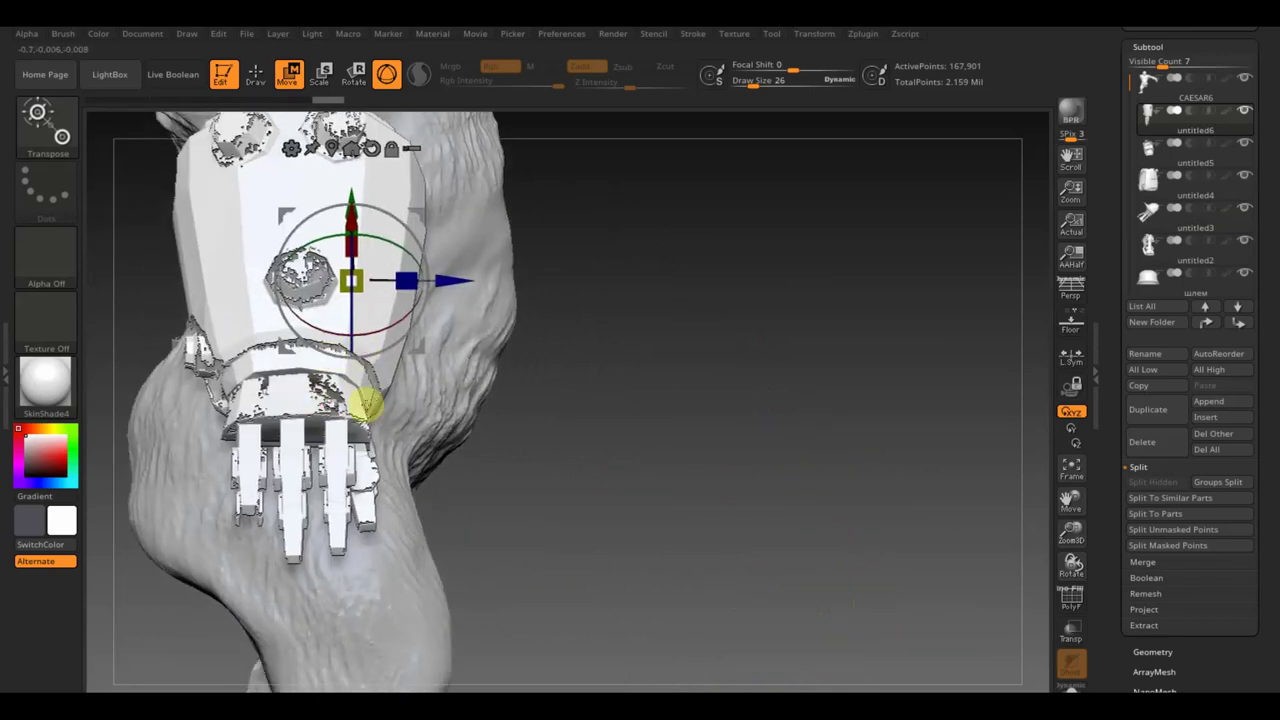
mouse_move(366, 402)
left_mouse_down()
mouse_move(543, 423)
mouse_move(483, 420)
mouse_move(514, 403)
mouse_move(533, 414)
mouse_move(477, 414)
mouse_move(464, 434)
left_mouse_up()
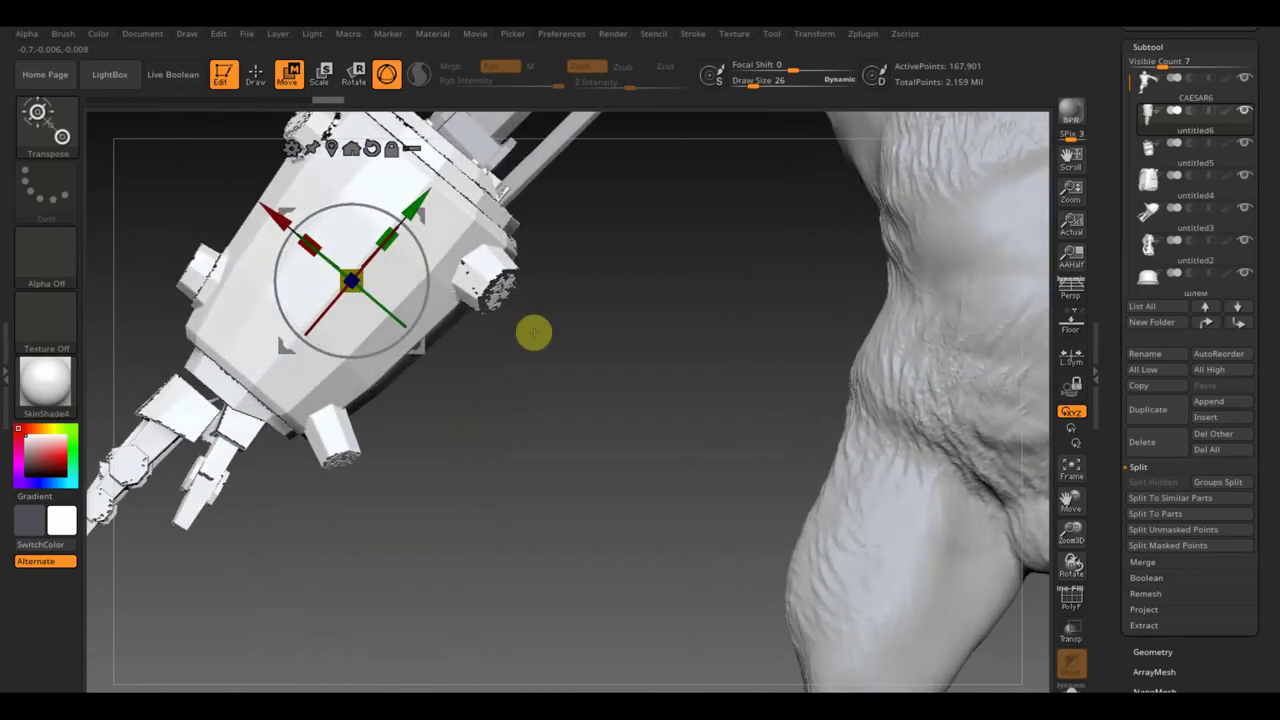
mouse_move(533, 333)
left_mouse_down()
mouse_move(531, 377)
mouse_move(533, 313)
mouse_move(440, 265)
left_mouse_up()
mouse_move(574, 449)
left_mouse_down()
mouse_move(576, 474)
mouse_move(557, 437)
mouse_move(614, 314)
mouse_move(786, 414)
mouse_move(784, 437)
left_mouse_up()
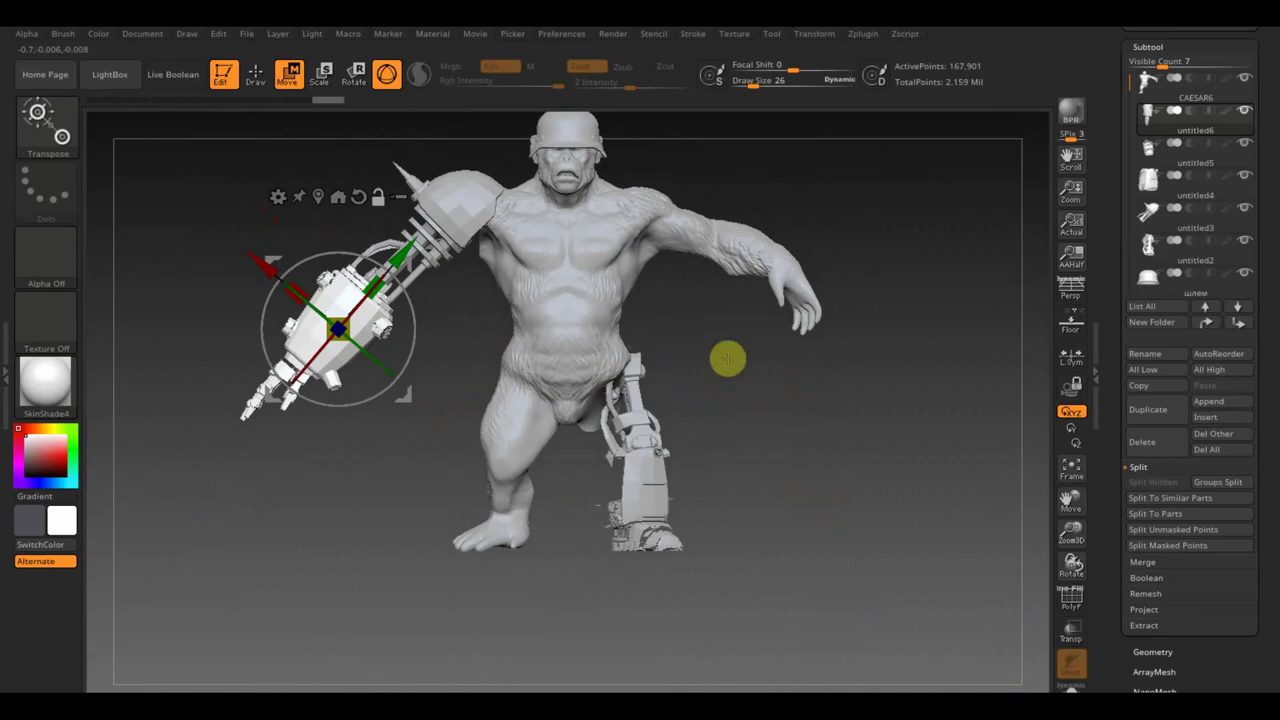
left_click(593, 266, "alt")
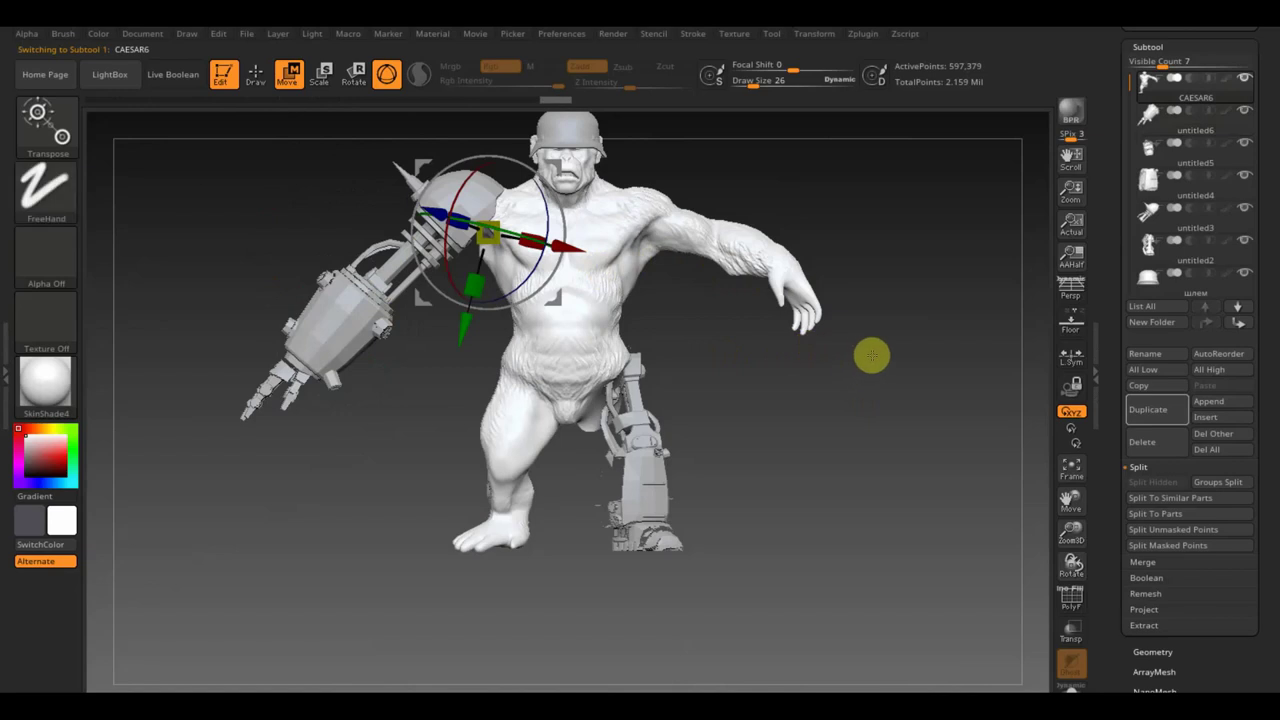
Mask the natural arm at the shoulder, front and back, with brush size 65
mouse_move(871, 352)
left_mouse_down("ctrl")
mouse_move(791, 246)
mouse_move(656, 148)
left_mouse_up("ctrl")
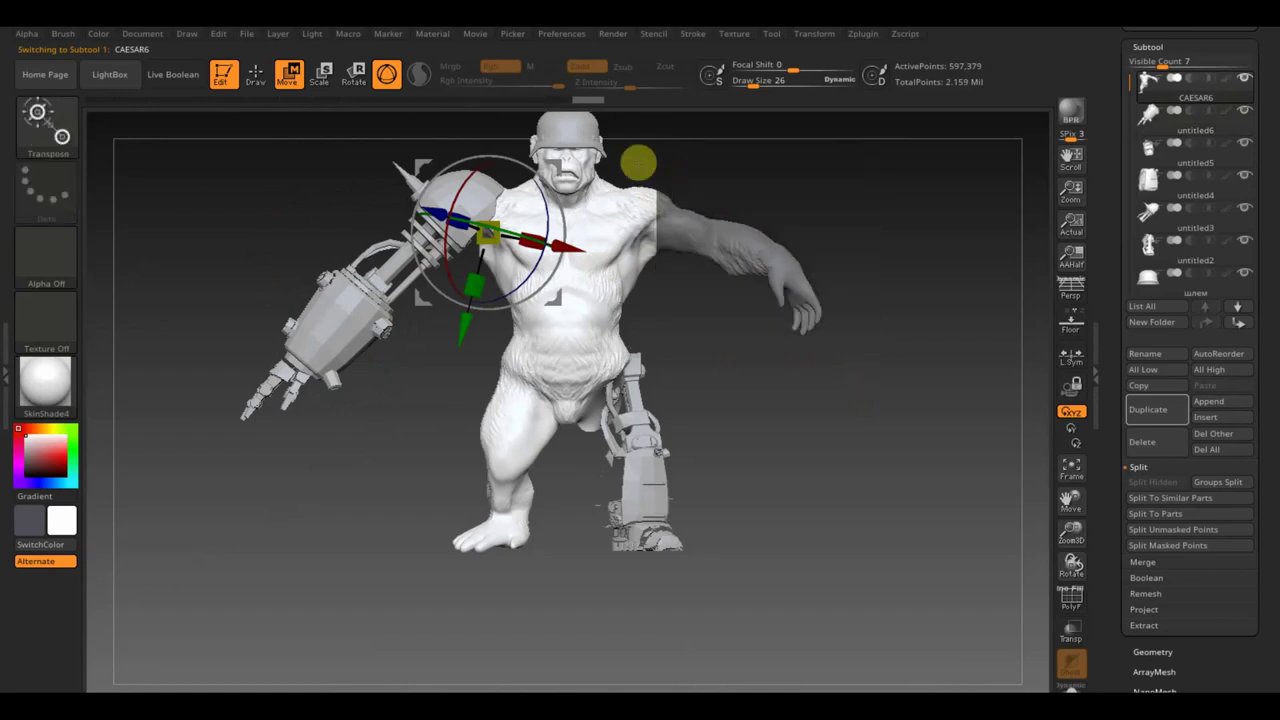
left_click(255, 73)
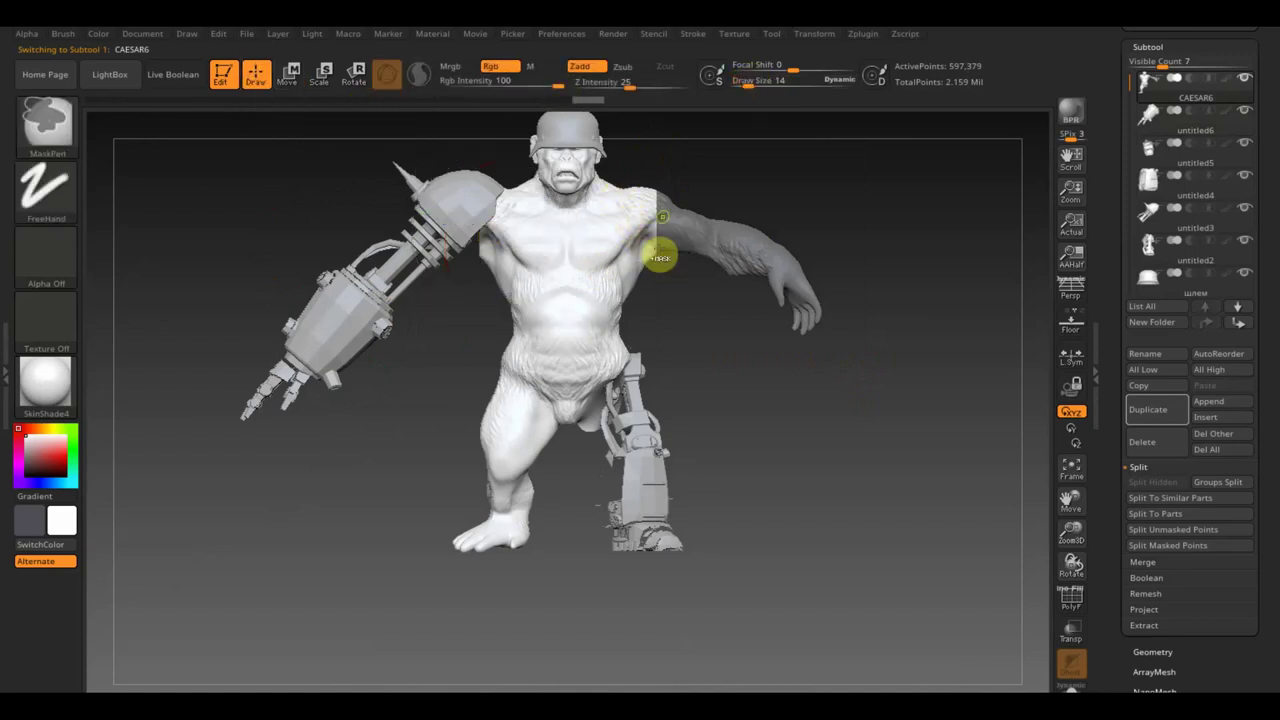
left_click_drag(748, 80, 765, 85)
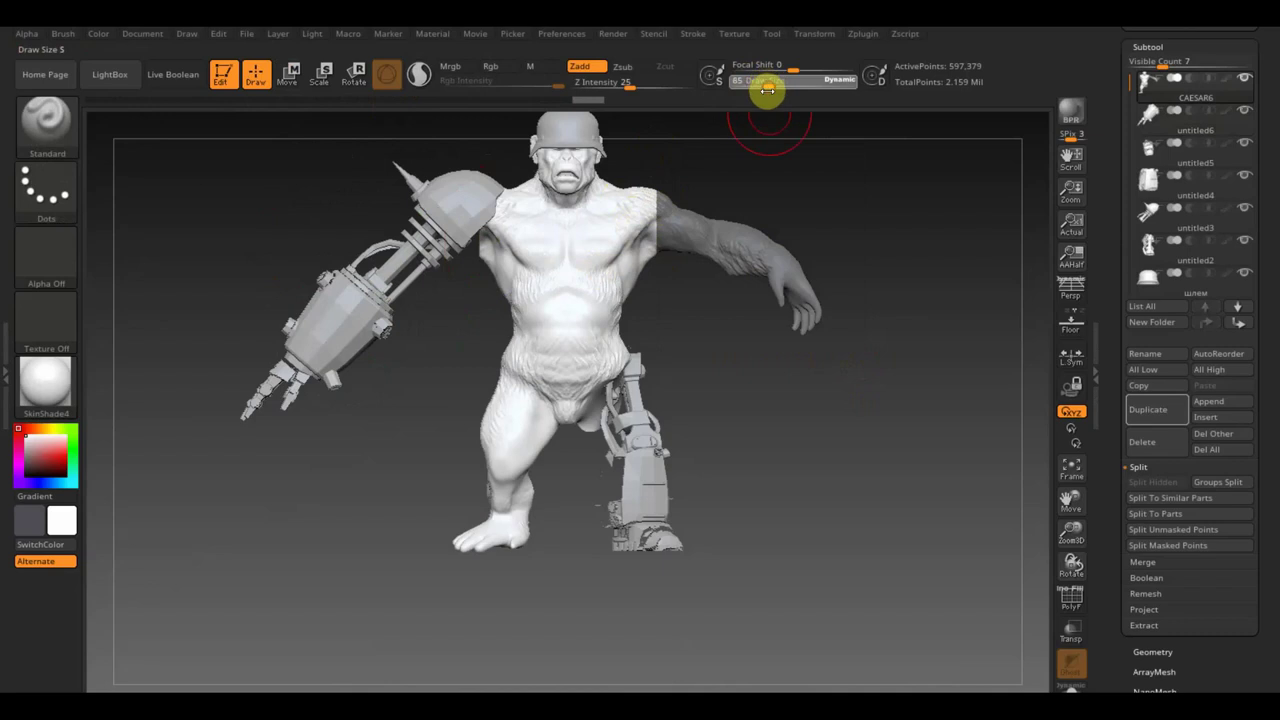
key("b")
key("s")
key("h")
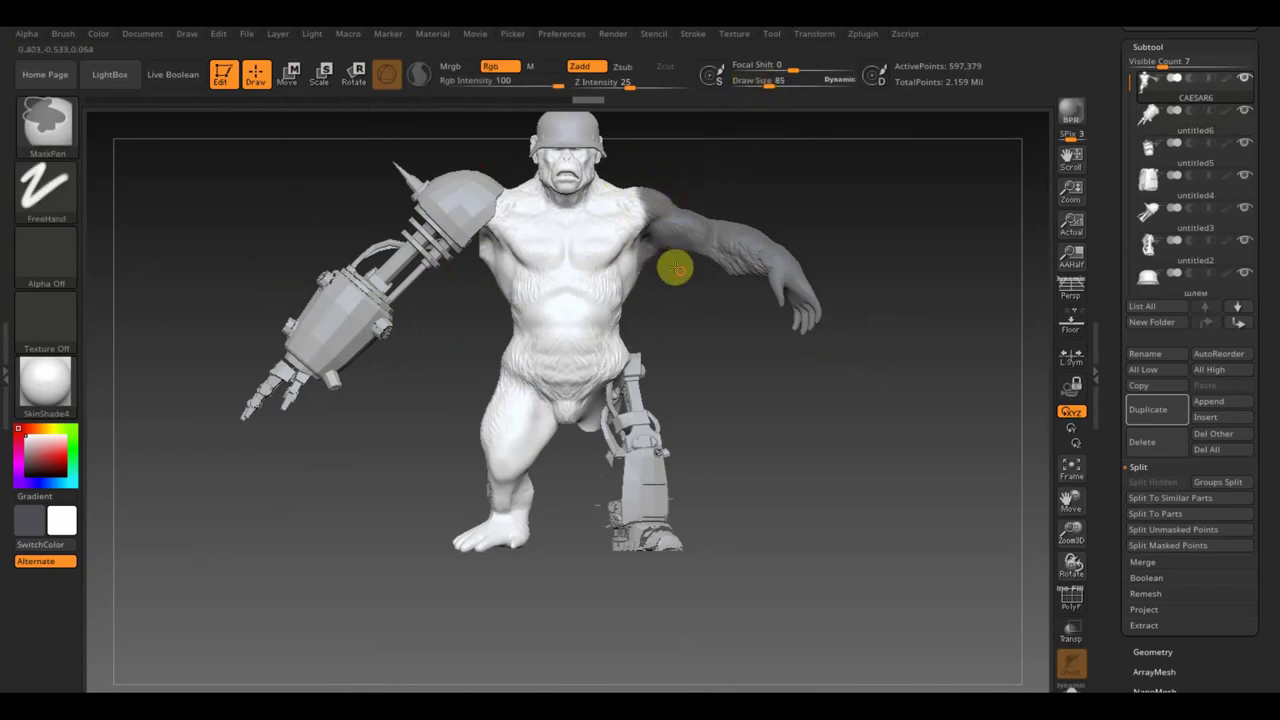
key("b")
key("s")
key("t")
key("ctrl")
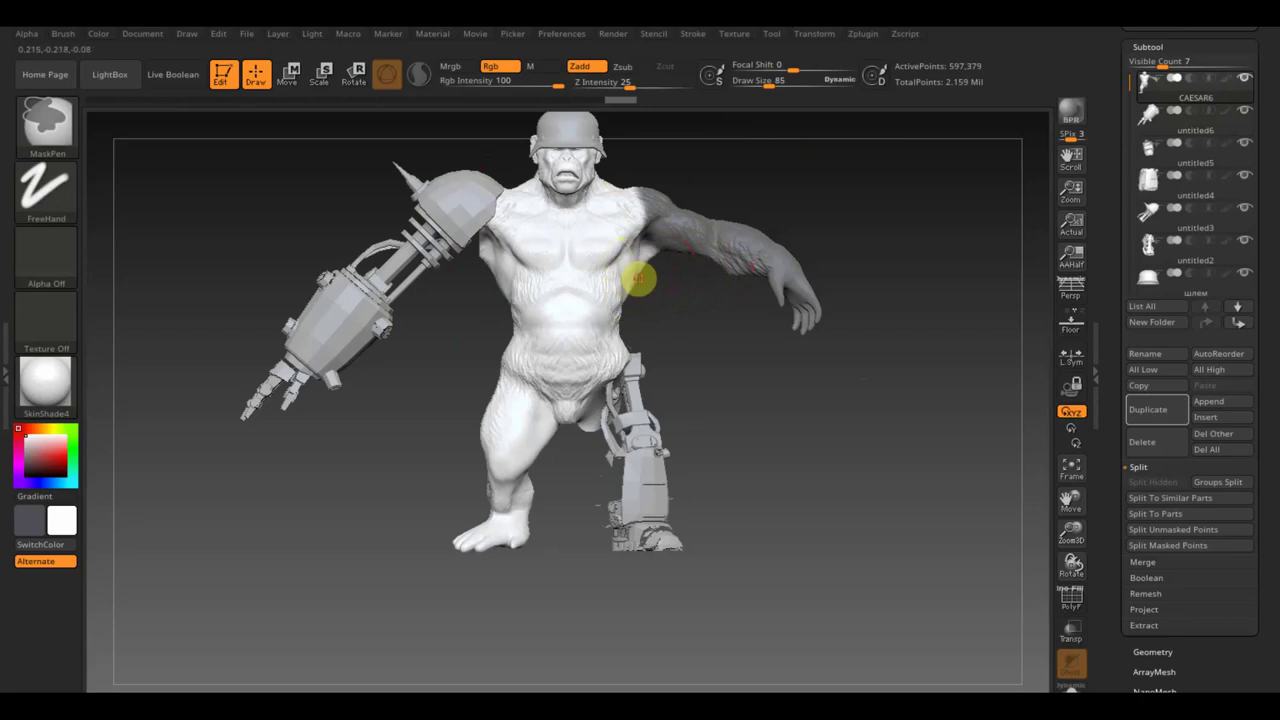
left_click_drag(745, 335, 607, 332)
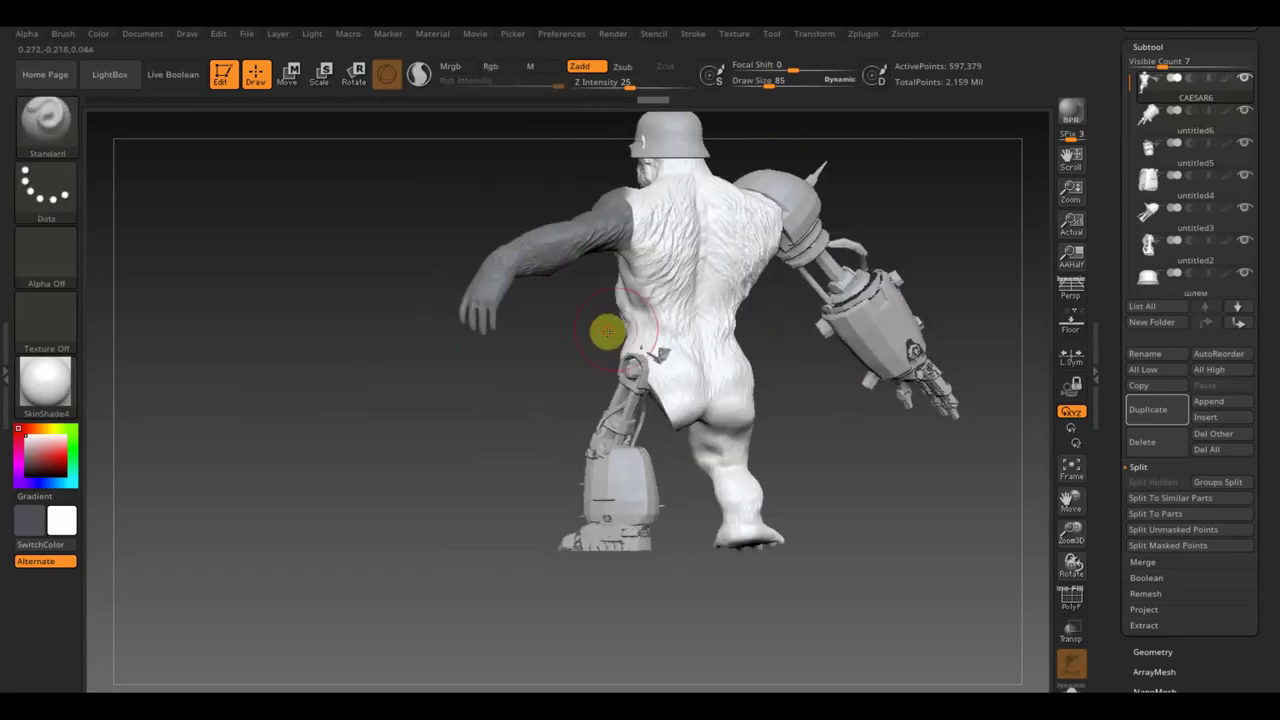
key("ctrl")
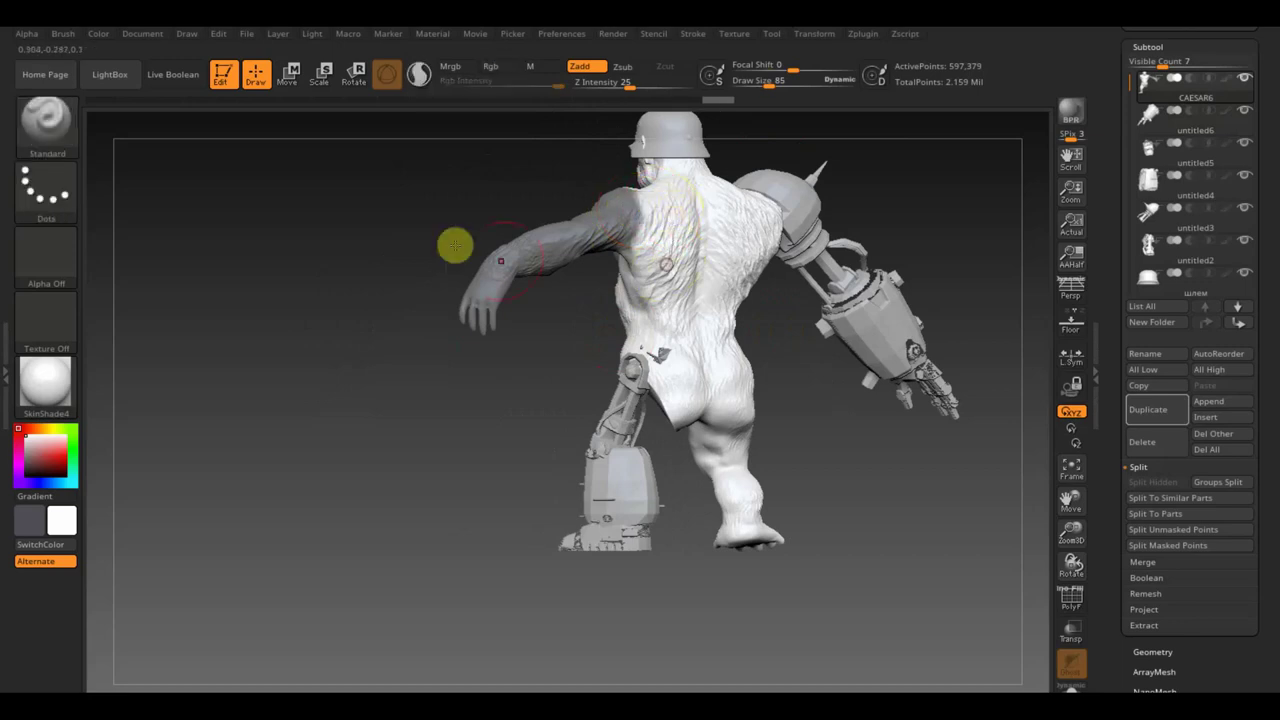
mouse_move(454, 243)
left_mouse_down()
mouse_move(463, 214)
mouse_move(840, 190)
left_mouse_up()
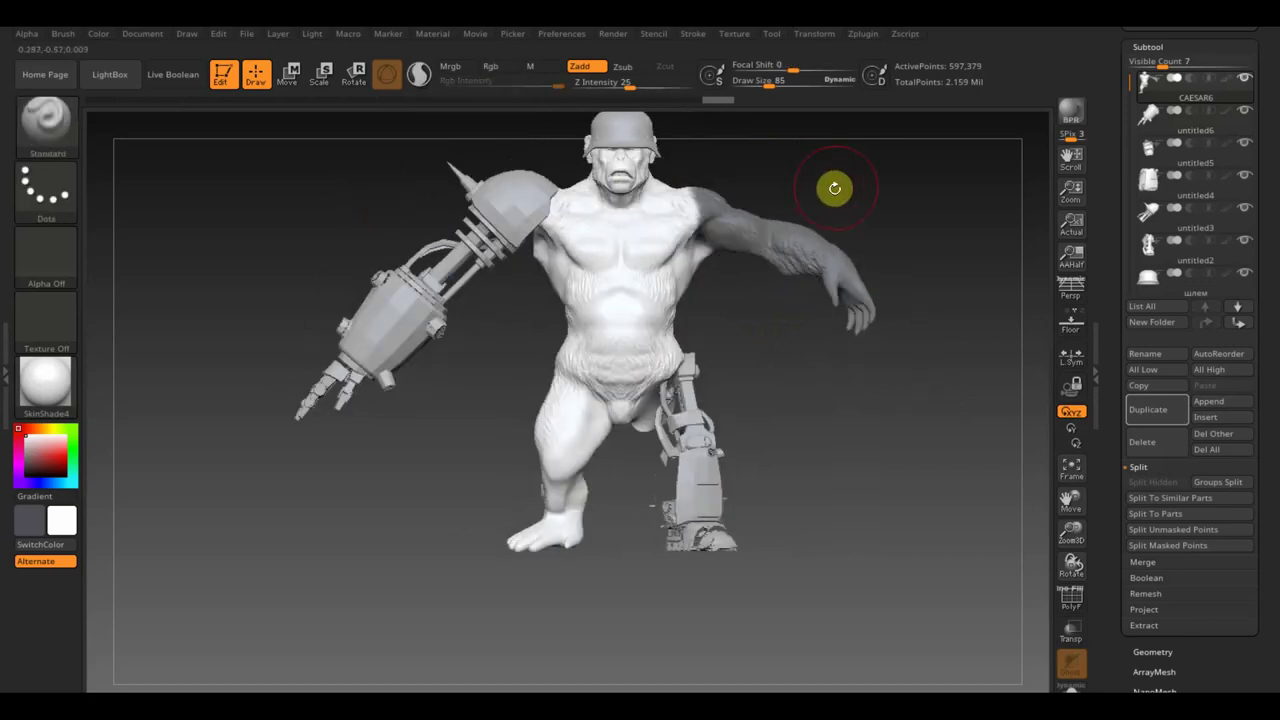
Invert the mask and scale the freed natural arm outward with the Transpose gizmo
left_click(836, 186, "ctrl")
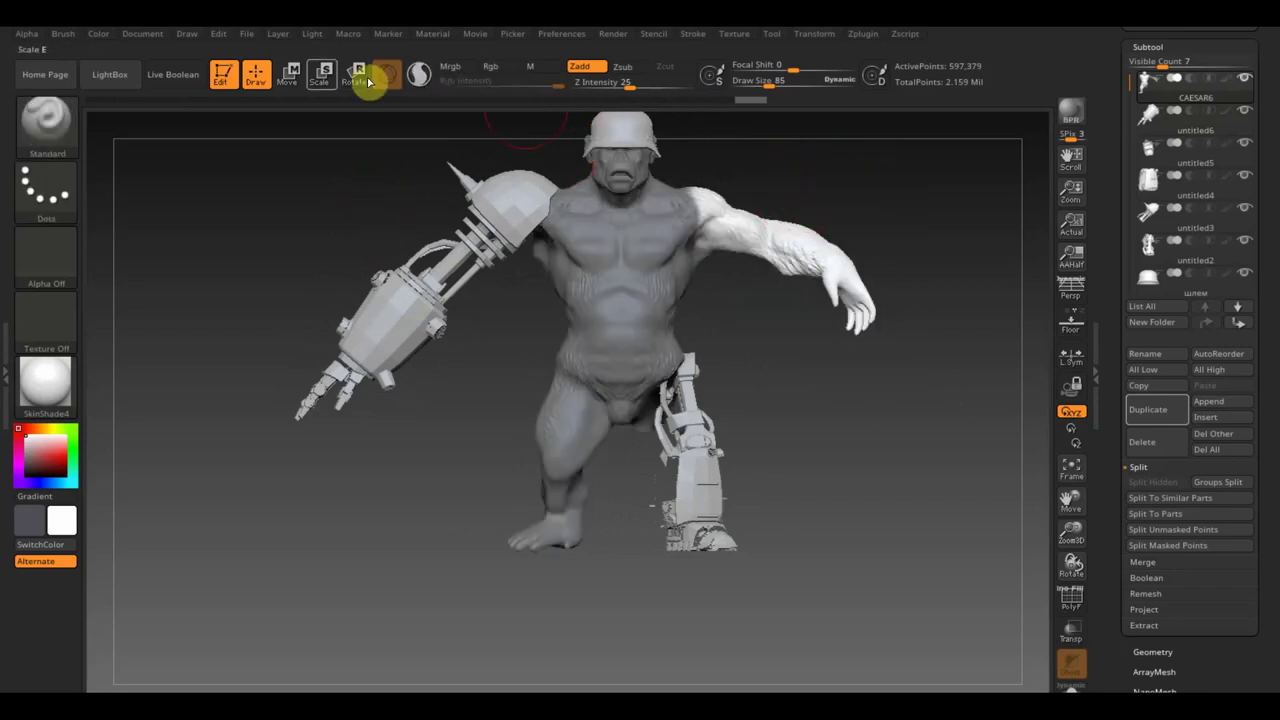
left_click(290, 75)
left_click_drag(541, 233, 562, 242)
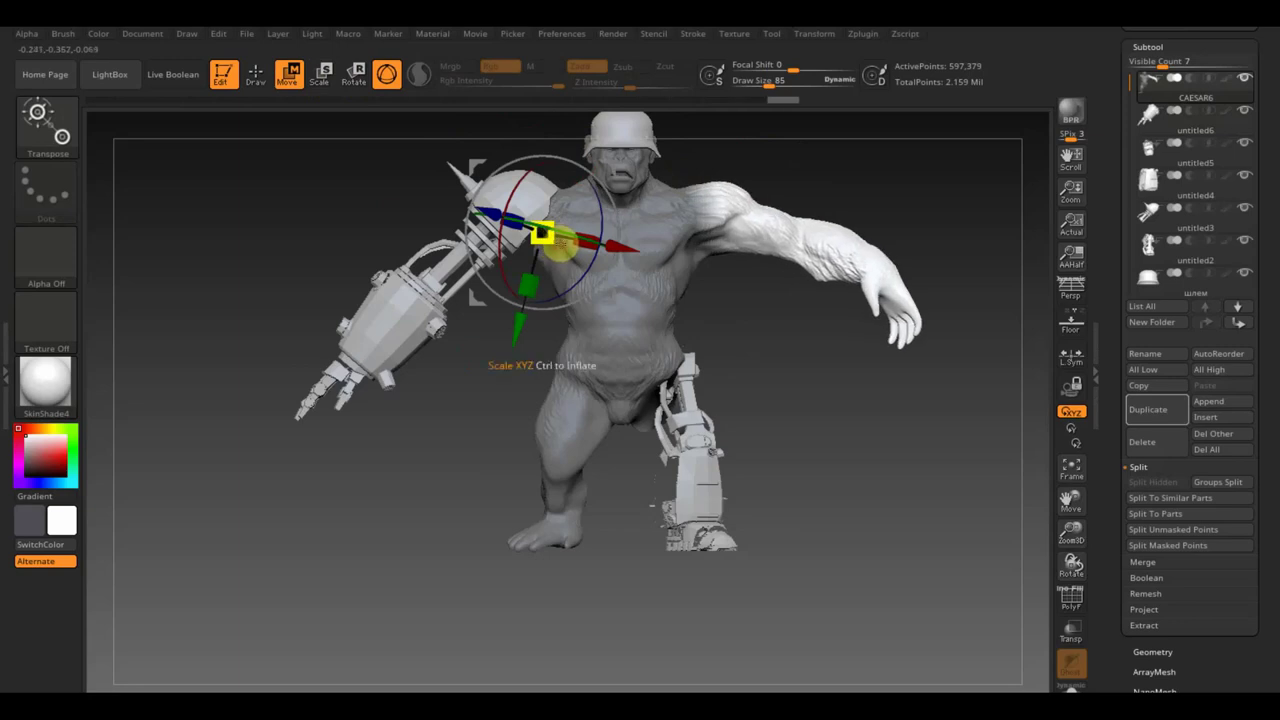
left_click_drag(612, 171, 594, 183)
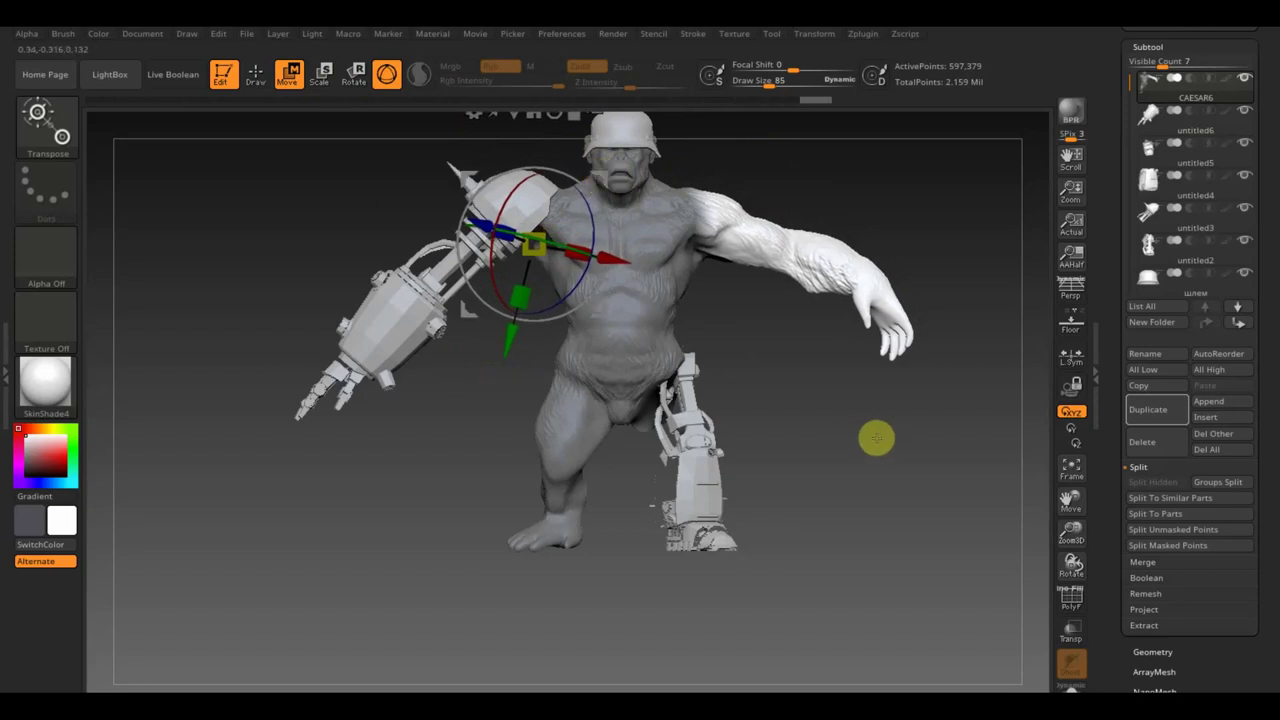
left_click_drag(858, 461, 849, 433, "alt")
left_click_drag(814, 384, 737, 443, "alt")
Return to Draw mode and clear the mask from the whole body
left_click(753, 443, "ctrl")
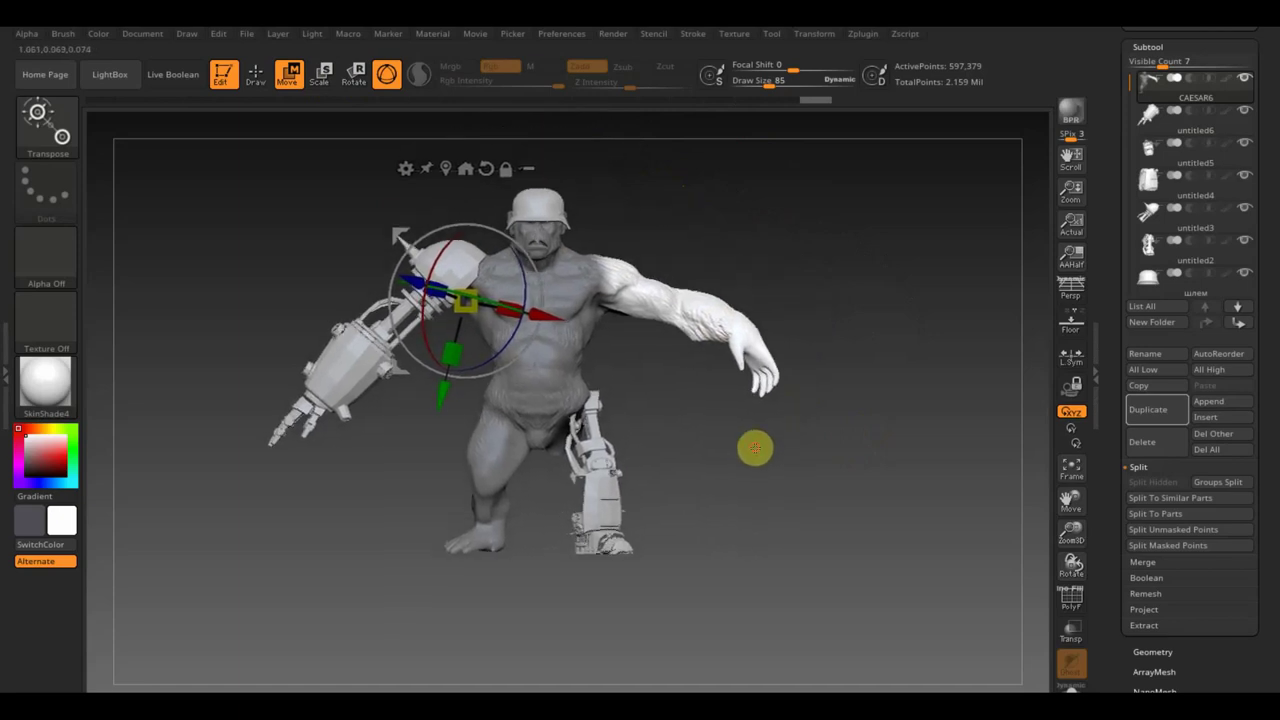
left_click(257, 74)
left_click_drag(786, 451, 911, 409, "ctrl")
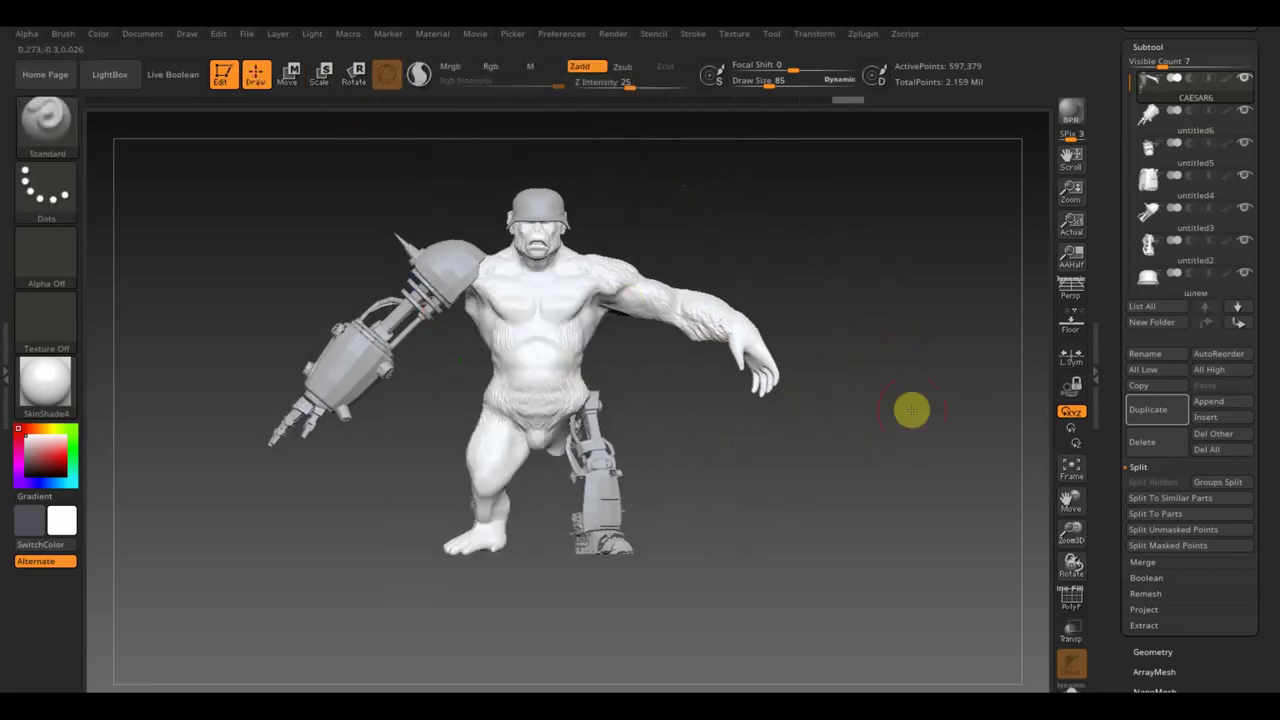
mouse_move(892, 481)
left_mouse_down()
mouse_move(731, 503)
mouse_move(780, 492)
mouse_move(817, 460)
mouse_move(811, 543)
mouse_move(774, 437)
mouse_move(557, 457)
mouse_move(617, 494)
left_mouse_up()
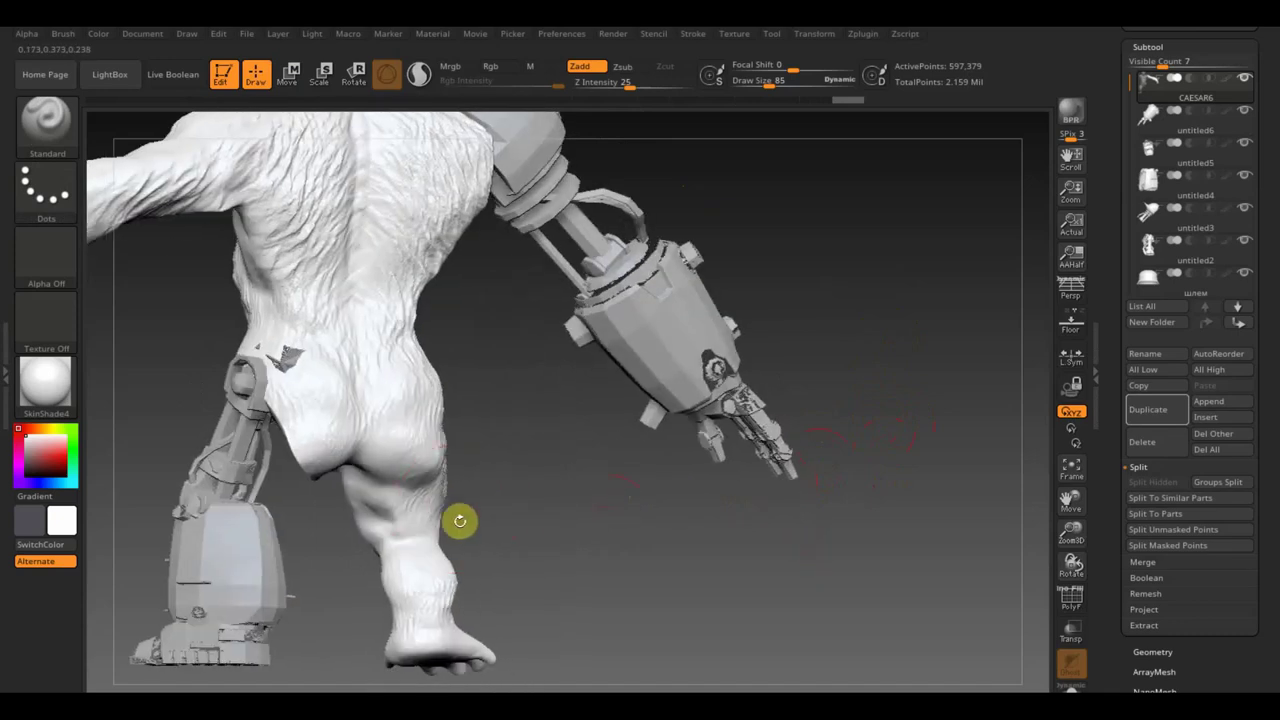
left_click_drag(457, 520, 695, 540)
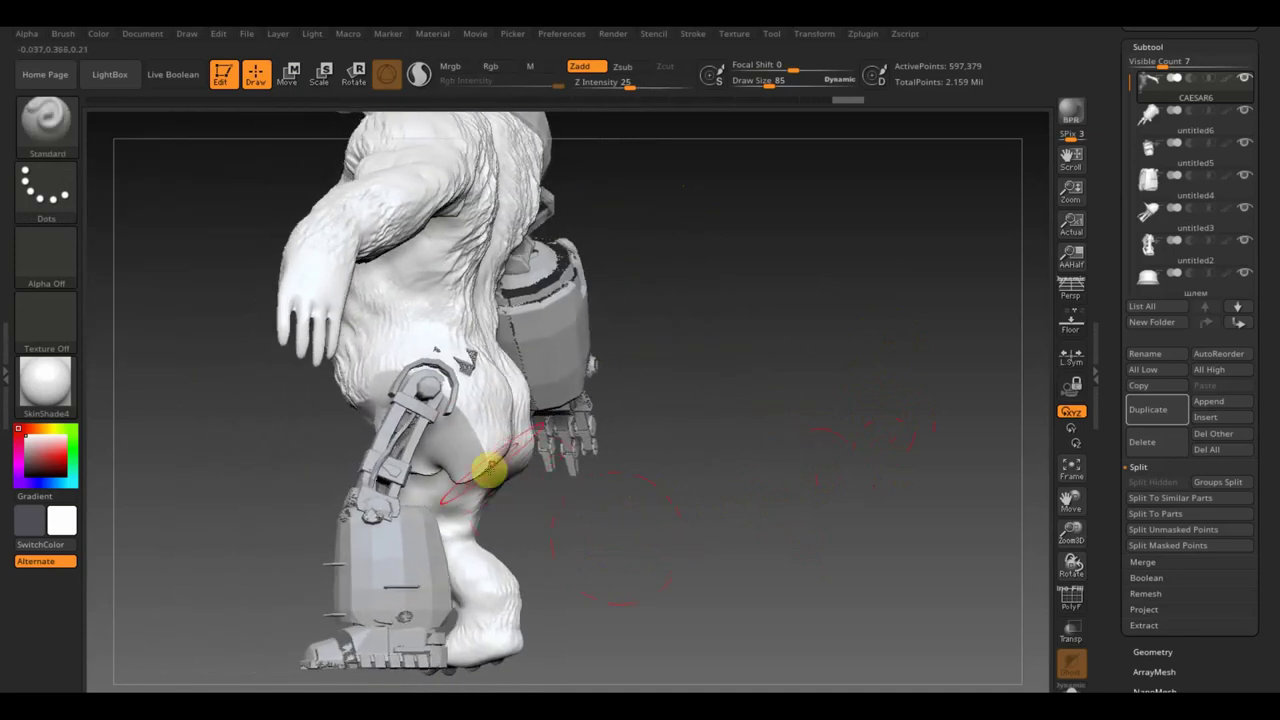
Choose the Move Topological brush from the brush library
left_click(45, 116)
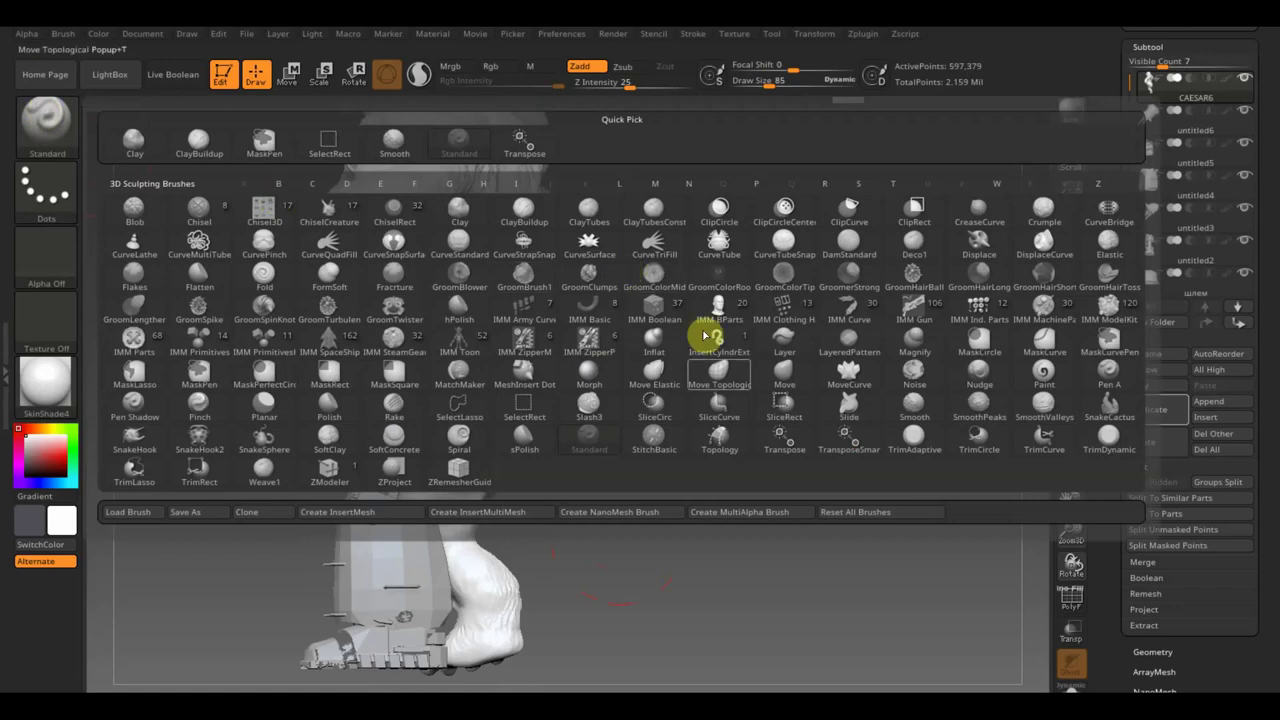
left_click(718, 372)
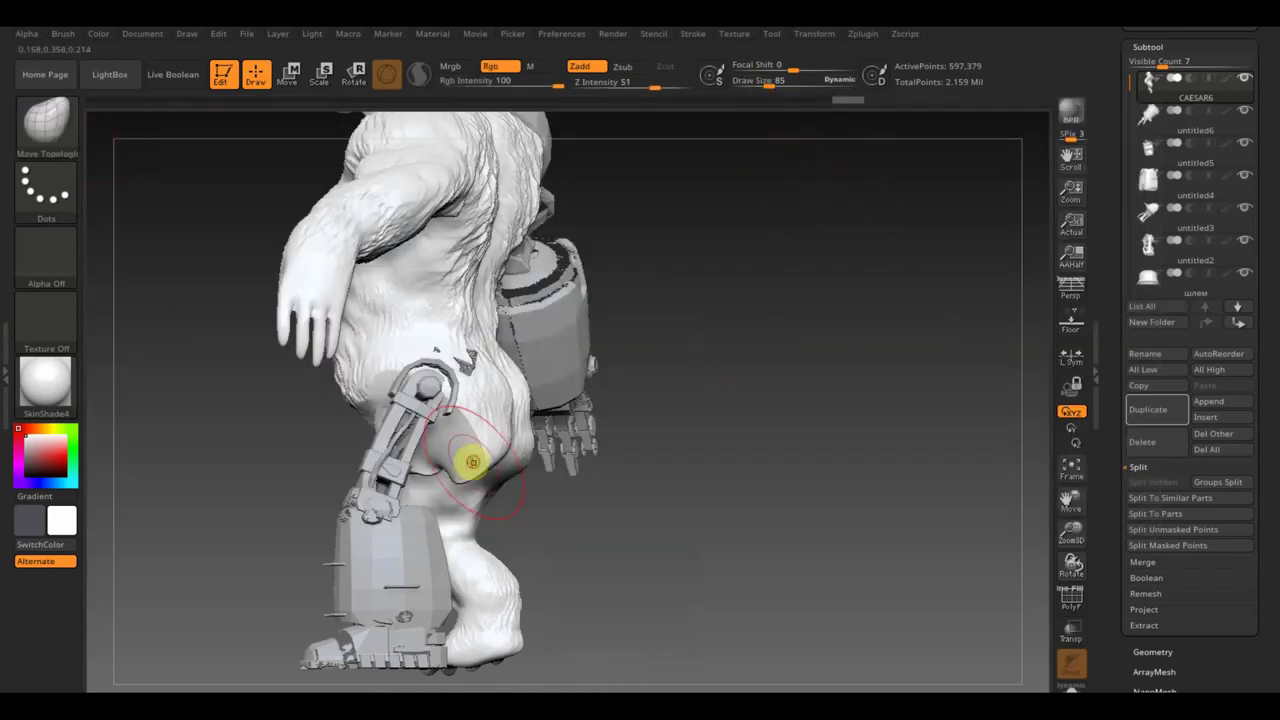
left_click_drag(505, 495, 678, 530)
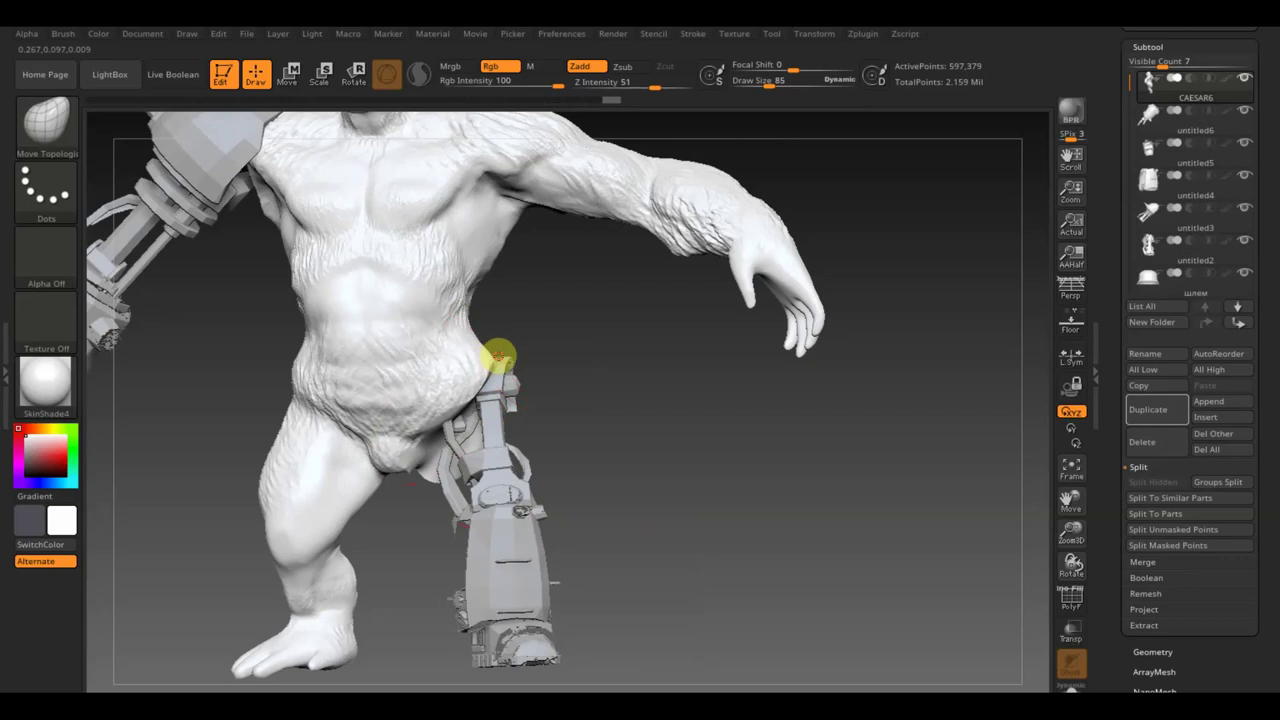
Orbit around the torso and mechanical leg, then zoom in on the head and helmet
mouse_move(622, 452)
left_mouse_down()
mouse_move(640, 429)
mouse_move(566, 470)
left_mouse_up()
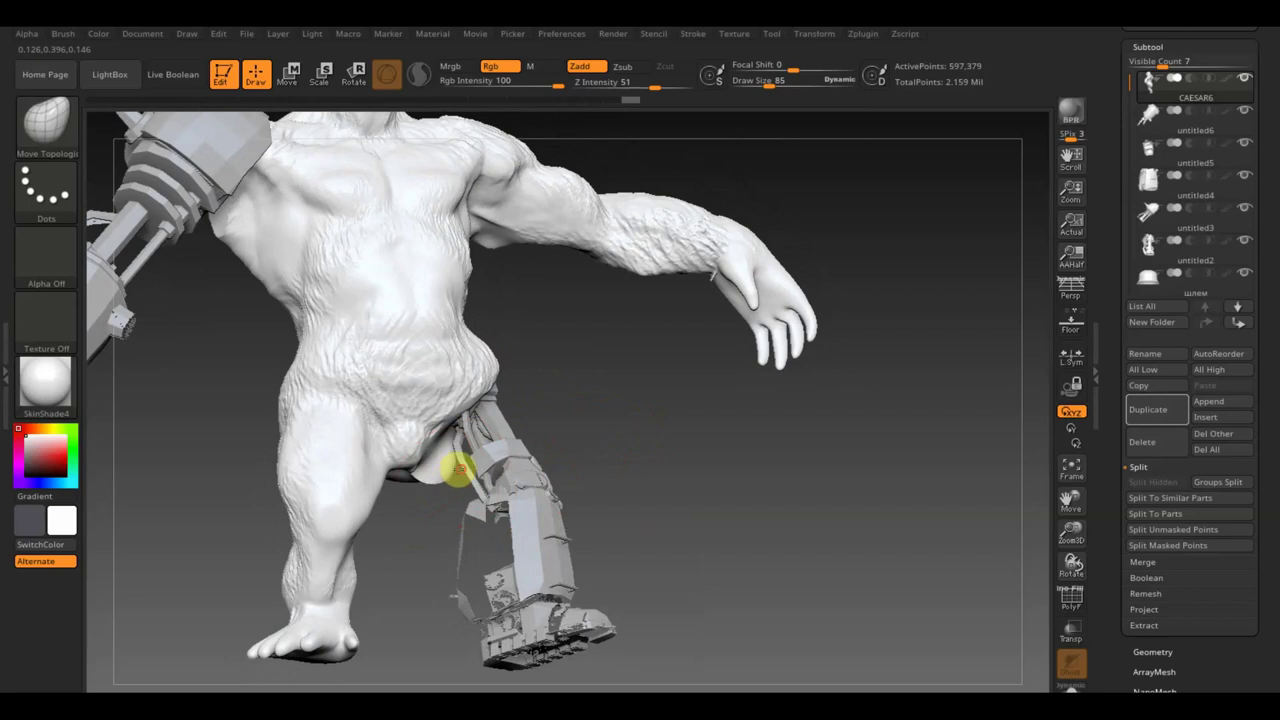
mouse_move(455, 470)
left_mouse_down()
mouse_move(529, 471)
mouse_move(471, 486)
mouse_move(614, 514)
mouse_move(435, 466)
left_mouse_up()
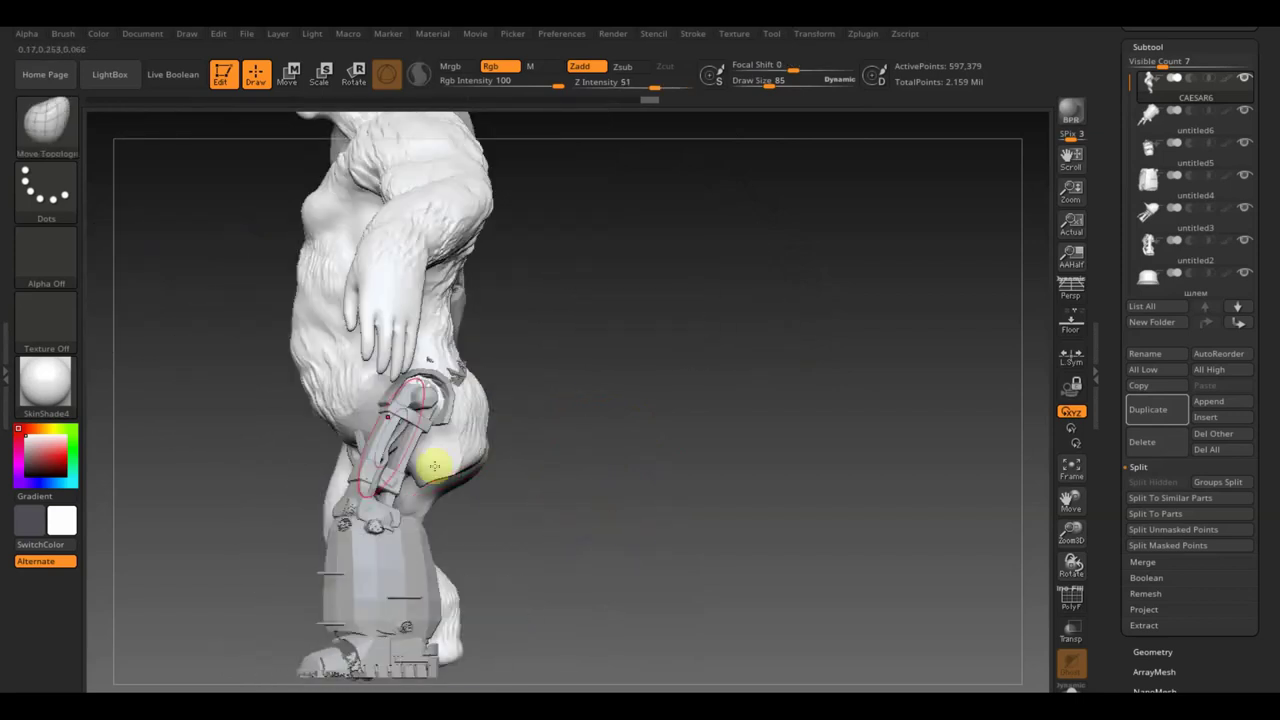
mouse_move(590, 505)
left_mouse_down()
mouse_move(623, 523)
mouse_move(642, 600)
mouse_move(631, 526)
mouse_move(637, 546)
mouse_move(640, 535)
mouse_move(571, 551)
mouse_move(594, 537)
mouse_move(451, 563)
left_mouse_up()
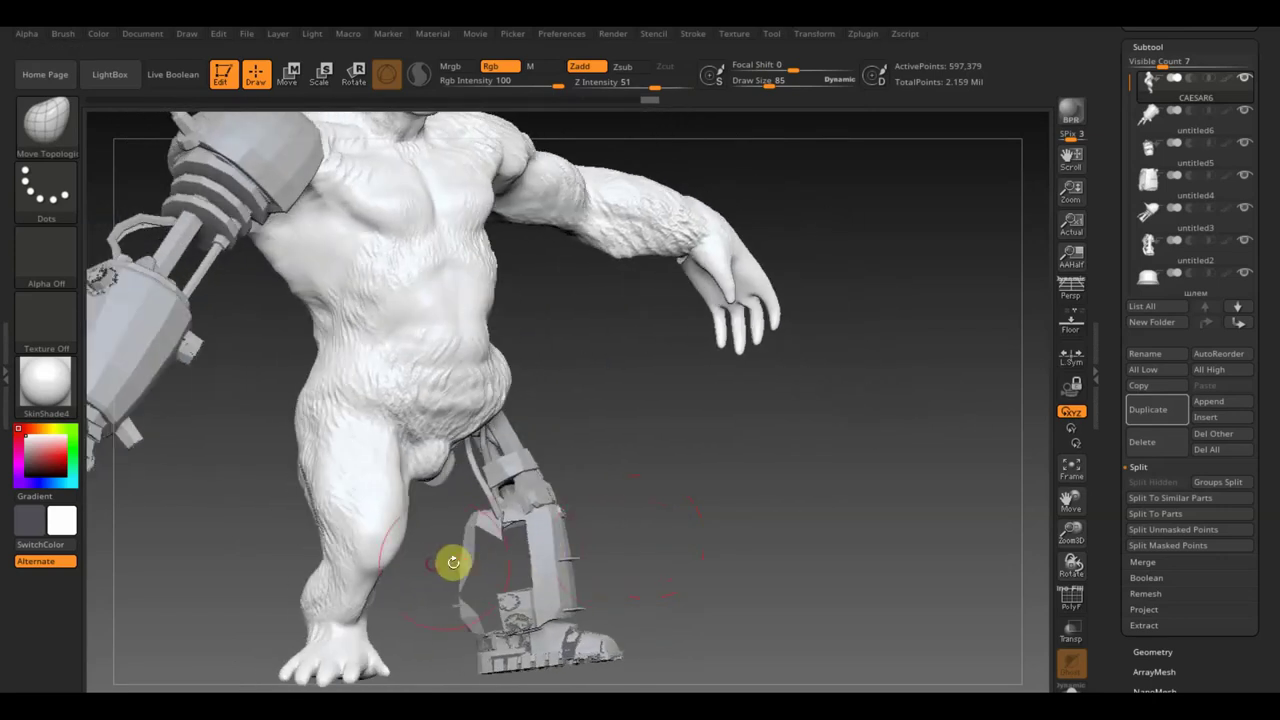
mouse_move(664, 534)
left_mouse_down()
mouse_move(654, 554)
mouse_move(640, 517)
mouse_move(754, 535)
left_mouse_up()
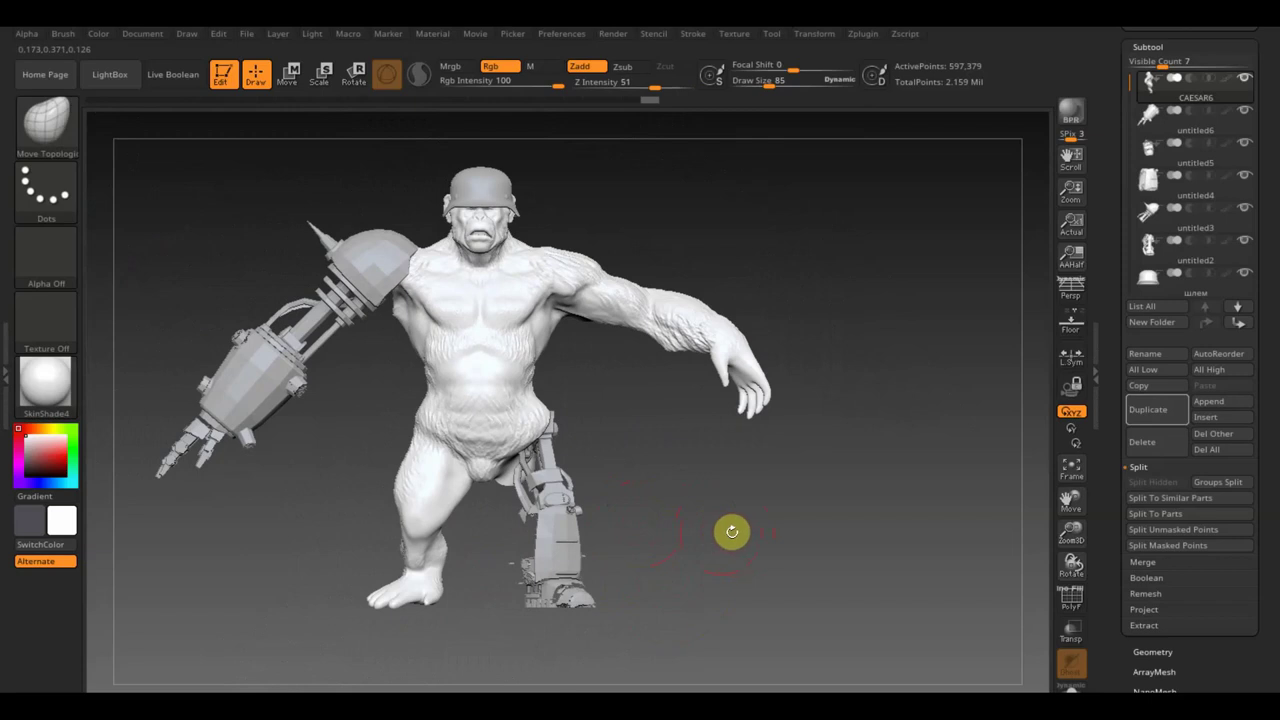
mouse_move(602, 402)
left_mouse_down()
mouse_move(706, 506)
mouse_move(737, 509)
mouse_move(709, 517)
mouse_move(712, 503)
mouse_move(726, 600)
mouse_move(691, 297)
mouse_move(640, 480)
left_mouse_up()
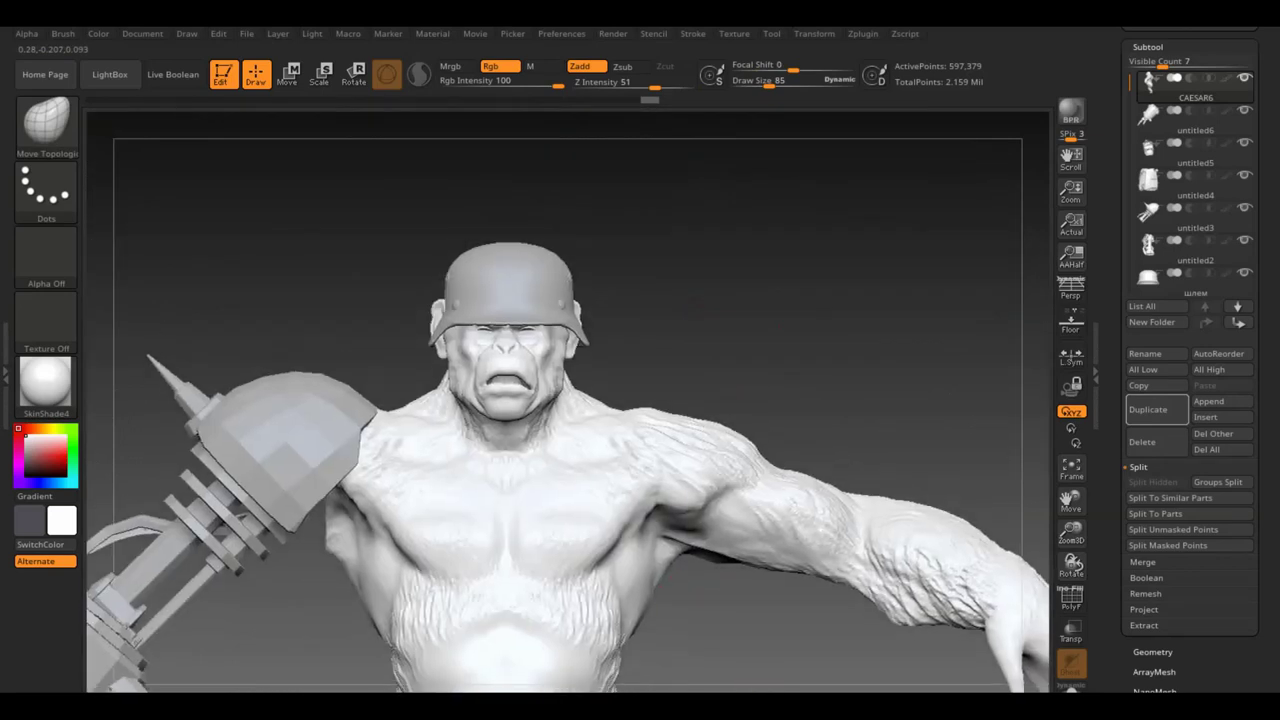
mouse_move(535, 220)
left_mouse_down()
mouse_move(589, 349)
mouse_move(509, 343)
mouse_move(566, 296)
left_mouse_up()
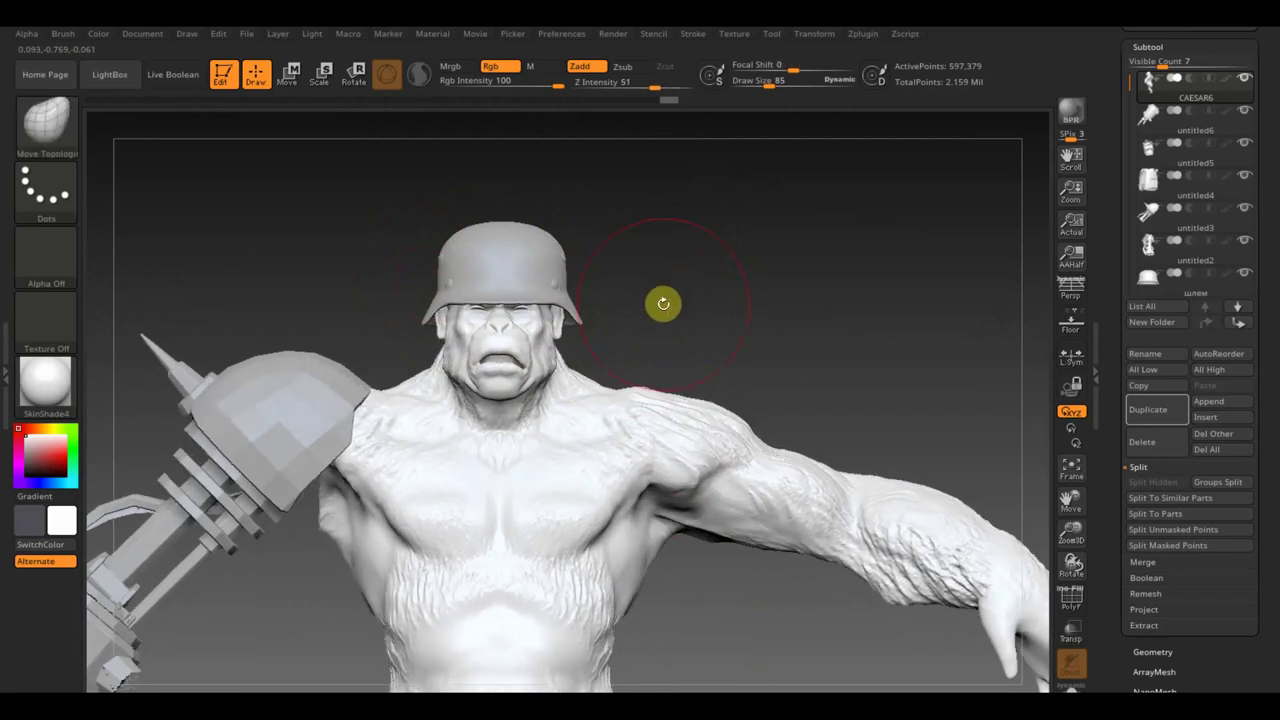
Seat the helmet snugly on the head with the Transpose gizmo, then zoom out to Draw mode
left_click(541, 279, "alt")
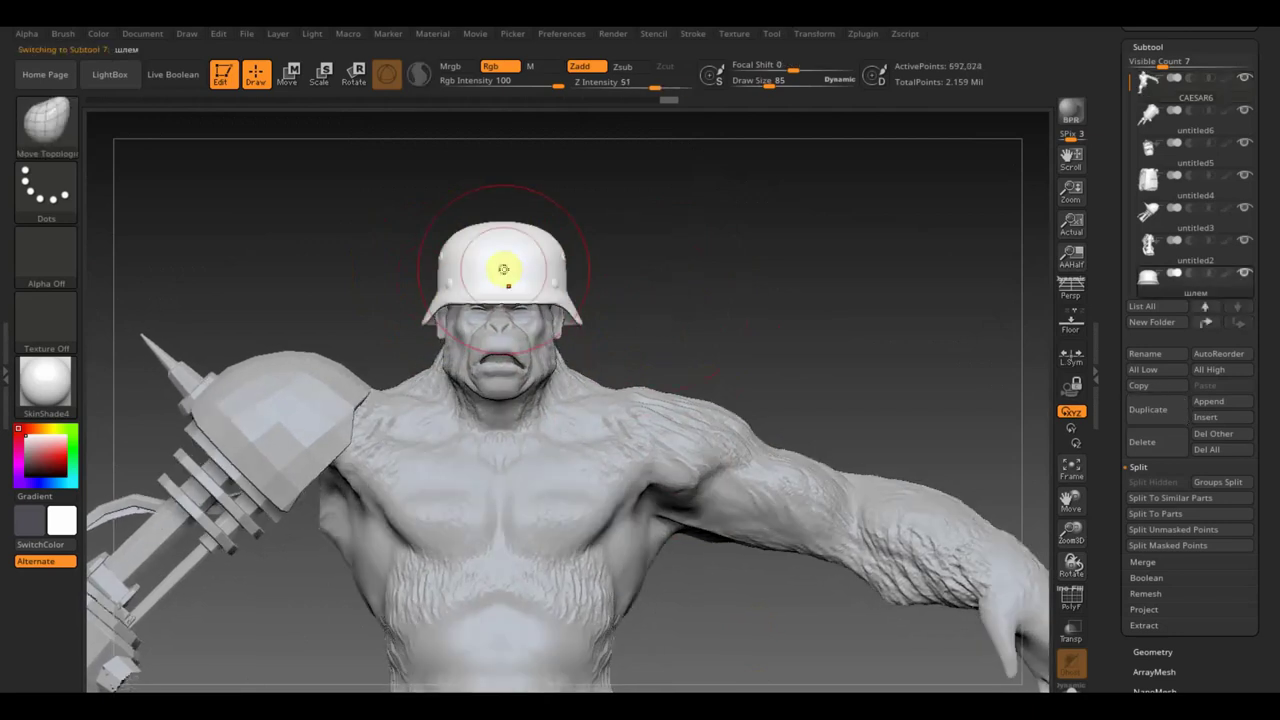
left_click(292, 76)
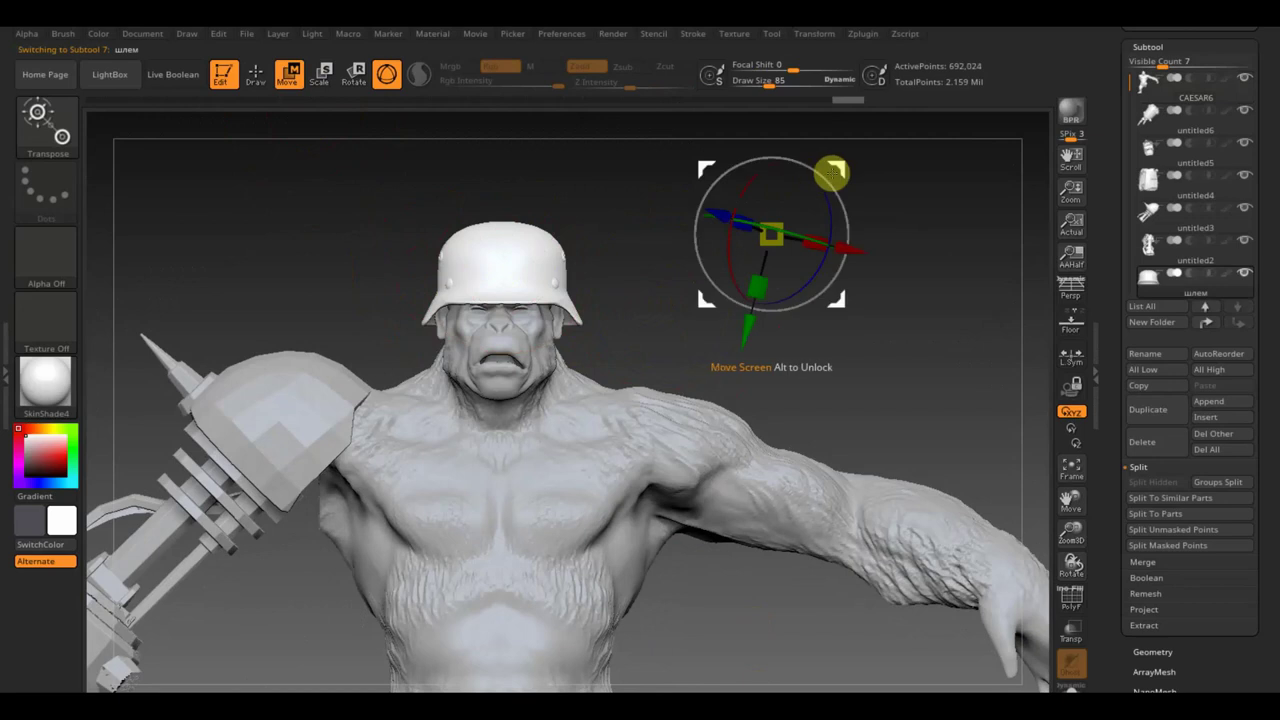
mouse_move(831, 169)
left_mouse_down()
mouse_move(690, 197)
mouse_move(740, 200)
left_mouse_up()
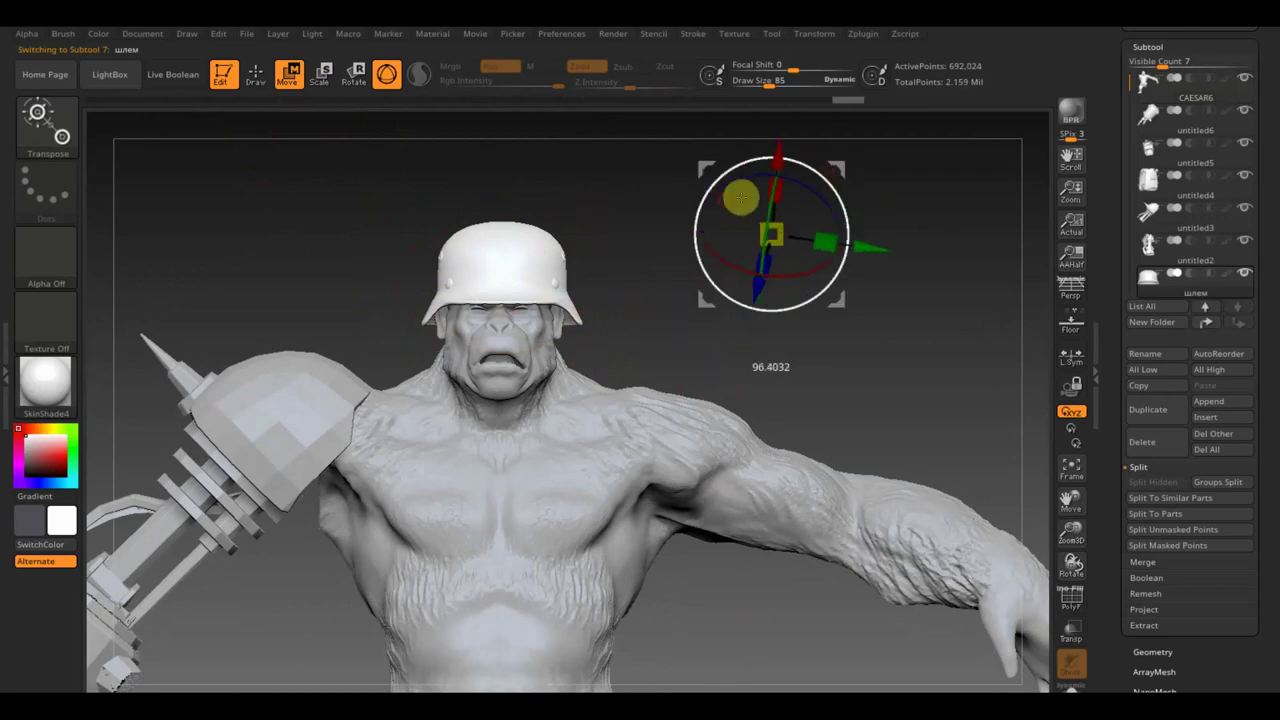
mouse_move(838, 168)
left_mouse_down()
mouse_move(791, 206)
mouse_move(560, 211)
mouse_move(771, 274)
mouse_move(755, 287)
mouse_move(789, 277)
mouse_move(706, 276)
mouse_move(746, 320)
mouse_move(651, 200)
left_mouse_up()
left_click_drag(754, 271, 759, 290, "alt")
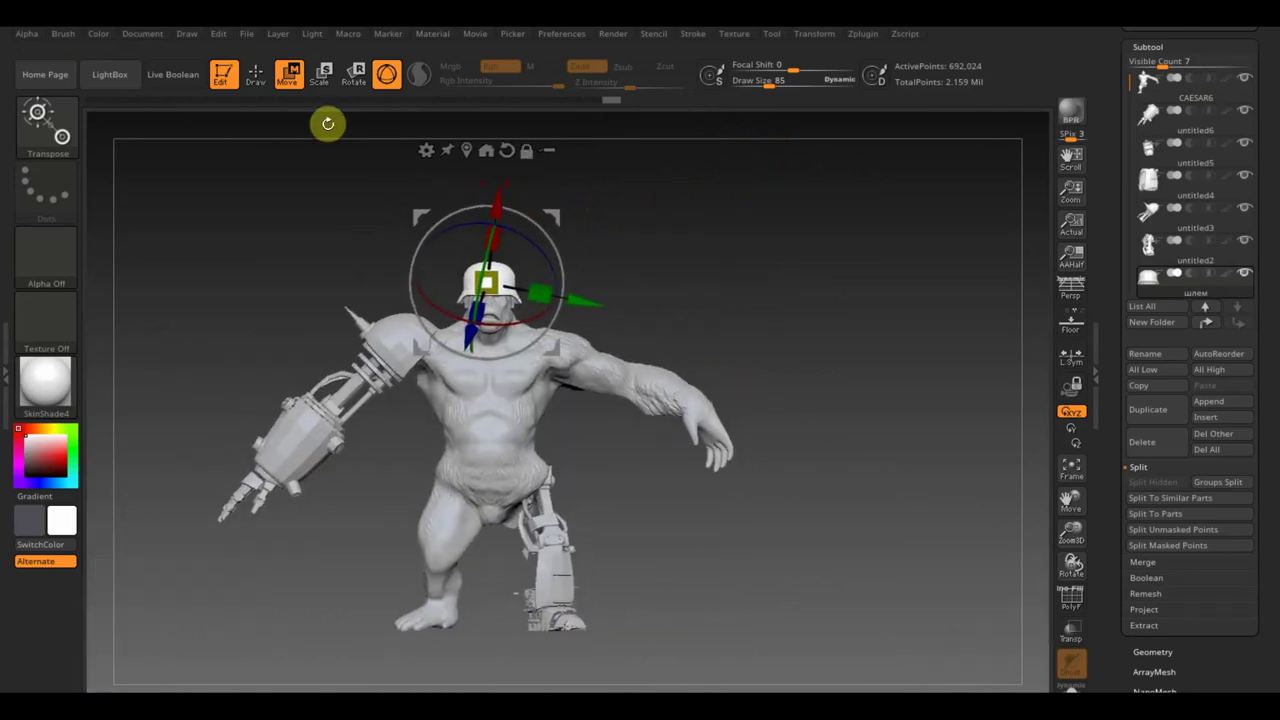
left_click(257, 76)
mouse_move(831, 383)
left_mouse_down()
mouse_move(826, 371)
mouse_move(866, 360)
mouse_move(920, 411)
mouse_move(929, 431)
mouse_move(895, 442)
mouse_move(917, 497)
mouse_move(891, 506)
mouse_move(917, 251)
left_mouse_up()
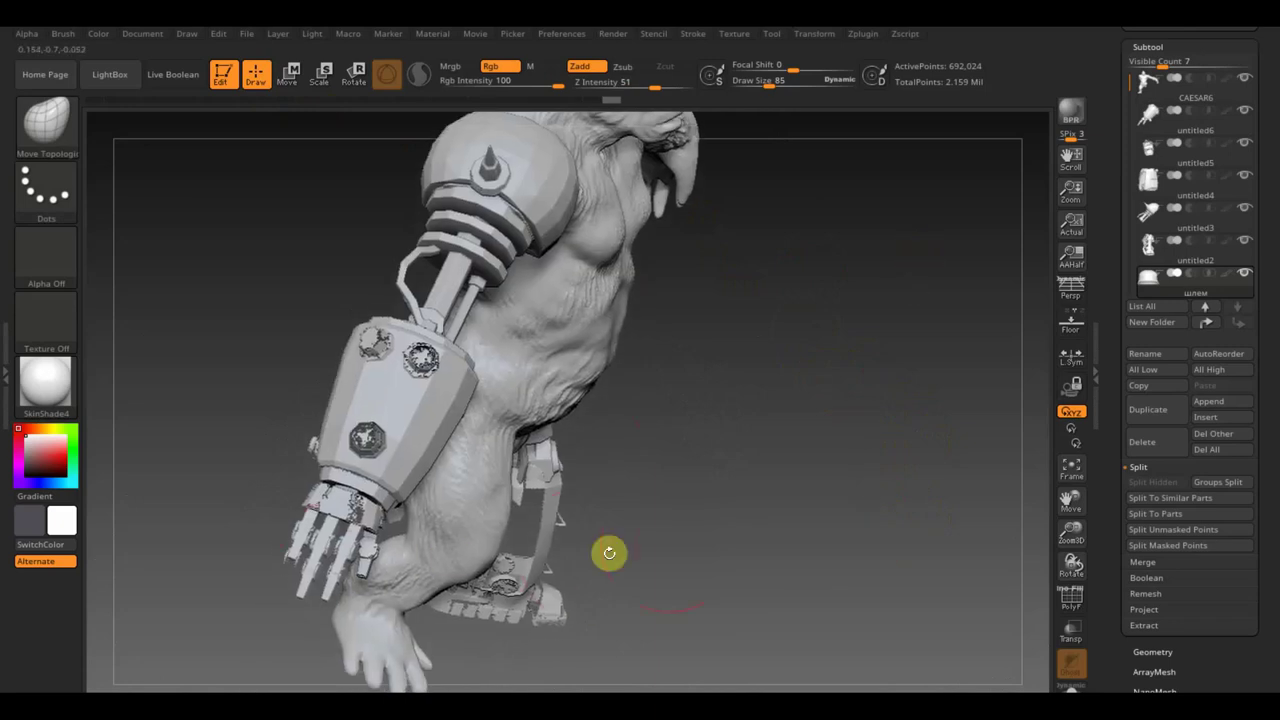
mouse_move(711, 517)
left_mouse_down("alt")
mouse_move(734, 551)
mouse_move(822, 384)
mouse_move(854, 366)
mouse_move(826, 357)
left_mouse_up("alt")
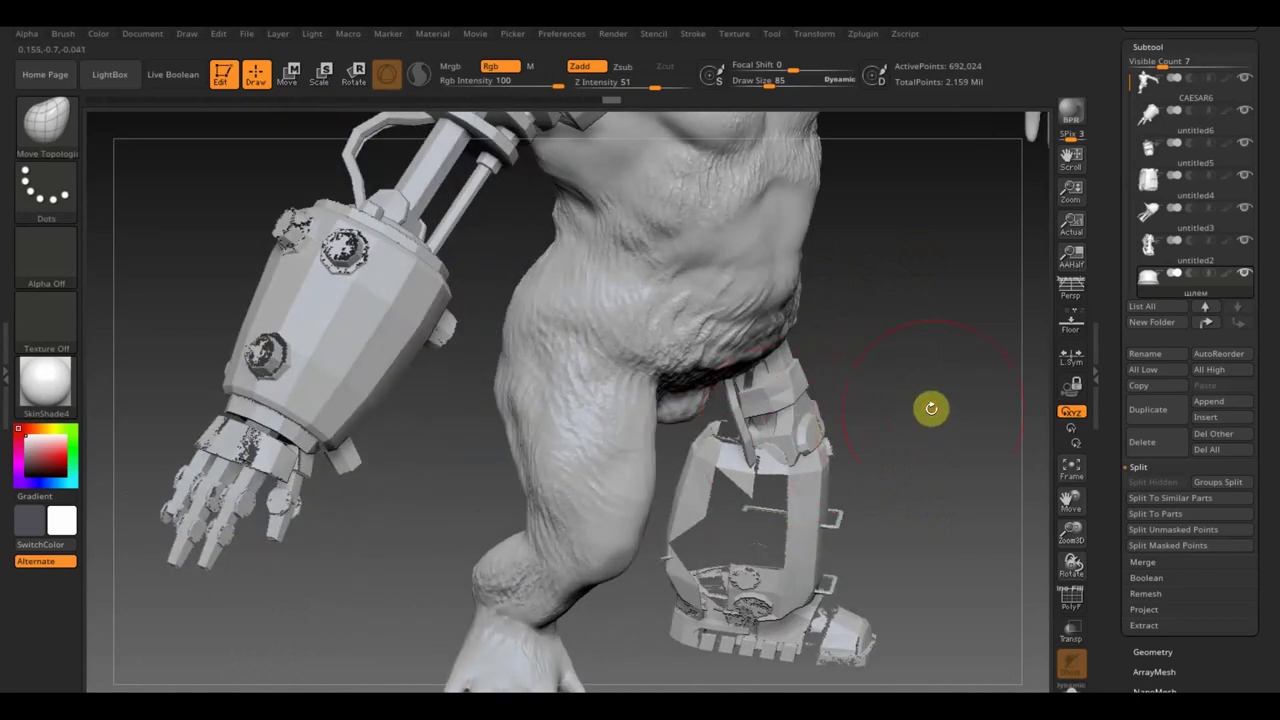
mouse_move(929, 409)
left_mouse_down("shift")
mouse_move(897, 380)
mouse_move(524, 428)
left_mouse_up("shift")
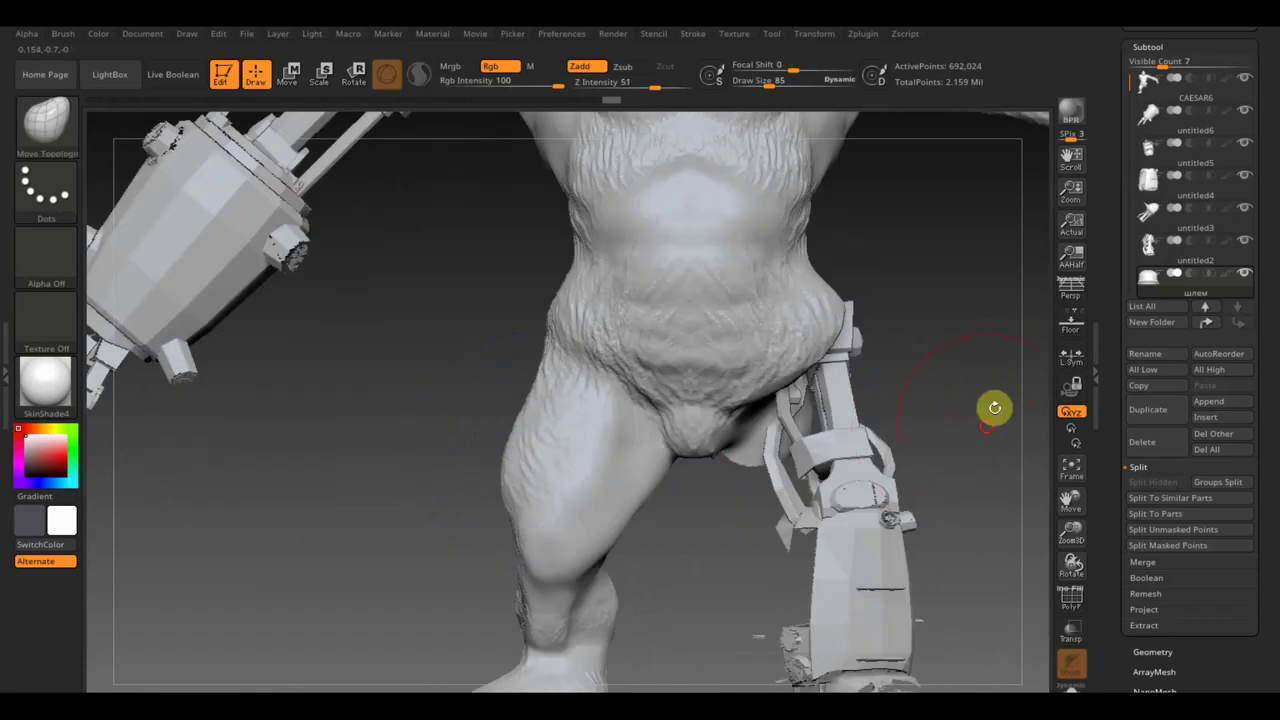
mouse_move(994, 408)
left_mouse_down()
mouse_move(917, 337)
mouse_move(850, 612)
mouse_move(857, 520)
mouse_move(838, 579)
left_mouse_up()
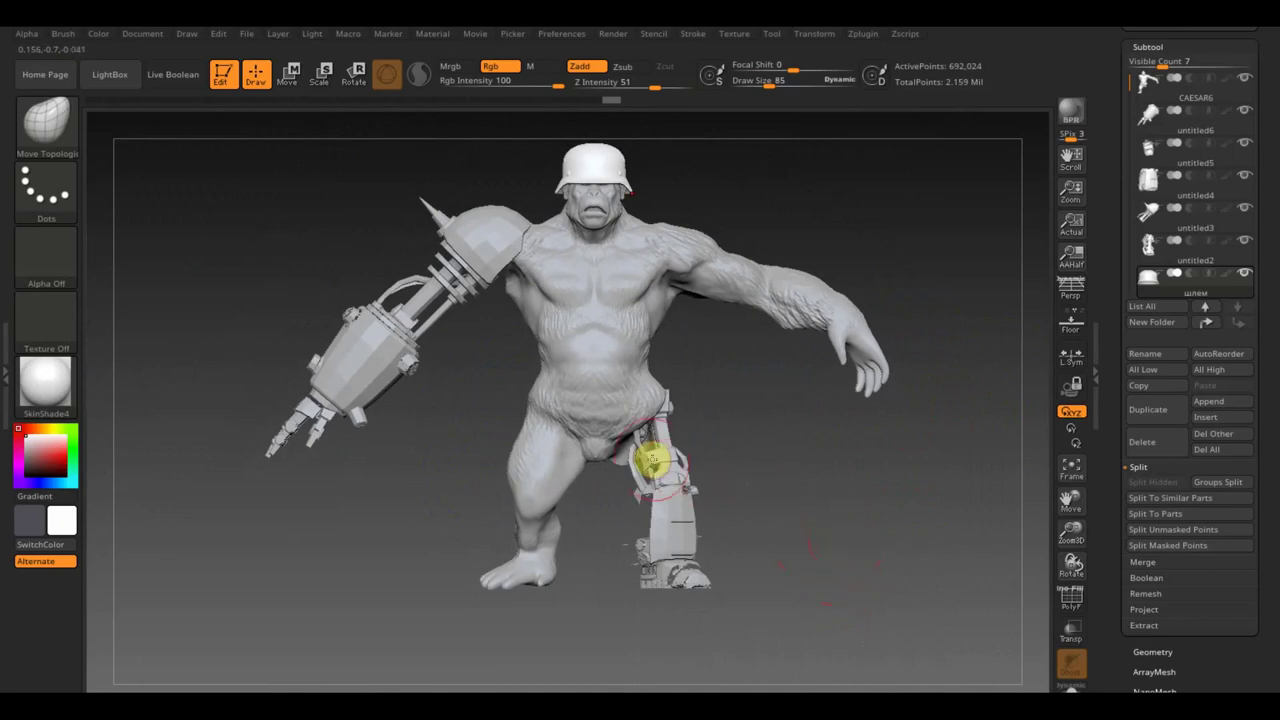
Scale the robotic leg up slightly, move it down and forward, and tilt it
left_click(656, 456, "alt")
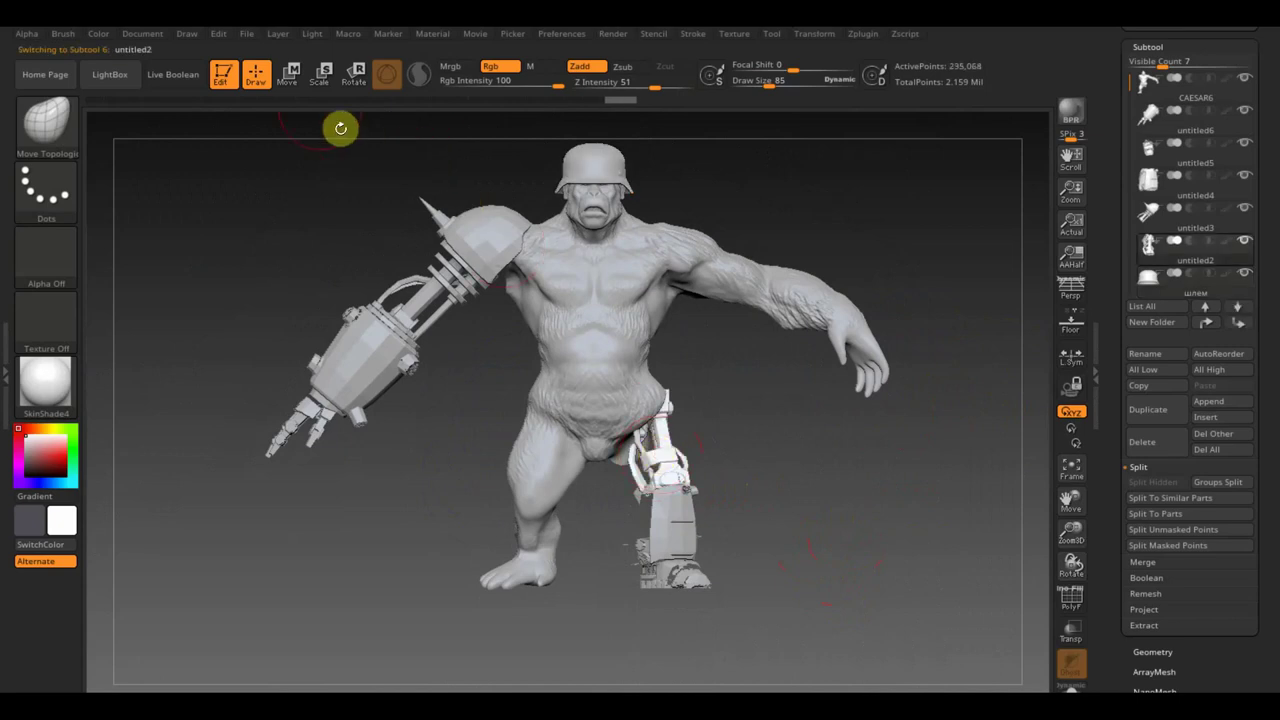
left_click(289, 74)
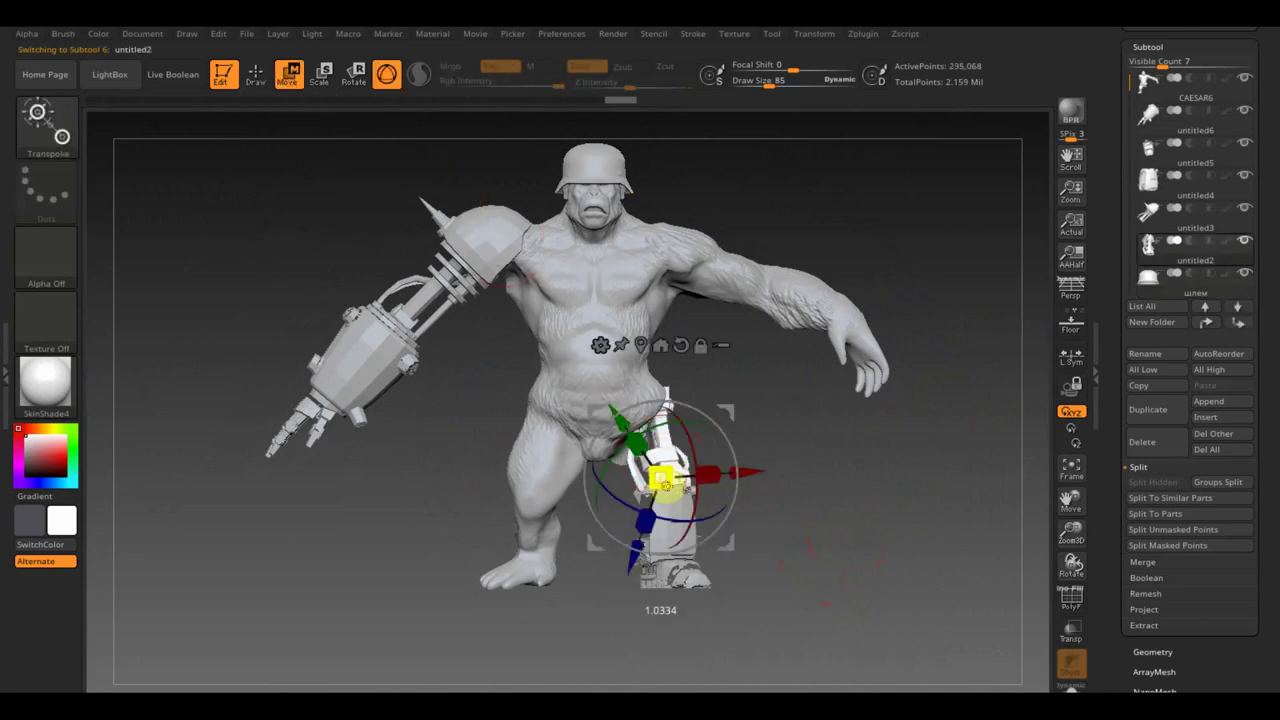
left_click_drag(675, 484, 679, 488)
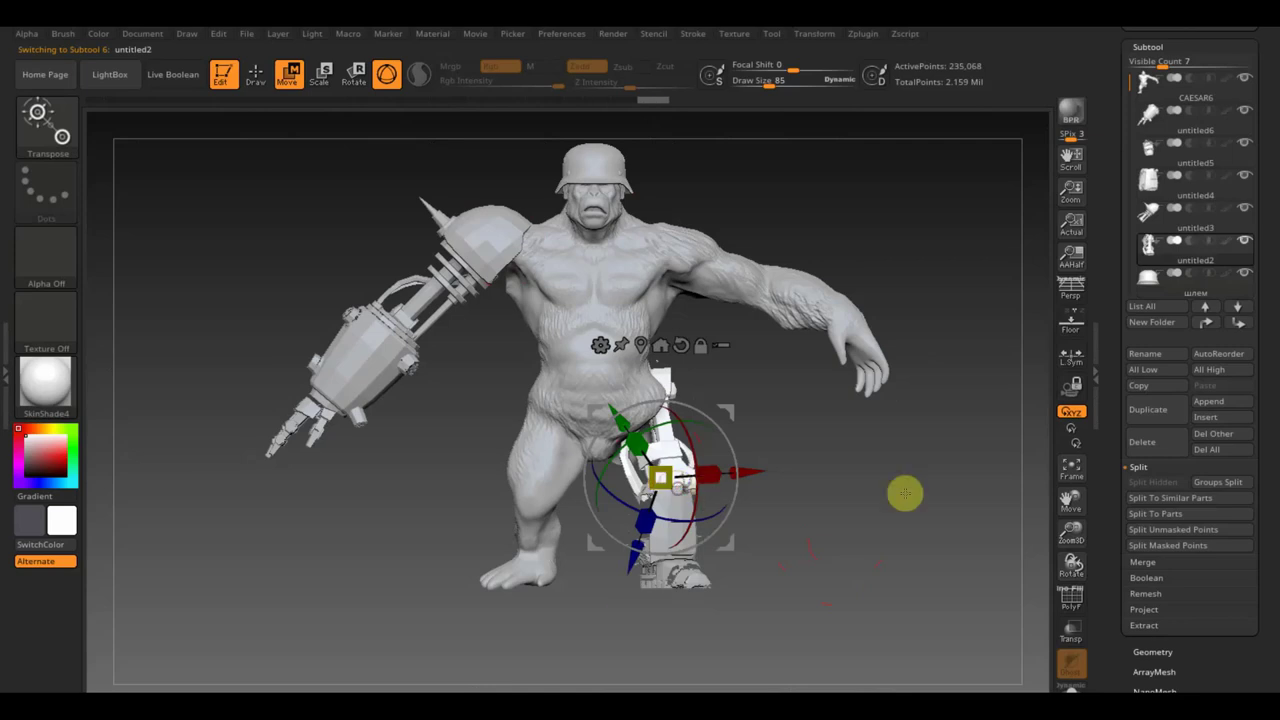
mouse_move(903, 491)
left_mouse_down()
mouse_move(834, 496)
mouse_move(873, 492)
left_mouse_up()
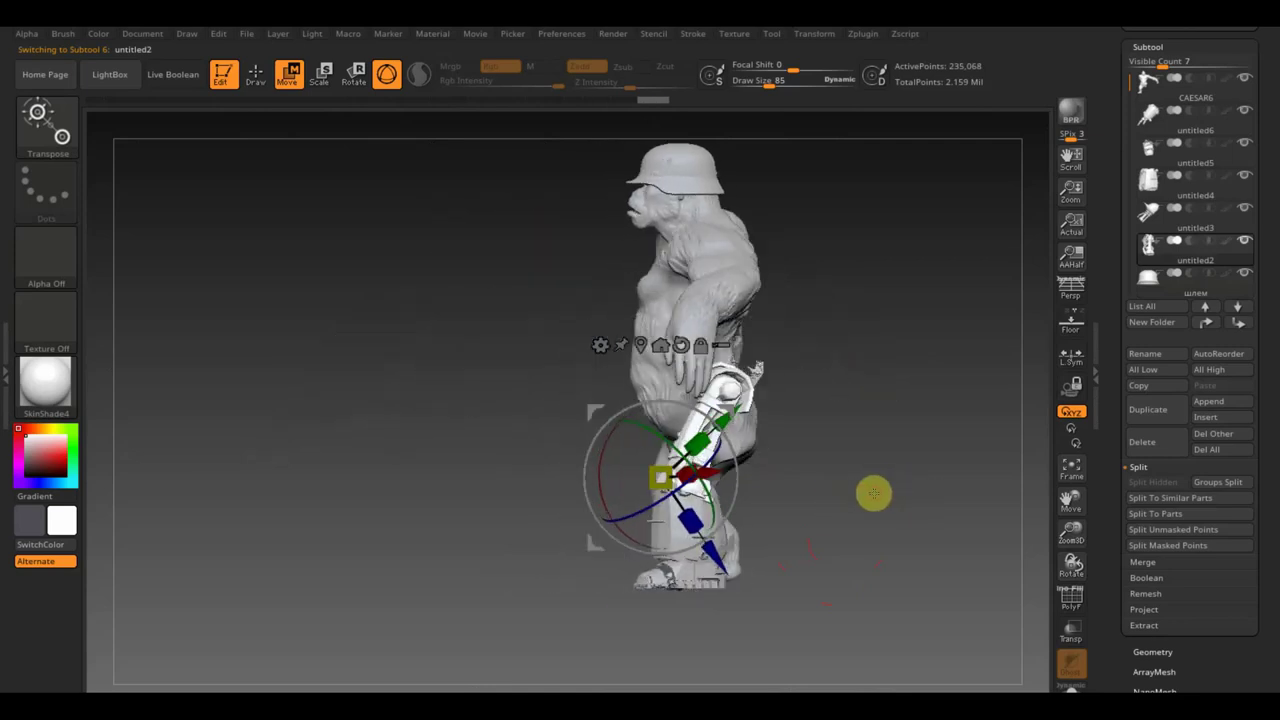
mouse_move(839, 400)
left_mouse_down()
mouse_move(880, 406)
mouse_move(831, 400)
left_mouse_up()
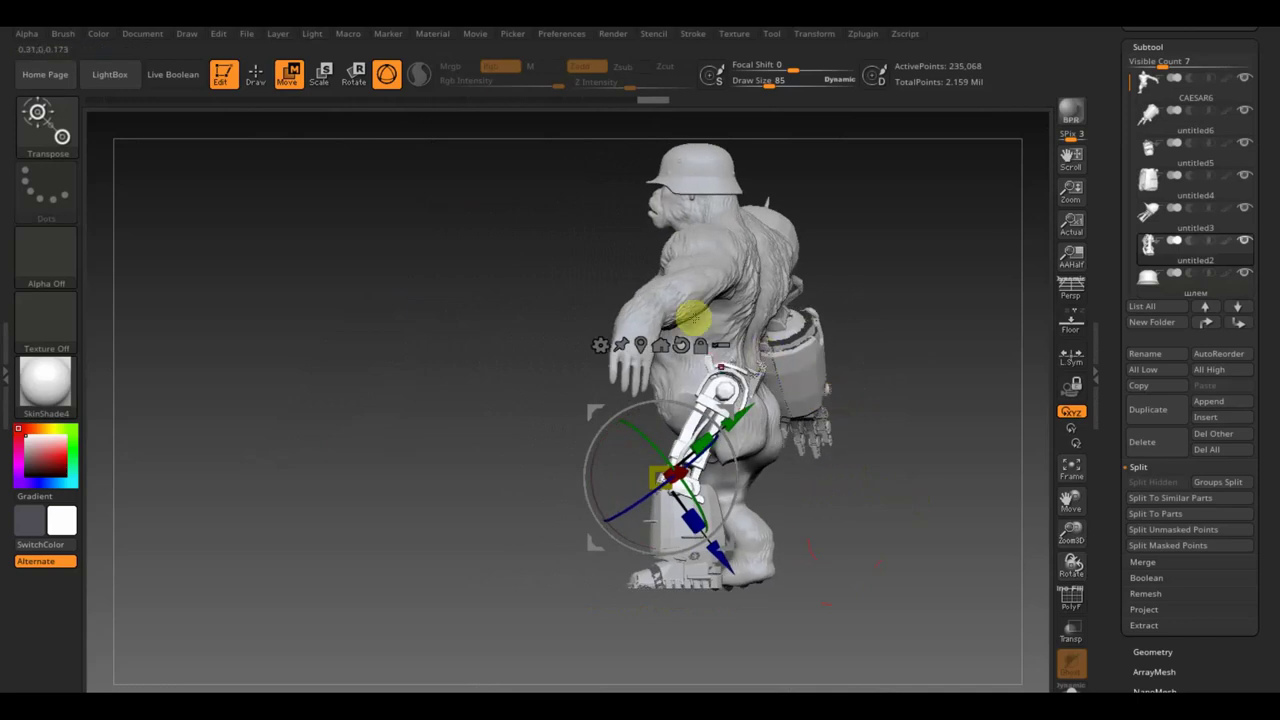
left_click_drag(727, 400, 710, 411)
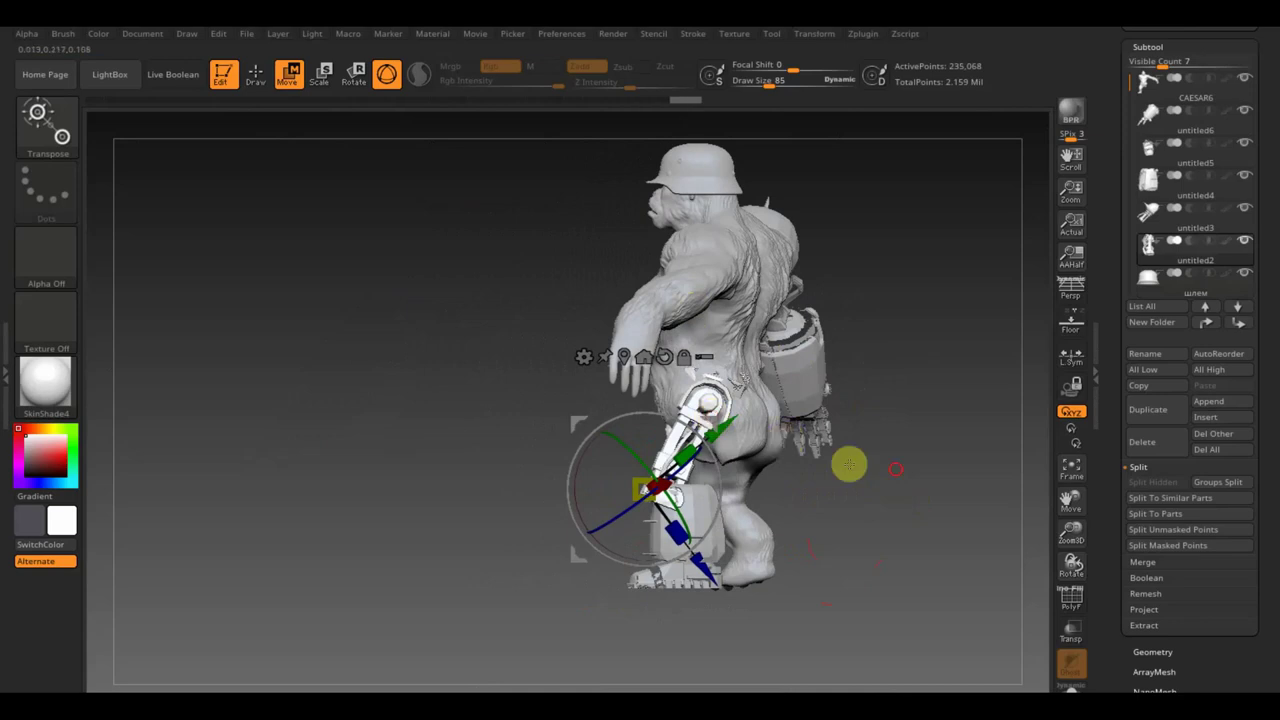
mouse_move(849, 463)
left_mouse_down()
mouse_move(1029, 451)
mouse_move(986, 471)
left_mouse_up()
mouse_move(700, 440)
left_mouse_down()
mouse_move(714, 426)
mouse_move(820, 449)
mouse_move(737, 460)
mouse_move(792, 465)
mouse_move(843, 571)
mouse_move(831, 566)
left_mouse_up()
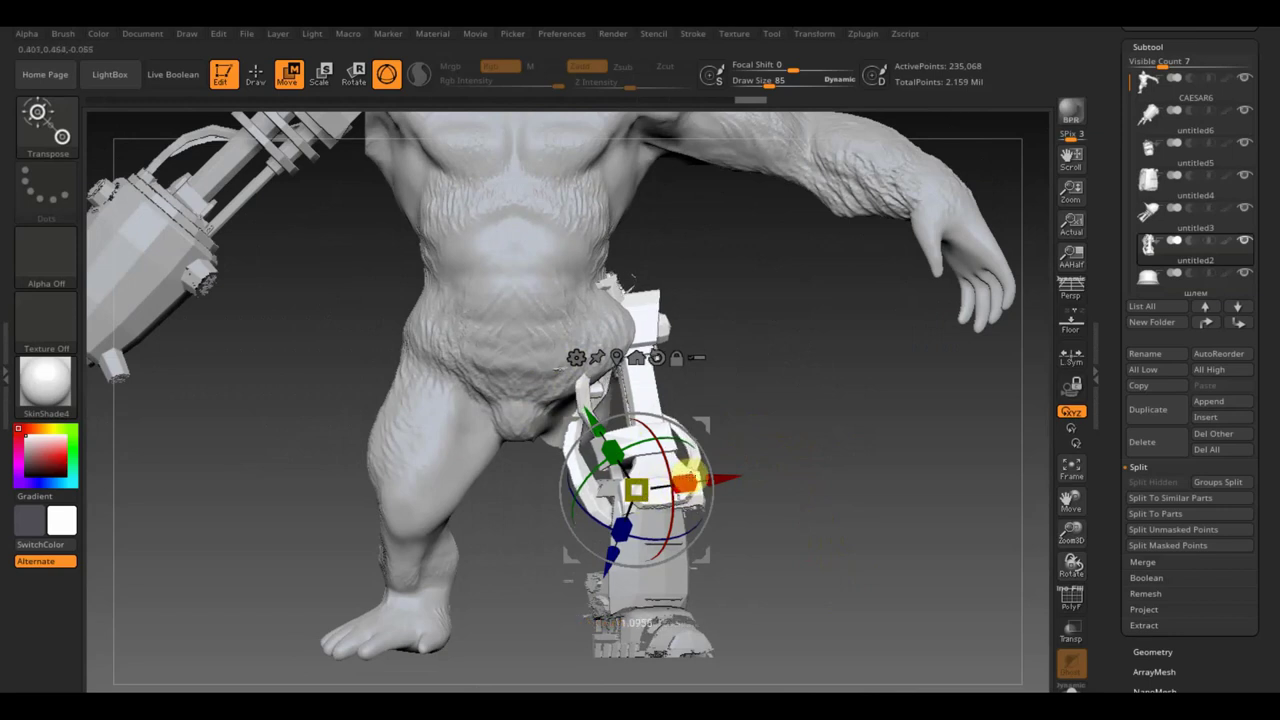
Enlarge the leg piece a bit more, nudge it left and down, and check from side and back
left_click_drag(688, 478, 694, 482)
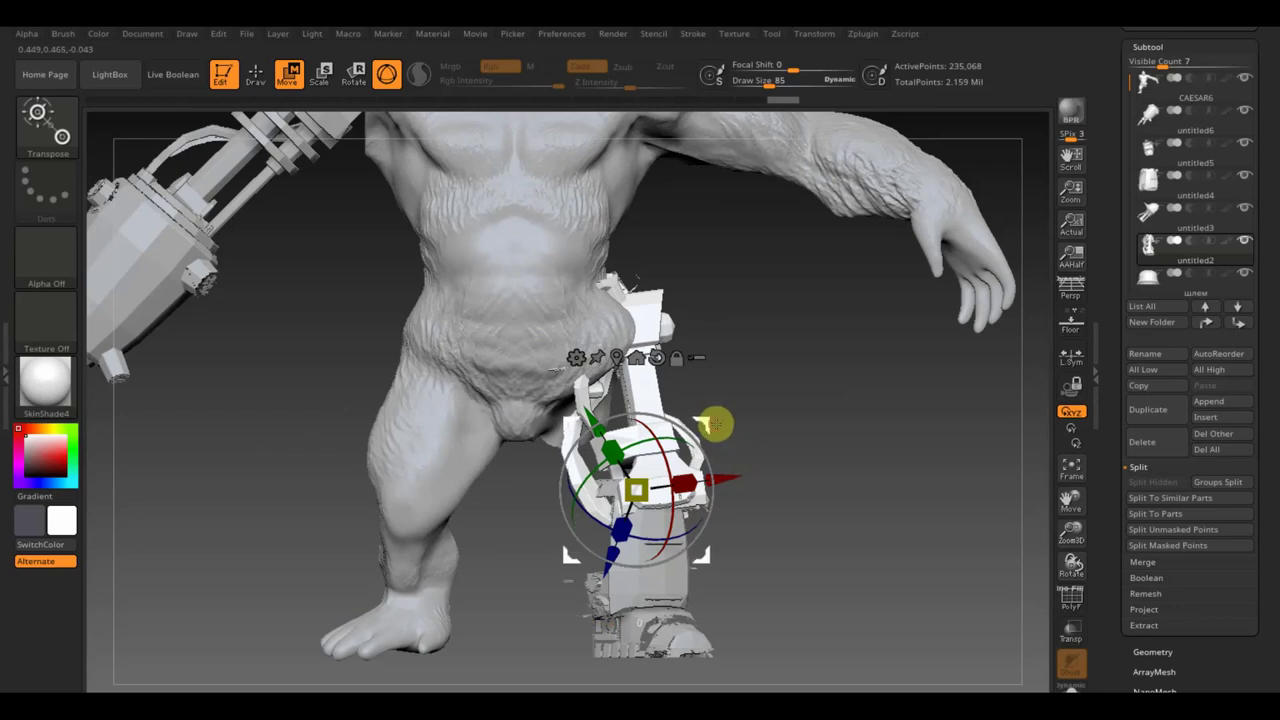
left_click_drag(701, 425, 697, 426)
mouse_move(814, 443)
left_mouse_down()
mouse_move(737, 451)
mouse_move(853, 401)
mouse_move(823, 449)
left_mouse_up()
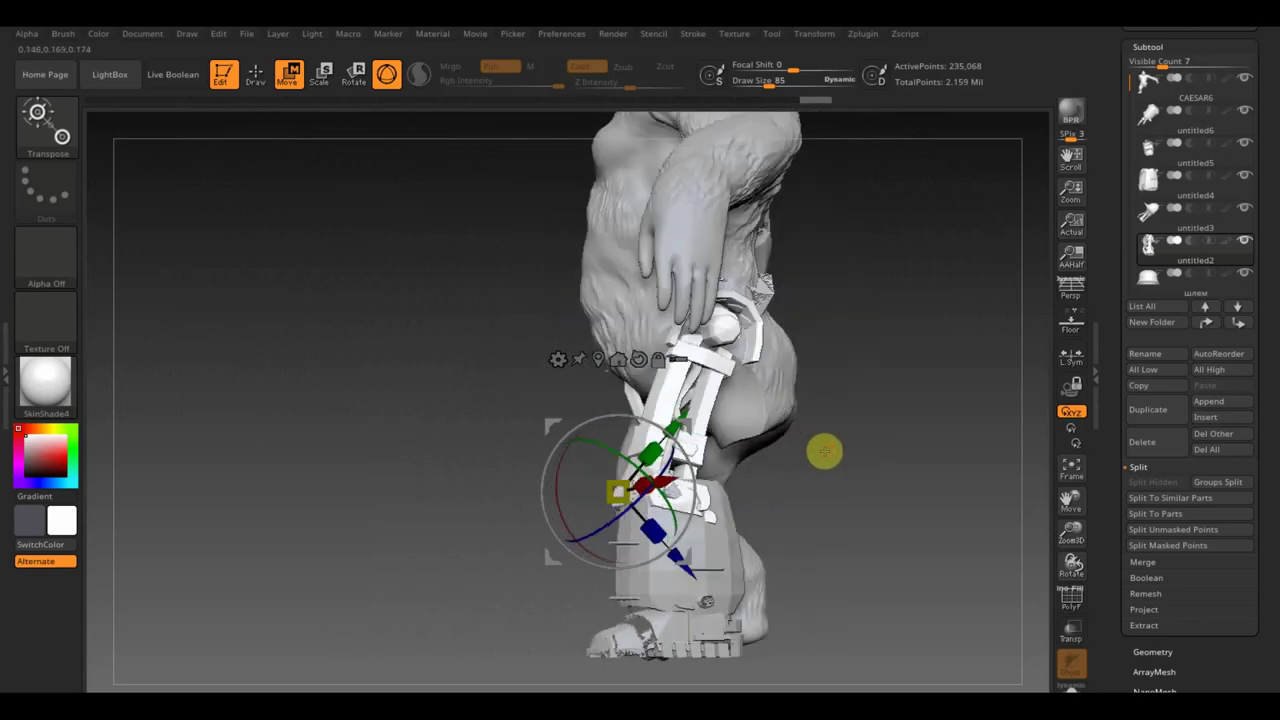
mouse_move(749, 367)
left_mouse_down()
mouse_move(886, 466)
mouse_move(859, 474)
mouse_move(871, 471)
mouse_move(779, 318)
left_mouse_up()
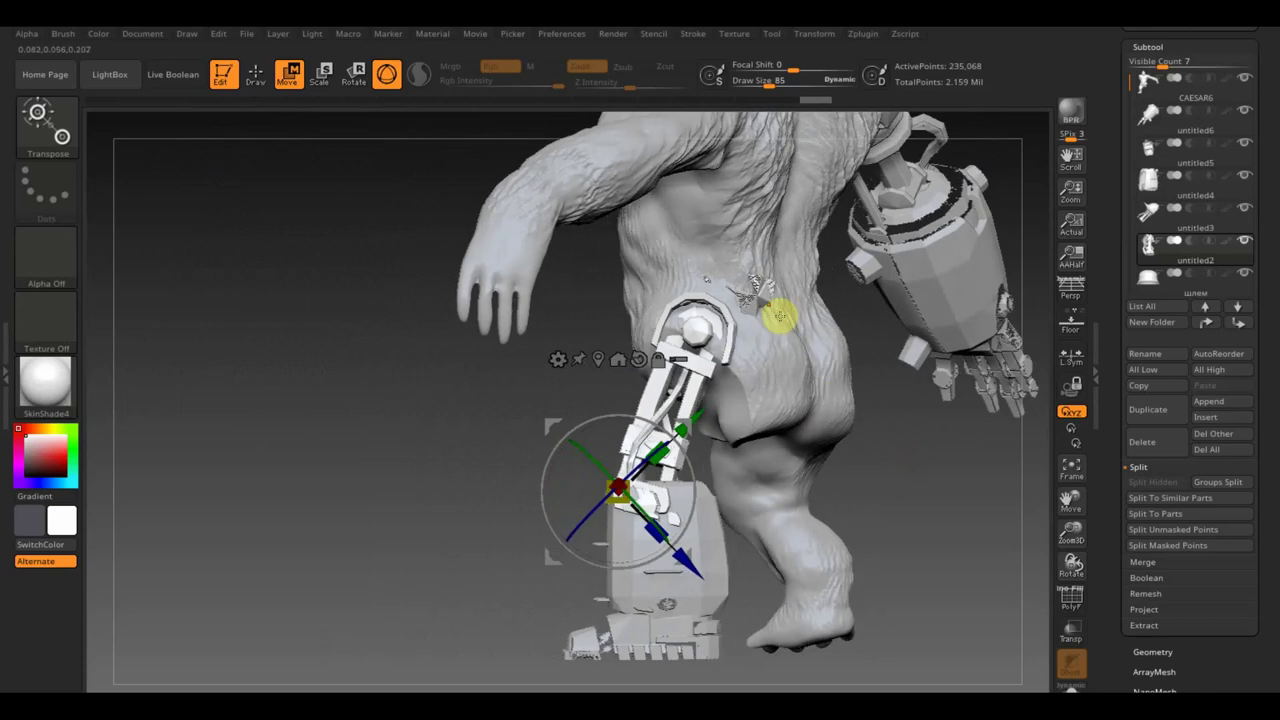
mouse_move(925, 480)
left_mouse_down()
mouse_move(994, 477)
mouse_move(951, 499)
left_mouse_up()
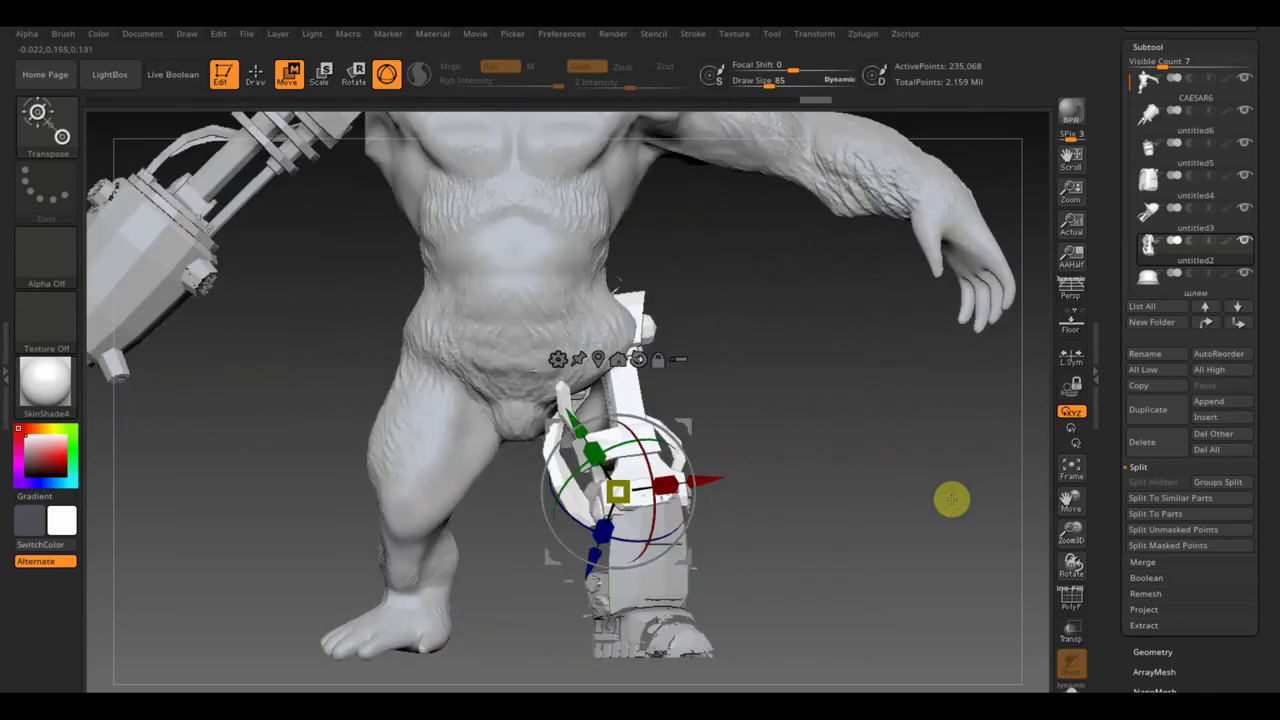
left_click(661, 586, "alt")
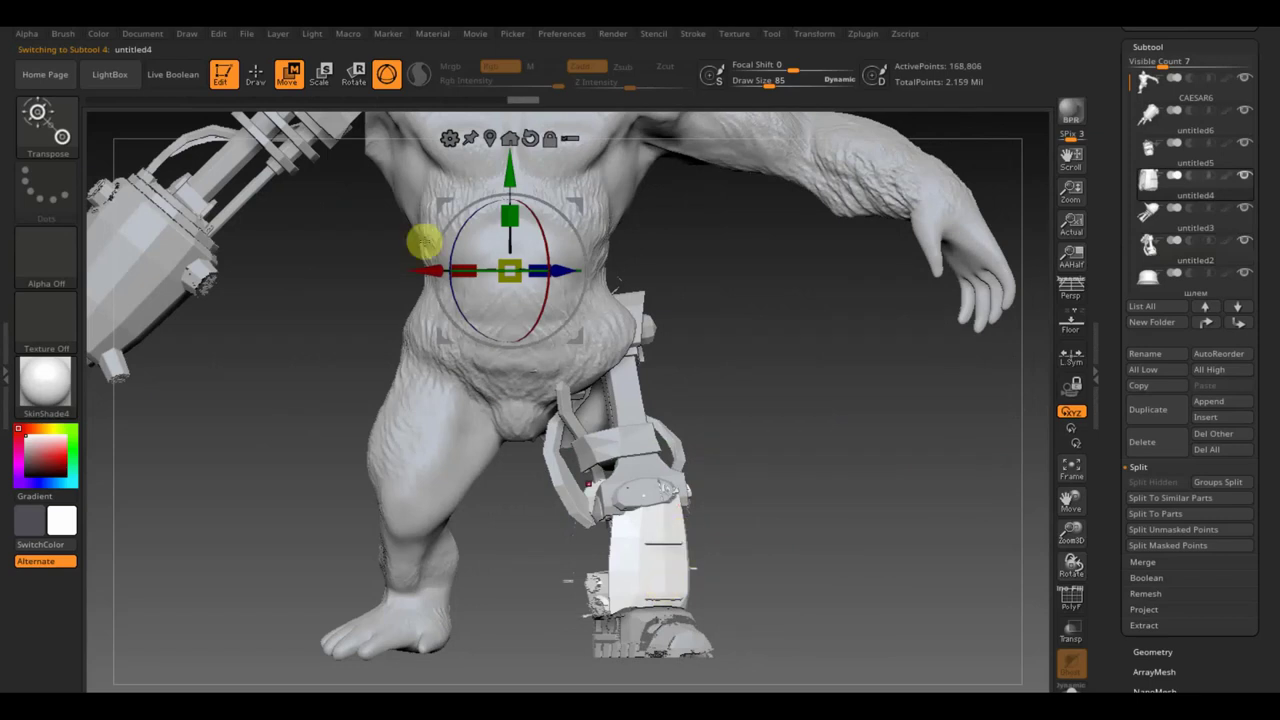
Move the gizmo pivot onto the leg armour and widen the piece
left_click_drag(443, 209, 591, 492, "alt")
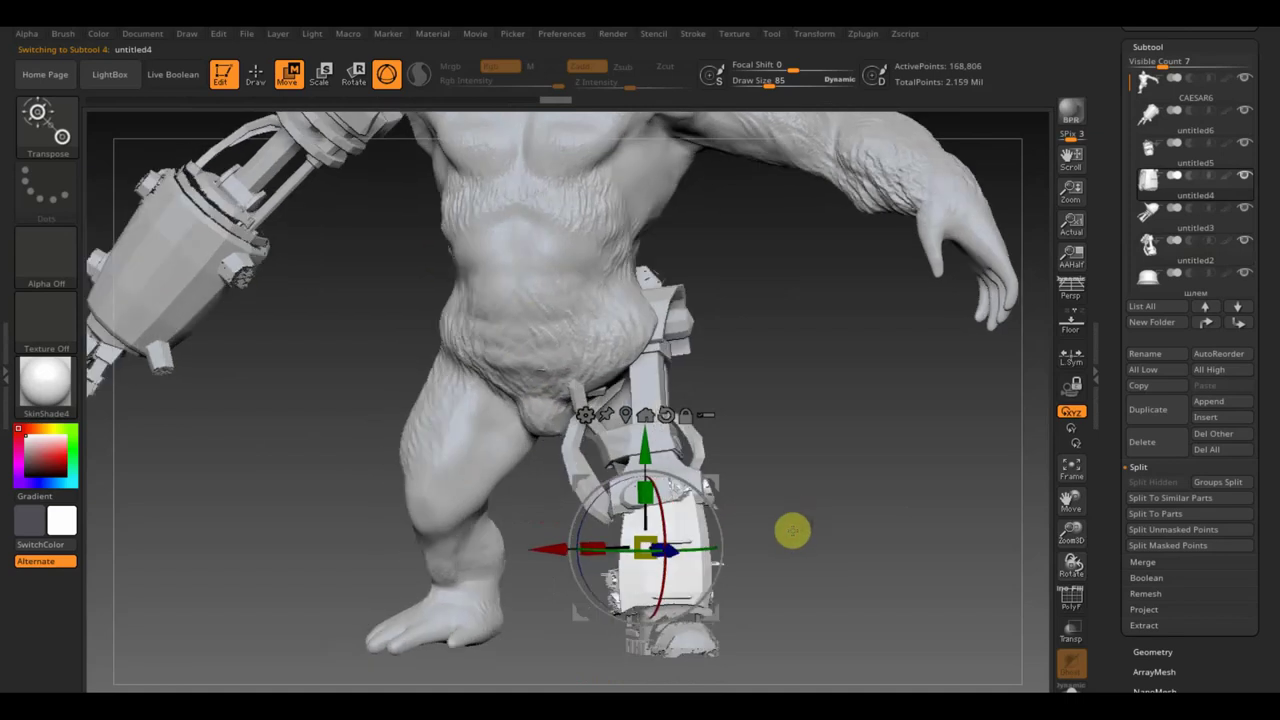
left_click_drag(805, 522, 700, 530)
left_click_drag(591, 545, 527, 551)
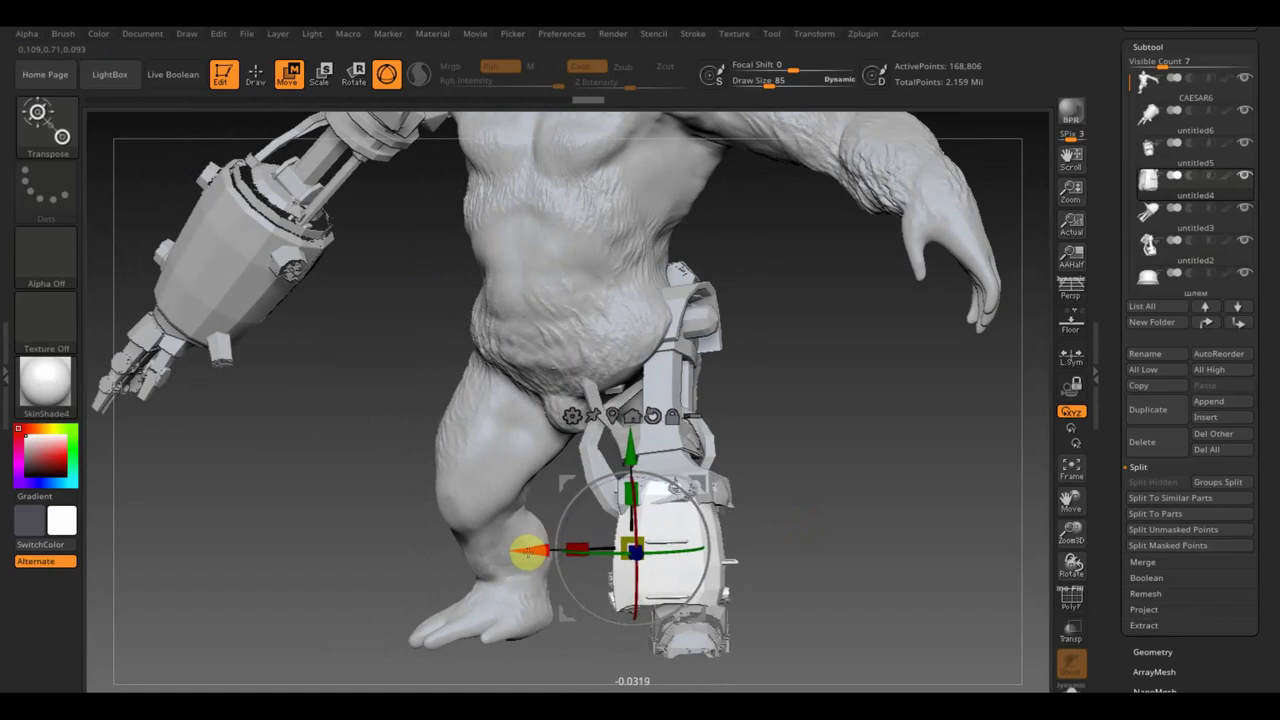
left_click_drag(809, 543, 779, 545)
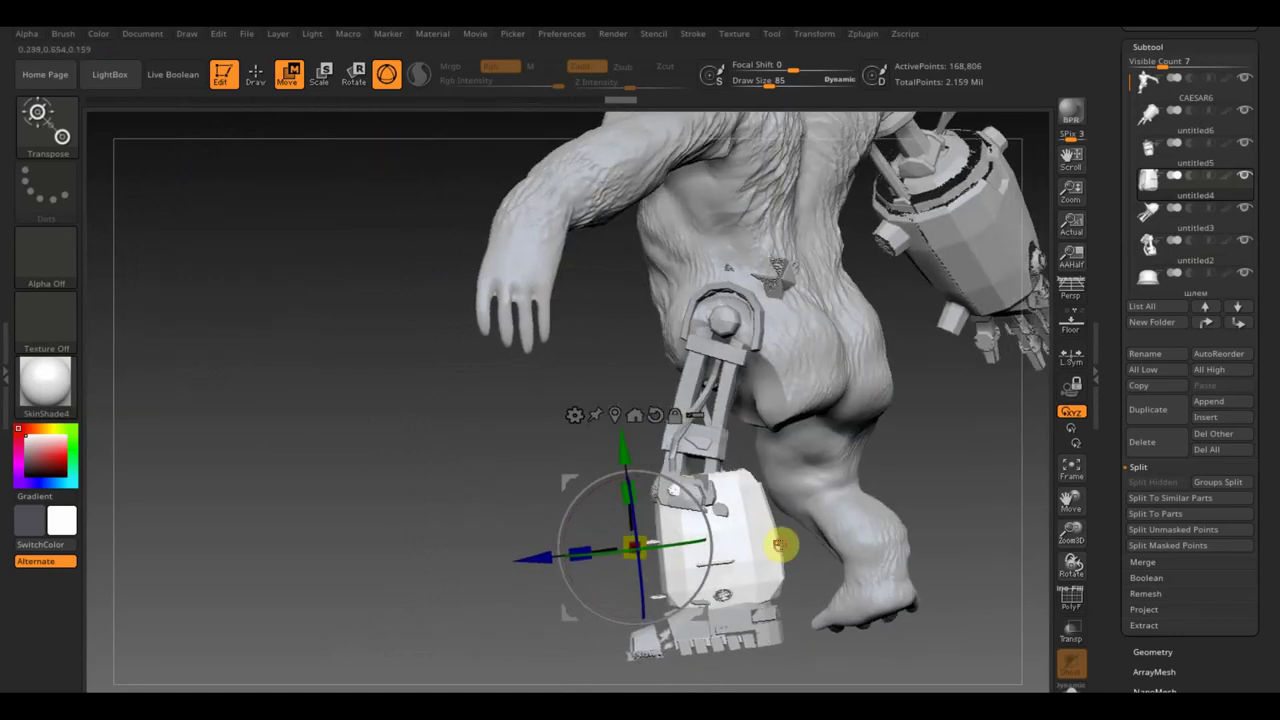
mouse_move(942, 503)
left_mouse_down()
mouse_move(1023, 491)
mouse_move(1003, 514)
left_mouse_up()
mouse_move(754, 526)
left_mouse_down()
mouse_move(793, 598)
mouse_move(783, 622)
left_mouse_up()
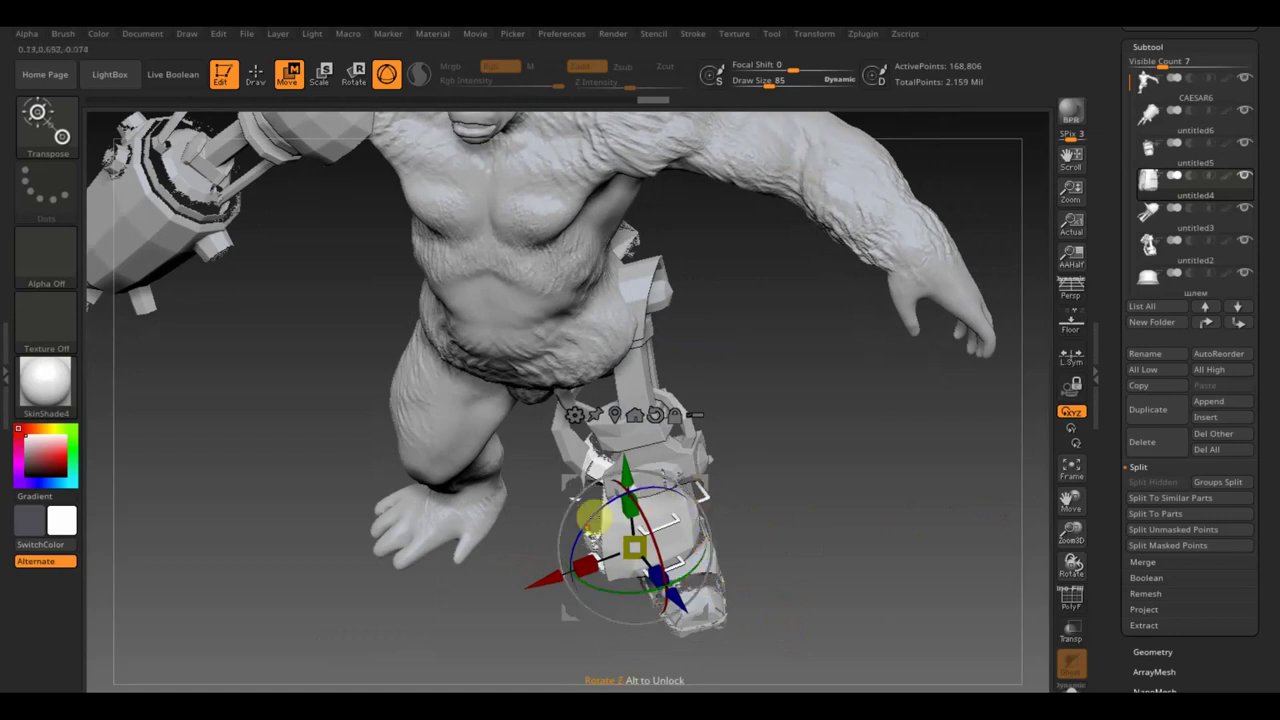
mouse_move(557, 580)
left_mouse_down()
mouse_move(829, 549)
mouse_move(806, 512)
mouse_move(817, 451)
mouse_move(831, 477)
mouse_move(878, 483)
mouse_move(866, 506)
mouse_move(769, 514)
left_mouse_up()
mouse_move(977, 491)
left_mouse_down()
mouse_move(795, 526)
mouse_move(876, 506)
left_mouse_up()
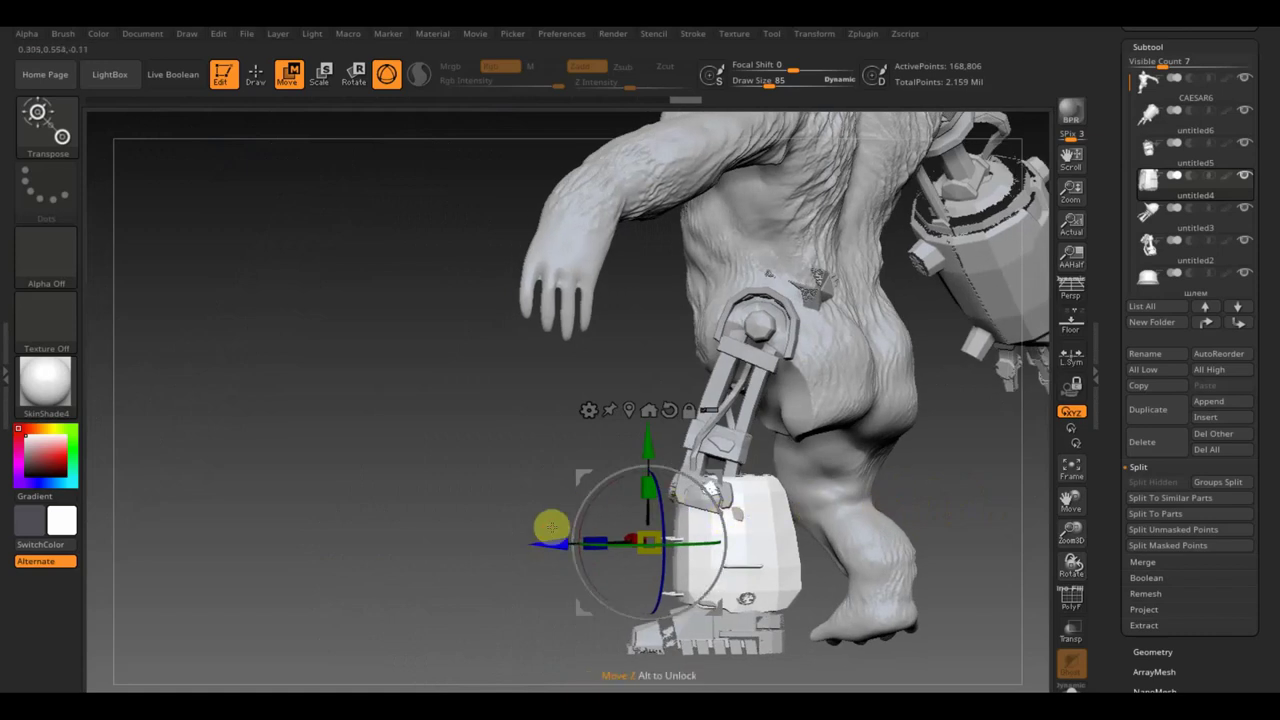
Shift the white leg armour left and down and rotate it slightly into place
left_click_drag(551, 527, 531, 542)
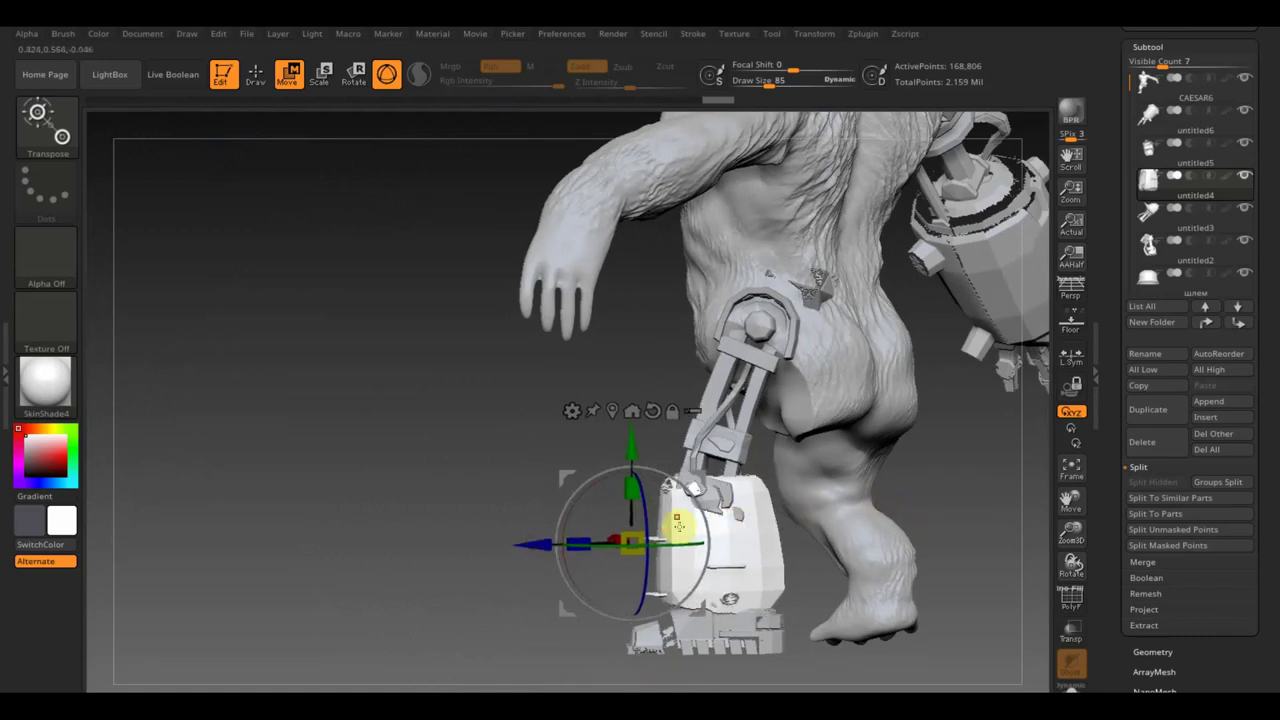
left_click_drag(935, 484, 1006, 494)
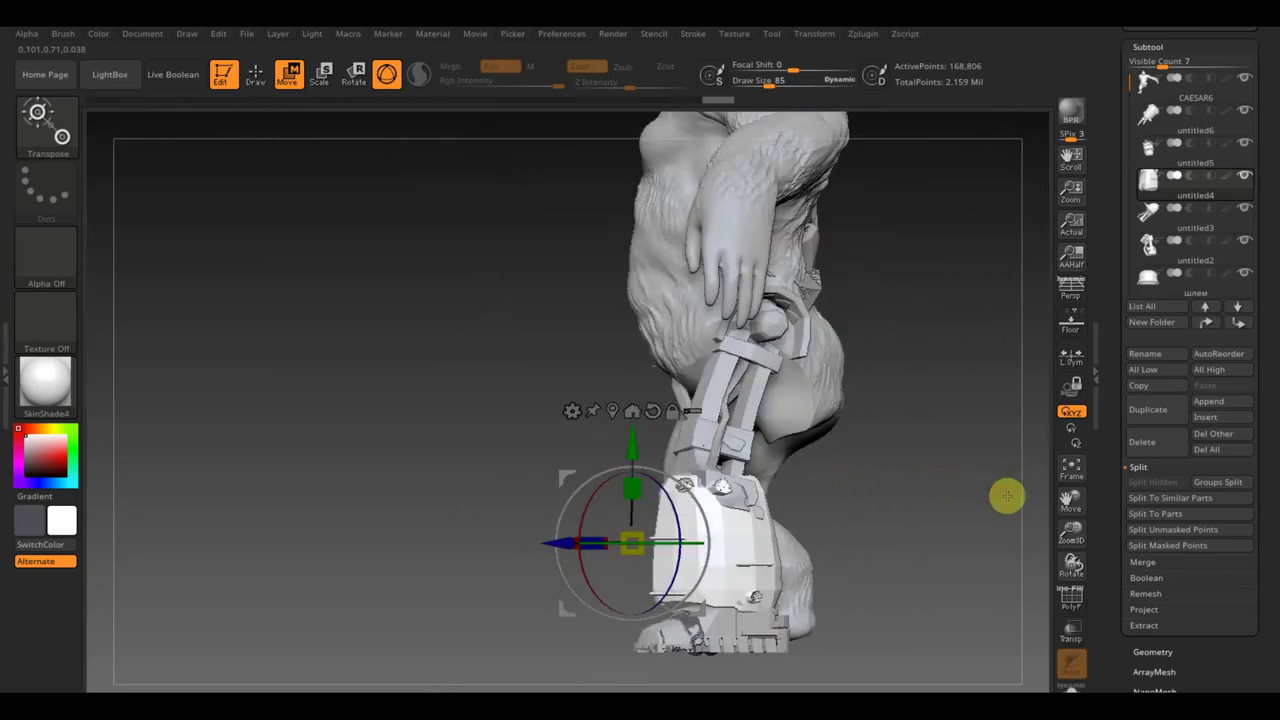
mouse_move(869, 494)
left_mouse_down()
mouse_move(971, 500)
mouse_move(728, 508)
mouse_move(929, 535)
mouse_move(843, 534)
left_mouse_up()
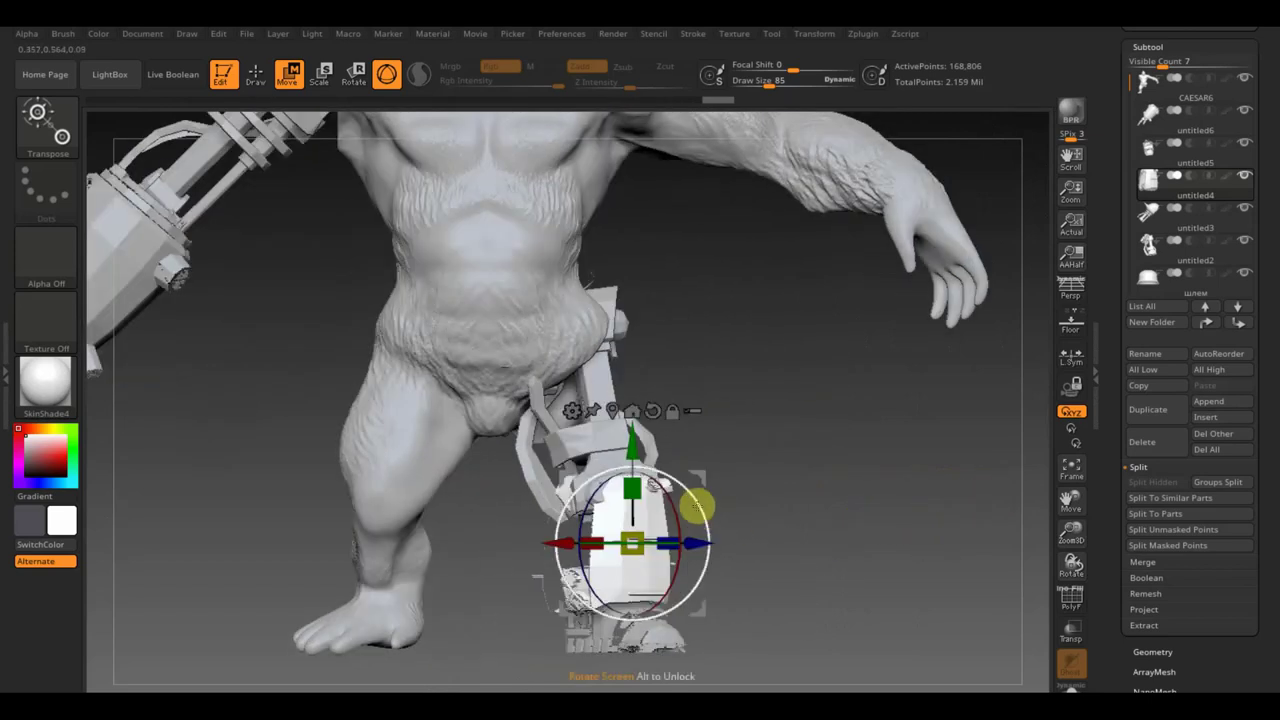
left_click_drag(697, 507, 694, 480)
mouse_move(774, 520)
left_mouse_down()
mouse_move(808, 527)
mouse_move(783, 517)
mouse_move(877, 491)
mouse_move(869, 510)
left_mouse_up()
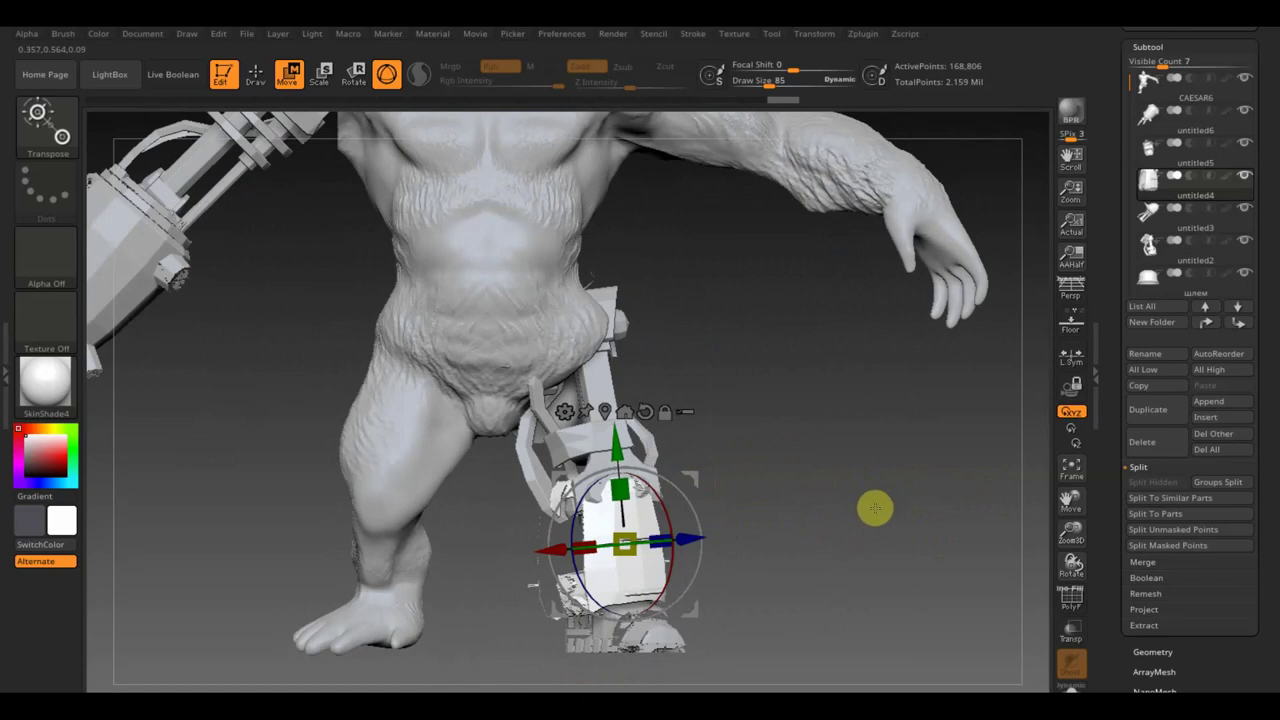
left_click_drag(851, 557, 837, 514, "alt")
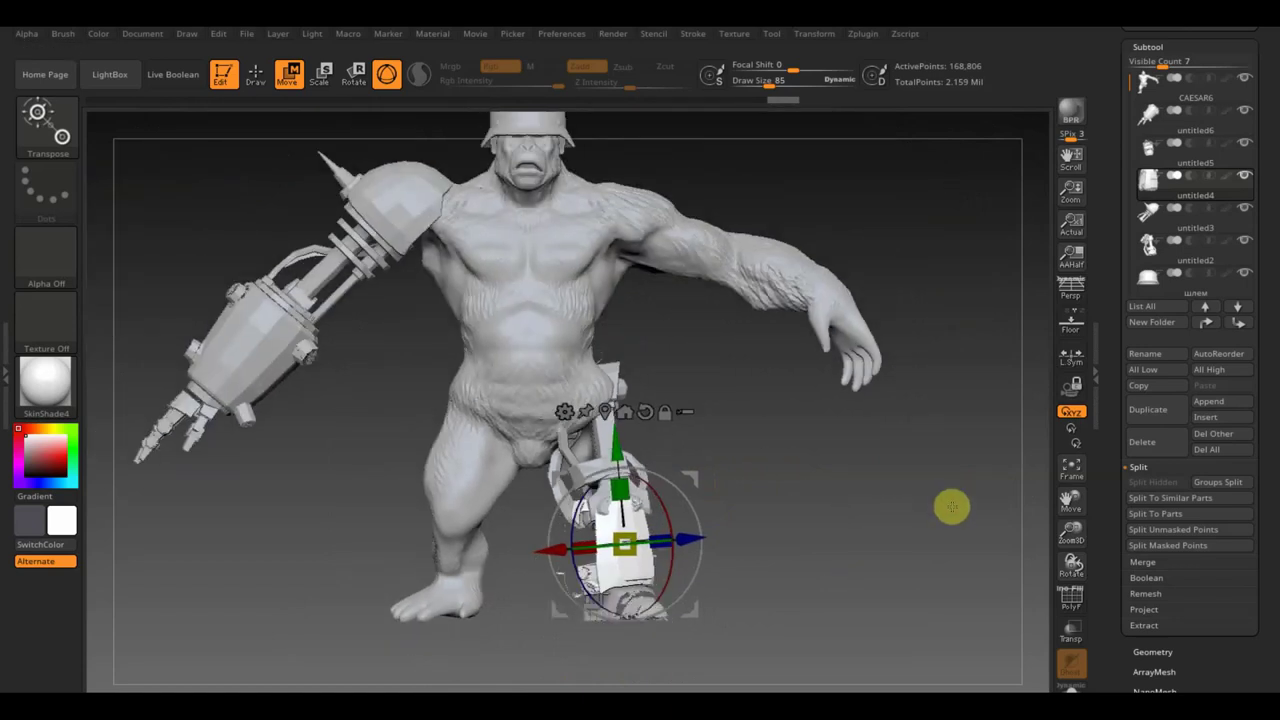
Squash the leg piece narrower along its width and save the gorilla project
left_click(1147, 652)
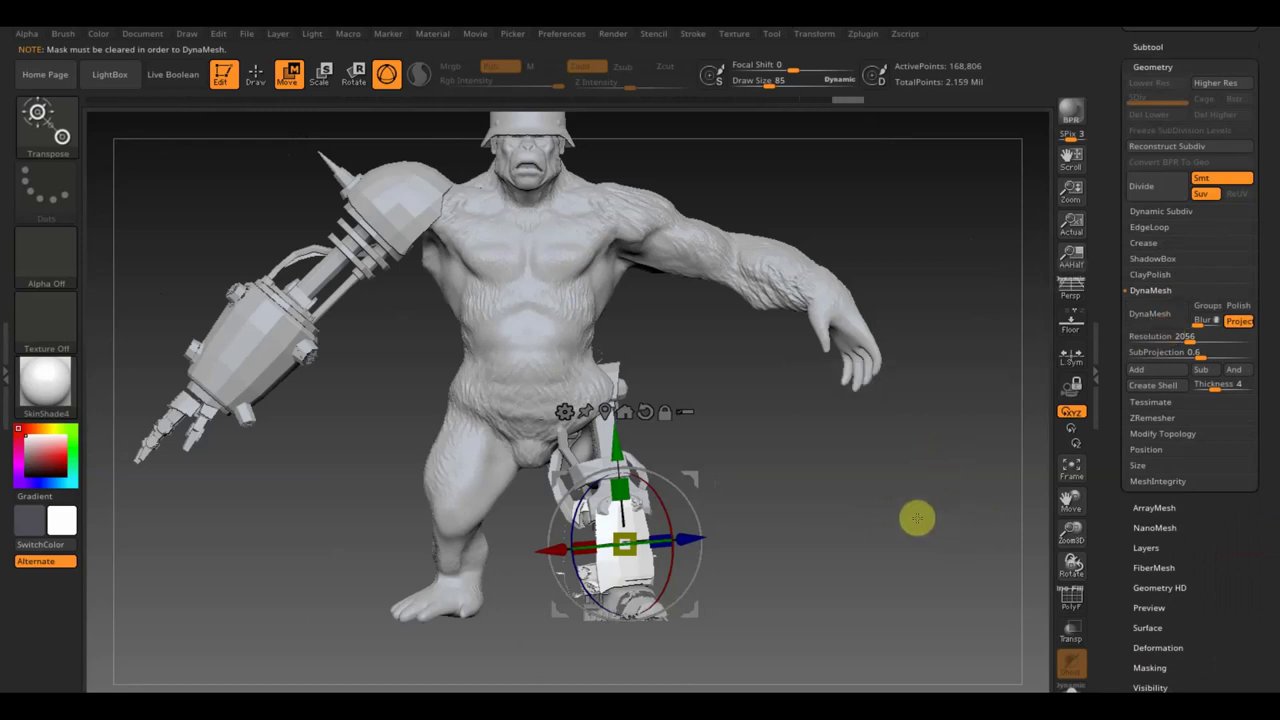
key("ctrl")
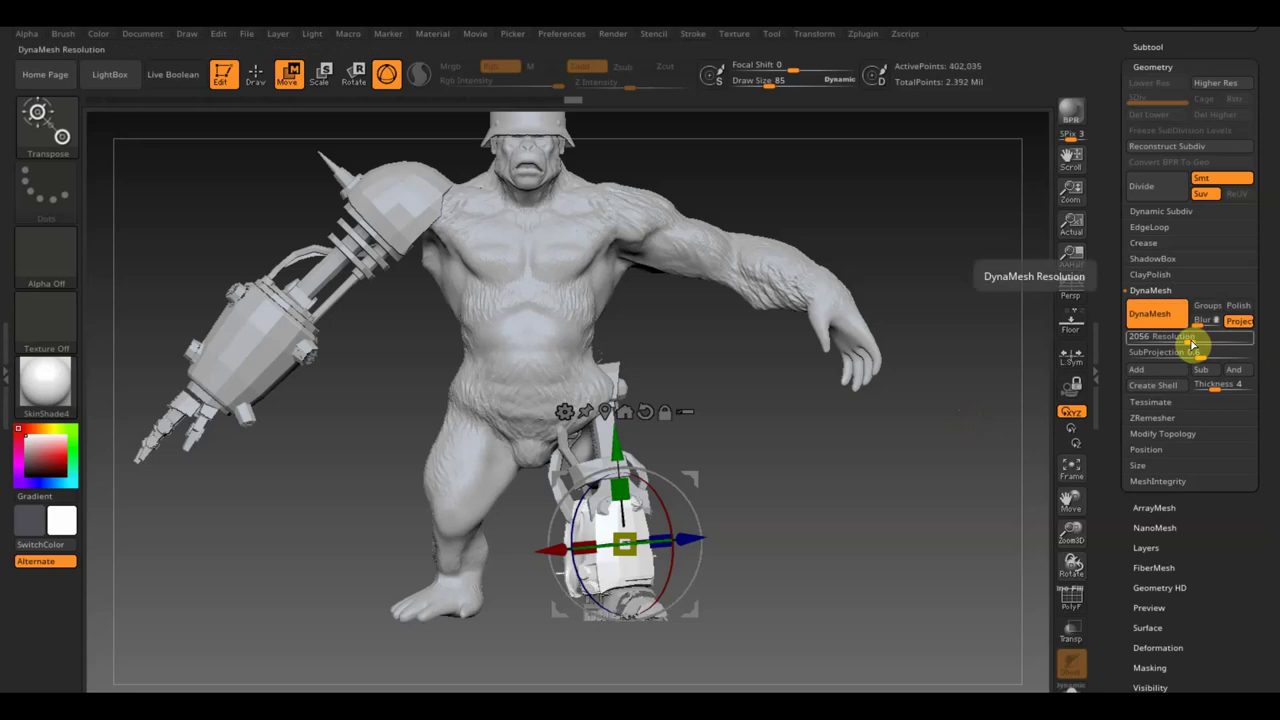
mouse_move(893, 511)
left_mouse_down()
mouse_move(940, 514)
mouse_move(914, 523)
left_mouse_up()
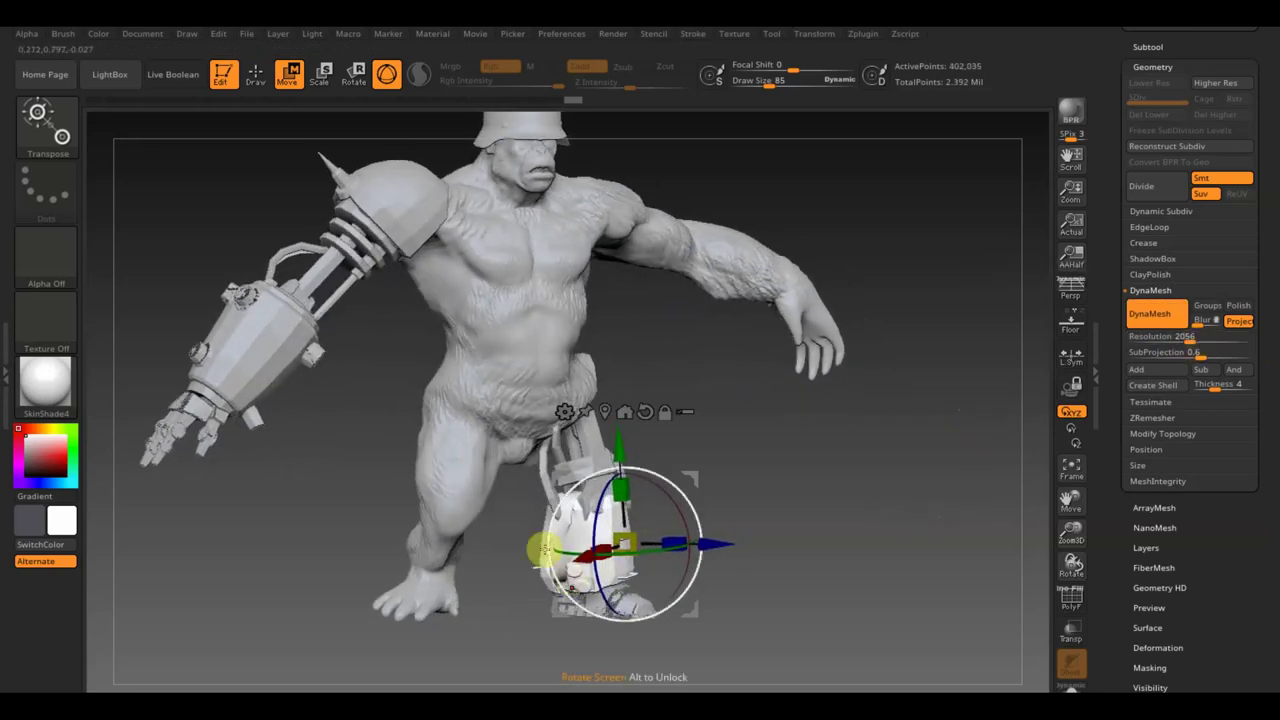
left_click_drag(545, 545, 595, 553)
mouse_move(846, 617)
left_mouse_down()
mouse_move(883, 603)
mouse_move(876, 612)
left_mouse_up()
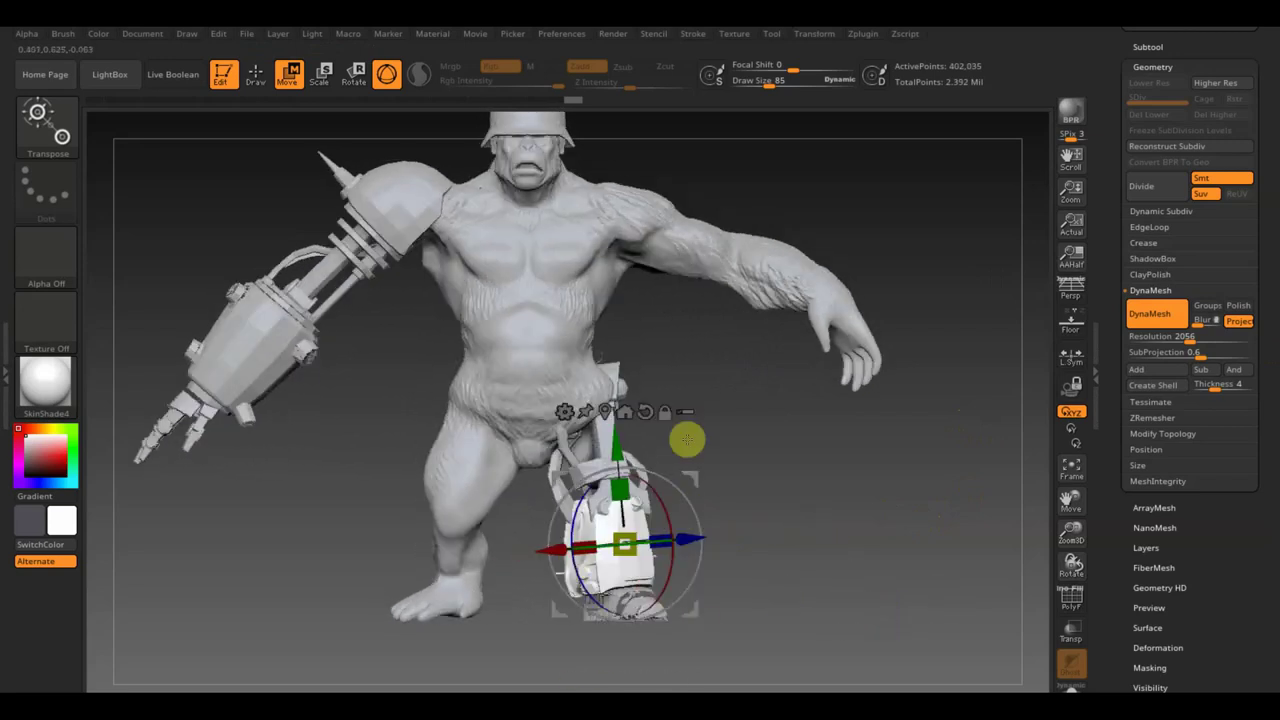
key("ctrl+s")
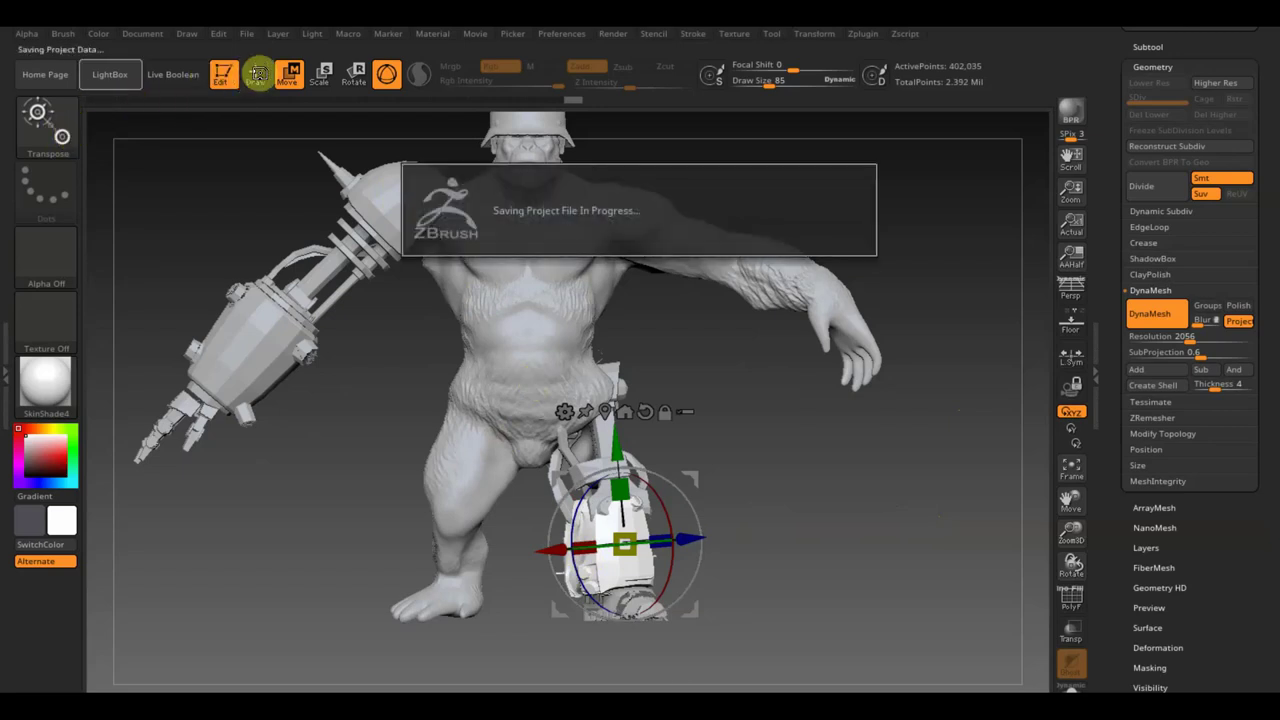
DynaMesh the mechanical leg piece at resolution 1104
left_click(257, 73)
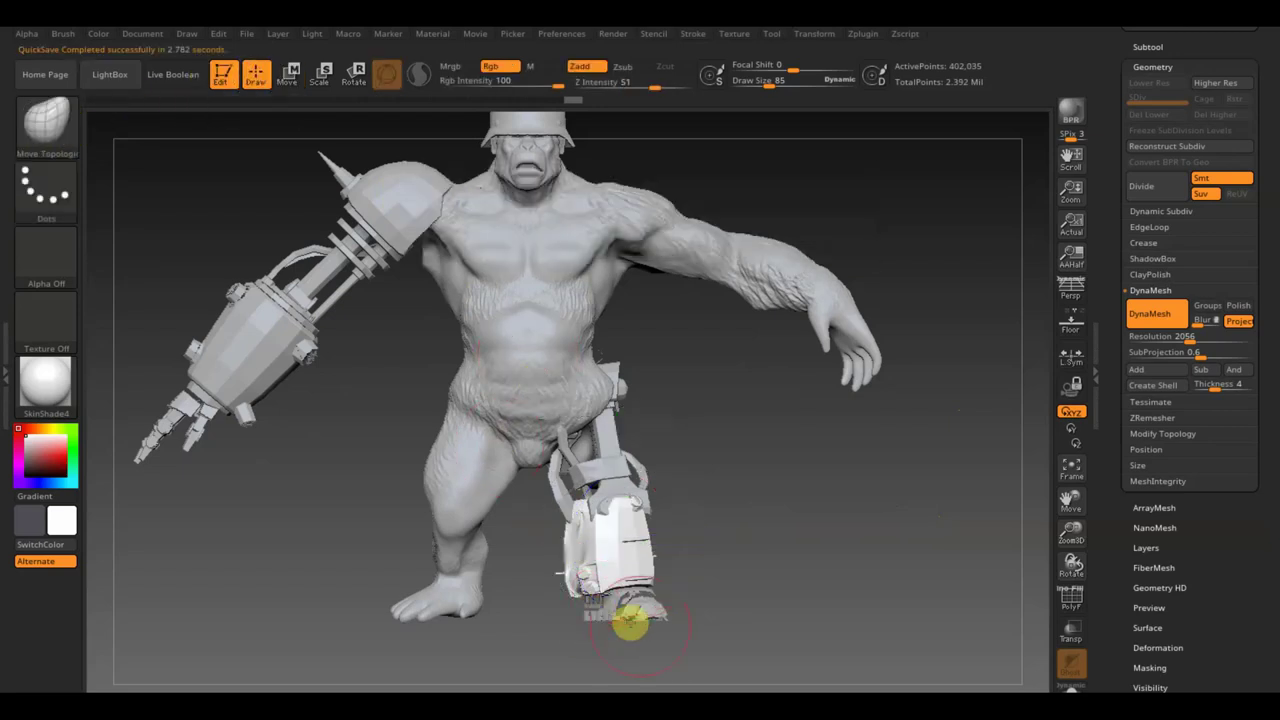
left_click(657, 618, "alt")
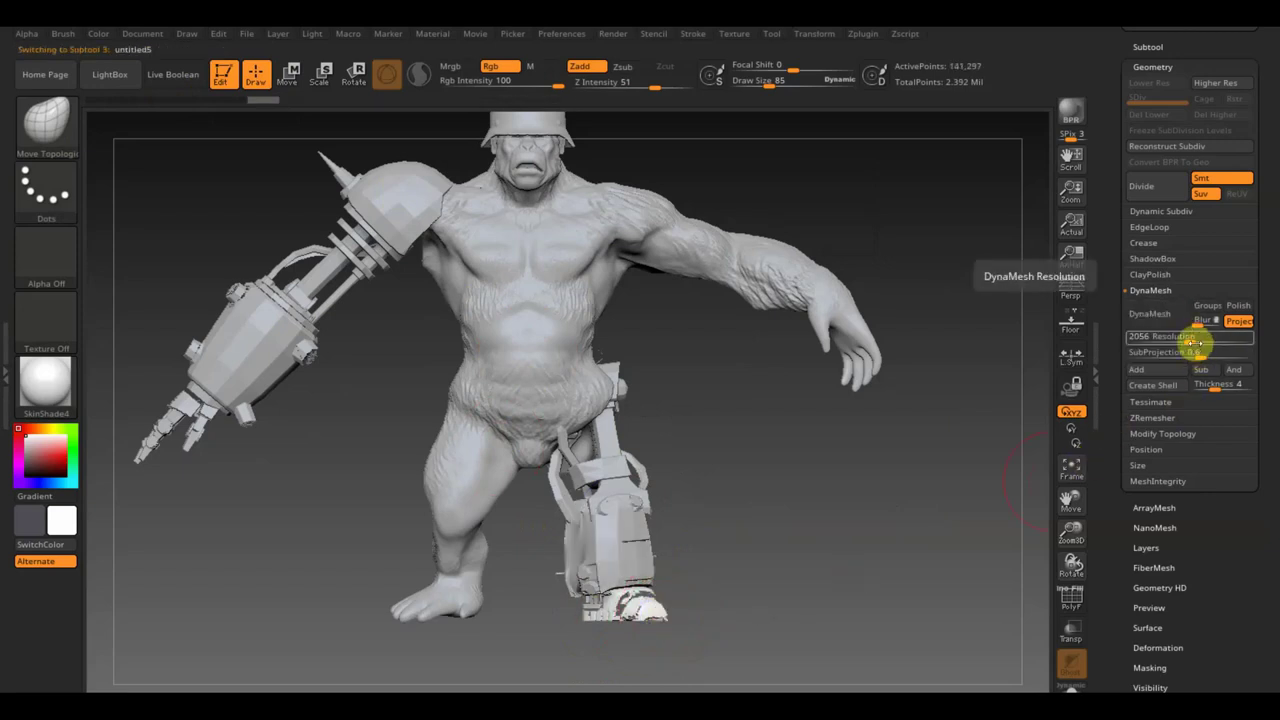
left_click_drag(1188, 338, 1163, 342)
left_click(1158, 318)
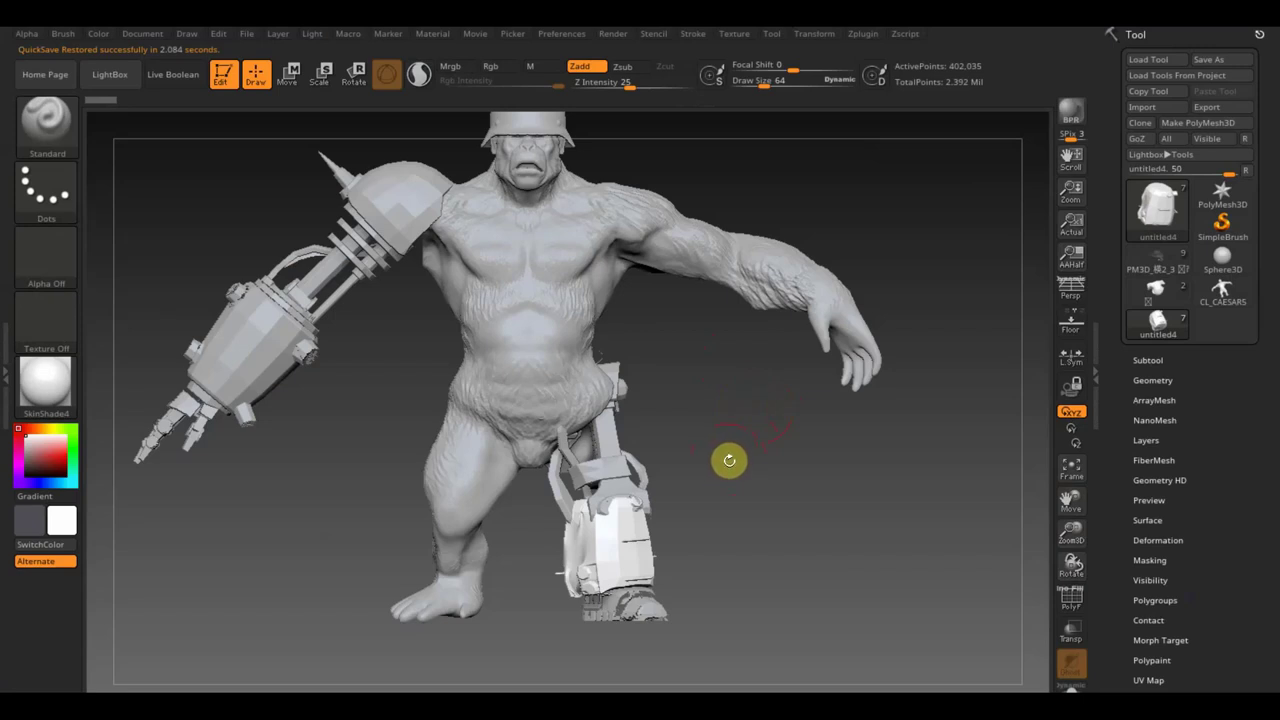
Orbit the view slightly and make the mechanical arm the active subtool
mouse_move(729, 460)
left_mouse_down()
mouse_move(789, 477)
mouse_move(800, 378)
mouse_move(777, 431)
mouse_move(797, 470)
mouse_move(777, 431)
mouse_move(660, 423)
left_mouse_up()
key("ctrl")
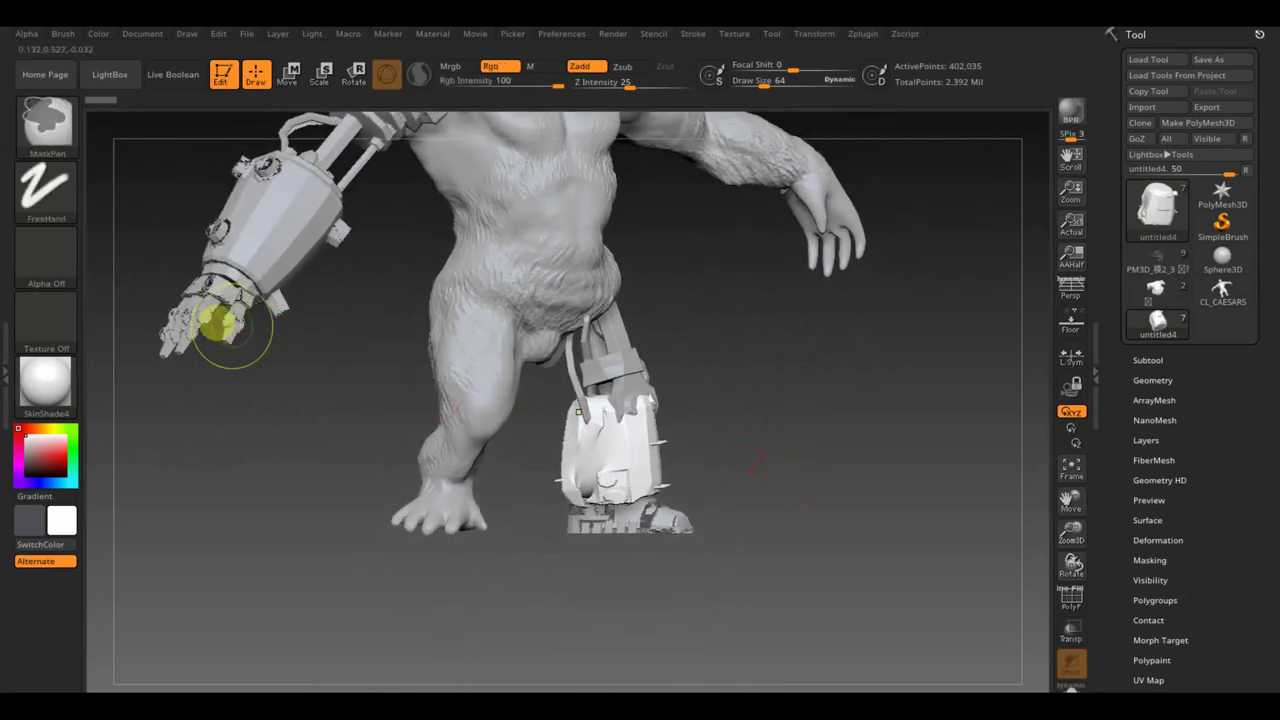
key("ctrl")
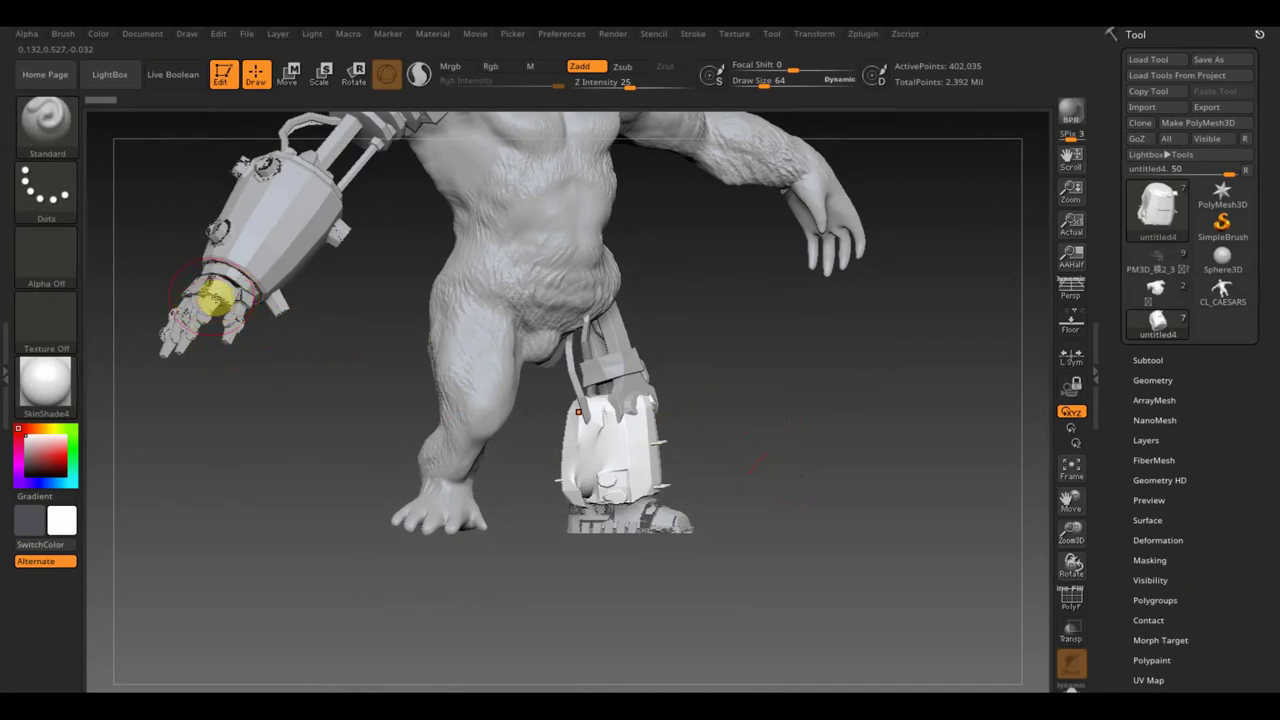
left_click(201, 298, "alt")
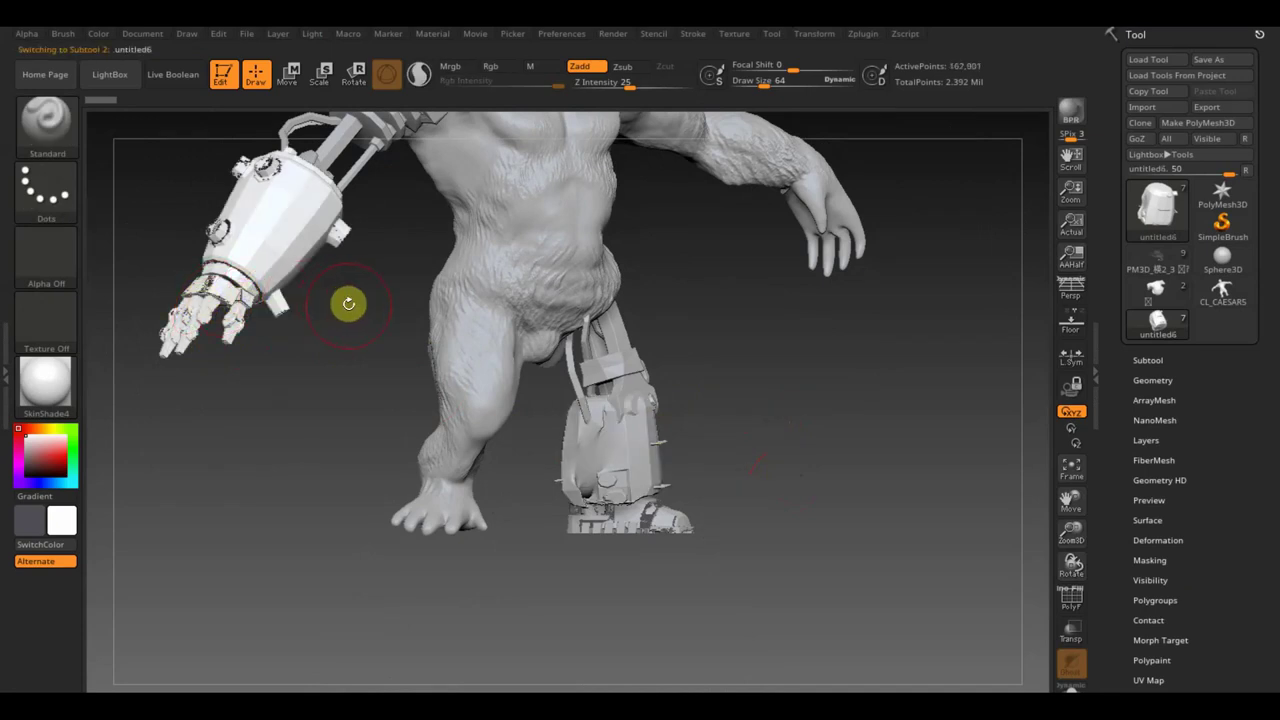
Close the holes in the mechanical arm mesh with Modify Topology > Close Holes
left_click(1153, 380)
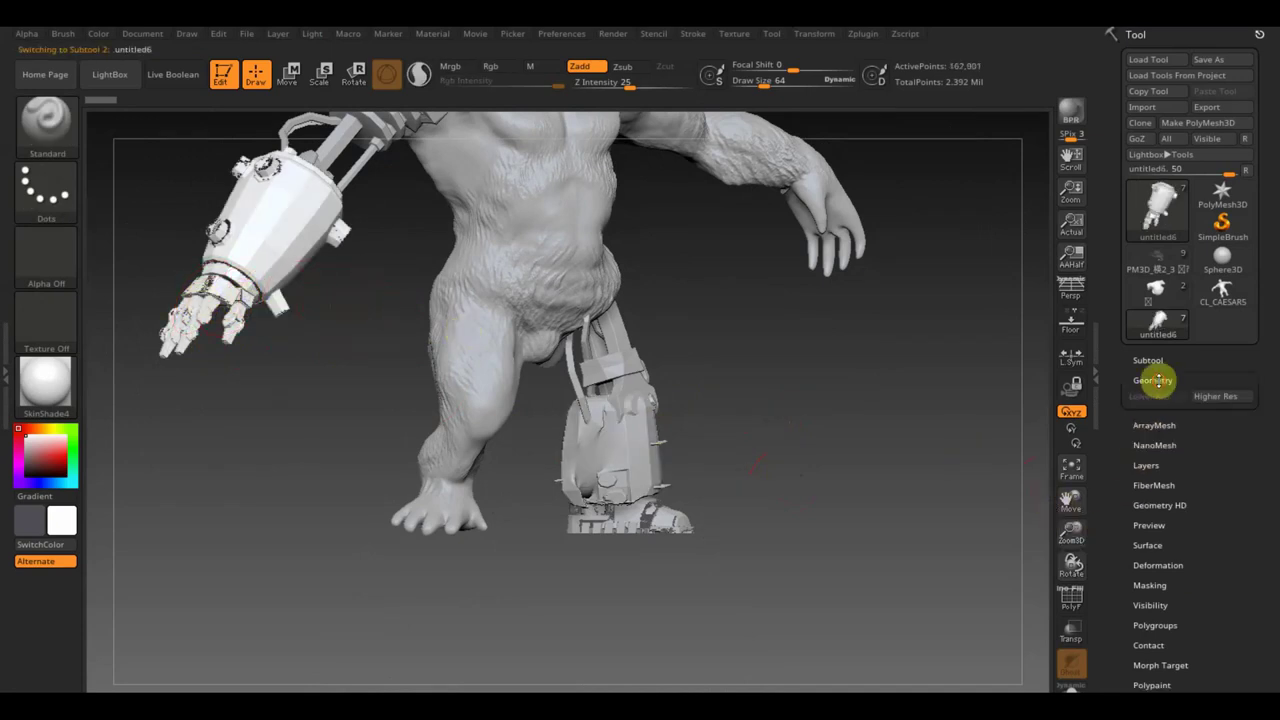
scroll(1270, 570, "down", 2)
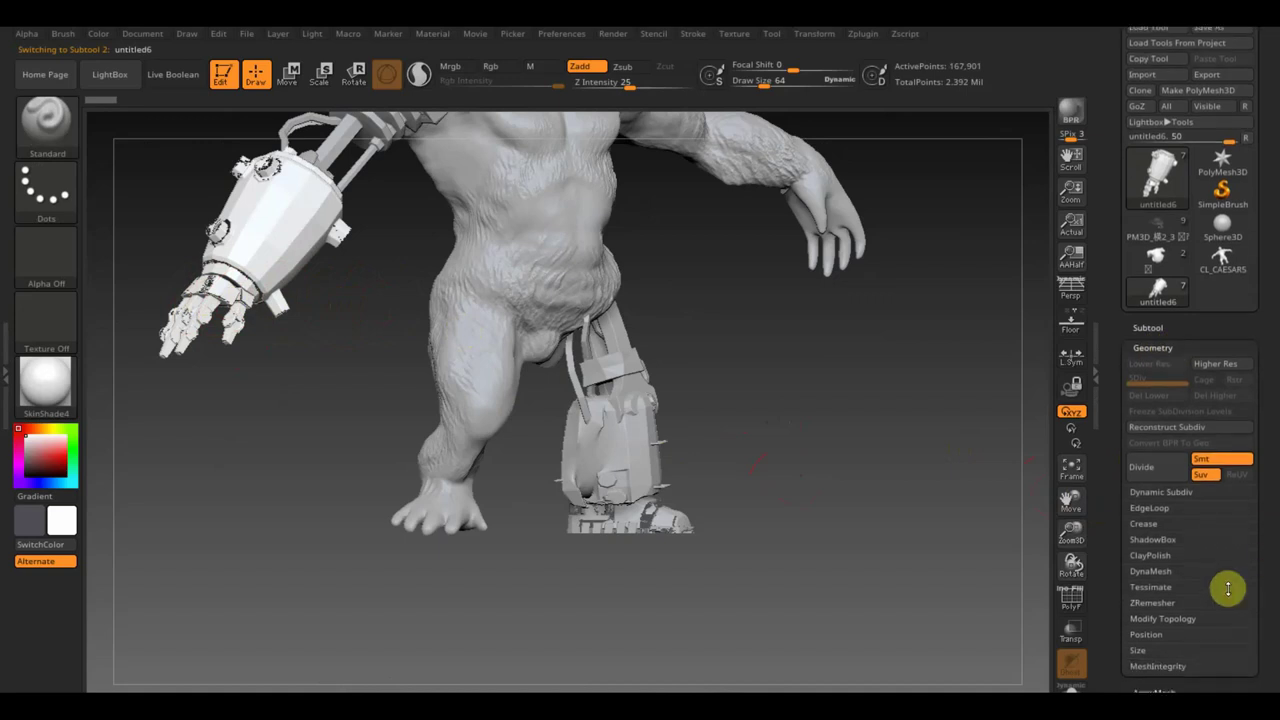
left_click(1200, 620)
scroll(1240, 595, "down", 3)
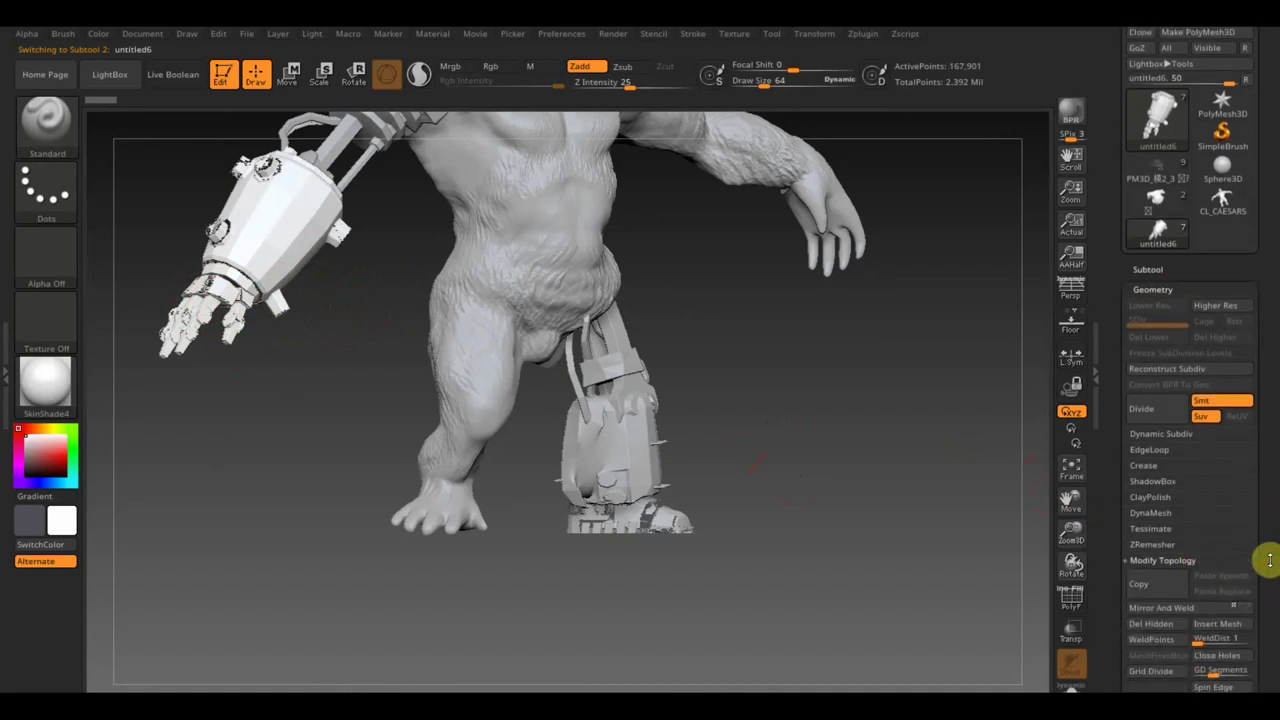
scroll(1265, 600, "down", 2)
scroll(1268, 594, "down", 1)
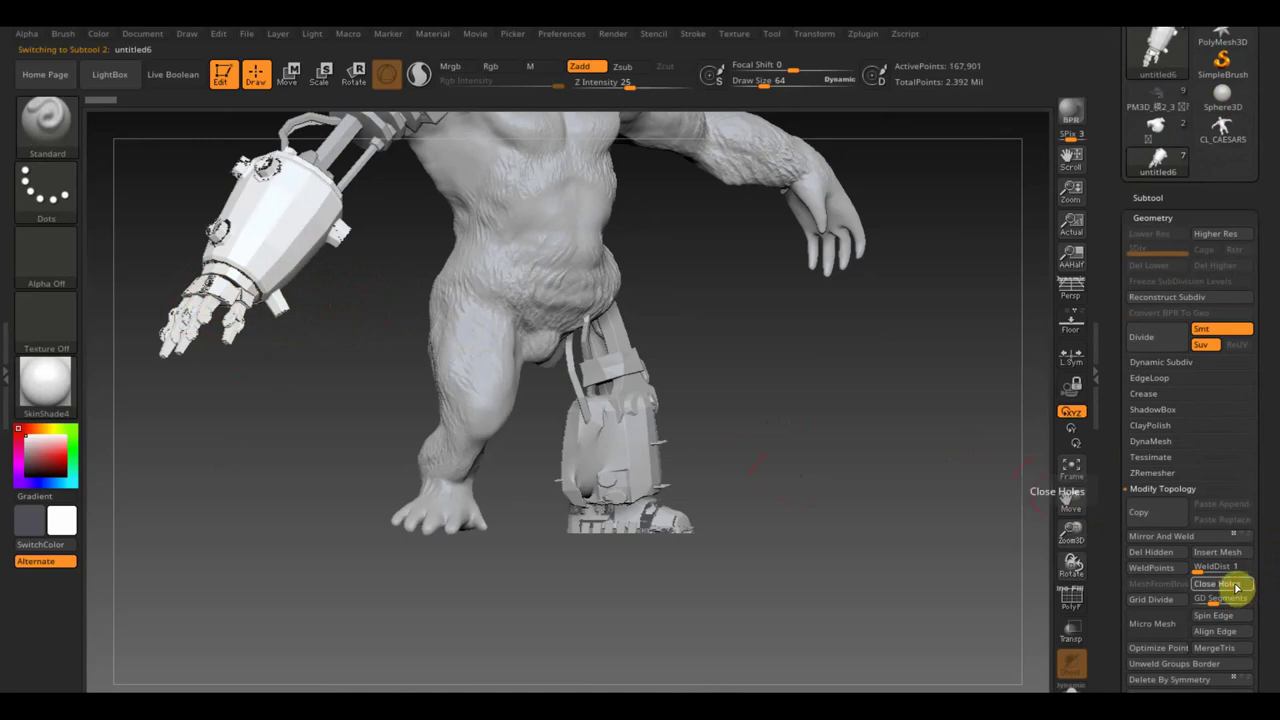
left_click(1236, 586)
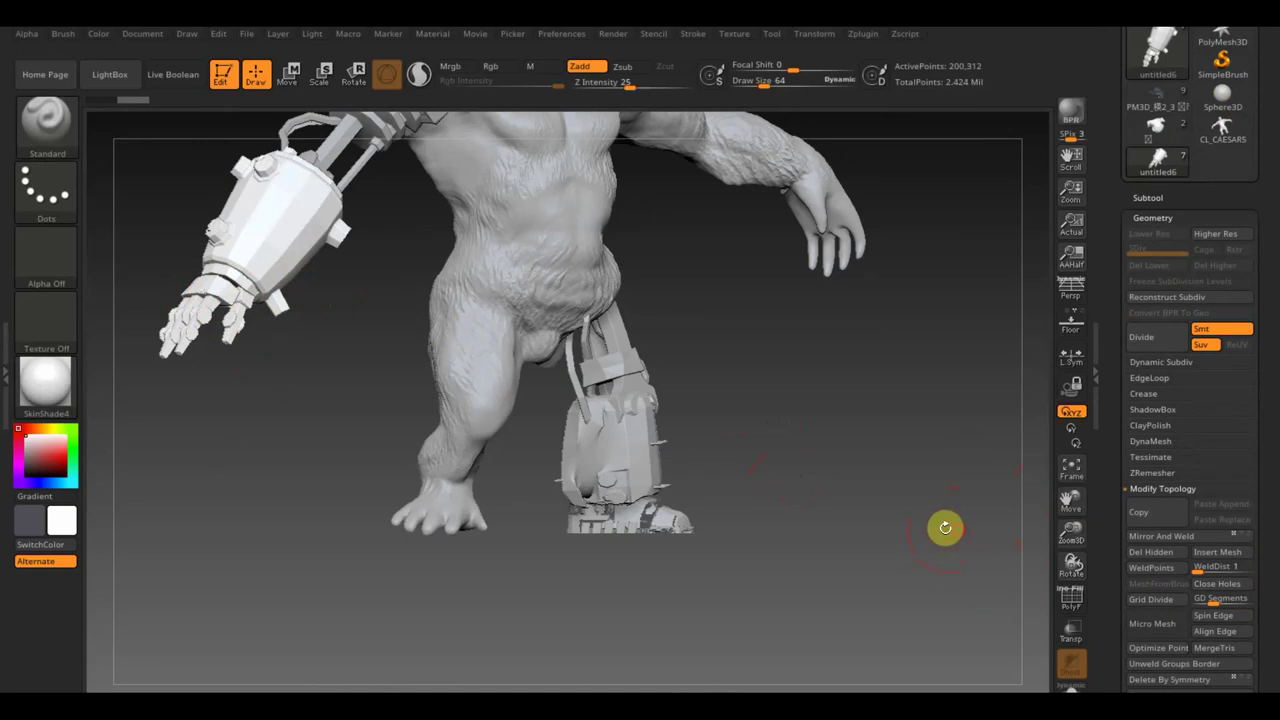
mouse_move(945, 527)
left_mouse_down()
mouse_move(936, 545)
mouse_move(921, 529)
left_mouse_up()
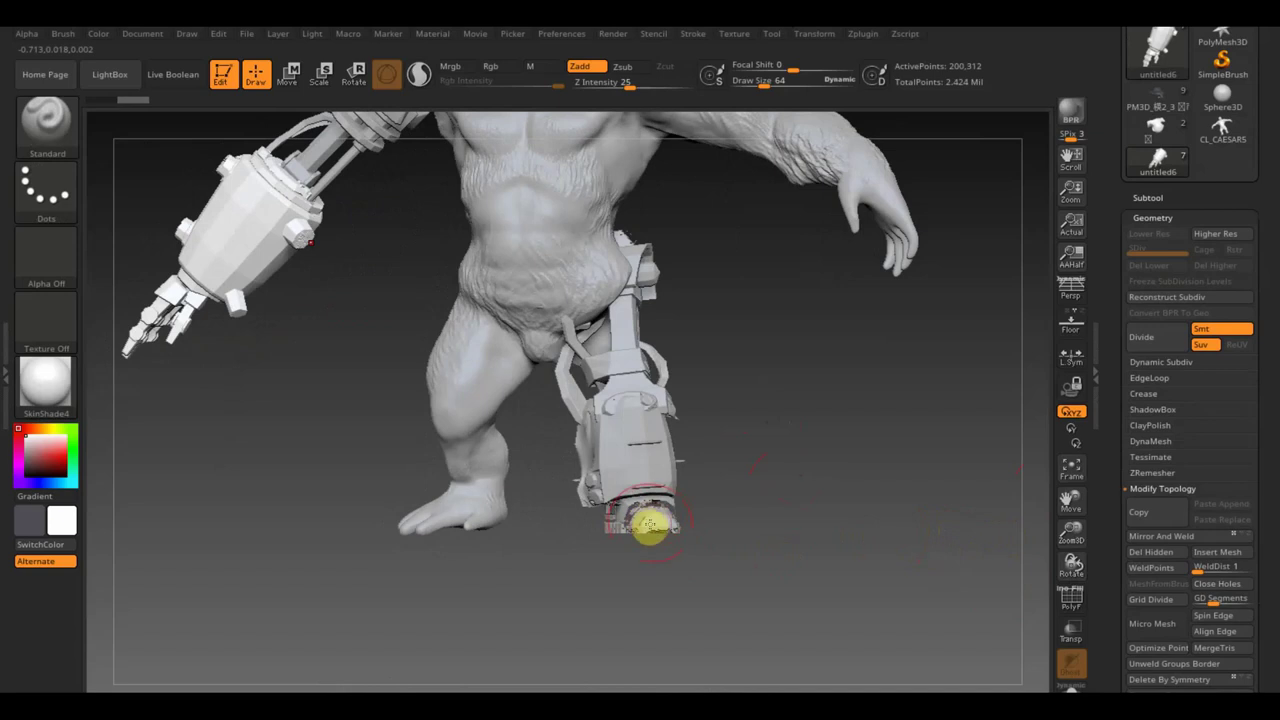
Select the leg piece and restore the QuickSave from LightBox
left_click(650, 525, "alt")
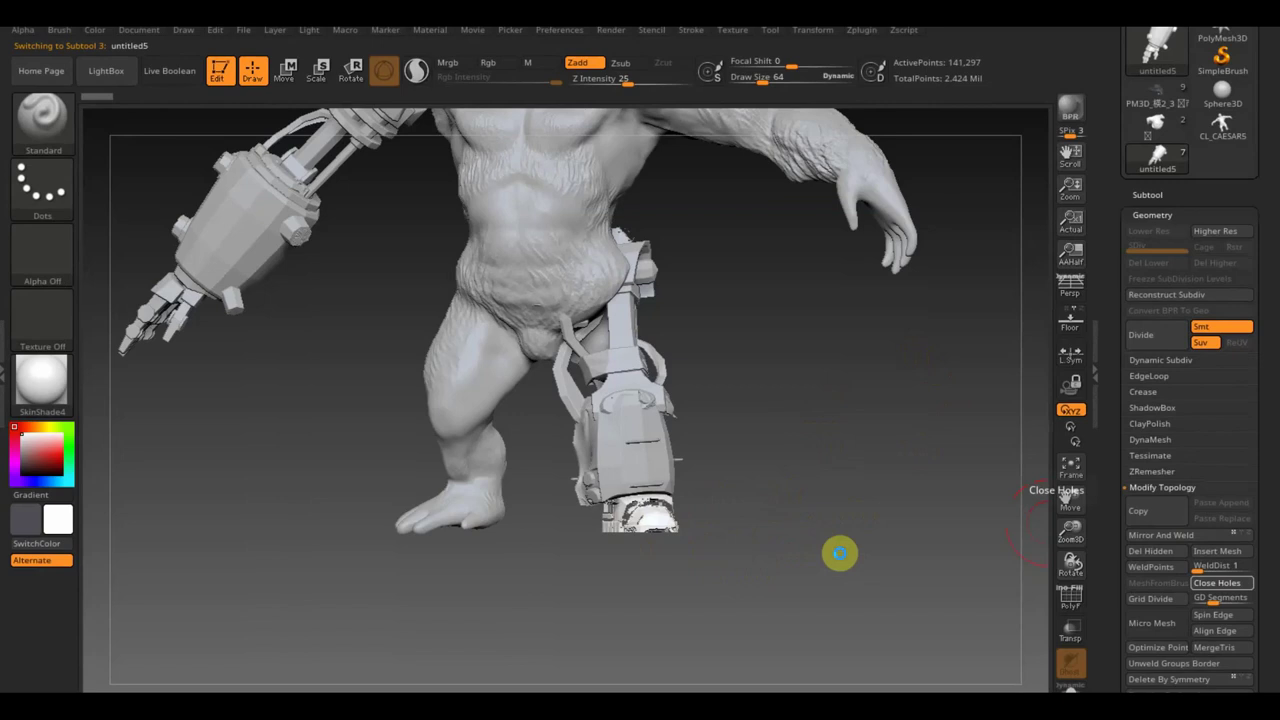
key("comma")
left_click_drag(871, 294, 500, 343)
left_click(184, 388)
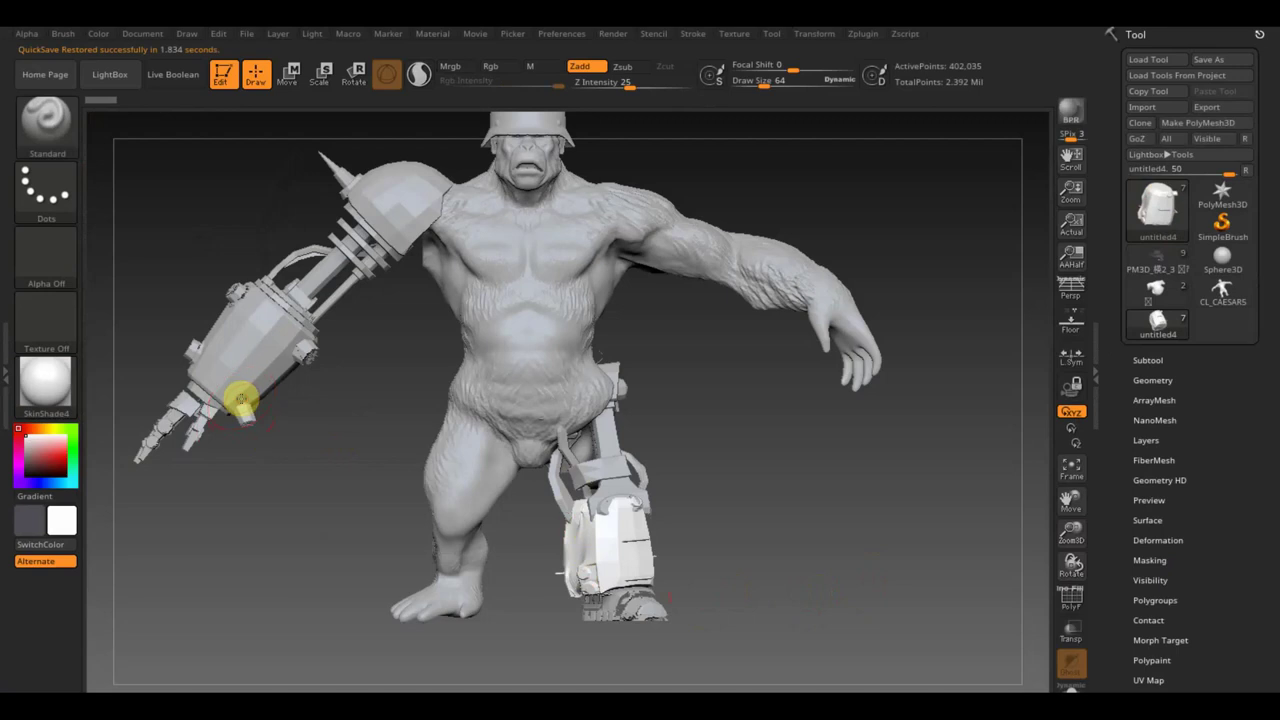
Redo Close Holes on the arm, reaching 200,912 points, then select the leg piece
left_click(259, 364, "alt")
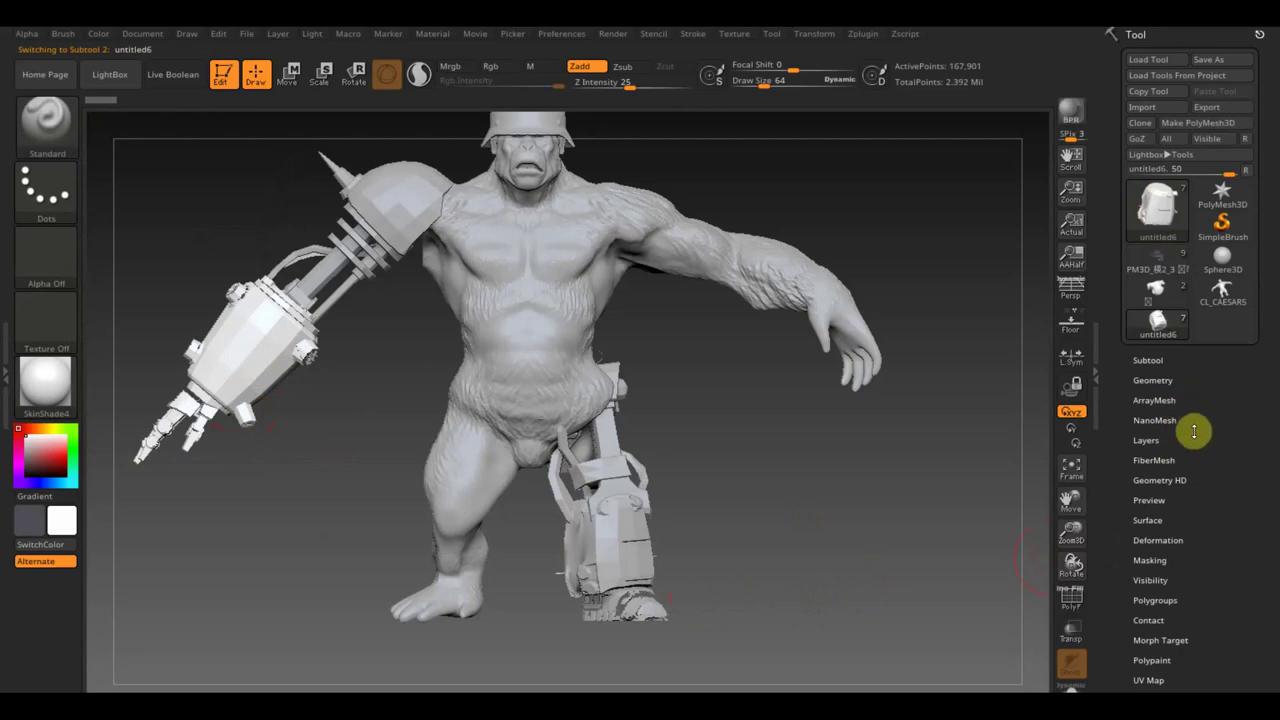
left_click(1153, 381)
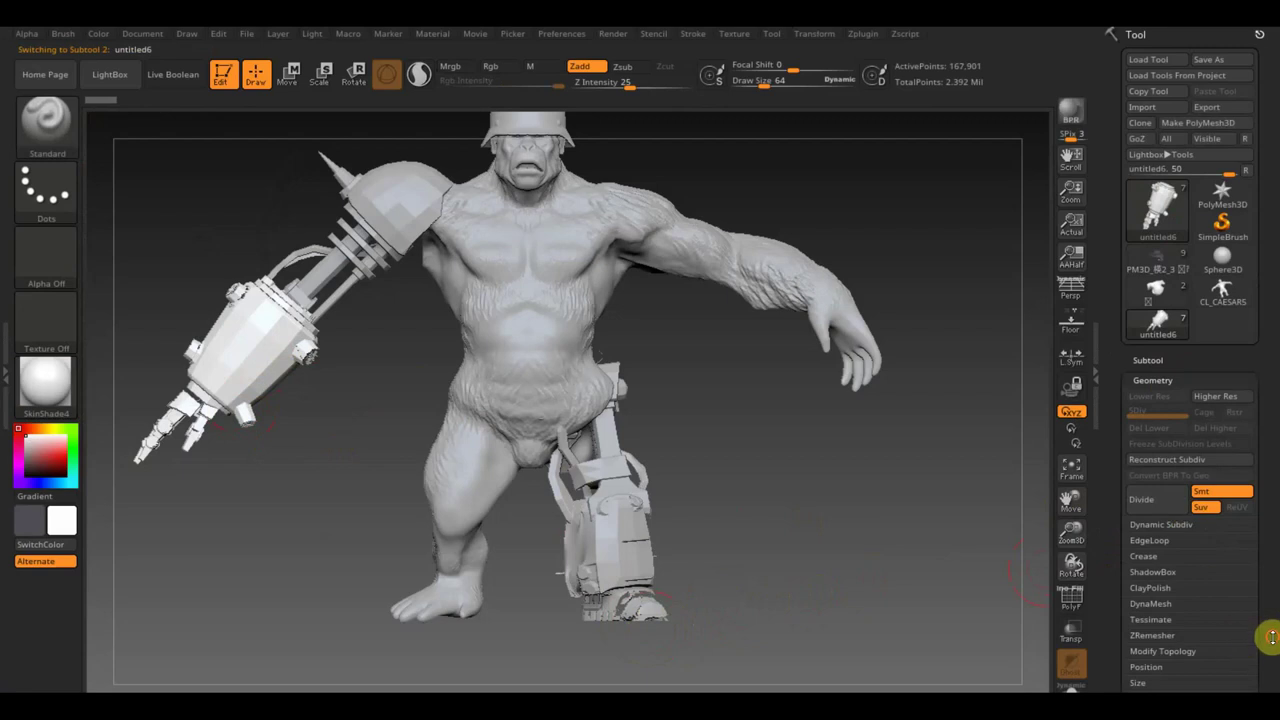
left_click_drag(1266, 634, 1275, 560)
left_click(1191, 530)
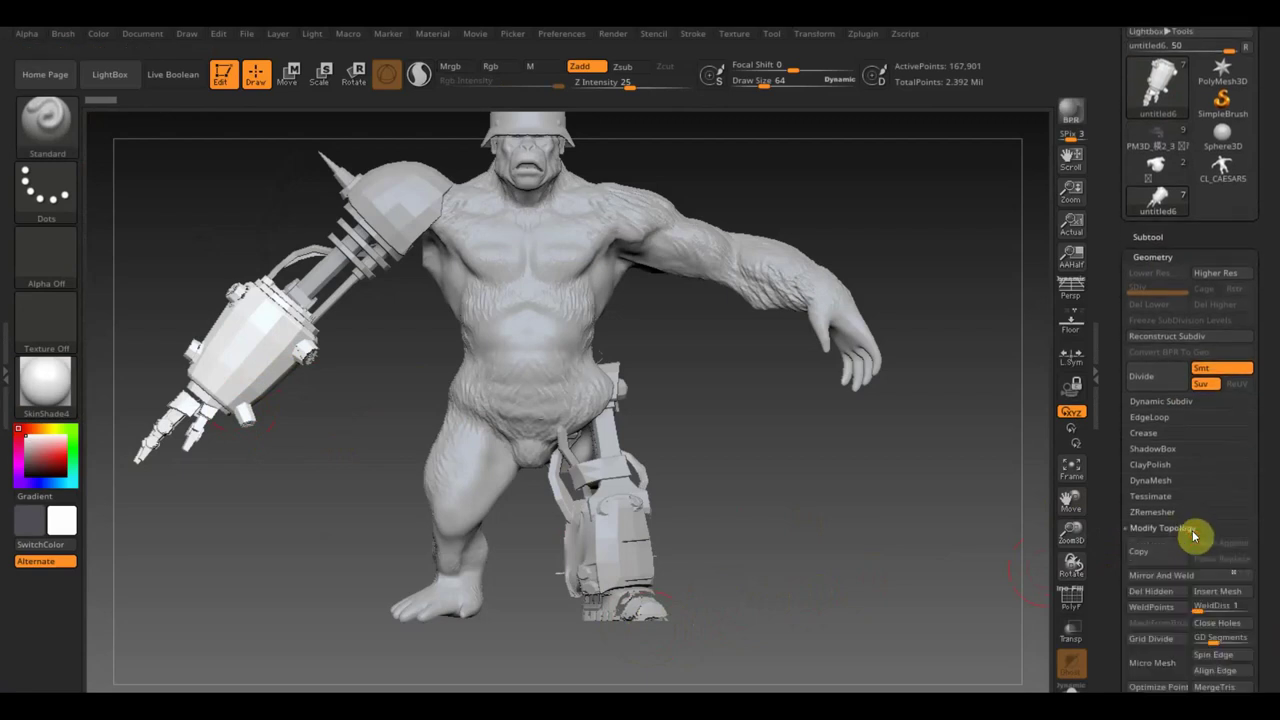
left_click(1230, 624)
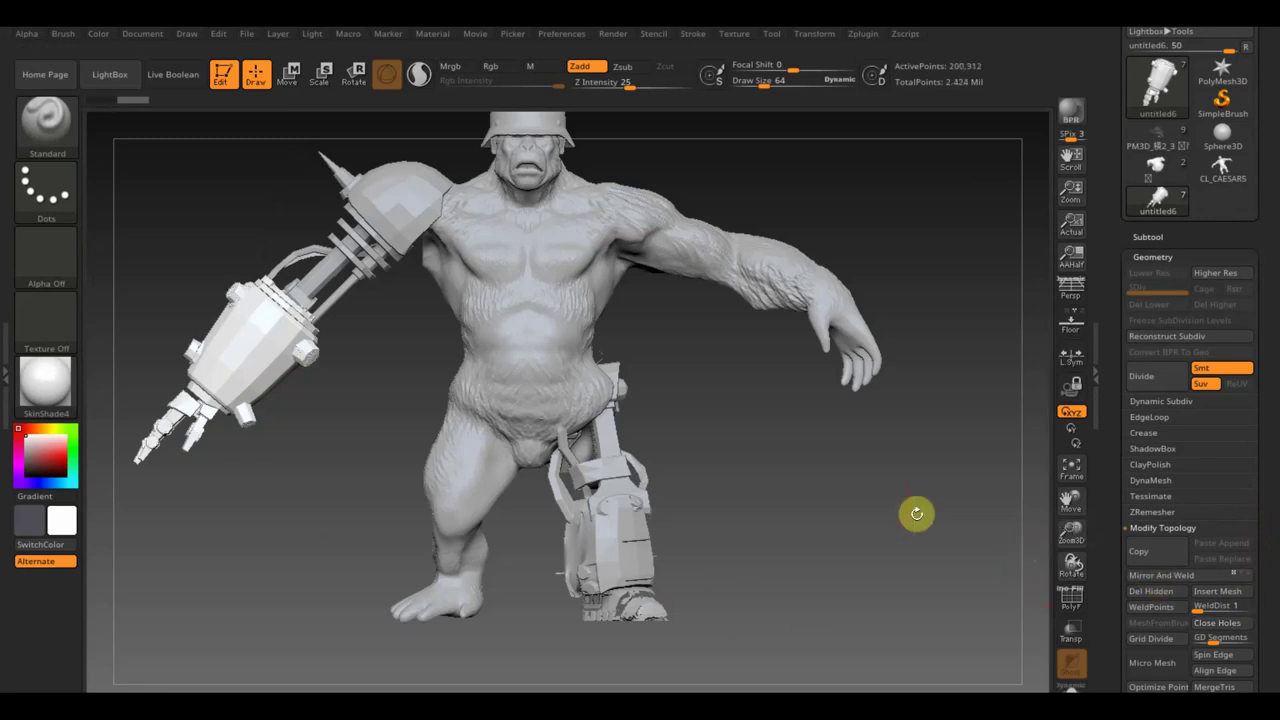
left_click(650, 617, "alt")
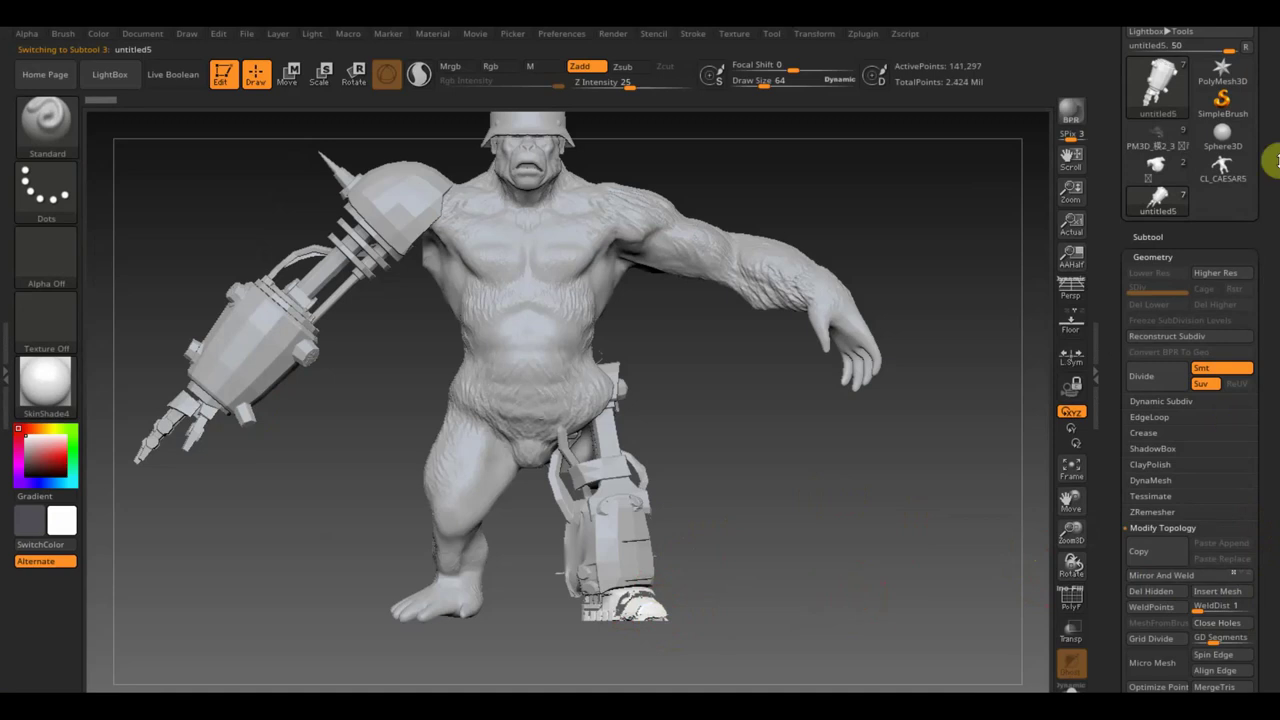
left_click_drag(1271, 132, 1271, 255)
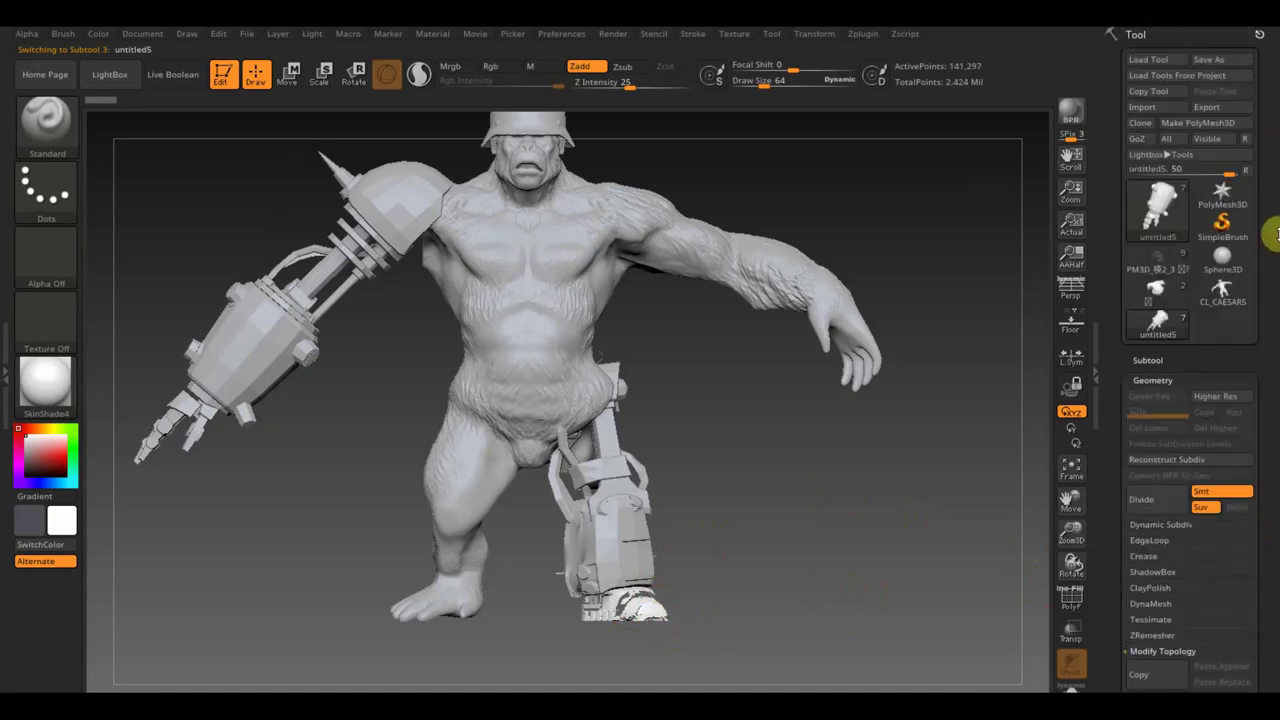
Import untitled1 from the Desktop with unused vertices removed, then zoom out and centre the model
left_click(1160, 113)
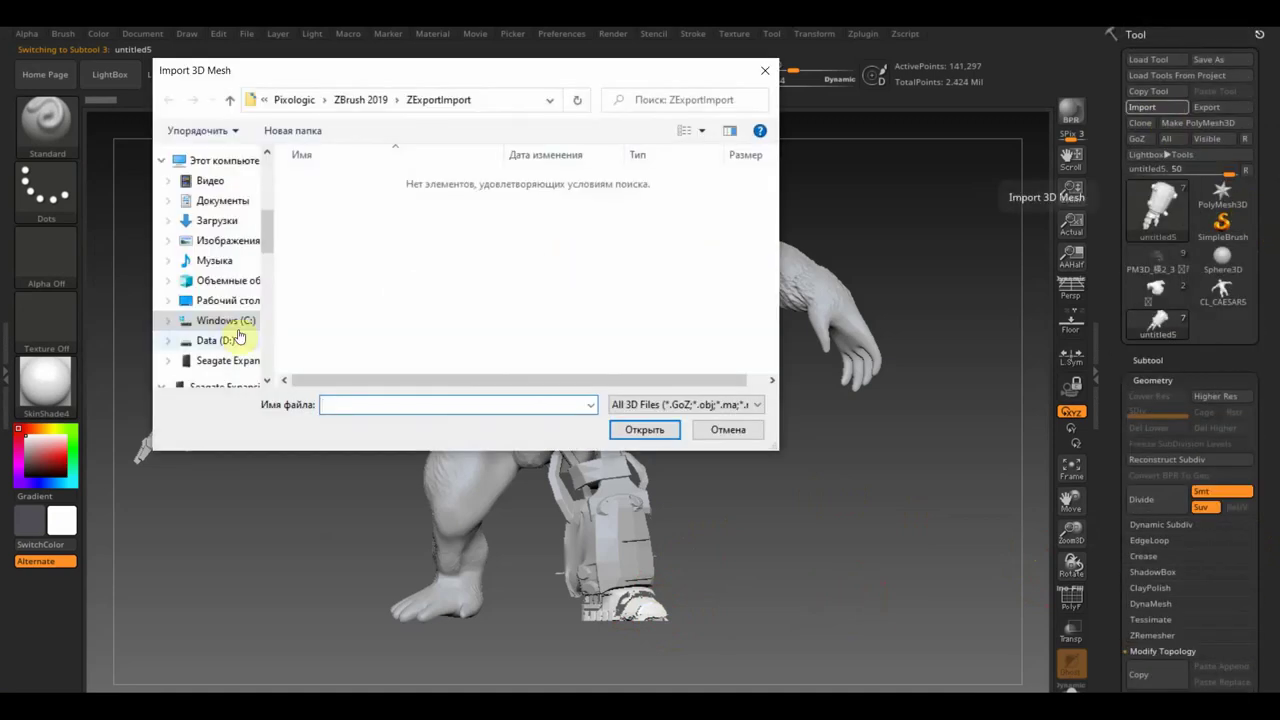
left_click(225, 303)
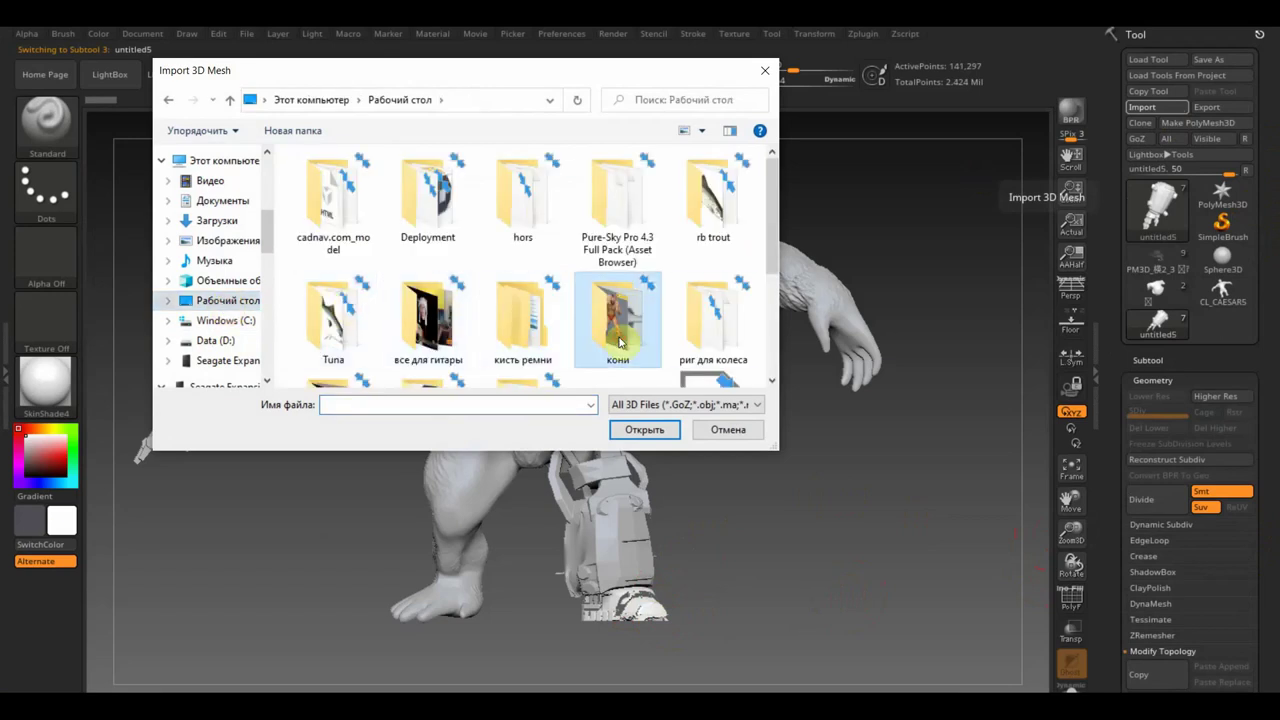
scroll(688, 328, "down", 2)
left_click(708, 215)
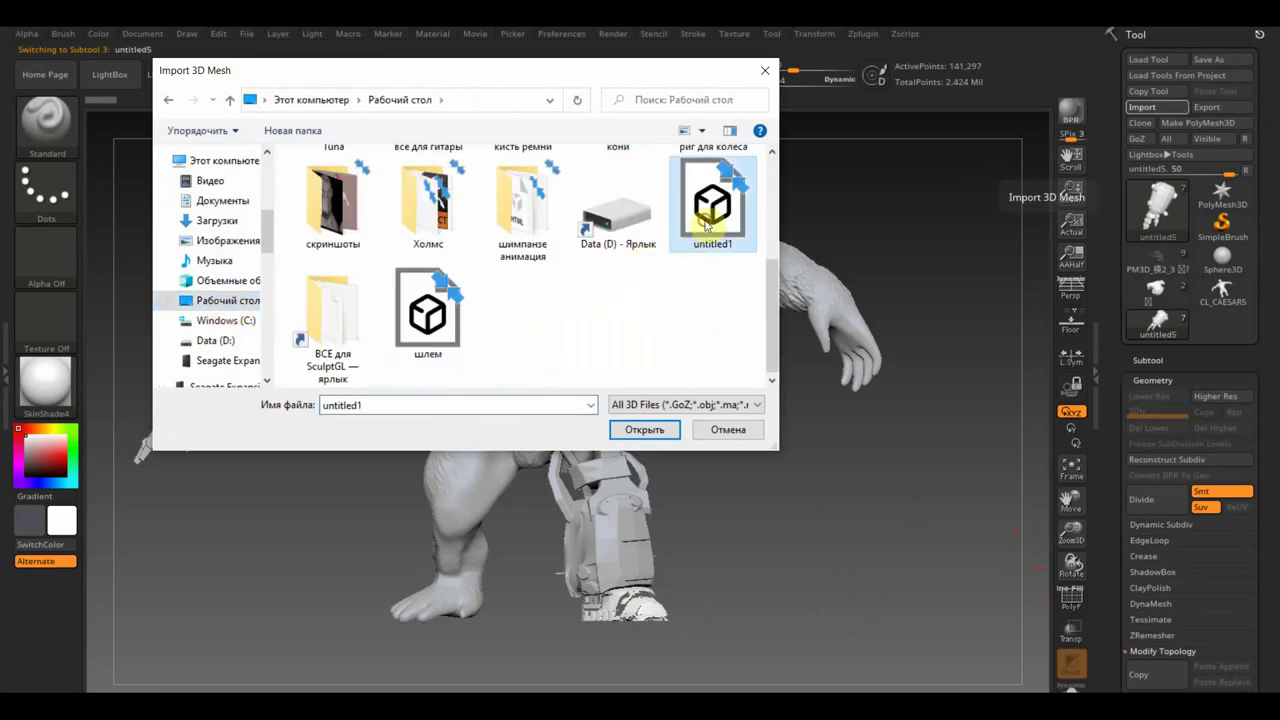
left_click(664, 432)
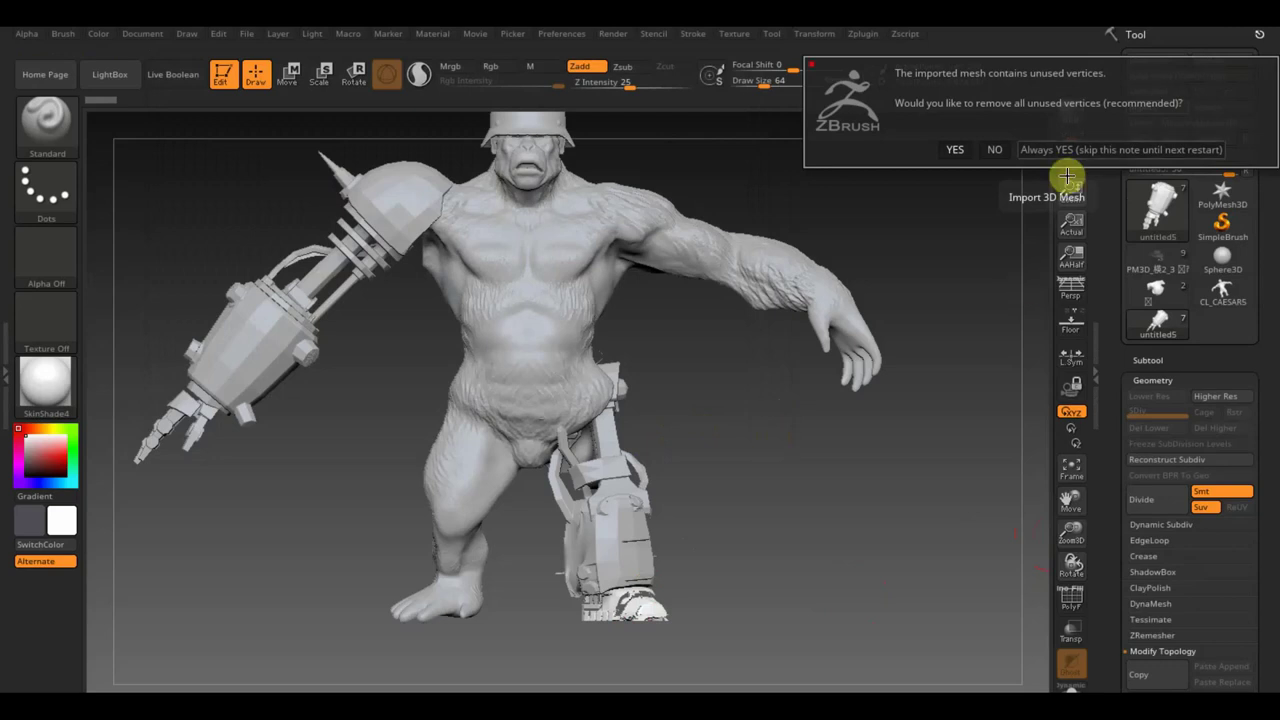
left_click(955, 149)
left_click(616, 252)
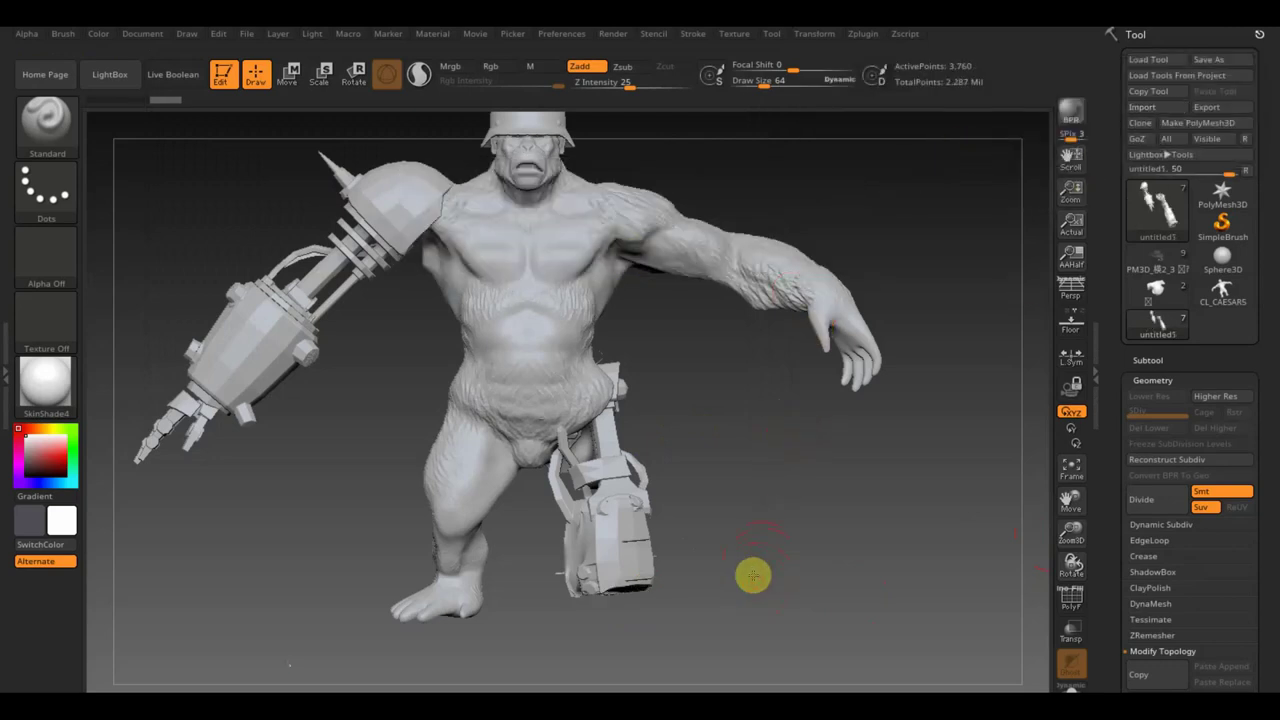
left_click_drag(753, 575, 677, 331, "alt")
left_click_drag(634, 403, 923, 443, "alt")
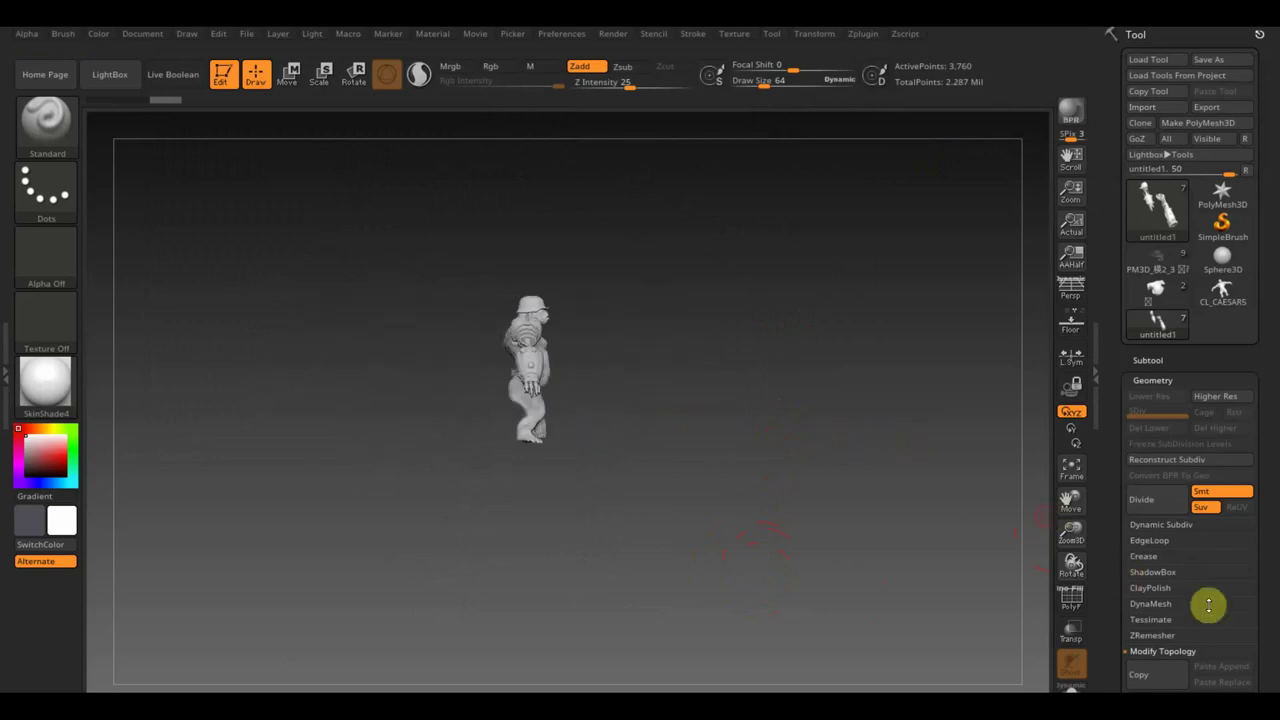
Enlarge the mechanical leg to gorilla scale with Geometry > Size > XYZ Size
scroll(1270, 547, "down", 5)
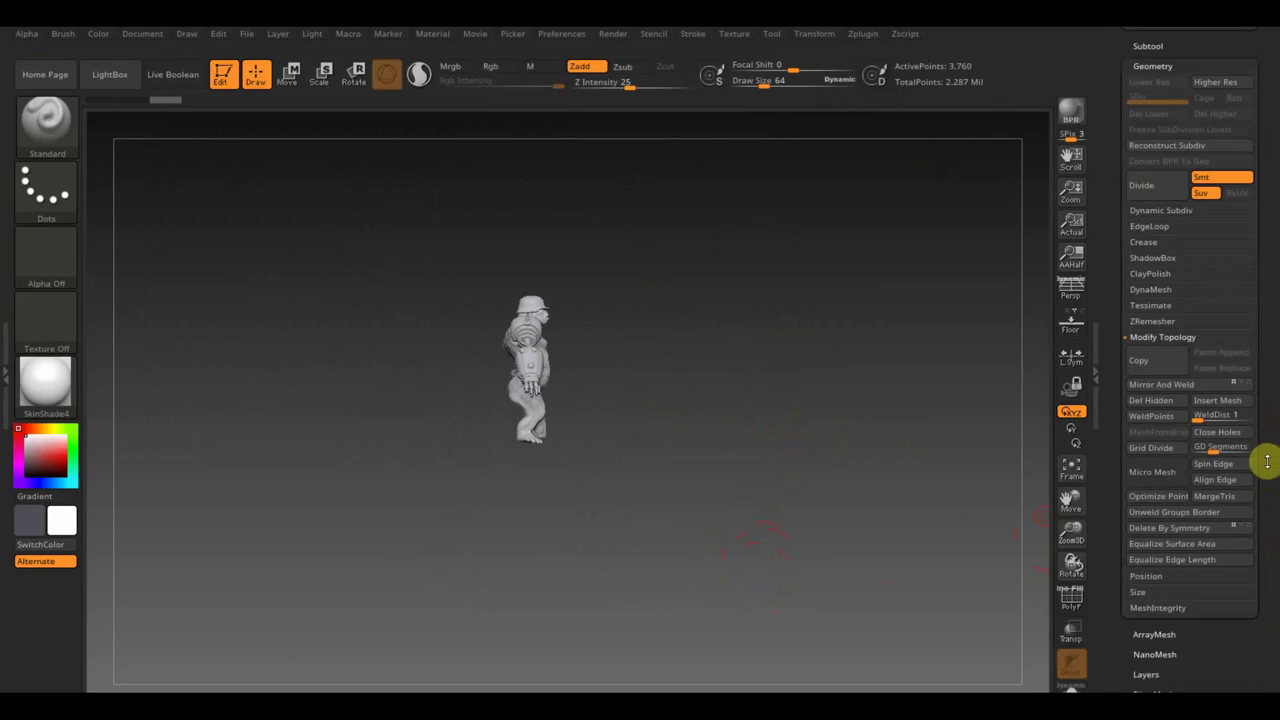
left_click(1140, 592)
left_click(1175, 385)
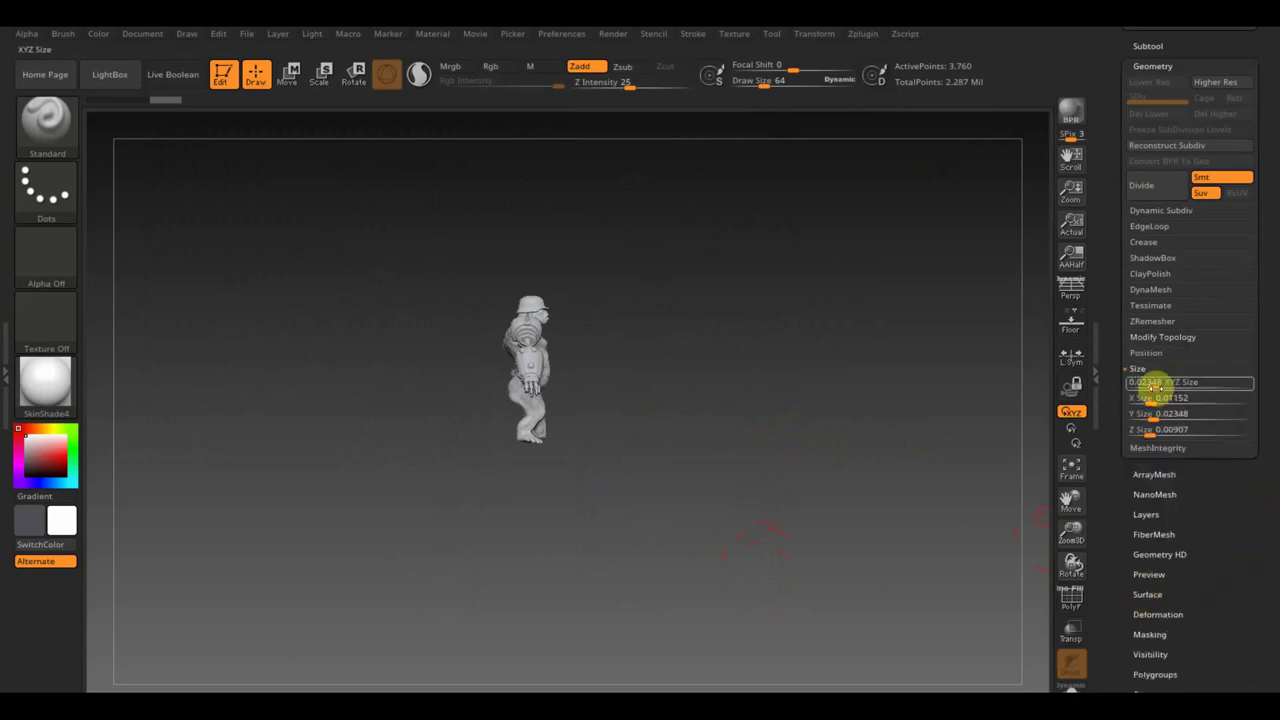
left_click_drag(1156, 387, 1188, 395)
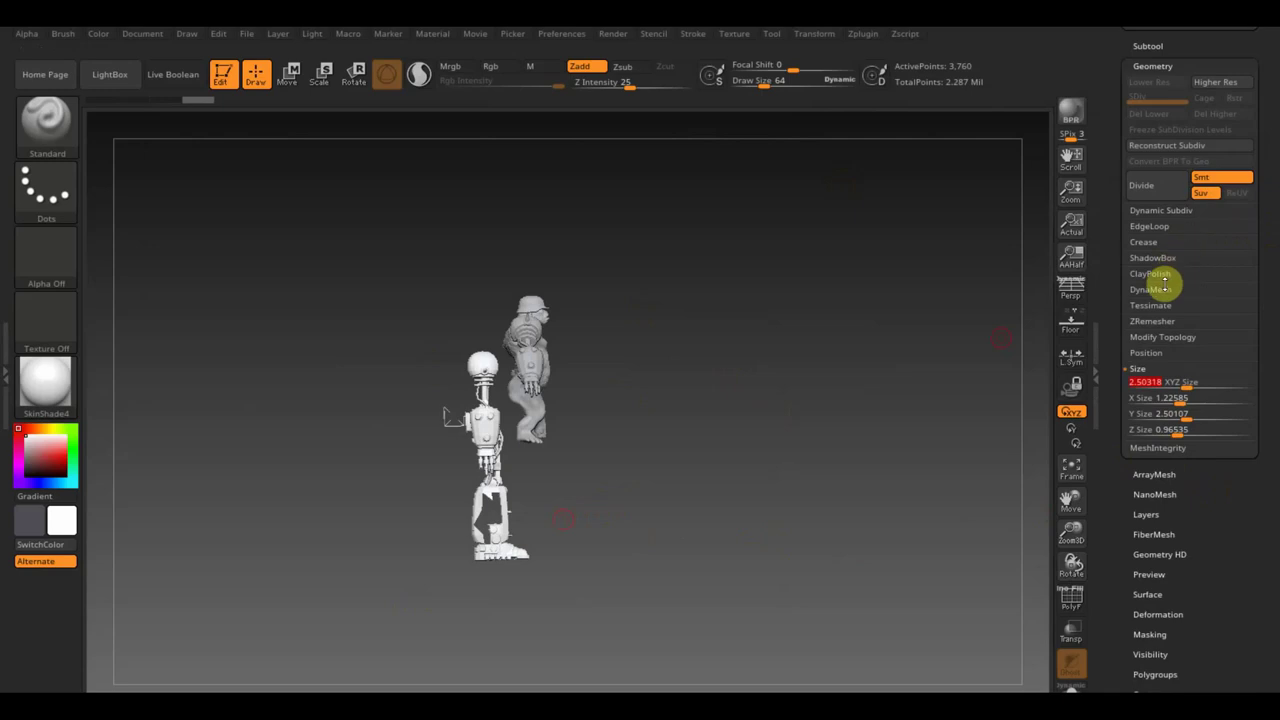
Close the holes in the leg mesh, raising it to 8,617 points
left_click(1165, 337)
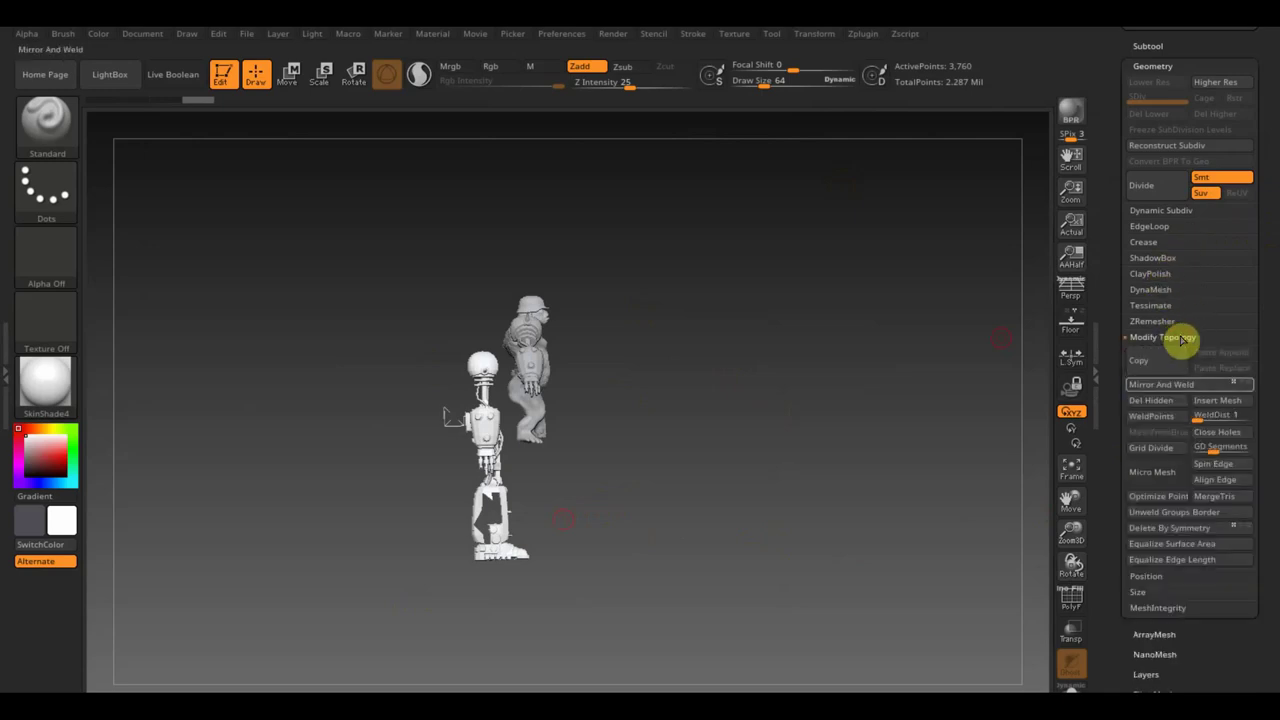
left_click(1218, 432)
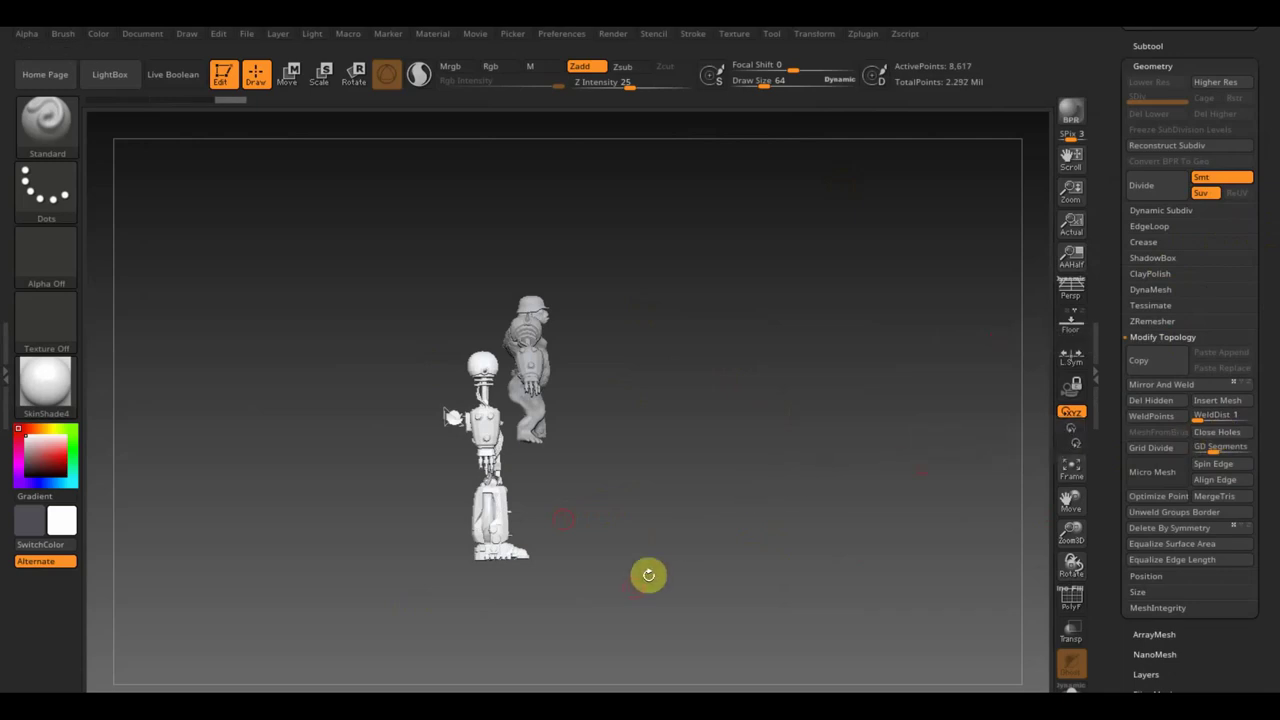
left_click_drag(612, 605, 458, 535, "ctrl")
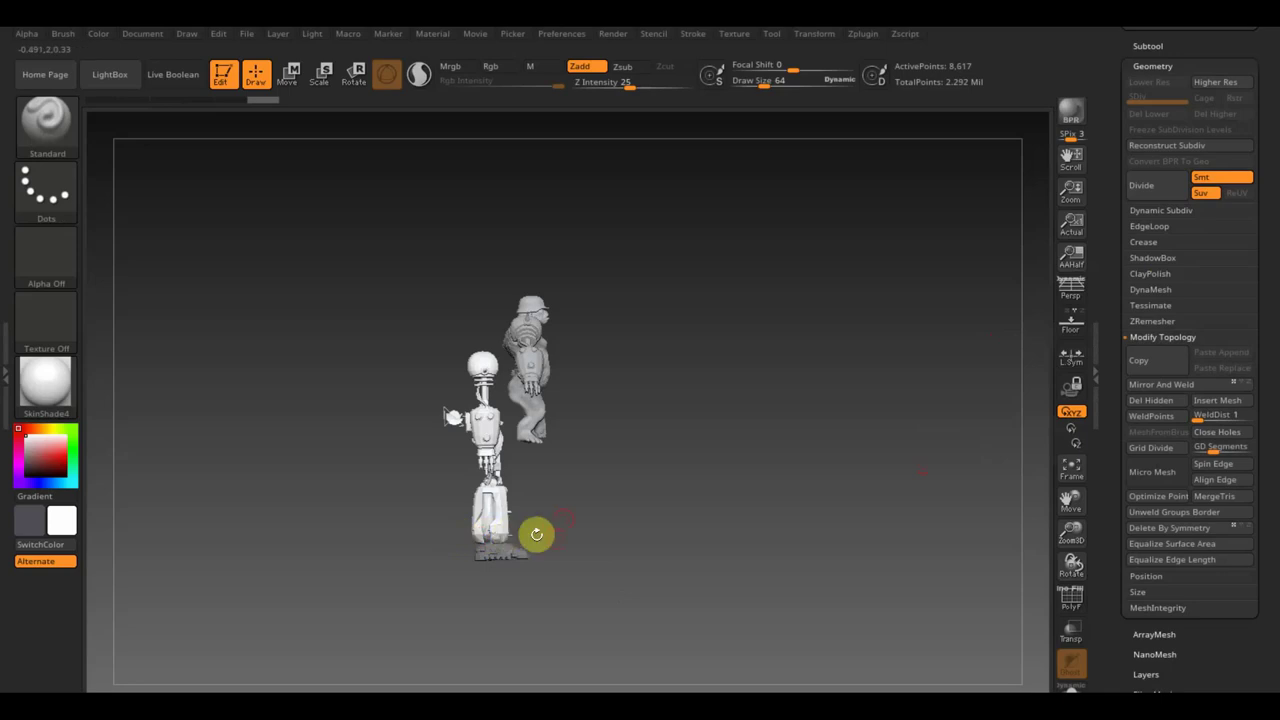
Mask, invert and hide the leg, then Del Hidden to leave only the foot
key("f")
left_click_drag(587, 538, 717, 266, "alt")
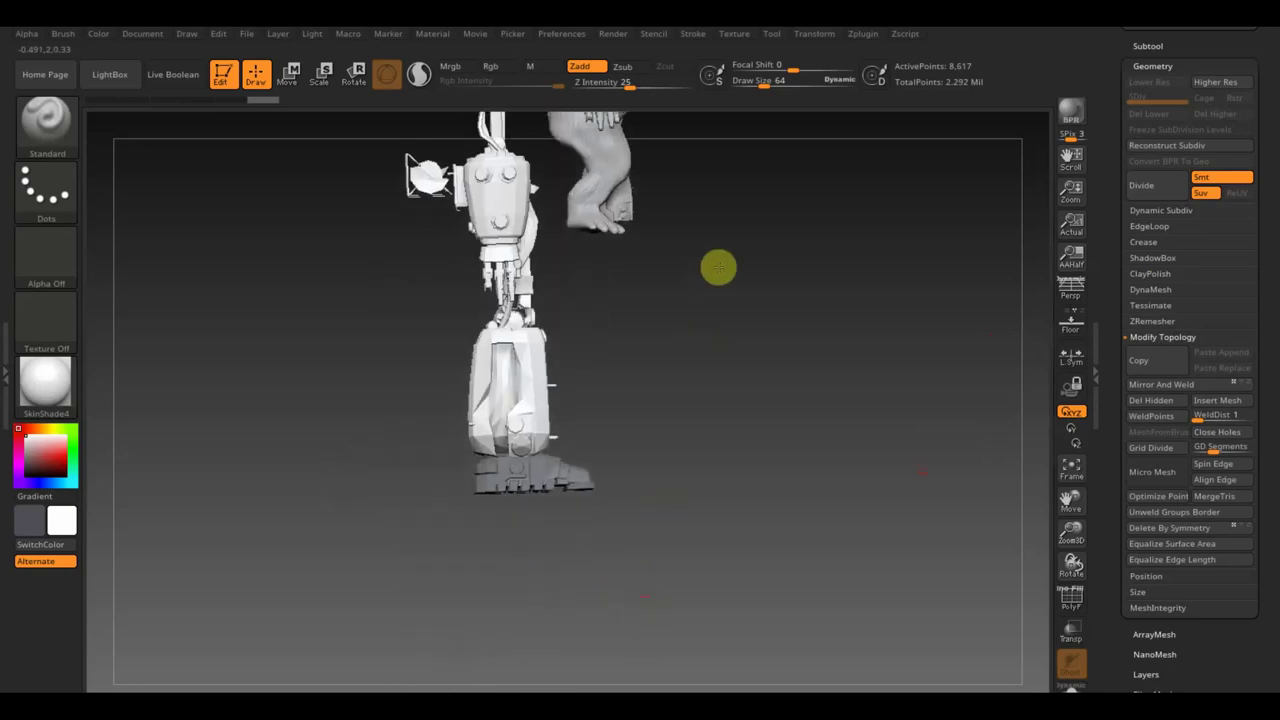
left_click_drag(409, 356, 598, 451, "ctrl")
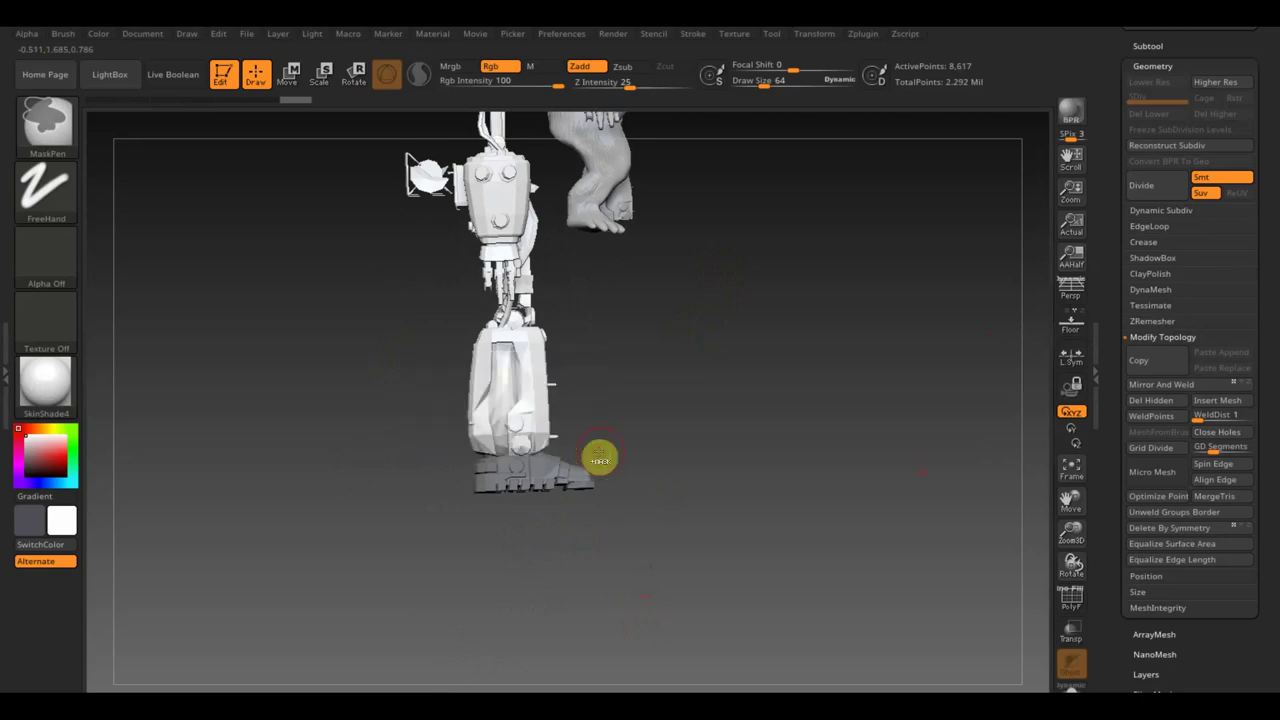
key("ctrl")
left_click(716, 484, "ctrl")
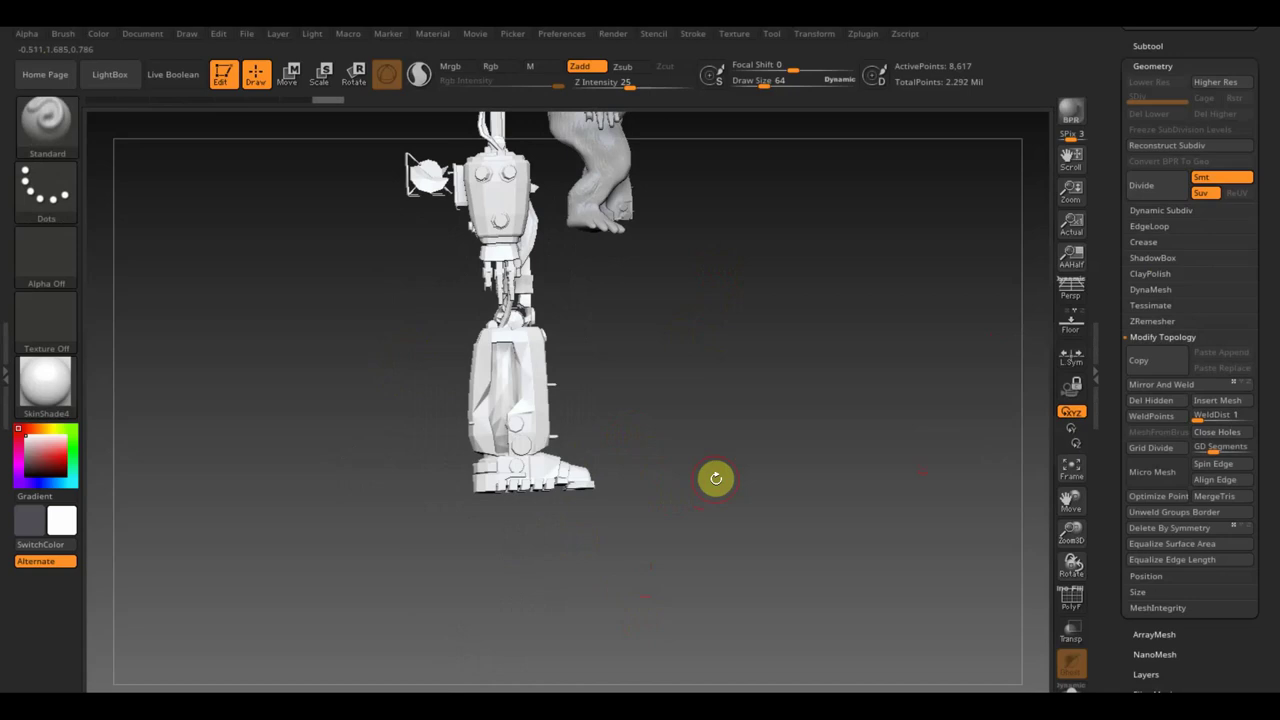
mouse_move(716, 478)
left_mouse_down()
mouse_move(674, 543)
mouse_move(639, 563)
left_mouse_up()
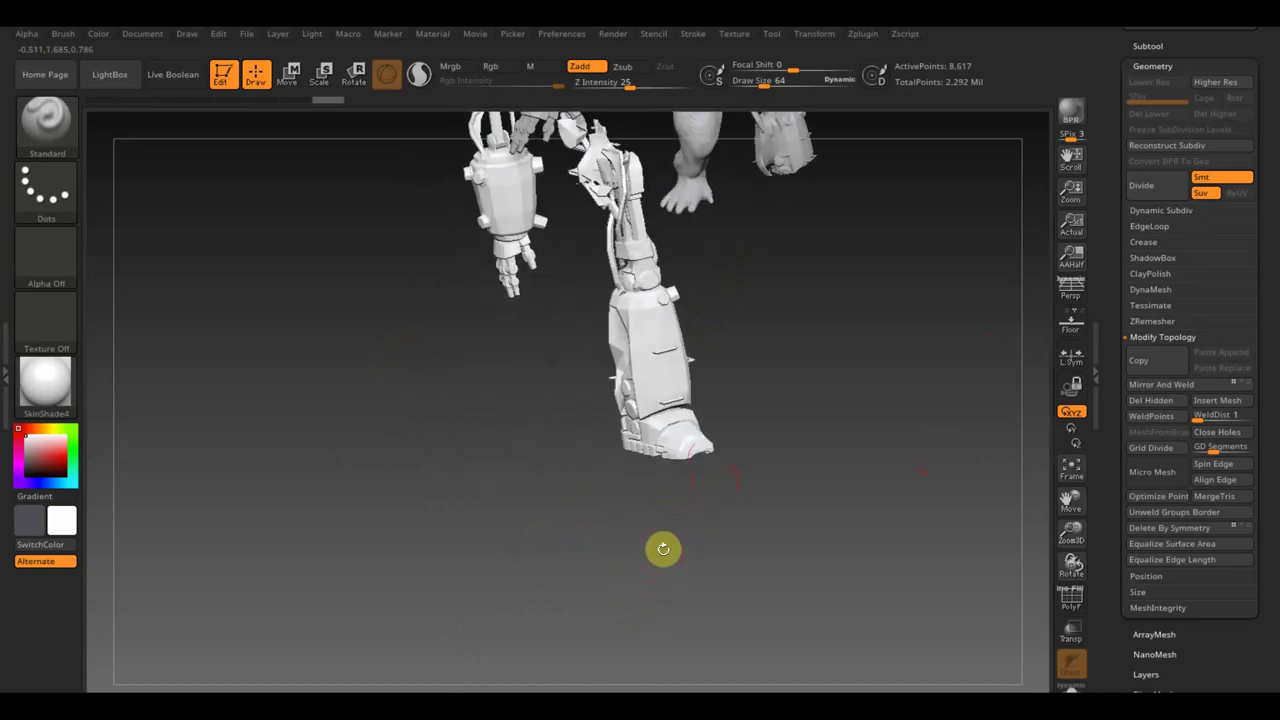
key("ctrl+shift")
left_click(674, 440, "ctrl+shift")
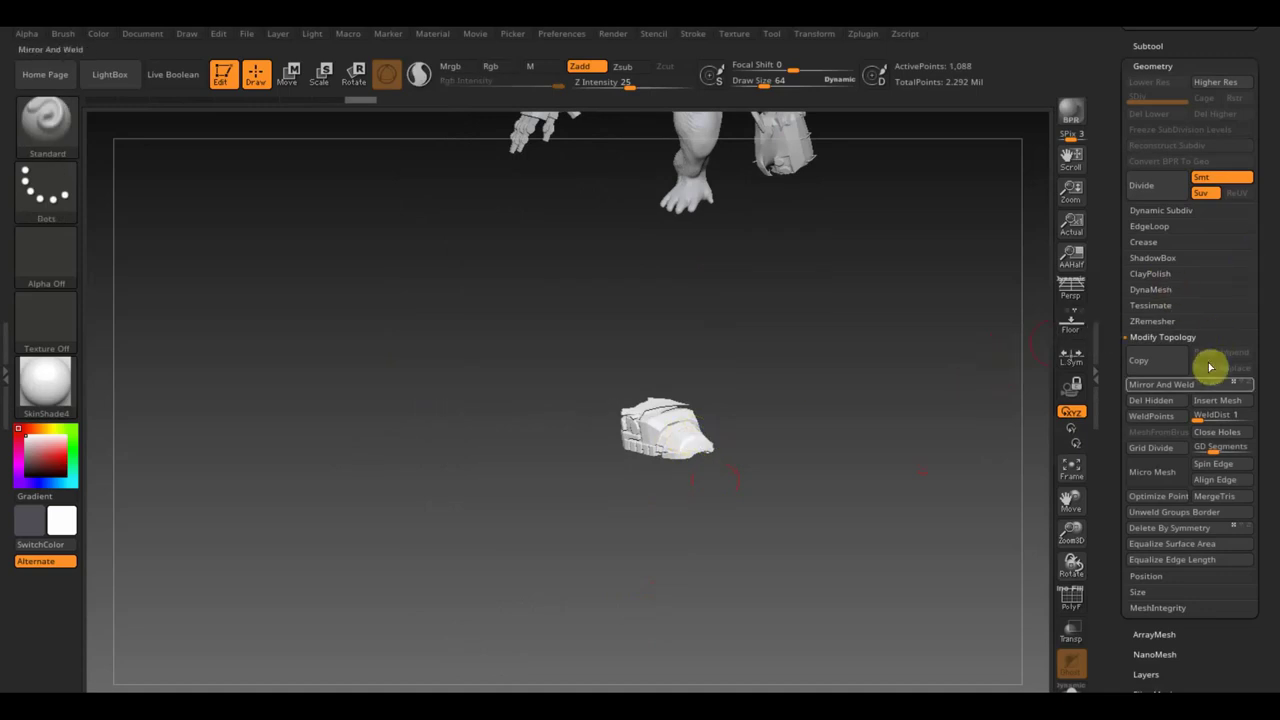
left_click(1177, 401)
Frame the foot, shrink the brush, and mask along the foot's top edge
left_click_drag(851, 331, 723, 386)
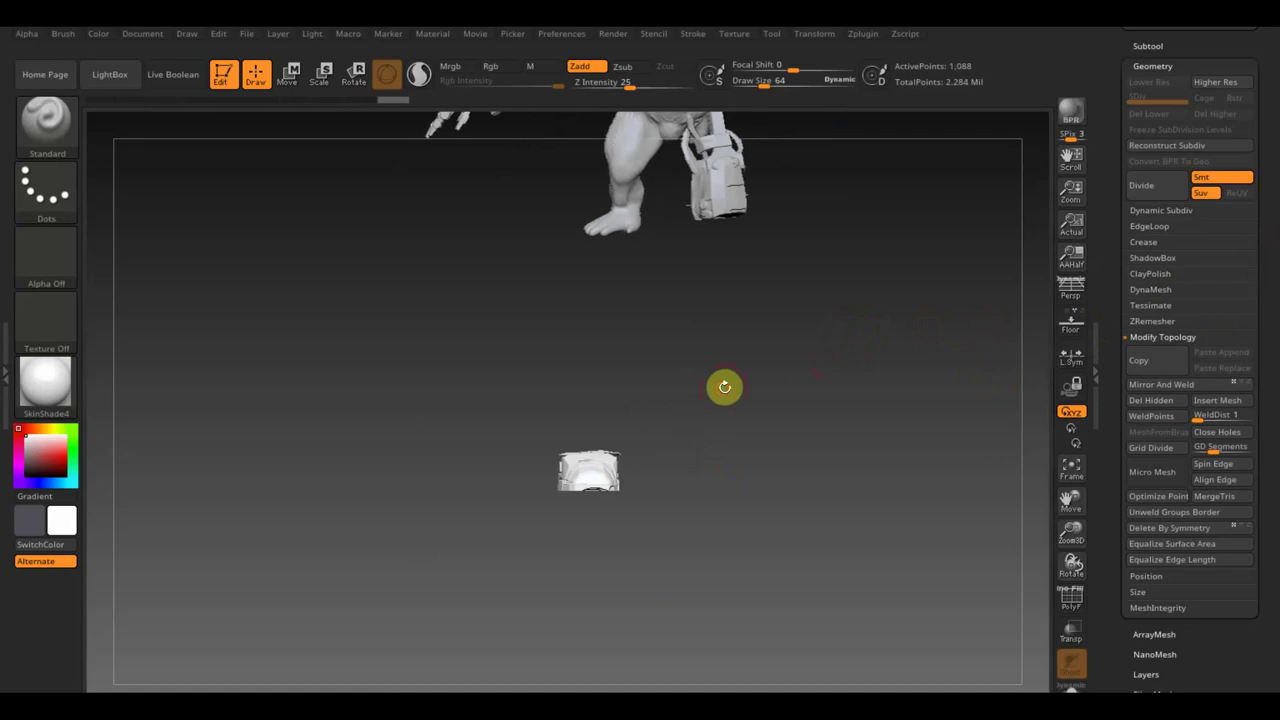
key("f")
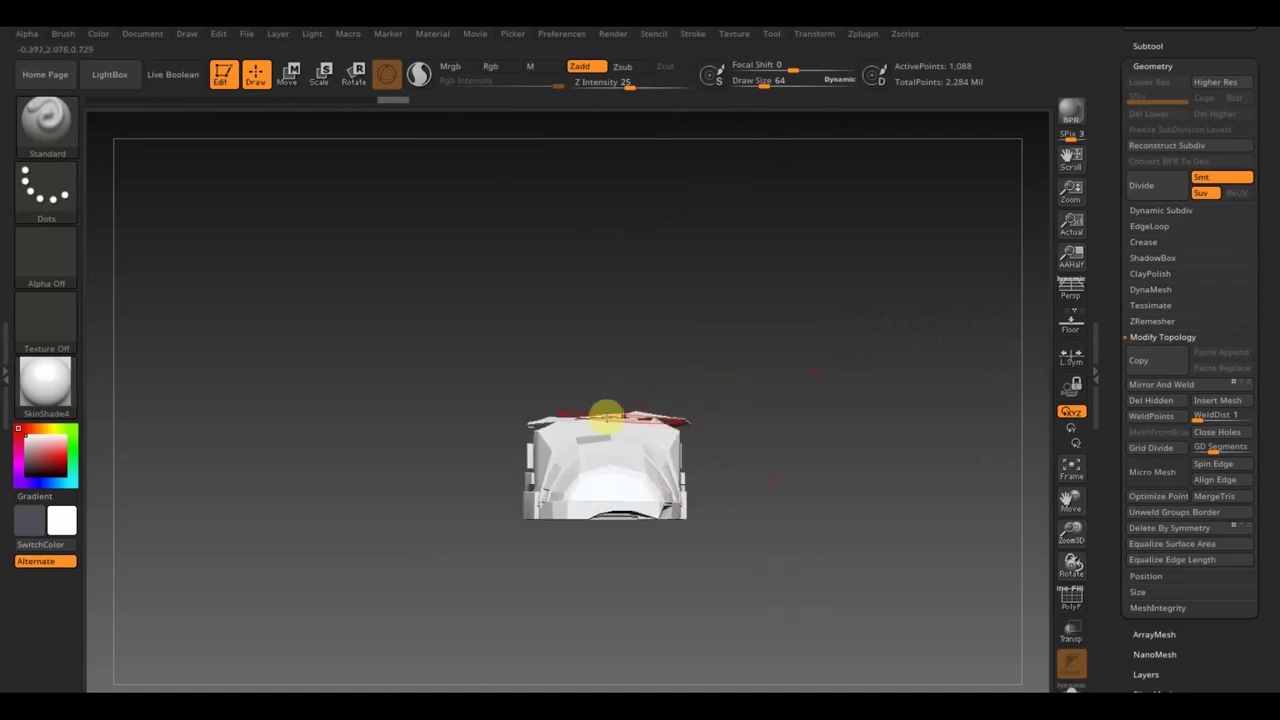
key("ctrl")
key("ctrl")
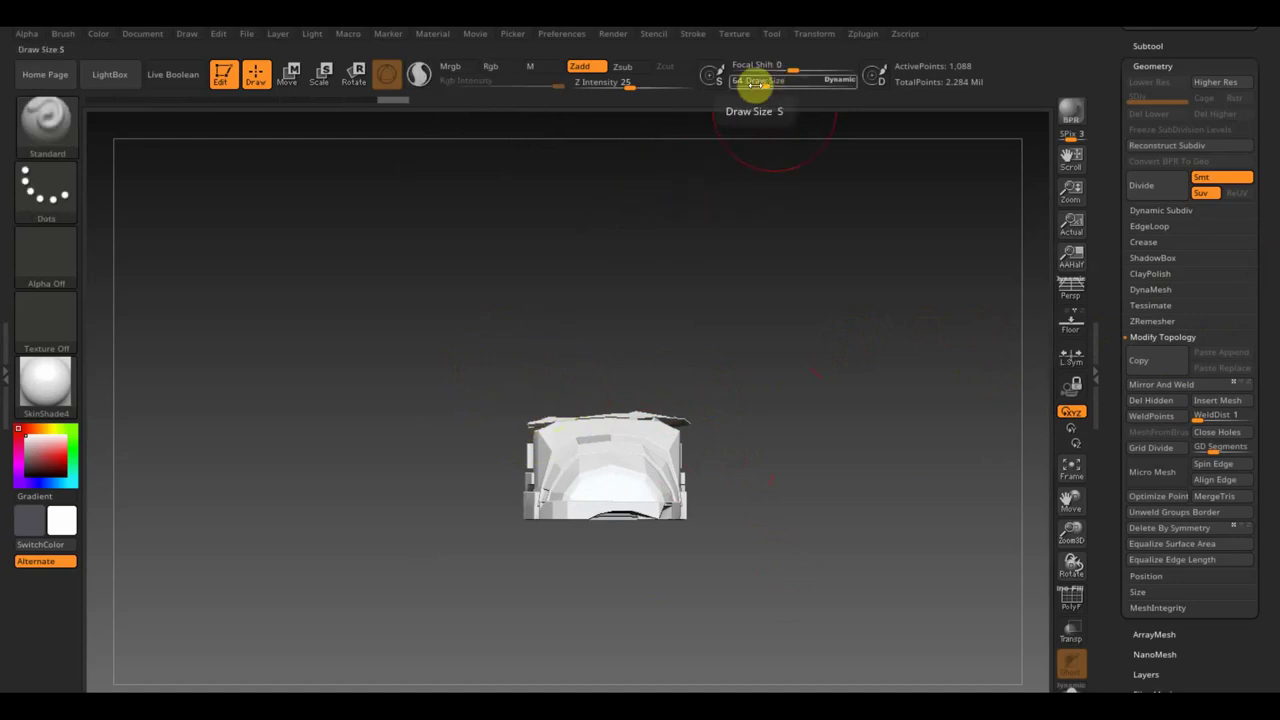
left_click_drag(762, 84, 755, 84)
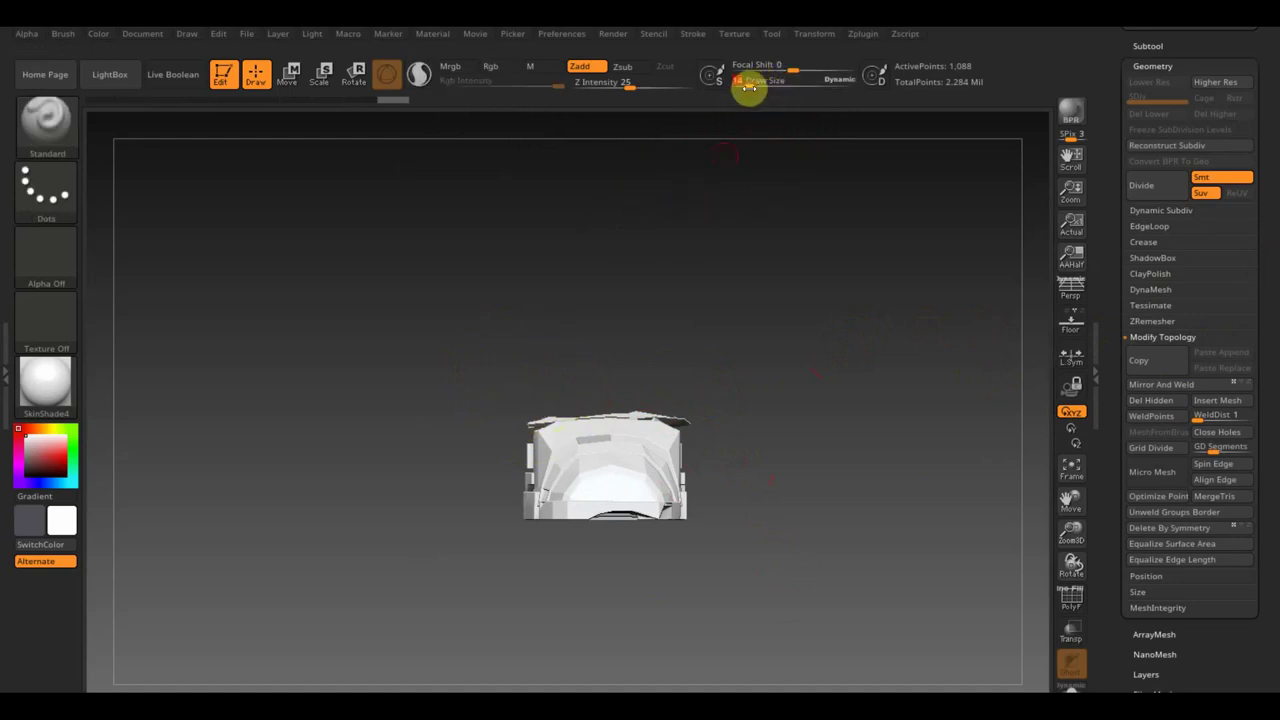
key("ctrl")
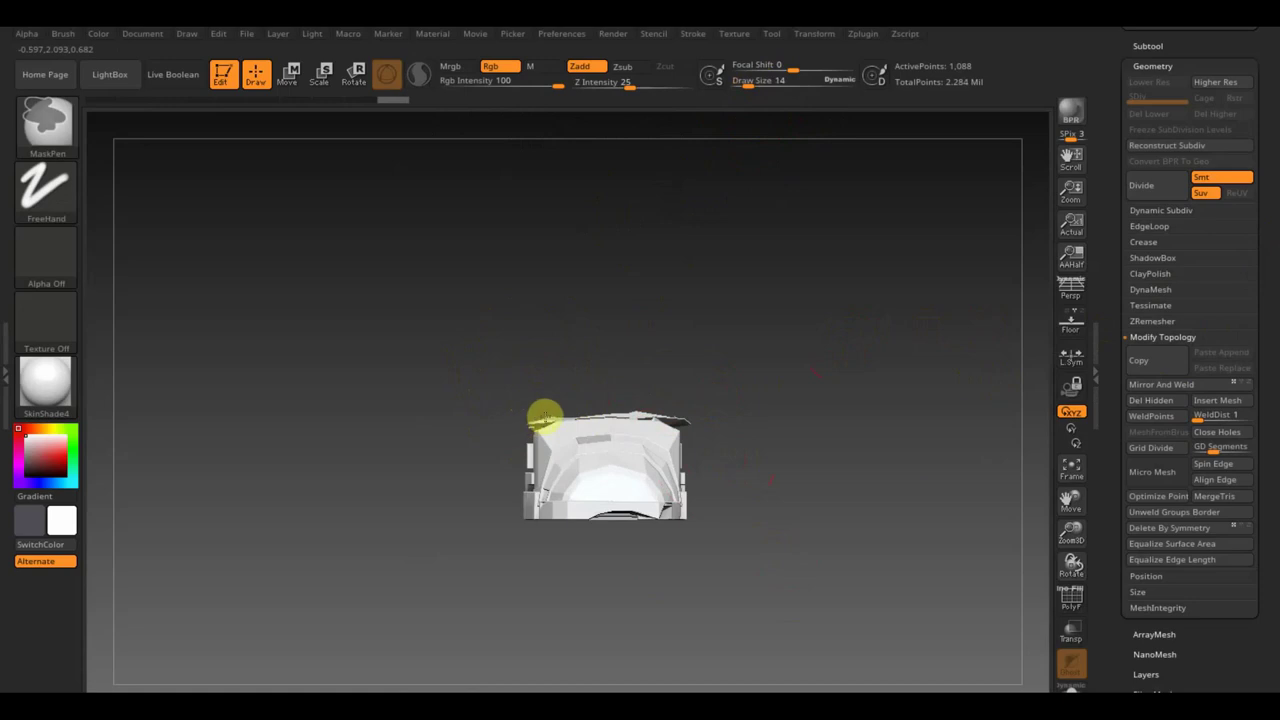
mouse_move(542, 424)
left_mouse_down("ctrl")
mouse_move(591, 406)
mouse_move(654, 414)
mouse_move(740, 437)
mouse_move(700, 462)
mouse_move(743, 469)
left_mouse_up("ctrl")
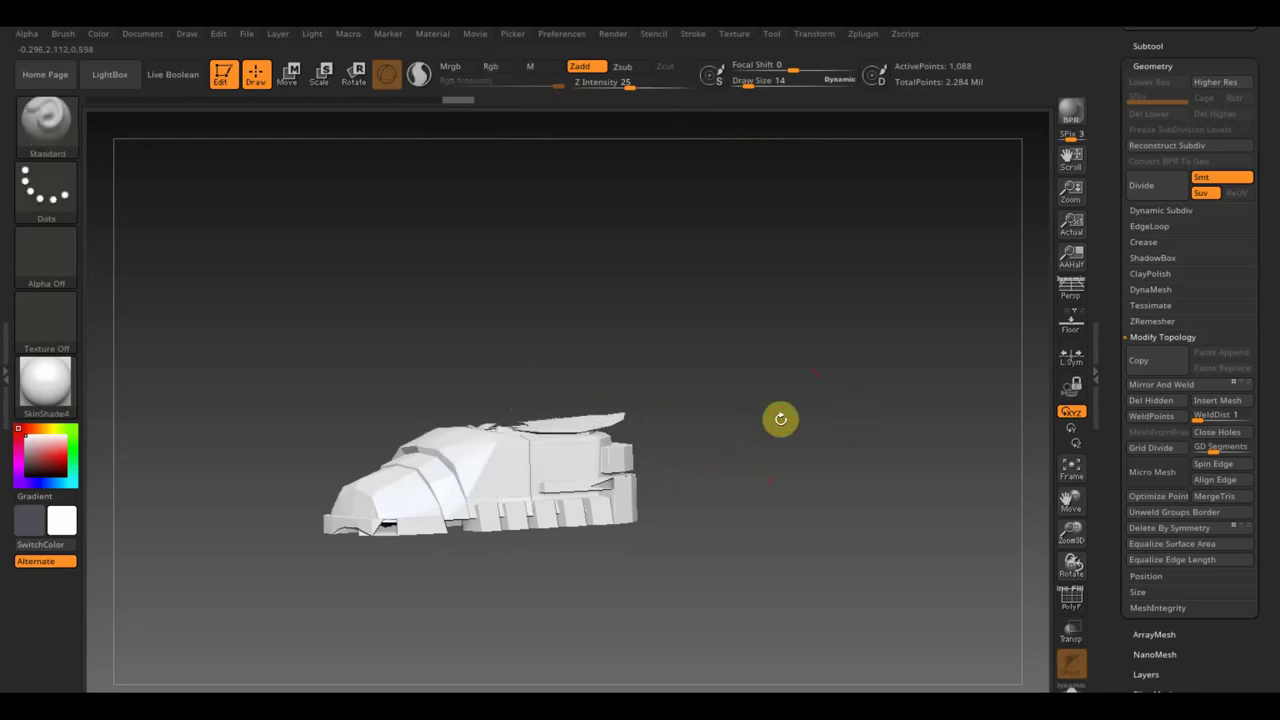
DynaMesh the foot at resolution 1072 with Project on, reaching 608,633 points
left_click(1150, 289)
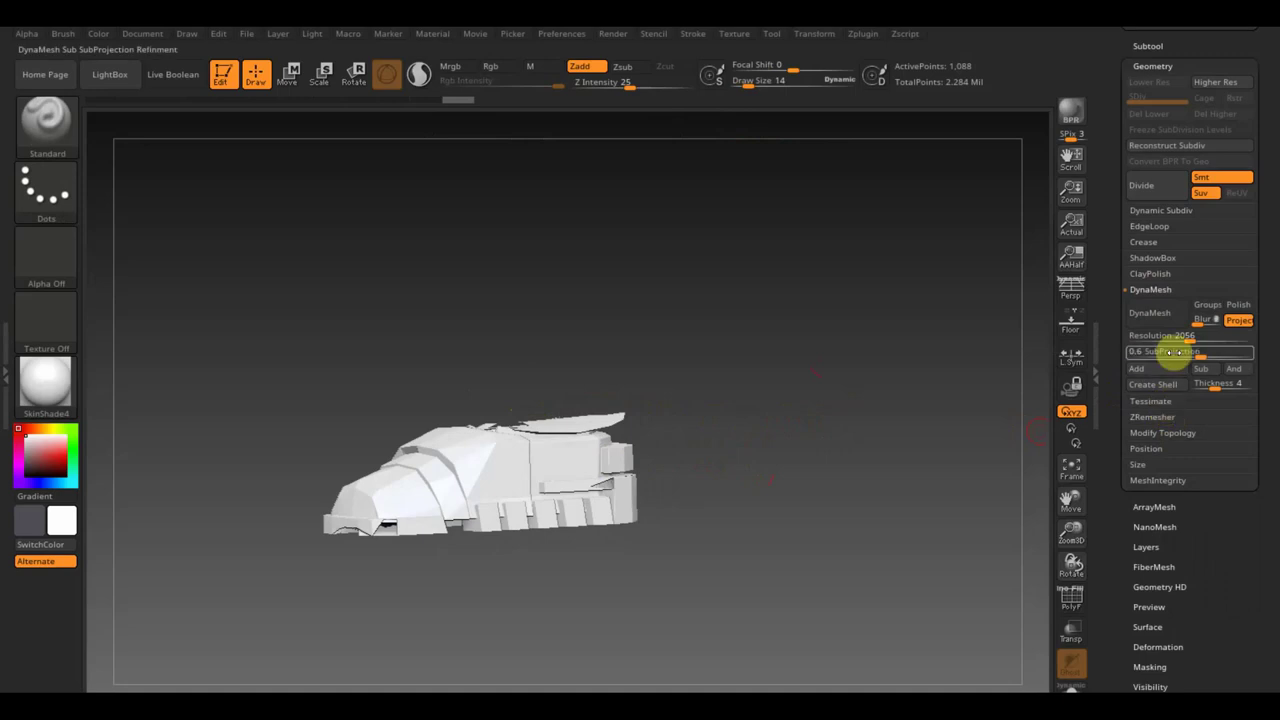
left_click(1180, 337)
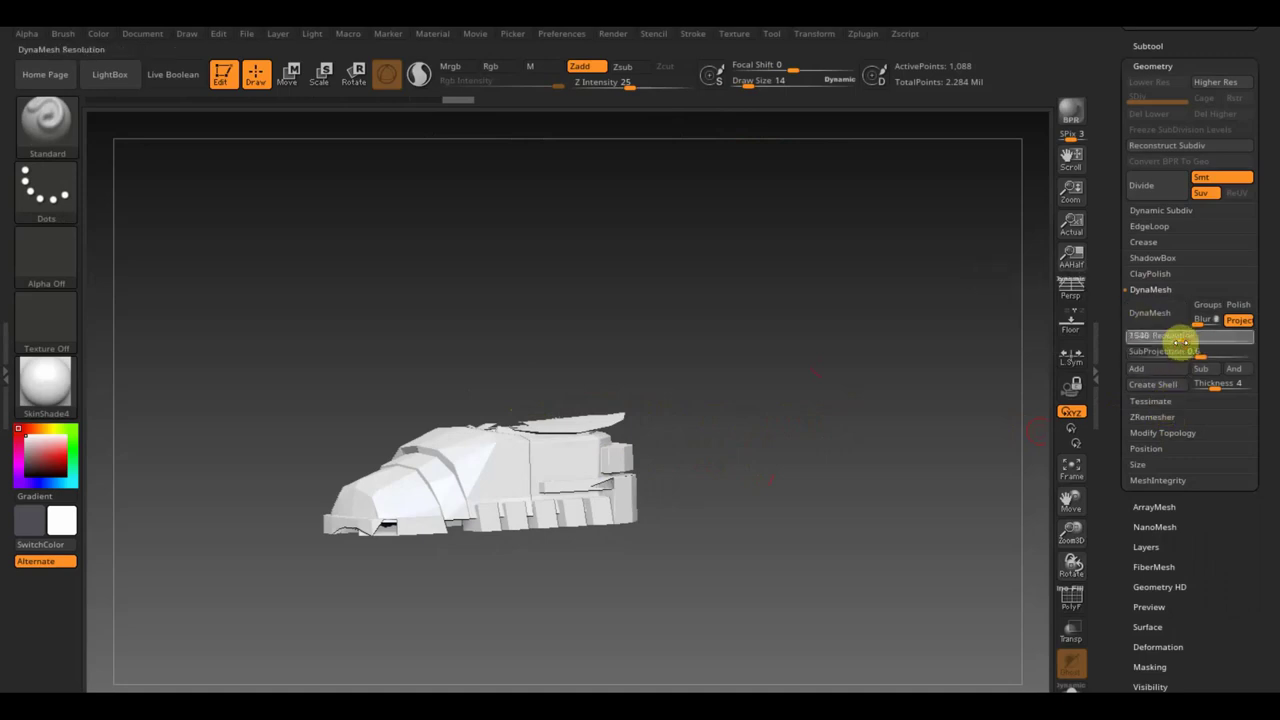
left_click(1155, 322)
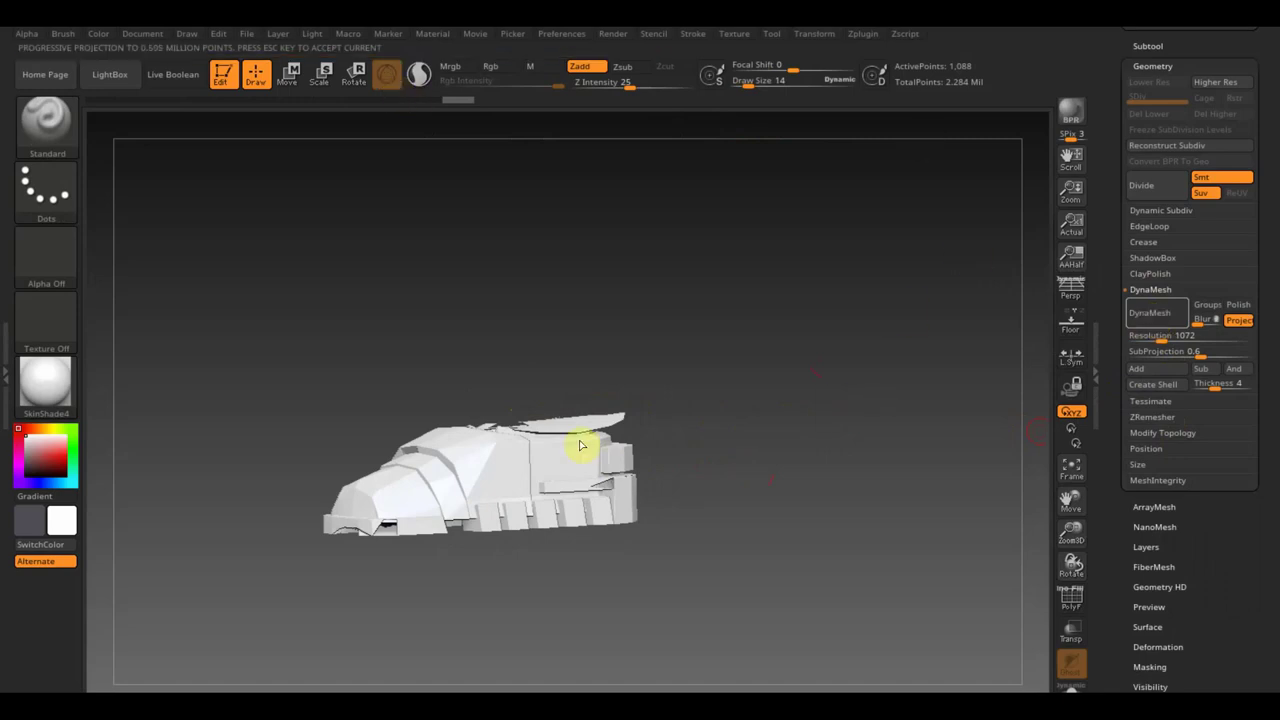
mouse_move(787, 426)
left_mouse_down("shift")
mouse_move(800, 429)
mouse_move(785, 439)
left_mouse_up("shift")
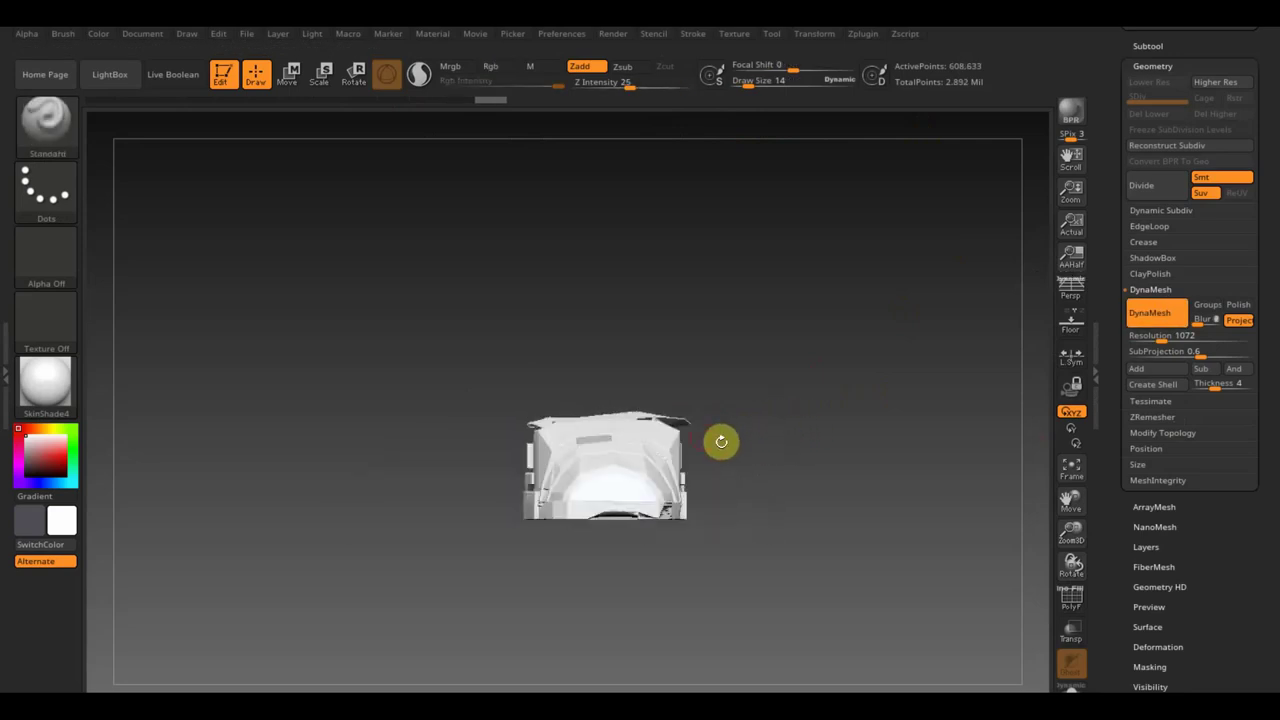
key("ctrl+shift")
Reset the brushes and cut away part of the foot with ClipCircle
left_click(78, 140)
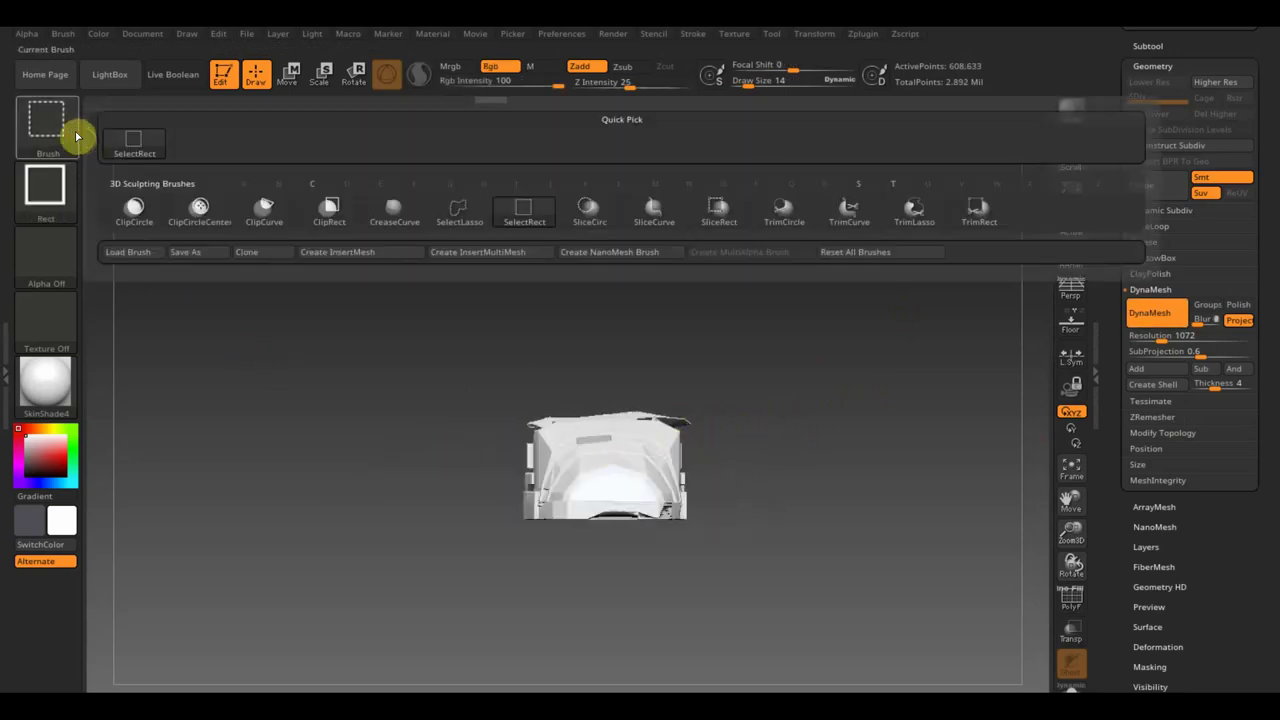
left_click(848, 250)
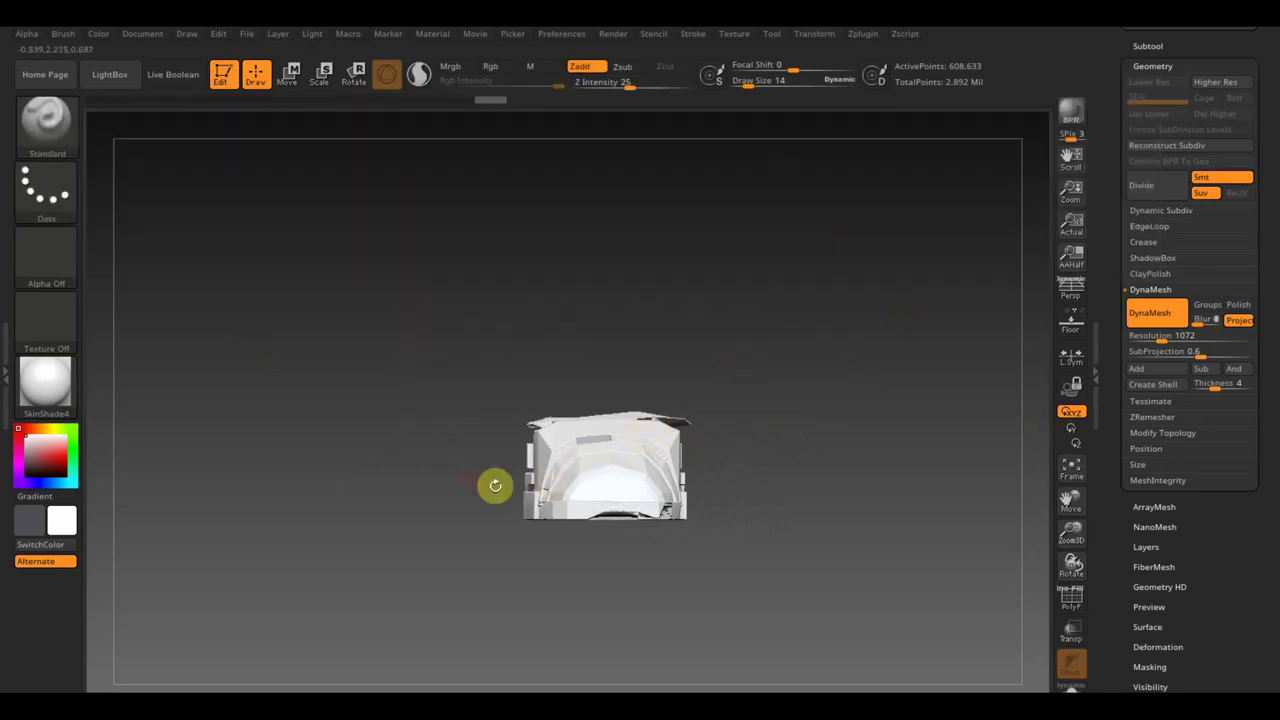
key("ctrl+shift")
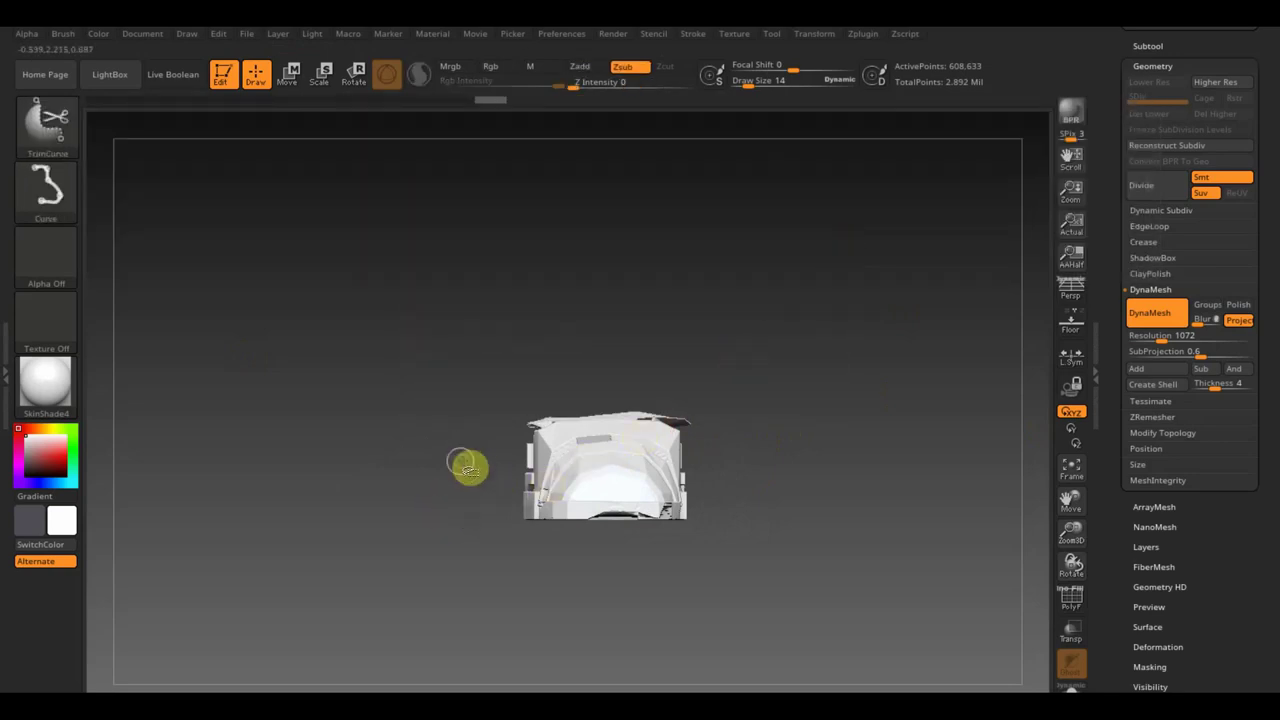
left_click(75, 135)
left_click(140, 212)
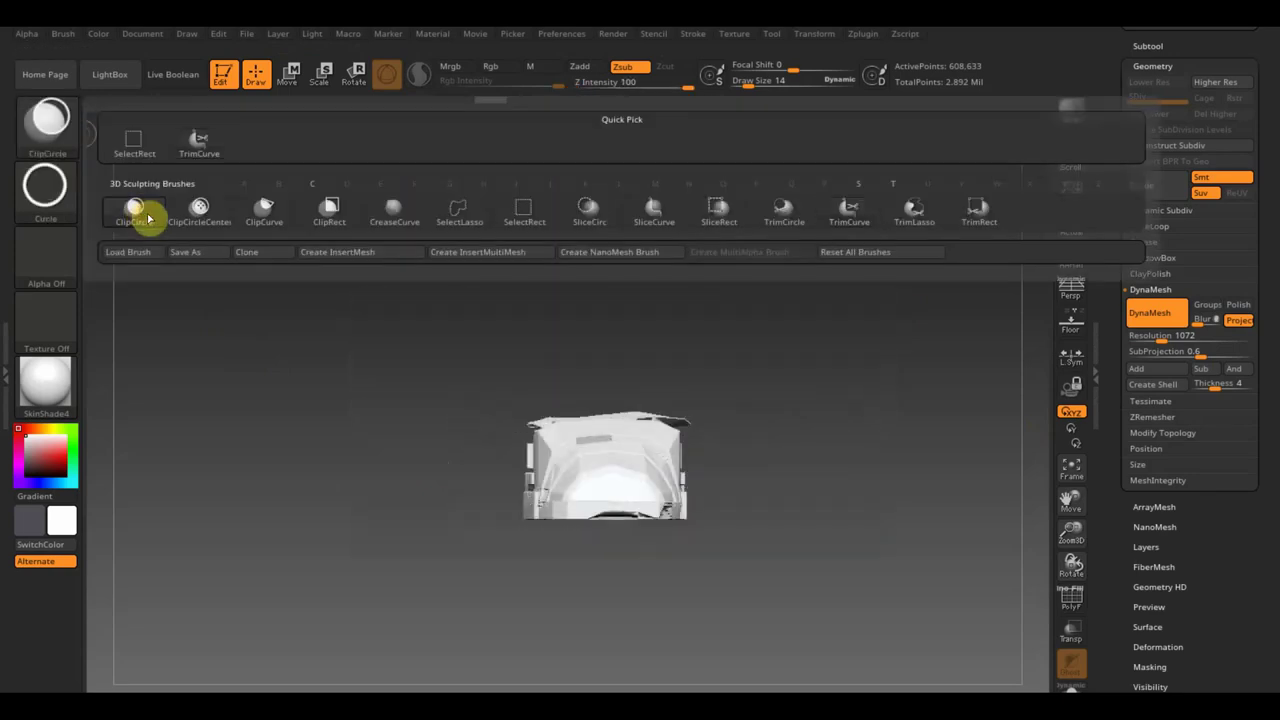
mouse_move(769, 640)
left_mouse_down("ctrl+shift")
mouse_move(453, 413)
mouse_move(842, 556)
mouse_move(874, 511)
left_mouse_up("ctrl+shift")
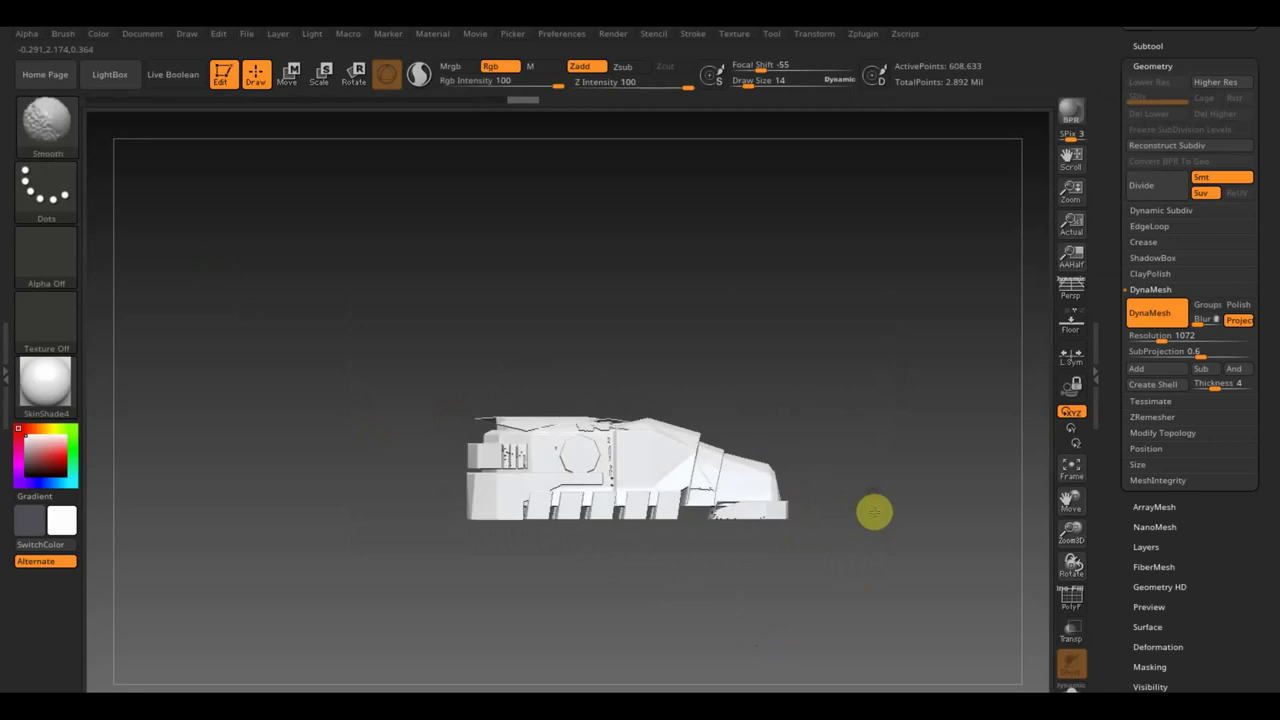
mouse_move(905, 633)
left_mouse_down("ctrl+shift")
mouse_move(597, 523)
mouse_move(352, 410)
left_mouse_up("ctrl+shift")
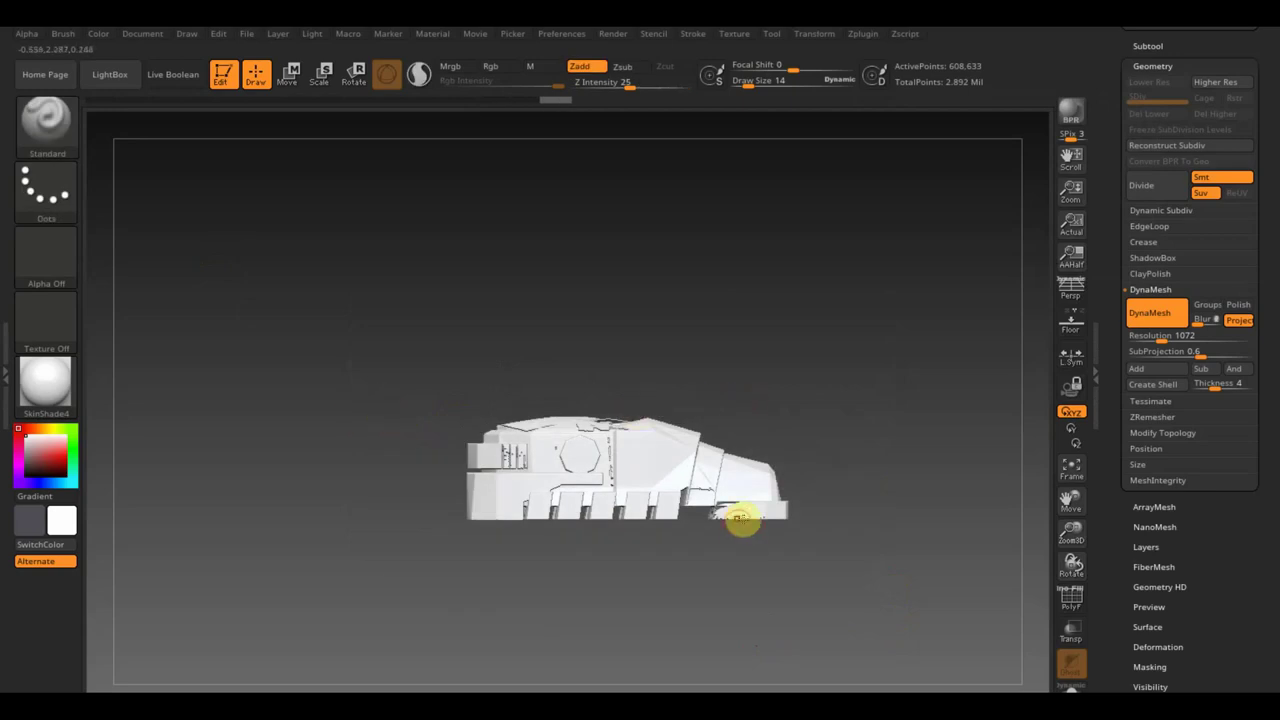
mouse_move(740, 517)
left_mouse_down()
mouse_move(848, 501)
mouse_move(843, 357)
left_mouse_up()
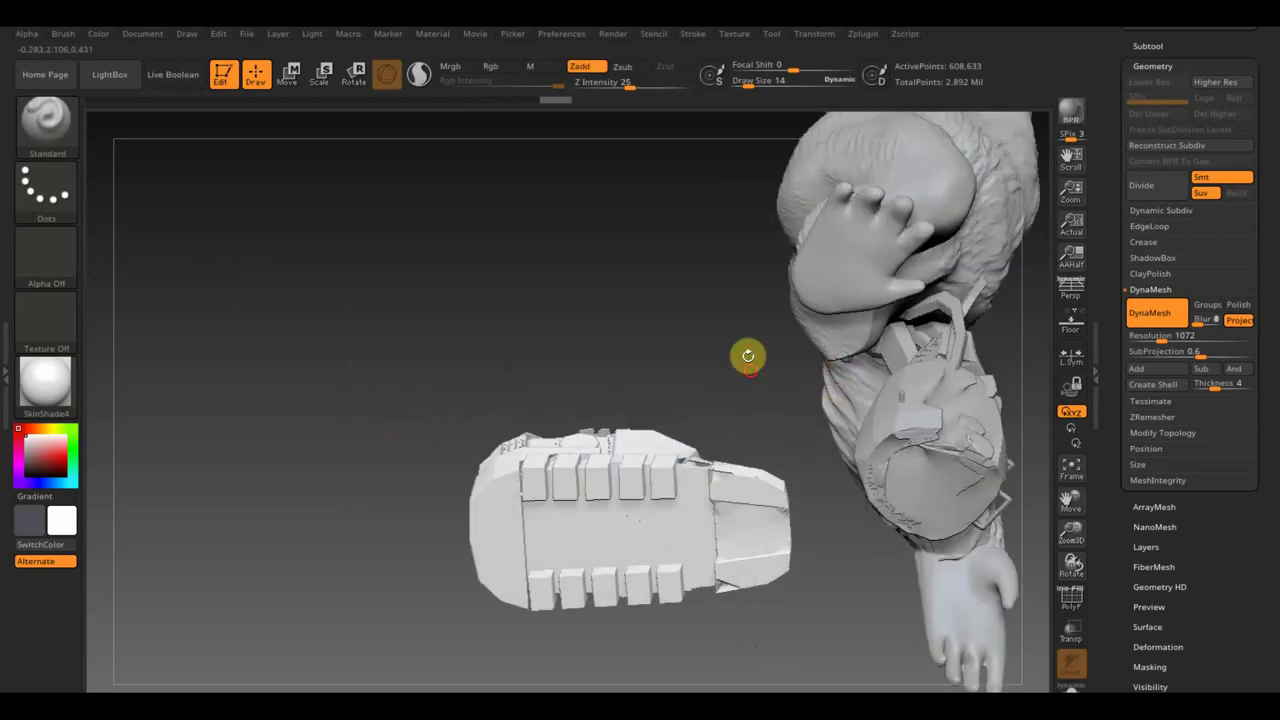
Orbit around the clipped foot to check the cut from beside, three-quarter and above
left_click_drag(749, 354, 754, 502)
mouse_move(834, 463)
left_mouse_down()
mouse_move(842, 573)
mouse_move(846, 531)
mouse_move(911, 463)
mouse_move(849, 480)
mouse_move(869, 471)
mouse_move(864, 438)
mouse_move(929, 591)
left_mouse_up()
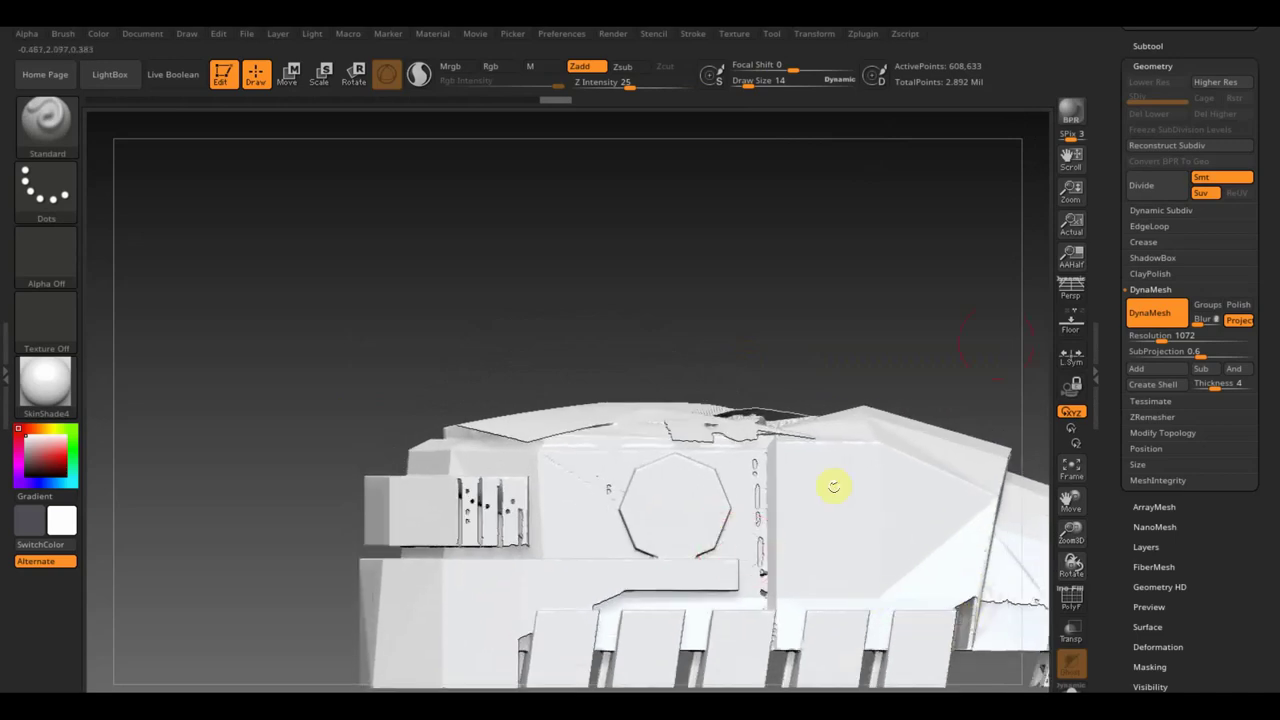
left_click_drag(946, 319, 834, 280)
mouse_move(691, 337)
left_mouse_down()
mouse_move(740, 331)
mouse_move(771, 306)
mouse_move(814, 323)
mouse_move(803, 263)
mouse_move(763, 349)
mouse_move(780, 385)
left_mouse_up()
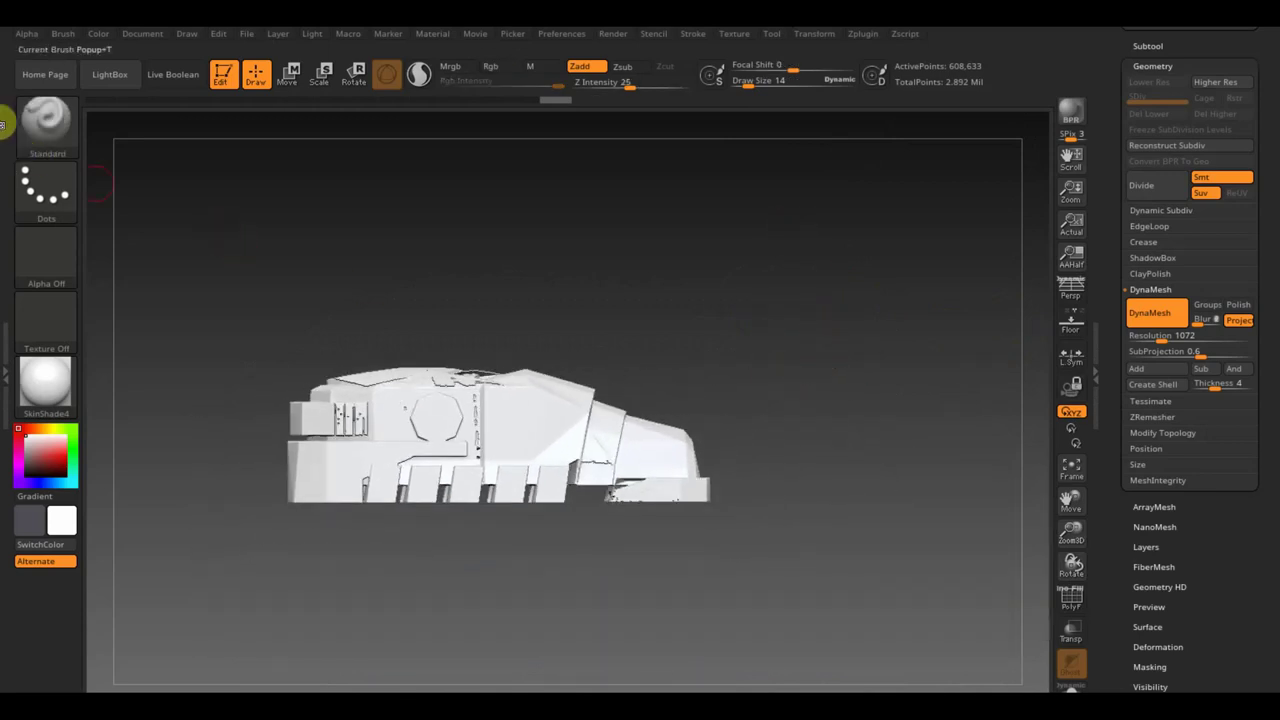
left_click(55, 128)
left_click(199, 140)
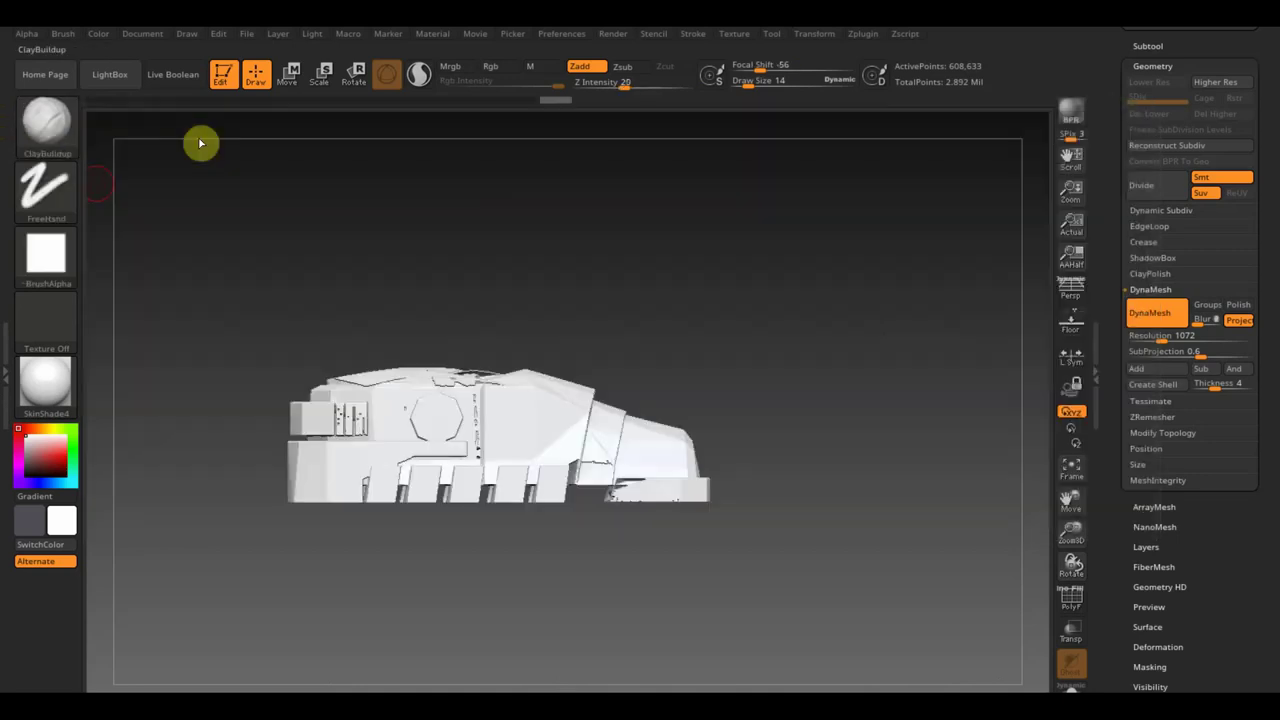
left_click(58, 131)
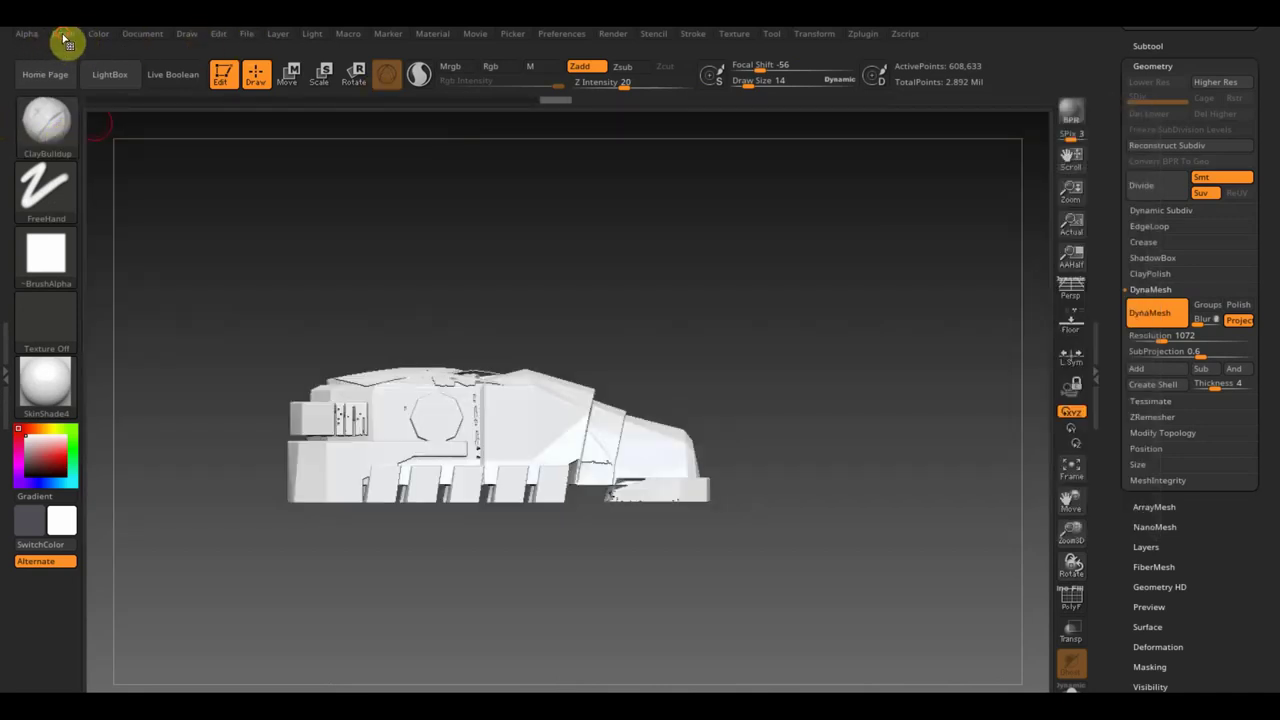
left_click(63, 35)
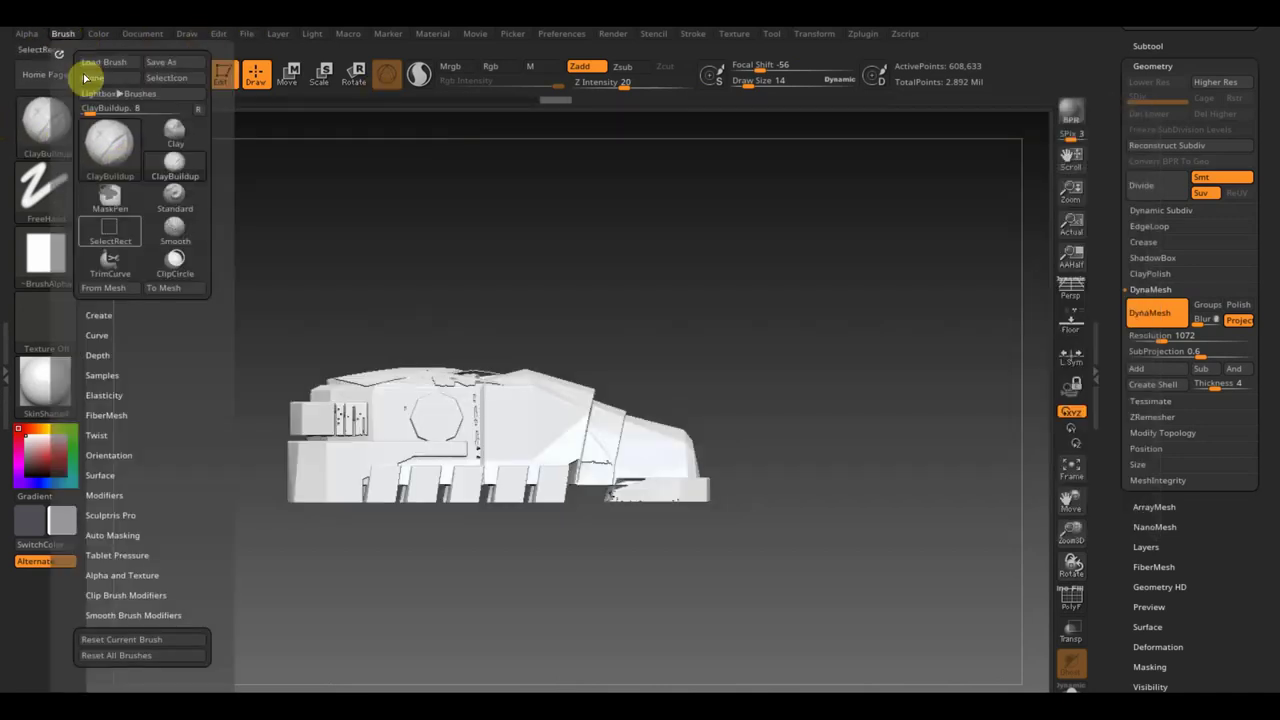
left_click(118, 535)
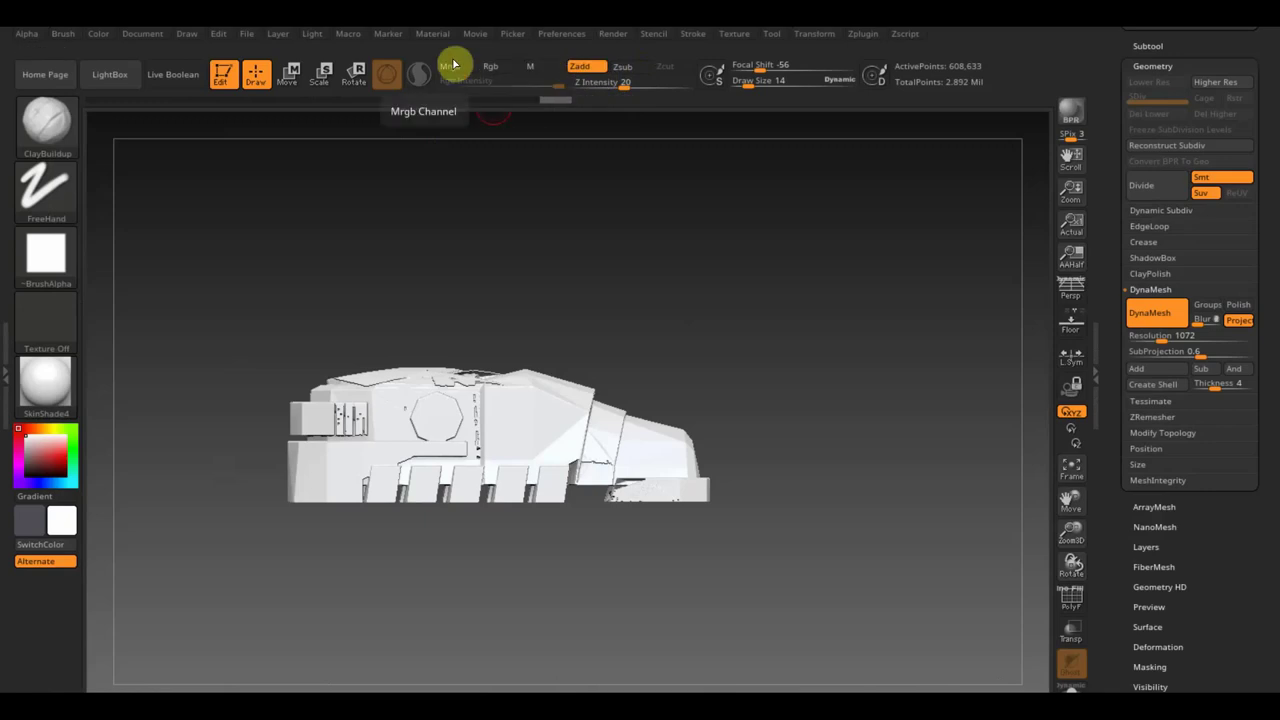
Soften the boot's top crease with ClayBuildup at Z Intensity 2 and size 18
left_click_drag(622, 87, 586, 94)
right_click_drag(523, 366, 560, 366)
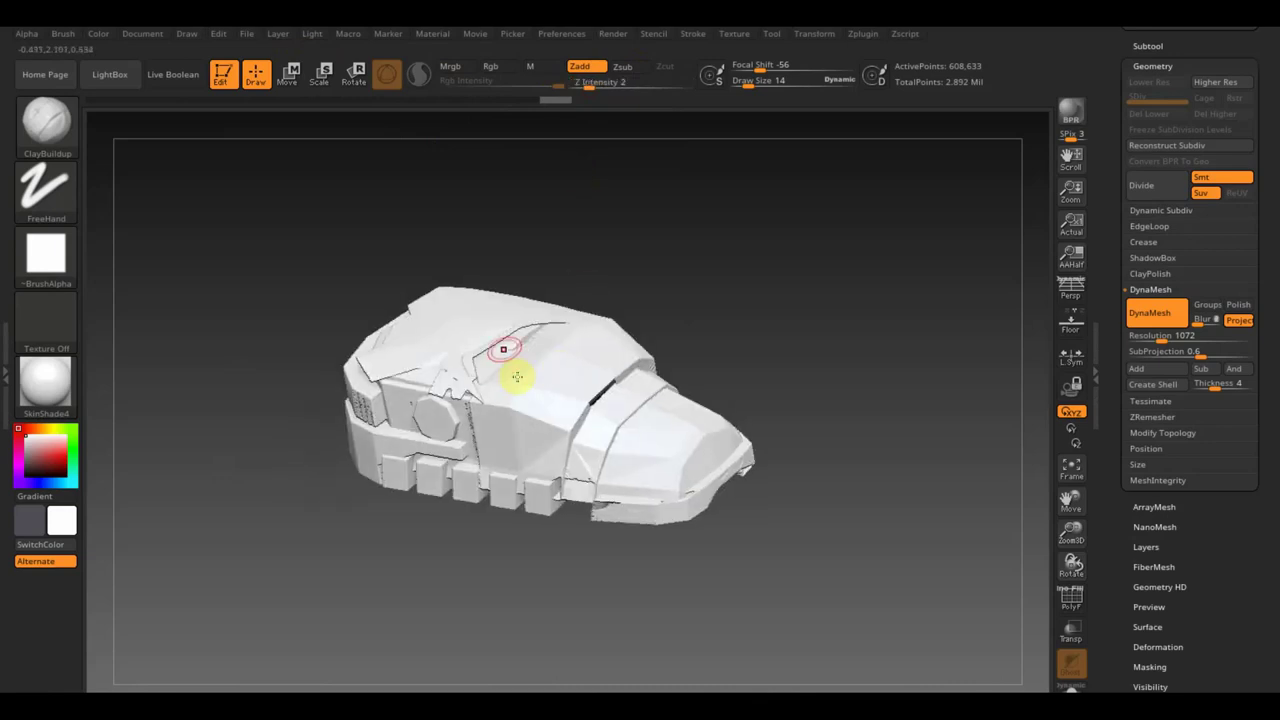
left_click_drag(743, 84, 752, 84)
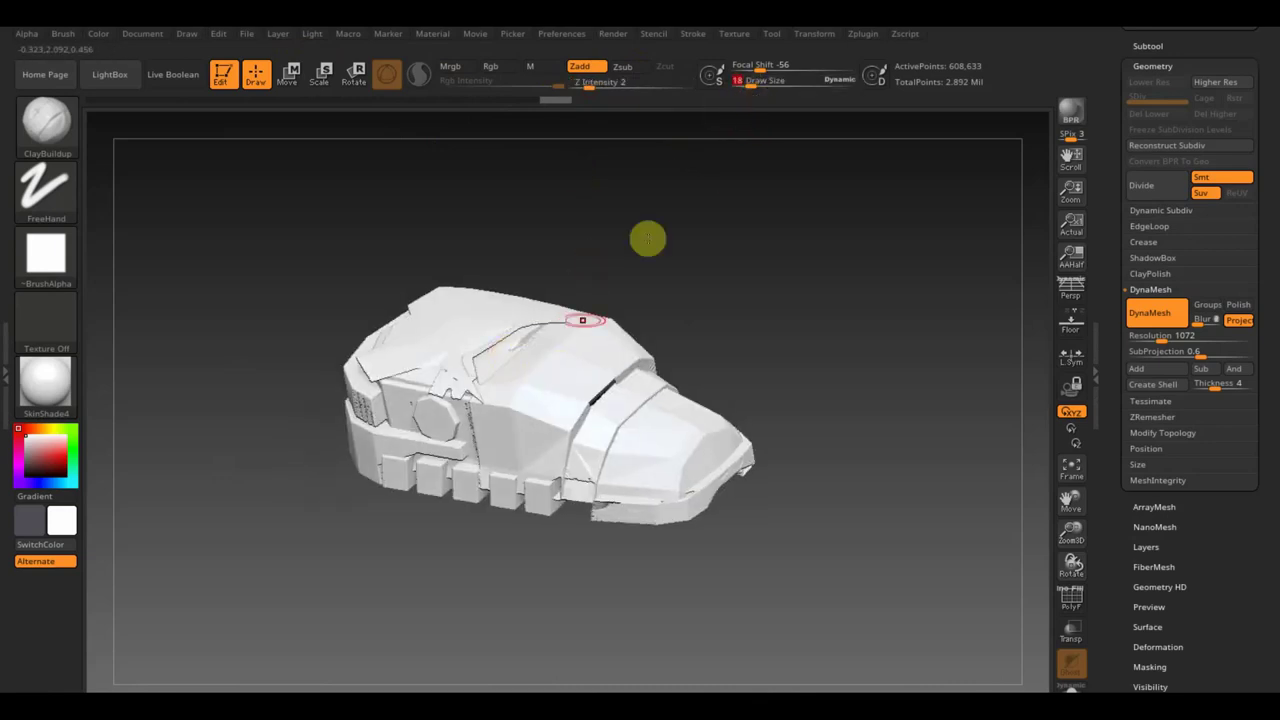
left_click_drag(582, 320, 497, 341)
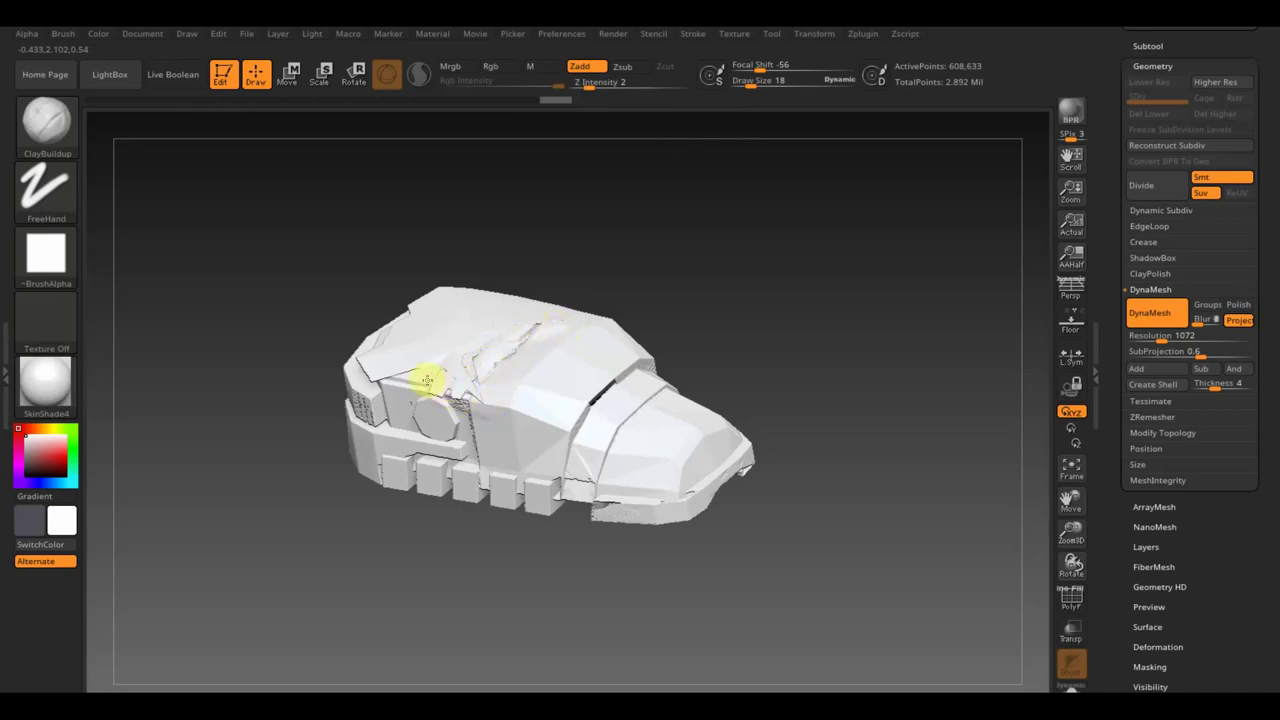
Re-DynaMesh the boot piece, bringing it to 559,784 points
mouse_move(411, 367)
right_mouse_down()
mouse_move(331, 309)
mouse_move(357, 286)
right_mouse_up()
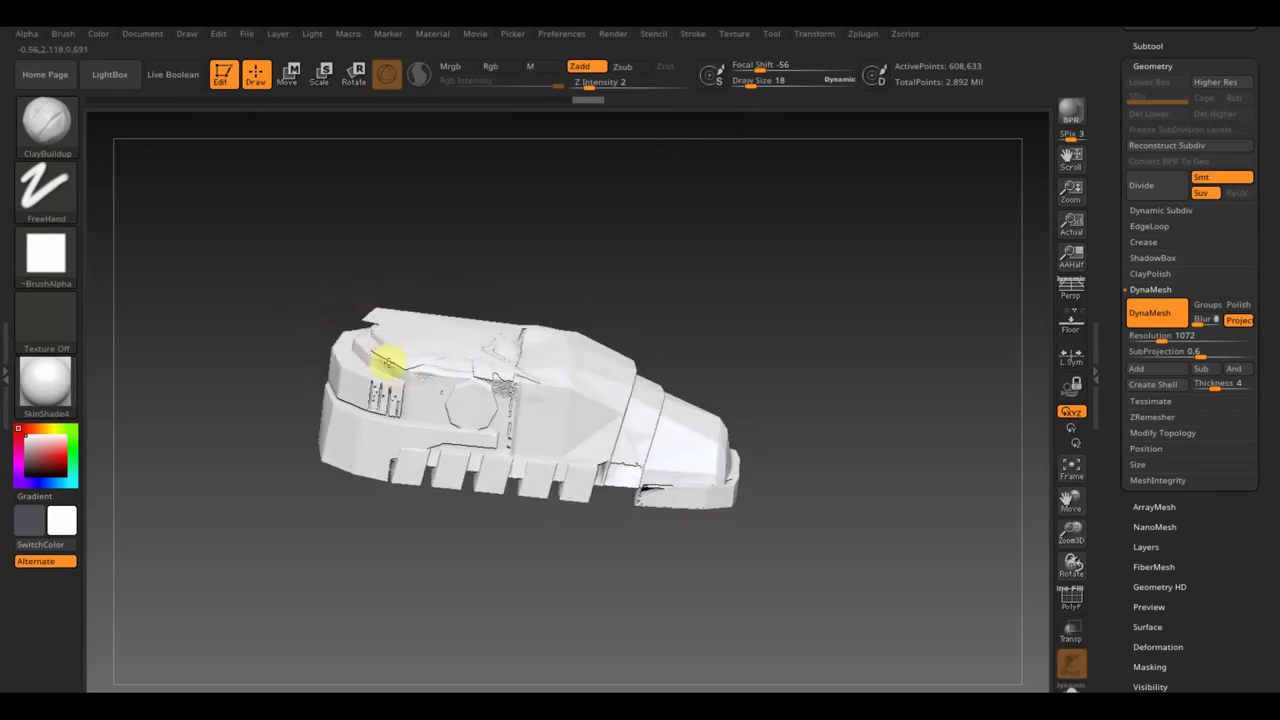
mouse_move(619, 370)
right_mouse_down()
mouse_move(771, 454)
mouse_move(763, 403)
right_mouse_up()
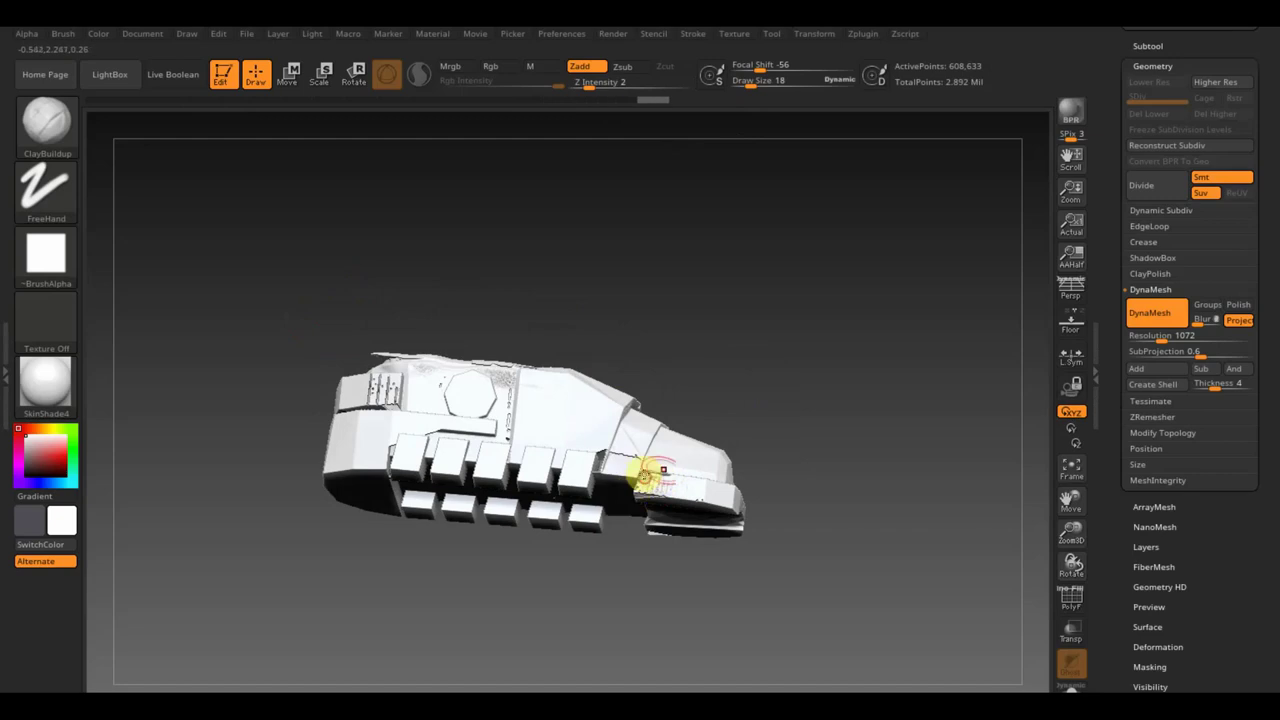
left_click_drag(793, 331, 836, 430, "ctrl")
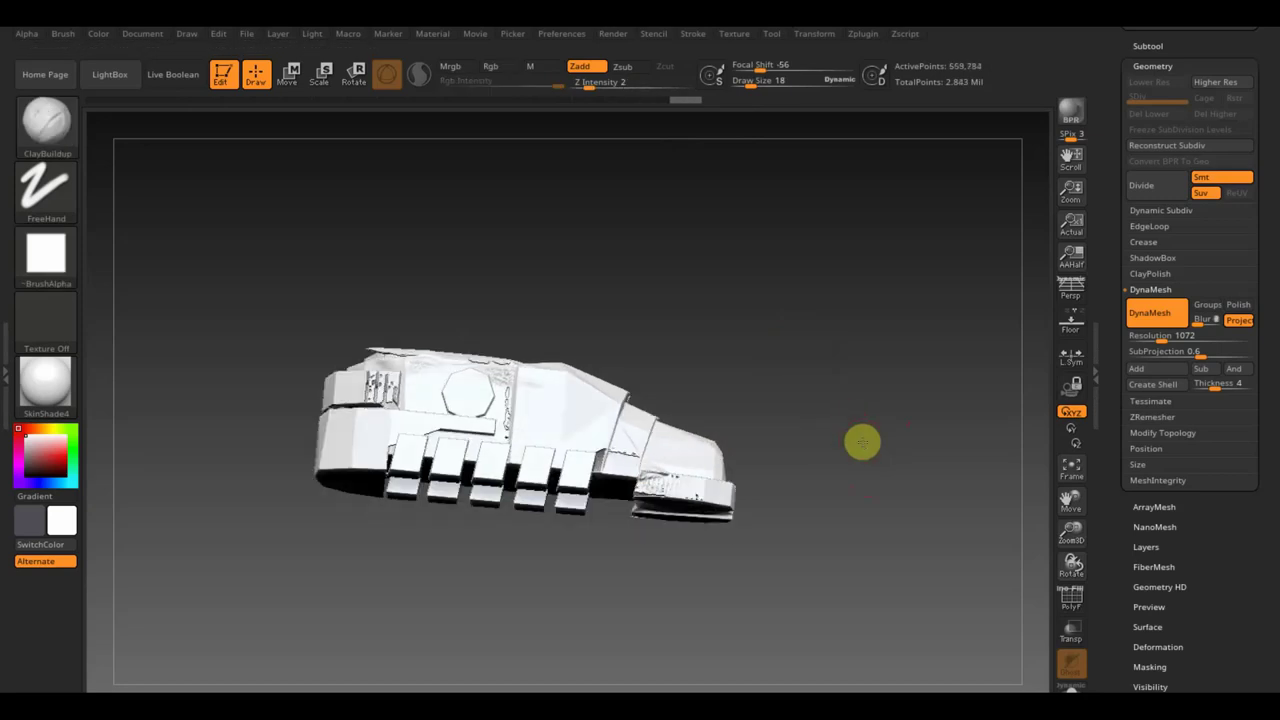
left_click_drag(871, 451, 863, 463, "shift")
Inflate the boot piece slightly with Deformation > Inflate
left_click(933, 512)
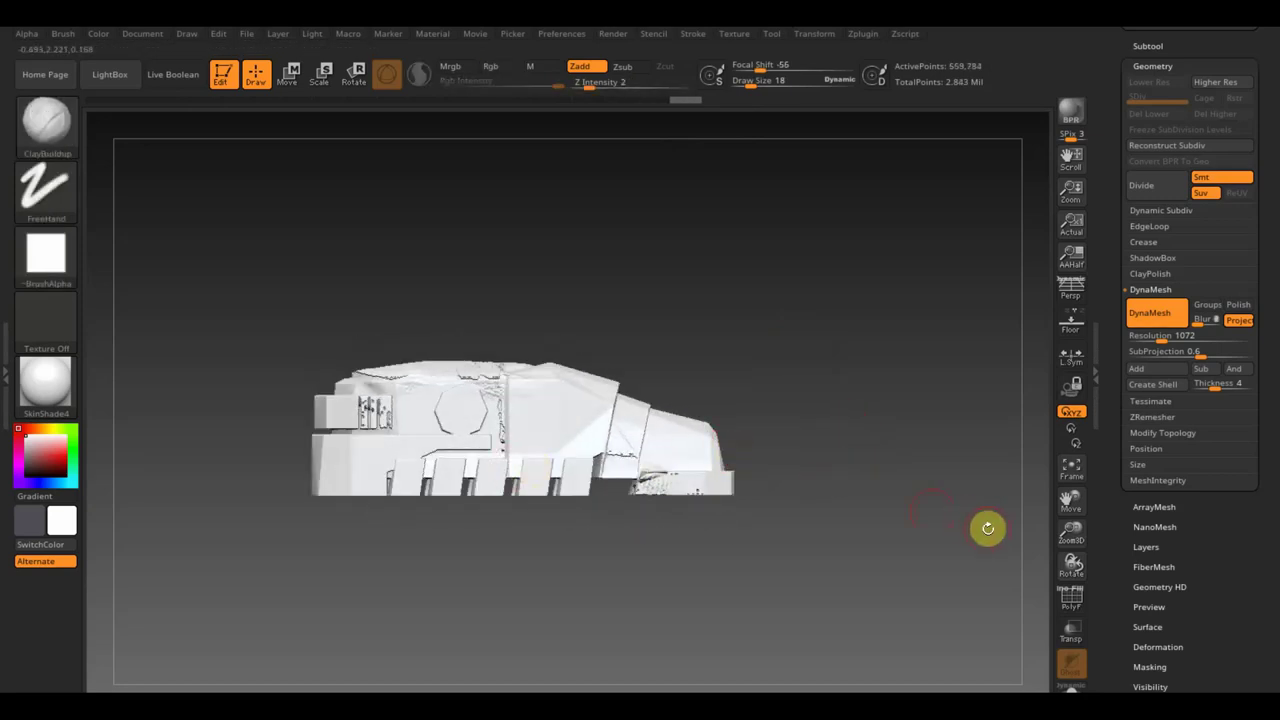
scroll(1231, 594, "down", 3)
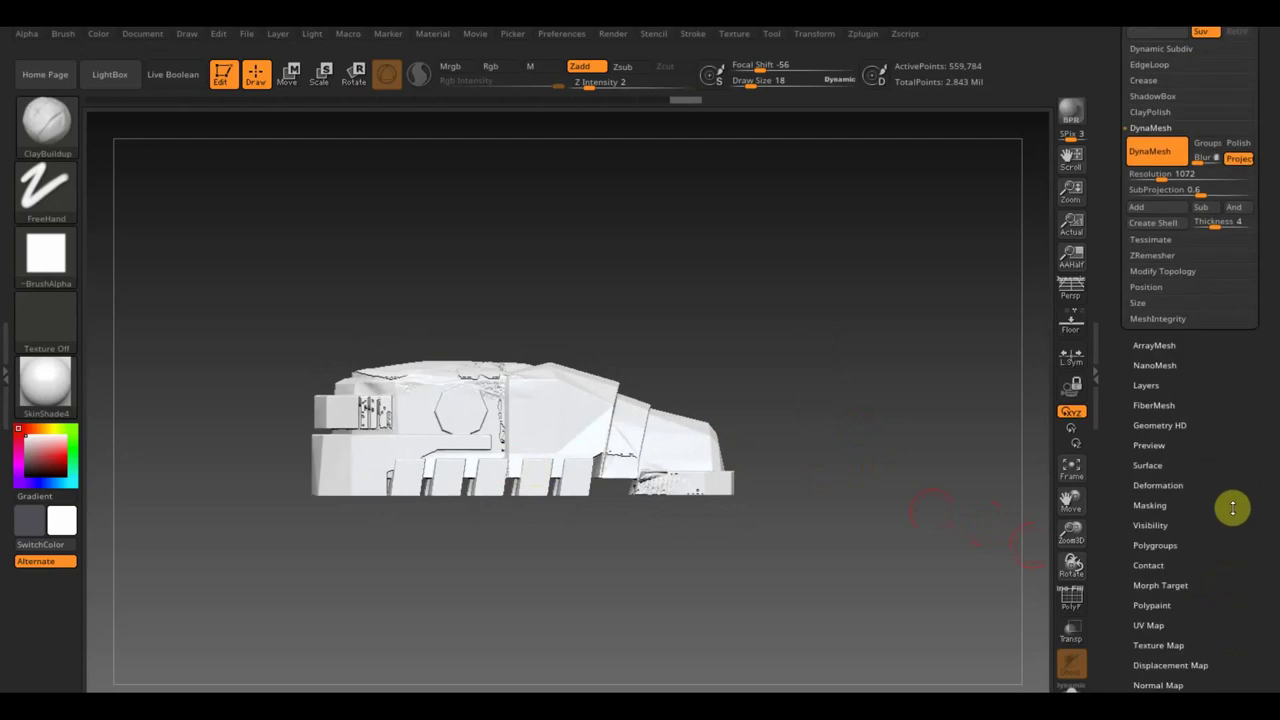
left_click(1179, 489)
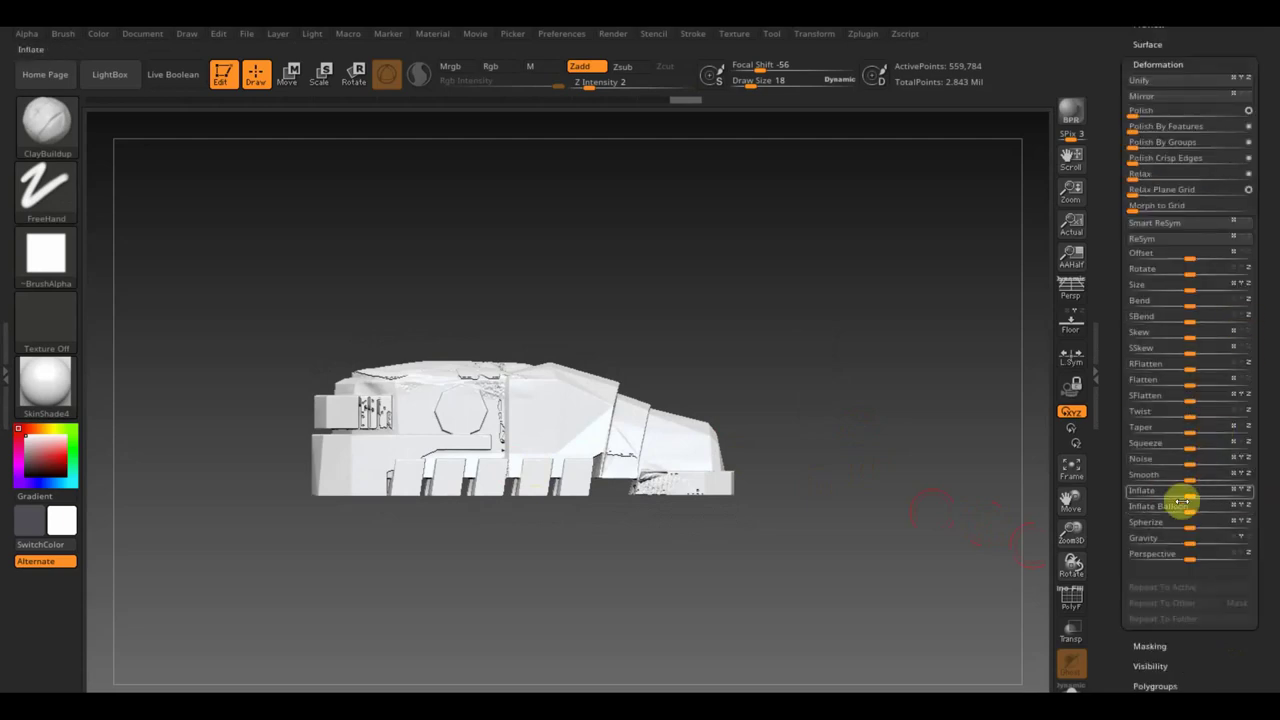
left_click_drag(1188, 491, 1192, 503)
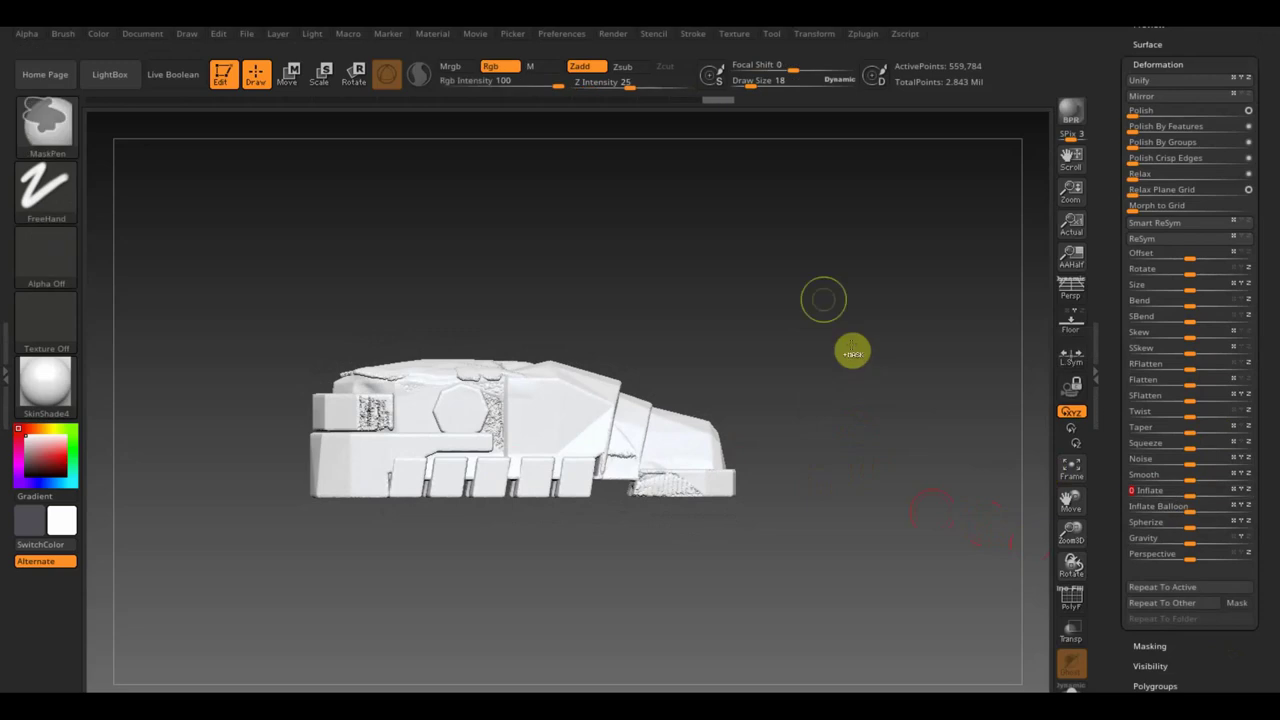
Re-DynaMesh the boot with projection, accepting the 429,210-point result
left_click_drag(816, 286, 871, 372, "ctrl")
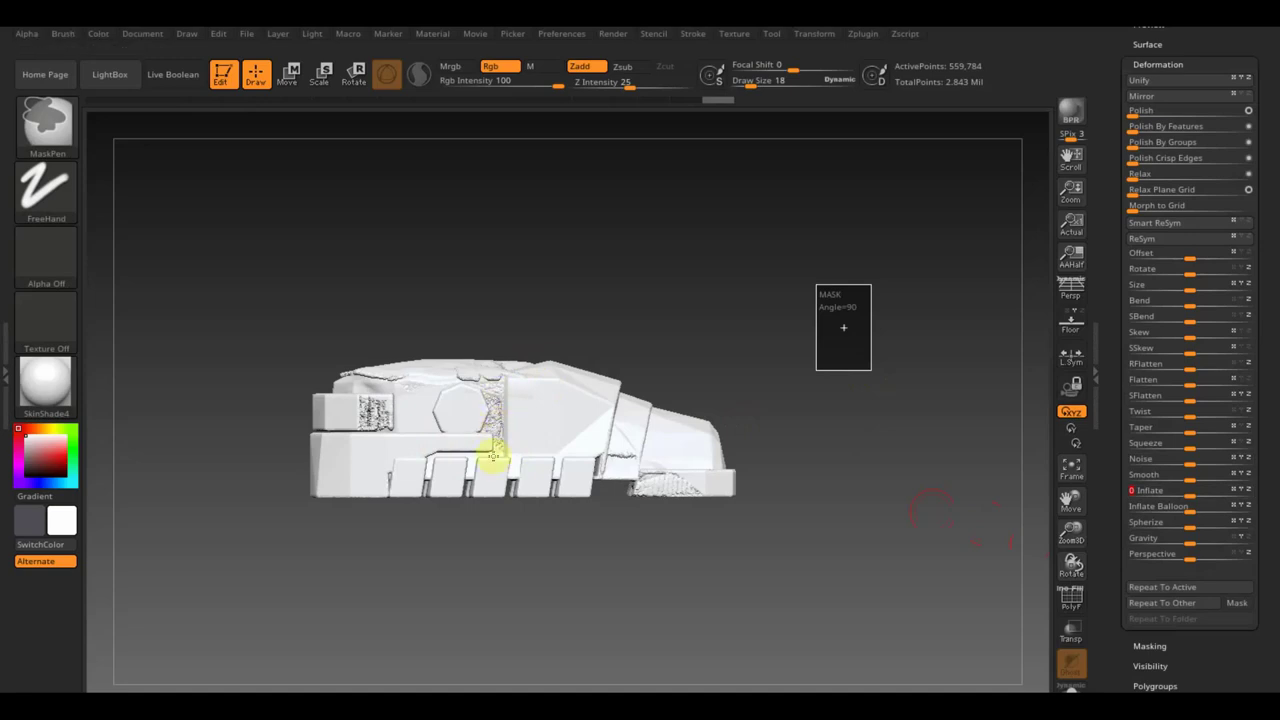
left_click(490, 413, "ctrl")
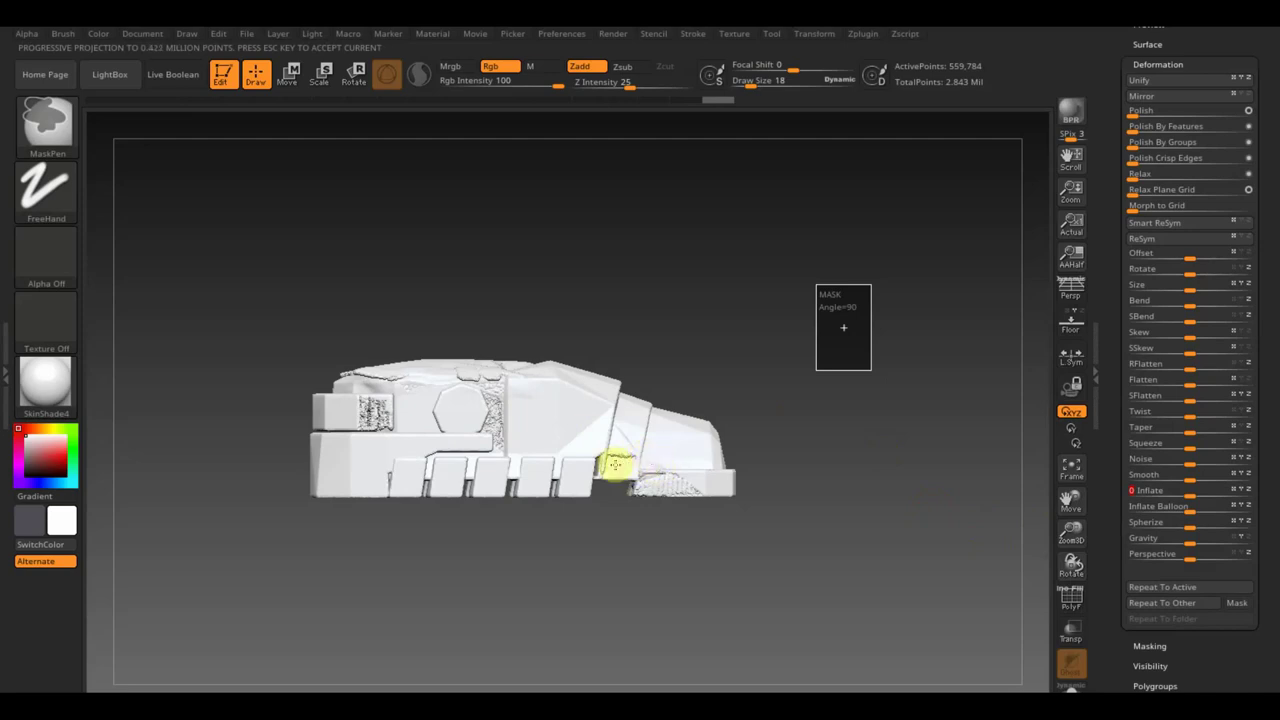
key("Escape")
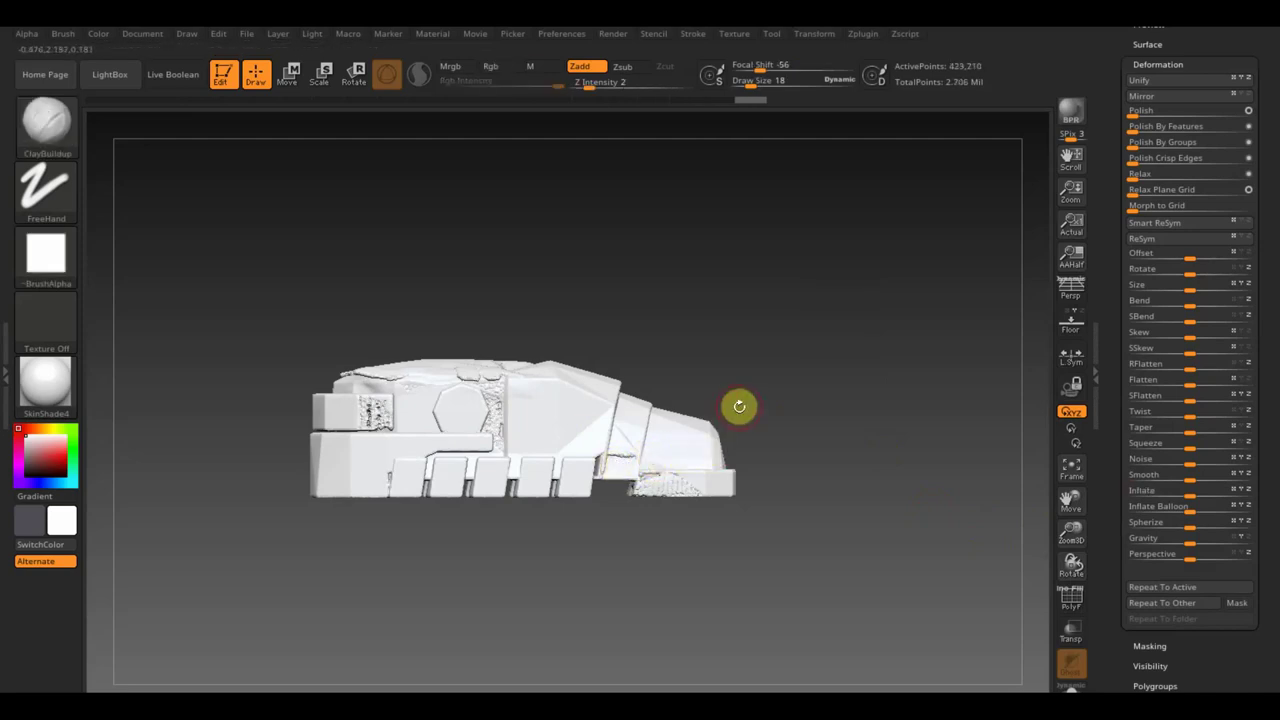
Inspect the boot piece from its underside, side and front views
right_click_drag(740, 405, 771, 471, "alt")
mouse_move(791, 423)
right_mouse_down("alt")
mouse_move(851, 425)
mouse_move(777, 454)
mouse_move(879, 416)
mouse_move(856, 300)
mouse_move(891, 237)
right_mouse_up("alt")
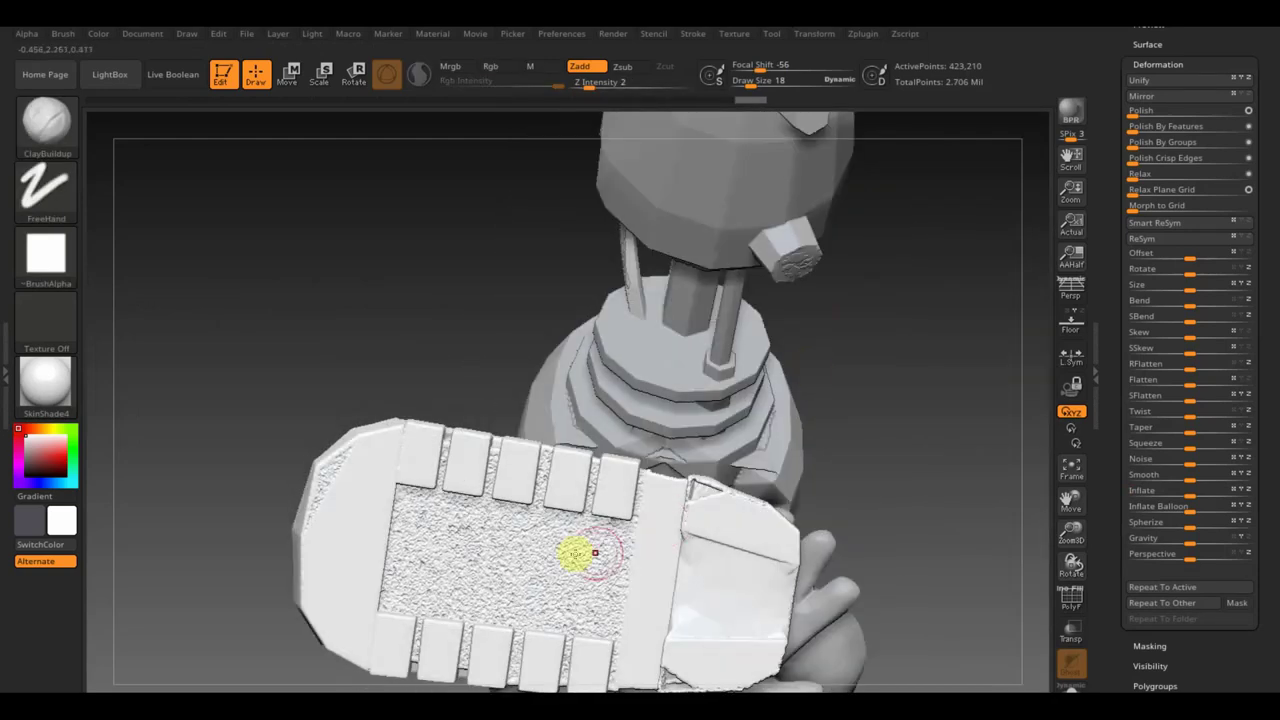
mouse_move(831, 428)
right_mouse_down()
mouse_move(800, 568)
mouse_move(808, 606)
right_mouse_up()
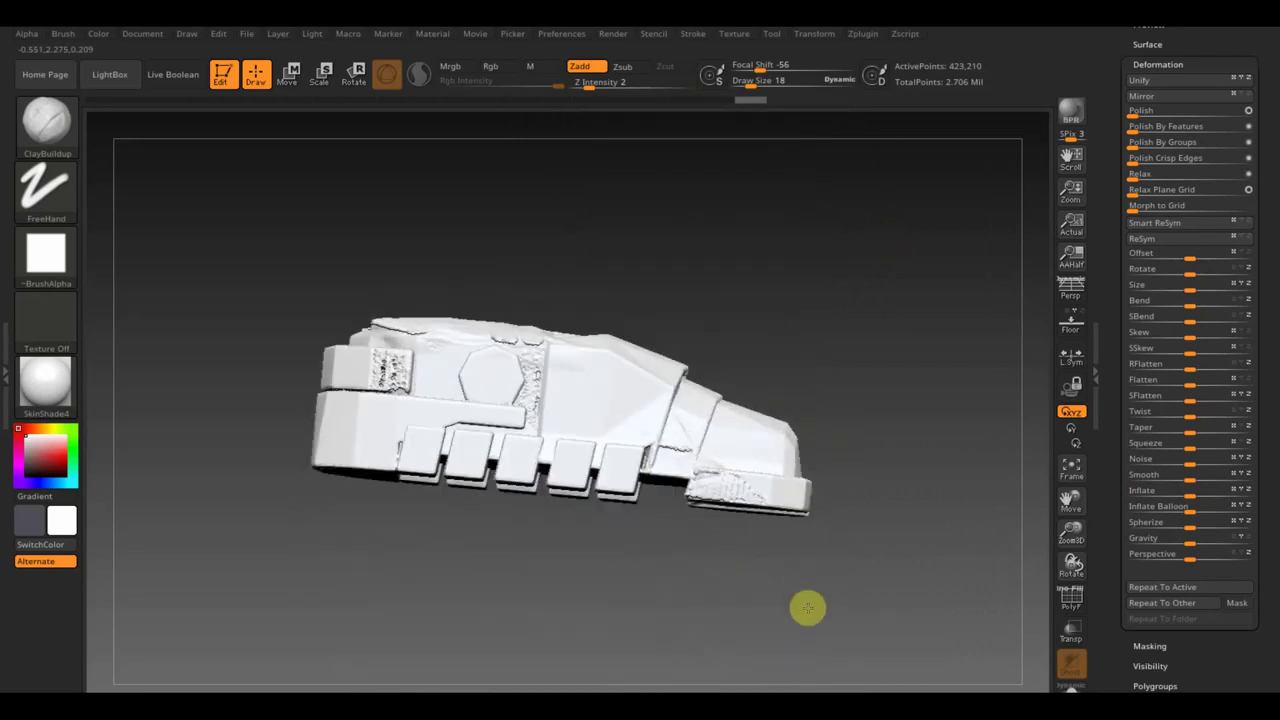
mouse_move(703, 502)
right_mouse_down()
mouse_move(869, 531)
mouse_move(849, 546)
mouse_move(859, 621)
mouse_move(817, 603)
mouse_move(806, 563)
right_mouse_up()
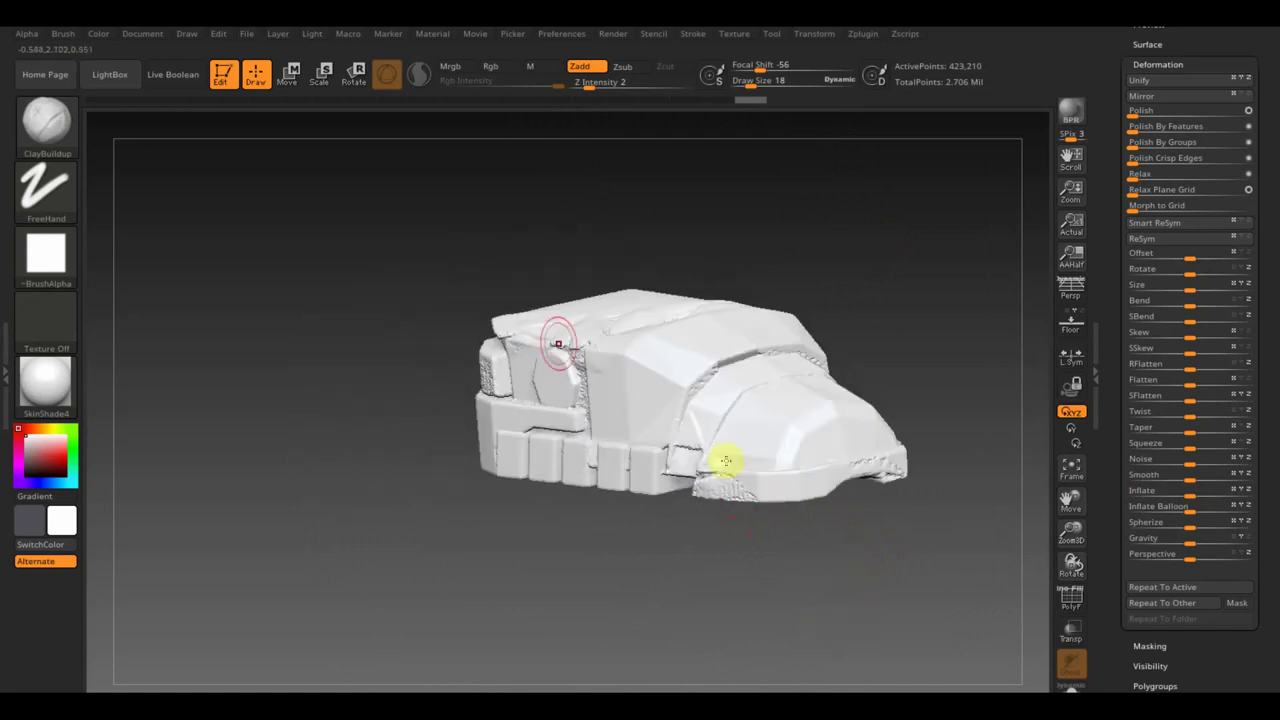
right_click_drag(967, 383, 894, 386)
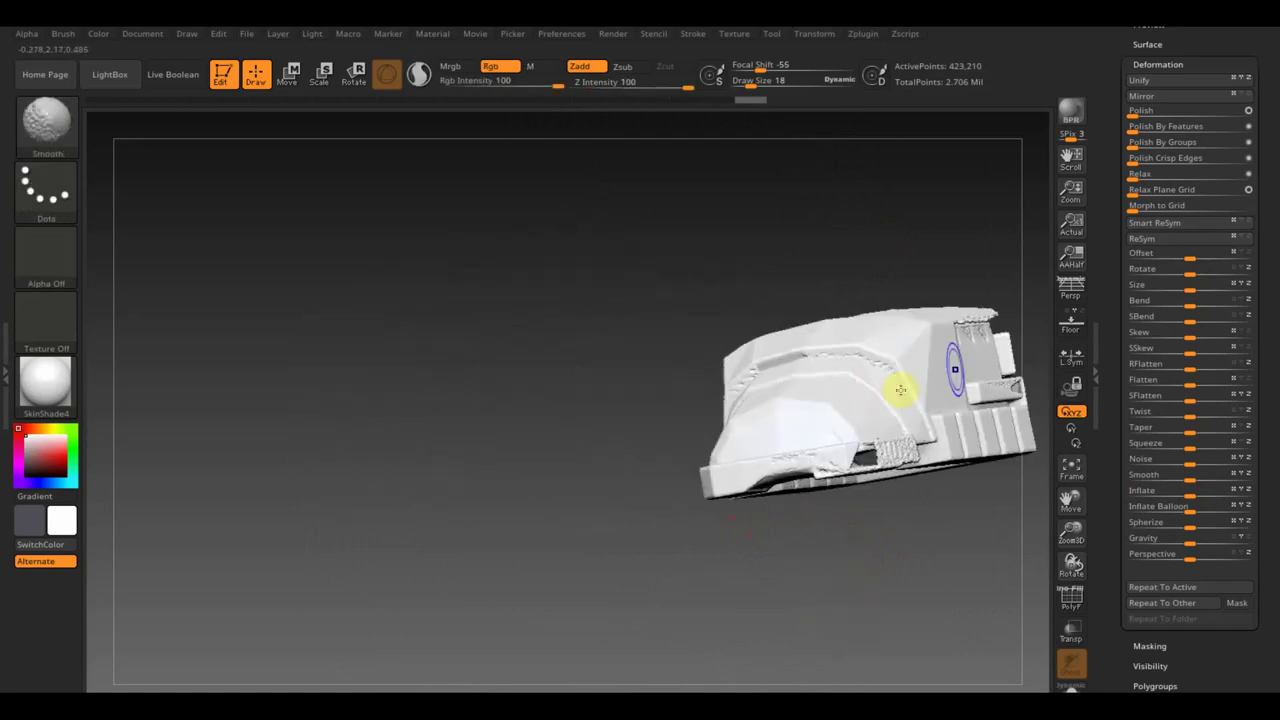
right_click_drag(549, 351, 552, 398, "shift")
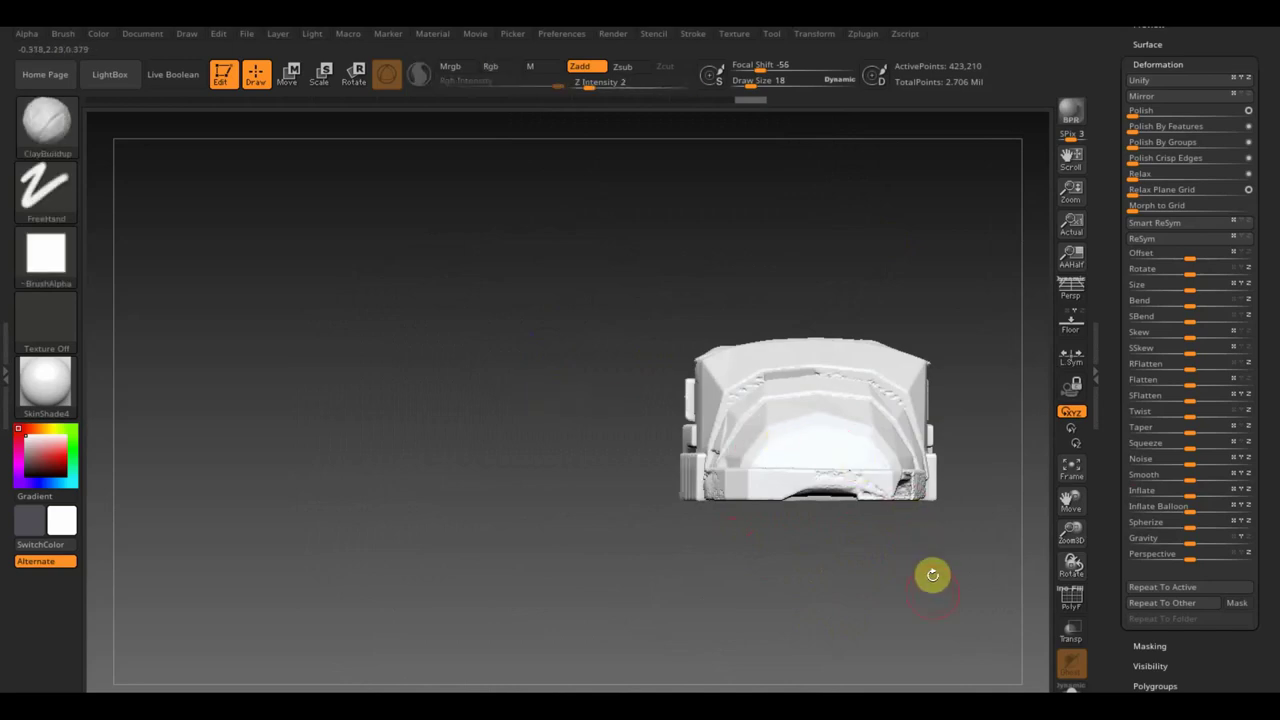
Zoom out and turn the view to frame the whole gorilla from the front
mouse_move(931, 574)
right_mouse_down("ctrl")
mouse_move(908, 554)
mouse_move(838, 408)
right_mouse_up("ctrl")
mouse_move(949, 437)
right_mouse_down()
mouse_move(886, 420)
mouse_move(817, 505)
mouse_move(883, 514)
mouse_move(714, 677)
mouse_move(779, 614)
mouse_move(757, 643)
mouse_move(766, 477)
mouse_move(766, 543)
right_mouse_up()
right_click_drag(634, 466, 751, 503)
mouse_move(782, 576)
right_mouse_down()
mouse_move(771, 526)
mouse_move(751, 583)
mouse_move(845, 337)
mouse_move(800, 489)
mouse_move(783, 429)
right_mouse_up()
Scale the boot armour piece to about 0.75 and rotate and slide it into place below the feet
left_click(289, 74)
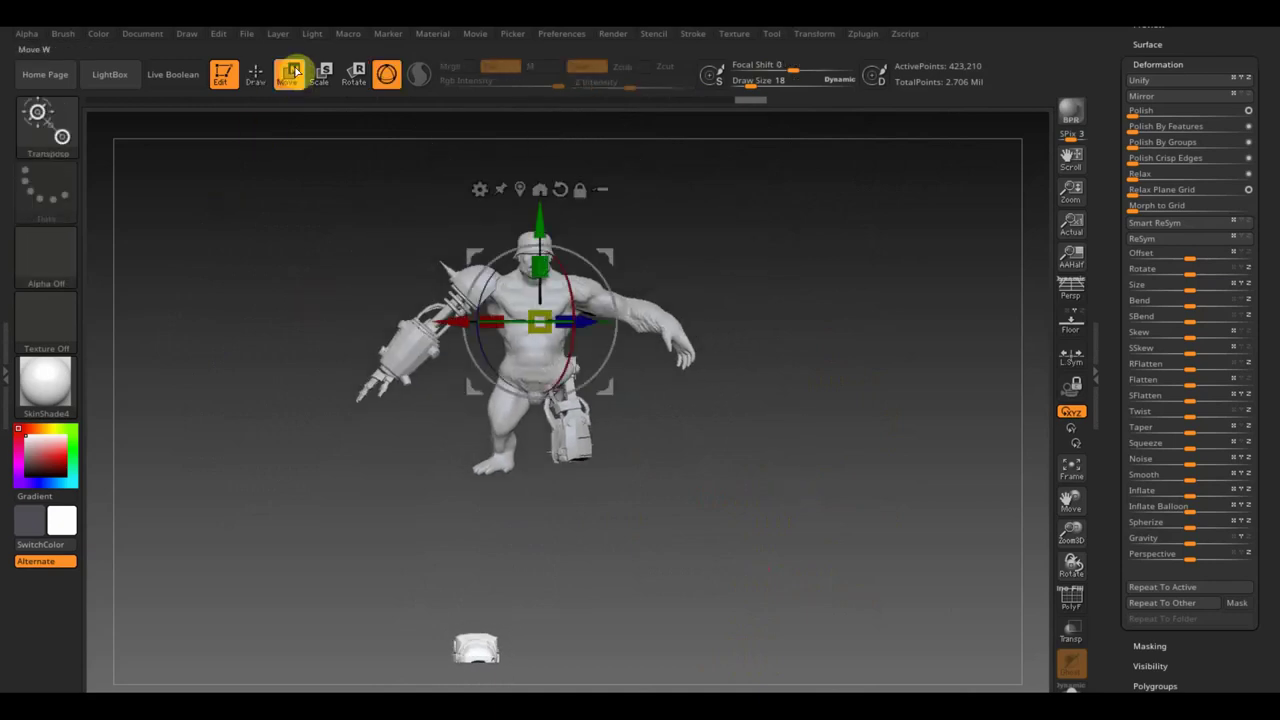
mouse_move(608, 258)
left_mouse_down("alt")
mouse_move(546, 585)
mouse_move(641, 404)
mouse_move(797, 477)
mouse_move(820, 471)
mouse_move(716, 481)
left_mouse_up("alt")
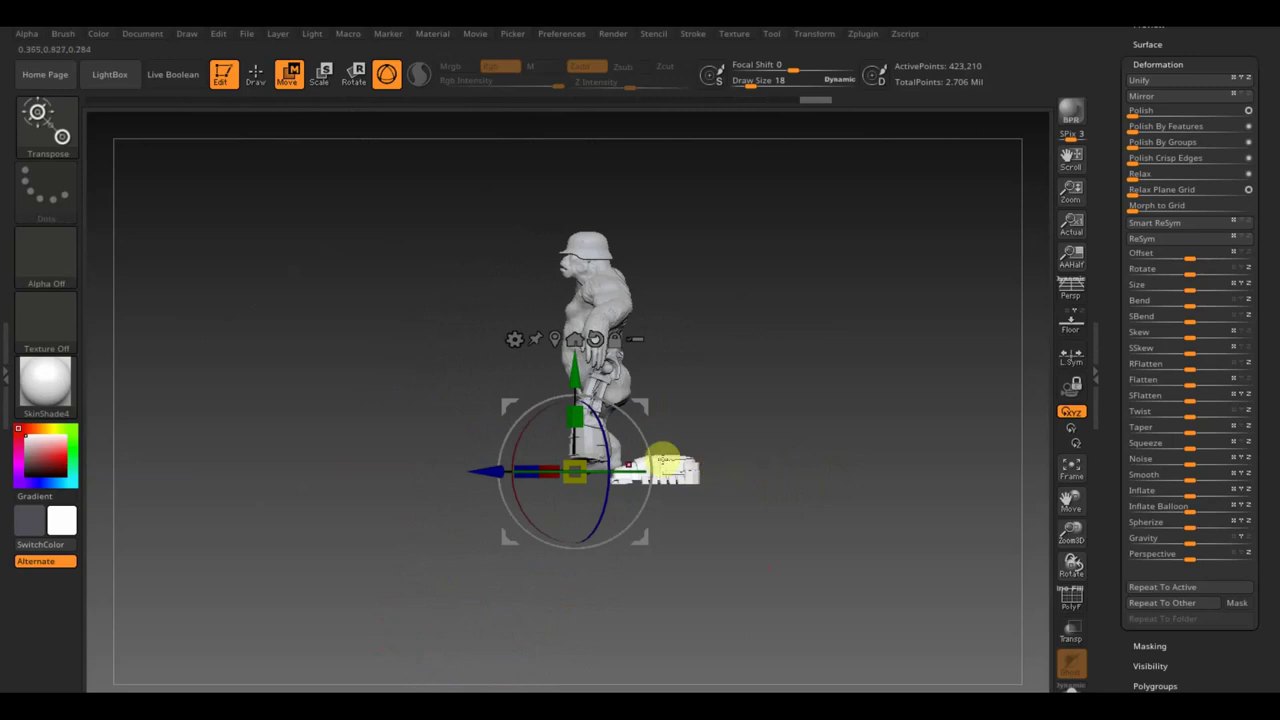
left_click_drag(588, 484, 585, 480)
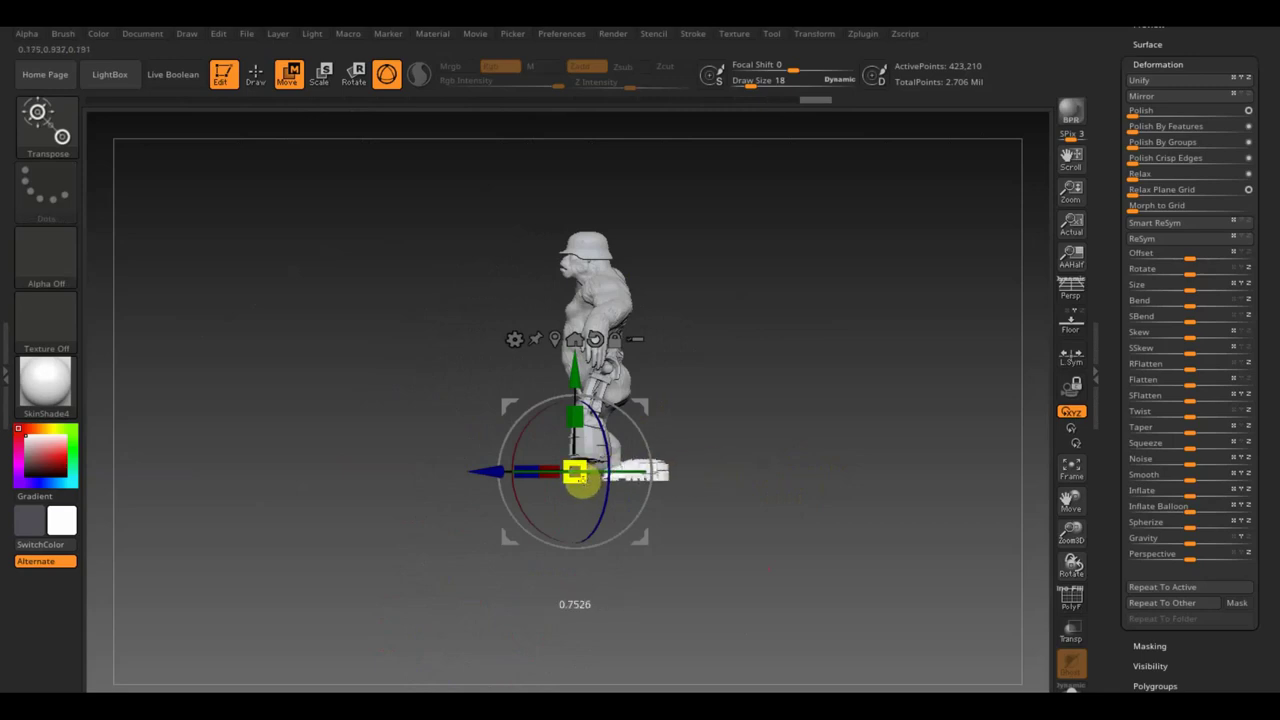
mouse_move(660, 411)
left_mouse_down()
mouse_move(617, 406)
mouse_move(591, 434)
mouse_move(603, 403)
mouse_move(592, 403)
left_mouse_up()
mouse_move(759, 432)
left_mouse_down()
mouse_move(820, 440)
mouse_move(810, 598)
mouse_move(823, 580)
mouse_move(811, 334)
mouse_move(854, 546)
mouse_move(883, 537)
mouse_move(745, 683)
mouse_move(633, 390)
left_mouse_up()
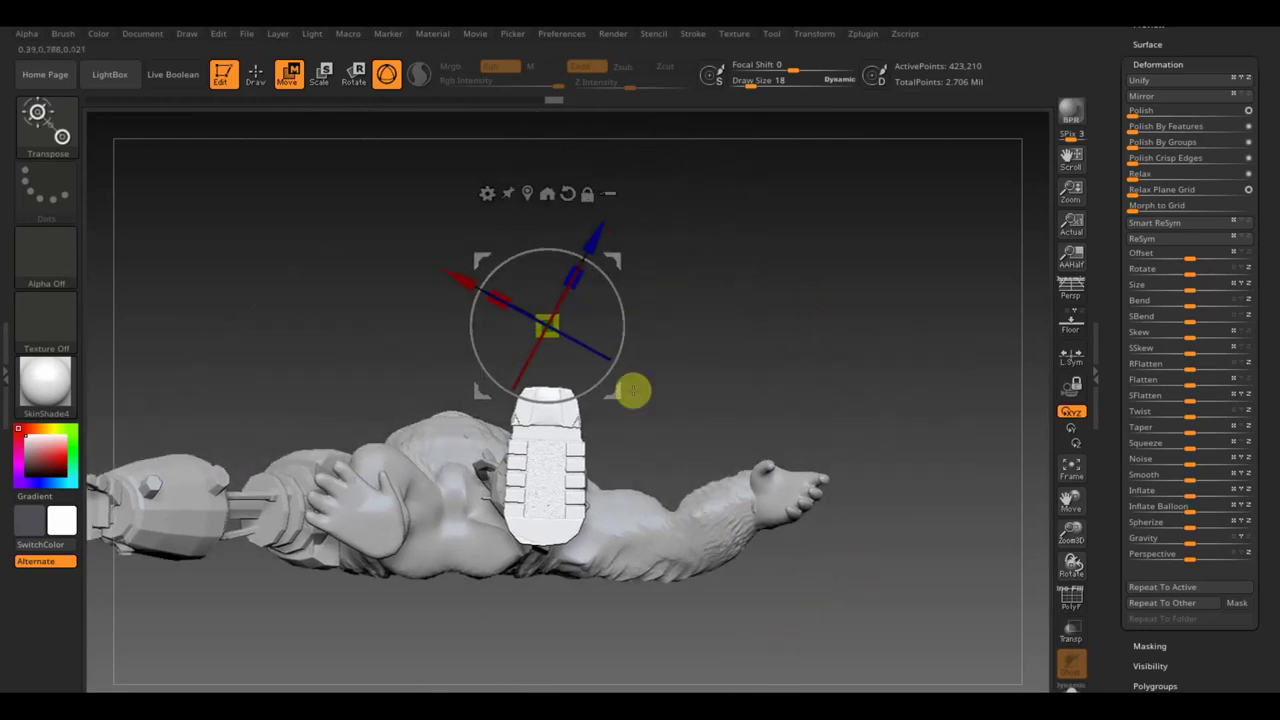
mouse_move(619, 300)
left_mouse_down()
mouse_move(636, 325)
mouse_move(506, 249)
mouse_move(471, 263)
mouse_move(668, 265)
mouse_move(516, 262)
left_mouse_up()
left_click_drag(611, 254, 634, 274)
mouse_move(551, 263)
left_mouse_down()
mouse_move(531, 260)
mouse_move(572, 288)
left_mouse_up()
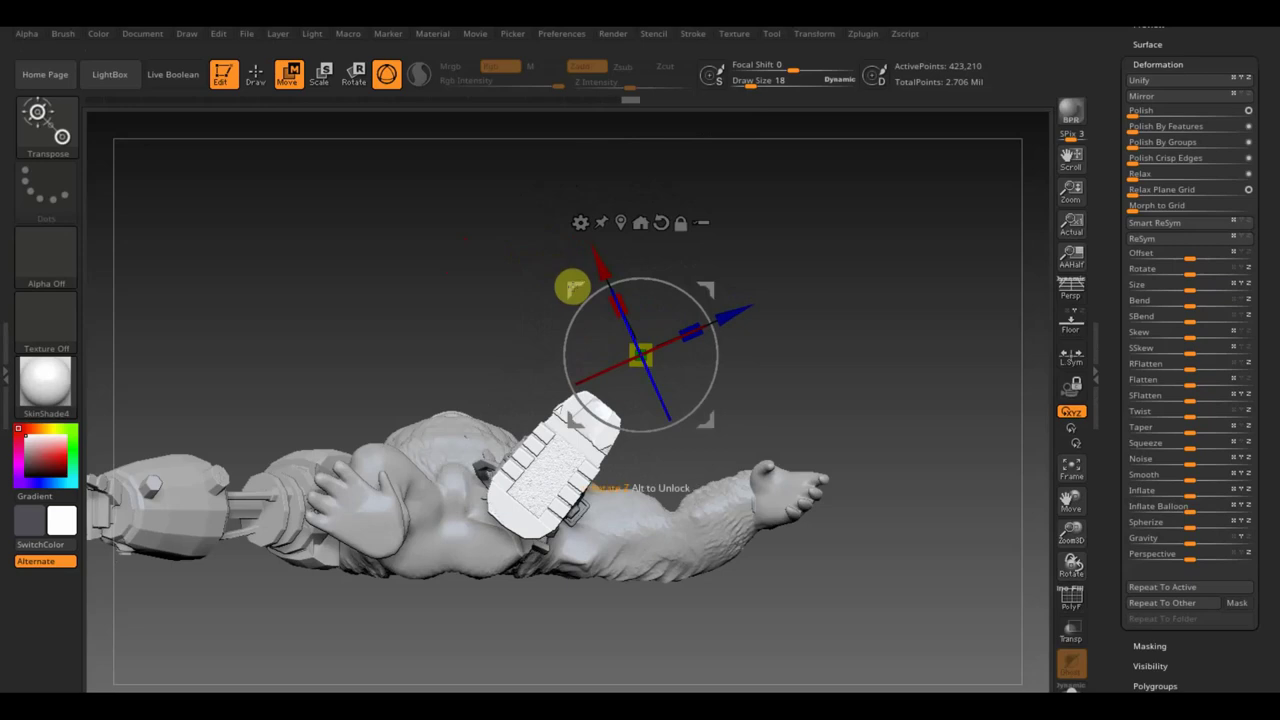
Check the boot piece's fit from front and side views, then return to sculpting mode
mouse_move(783, 297)
left_mouse_down()
mouse_move(831, 474)
mouse_move(809, 549)
mouse_move(838, 543)
mouse_move(794, 311)
left_mouse_up()
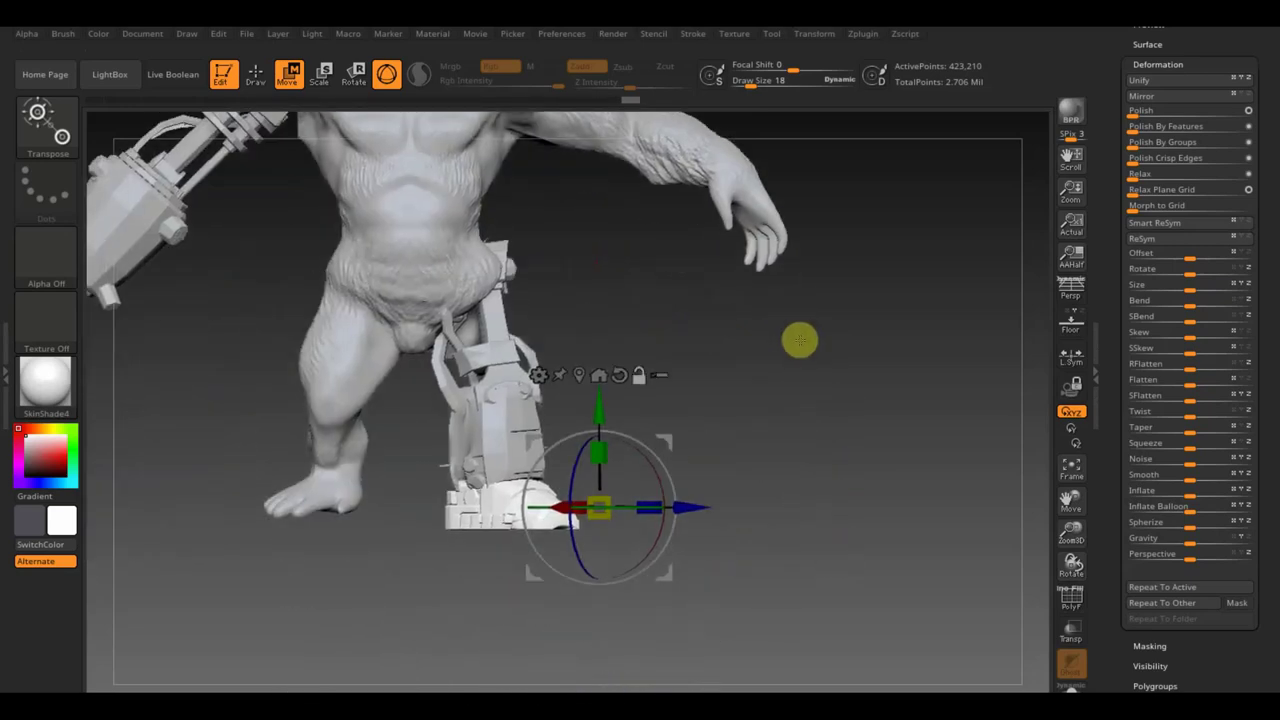
mouse_move(787, 402)
left_mouse_down("alt")
mouse_move(774, 354)
mouse_move(797, 420)
mouse_move(794, 520)
left_mouse_up("alt")
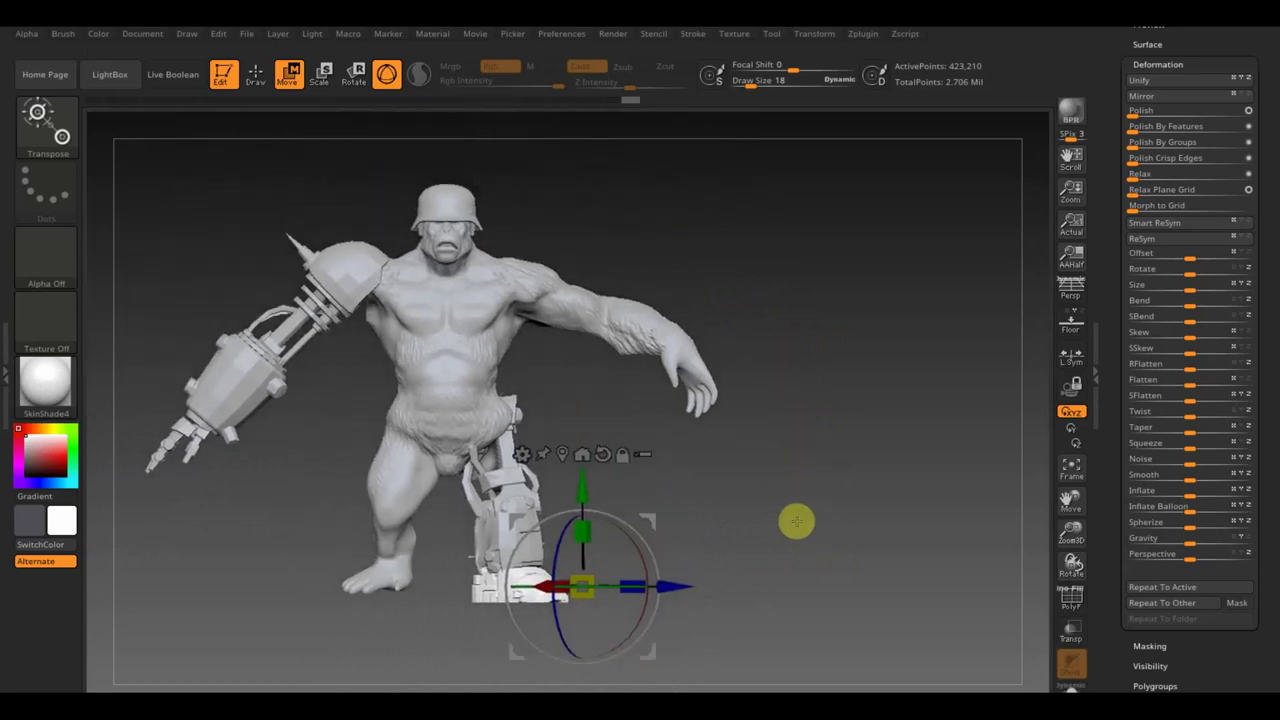
left_click_drag(771, 432, 829, 433, "alt")
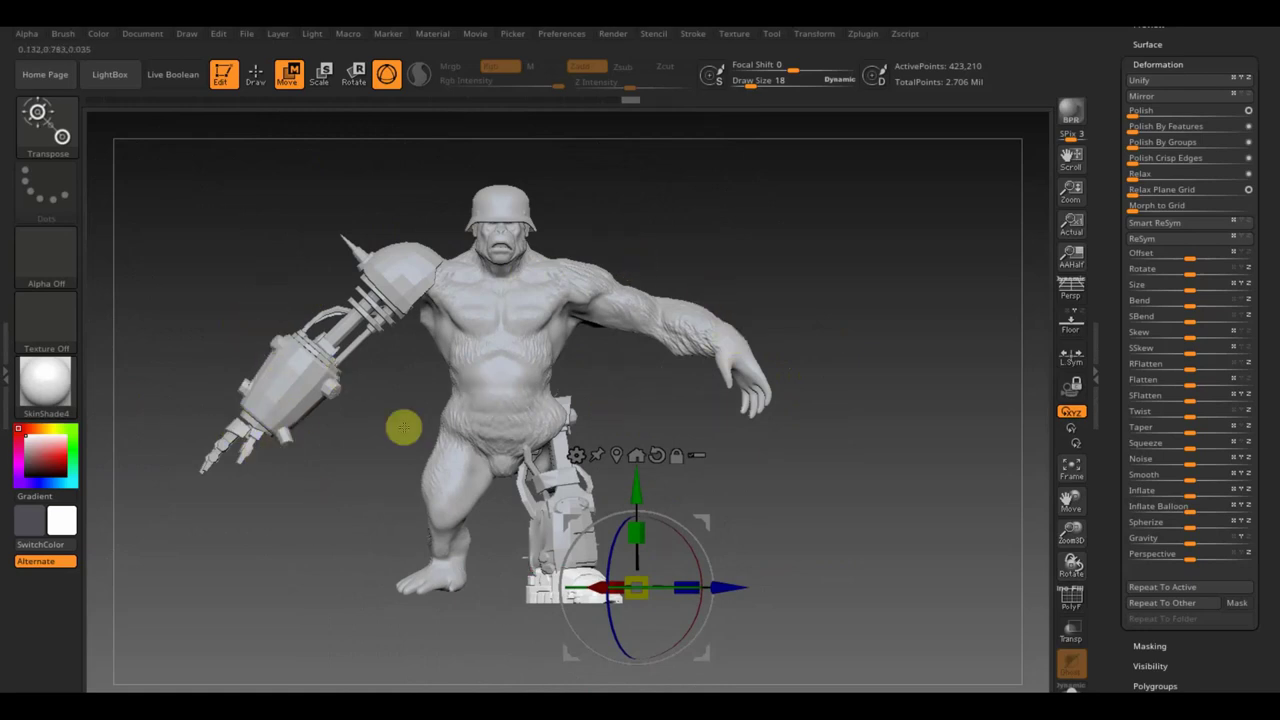
mouse_move(349, 437)
left_mouse_down()
mouse_move(337, 437)
mouse_move(405, 514)
left_mouse_up()
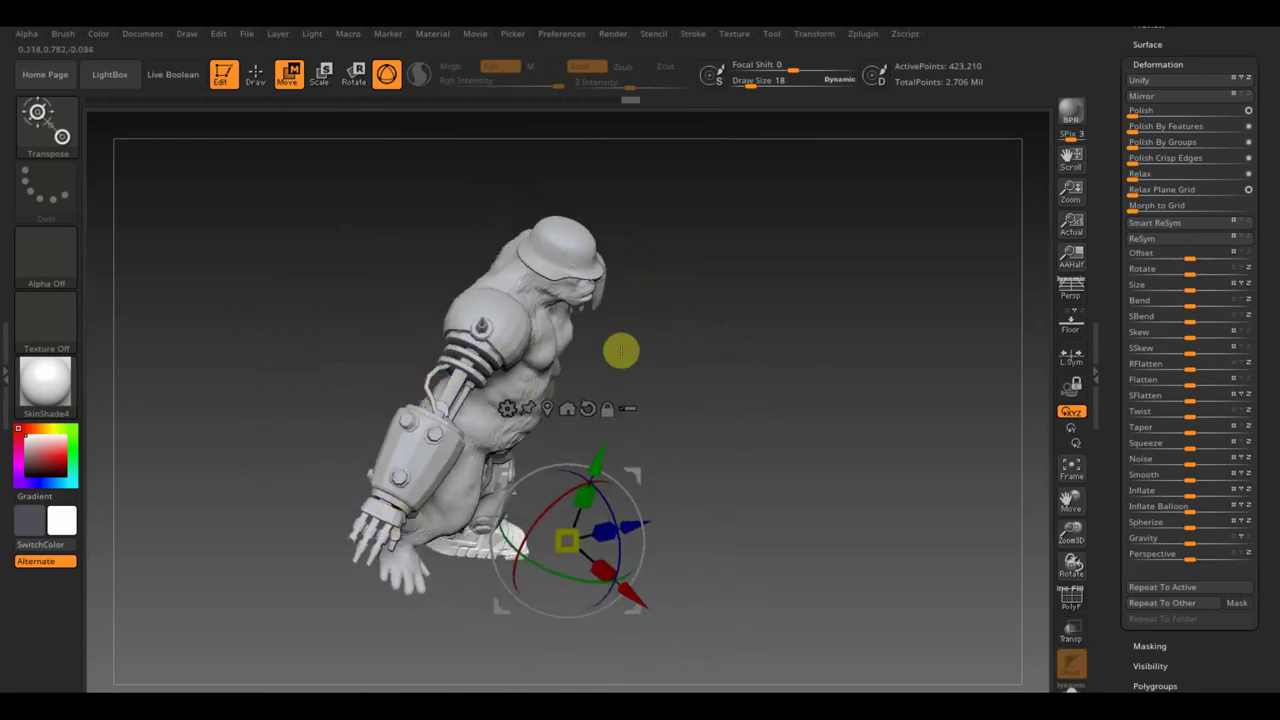
mouse_move(746, 330)
left_mouse_down()
mouse_move(797, 485)
mouse_move(777, 337)
left_mouse_up()
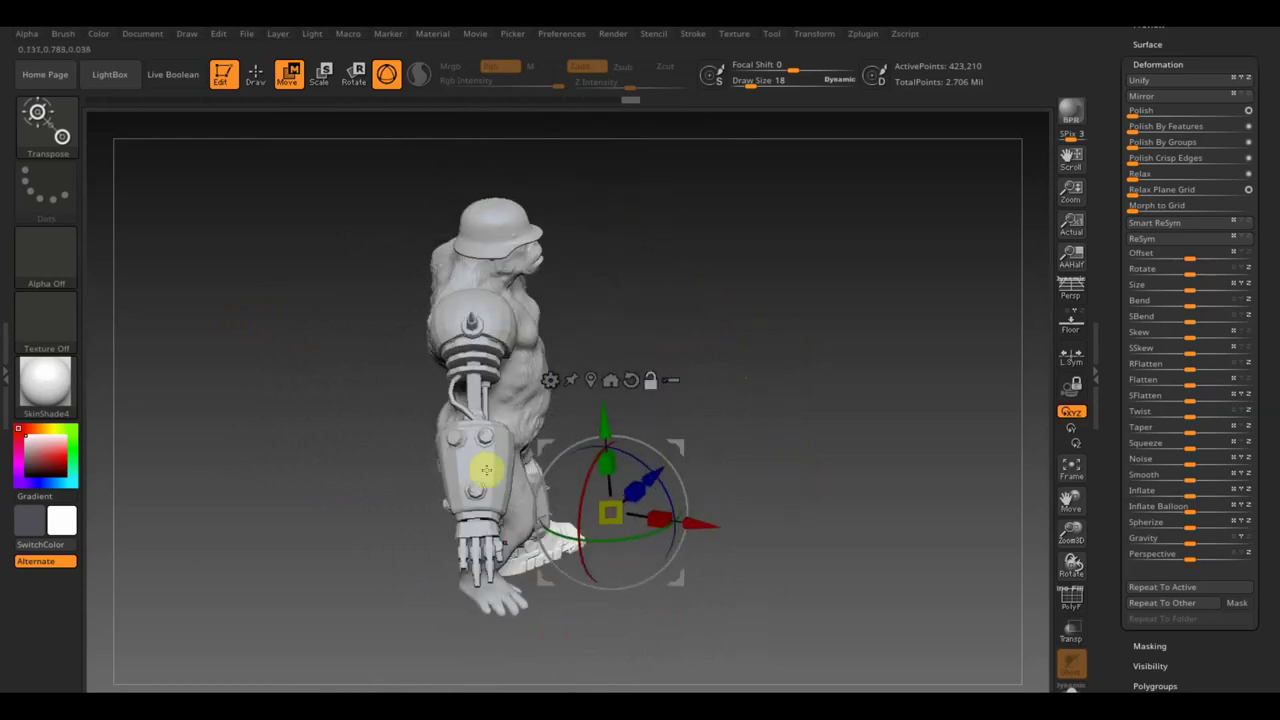
left_click(256, 76)
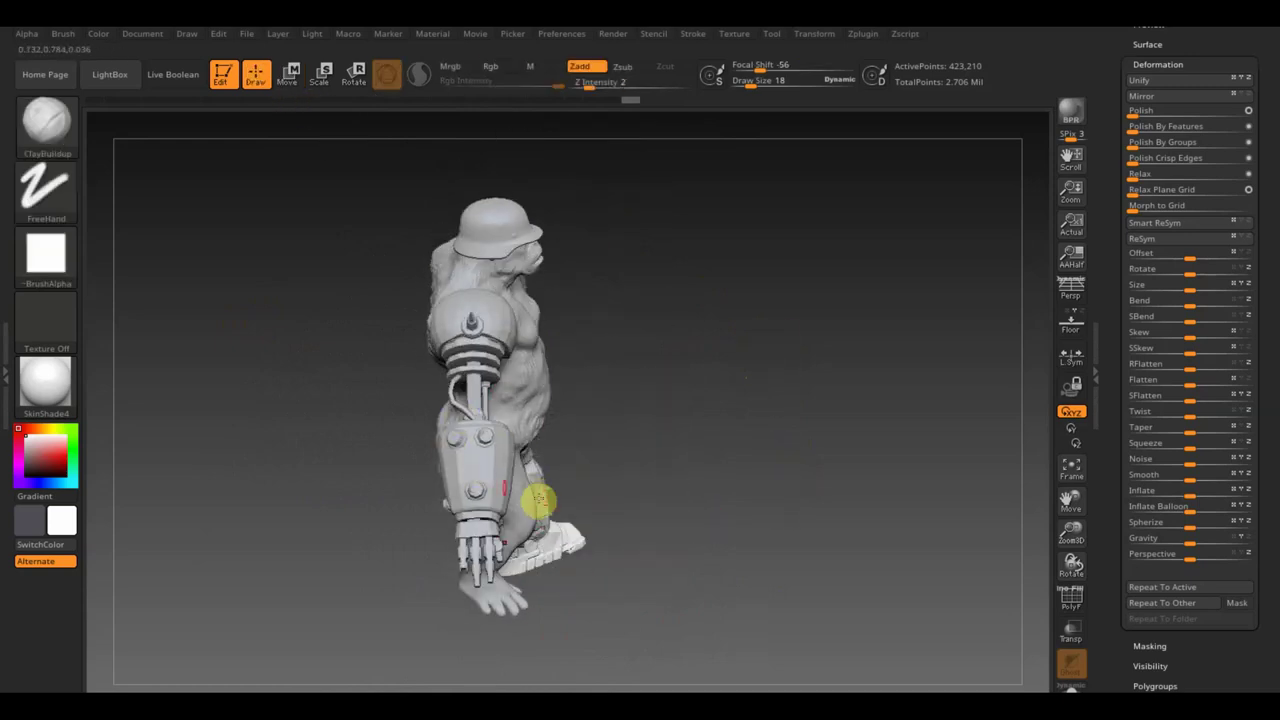
Select the mechanical forearm and rotate it up and outward with the Move gizmo
left_click(474, 465, "alt")
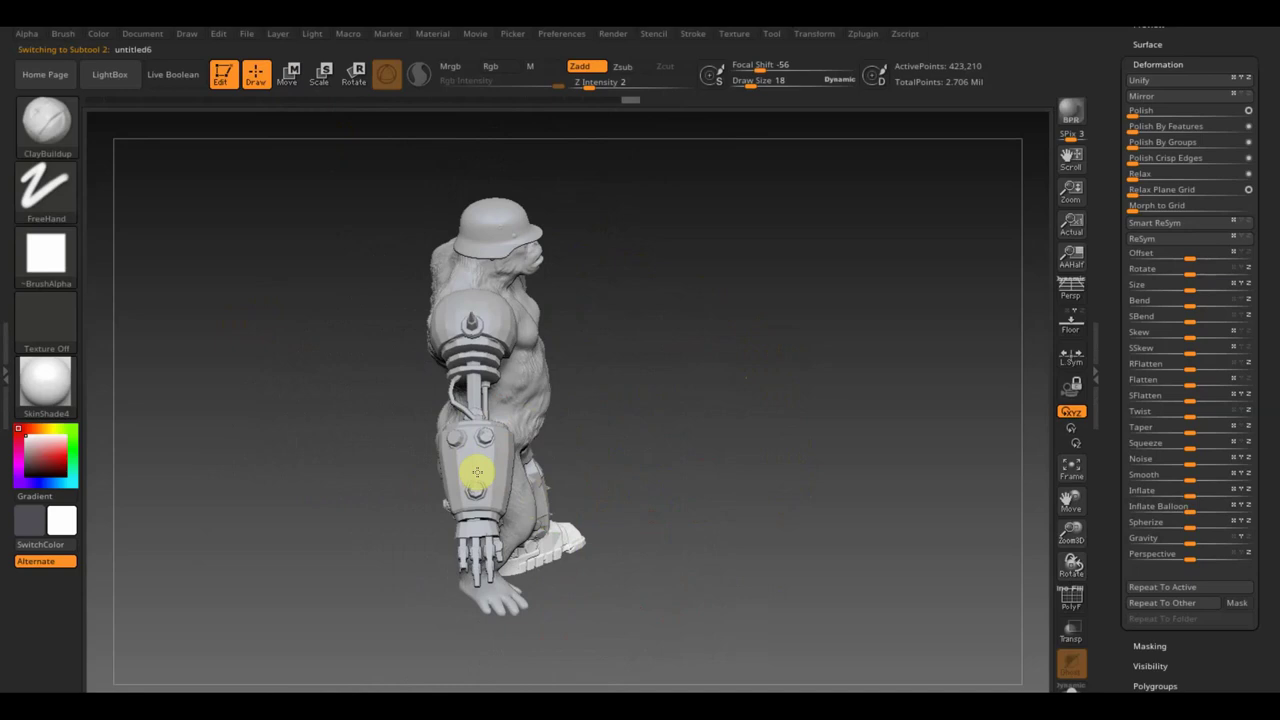
left_click(288, 76)
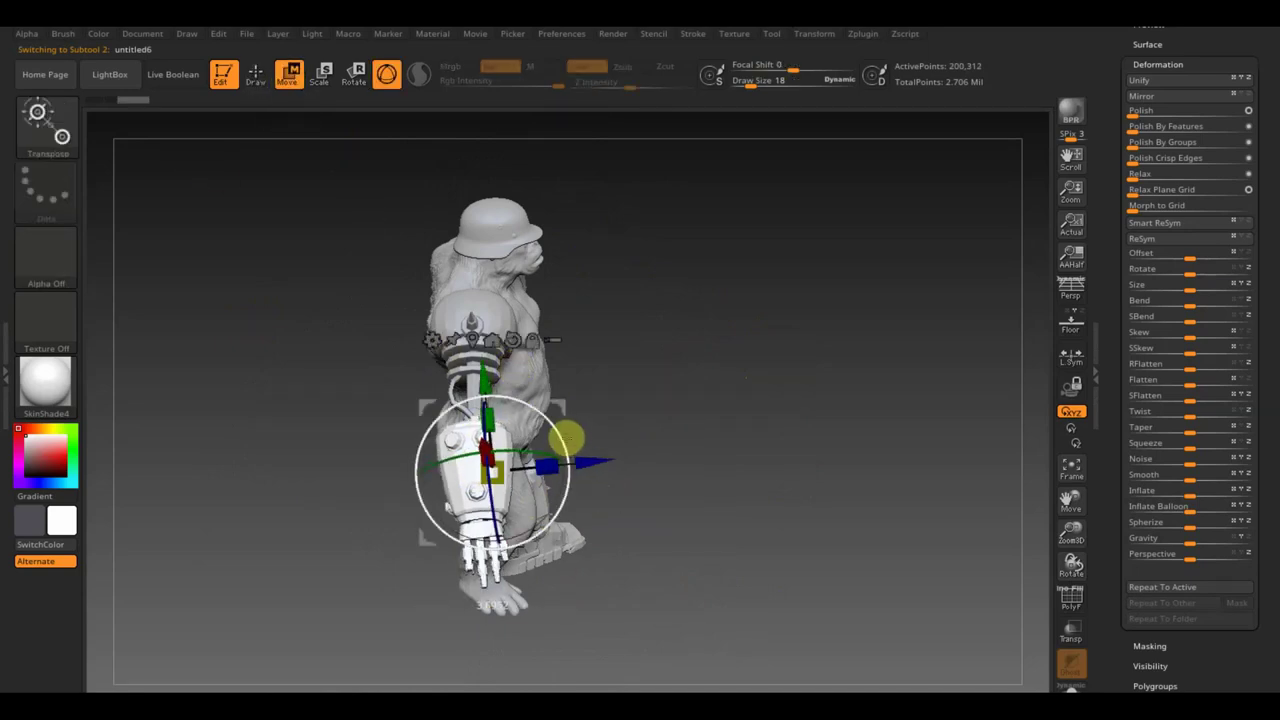
mouse_move(566, 437)
left_mouse_down()
mouse_move(555, 397)
mouse_move(584, 399)
left_mouse_up()
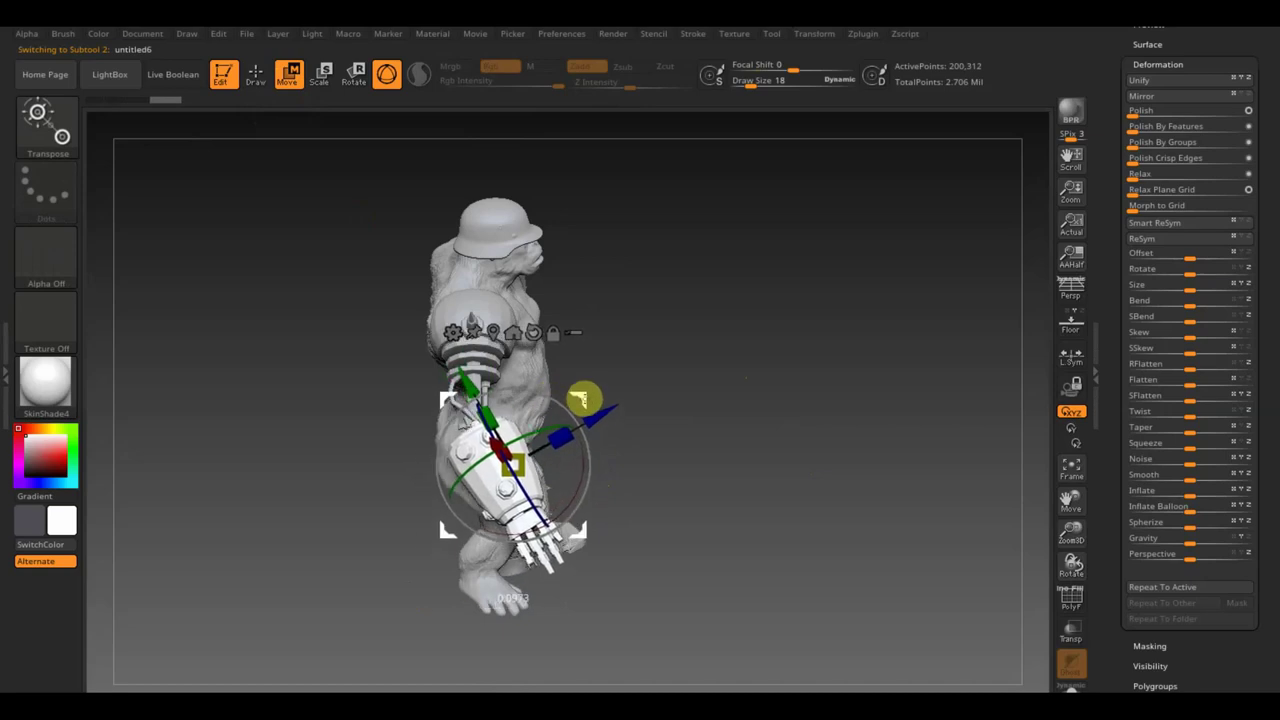
left_click_drag(584, 399, 580, 390)
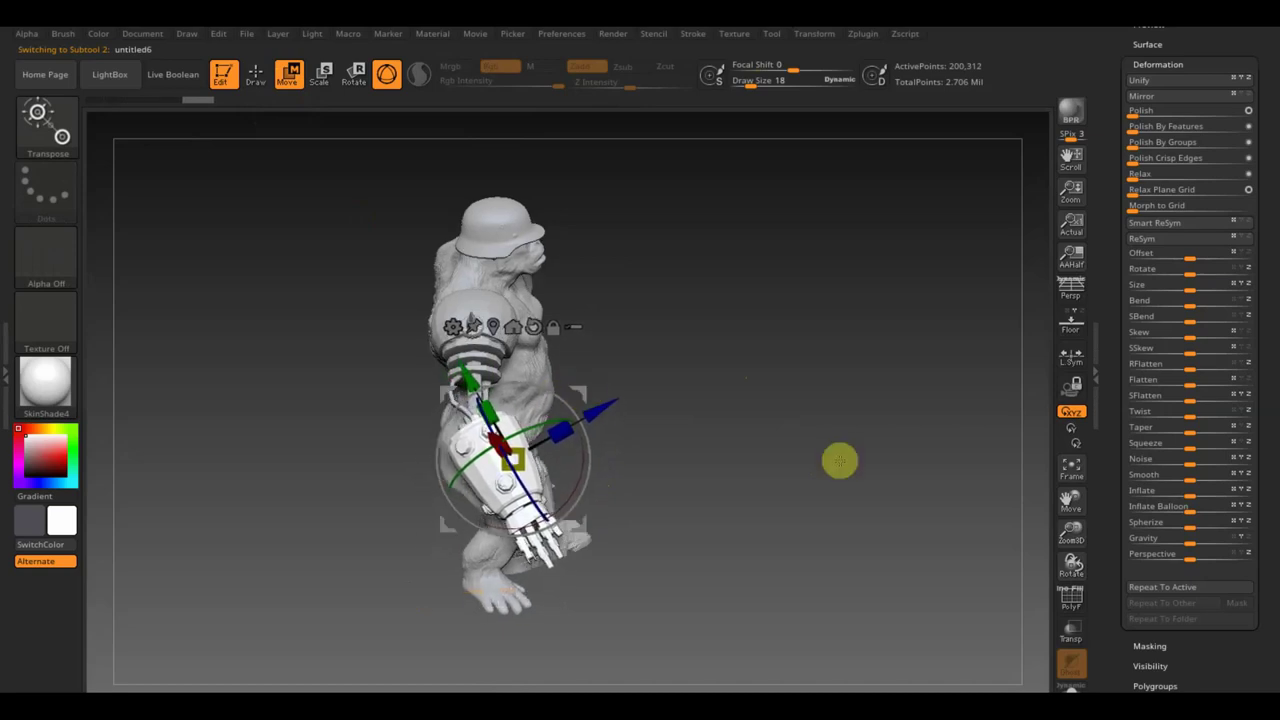
Orbit around the gorilla to inspect the angled forearm and robotic leg
left_click_drag(840, 460, 751, 443)
left_click_drag(934, 443, 929, 457)
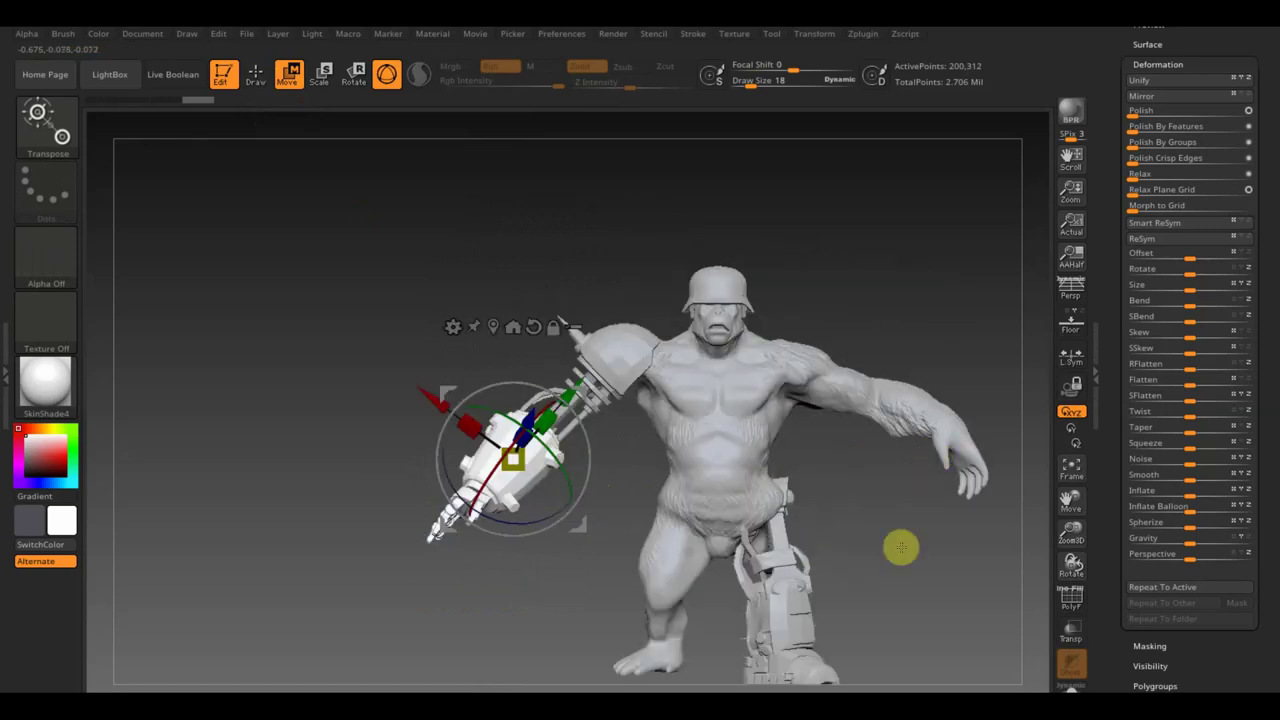
mouse_move(901, 547)
left_mouse_down("alt")
mouse_move(840, 511)
mouse_move(774, 514)
mouse_move(728, 543)
mouse_move(727, 587)
left_mouse_up("alt")
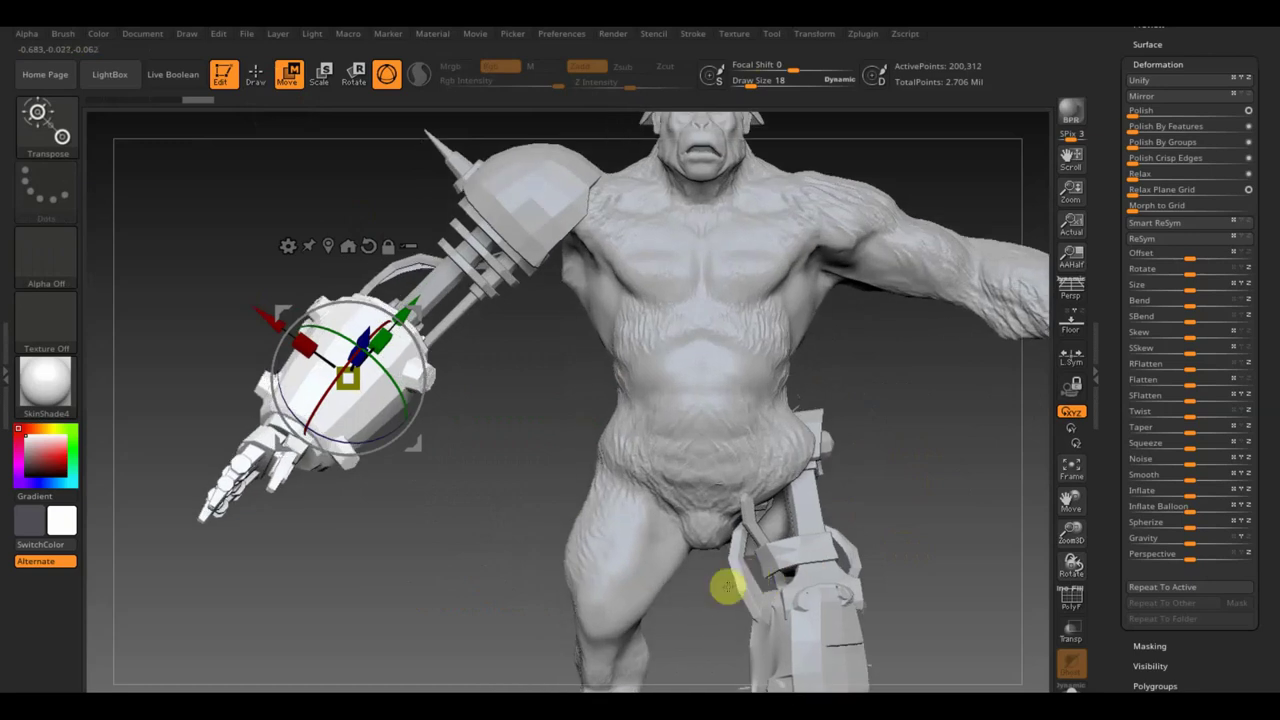
left_click_drag(931, 603, 866, 409, "alt")
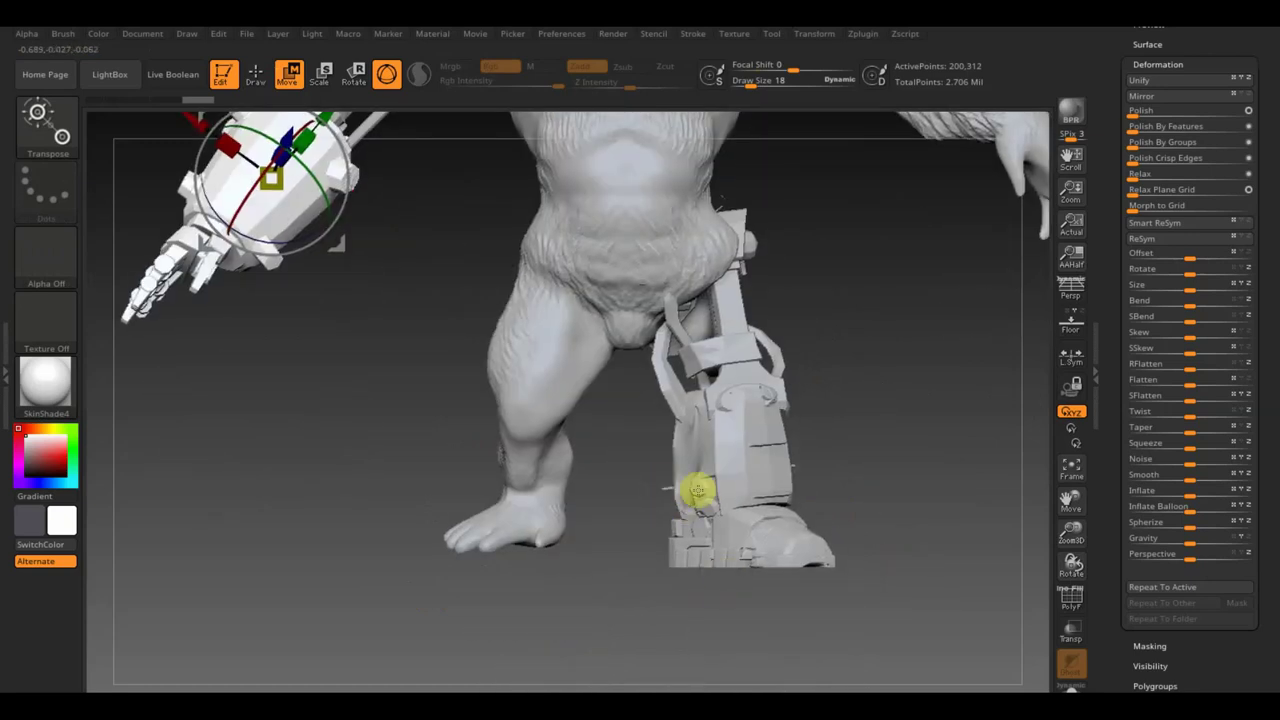
mouse_move(697, 490)
left_mouse_down()
mouse_move(849, 486)
mouse_move(716, 502)
mouse_move(1071, 480)
mouse_move(986, 500)
left_mouse_up()
left_click_drag(881, 520, 968, 523)
mouse_move(681, 387)
left_mouse_down()
mouse_move(720, 397)
mouse_move(700, 400)
left_mouse_up()
left_click_drag(777, 390, 849, 411)
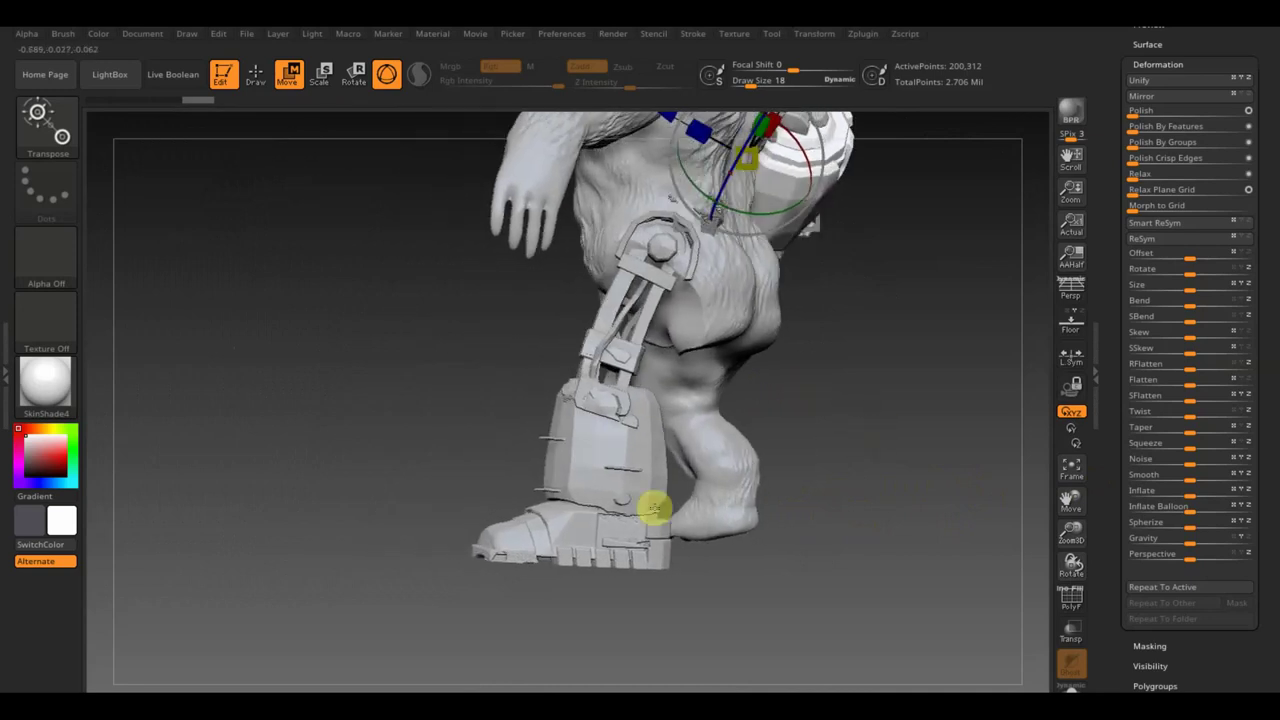
mouse_move(777, 551)
left_mouse_down()
mouse_move(820, 566)
mouse_move(834, 591)
mouse_move(800, 608)
left_mouse_up()
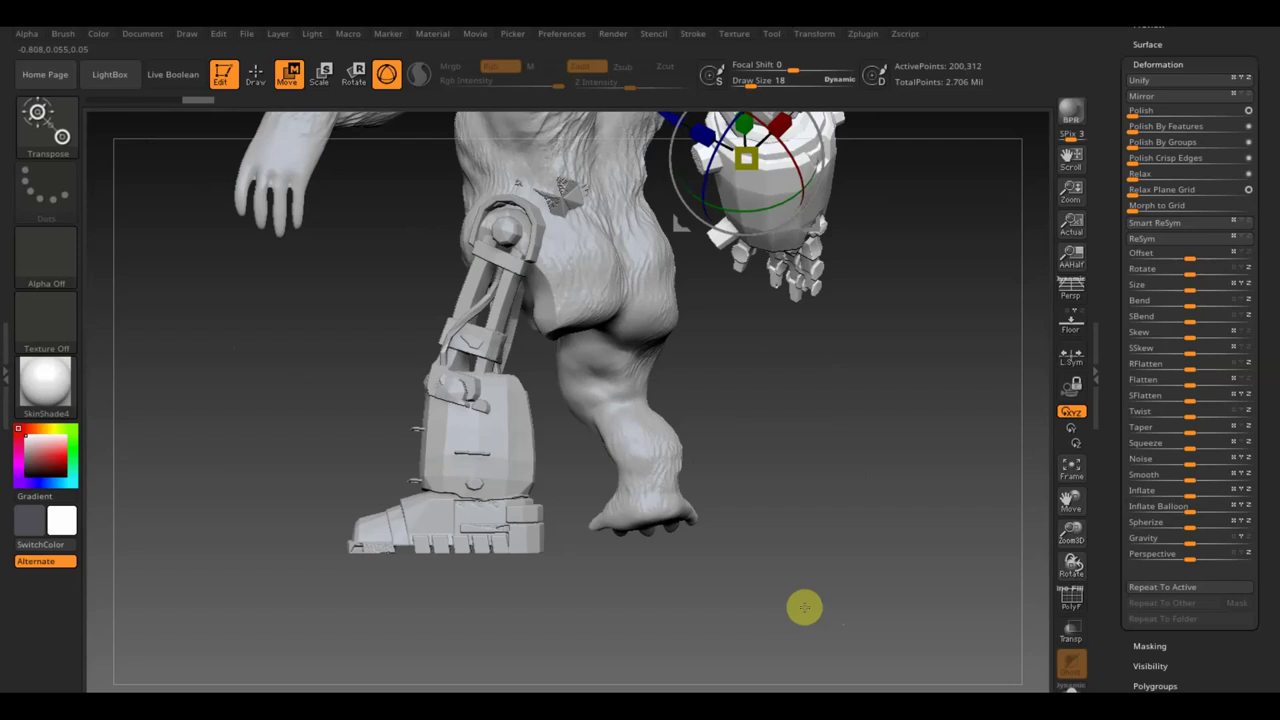
mouse_move(849, 631)
left_mouse_down()
mouse_move(854, 640)
mouse_move(849, 620)
mouse_move(871, 583)
mouse_move(780, 597)
left_mouse_up()
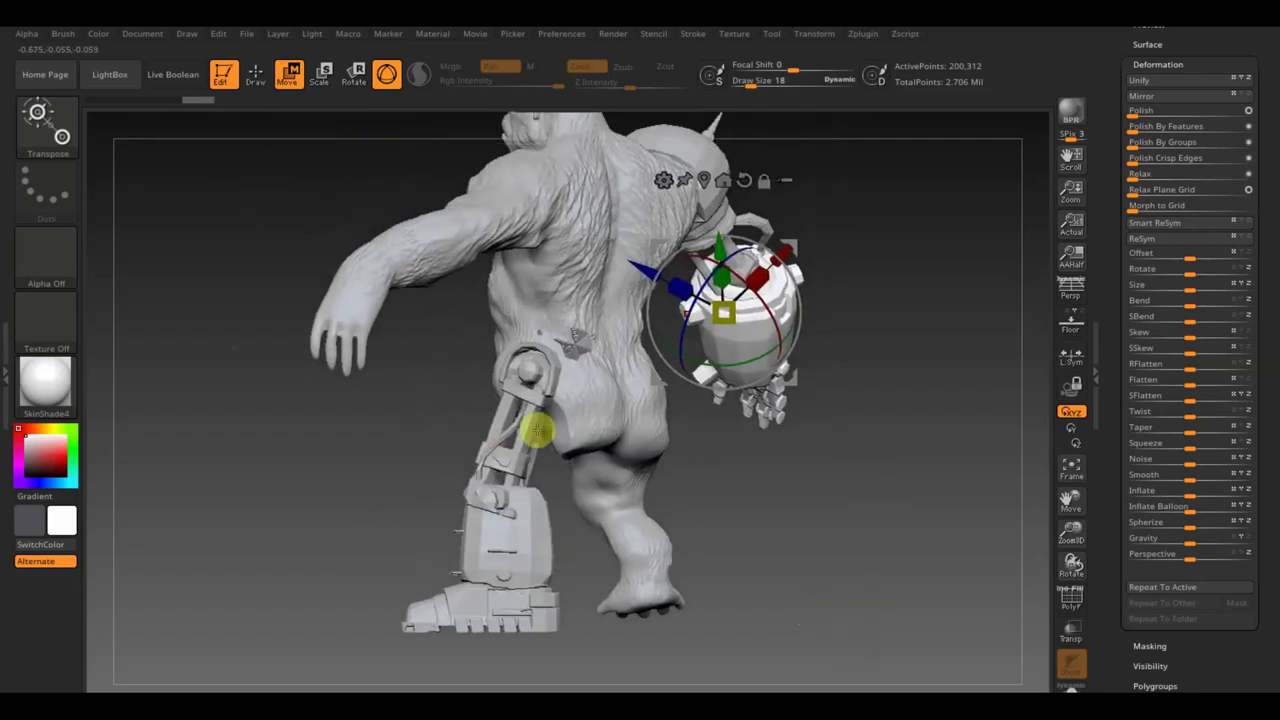
mouse_move(711, 463)
left_mouse_down()
mouse_move(786, 466)
mouse_move(697, 500)
mouse_move(656, 559)
left_mouse_up()
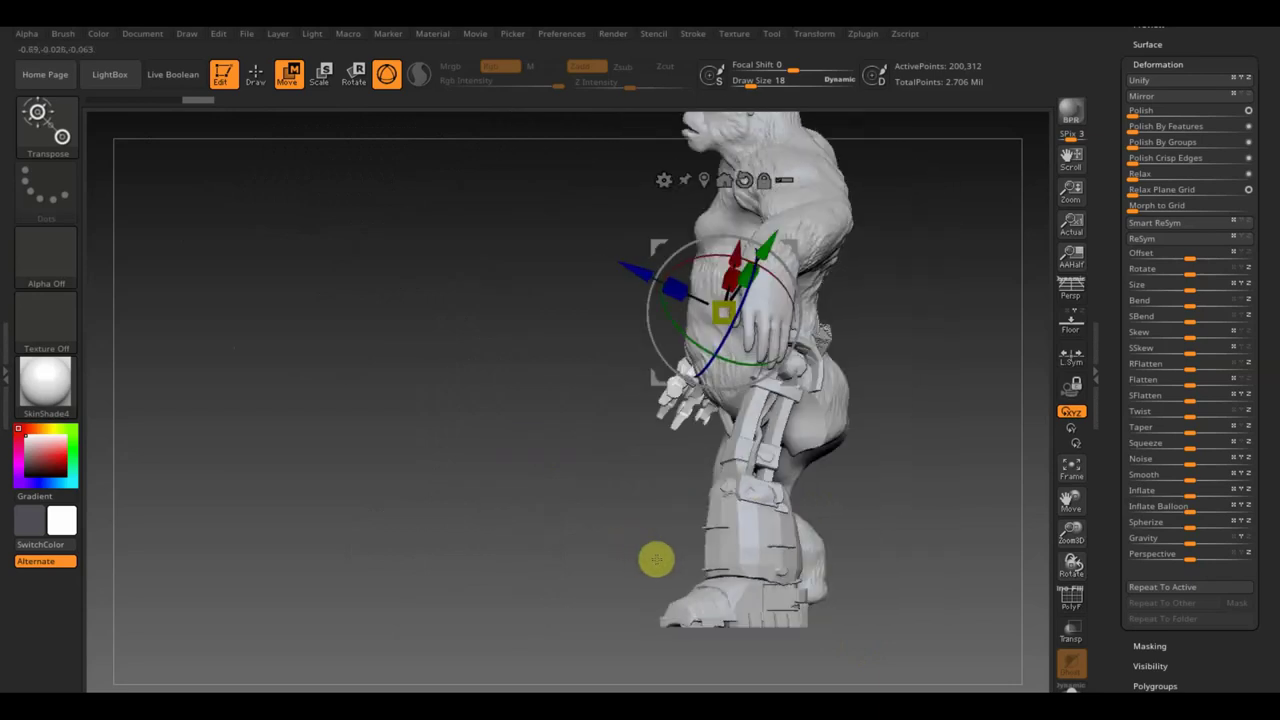
mouse_move(966, 527)
left_mouse_down()
mouse_move(1008, 509)
mouse_move(263, 520)
mouse_move(400, 522)
left_mouse_up()
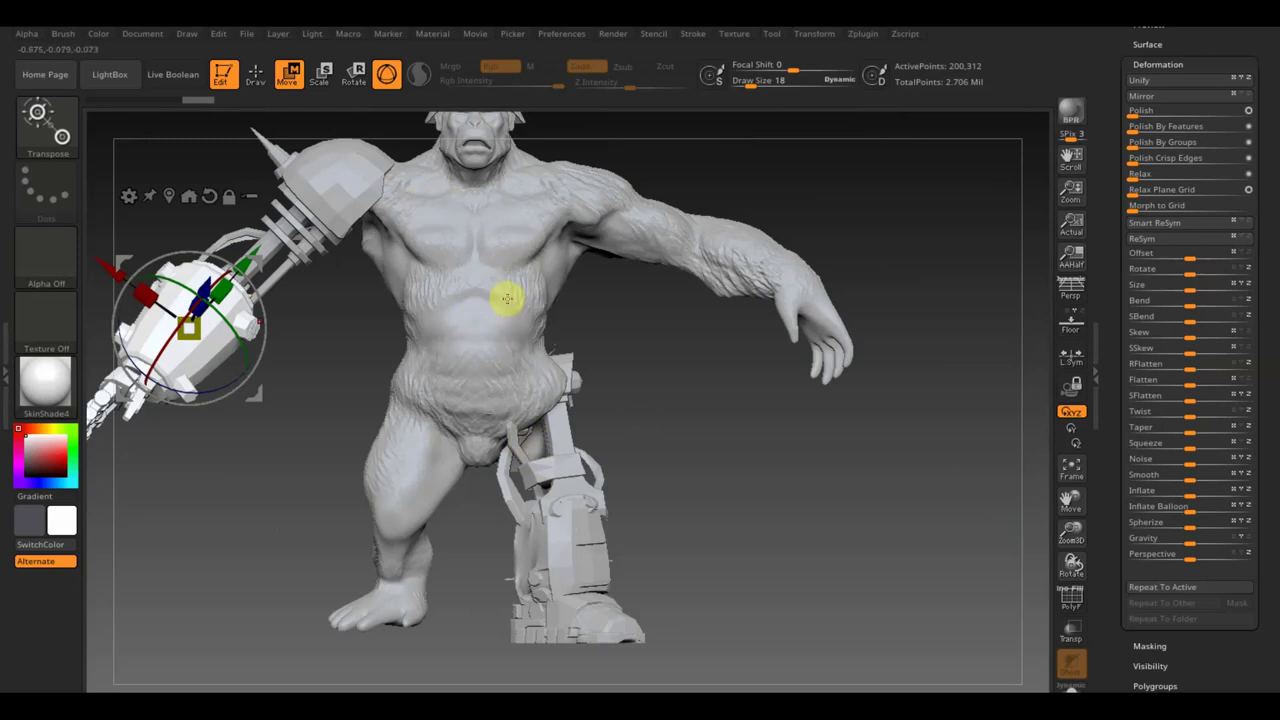
With Move Topological at size 112, pull the gorilla body's belly fur down over the robotic leg
left_click(462, 294, "alt")
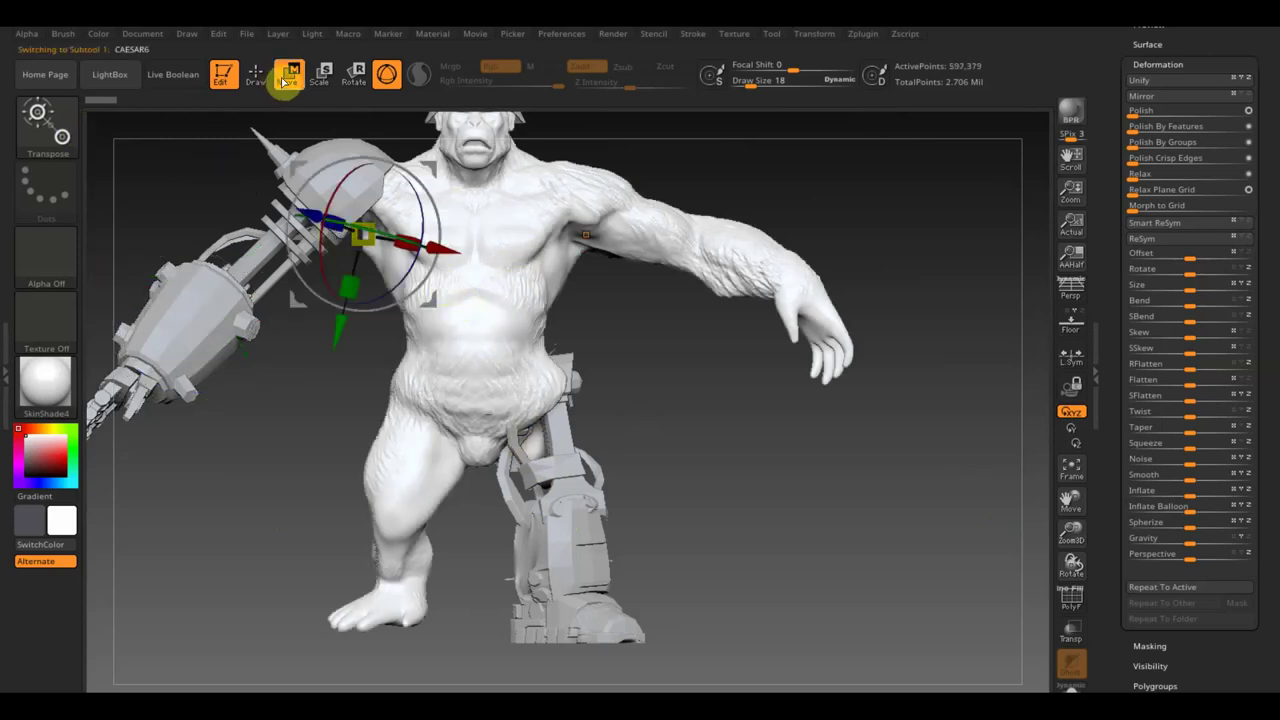
left_click(256, 74)
left_click(46, 122)
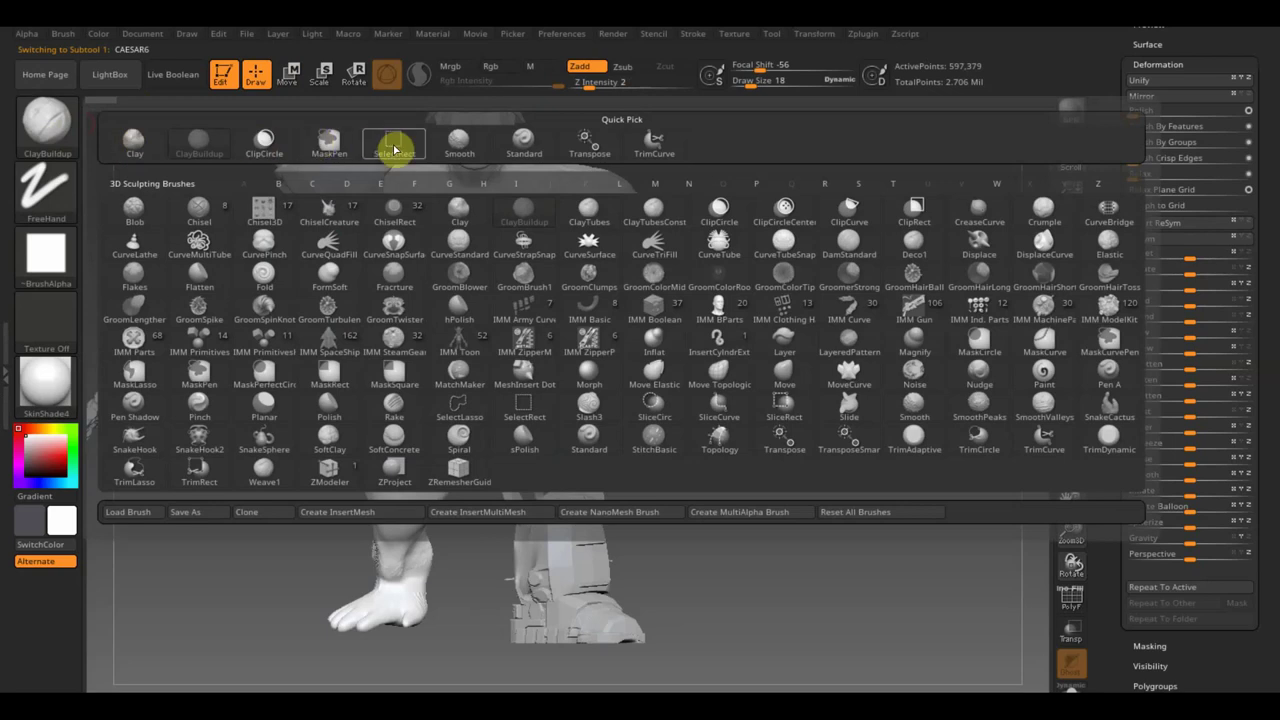
left_click(722, 376)
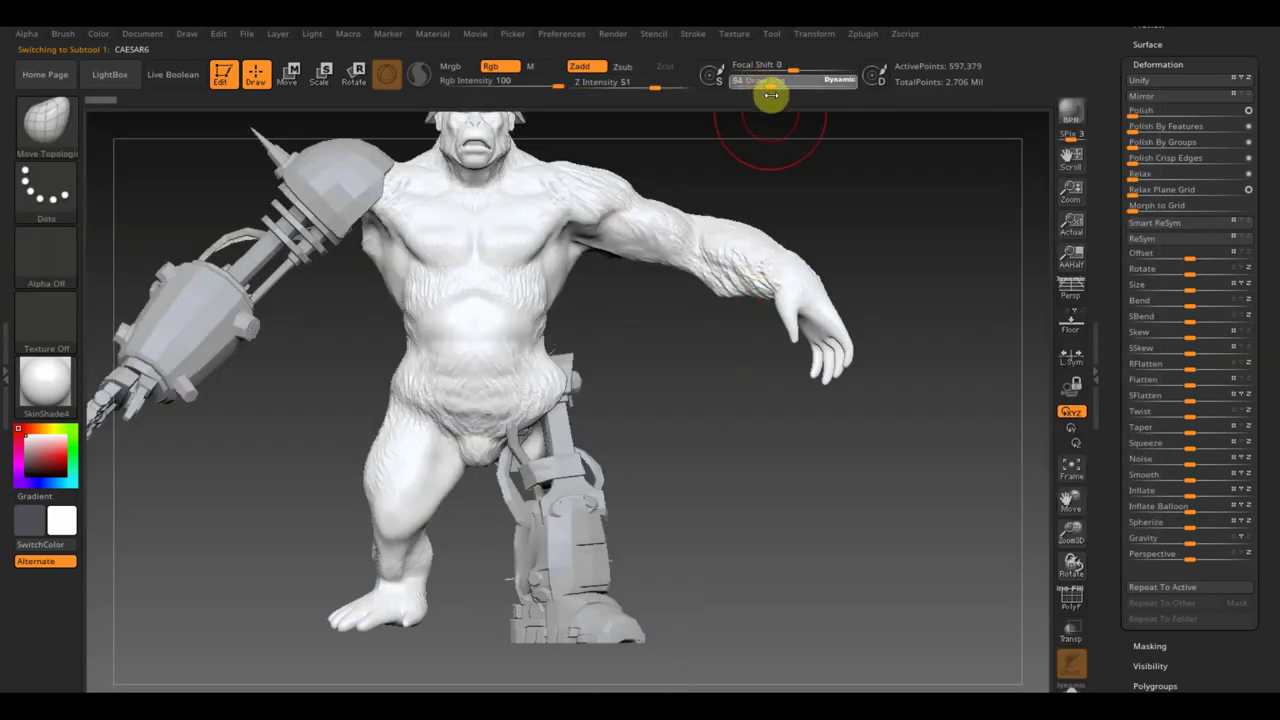
left_click(771, 94)
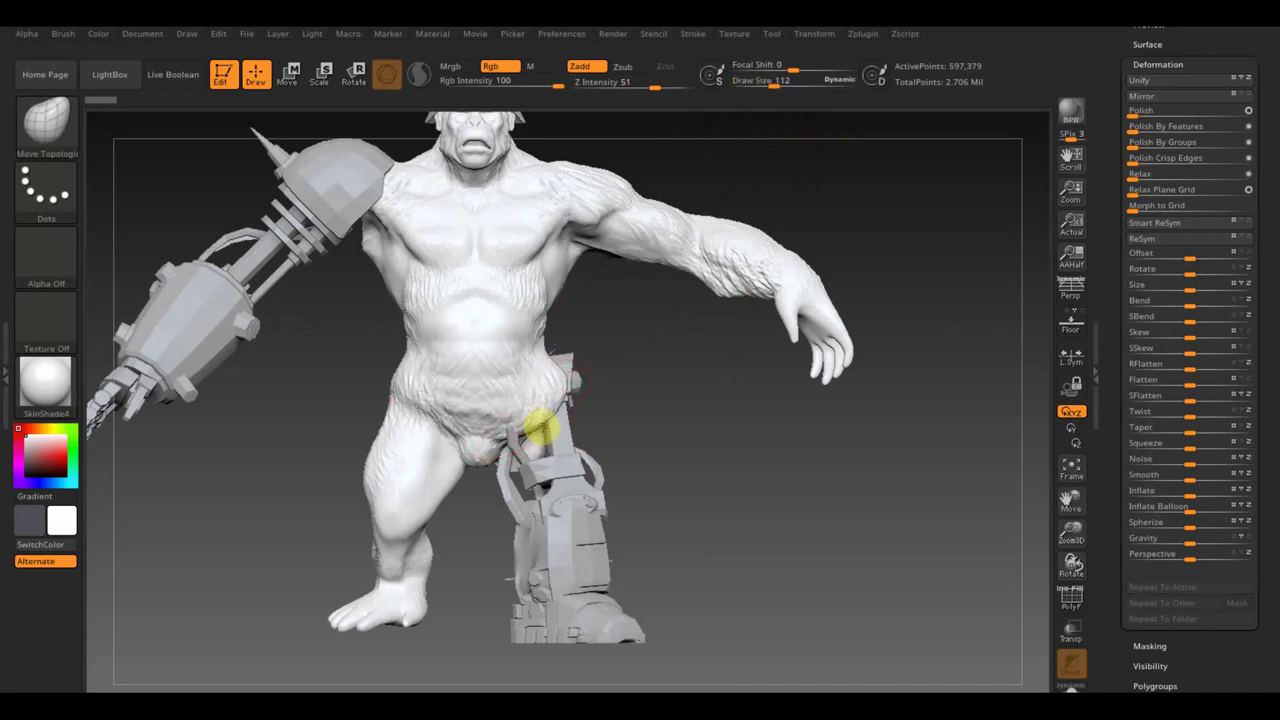
left_click_drag(541, 450, 537, 487)
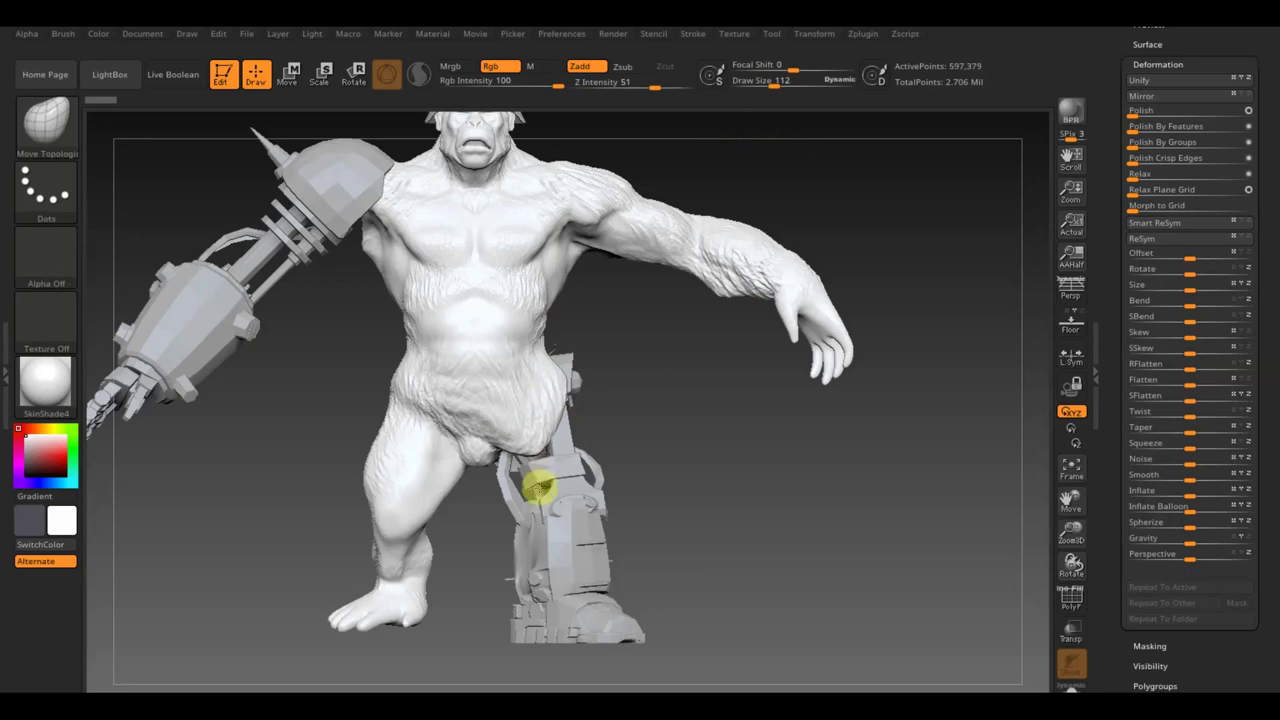
Orbit around the model to check the hip join and make the brush slightly larger
left_click_drag(651, 451, 580, 457)
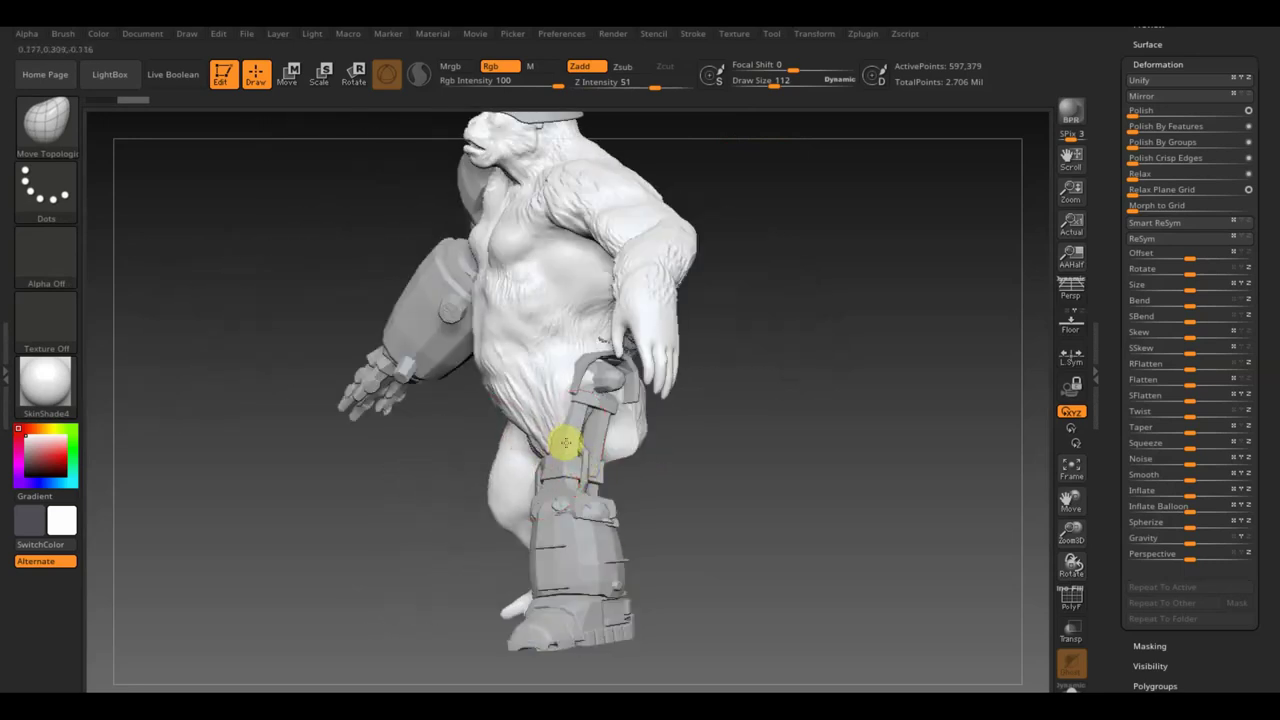
left_click_drag(689, 454, 602, 435)
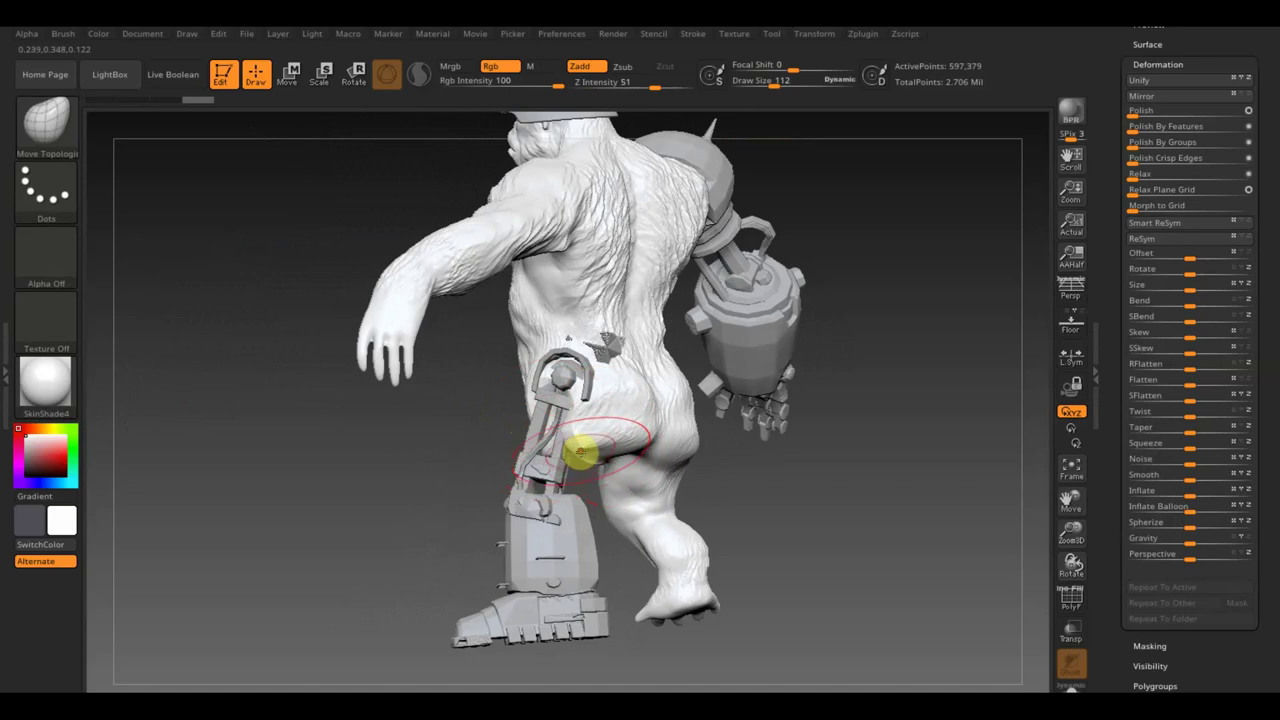
mouse_move(735, 463)
left_mouse_down()
mouse_move(694, 491)
mouse_move(608, 463)
left_mouse_up()
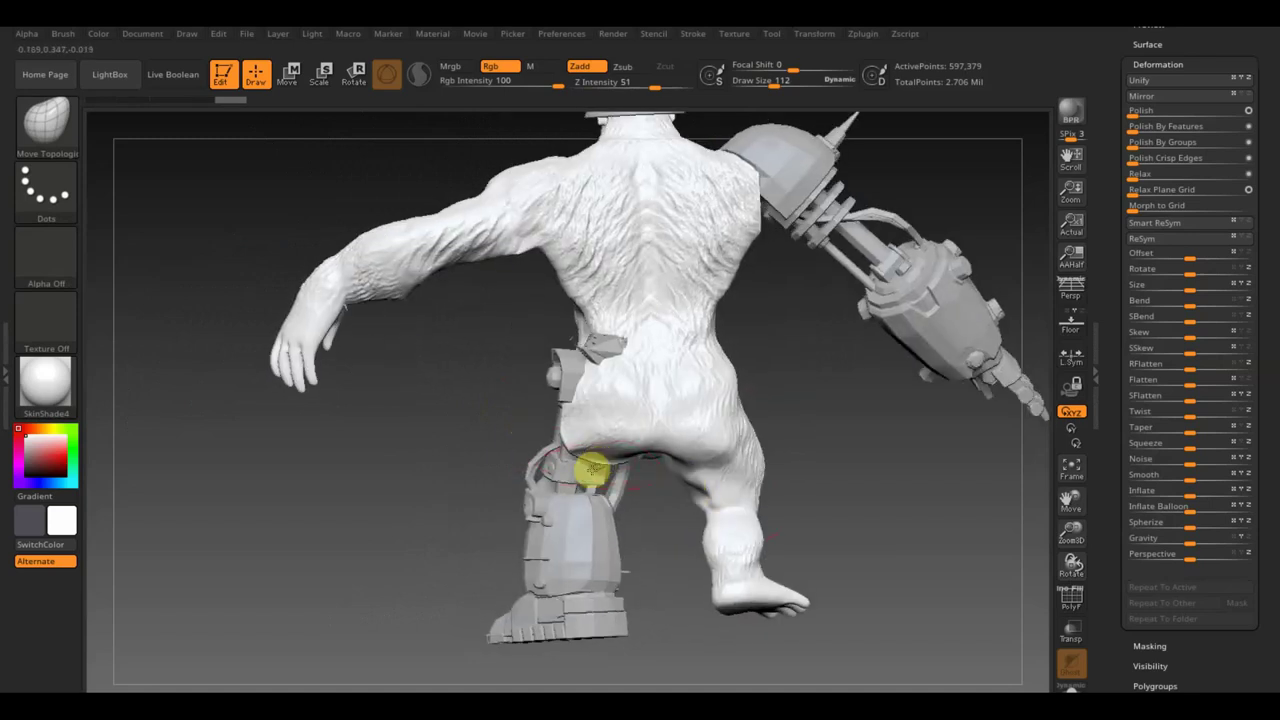
left_click_drag(439, 442, 530, 434)
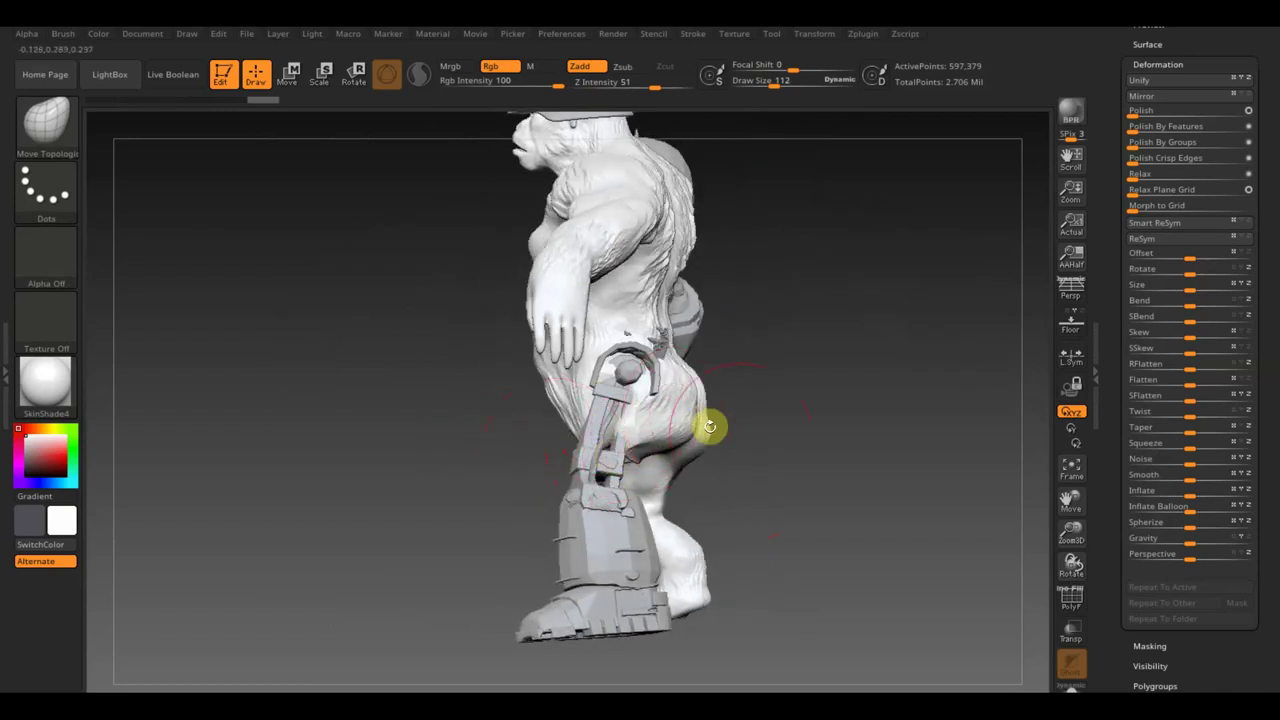
mouse_move(709, 423)
left_mouse_down("shift")
mouse_move(860, 434)
mouse_move(833, 443)
left_mouse_up("shift")
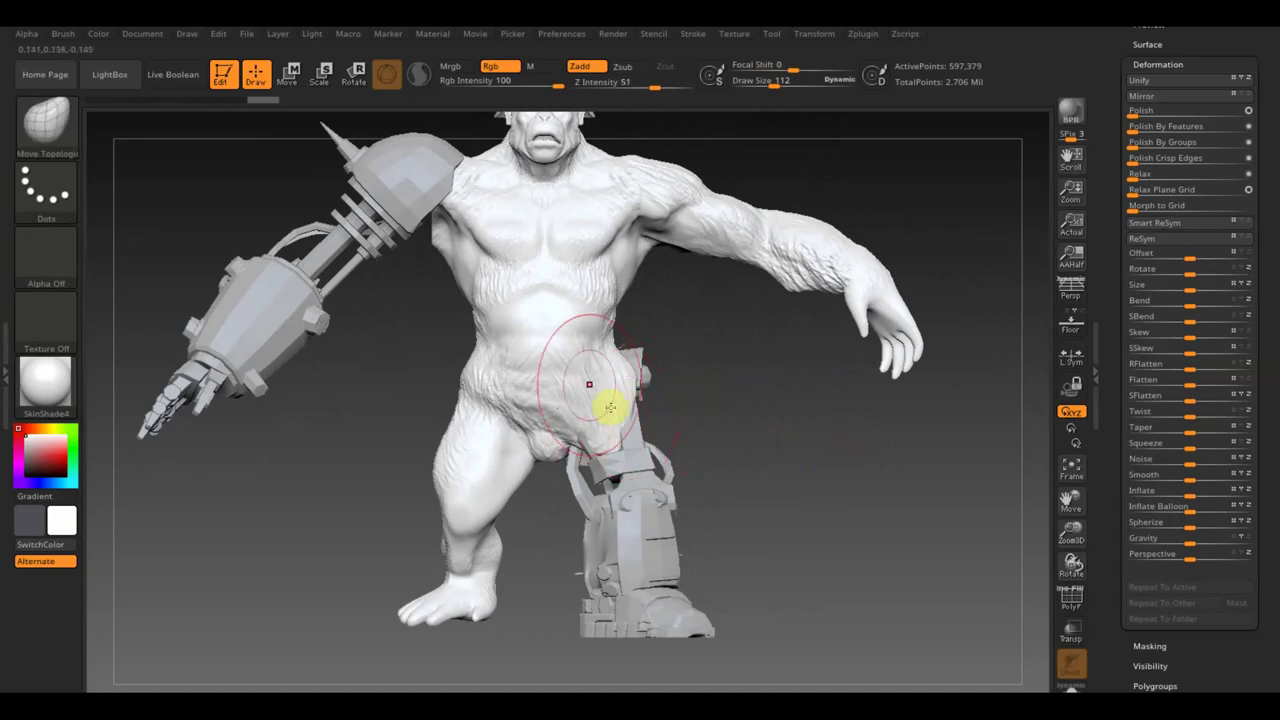
mouse_move(597, 436)
right_mouse_down()
mouse_move(643, 451)
mouse_move(580, 450)
right_mouse_up()
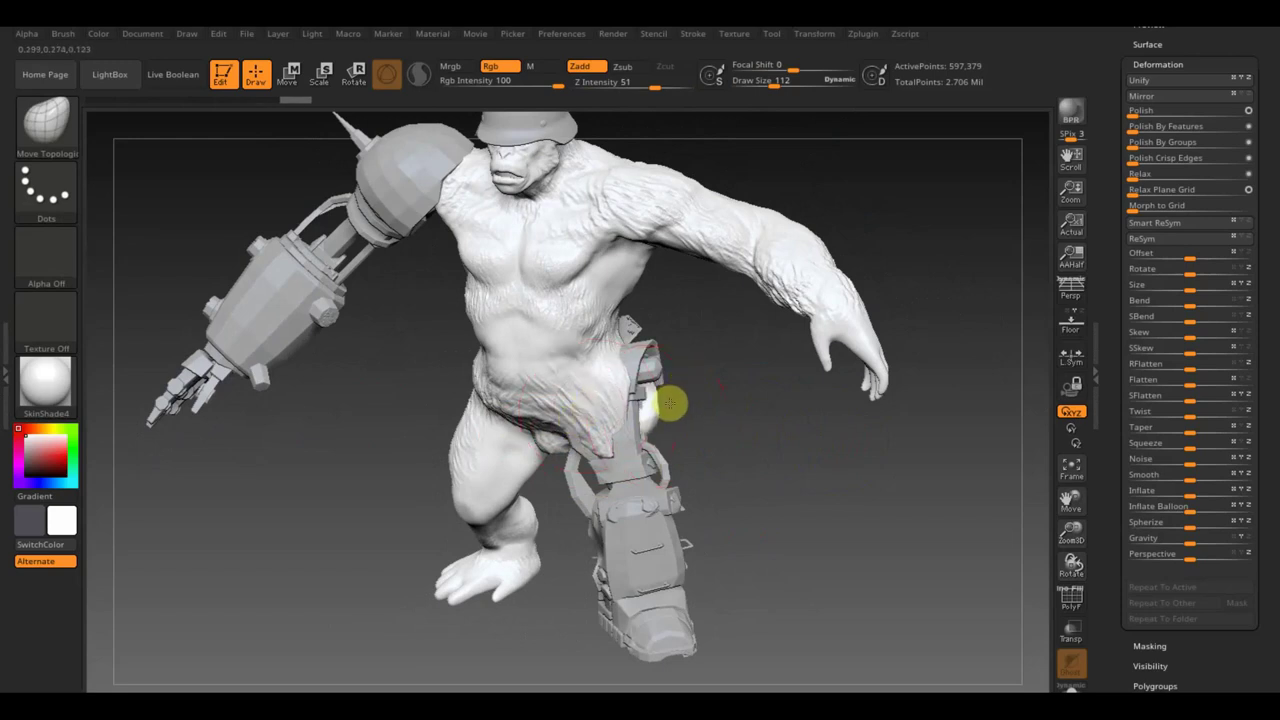
mouse_move(672, 404)
right_mouse_down()
mouse_move(763, 363)
mouse_move(678, 380)
right_mouse_up()
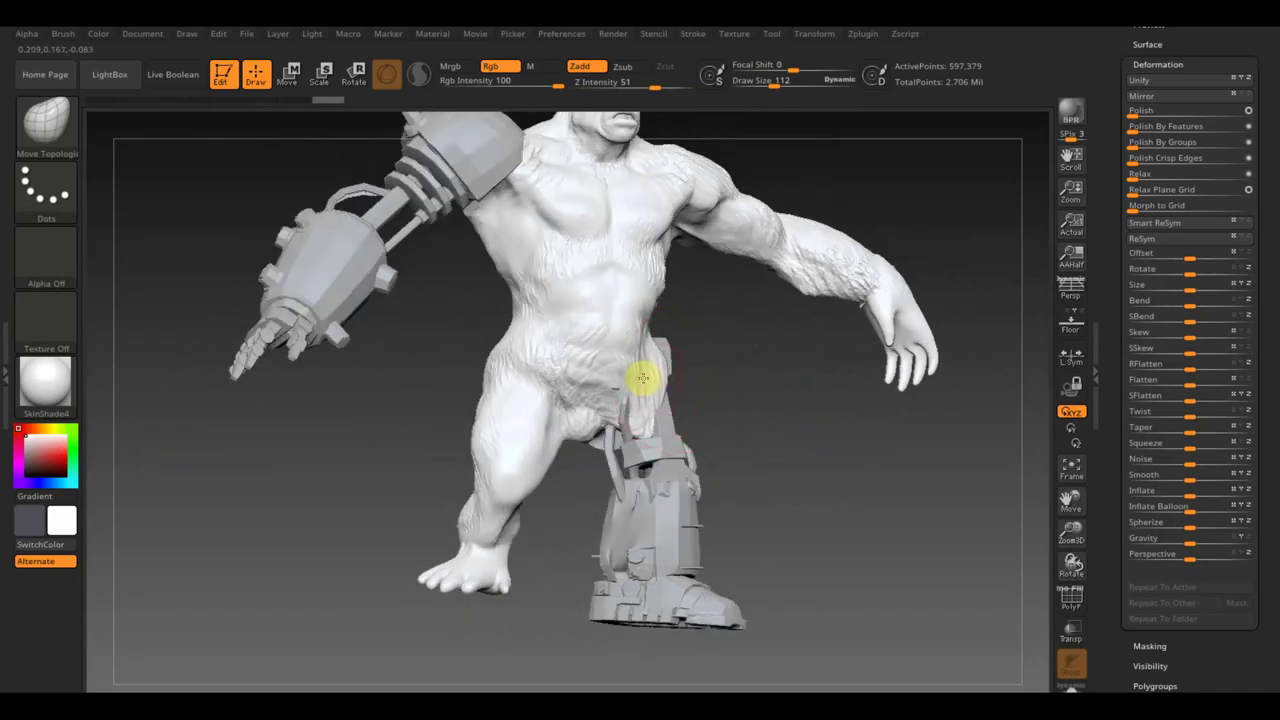
mouse_move(652, 388)
right_mouse_down()
mouse_move(703, 397)
mouse_move(638, 407)
mouse_move(709, 409)
mouse_move(720, 394)
mouse_move(744, 415)
right_mouse_up()
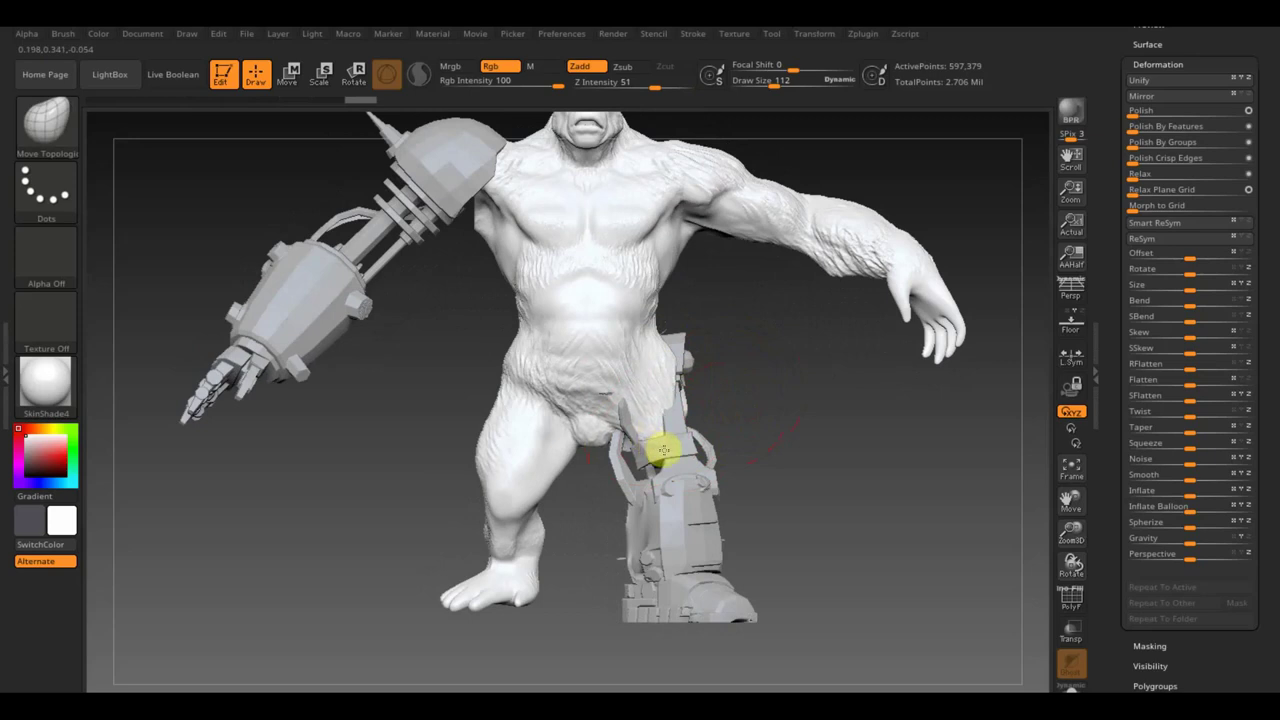
left_click_drag(772, 83, 763, 82)
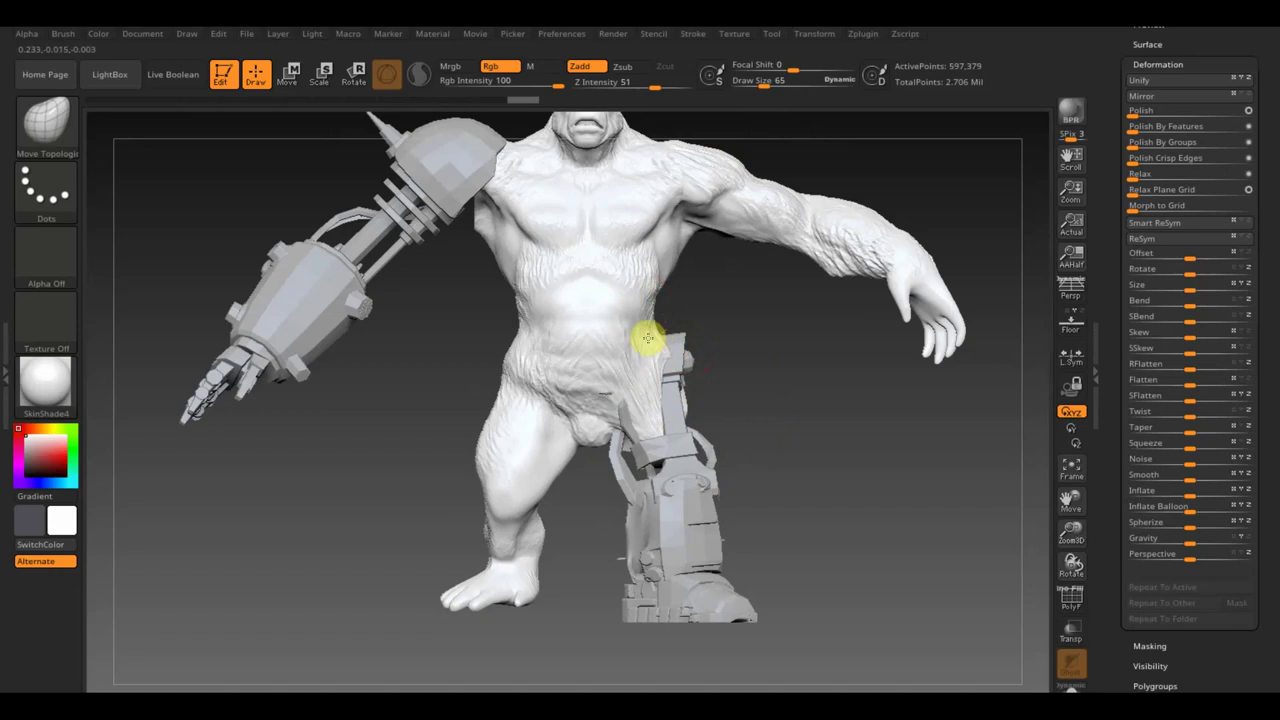
Orbit around the reshaped hip and select the leg armour subtool (Subtool 6)
mouse_move(659, 341)
right_mouse_down()
mouse_move(731, 386)
mouse_move(691, 400)
mouse_move(731, 423)
mouse_move(689, 360)
right_mouse_up()
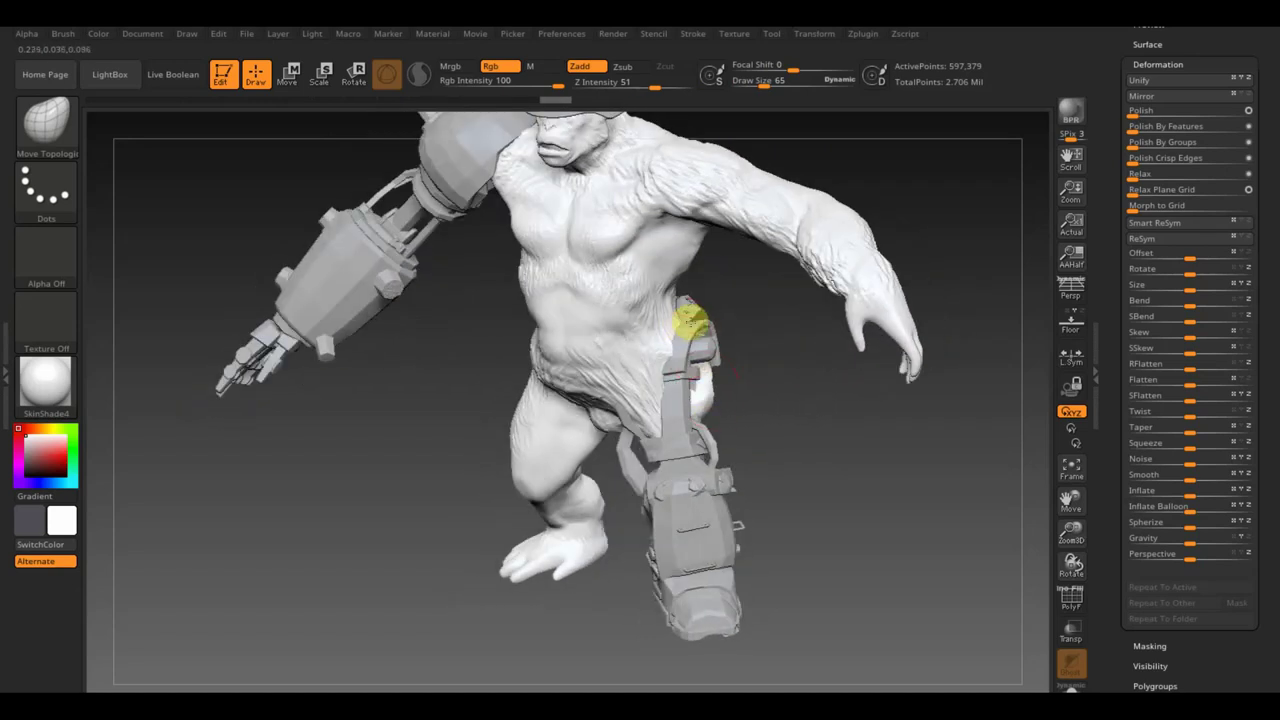
mouse_move(708, 338)
right_mouse_down("shift")
mouse_move(749, 360)
mouse_move(769, 326)
mouse_move(765, 365)
right_mouse_up("shift")
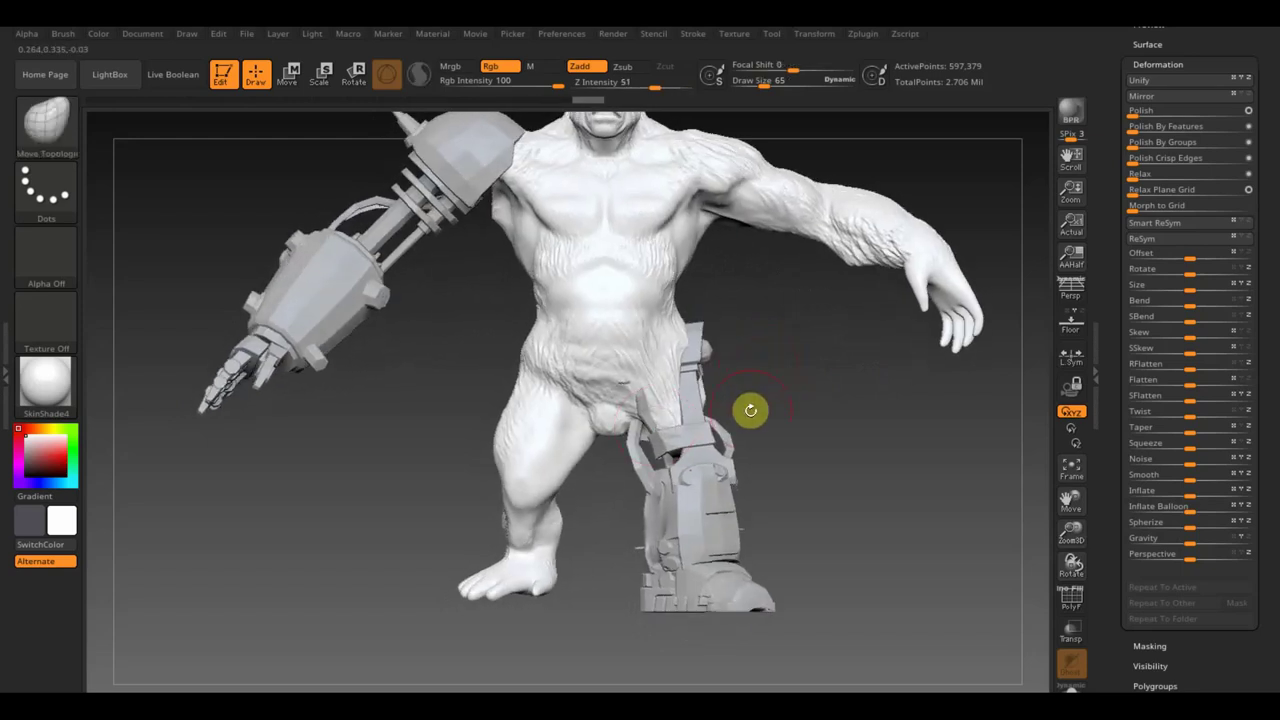
mouse_move(799, 441)
right_mouse_down()
mouse_move(860, 451)
mouse_move(826, 449)
mouse_move(808, 426)
mouse_move(749, 434)
right_mouse_up()
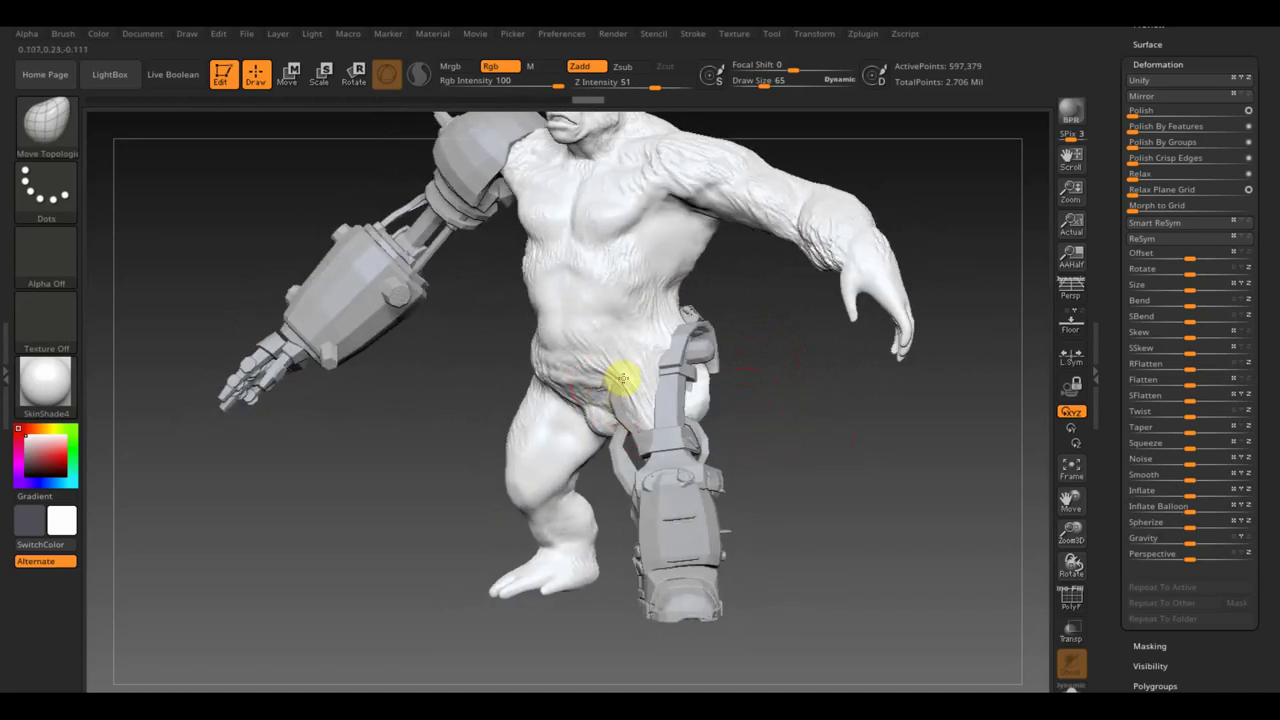
mouse_move(751, 415)
right_mouse_down()
mouse_move(811, 406)
mouse_move(789, 390)
mouse_move(678, 390)
right_mouse_up()
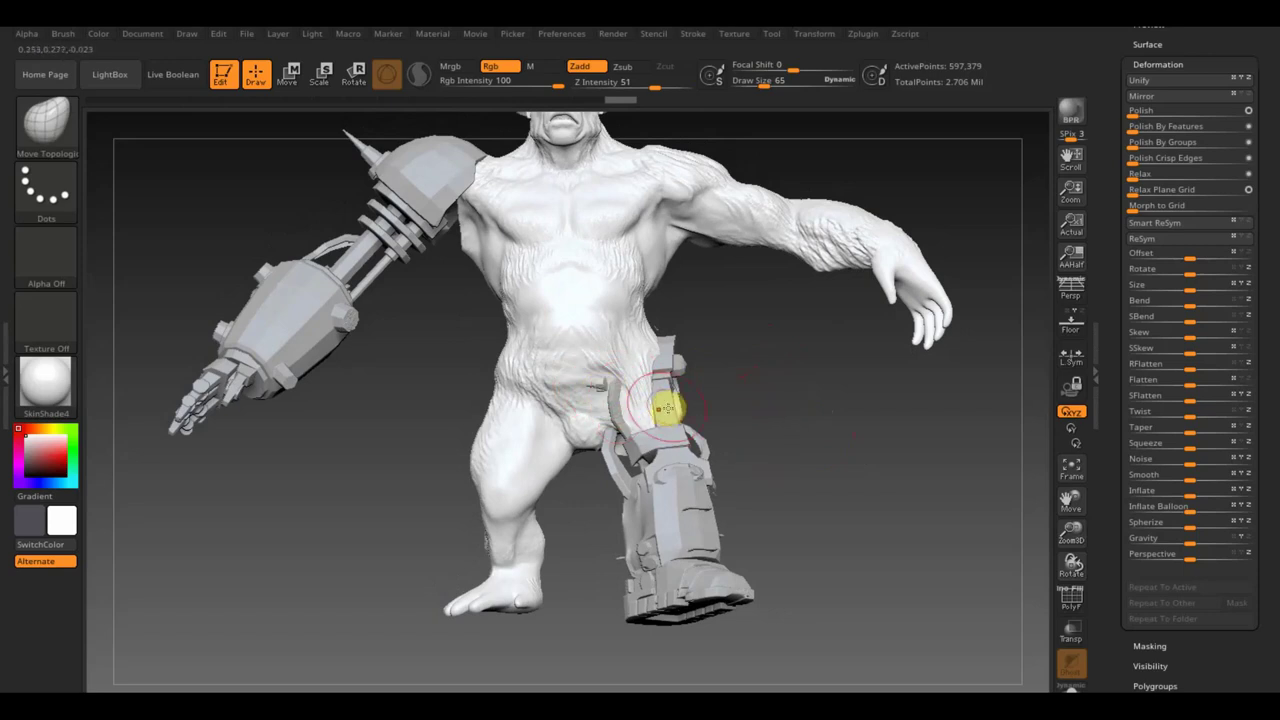
mouse_move(620, 390)
right_mouse_down()
mouse_move(763, 420)
mouse_move(733, 427)
right_mouse_up()
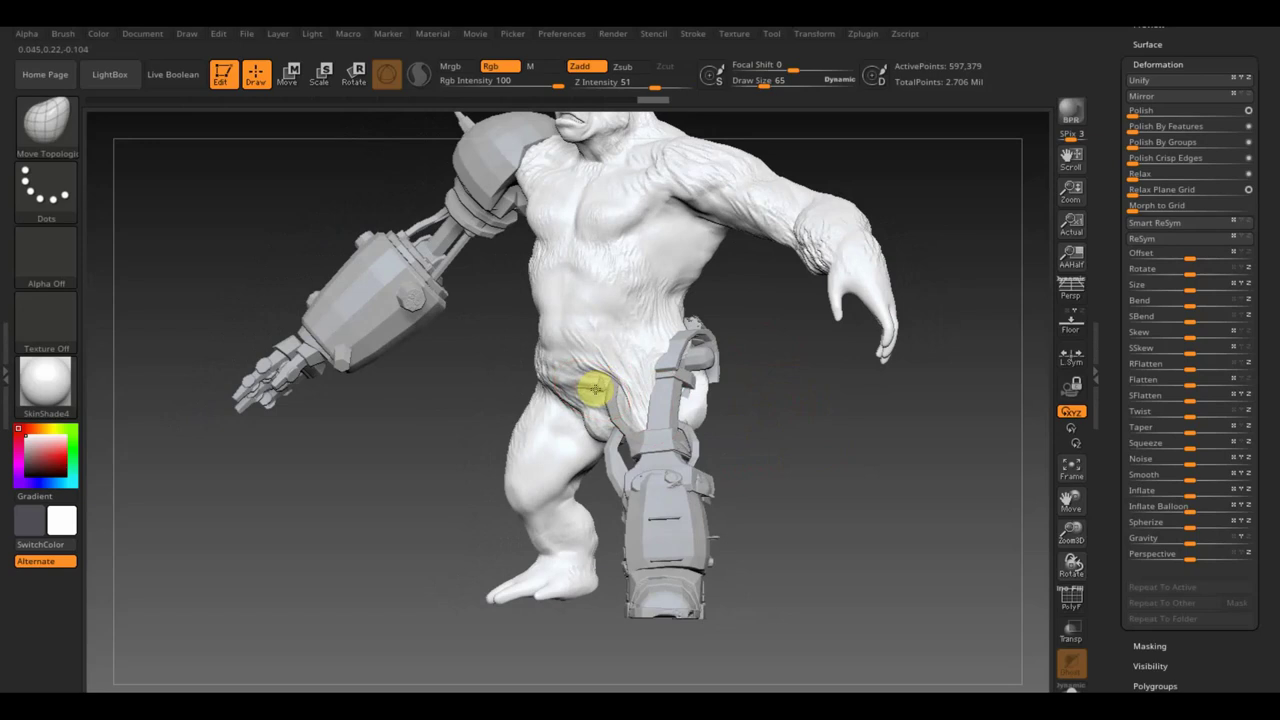
left_click(660, 410, "alt")
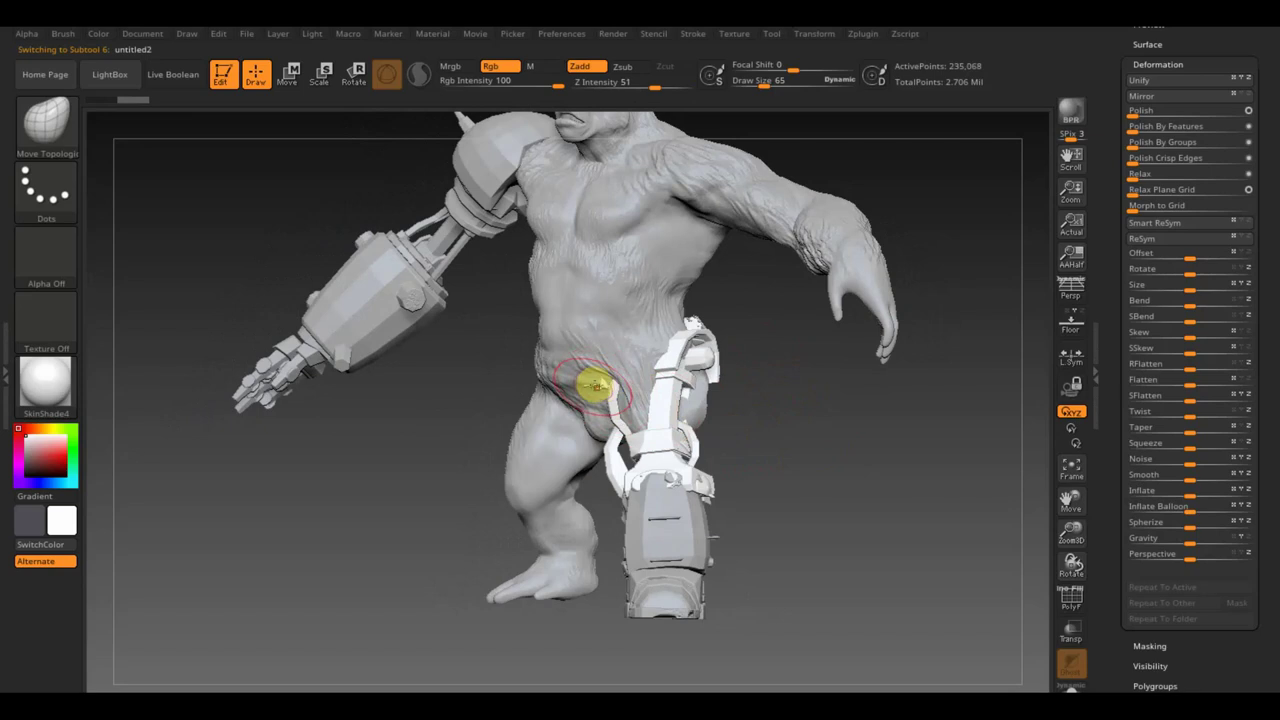
Inspect the leg armour from several sides and reselect the CAESAR6 gorilla body subtool
key("shift")
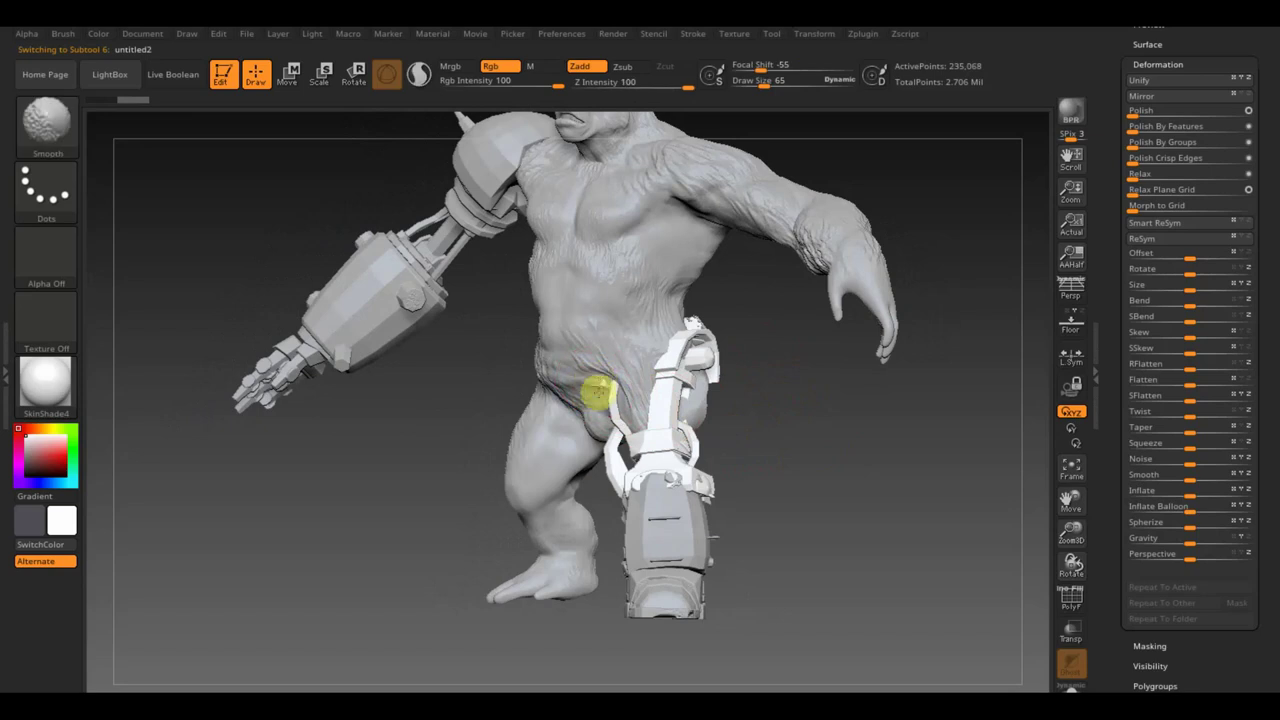
mouse_move(745, 441)
left_mouse_down()
mouse_move(826, 457)
mouse_move(854, 440)
mouse_move(838, 438)
left_mouse_up()
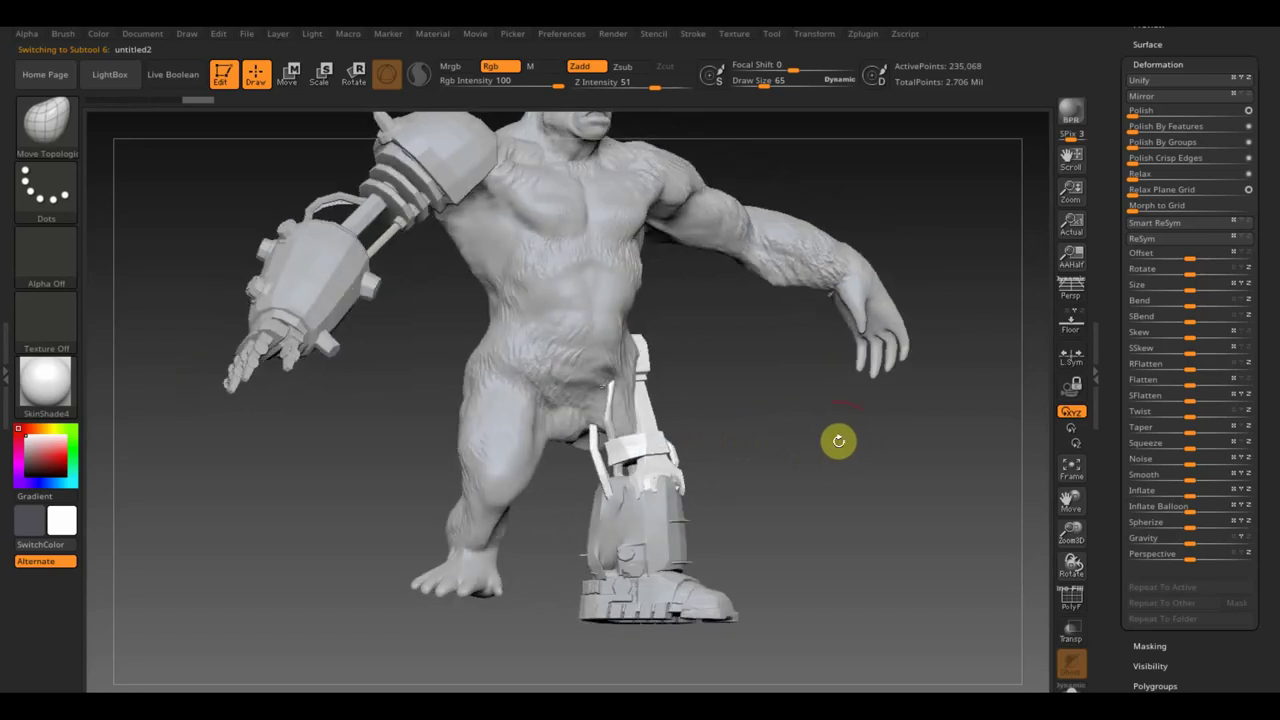
key("ctrl")
key("ctrl")
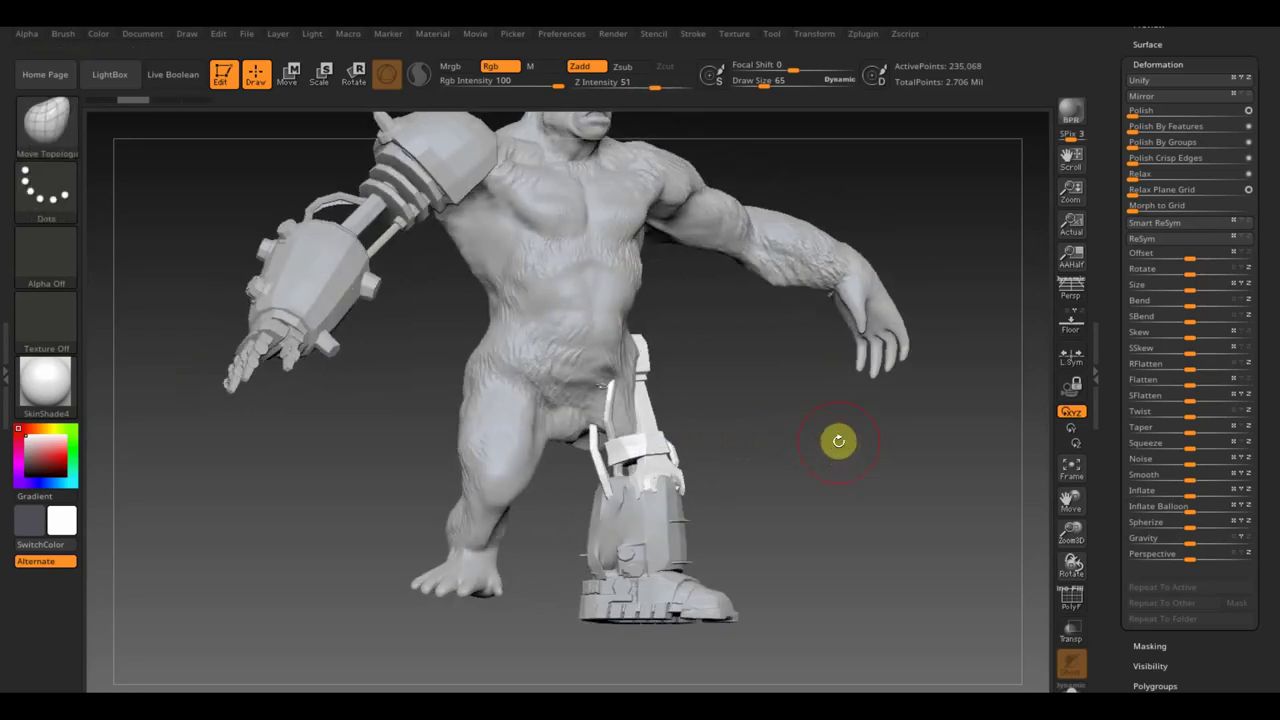
left_click_drag(842, 443, 836, 467)
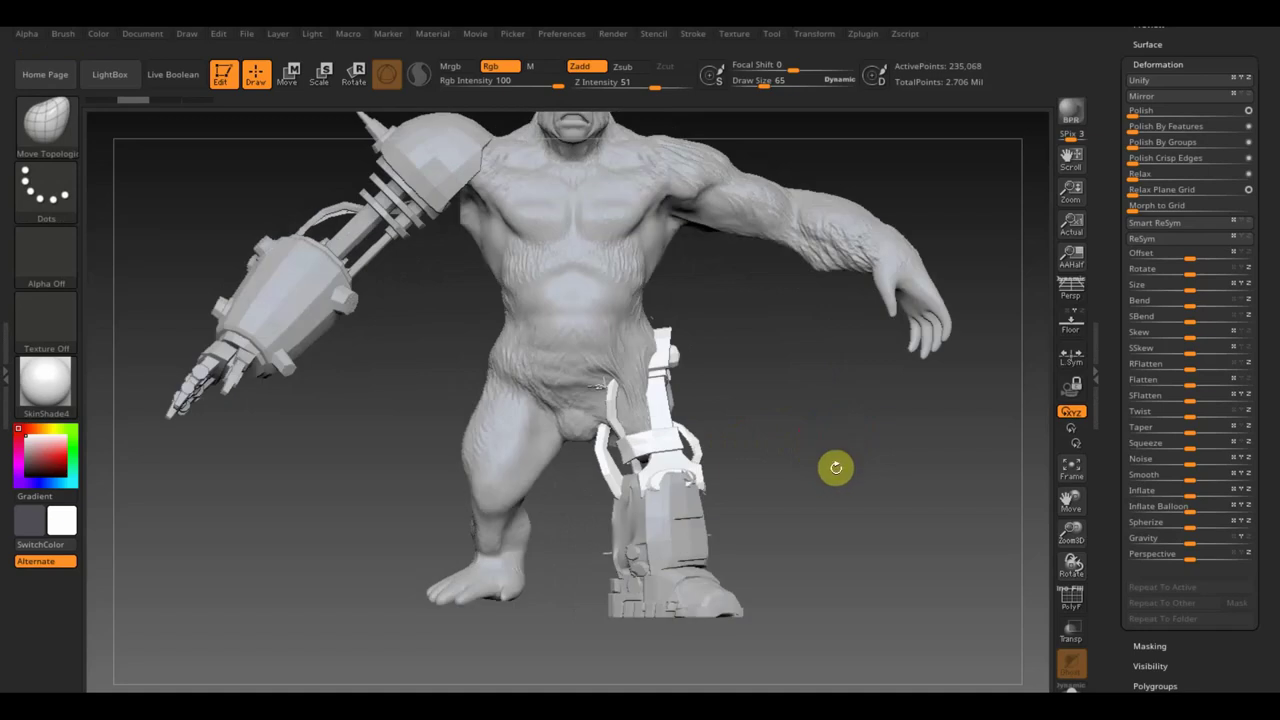
left_click(636, 422, "alt")
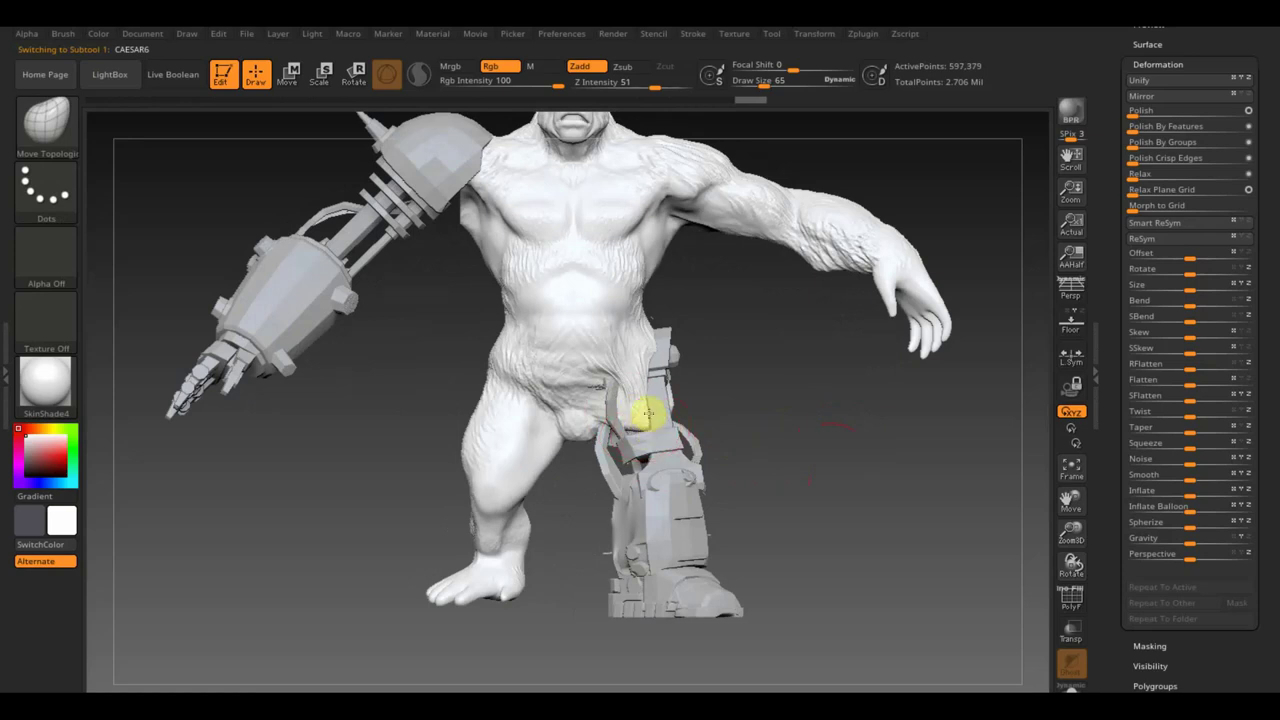
mouse_move(648, 424)
right_mouse_down()
mouse_move(854, 500)
mouse_move(874, 489)
mouse_move(860, 531)
mouse_move(846, 491)
mouse_move(840, 535)
mouse_move(757, 571)
mouse_move(663, 574)
mouse_move(660, 530)
right_mouse_up()
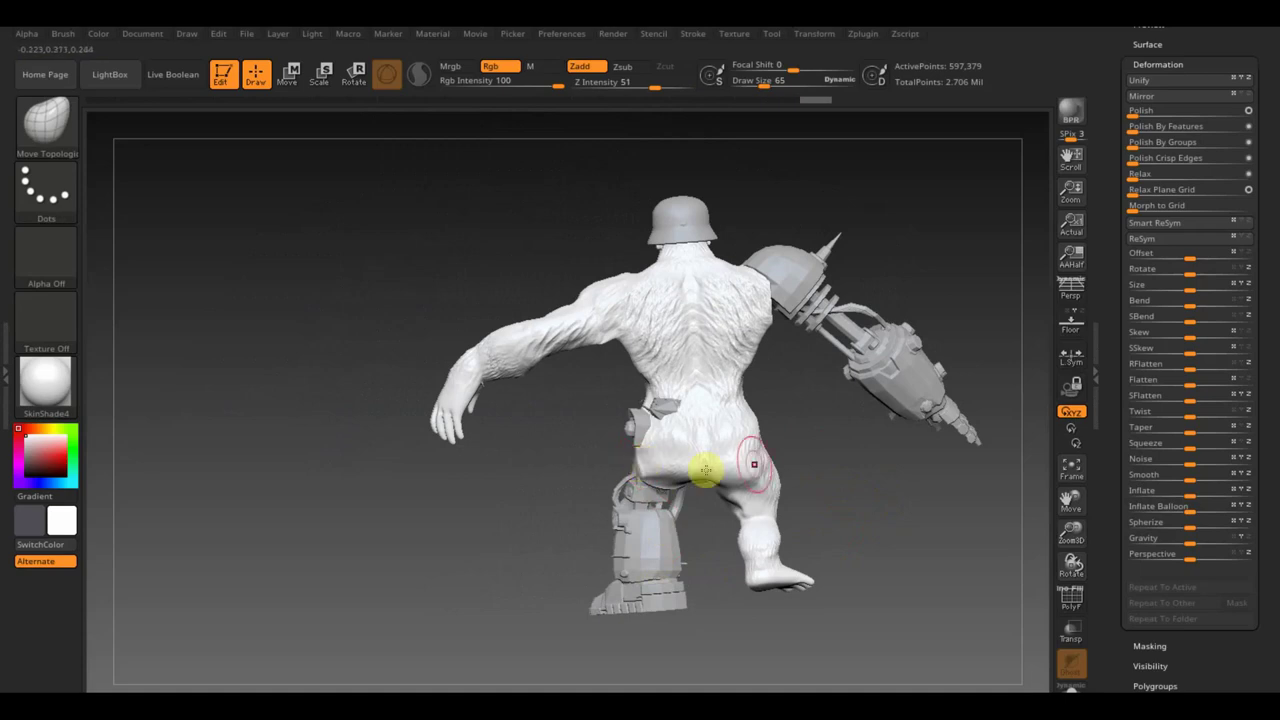
mouse_move(770, 428)
right_mouse_down()
mouse_move(829, 451)
mouse_move(789, 449)
mouse_move(784, 382)
right_mouse_up()
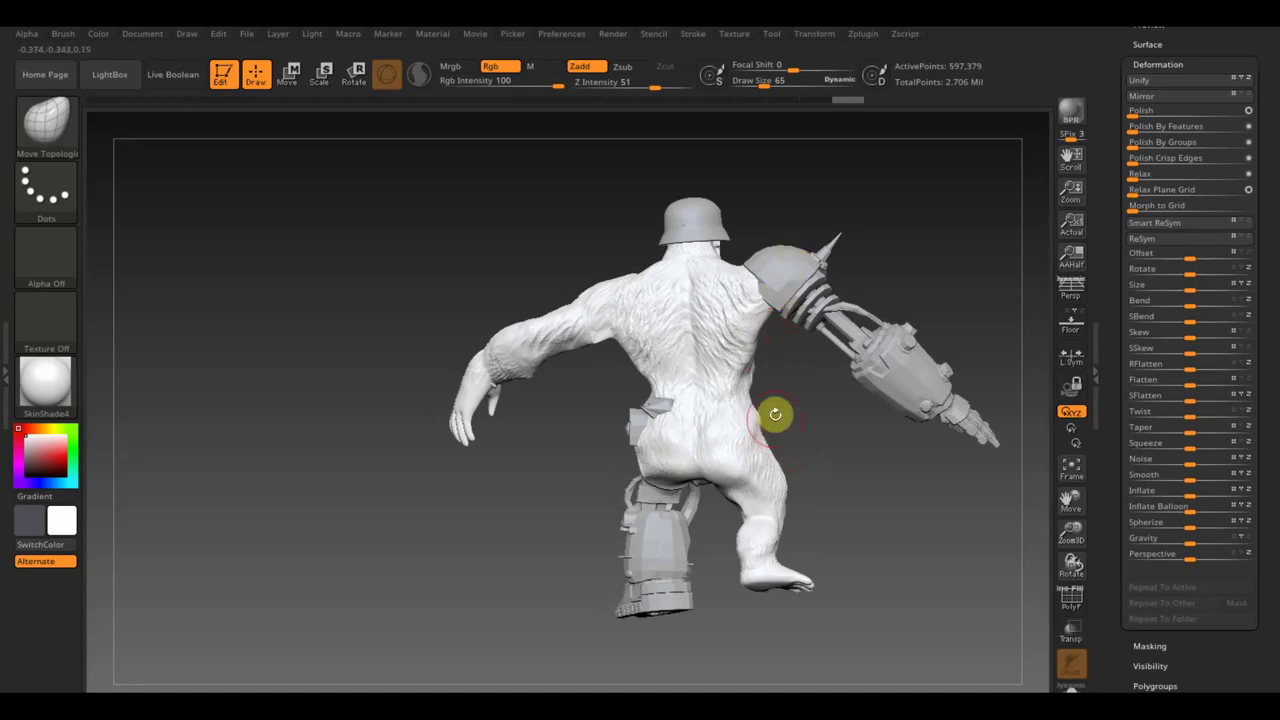
Tumble and zoom the view round to a close look at the gorilla's lower back
mouse_move(771, 414)
right_mouse_down()
mouse_move(789, 354)
mouse_move(776, 218)
mouse_move(774, 348)
right_mouse_up()
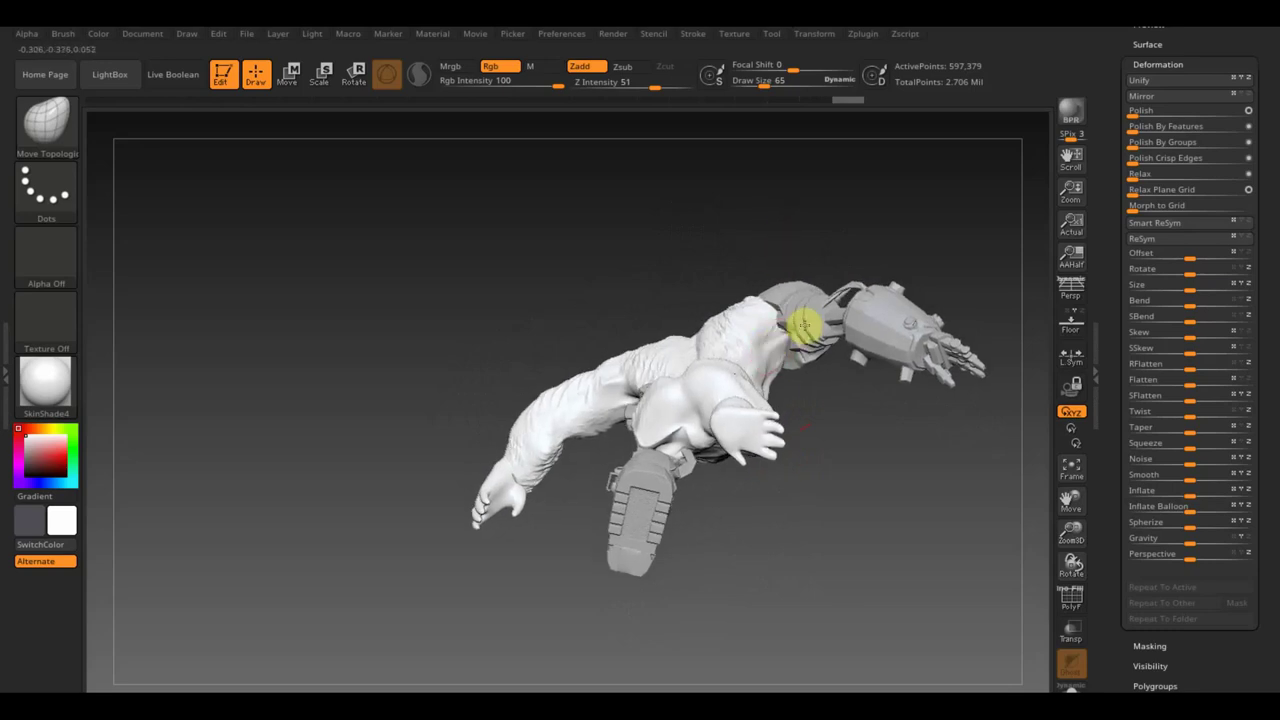
right_click_drag(818, 424, 862, 532, "alt")
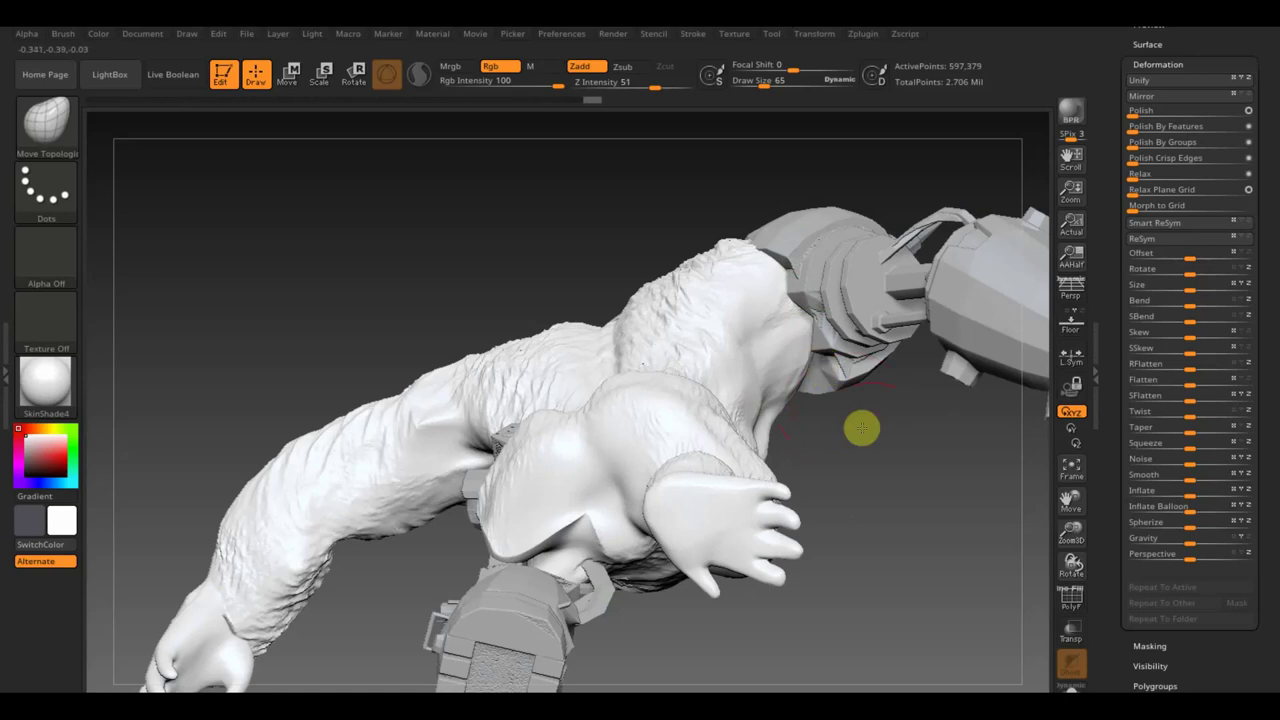
mouse_move(860, 429)
right_mouse_down()
mouse_move(837, 400)
mouse_move(855, 312)
right_mouse_up()
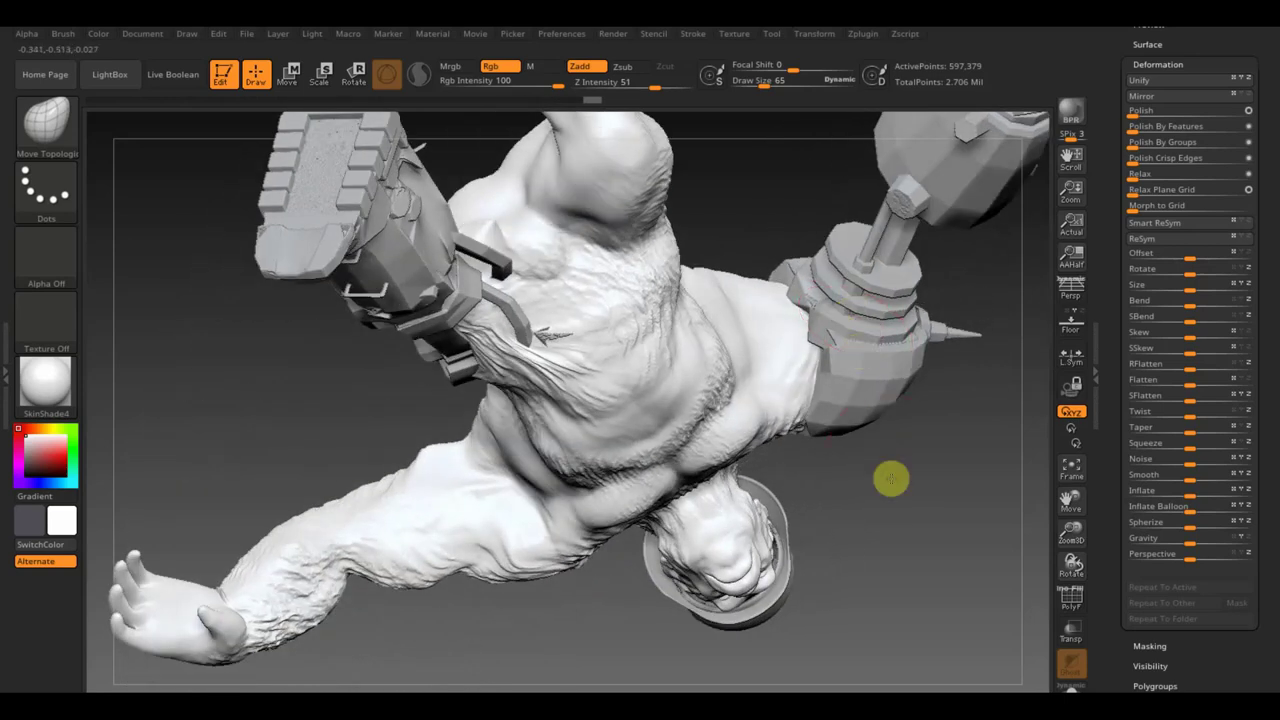
mouse_move(891, 479)
right_mouse_down()
mouse_move(790, 55)
mouse_move(867, 47)
right_mouse_up()
mouse_move(819, 583)
right_mouse_down()
mouse_move(815, 560)
mouse_move(846, 560)
mouse_move(780, 560)
mouse_move(765, 573)
right_mouse_up()
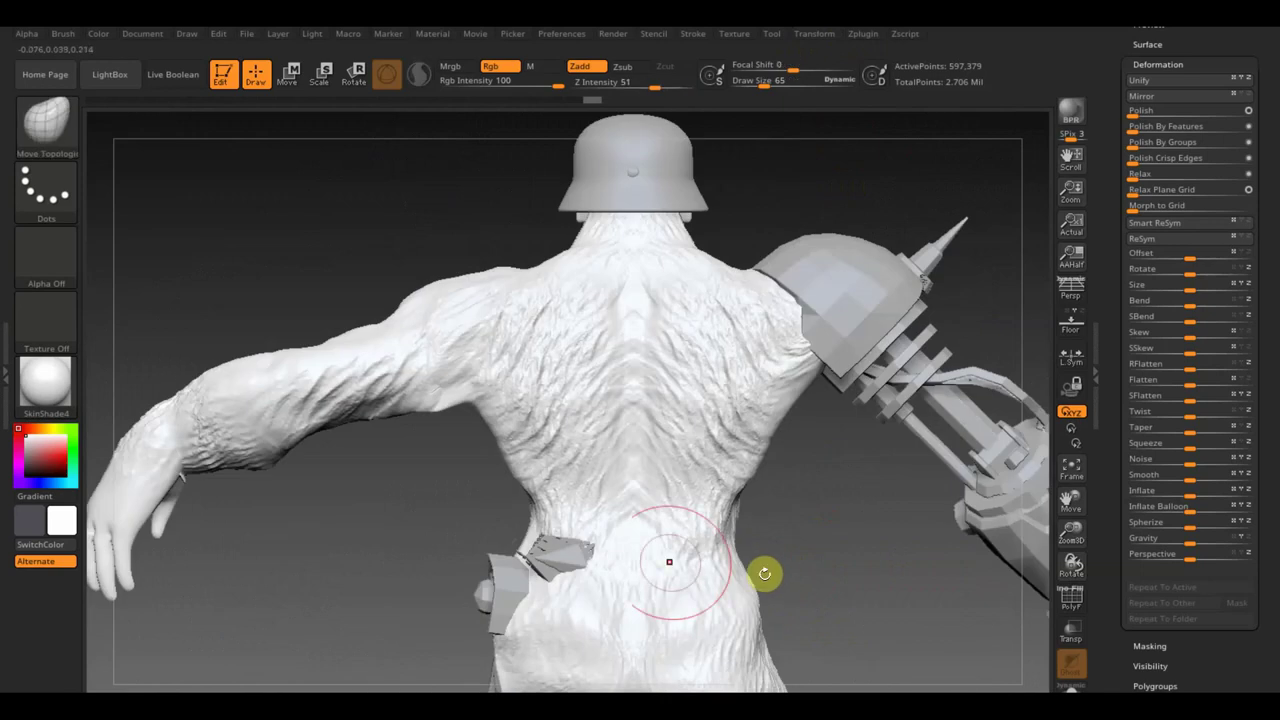
Select the waist pouch, clip part of it away with ClipCircle, and rotate the remainder into place
left_click(490, 594, "alt")
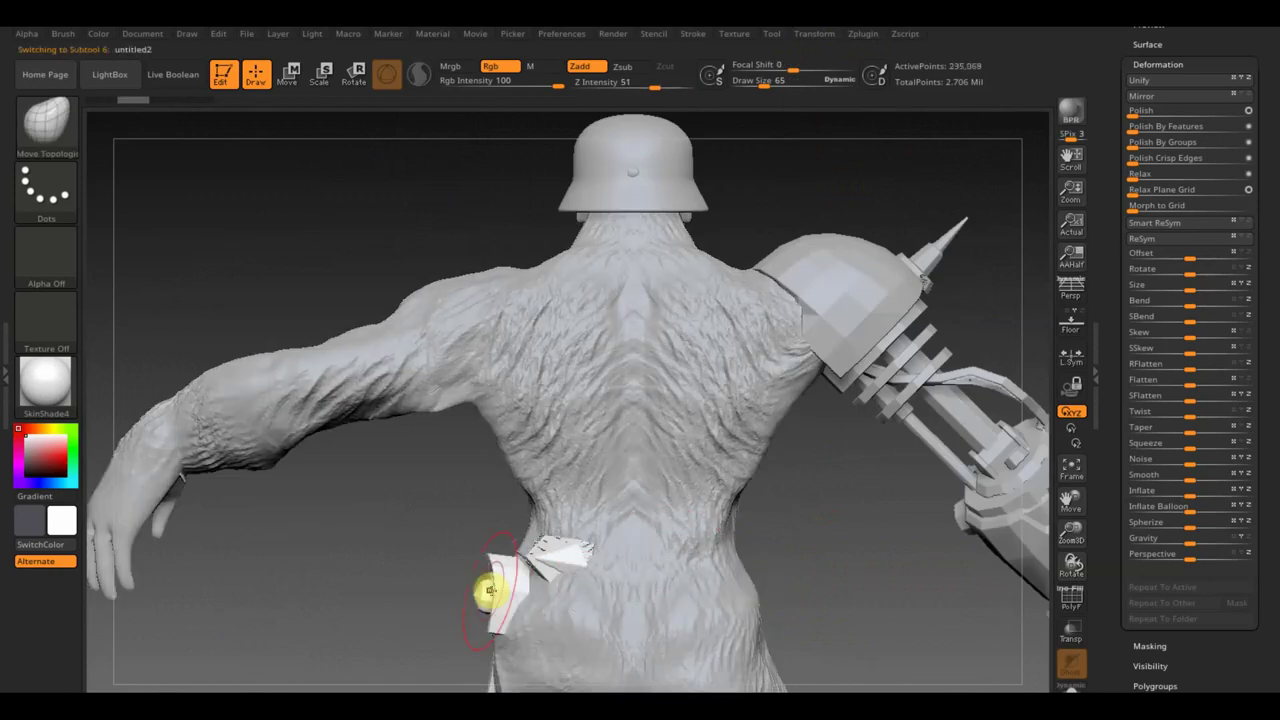
mouse_move(823, 608)
left_mouse_down("ctrl")
mouse_move(545, 524)
mouse_move(524, 491)
left_mouse_up("ctrl")
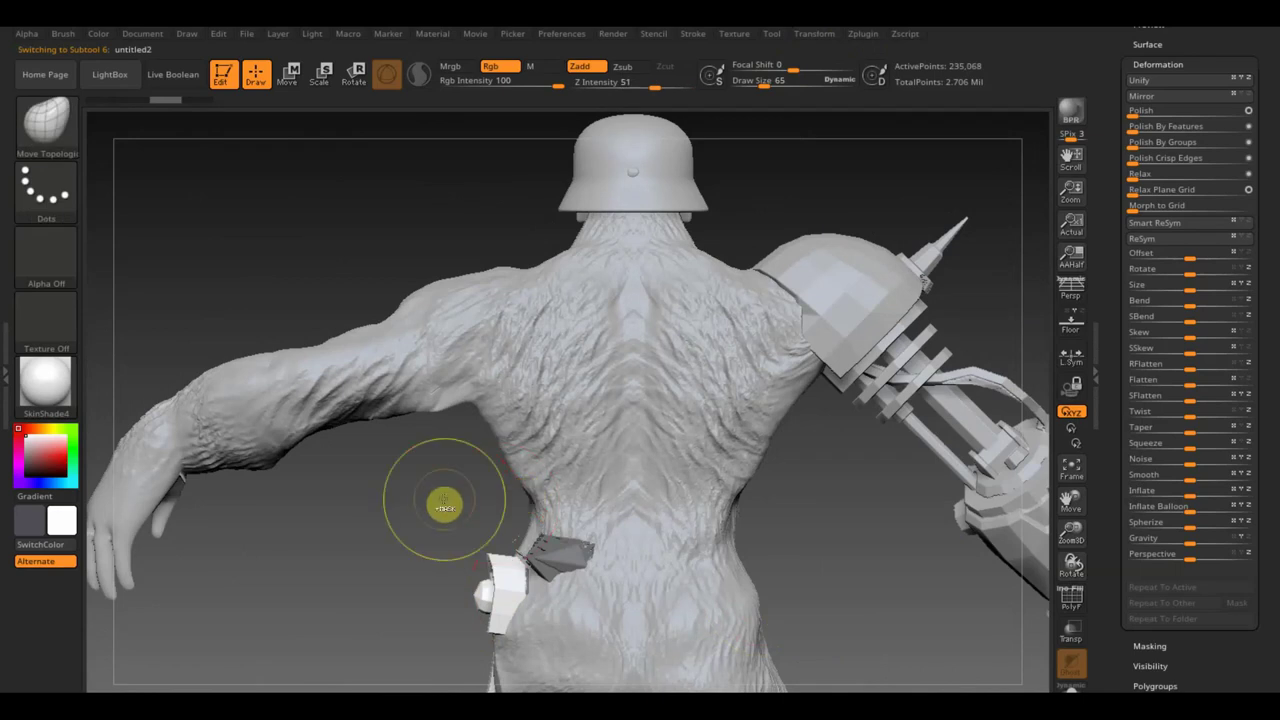
key("ctrl")
mouse_move(444, 507)
left_mouse_down("ctrl")
mouse_move(490, 605)
mouse_move(497, 596)
left_mouse_up("ctrl")
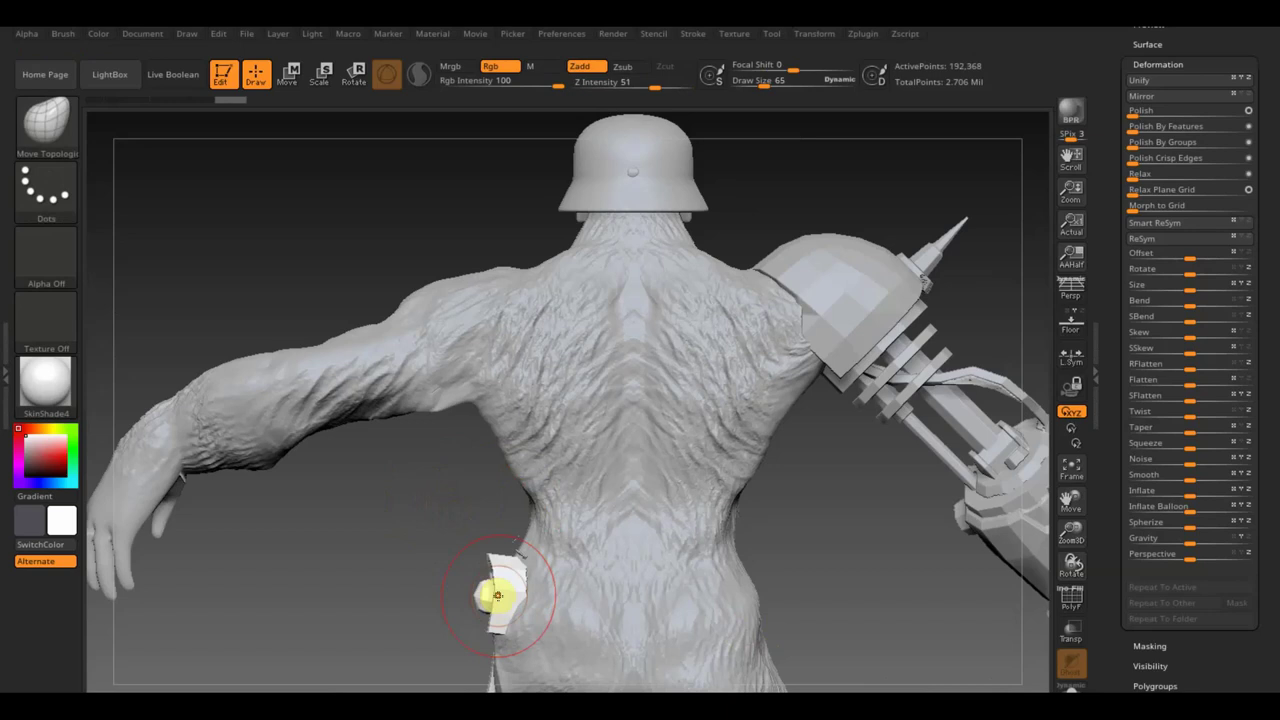
left_click_drag(497, 596, 534, 530)
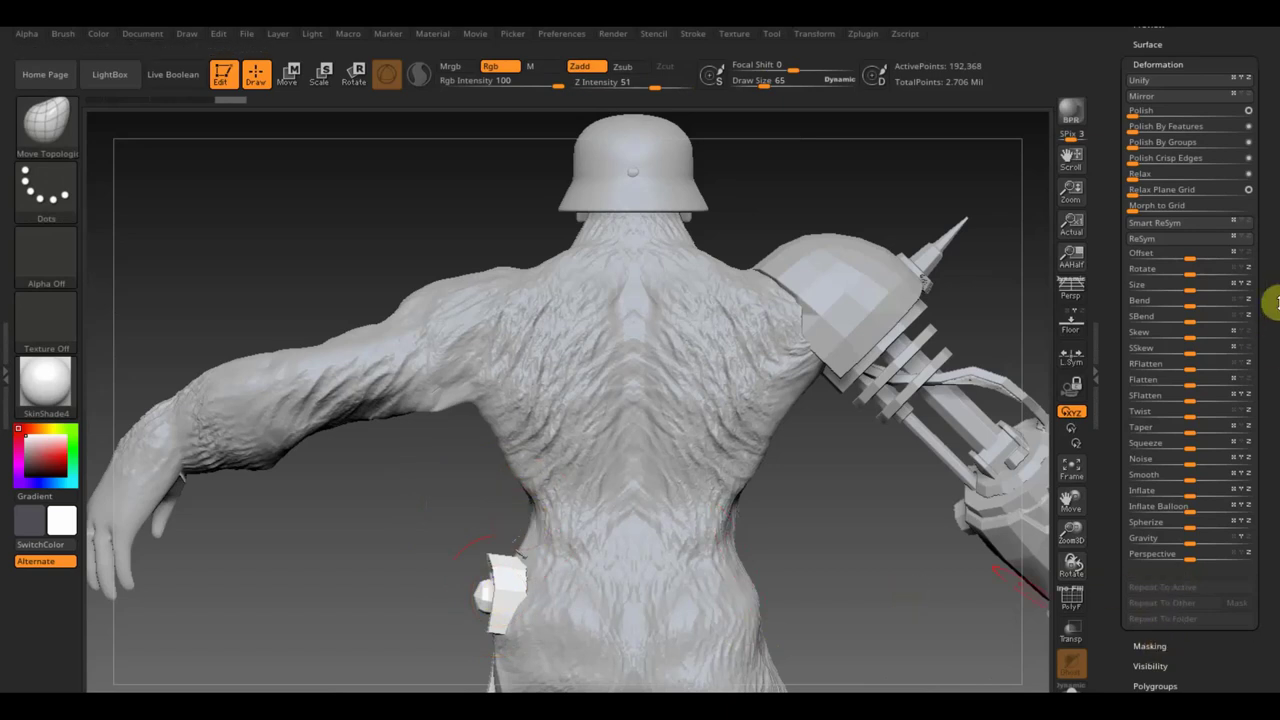
left_click_drag(1272, 302, 1276, 417)
Delete the pouch's hidden geometry and apply Mirror And Weld from Geometry > Modify Topology
left_click(1162, 106)
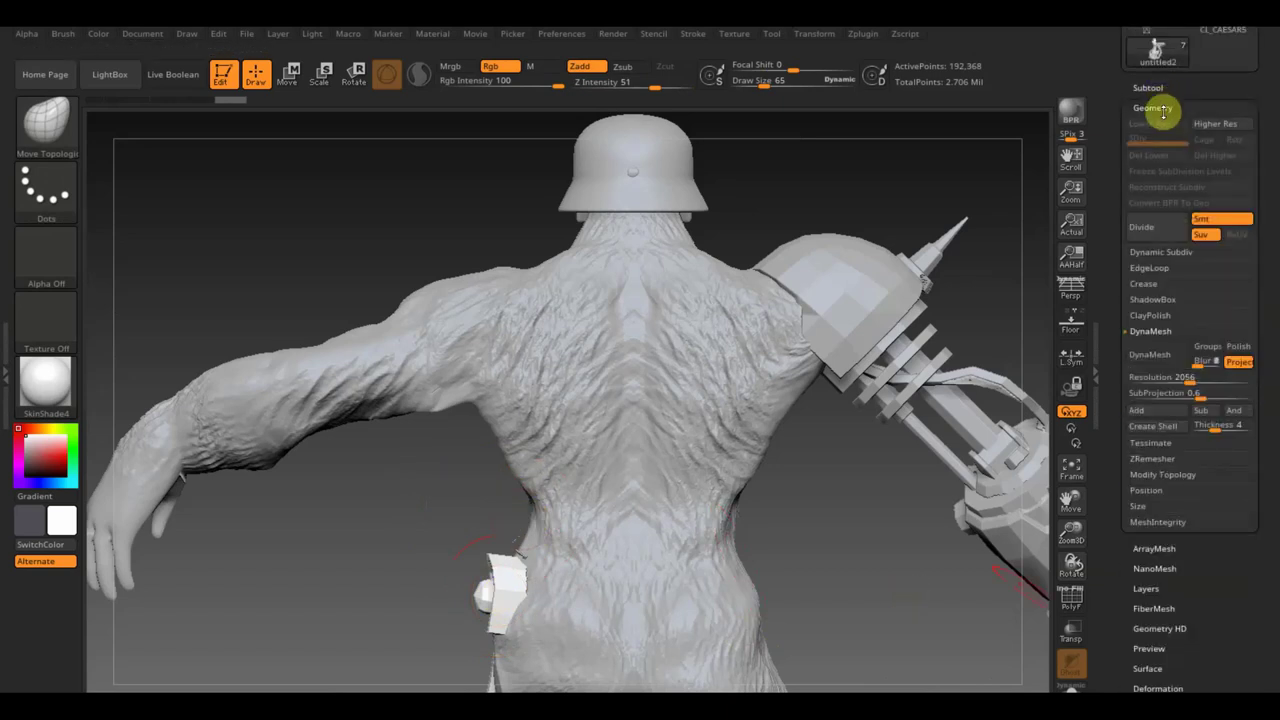
left_click(1162, 476)
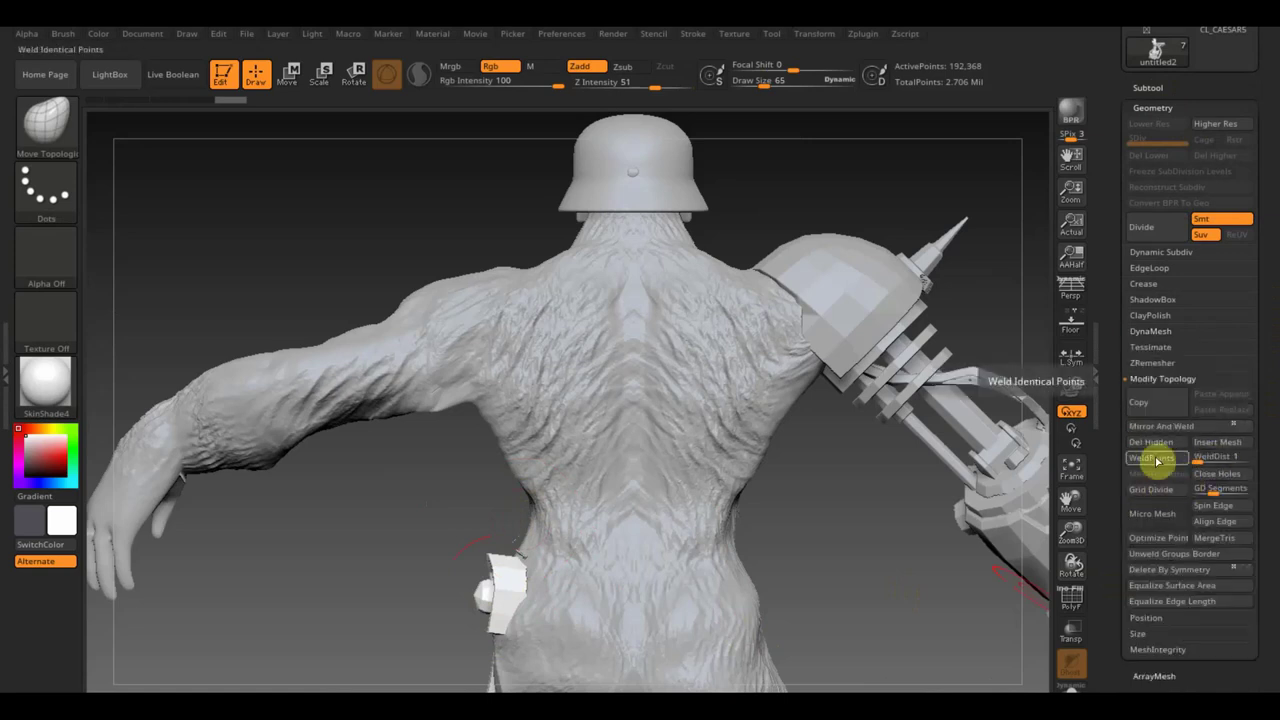
left_click(1162, 444)
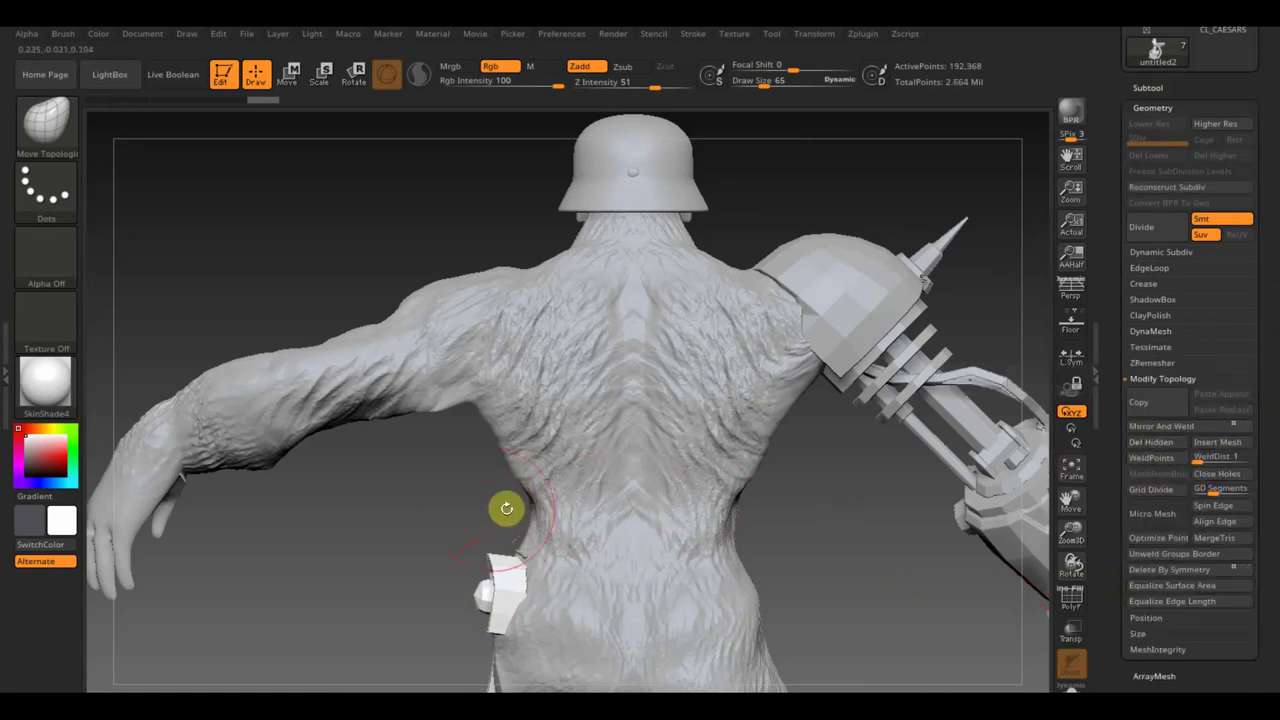
key("ctrl")
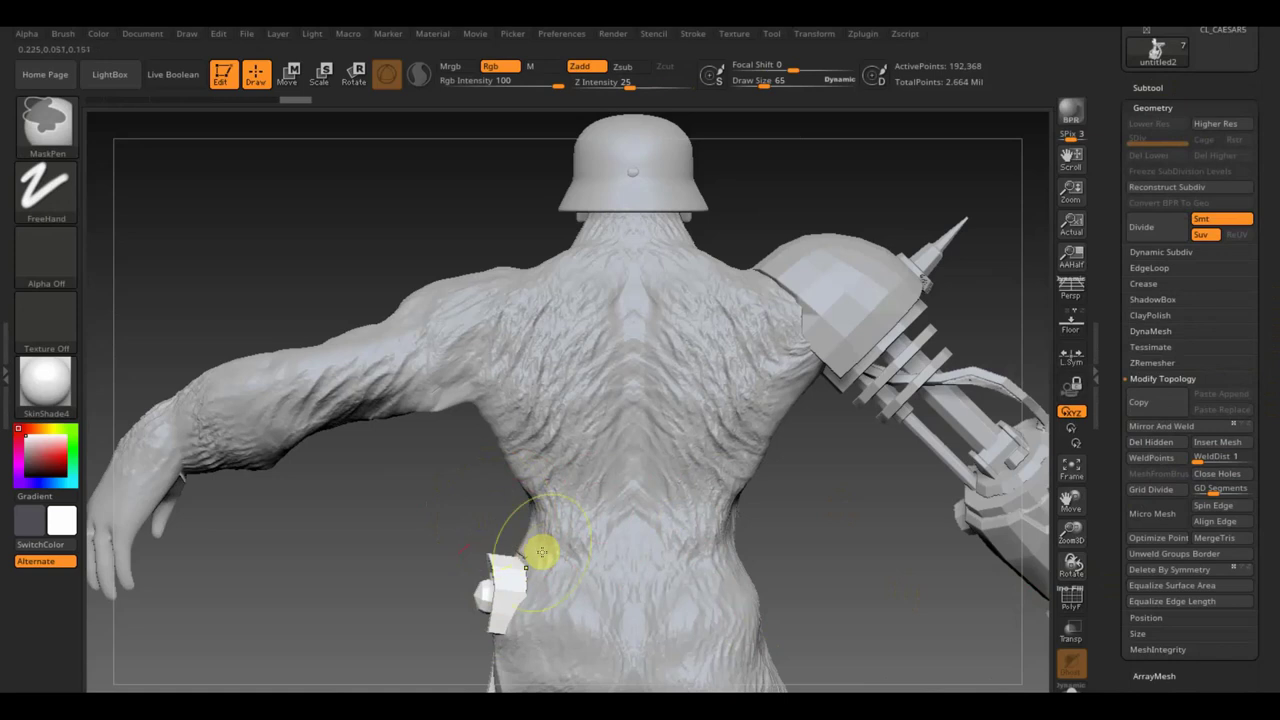
key("ctrl")
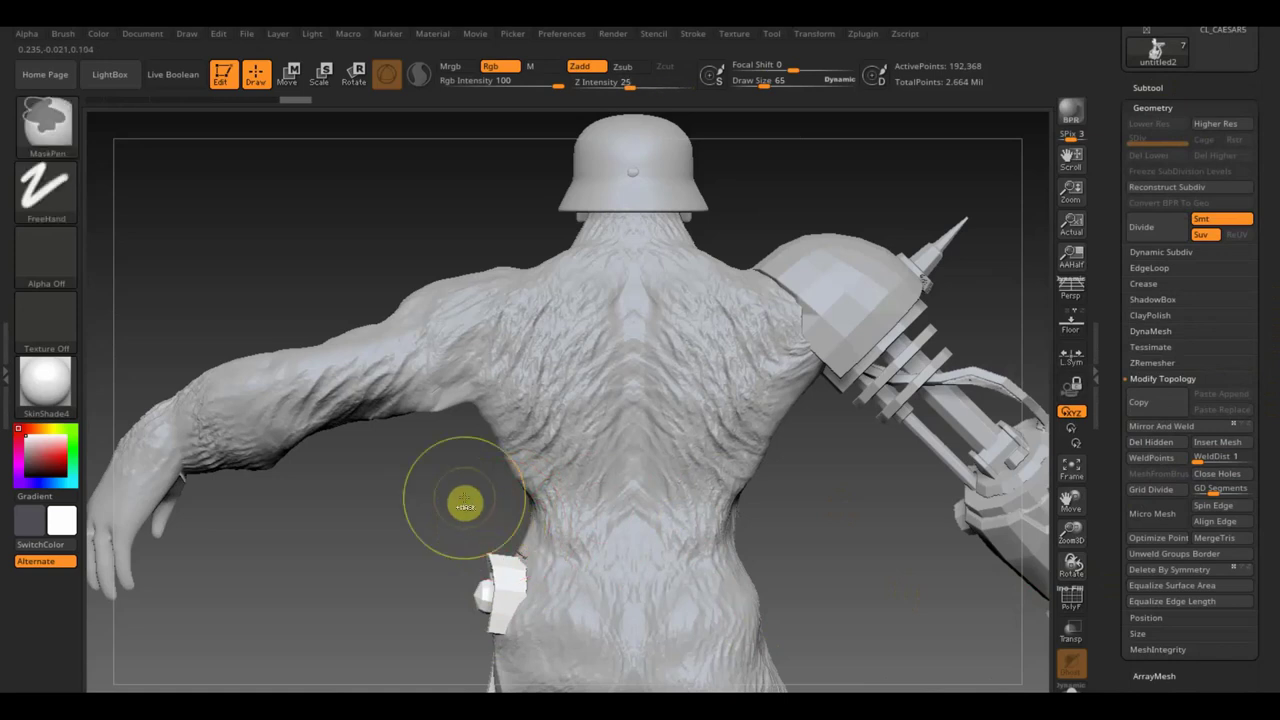
key("ctrl")
key("ctrl+shift")
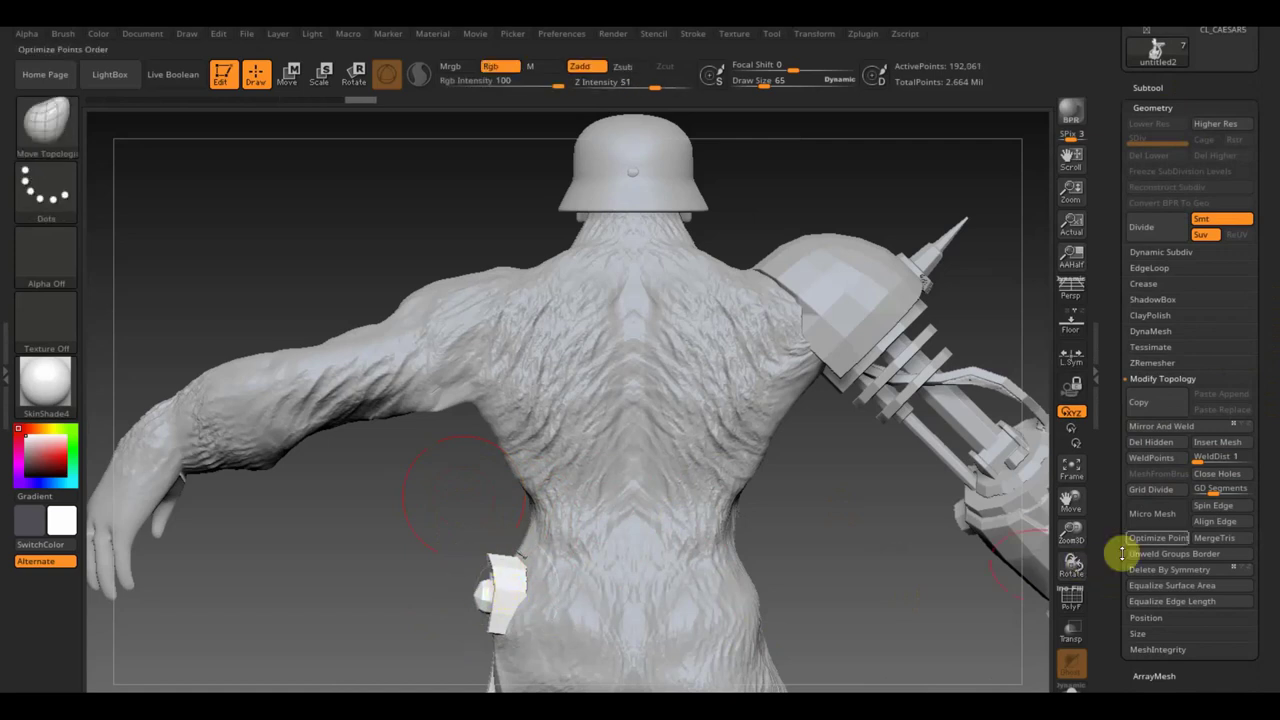
left_click(1160, 430)
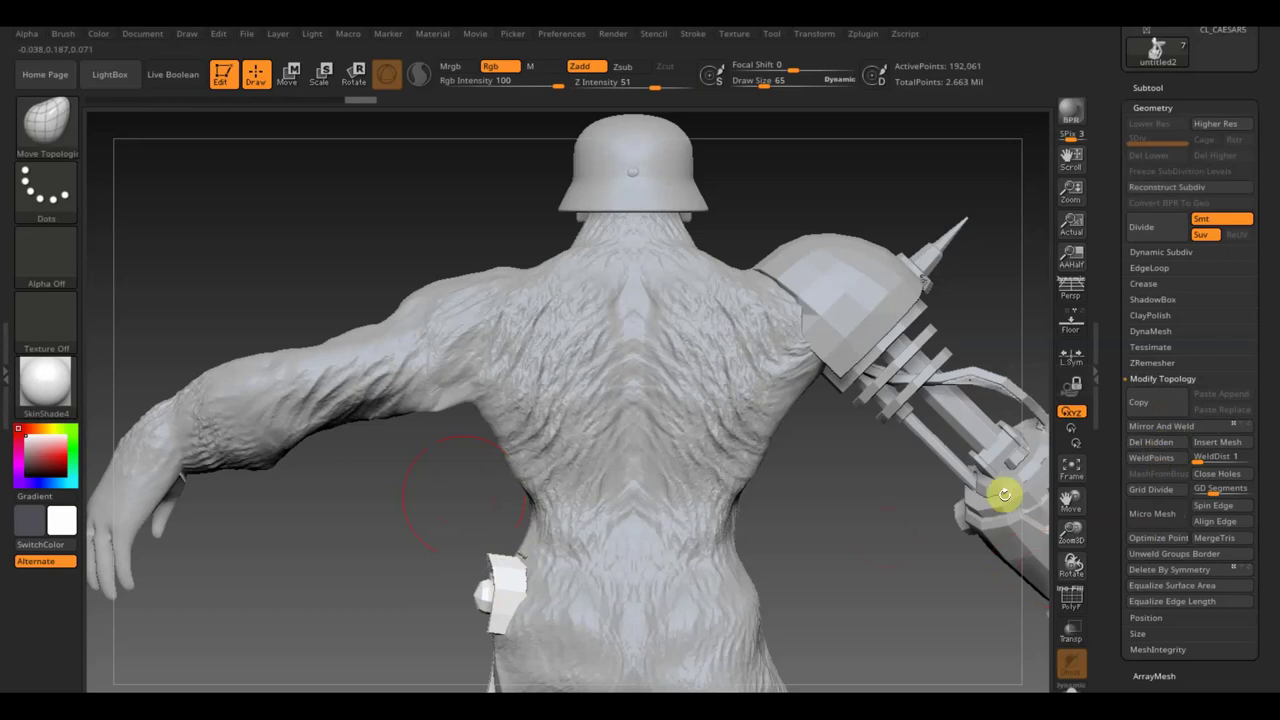
mouse_move(850, 588)
left_mouse_down()
mouse_move(675, 557)
mouse_move(691, 597)
mouse_move(677, 460)
mouse_move(782, 274)
mouse_move(775, 294)
left_mouse_up()
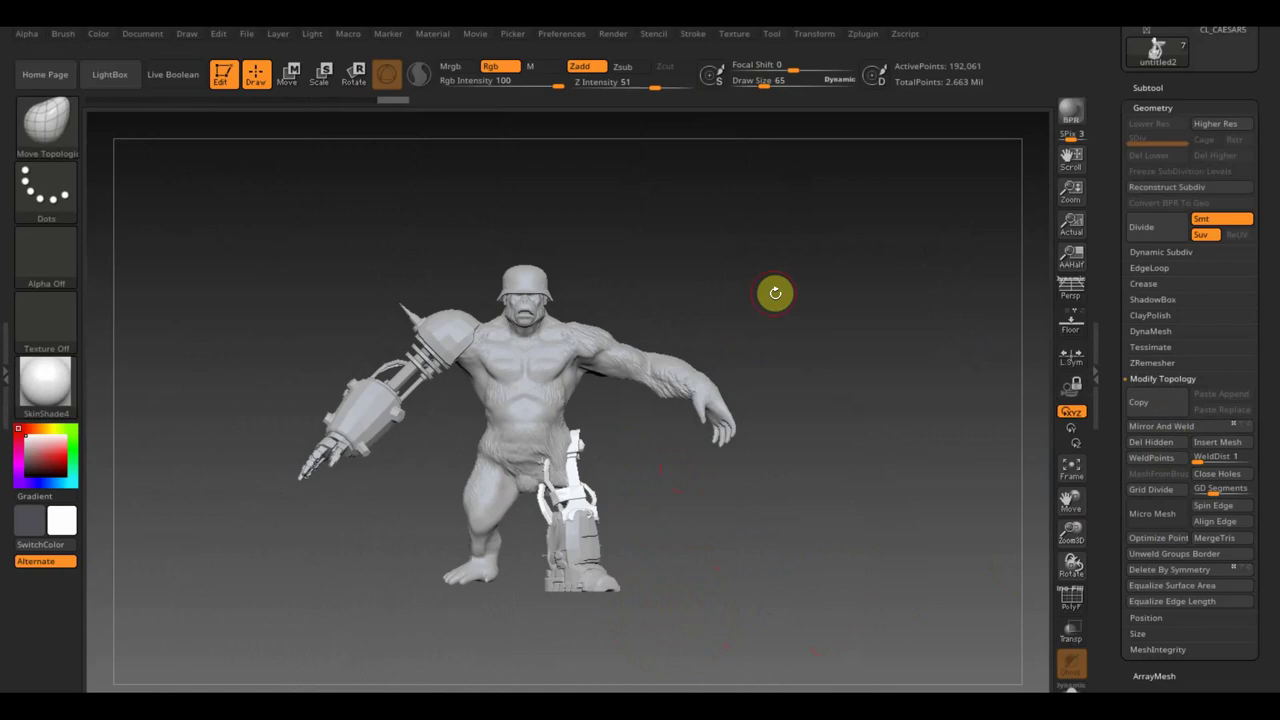
Set brush size to 24, mask and clip a small hip area, then zoom out to the full figure
mouse_move(775, 293)
left_mouse_down()
mouse_move(811, 306)
mouse_move(723, 320)
mouse_move(686, 309)
mouse_move(664, 328)
mouse_move(734, 306)
mouse_move(745, 327)
mouse_move(731, 351)
mouse_move(814, 550)
left_mouse_up()
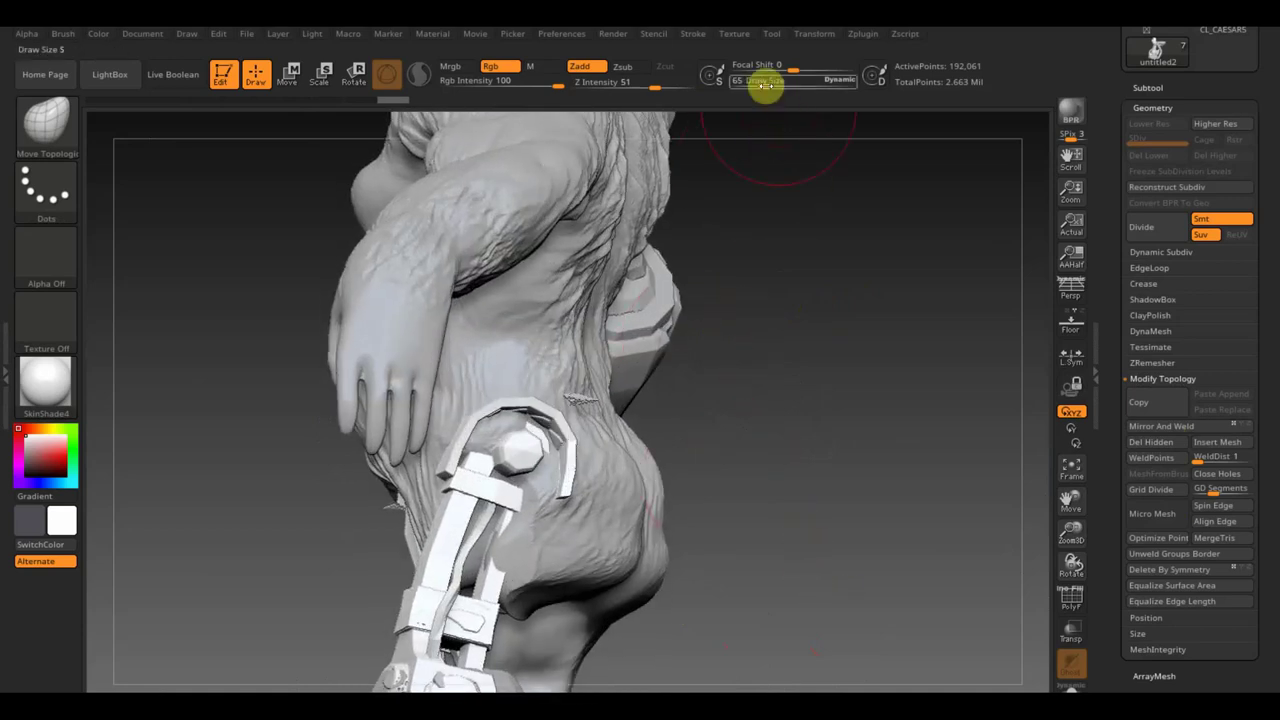
left_click_drag(765, 87, 751, 83)
key("ctrl")
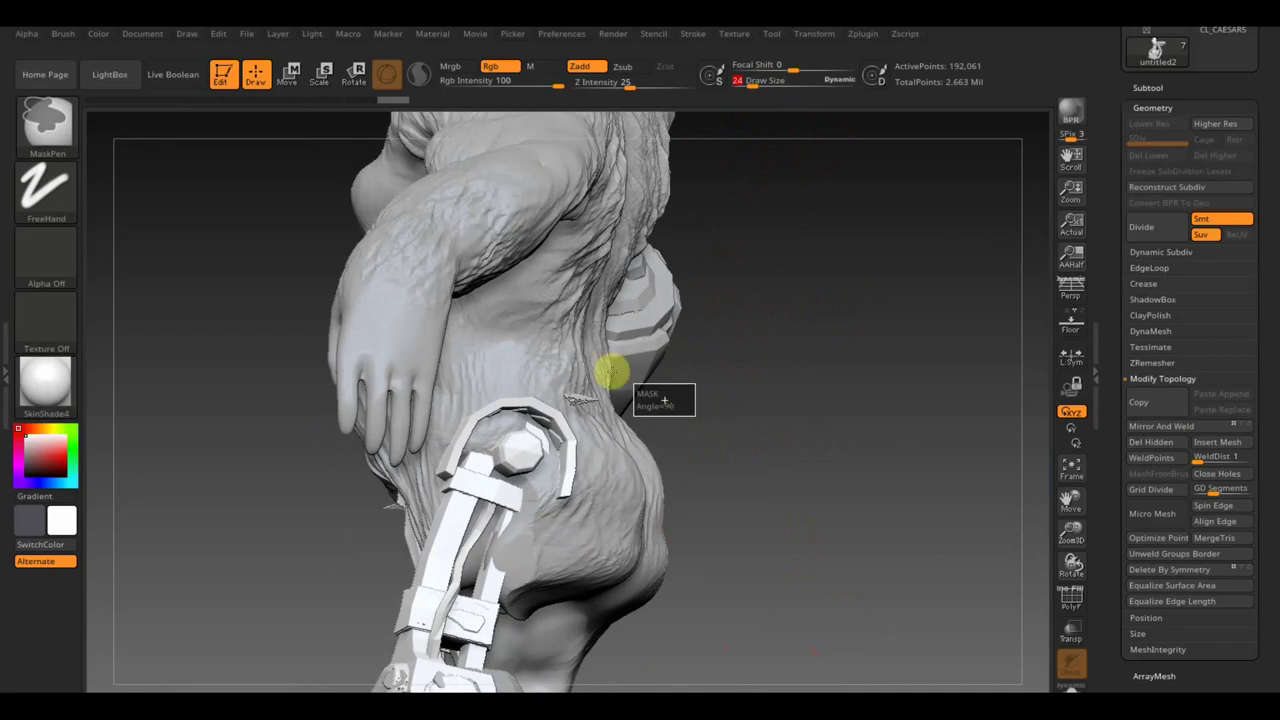
mouse_move(612, 372)
left_mouse_down("ctrl")
mouse_move(563, 323)
mouse_move(560, 298)
left_mouse_up("ctrl")
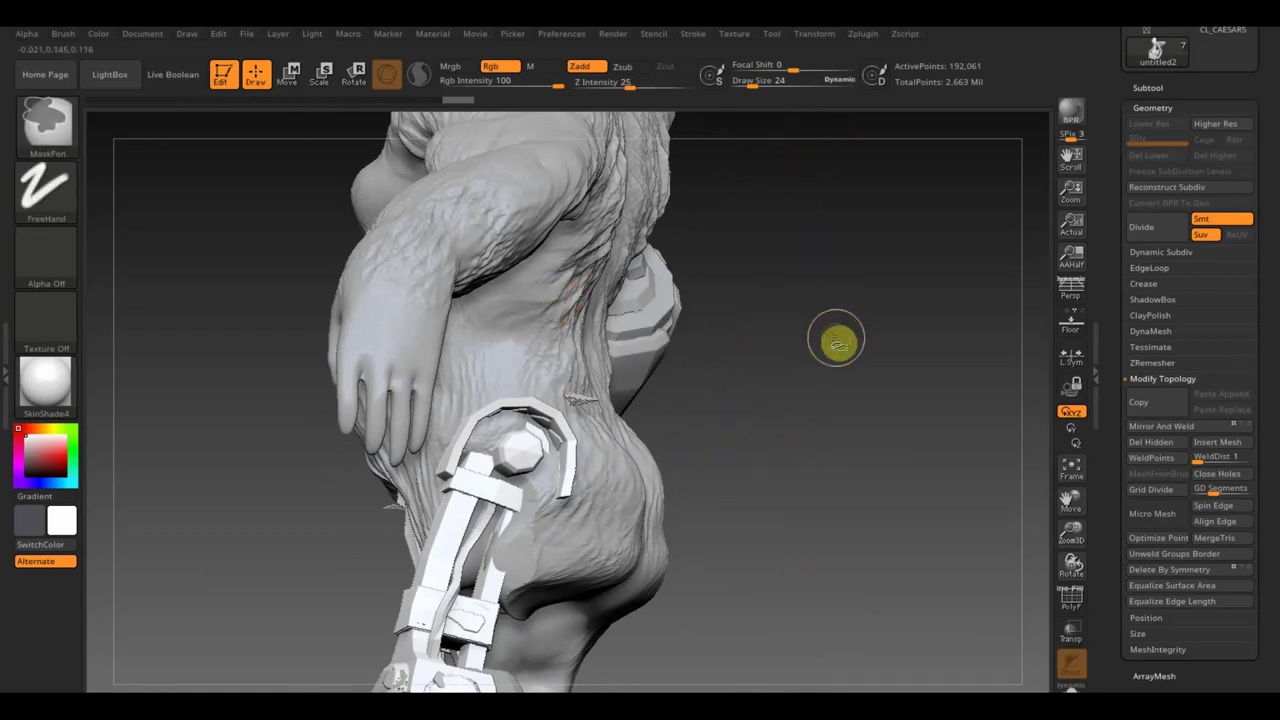
key("ctrl+shift")
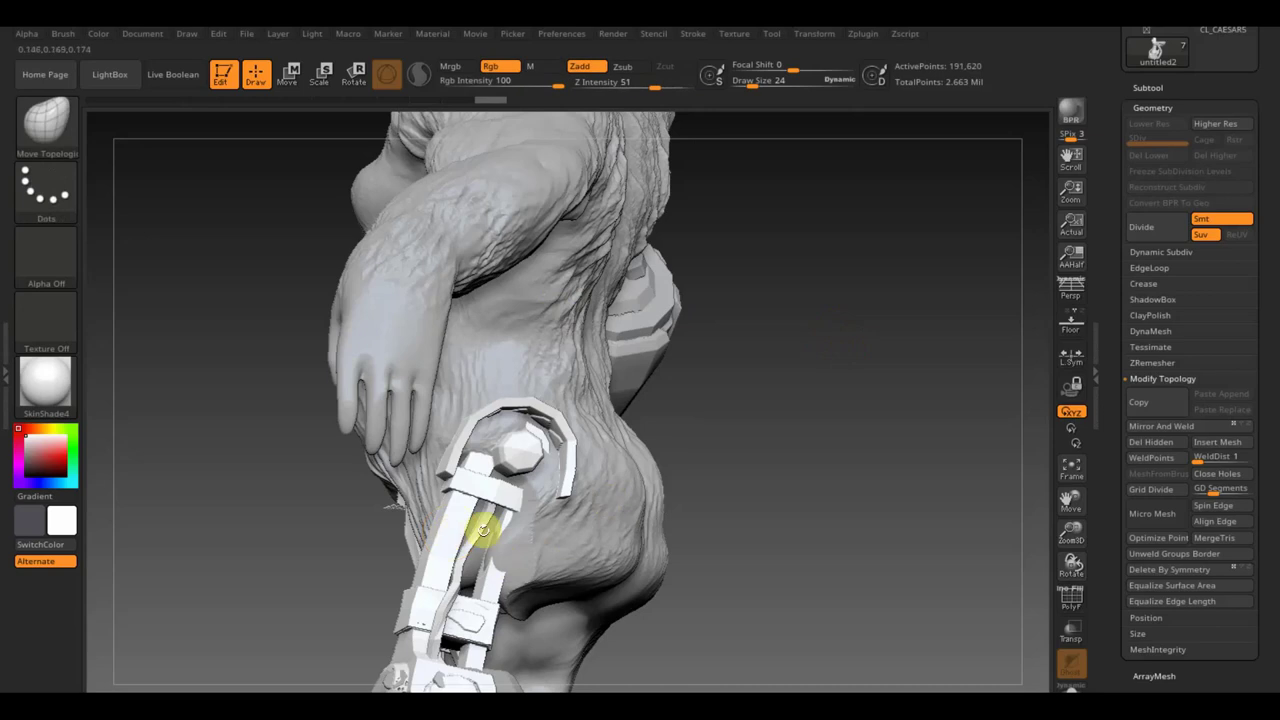
left_click(1158, 444)
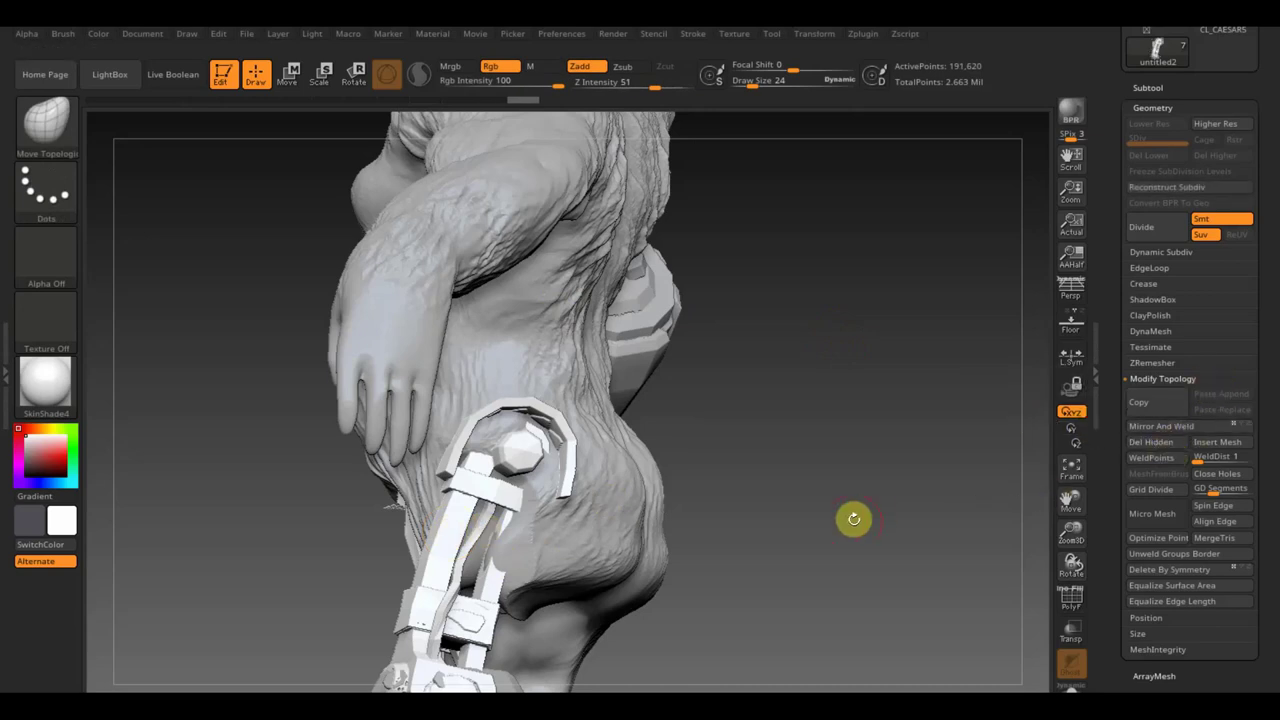
mouse_move(849, 529)
left_mouse_down("alt")
mouse_move(766, 423)
mouse_move(875, 442)
left_mouse_up("alt")
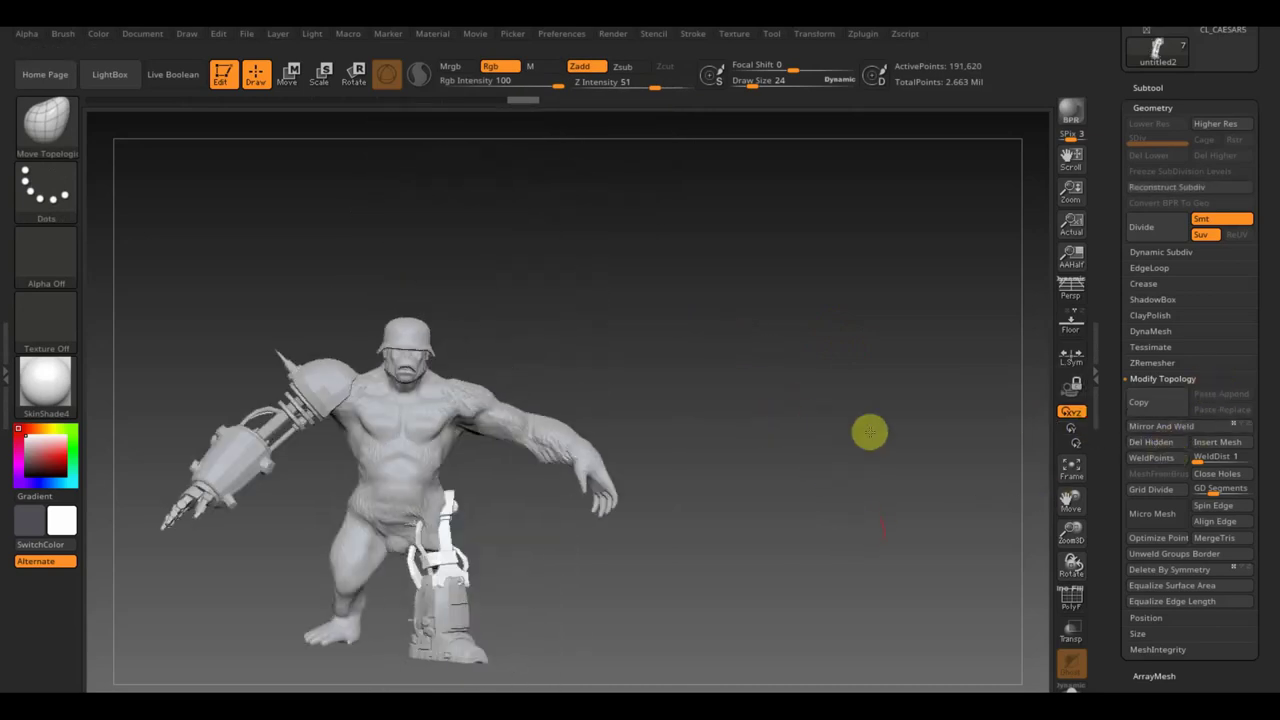
Centre the finished gorilla and rotate it between frontal and side views
left_click_drag(857, 489, 950, 485, "alt")
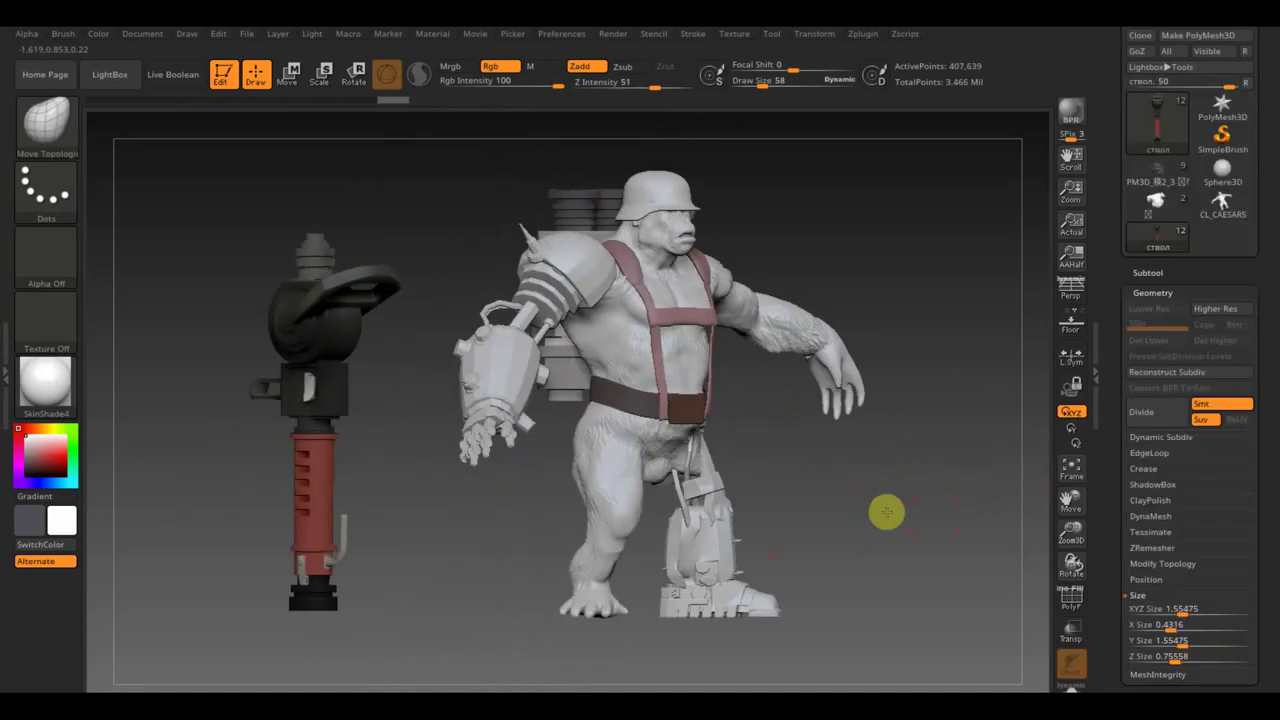
left_click_drag(886, 511, 909, 517)
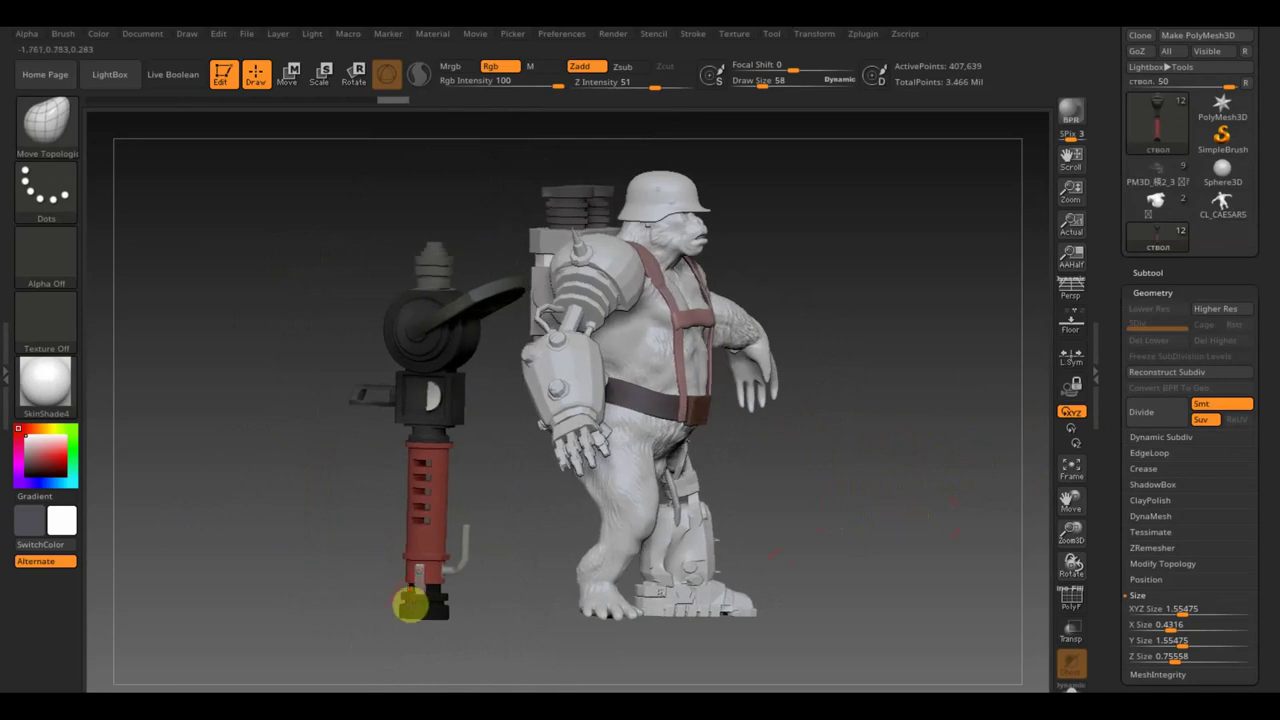
mouse_move(903, 478)
left_mouse_down()
mouse_move(825, 481)
mouse_move(880, 486)
mouse_move(837, 474)
left_mouse_up()
left_click_drag(873, 523, 653, 401)
mouse_move(849, 491)
left_mouse_down()
mouse_move(787, 516)
mouse_move(717, 512)
mouse_move(874, 500)
mouse_move(875, 545)
mouse_move(860, 549)
left_mouse_up()
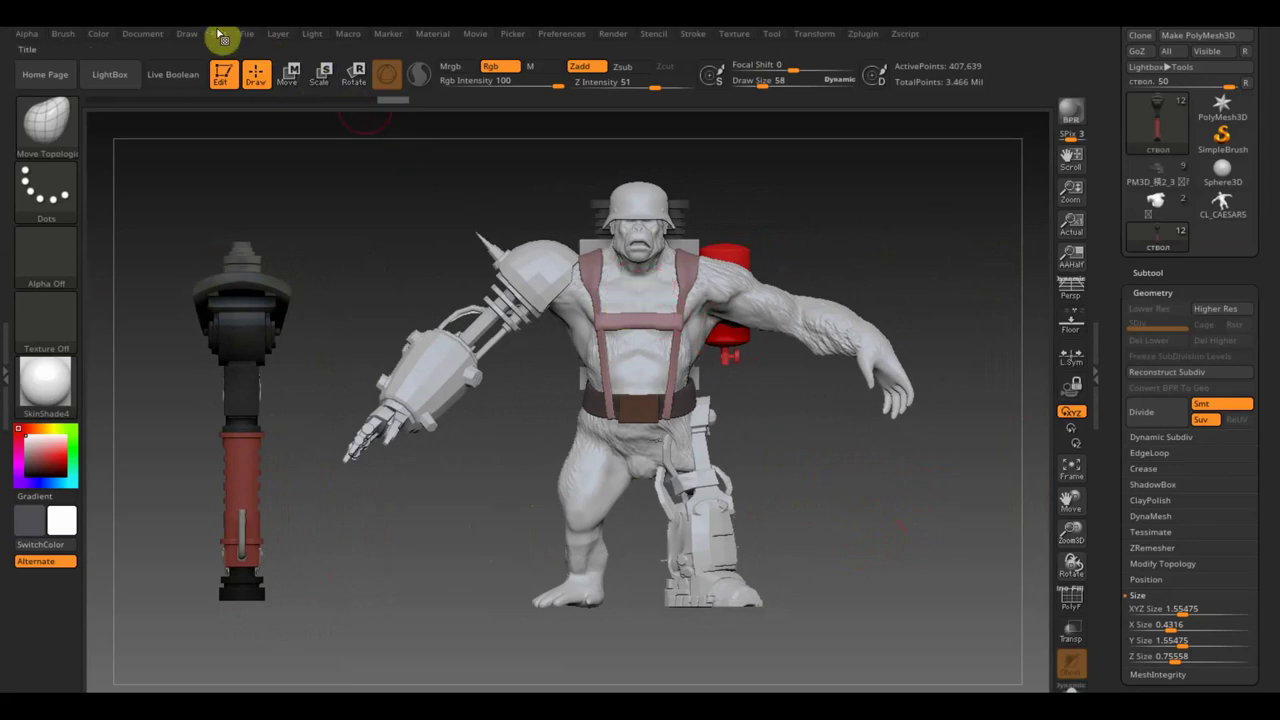
Without saving, open the ZBrushProjectствол2 gun project and rotate it to inspect
left_click(250, 36)
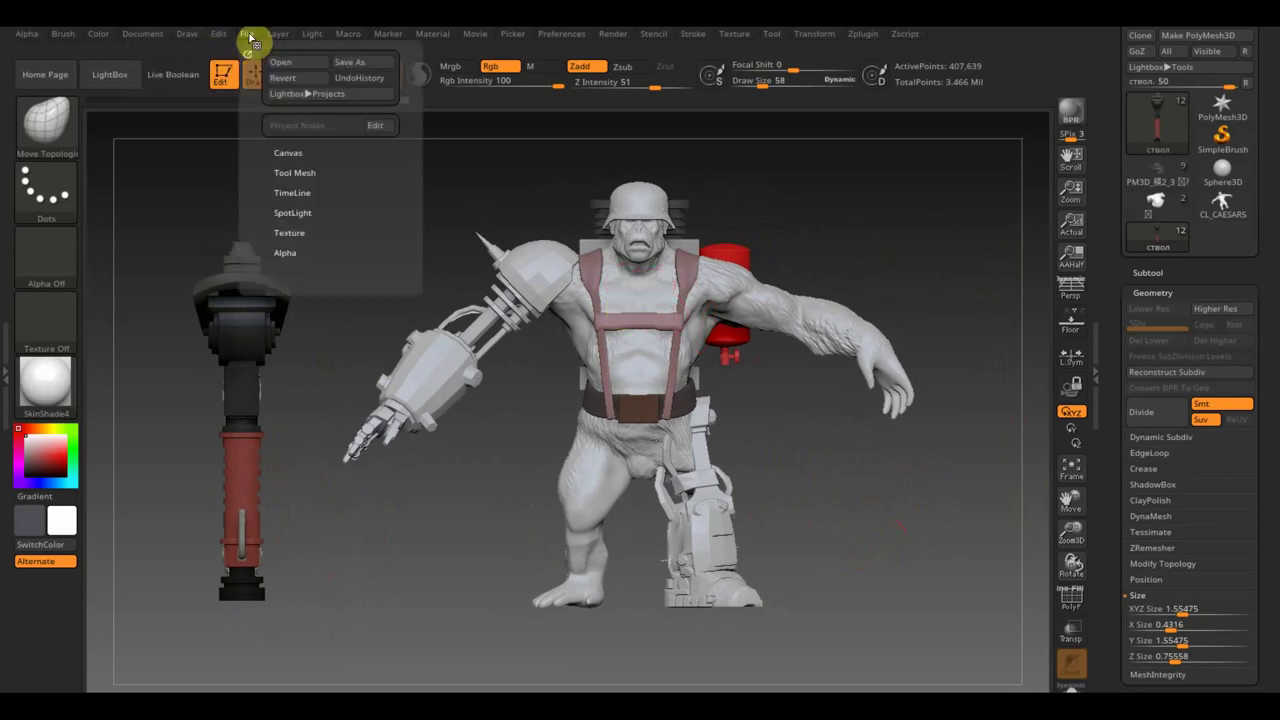
left_click(304, 70)
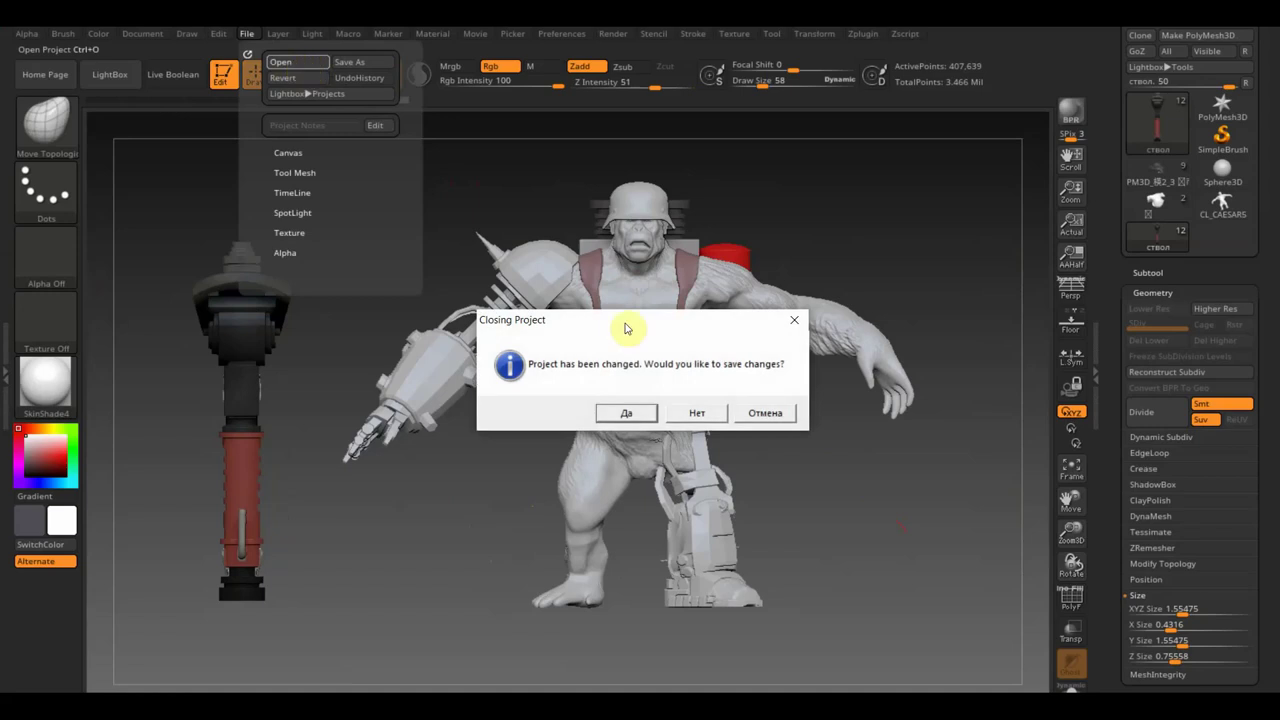
left_click(711, 420)
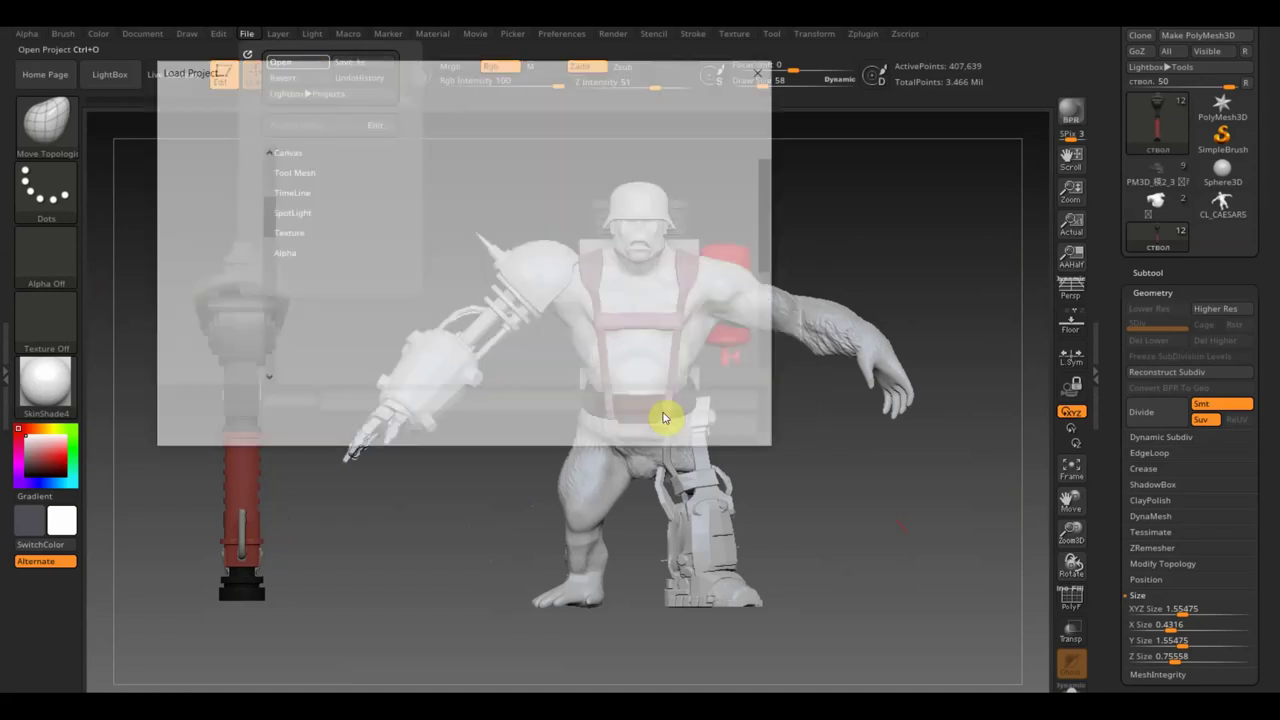
scroll(567, 322, "down", 2)
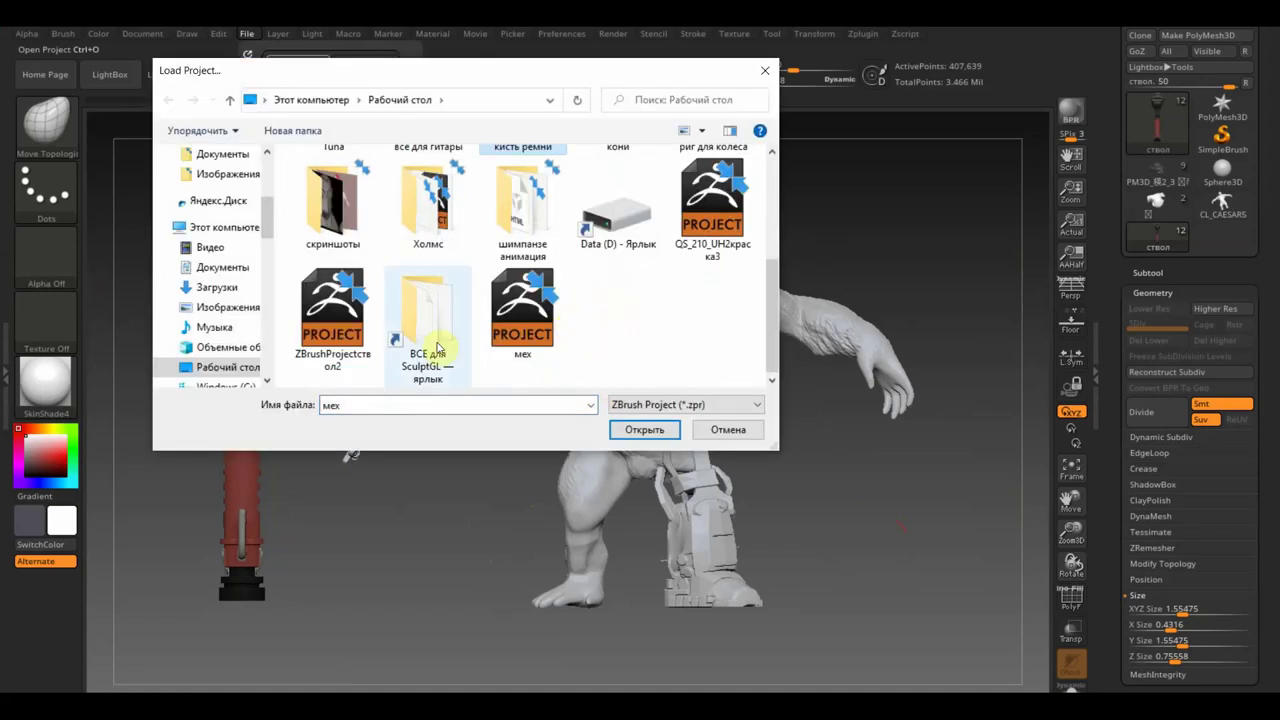
double_click(332, 312)
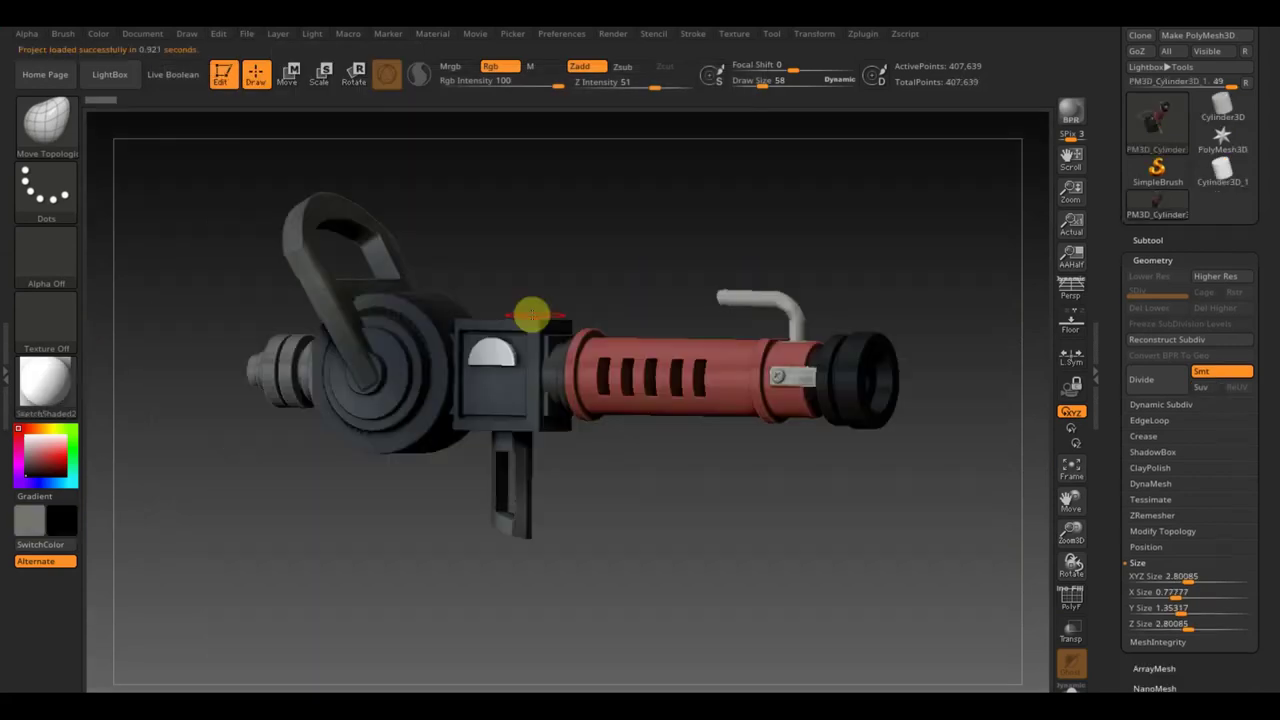
mouse_move(742, 300)
left_mouse_down()
mouse_move(822, 268)
mouse_move(809, 257)
left_mouse_up()
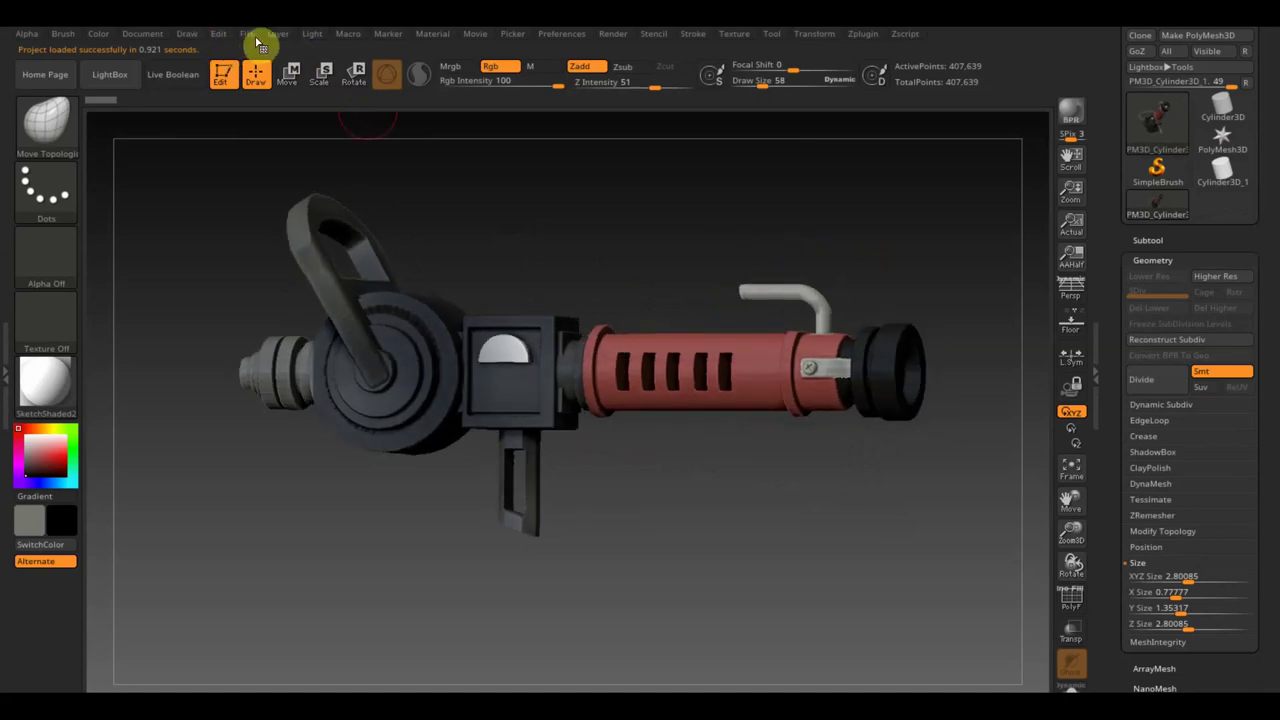
Discard changes and load the medic character reference project
left_click(250, 37)
left_click(286, 68)
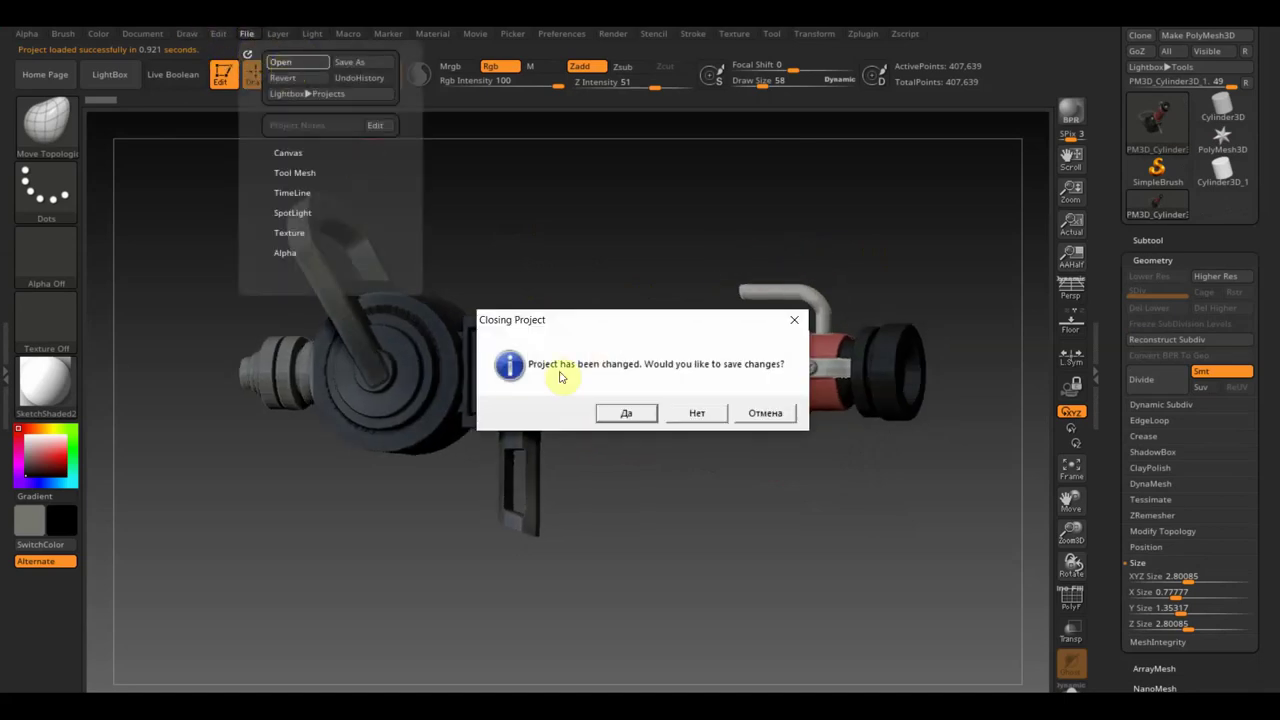
left_click(697, 415)
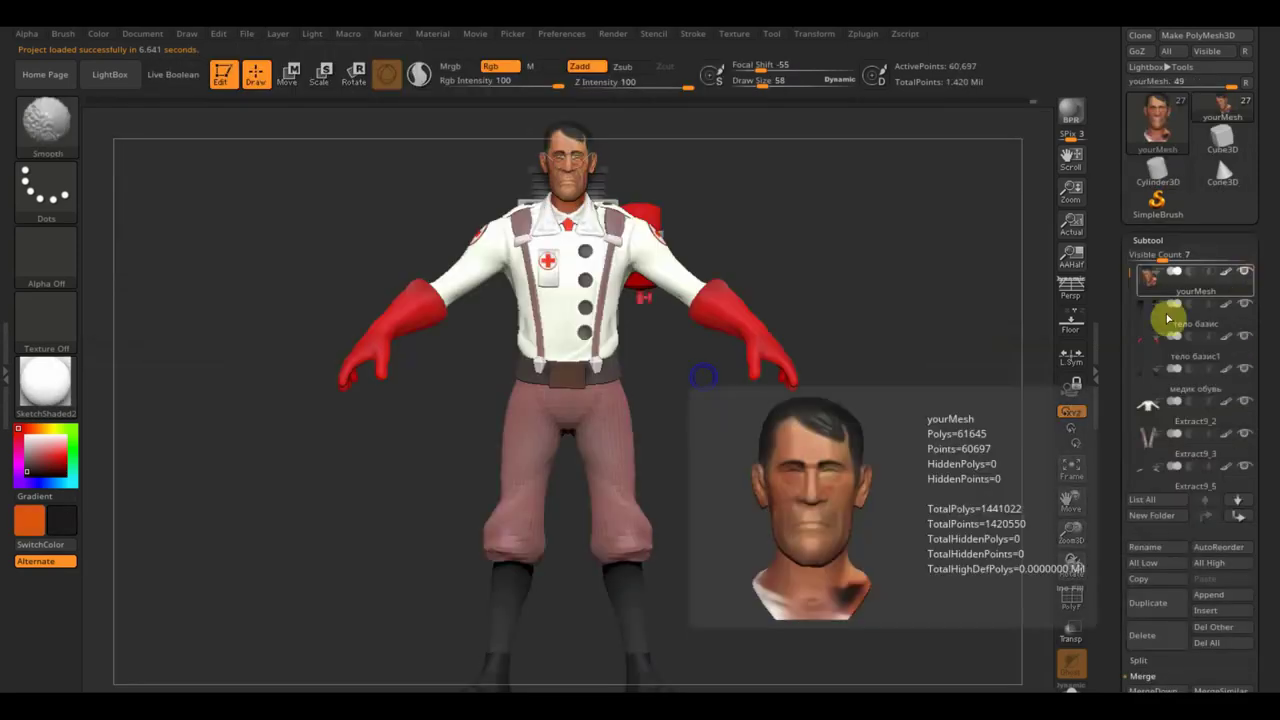
mouse_move(890, 437)
left_mouse_down()
mouse_move(924, 441)
mouse_move(900, 437)
mouse_move(906, 483)
mouse_move(673, 492)
mouse_move(749, 494)
left_mouse_up()
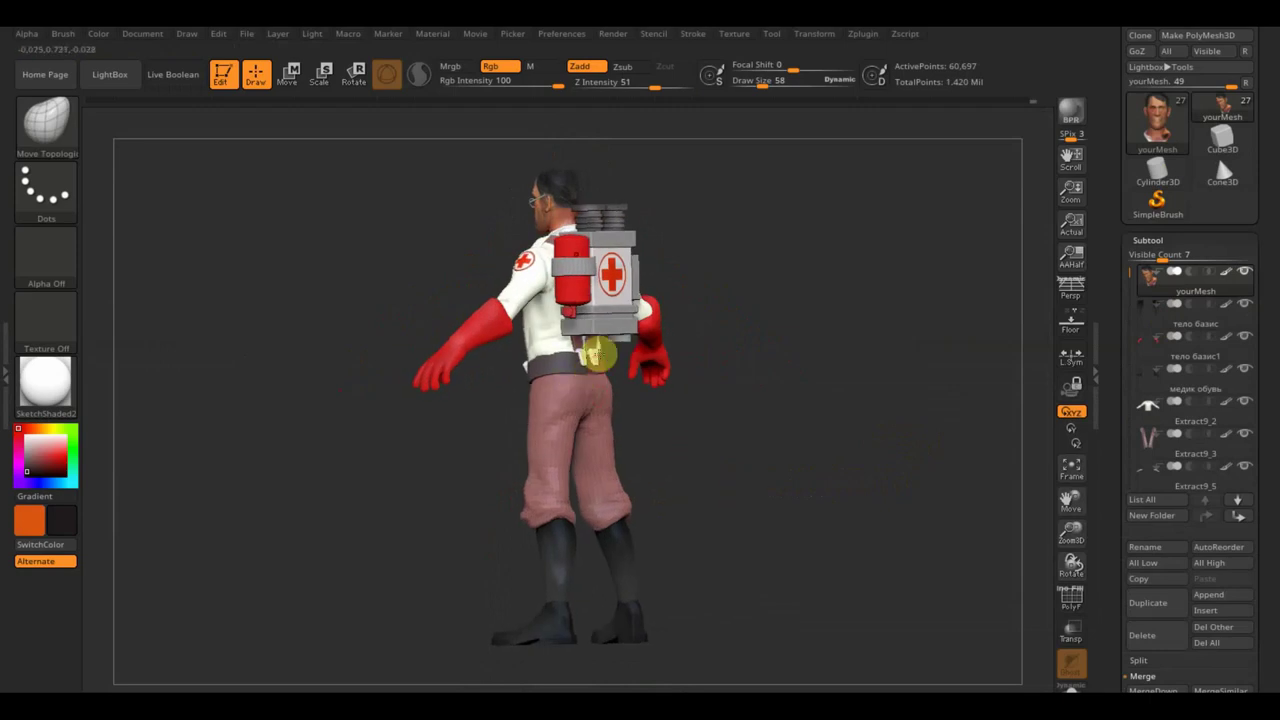
mouse_move(597, 353)
left_mouse_down()
mouse_move(686, 411)
mouse_move(766, 423)
mouse_move(809, 411)
mouse_move(732, 437)
mouse_move(771, 514)
mouse_move(751, 421)
mouse_move(723, 431)
mouse_move(720, 380)
mouse_move(763, 480)
mouse_move(837, 454)
mouse_move(797, 466)
mouse_move(752, 457)
mouse_move(748, 500)
mouse_move(741, 470)
left_mouse_up()
mouse_move(745, 468)
left_mouse_down()
mouse_move(876, 533)
mouse_move(908, 530)
left_mouse_up()
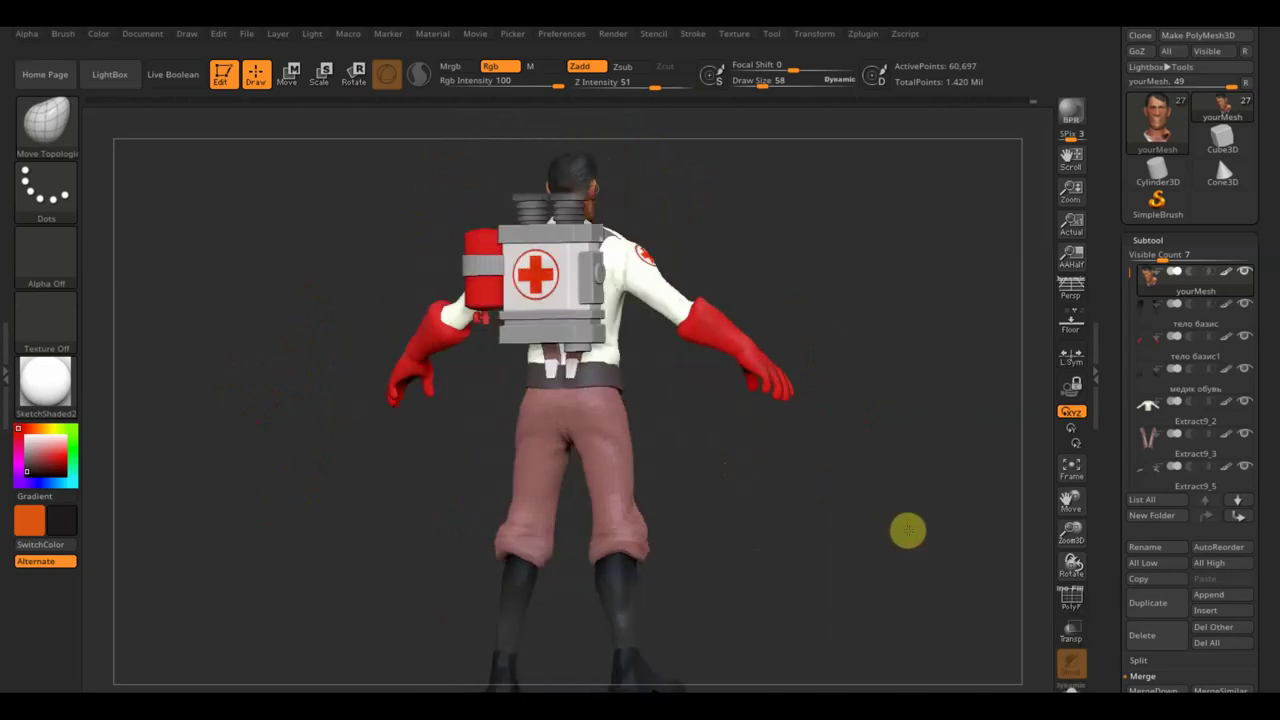
mouse_move(631, 292)
left_mouse_down()
mouse_move(820, 263)
mouse_move(690, 282)
left_mouse_up()
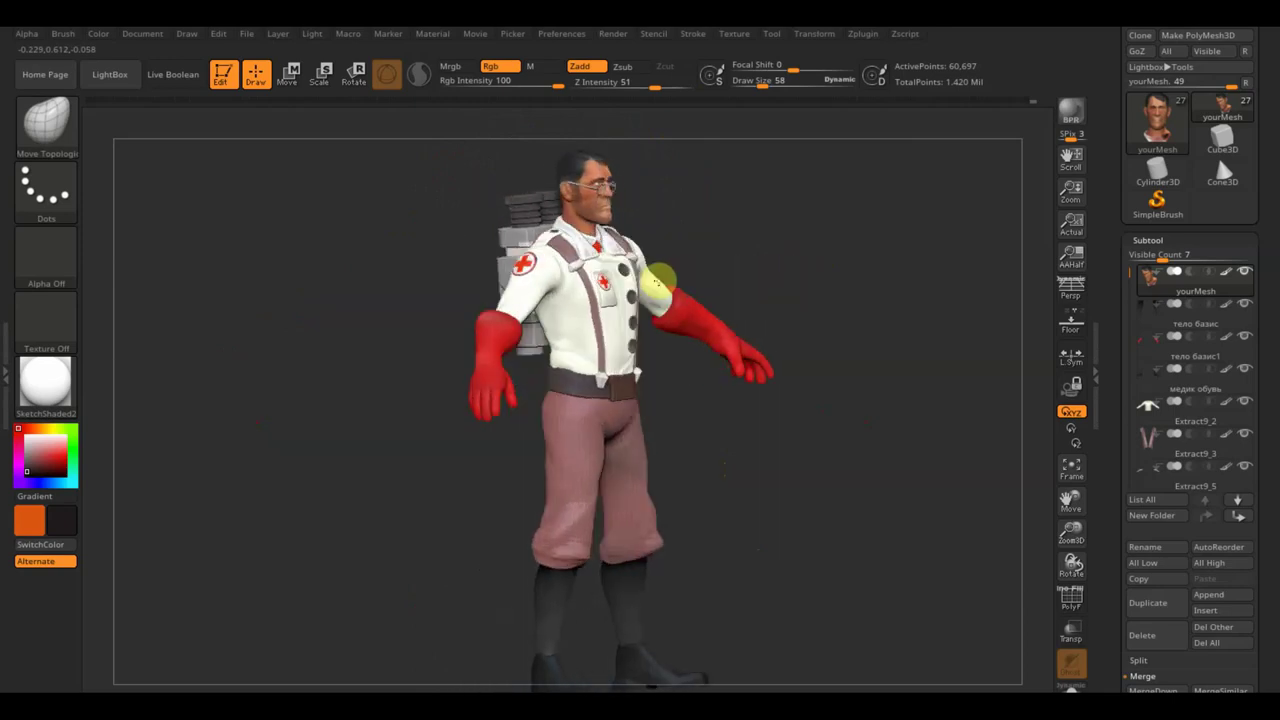
mouse_move(764, 225)
left_mouse_down("alt")
mouse_move(822, 338)
mouse_move(771, 334)
mouse_move(800, 306)
mouse_move(812, 316)
mouse_move(709, 314)
mouse_move(754, 331)
mouse_move(757, 434)
mouse_move(797, 503)
mouse_move(771, 457)
mouse_move(752, 353)
mouse_move(694, 349)
mouse_move(731, 331)
mouse_move(757, 337)
mouse_move(717, 151)
left_mouse_up("alt")
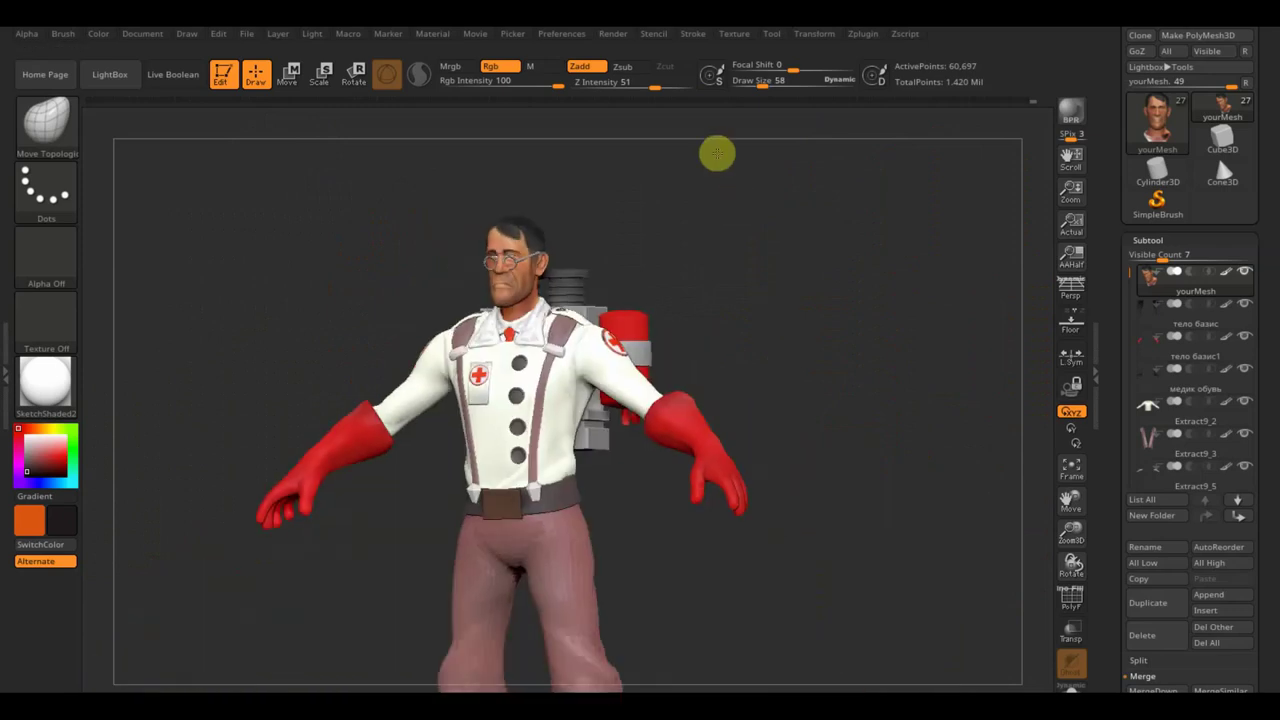
mouse_move(766, 331)
left_mouse_down()
mouse_move(789, 214)
mouse_move(767, 254)
mouse_move(760, 243)
mouse_move(791, 340)
mouse_move(839, 339)
mouse_move(643, 229)
left_mouse_up()
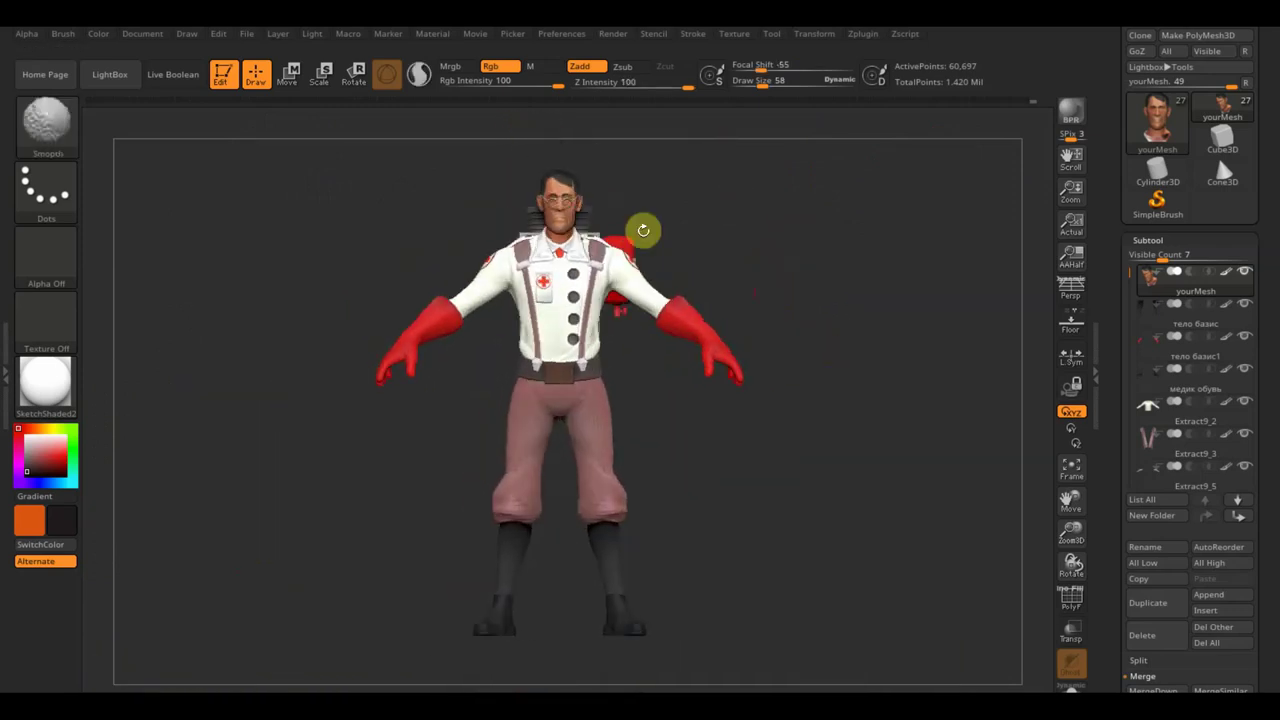
Discard the medic project, load the gorilla .zpr with its ствол barrel, and rotate to review
left_click(249, 38)
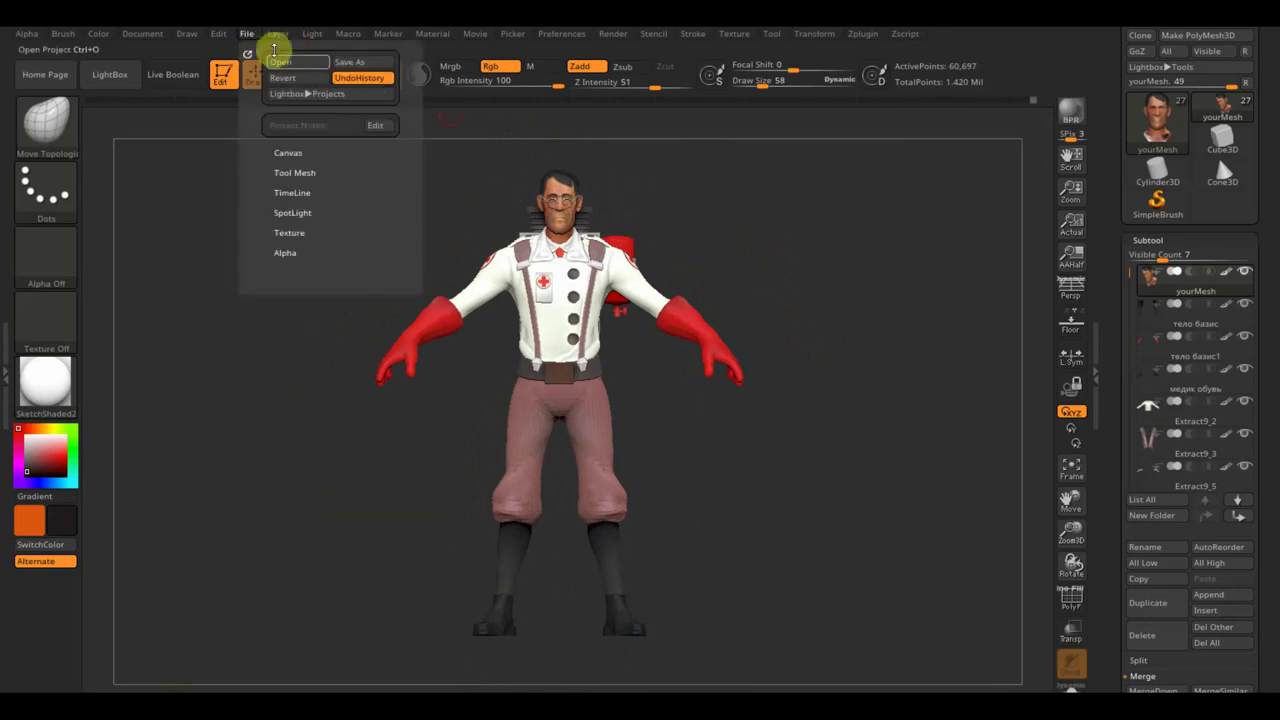
left_click(284, 61)
left_click(707, 411)
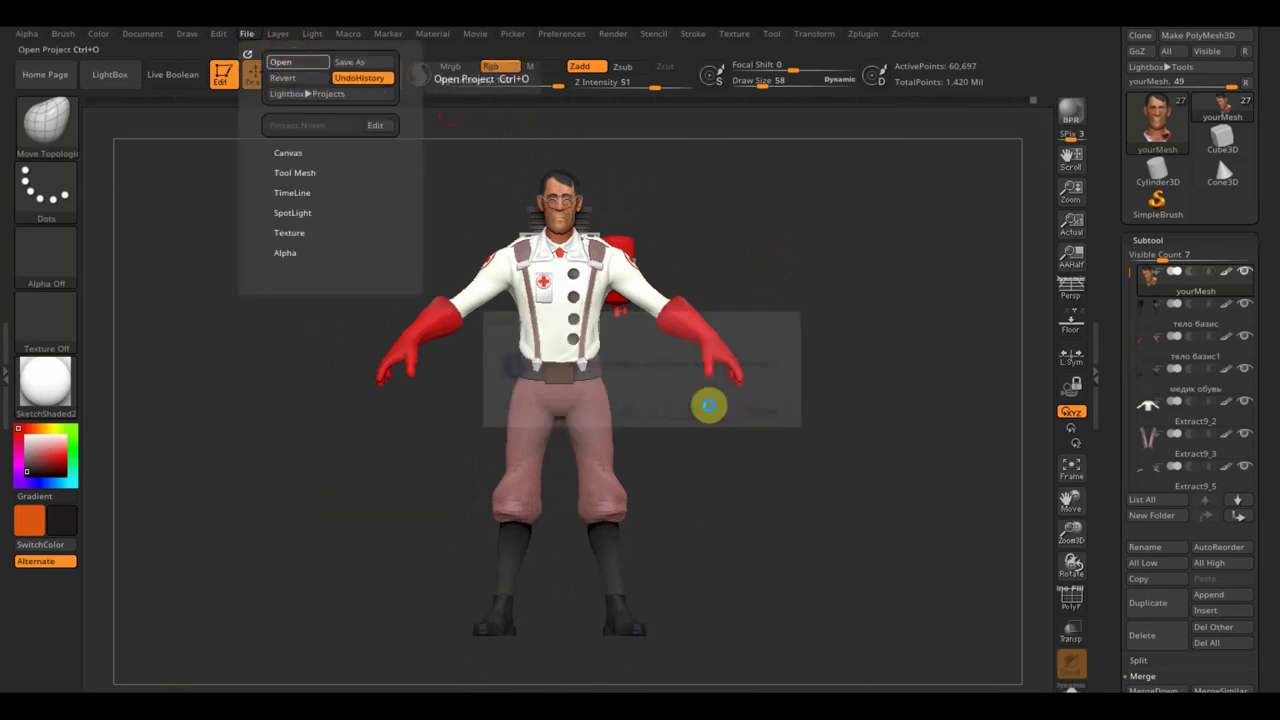
scroll(643, 334, "down", 3)
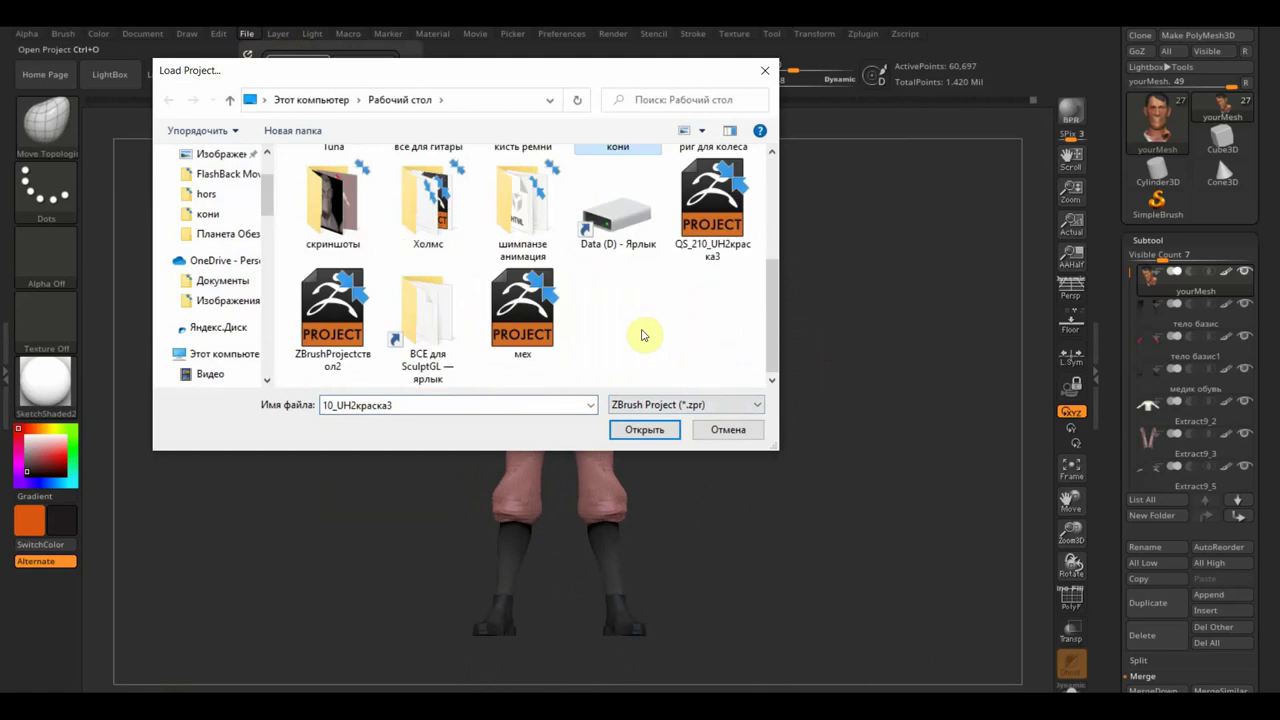
double_click(523, 312)
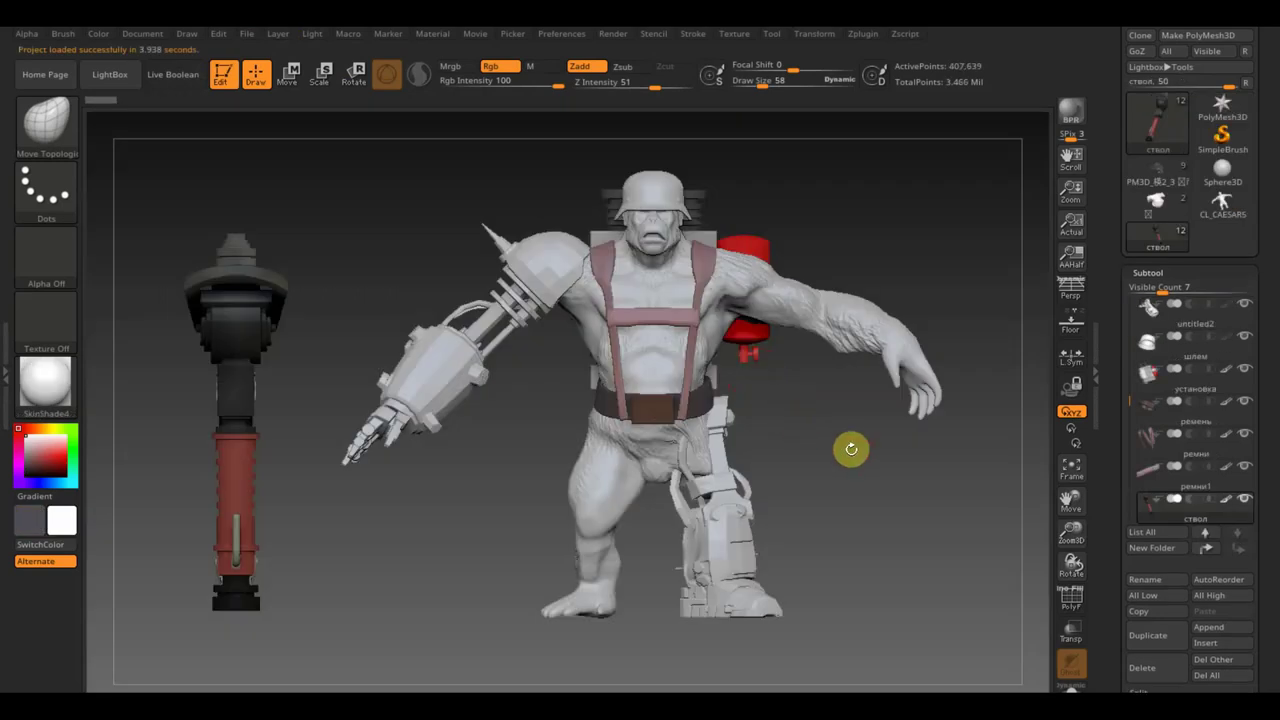
mouse_move(850, 477)
left_mouse_down()
mouse_move(874, 474)
mouse_move(823, 480)
mouse_move(916, 452)
left_mouse_up()
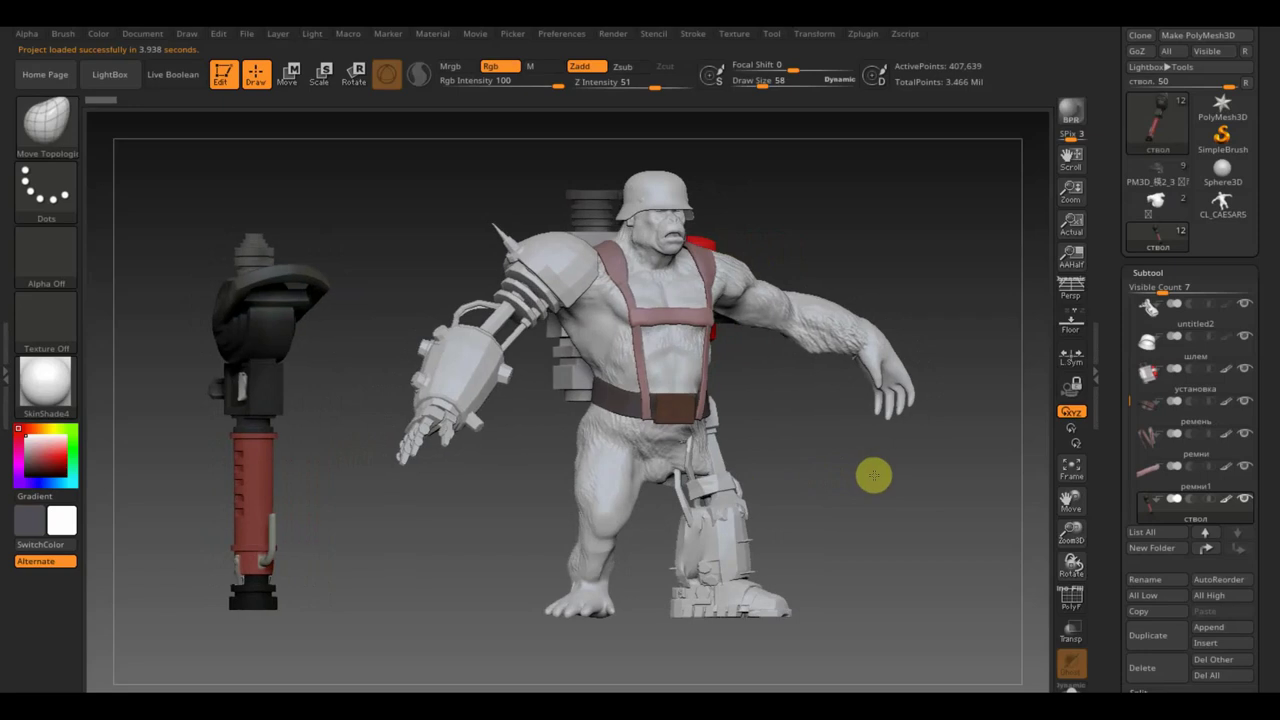